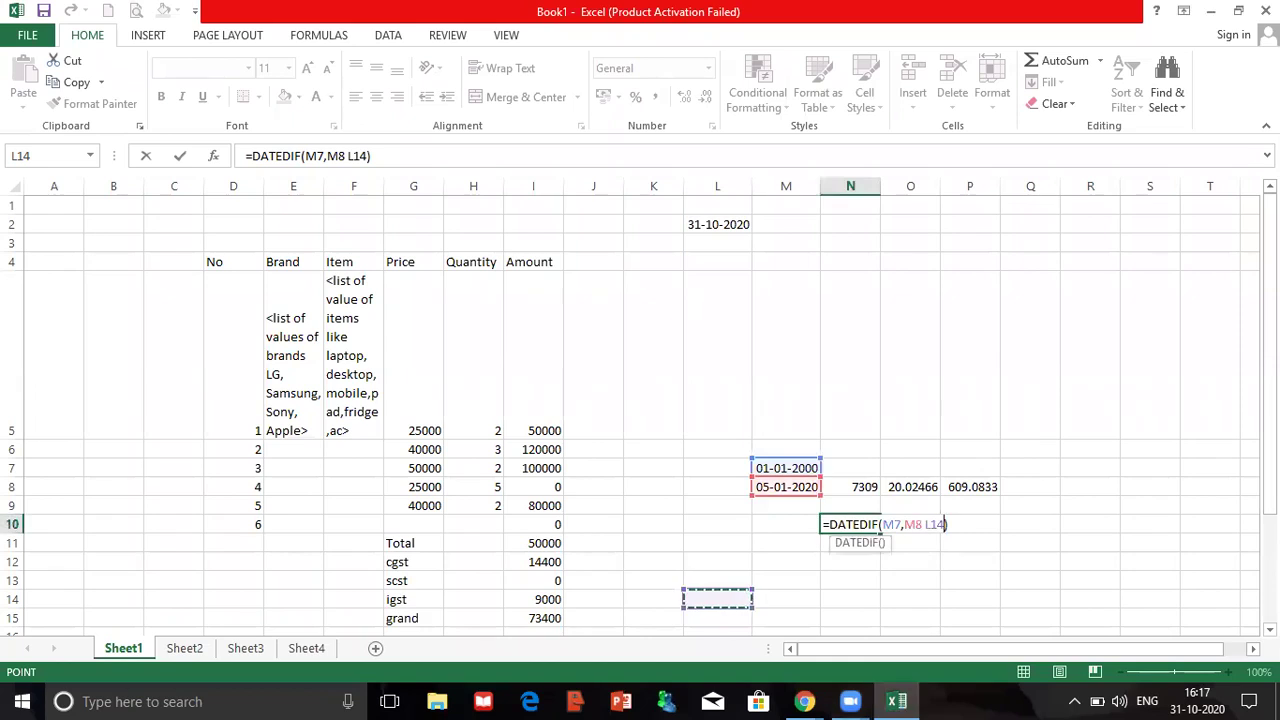
click(766, 562)
click(864, 560)
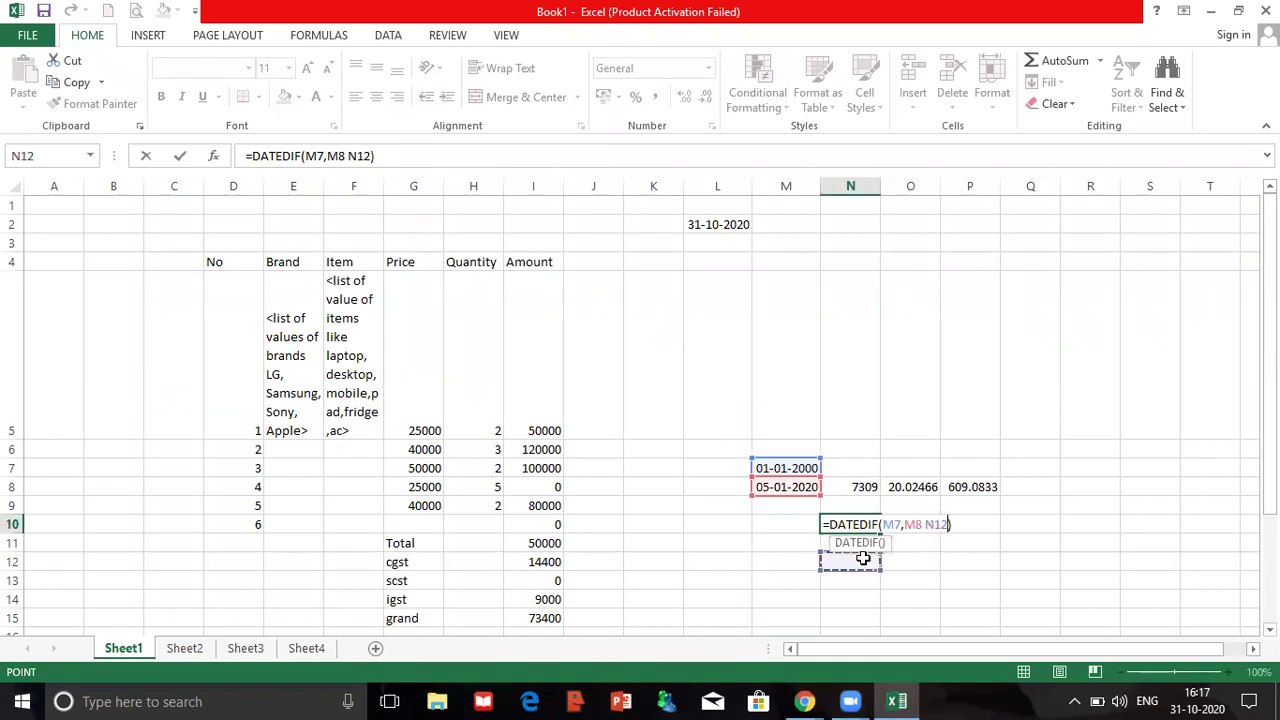
key(F2)
key(Return)
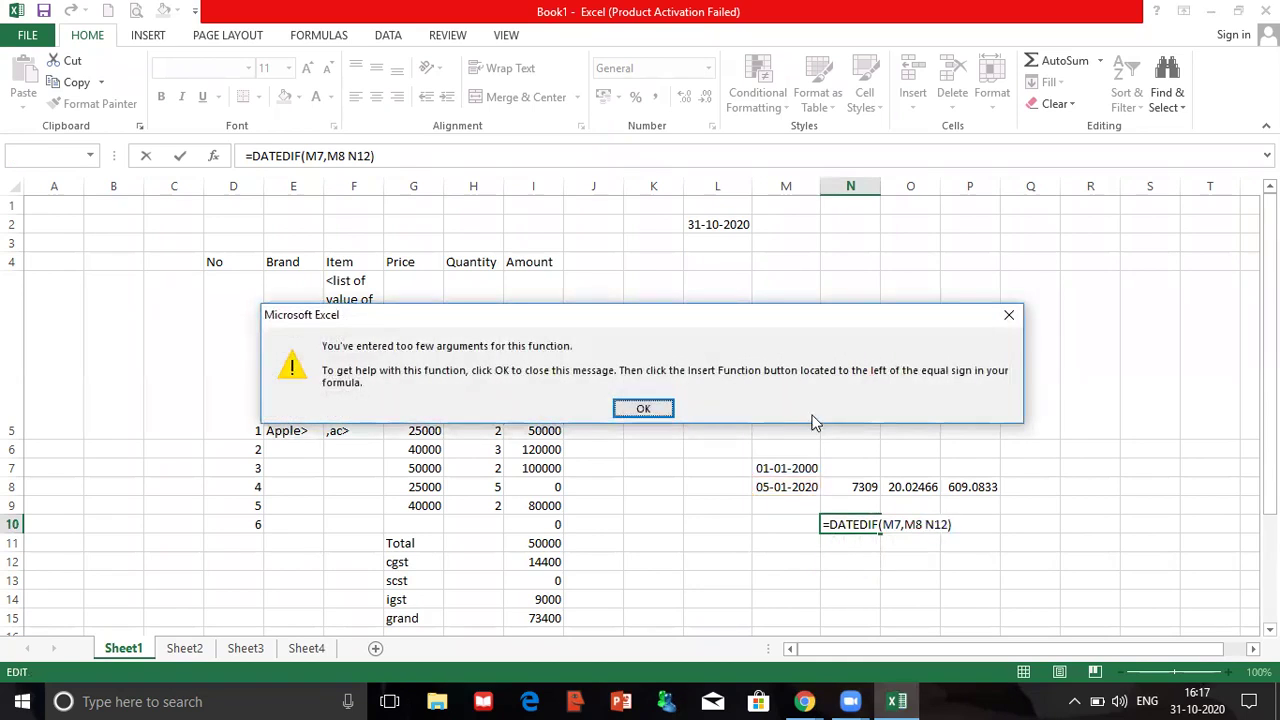
click(1009, 315)
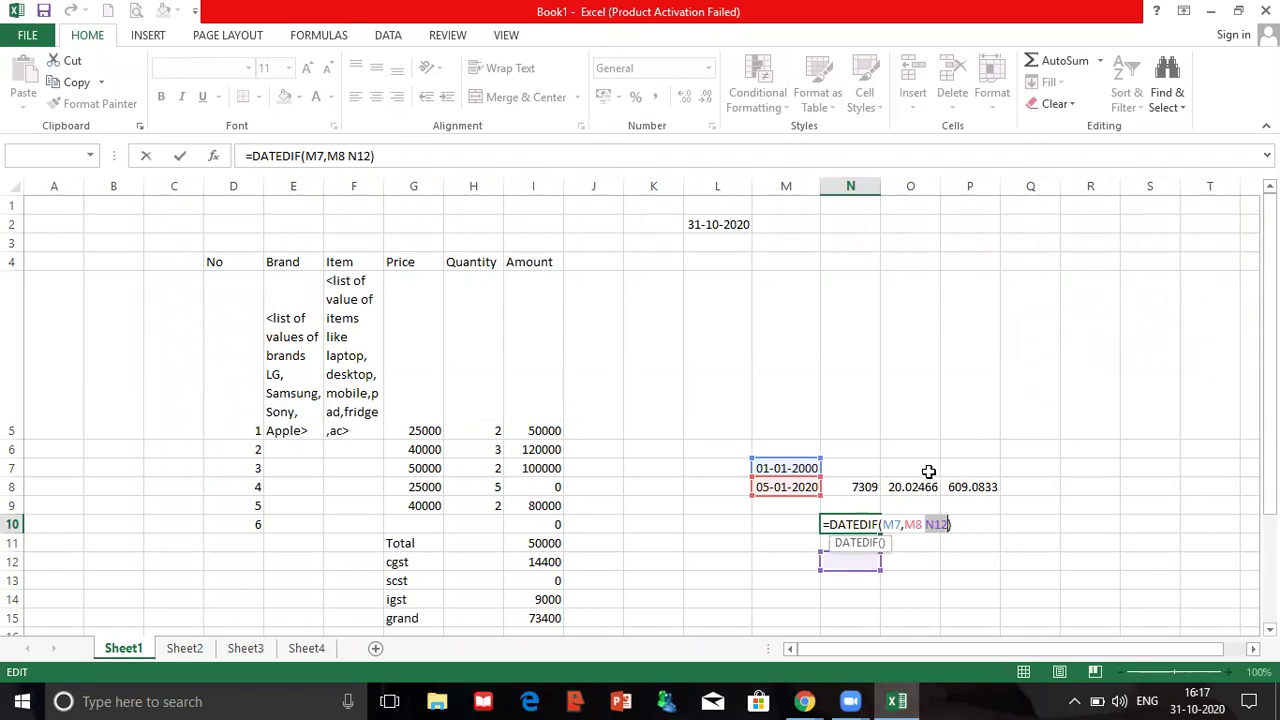
click(930, 470)
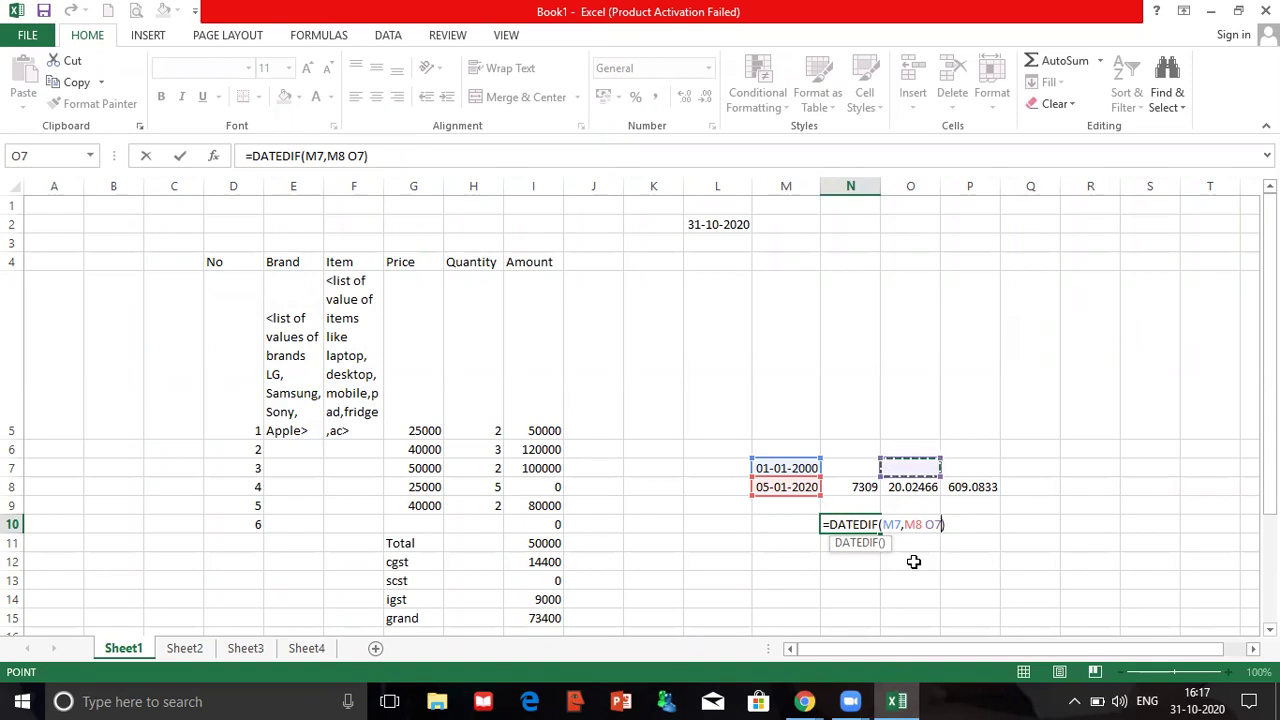
key(shift+Left)
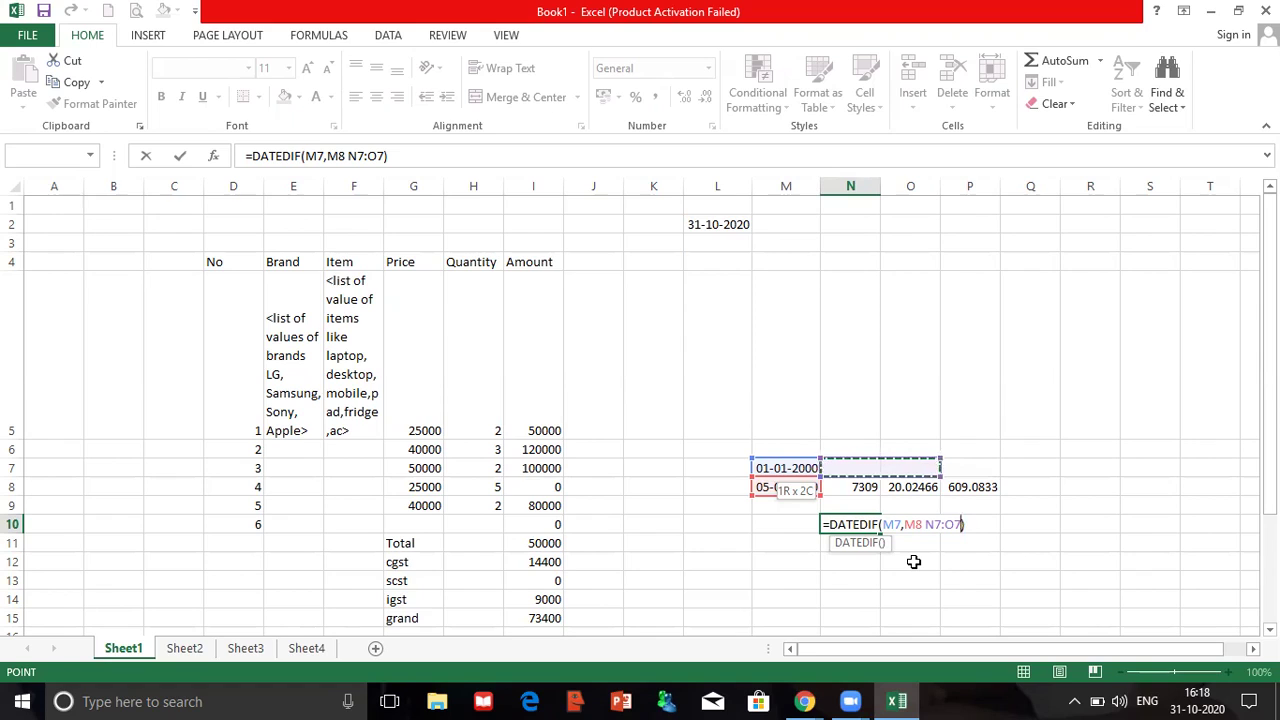
key(shift+Left)
key(shift+Left)
key(shift+Left)
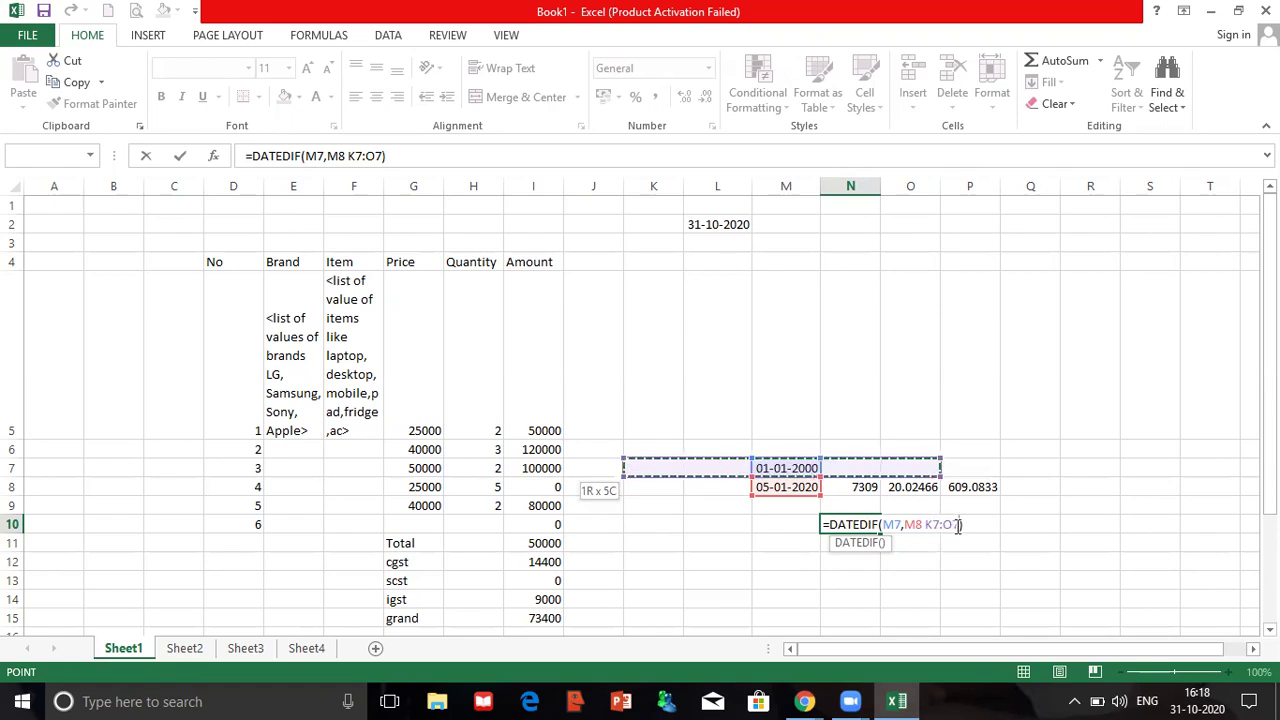
Step: Remove the stray cell reference from the DATEDIF formula in N10 and complete it with the unit argument "Y" after M7 and M8
drag(959, 524, 943, 524)
key(BackSpace)
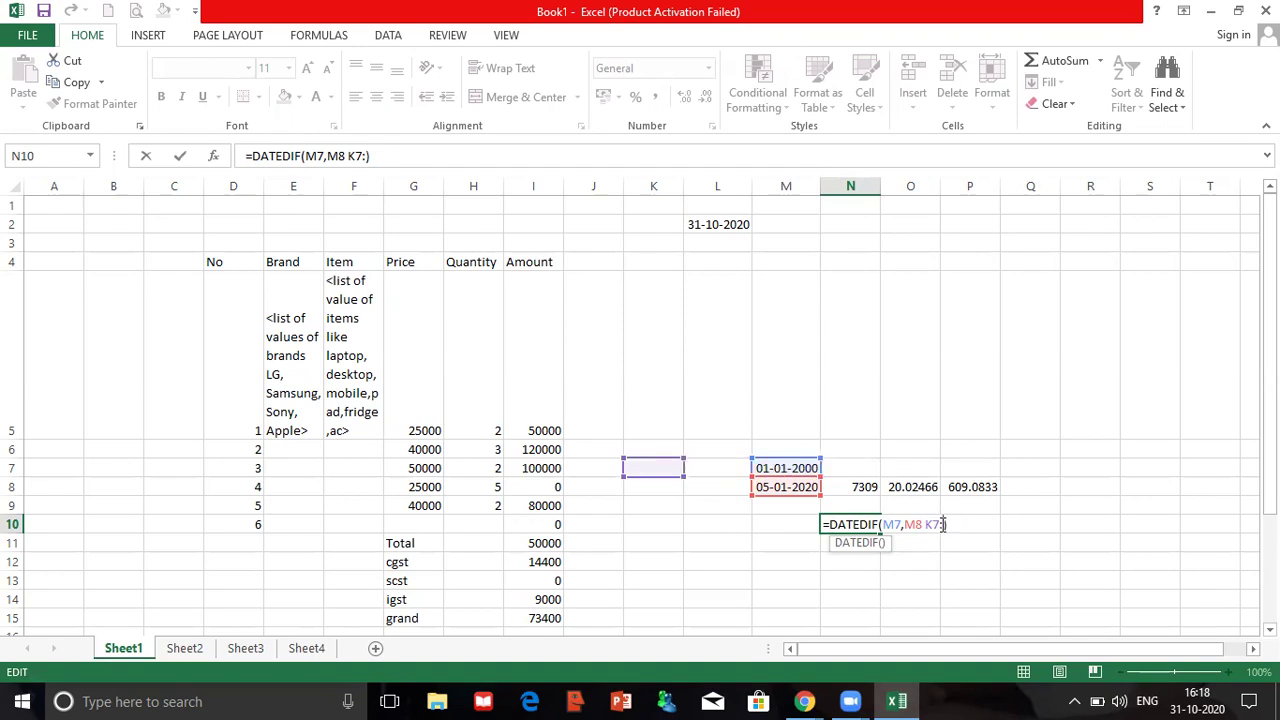
key(shift+Left)
key(shift+Left)
key(shift+Left)
key(BackSpace)
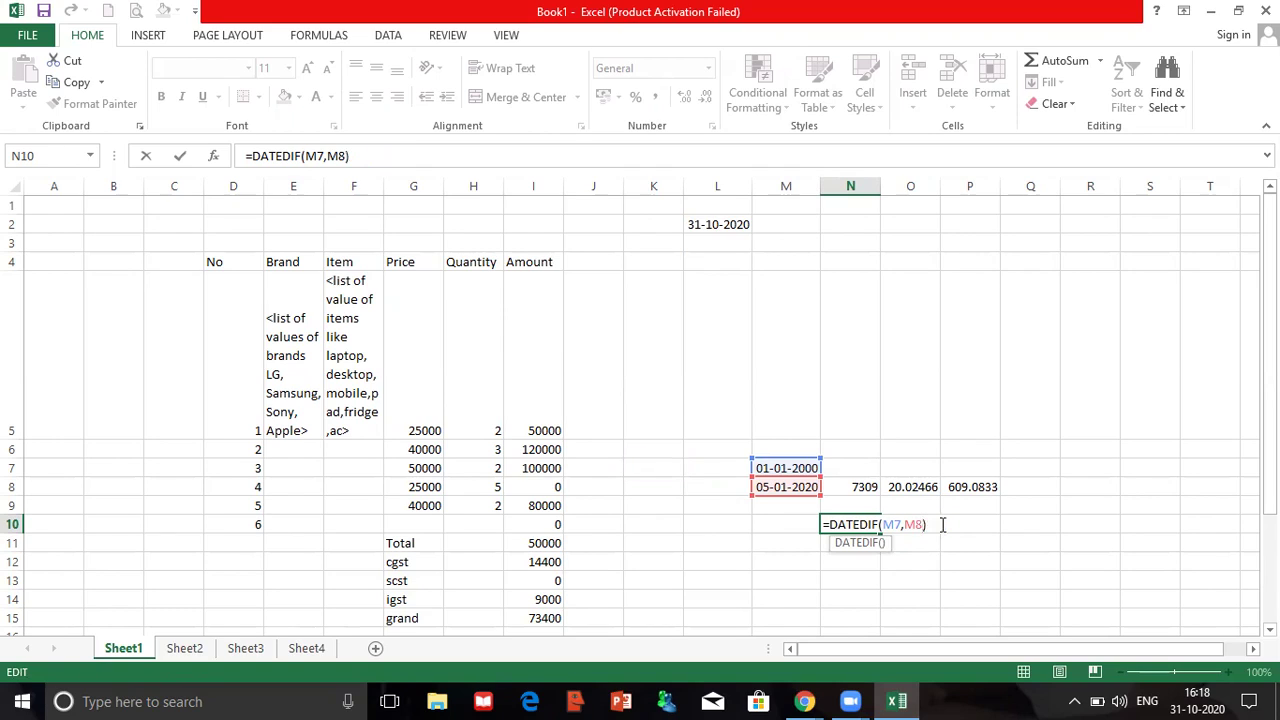
text(, "Y")
key(Return)
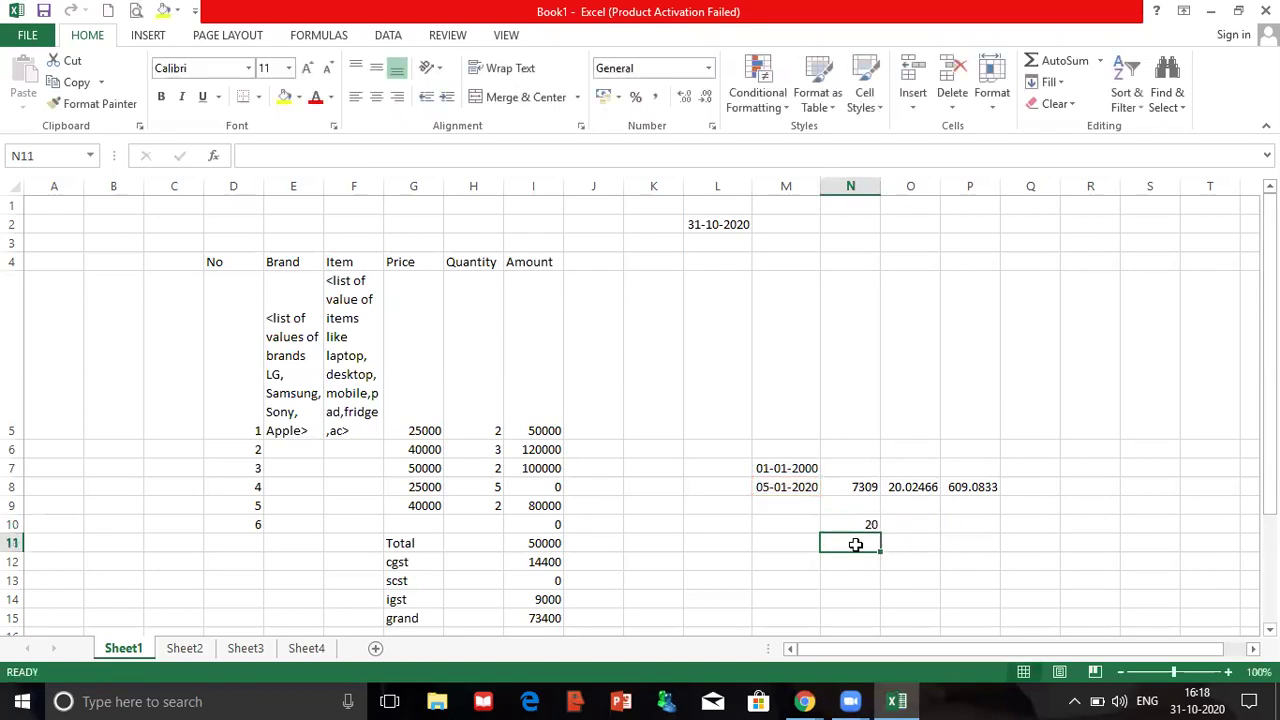
click(203, 690)
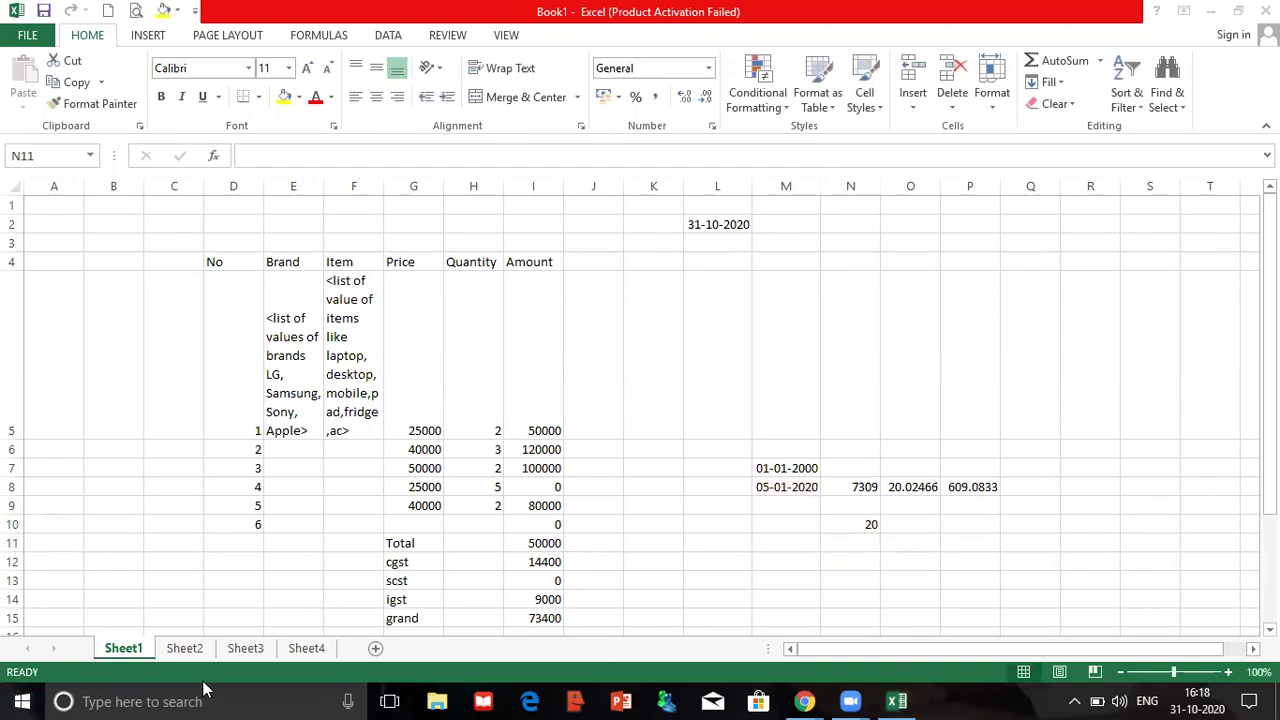
click(203, 682)
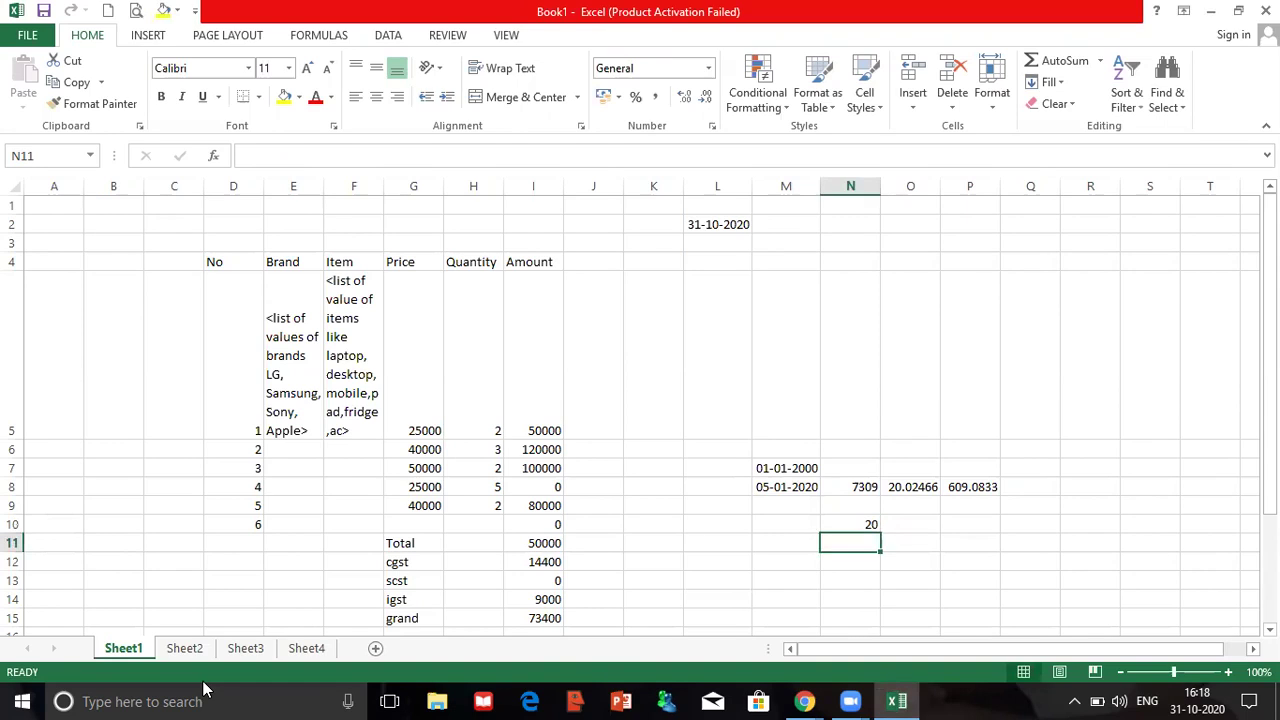
click(203, 688)
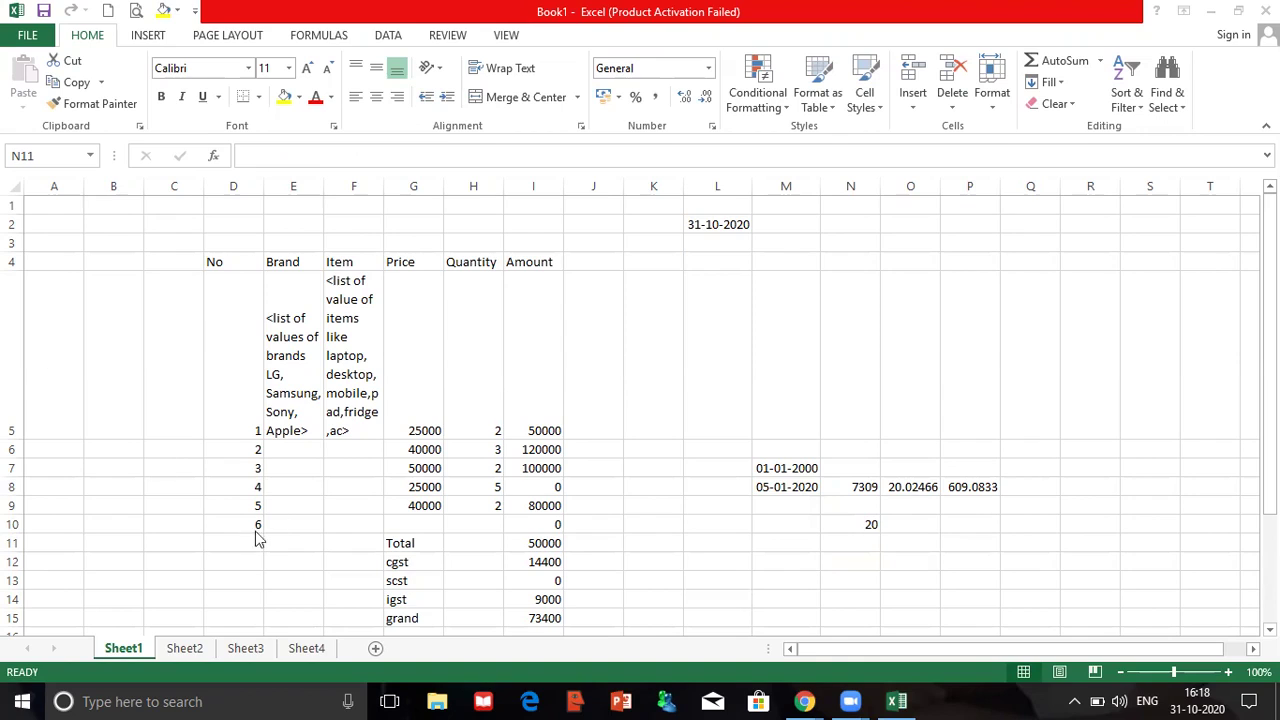
click(346, 341)
double_click(345, 338)
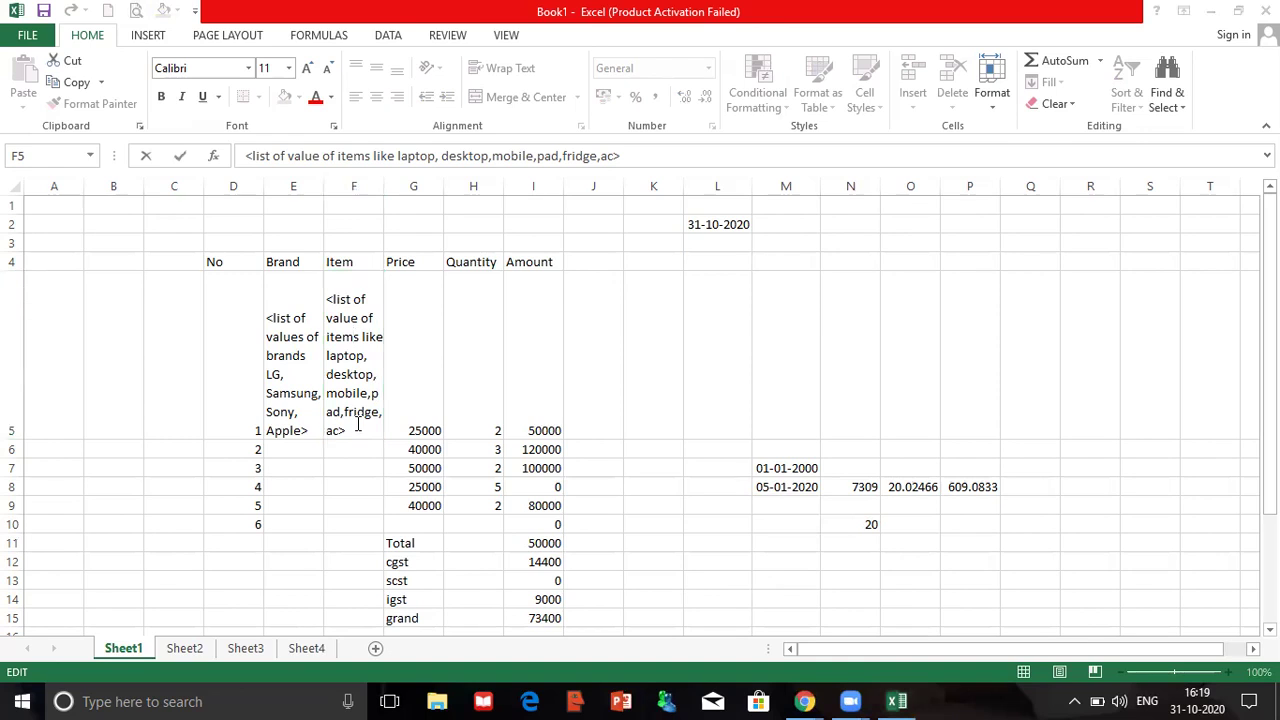
key(alt+Tab)
key(alt+Tab)
key(alt+Tab)
key(alt+Tab)
key(alt+Tab)
key(alt+Tab)
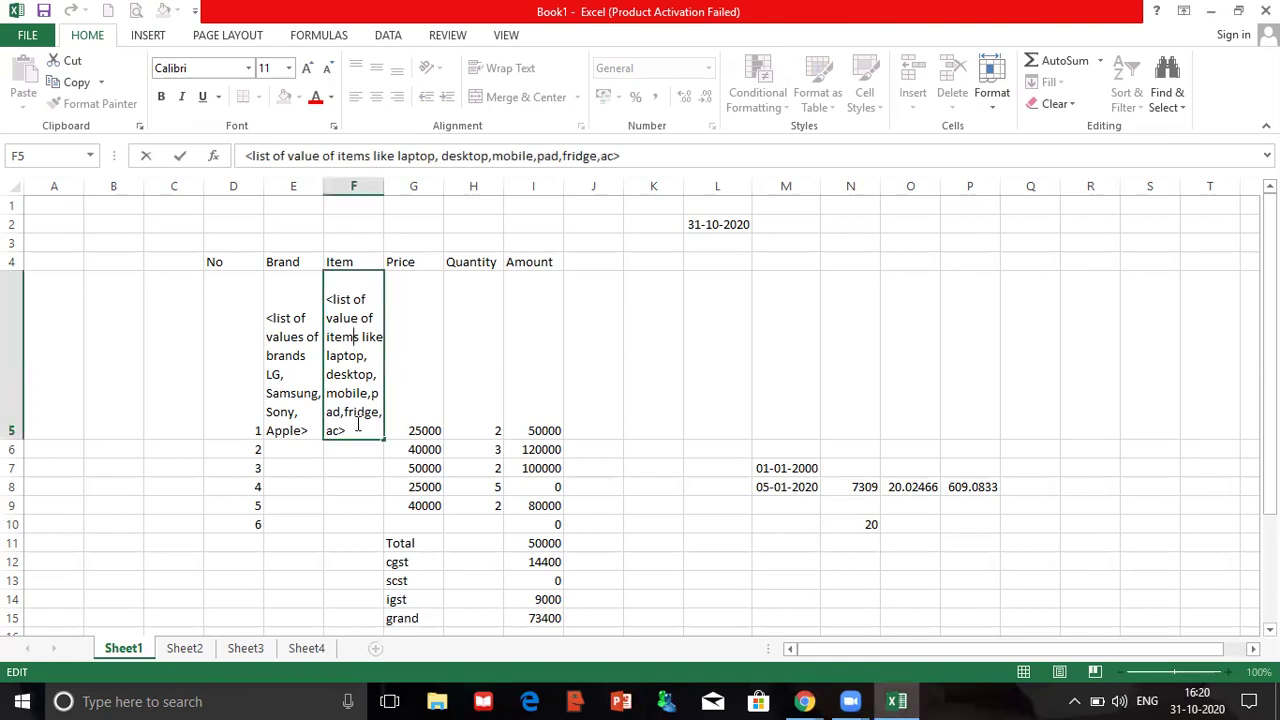
key(alt+Tab)
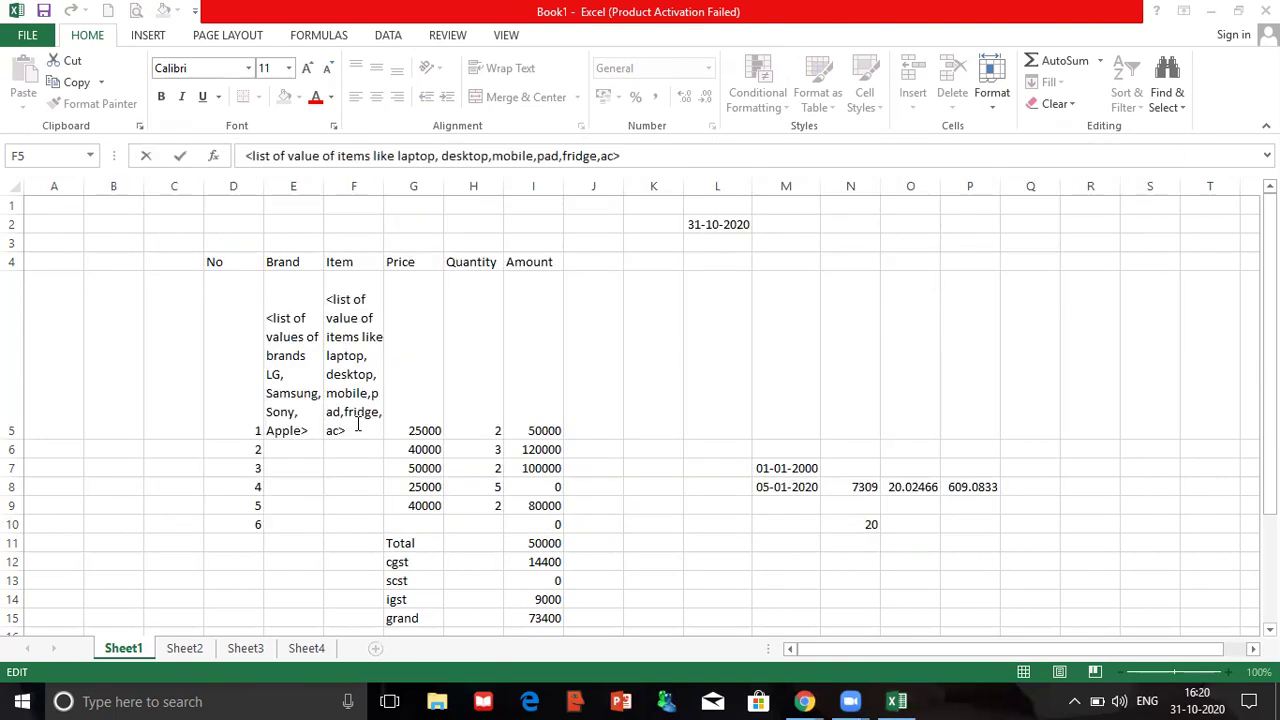
key(alt+Tab)
key(Tab)
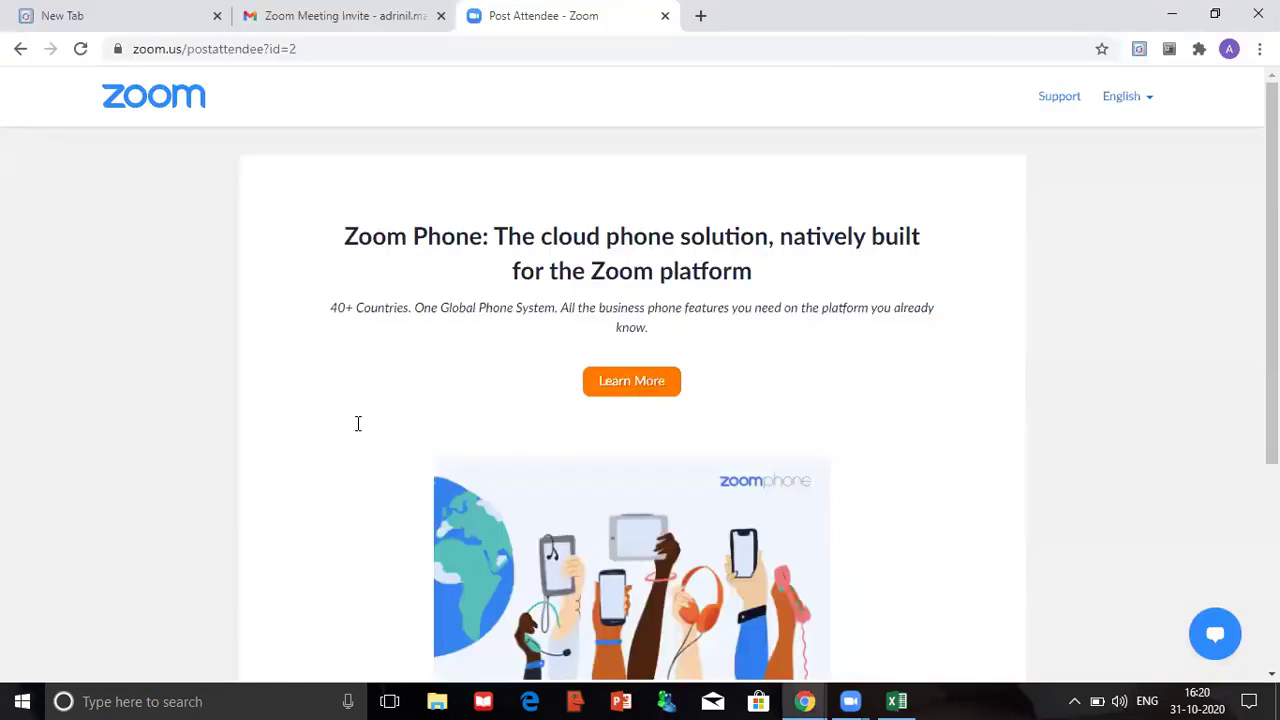
key(alt+Tab)
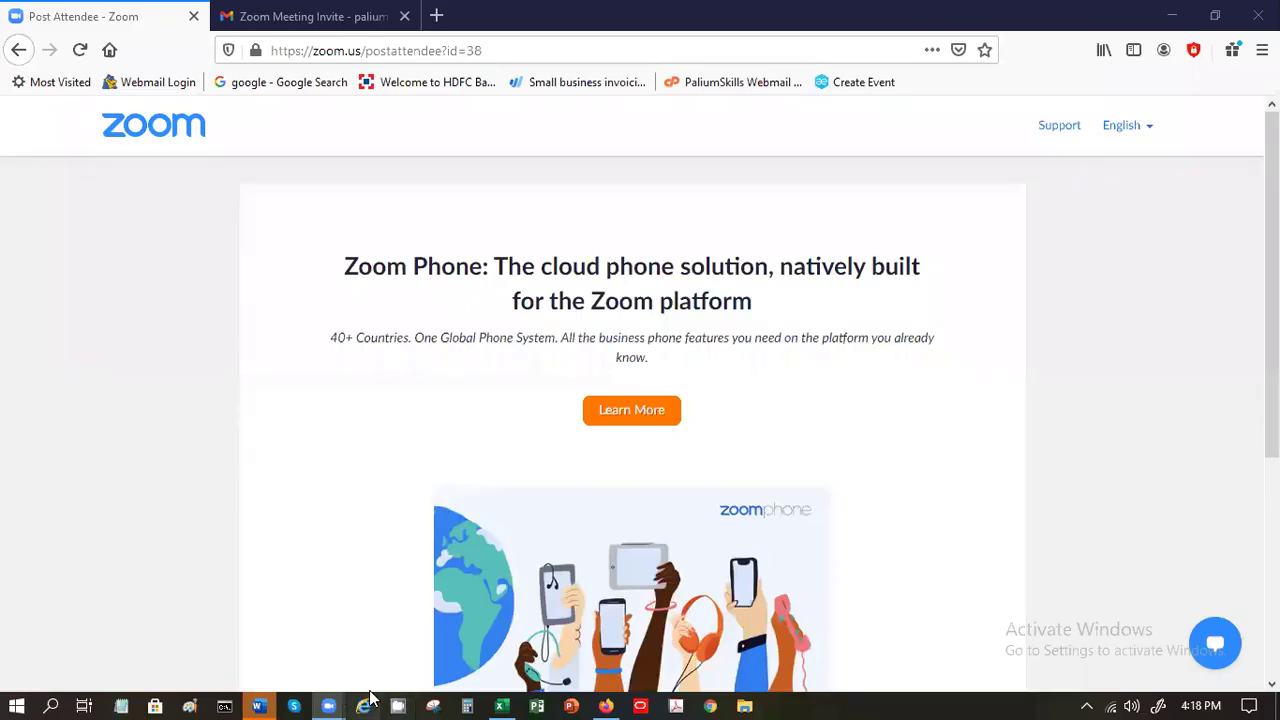
Step: Switch to the invoice workbook in Excel and choose LG as the brand of the first invoice line in B10
click(502, 704)
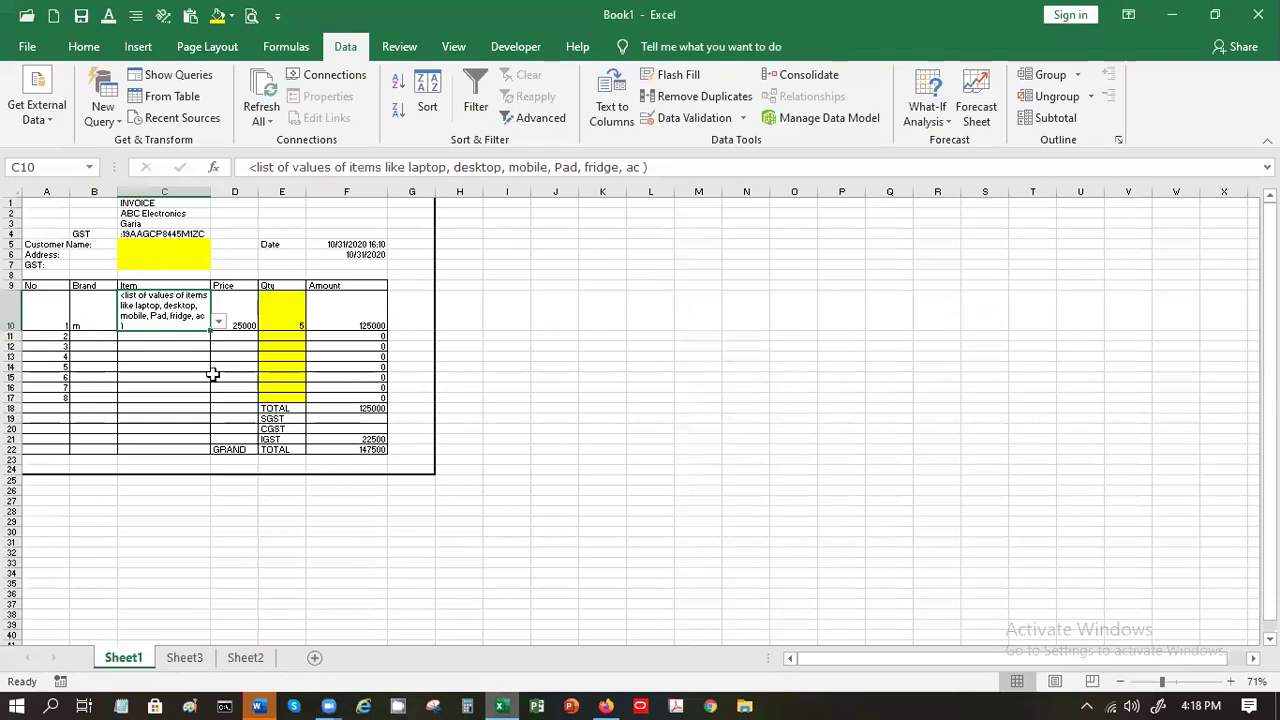
click(93, 330)
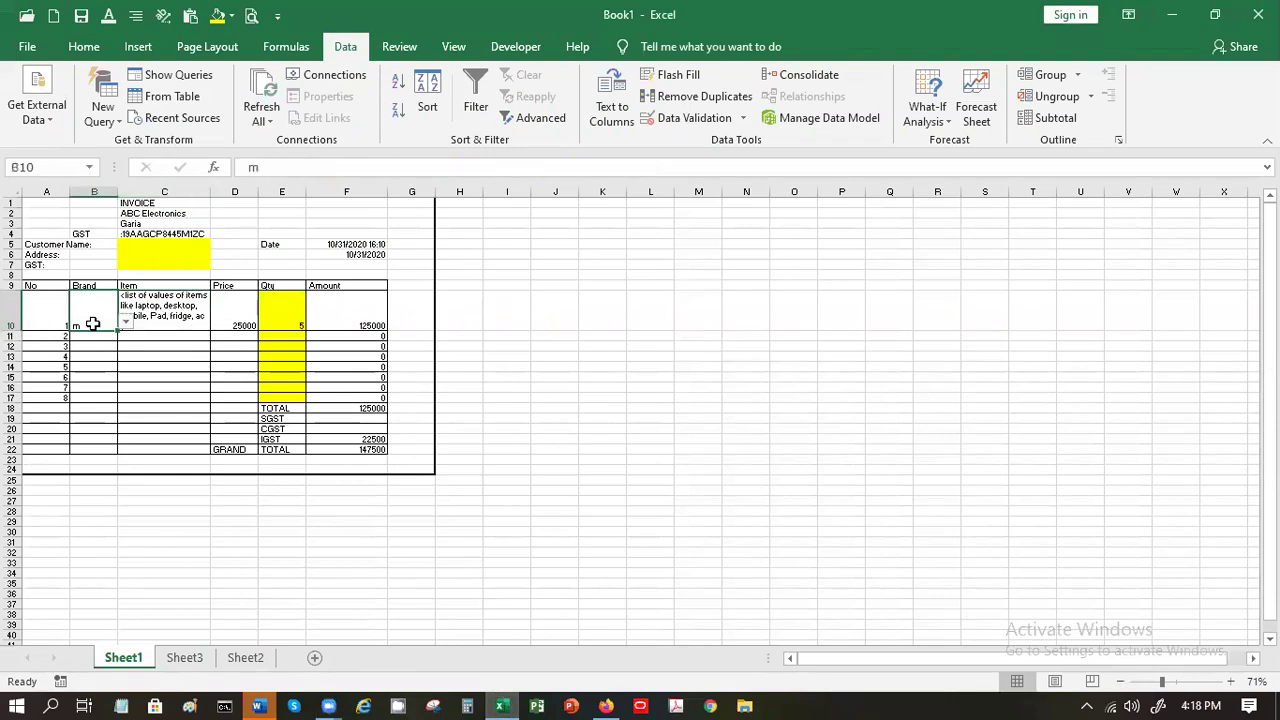
click(126, 321)
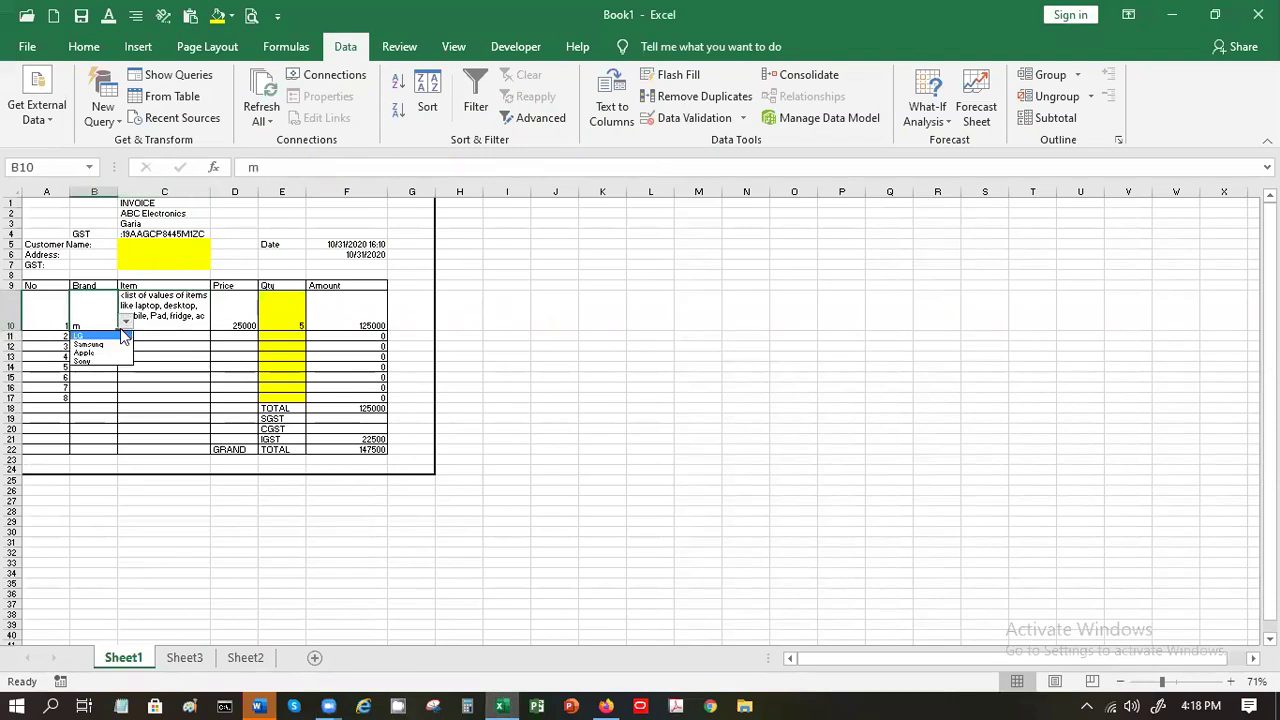
click(121, 336)
Step: Choose mobile from the validation list as the item of the first invoice line in C10
click(147, 314)
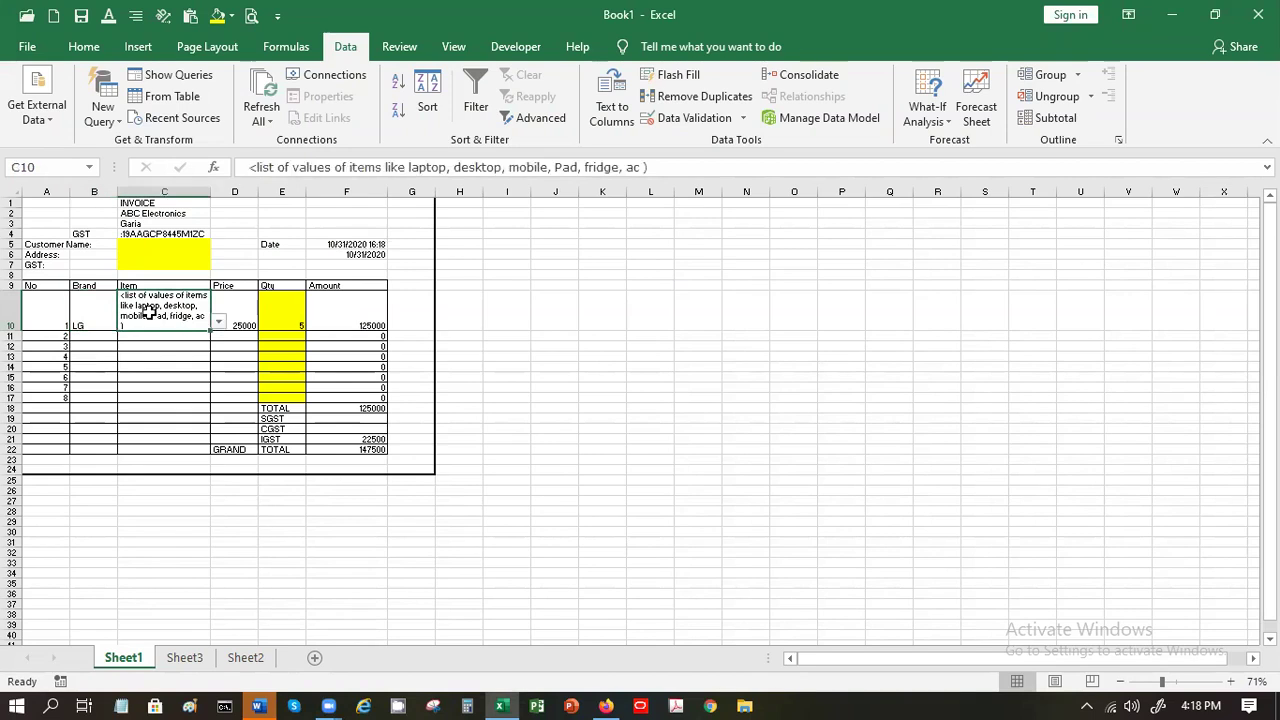
click(218, 325)
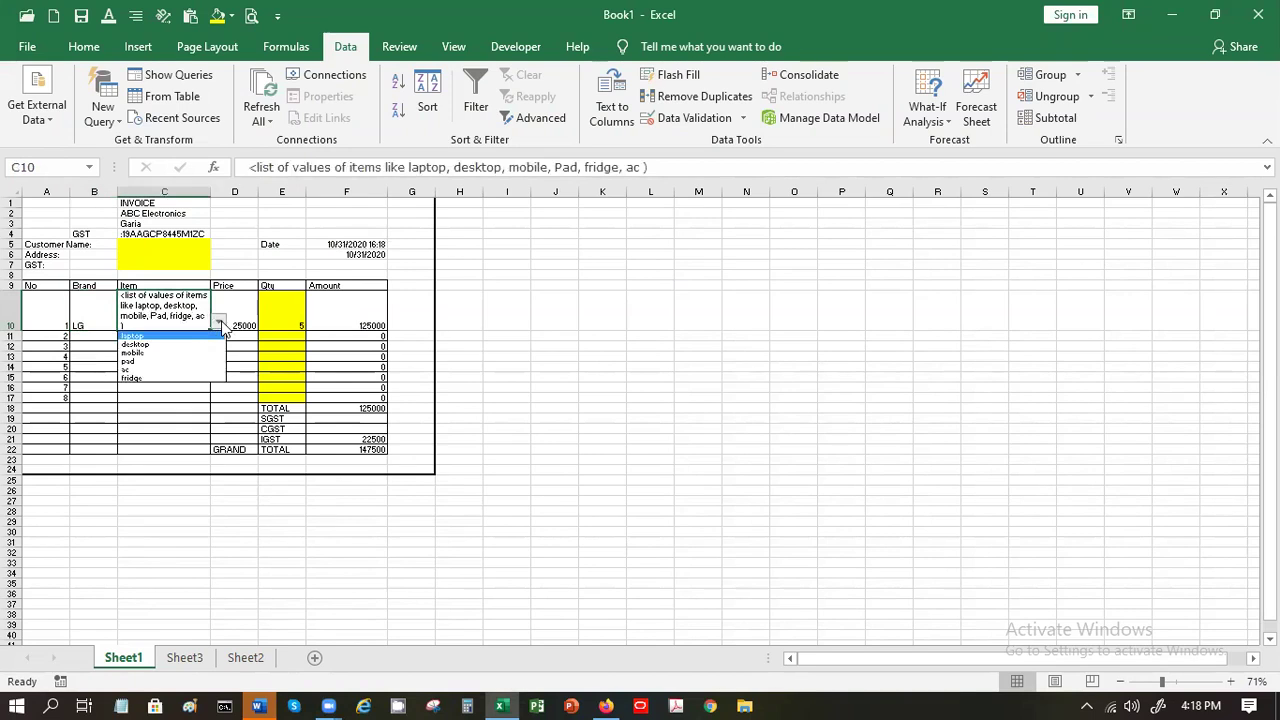
click(1188, 690)
click(1186, 682)
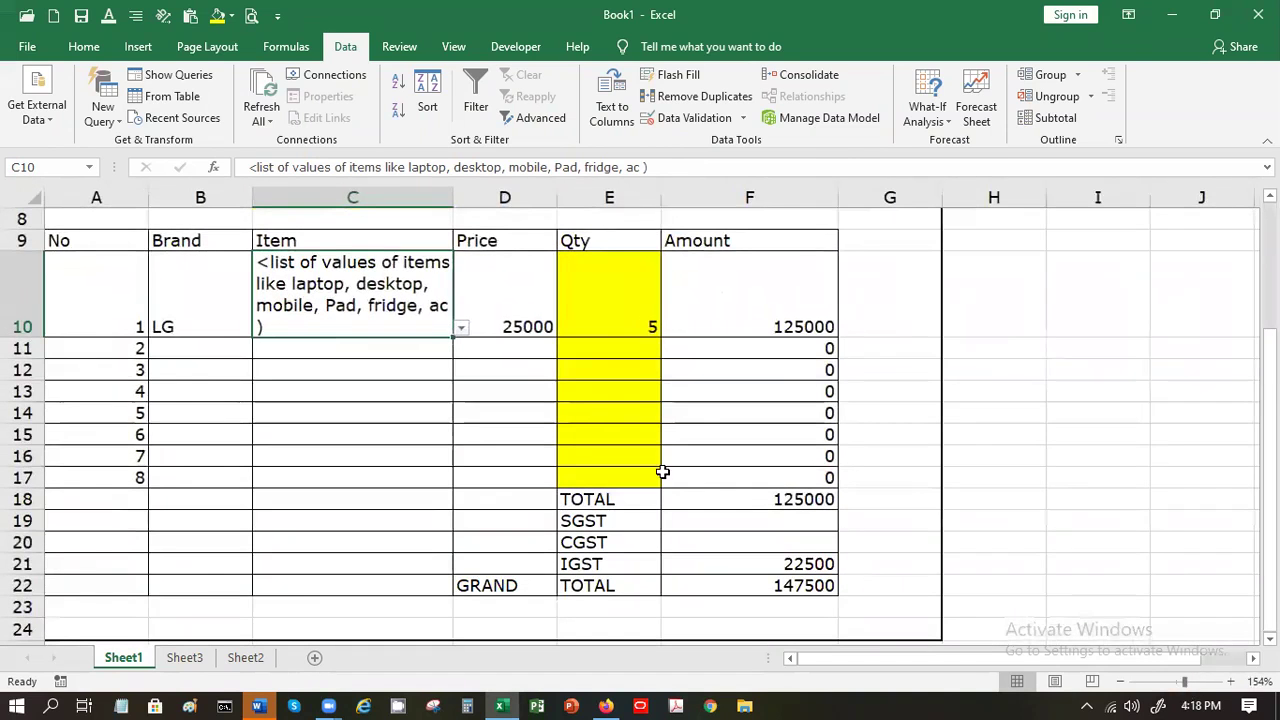
click(461, 328)
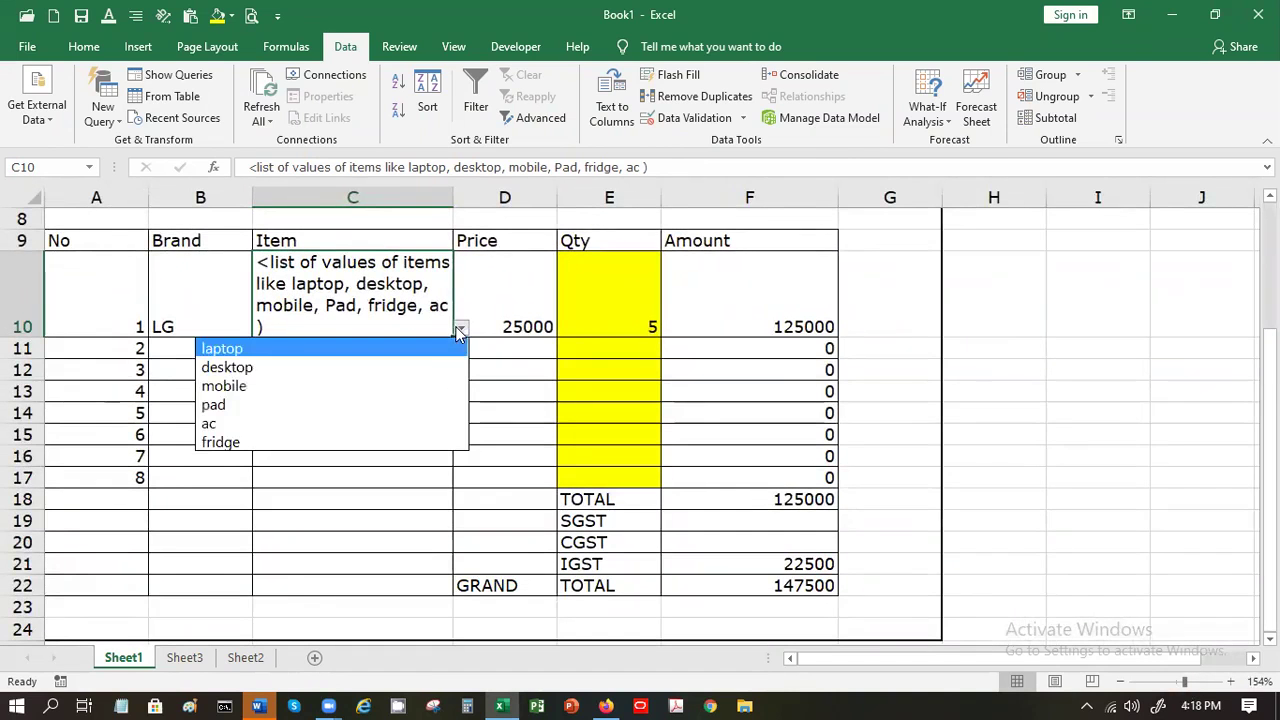
click(414, 386)
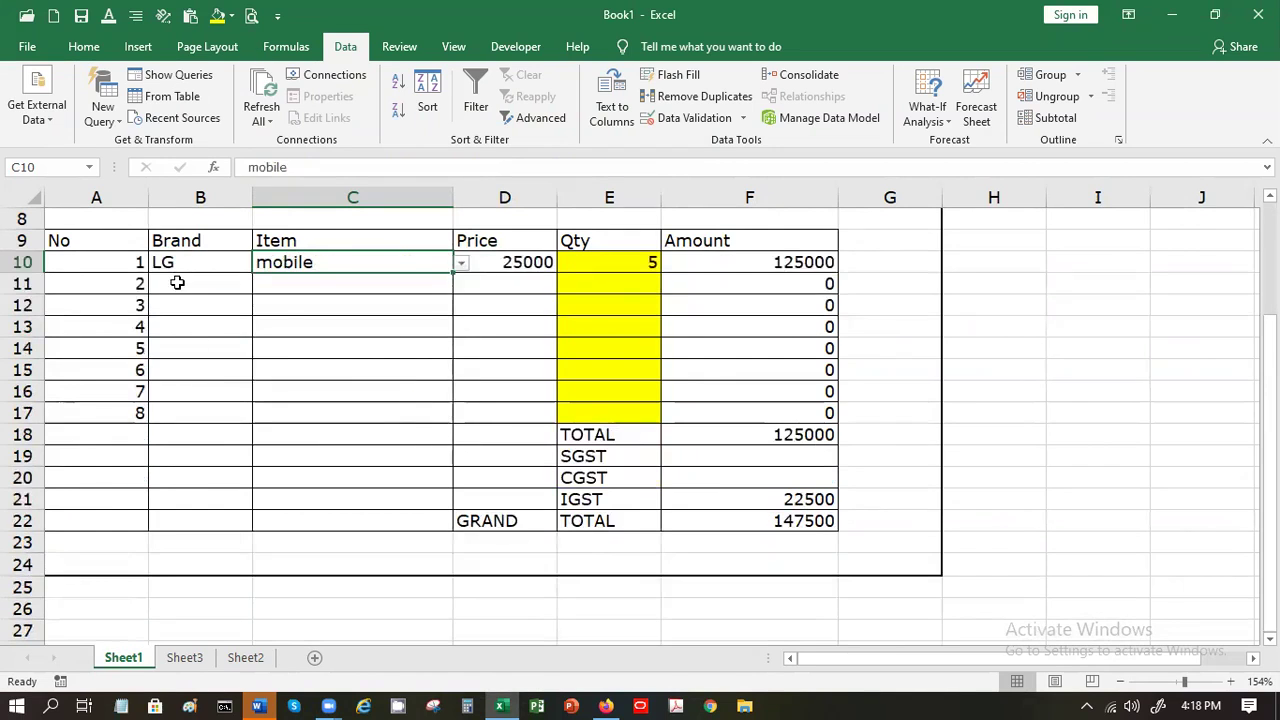
Step: Choose Apple as the brand and laptop as the item for the second invoice line in row 11
click(177, 284)
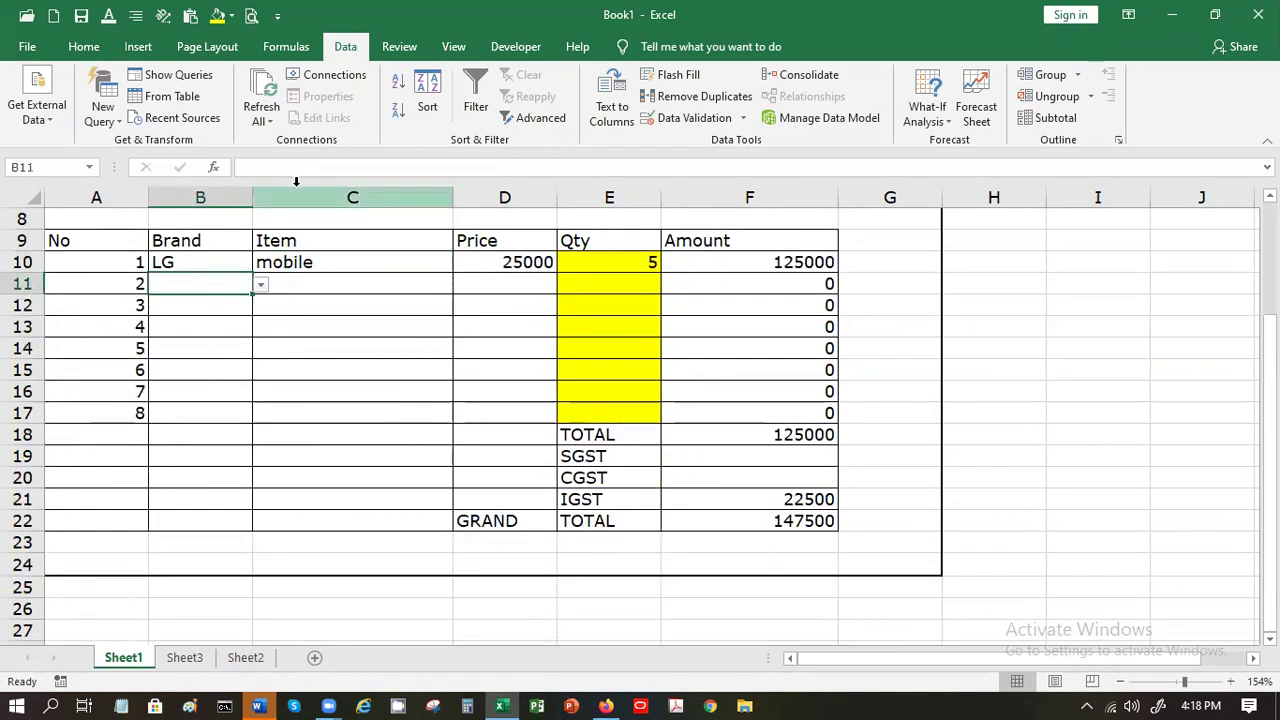
click(261, 285)
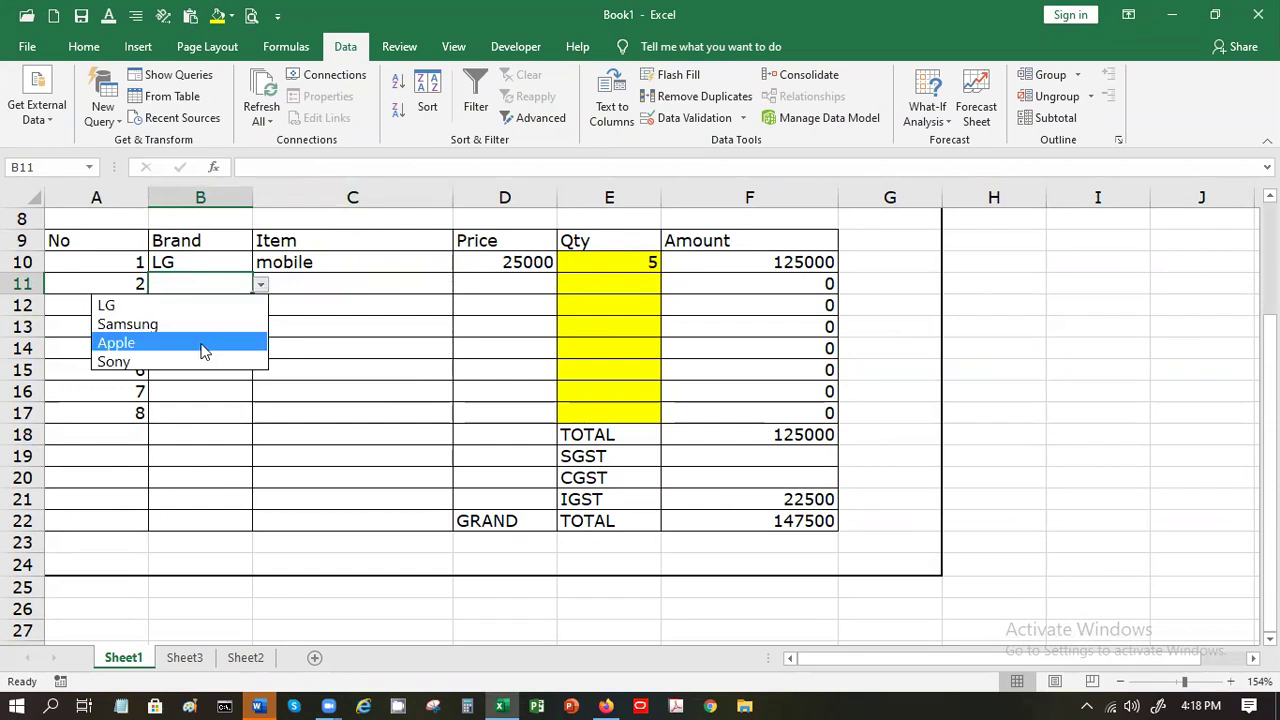
click(207, 344)
click(291, 288)
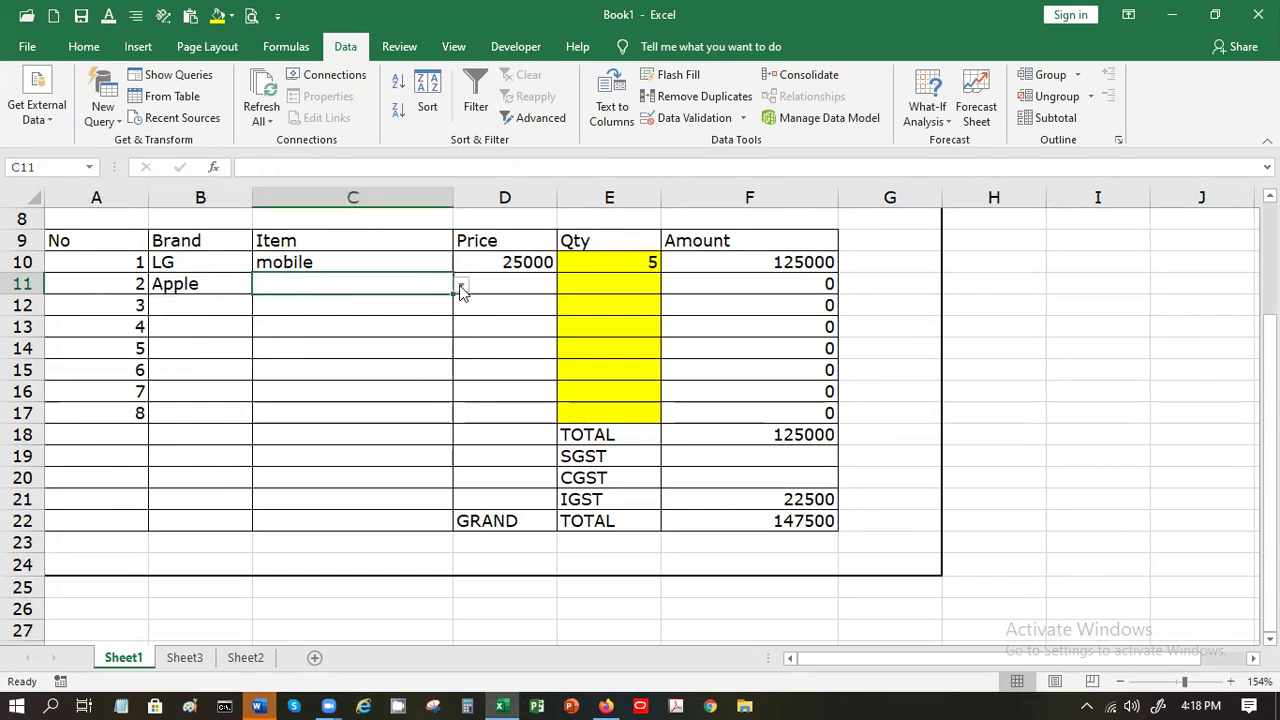
click(461, 285)
click(438, 300)
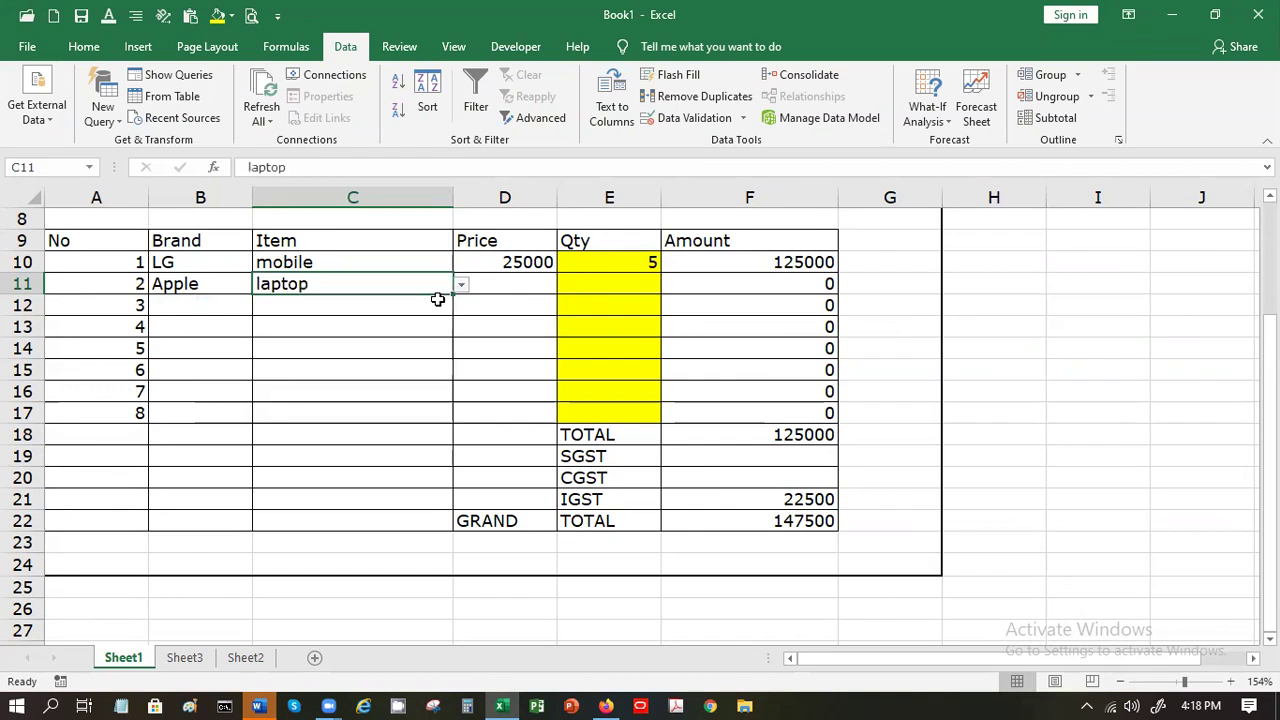
Step: Enter a price of 60000 and a quantity of 1 for the laptop line in row 11
click(510, 285)
text(60000)
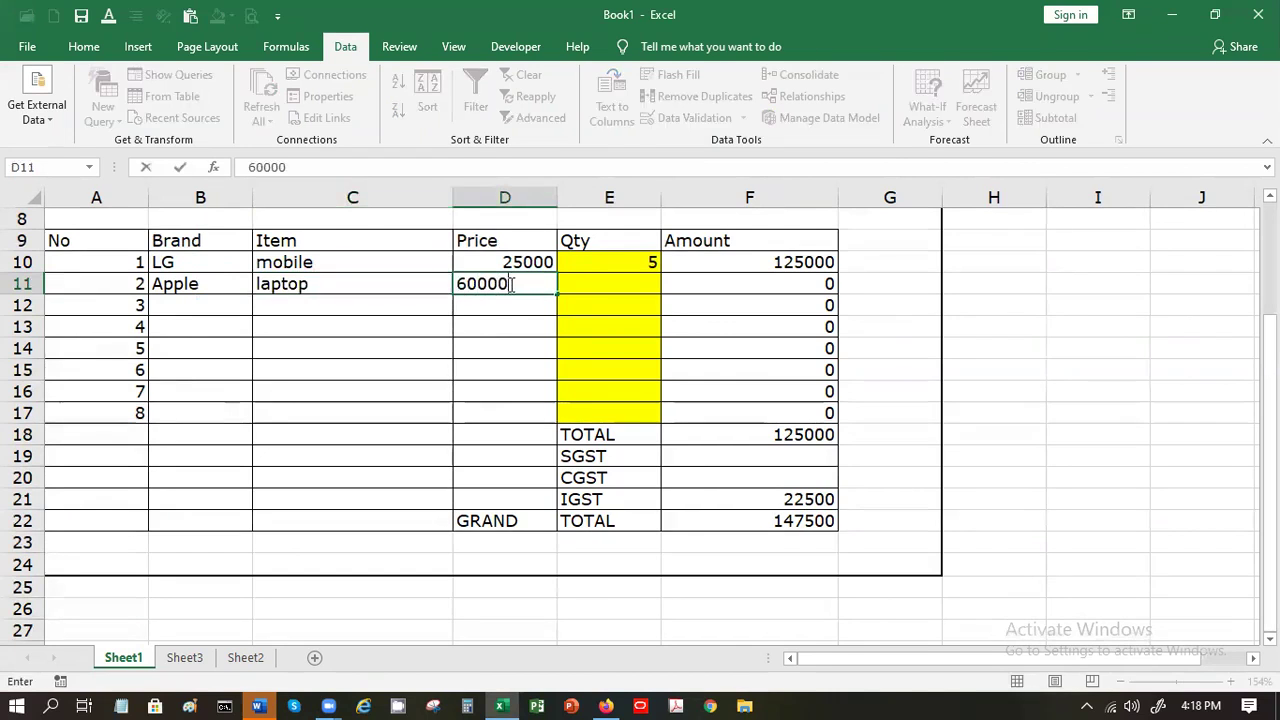
key(Tab)
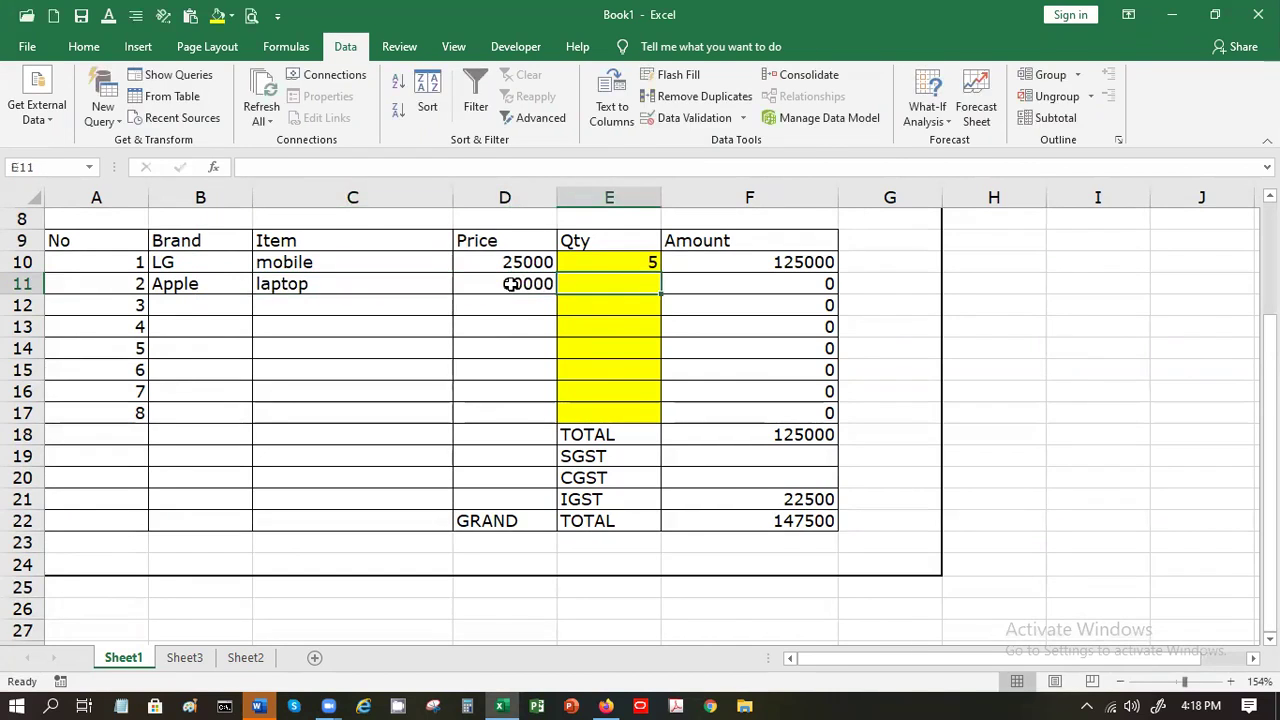
text(1)
key(Tab)
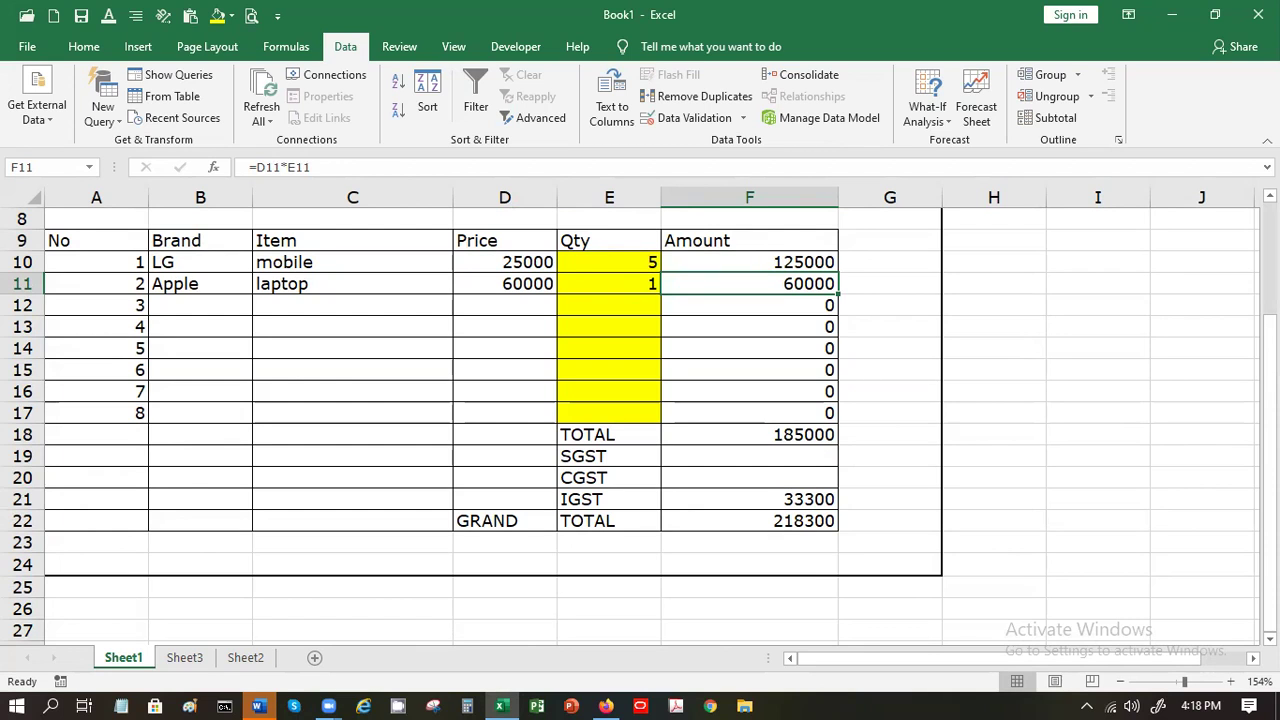
Step: Open the data validation settings of brand cell B11 to examine its list source
scroll(1172, 246, up, 2)
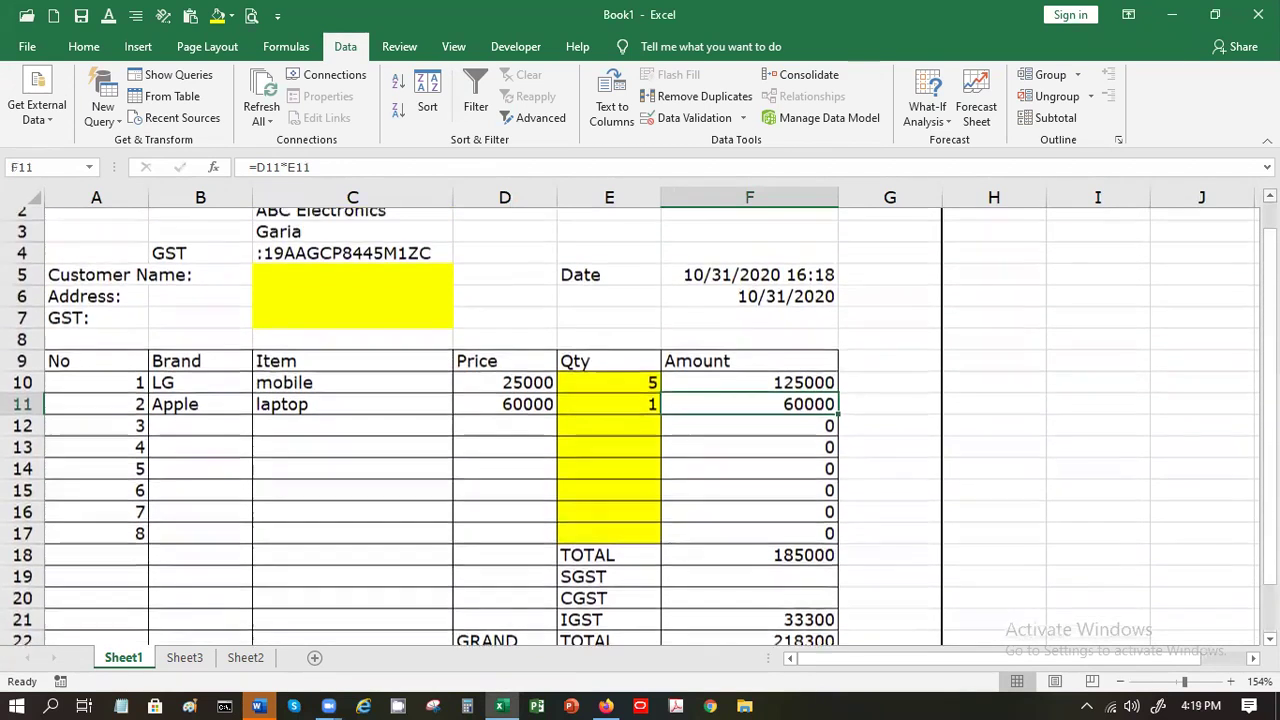
click(178, 411)
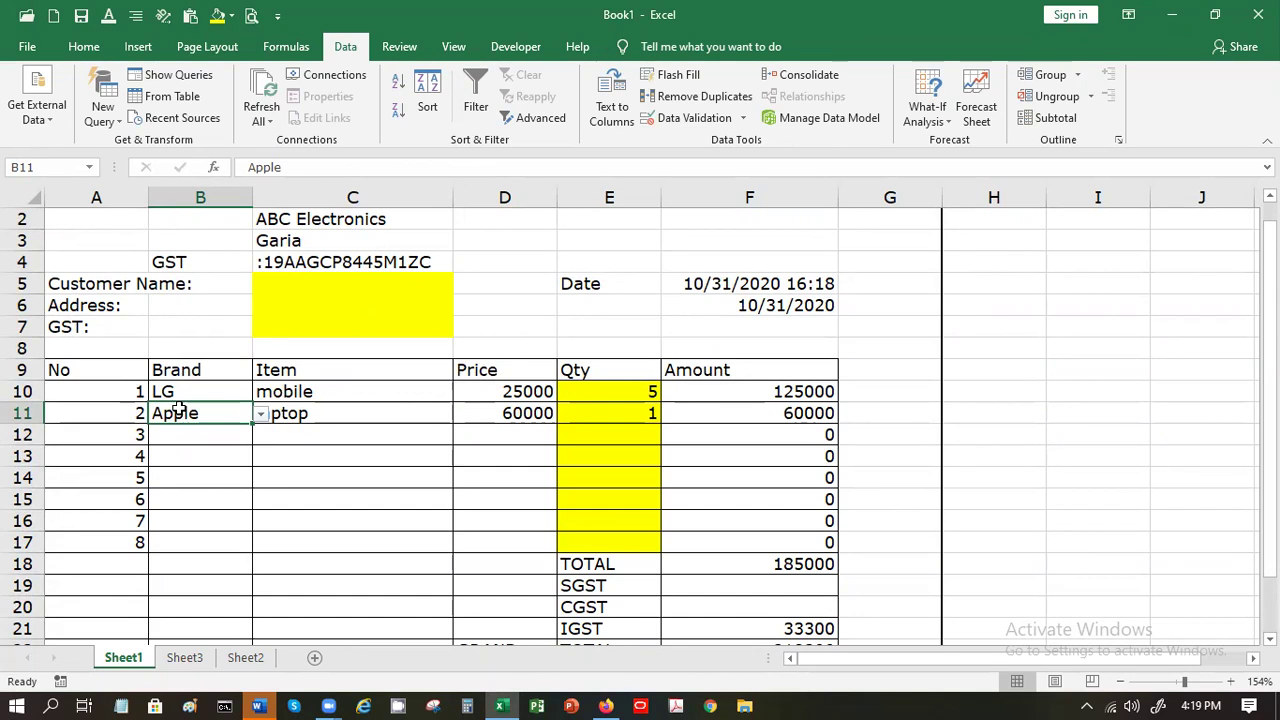
click(668, 118)
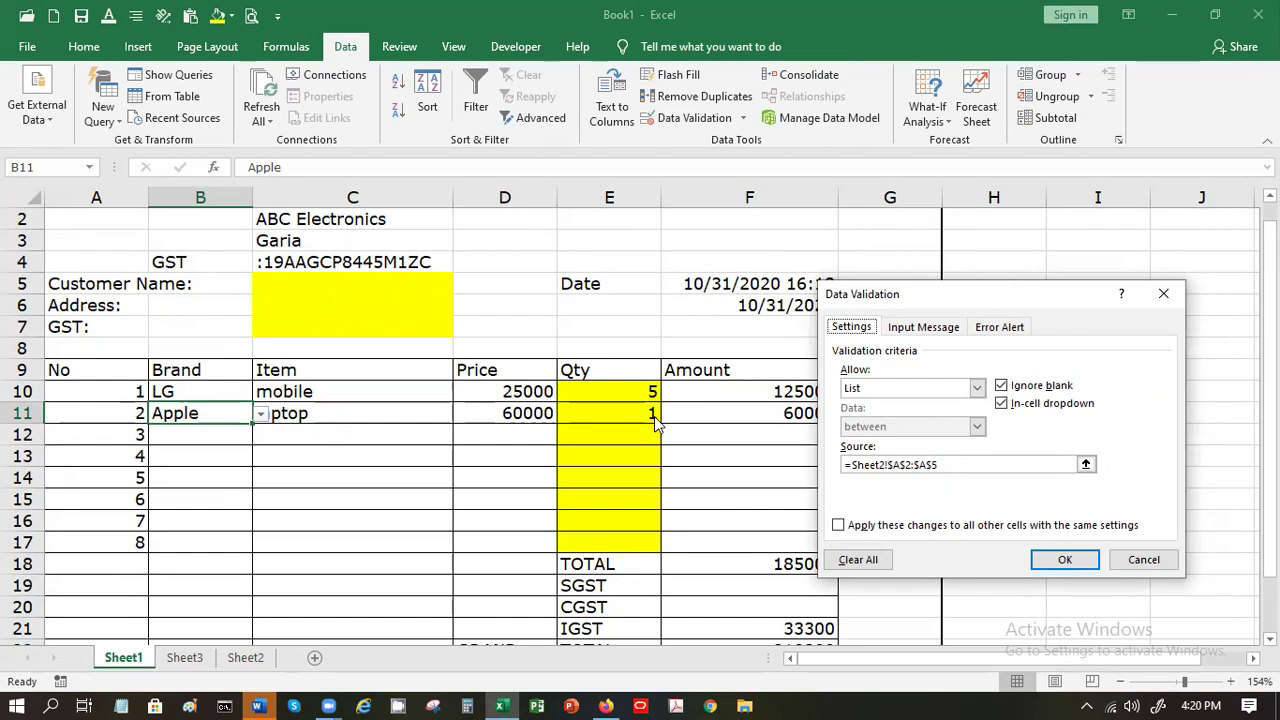
Step: Close the data validation settings of B11 and go to Sheet3 with the date calculations
click(1042, 563)
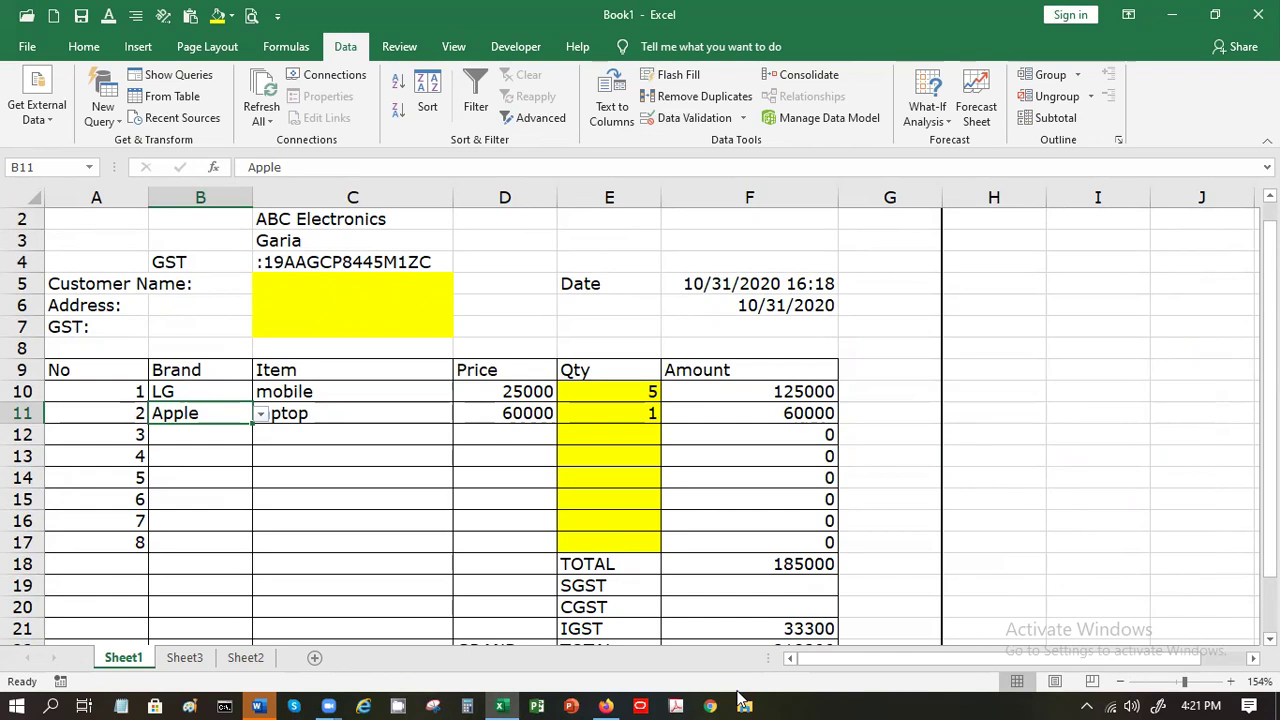
click(184, 658)
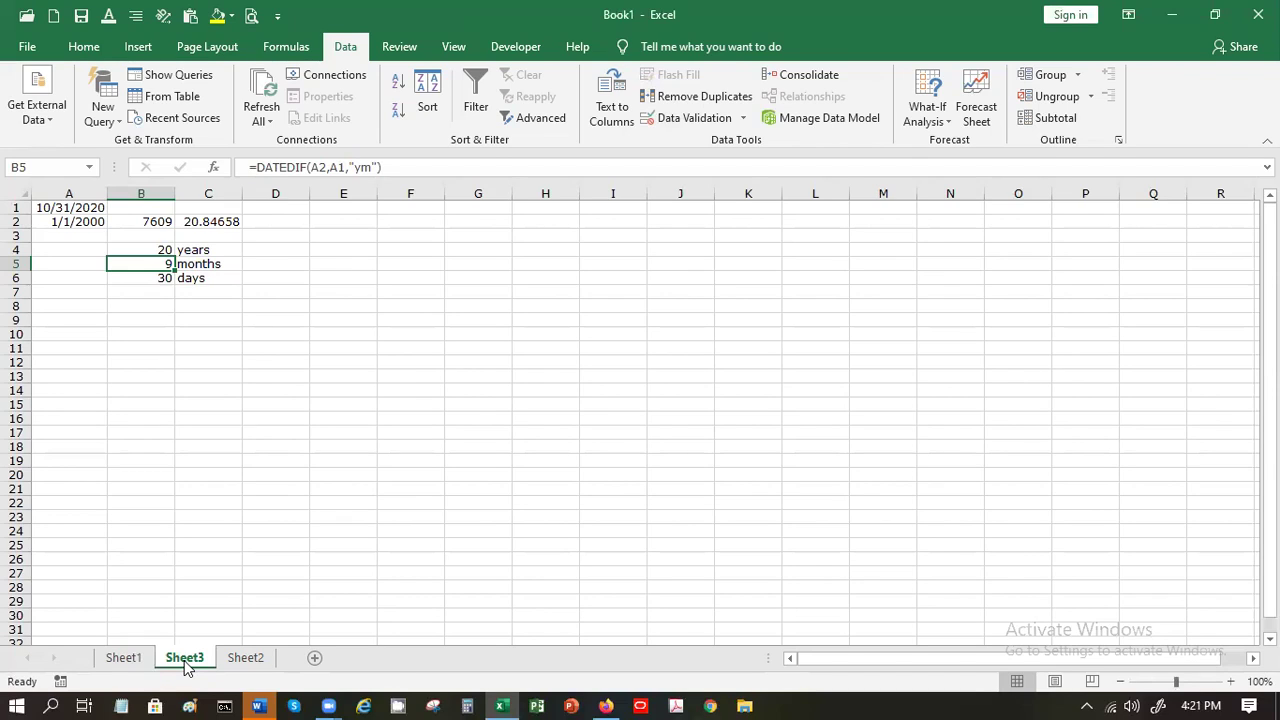
text(4)
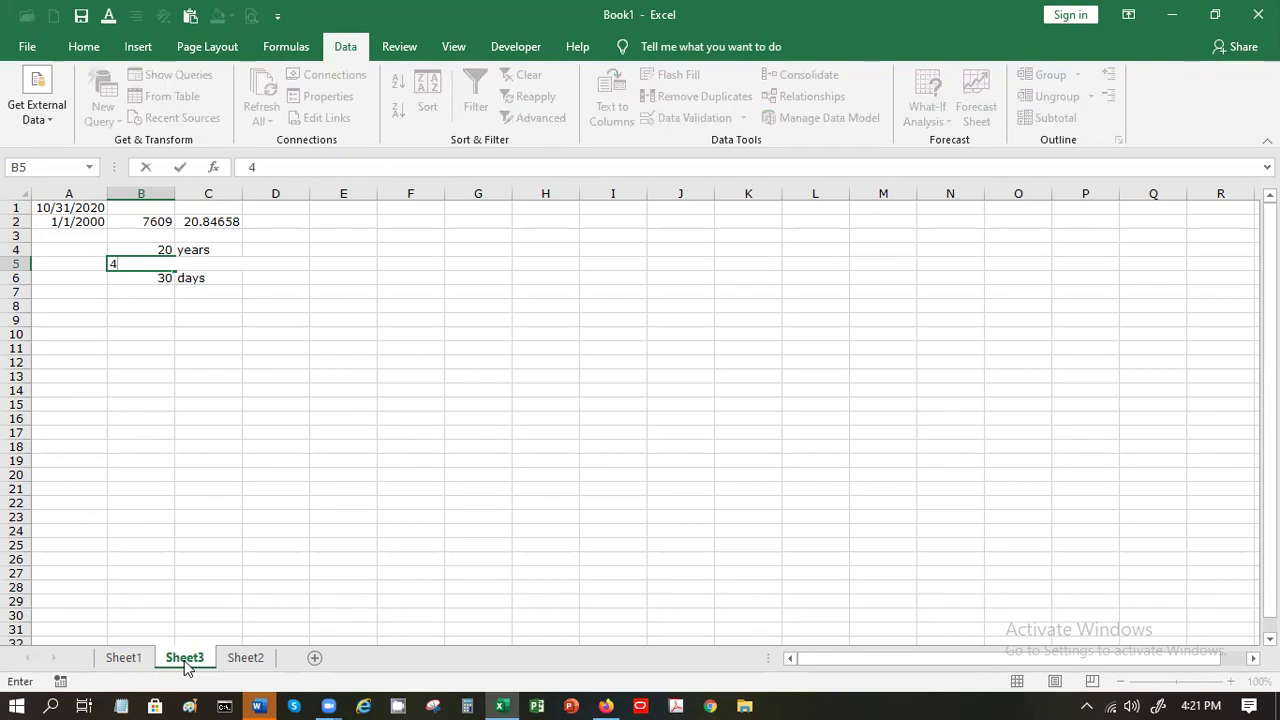
key(Escape)
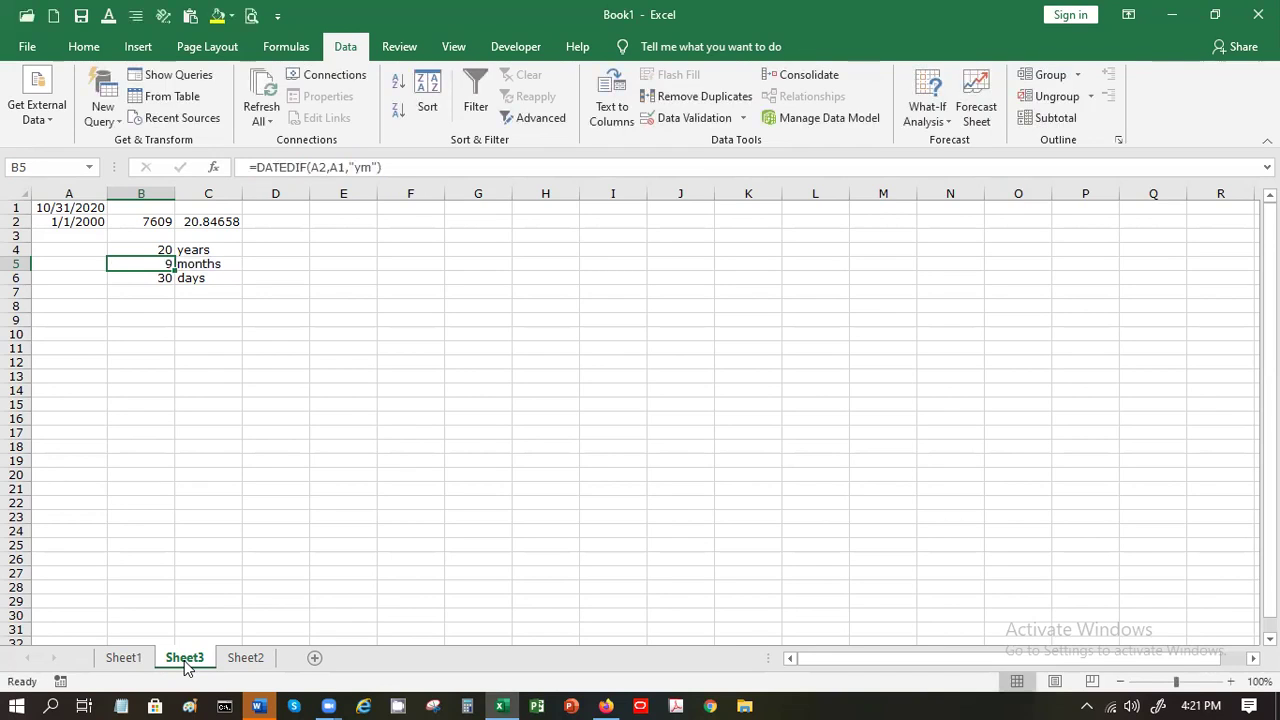
Step: Join the numbers and labels of B4:C6 into one text in B7 with CONCATENATE(B4,C4,B5,C5,B6,C6)
key(Down)
key(Down)
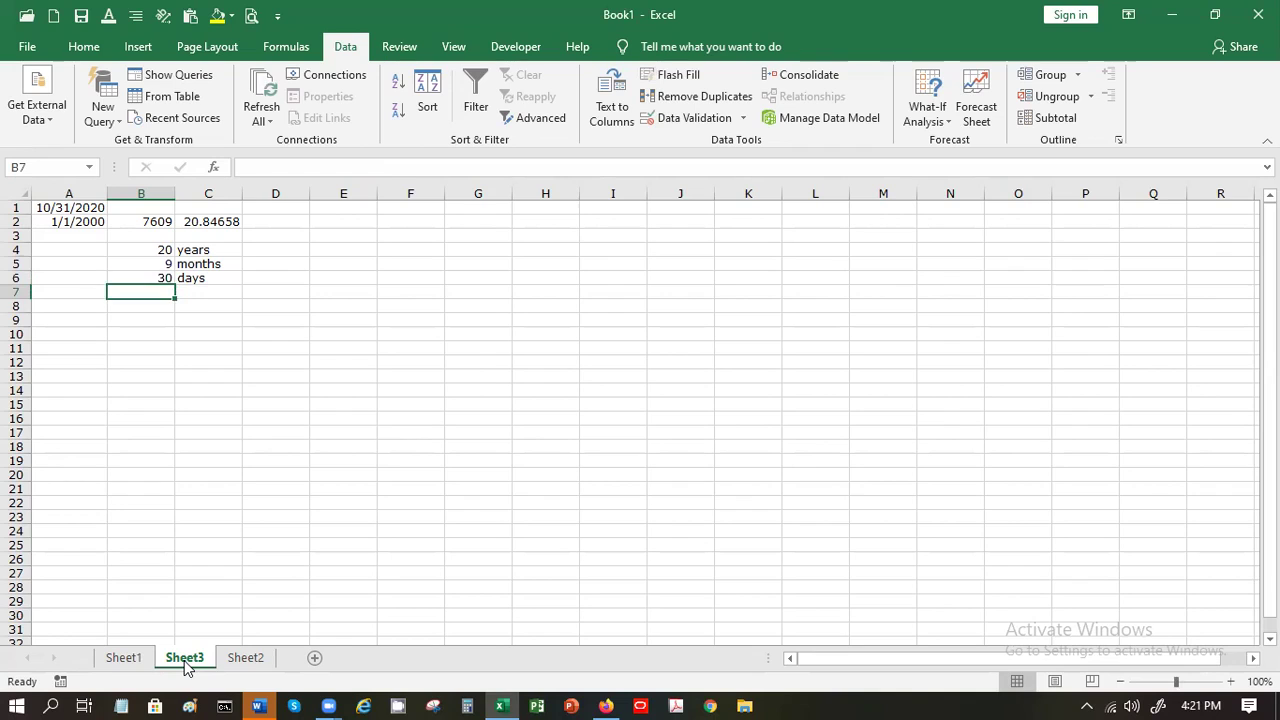
text(=)
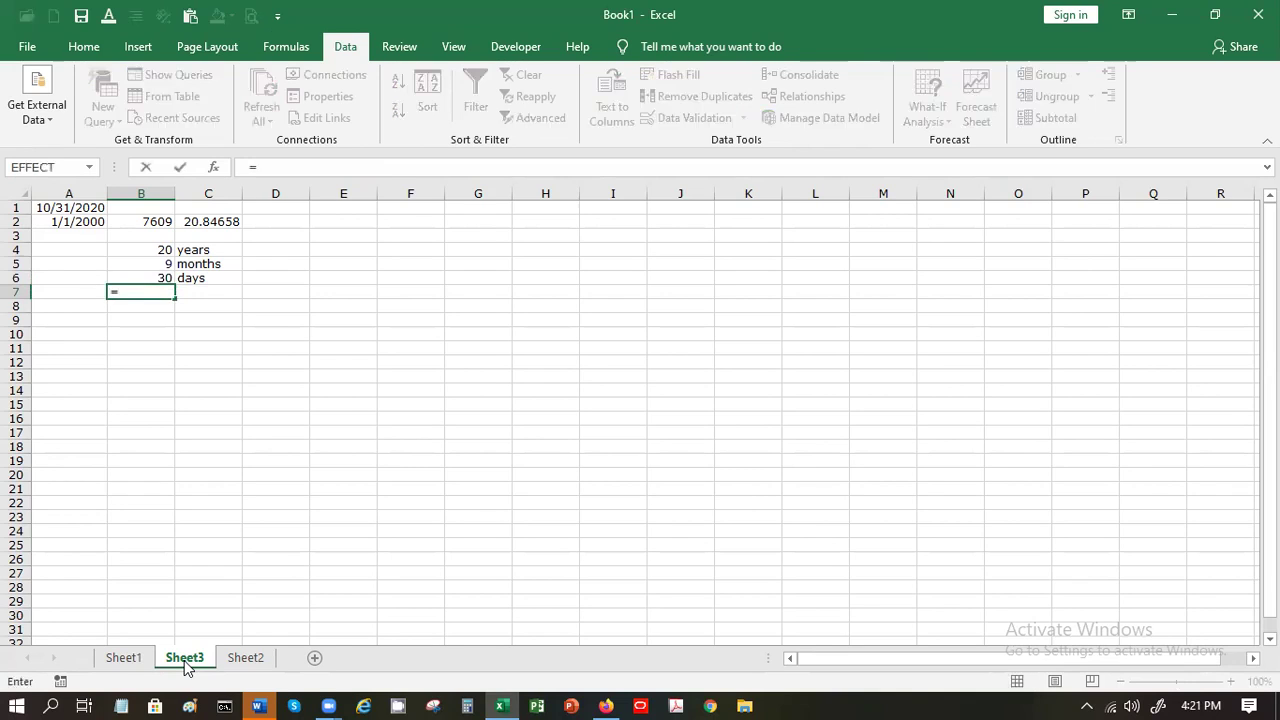
text(con)
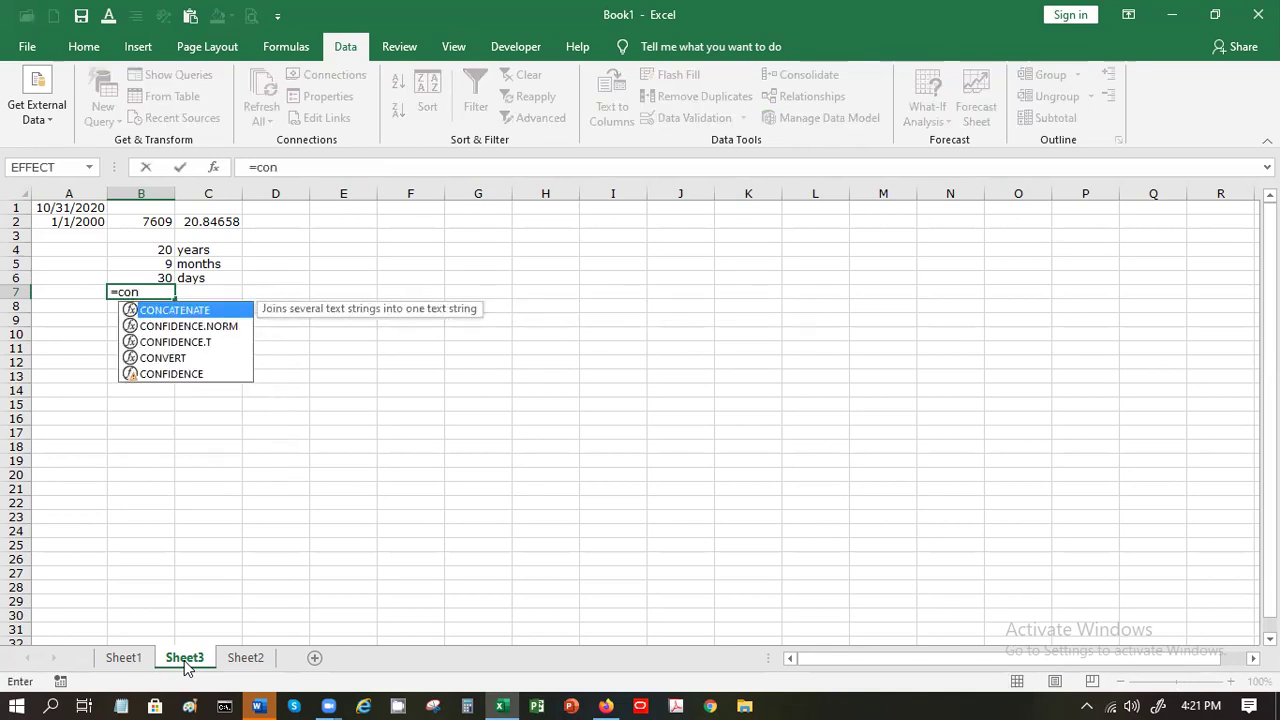
double_click(175, 316)
click(155, 249)
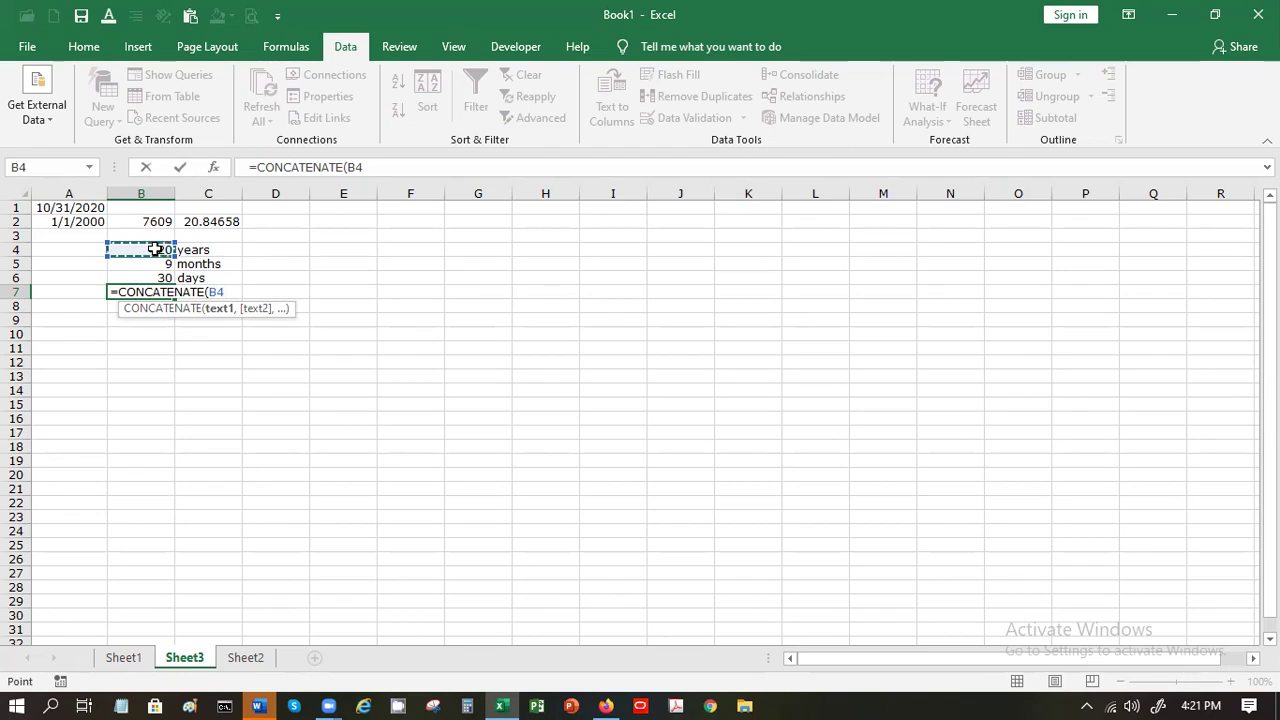
text(,)
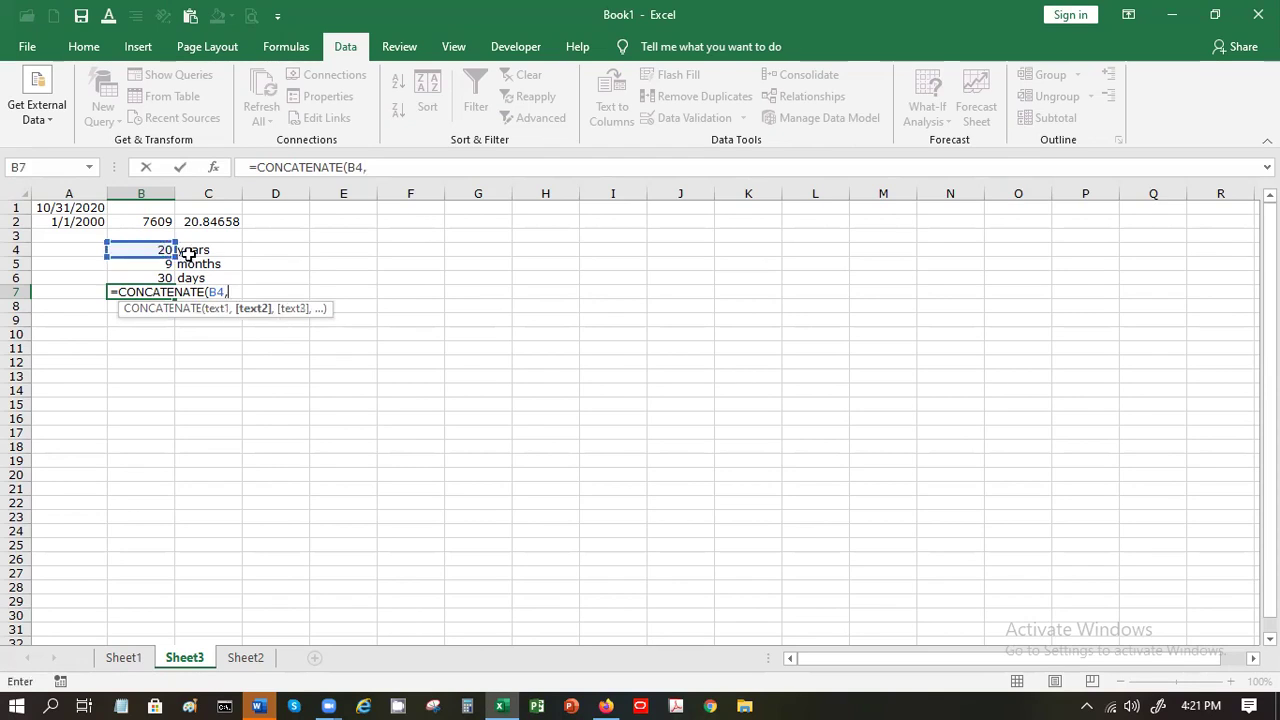
click(190, 254)
text(,)
click(158, 265)
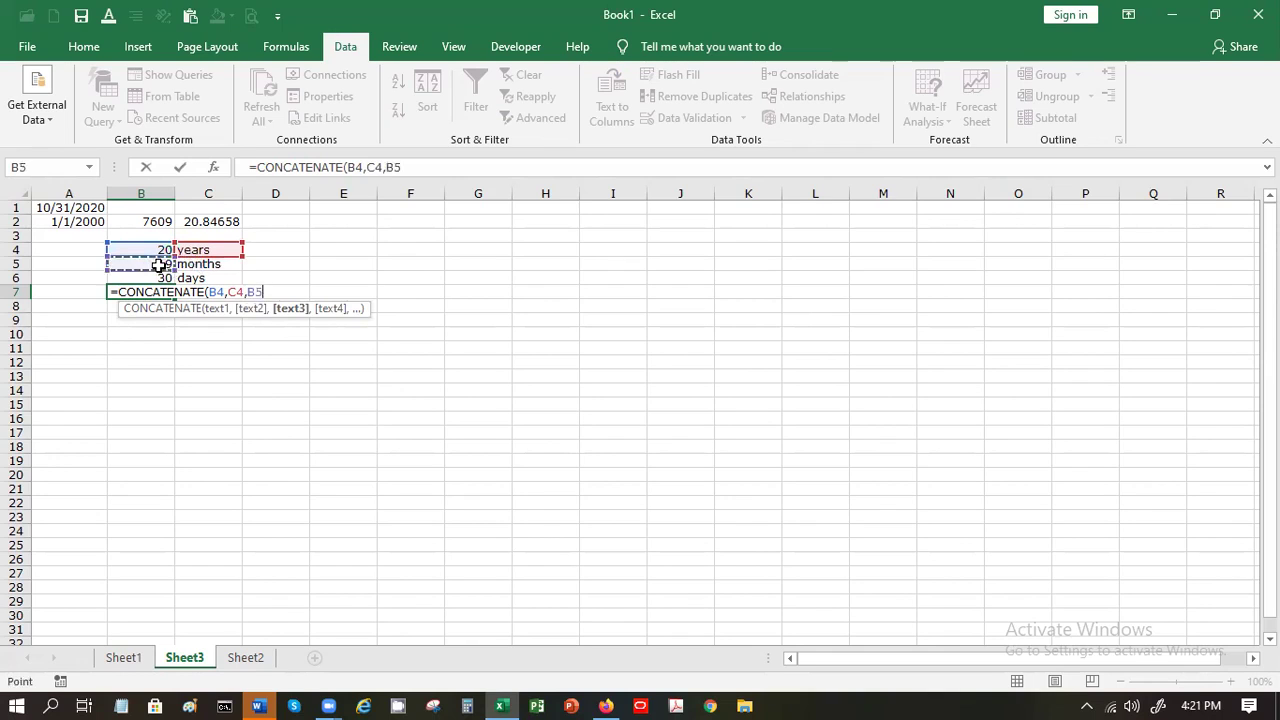
text(,)
click(192, 265)
text(,)
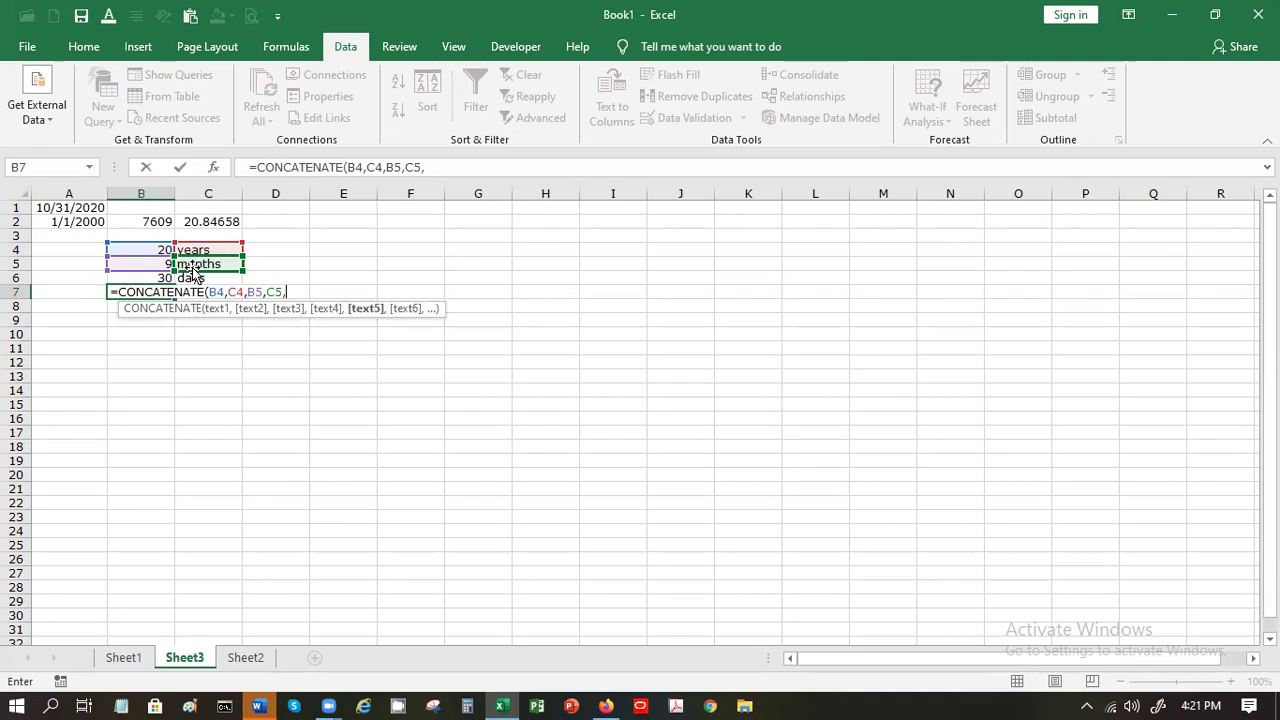
click(155, 278)
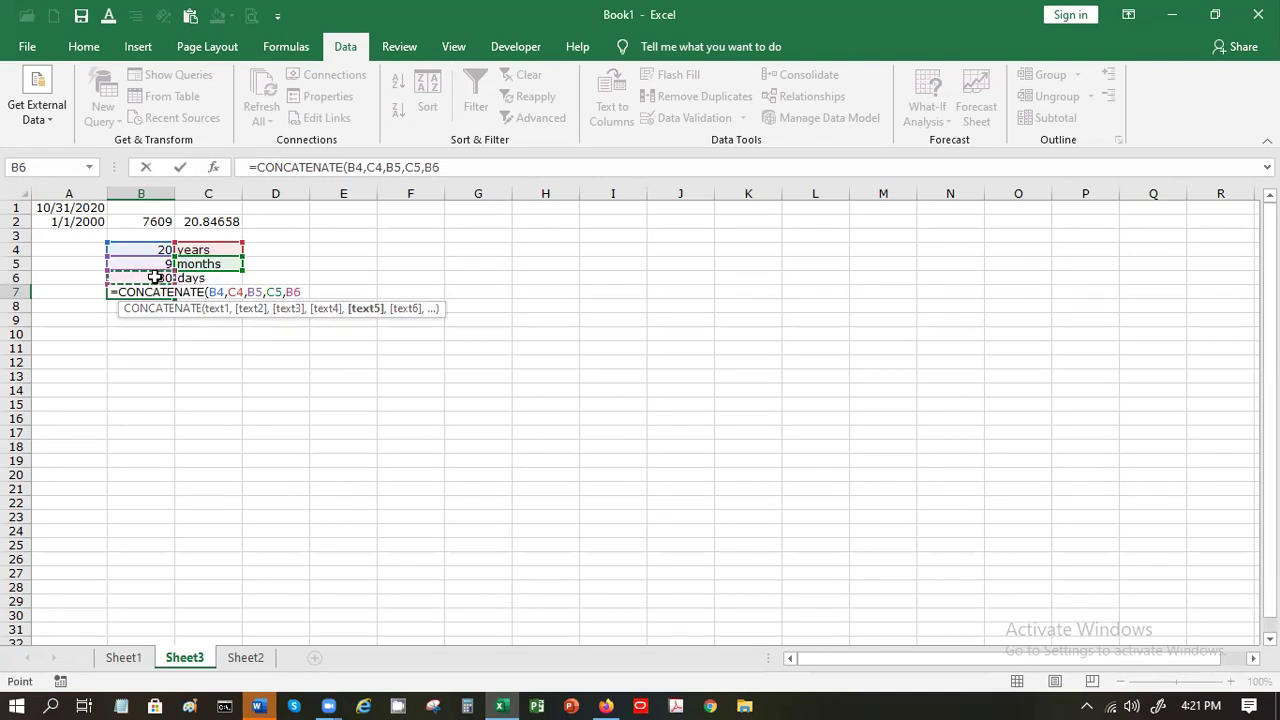
text(,)
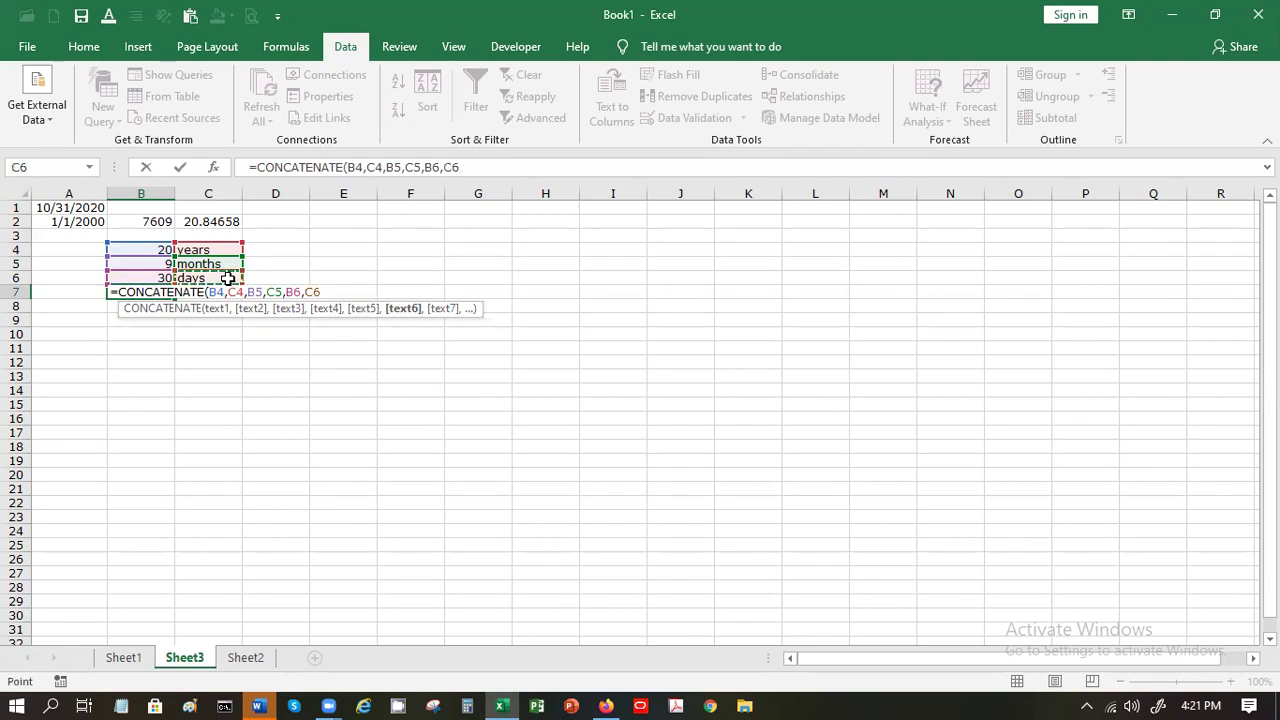
key(Return)
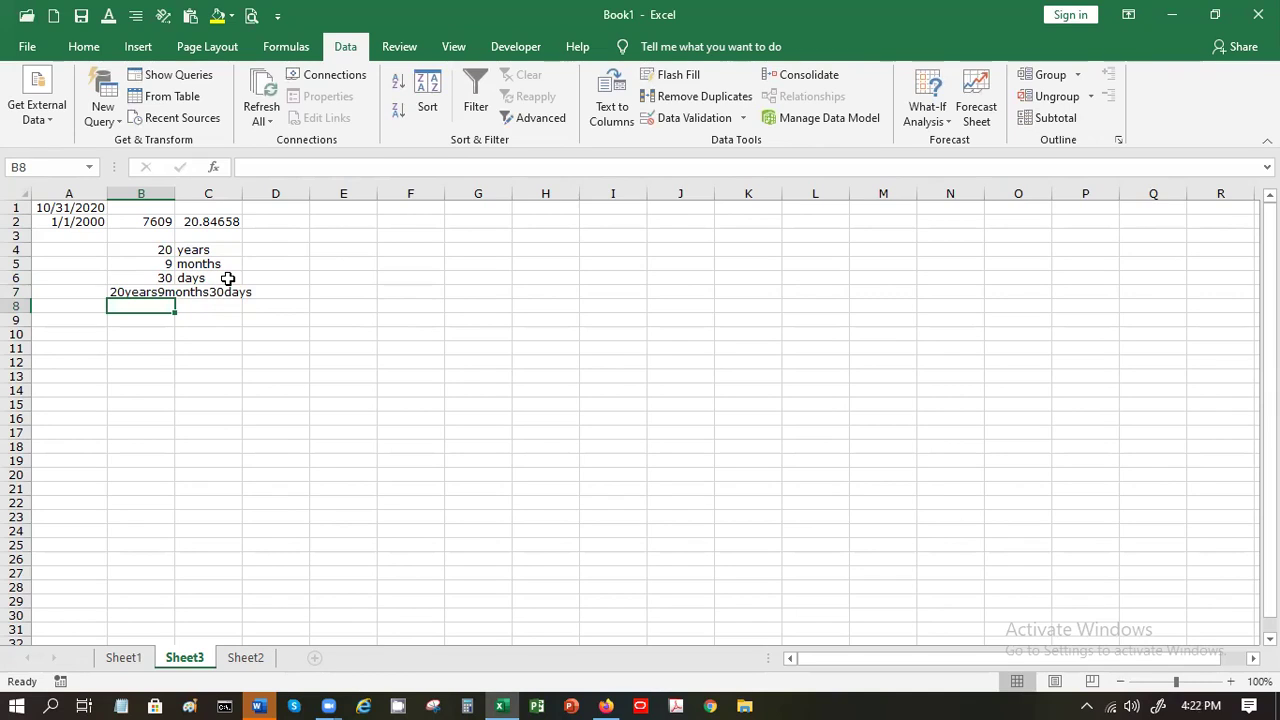
Step: Add a space before and after the labels years and months in C4:C5, and a space before days in C6
click(186, 249)
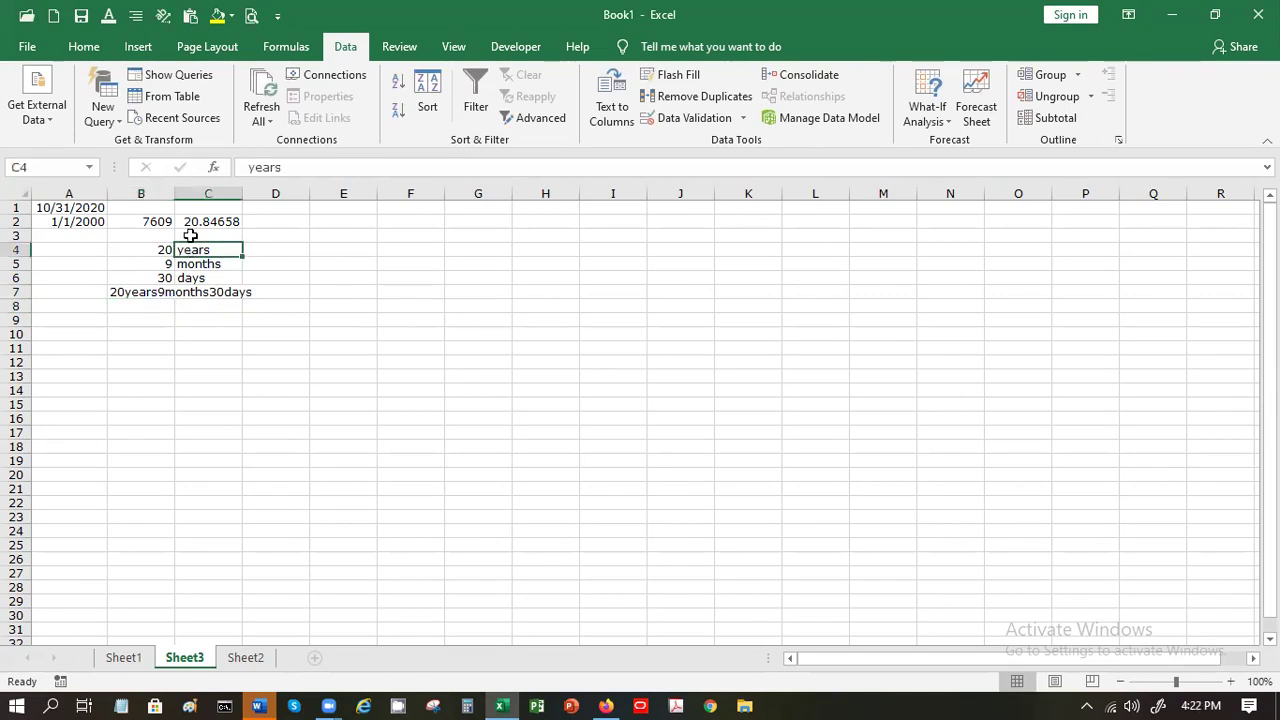
click(247, 168)
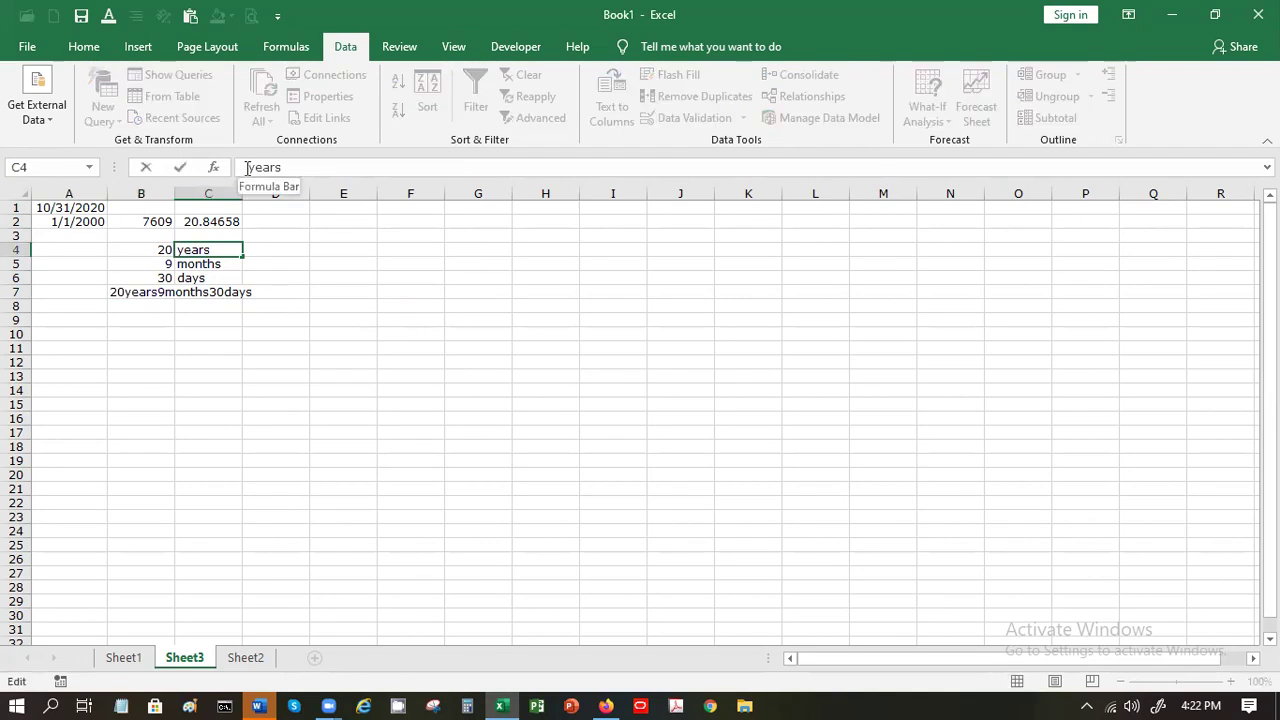
click(300, 170)
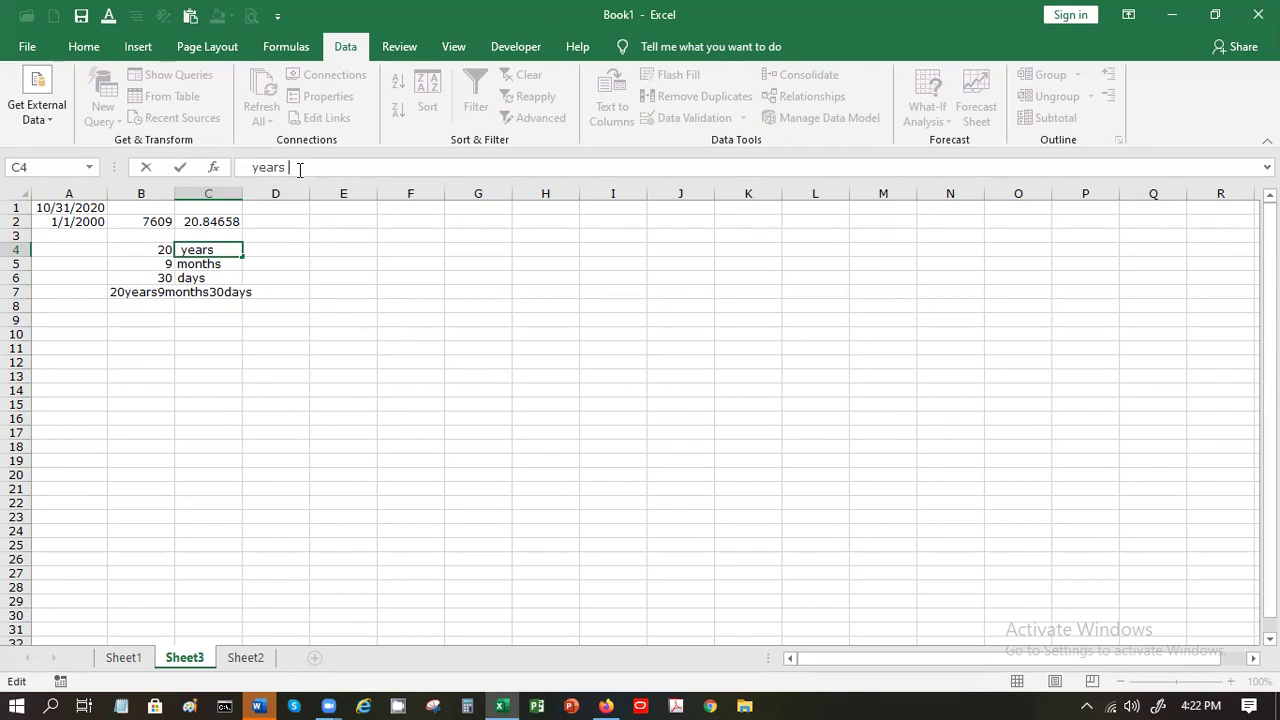
key(Return)
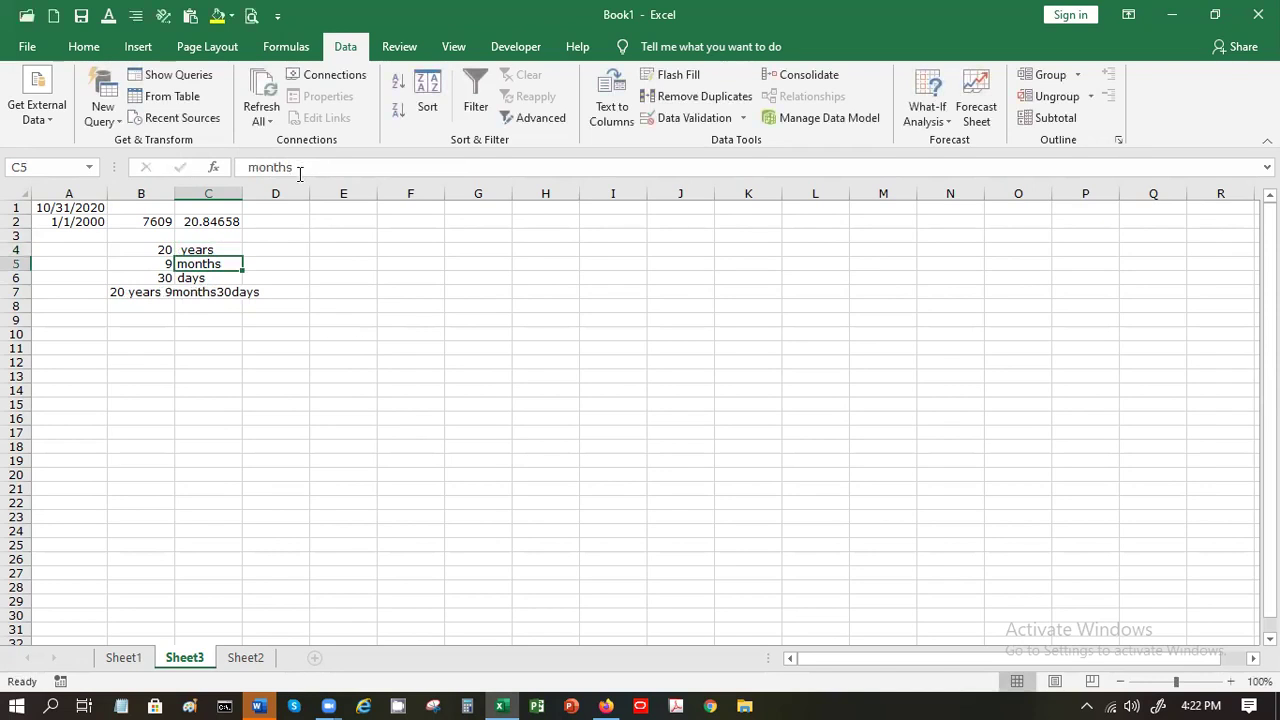
click(248, 169)
key(End)
key(Return)
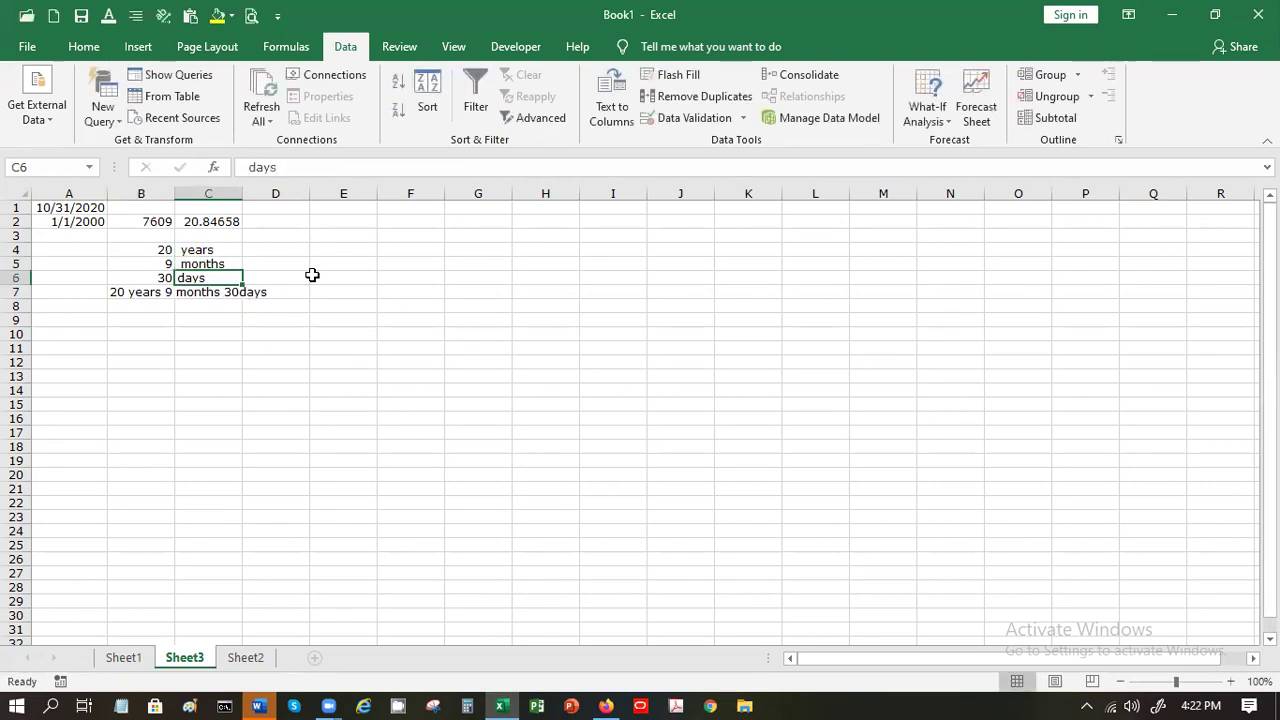
click(251, 167)
key(Return)
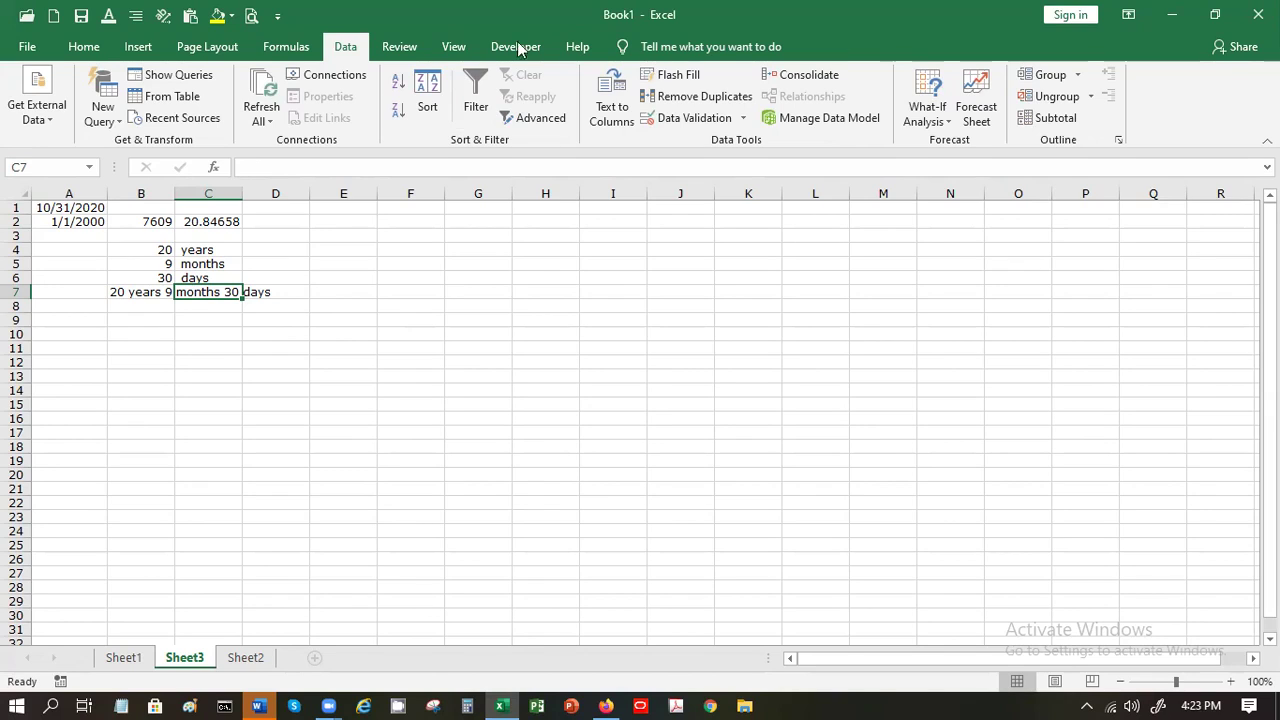
Step: Enter the start date 10/1/2020 in cell F1
click(388, 208)
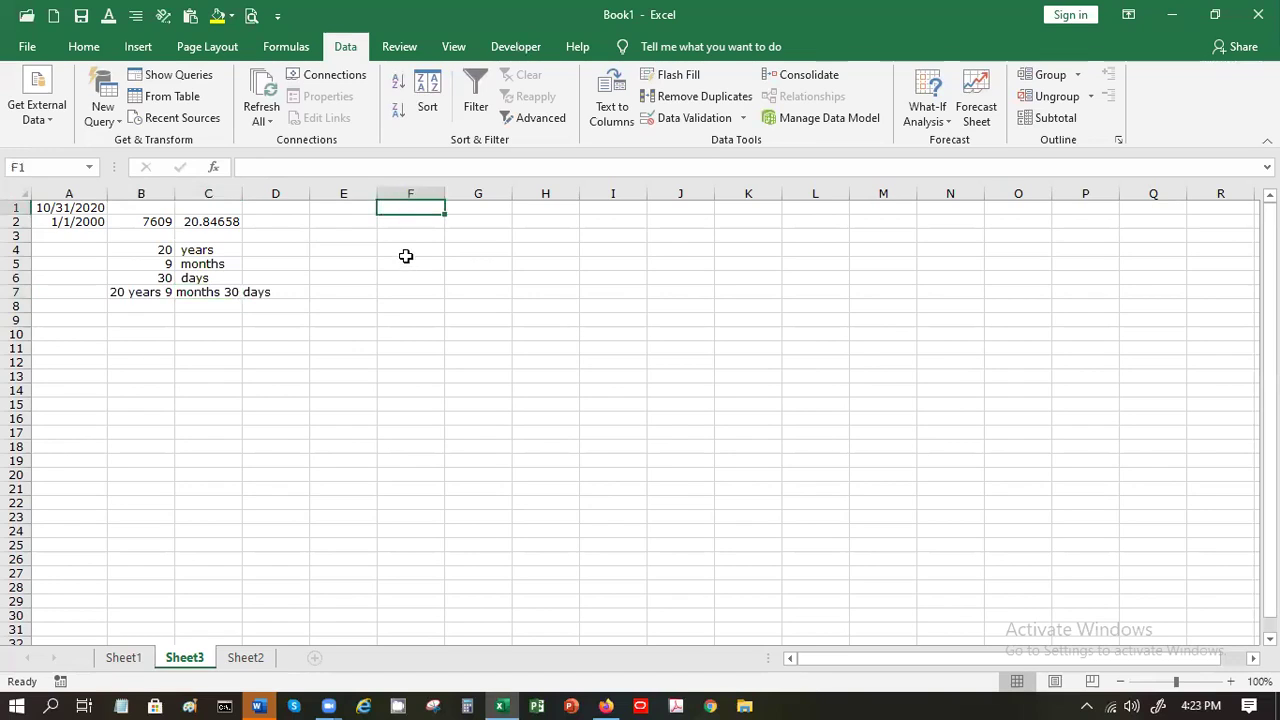
text(1)
key(BackSpace)
text(10/1/2020)
key(ctrl+Return)
key(Return)
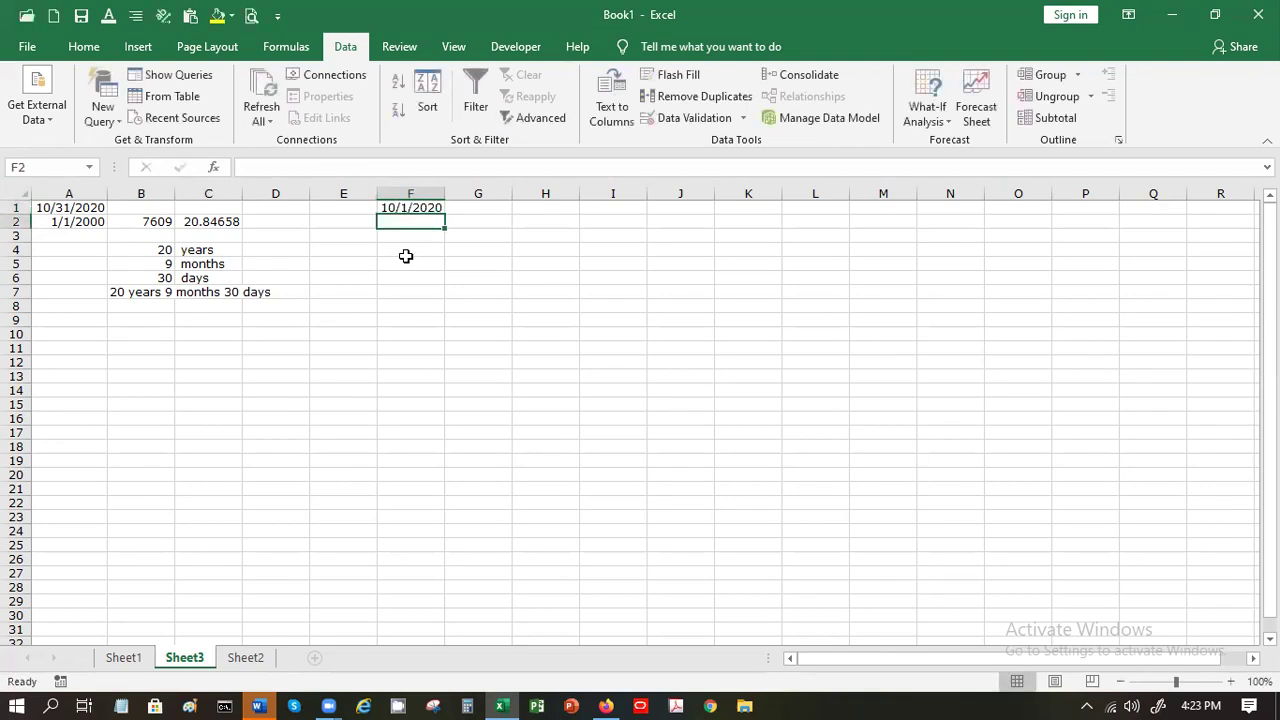
Step: Insert the current date in F2 with the TODAY function
text(=to)
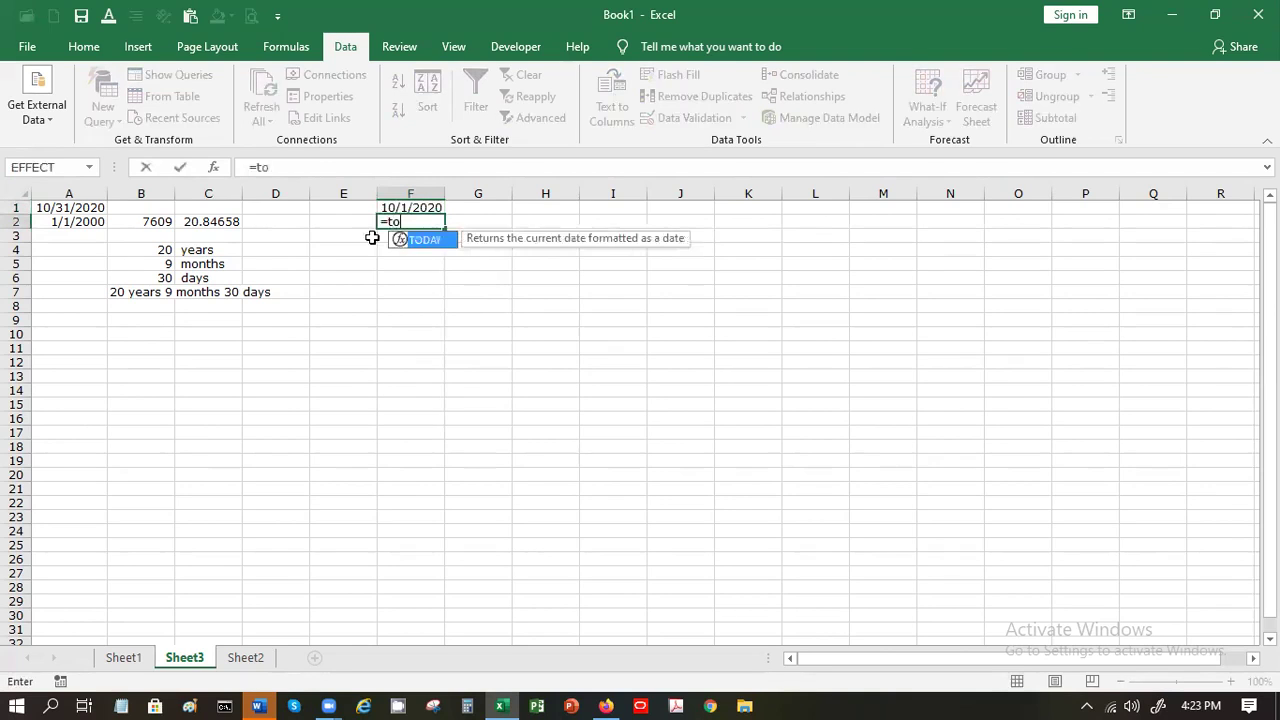
double_click(436, 240)
key(Return)
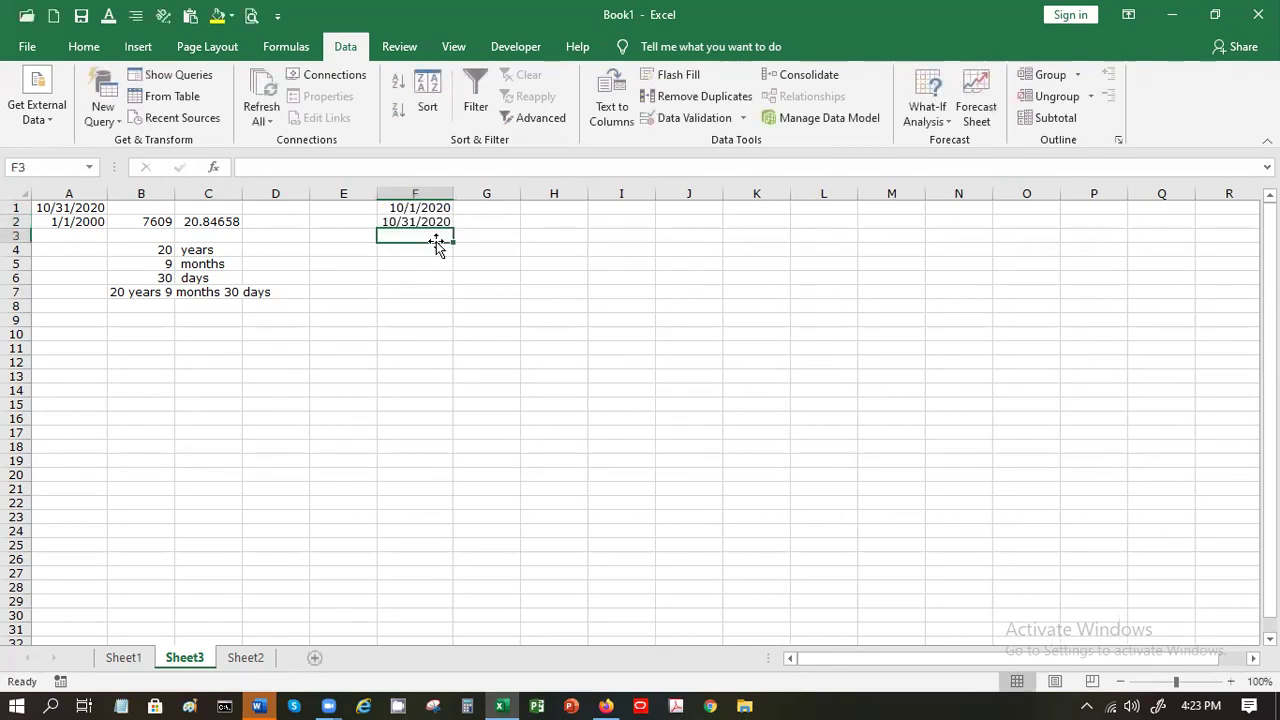
Step: Enter the formula =WORKDAY(F1,F2) in F4, using the dates in F1 and F2 as arguments
key(Down)
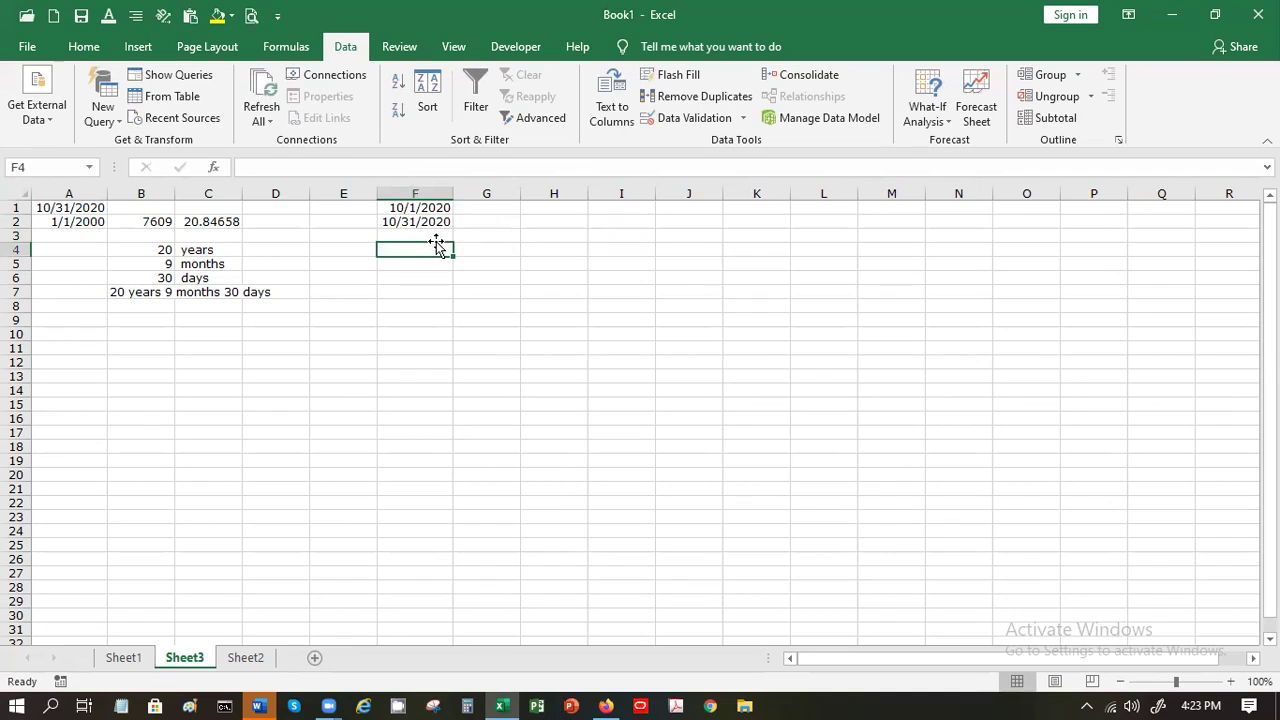
text(=)
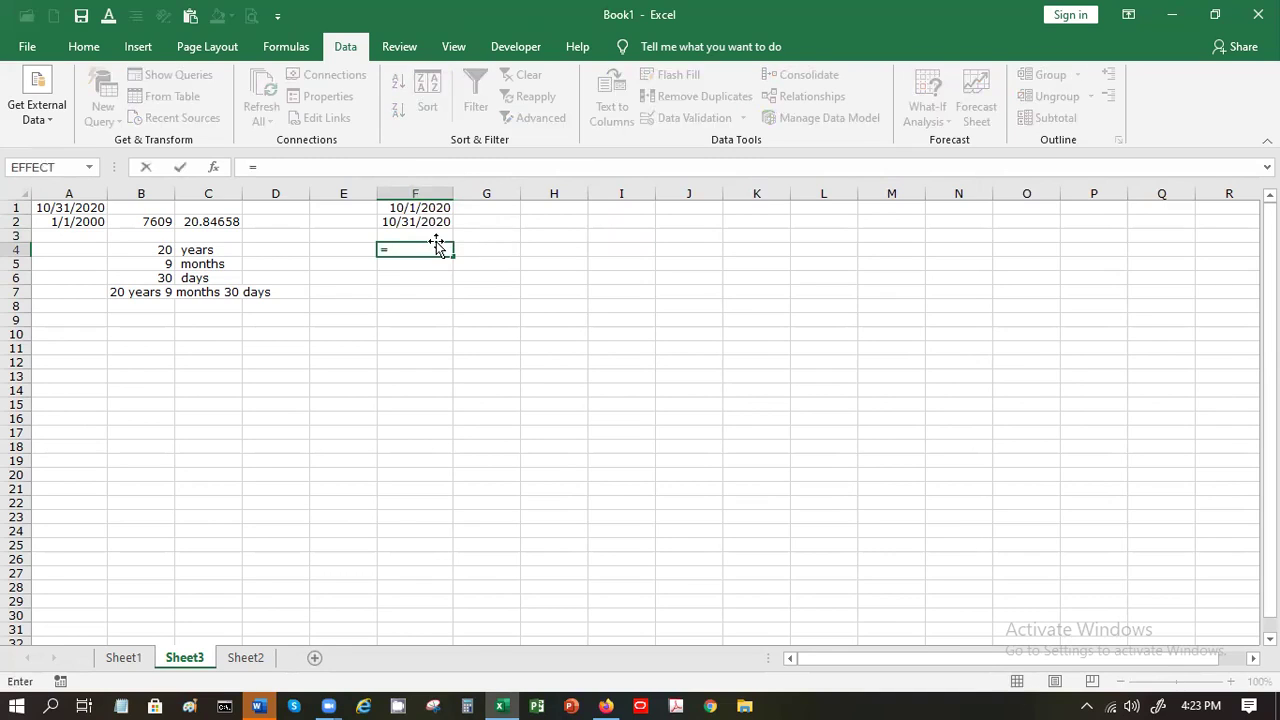
text(wo)
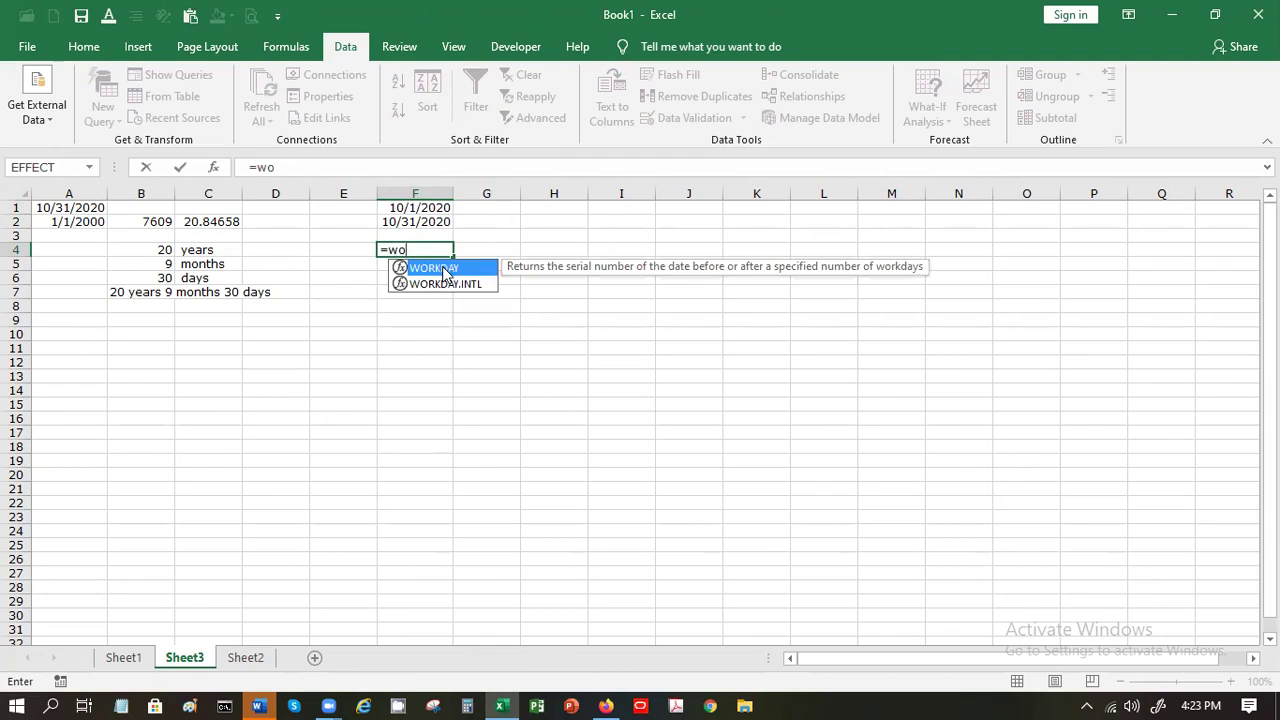
double_click(444, 270)
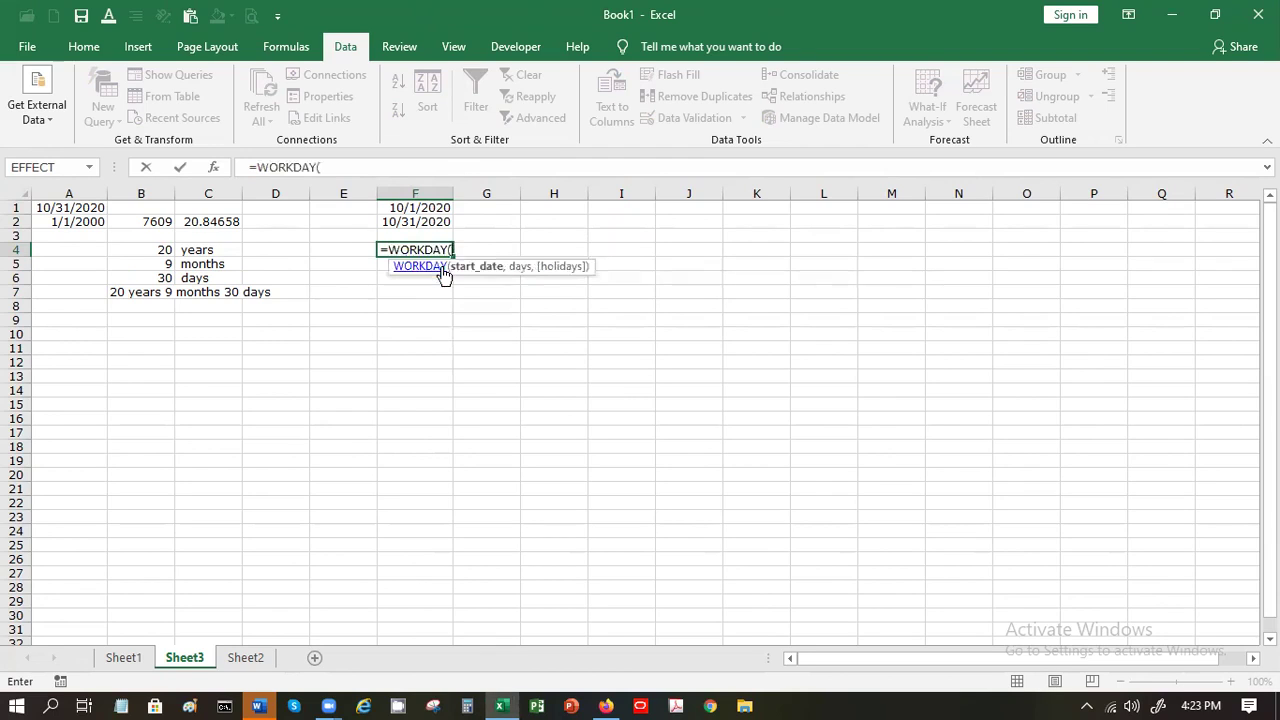
click(409, 207)
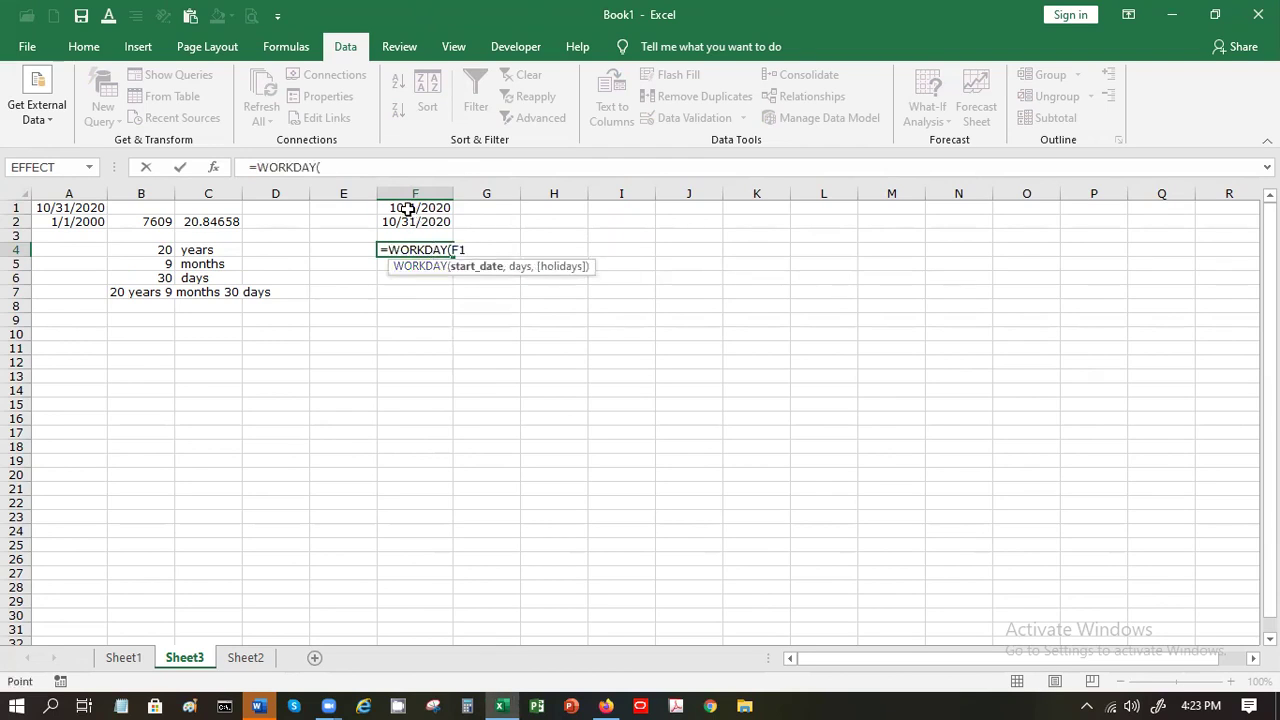
text(,)
click(418, 222)
text())
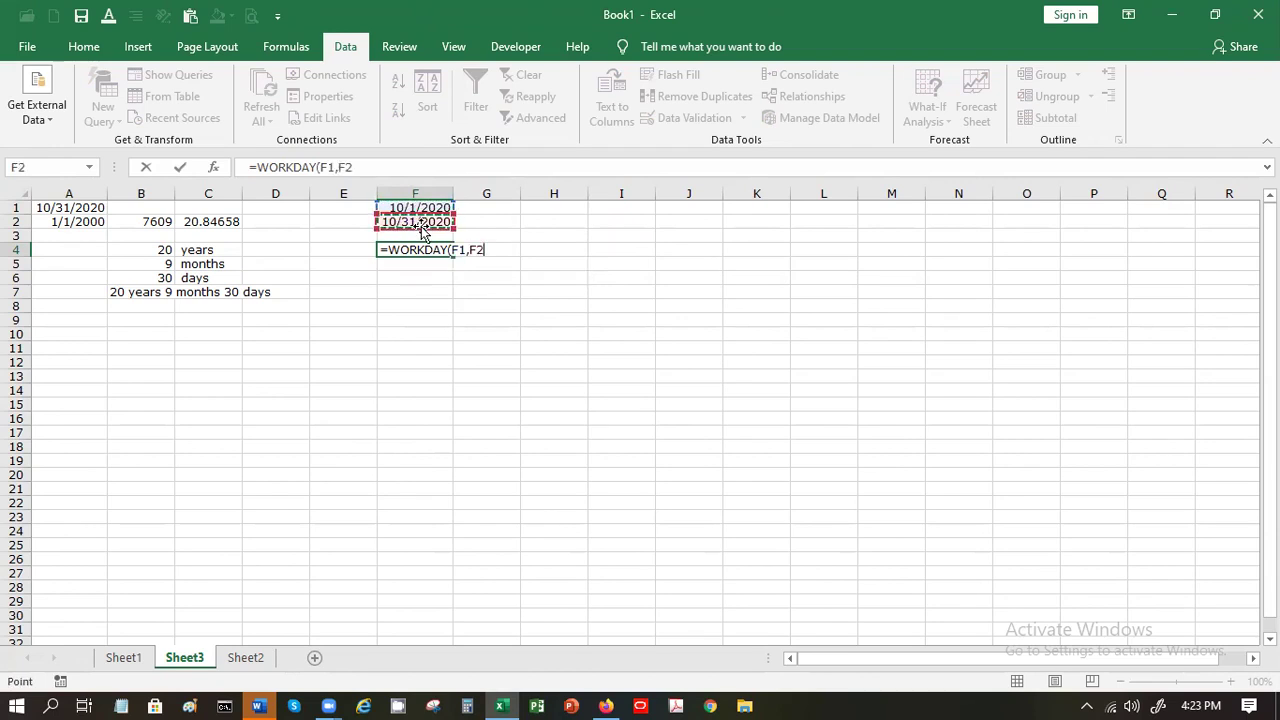
key(Return)
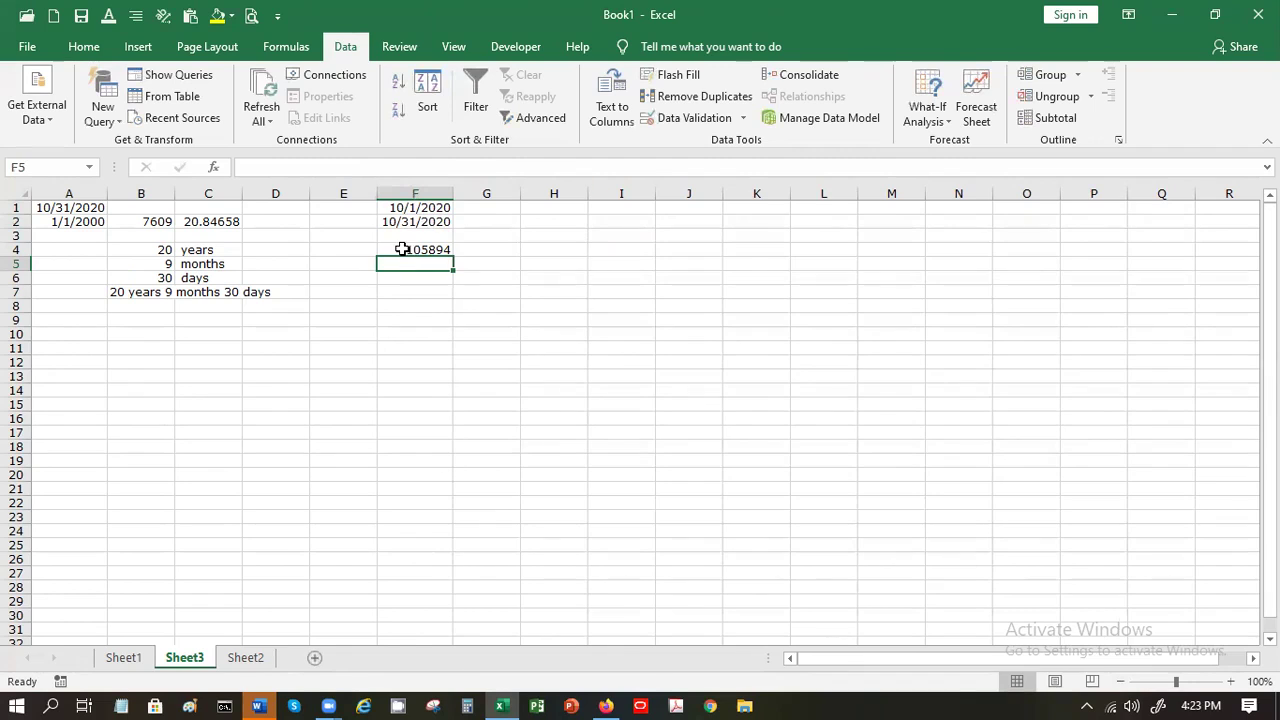
Step: Apply the Number format to the WORKDAY result in F4
click(405, 250)
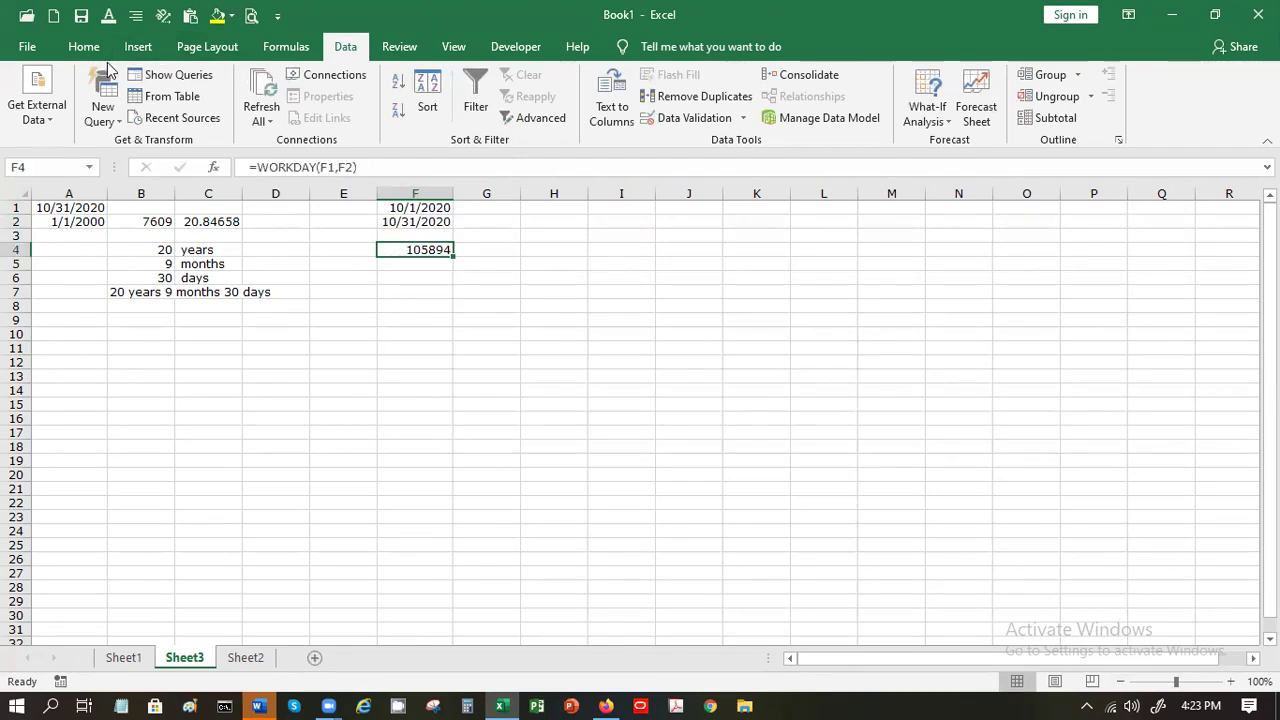
click(105, 54)
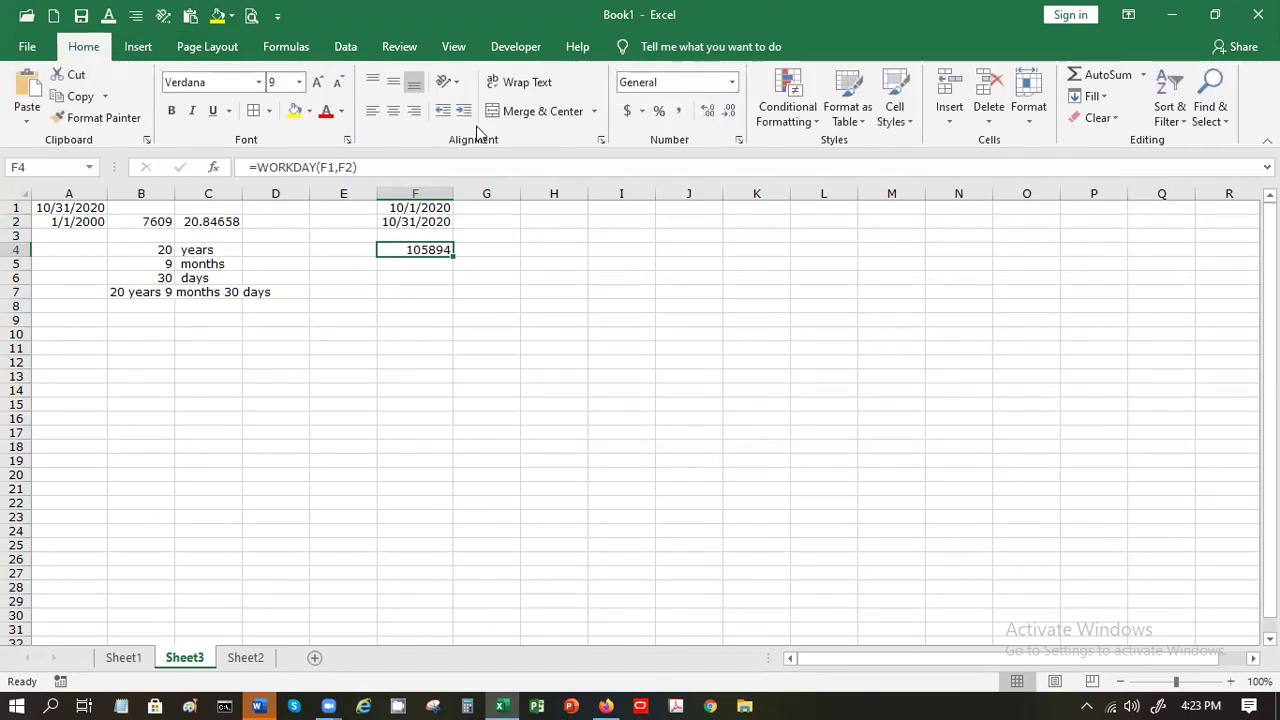
click(734, 82)
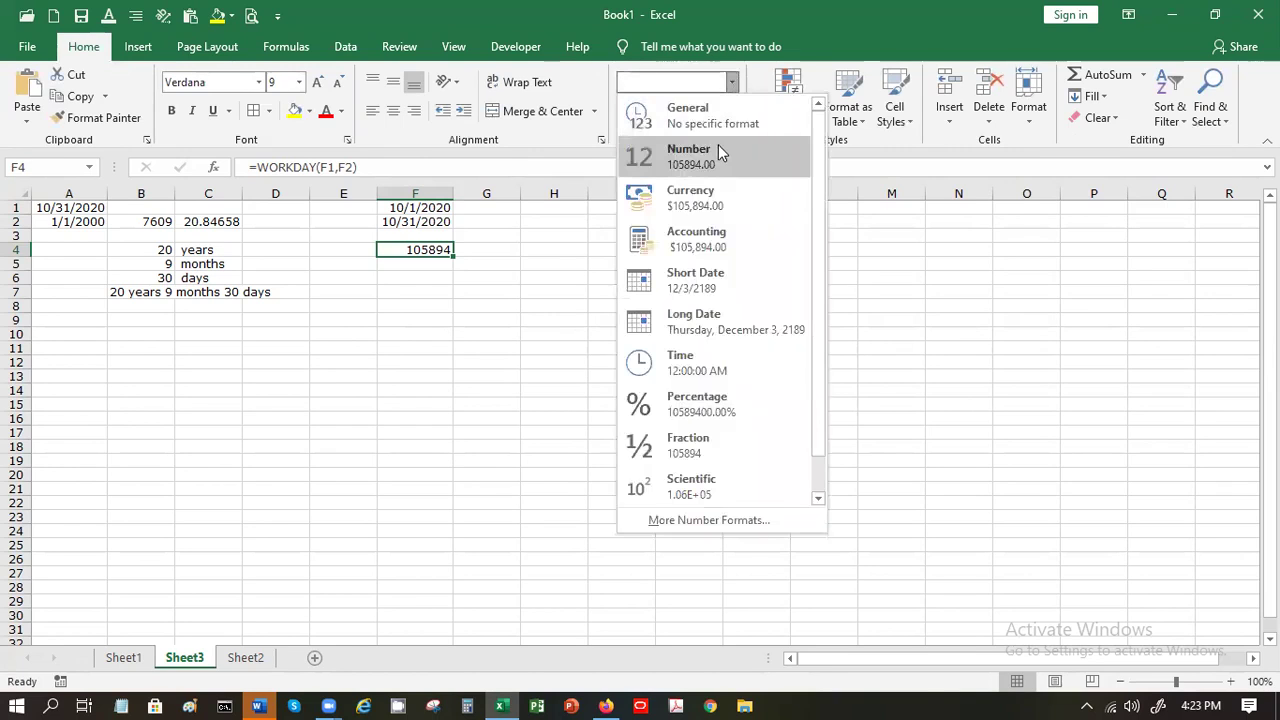
click(720, 150)
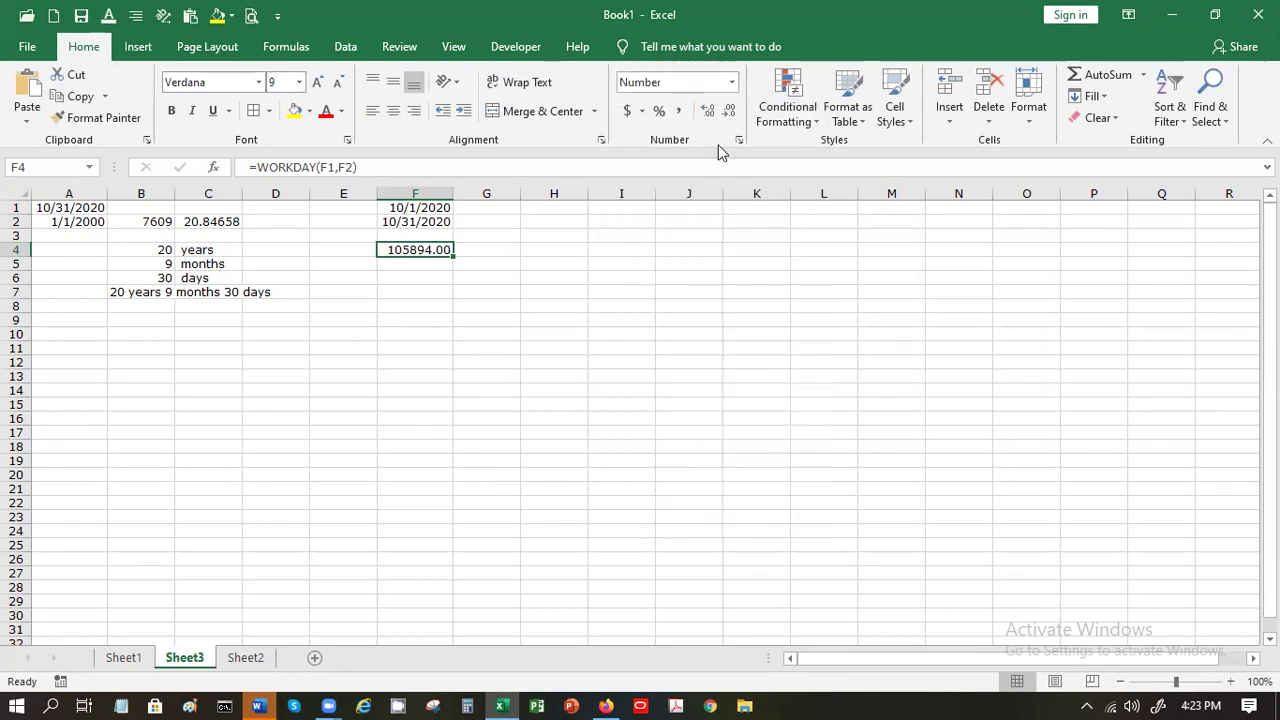
Step: Try the Short Date format on the WORKDAY result in F4
click(731, 83)
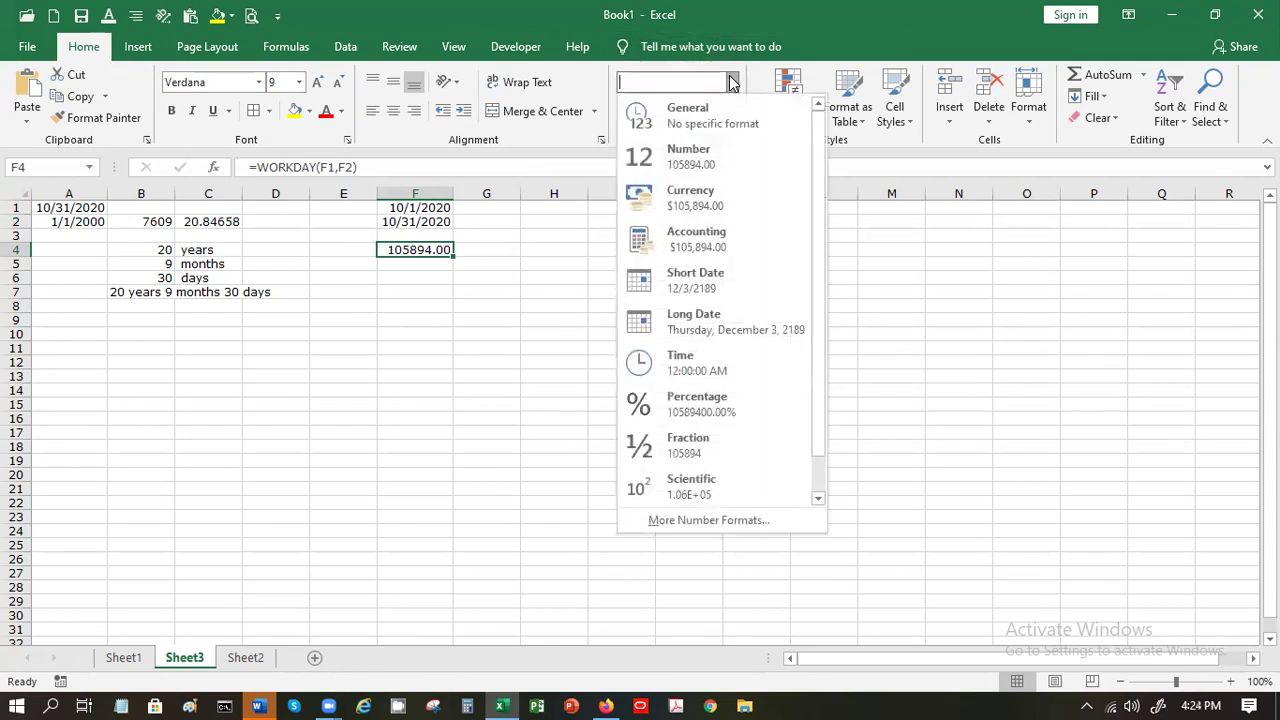
click(723, 272)
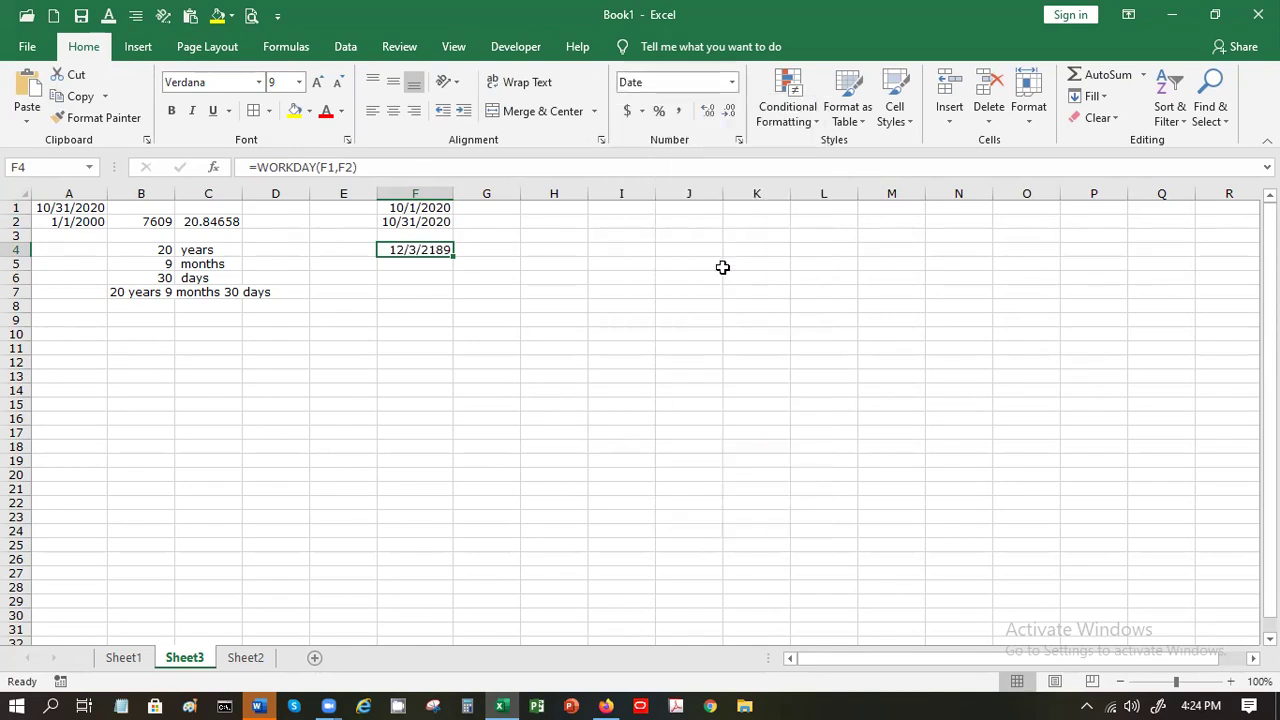
key(BackSpace)
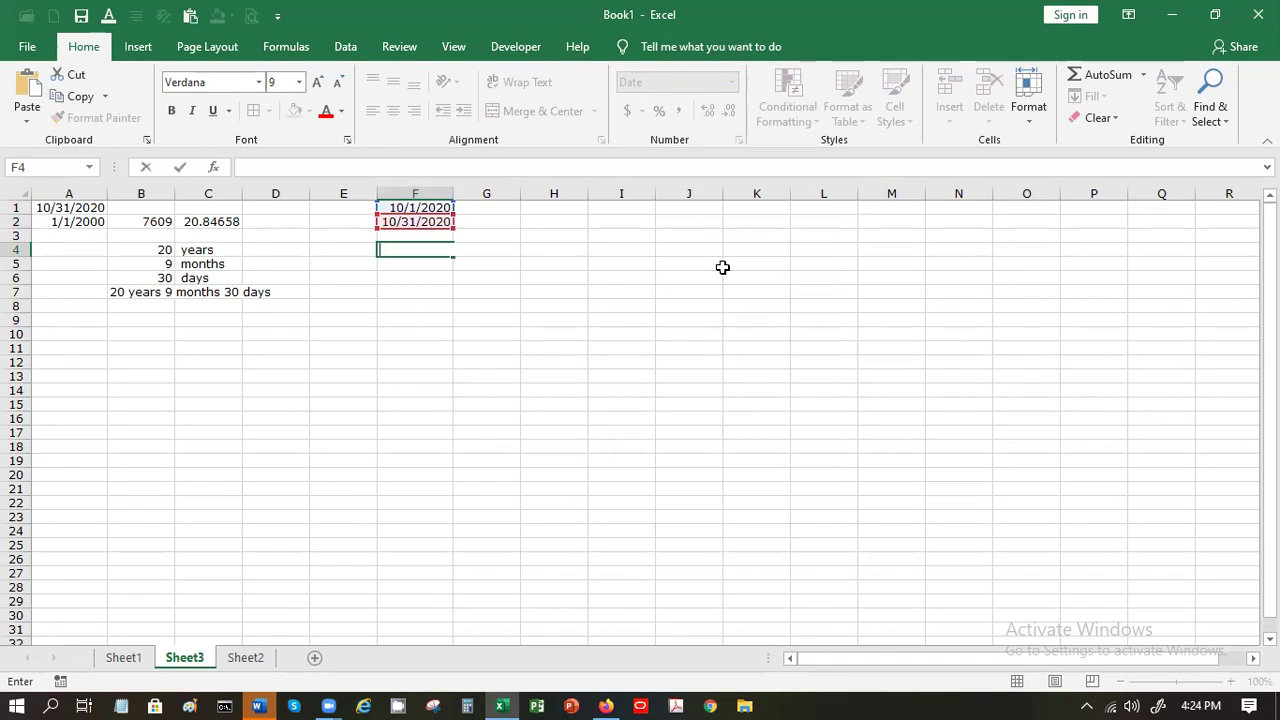
key(Escape)
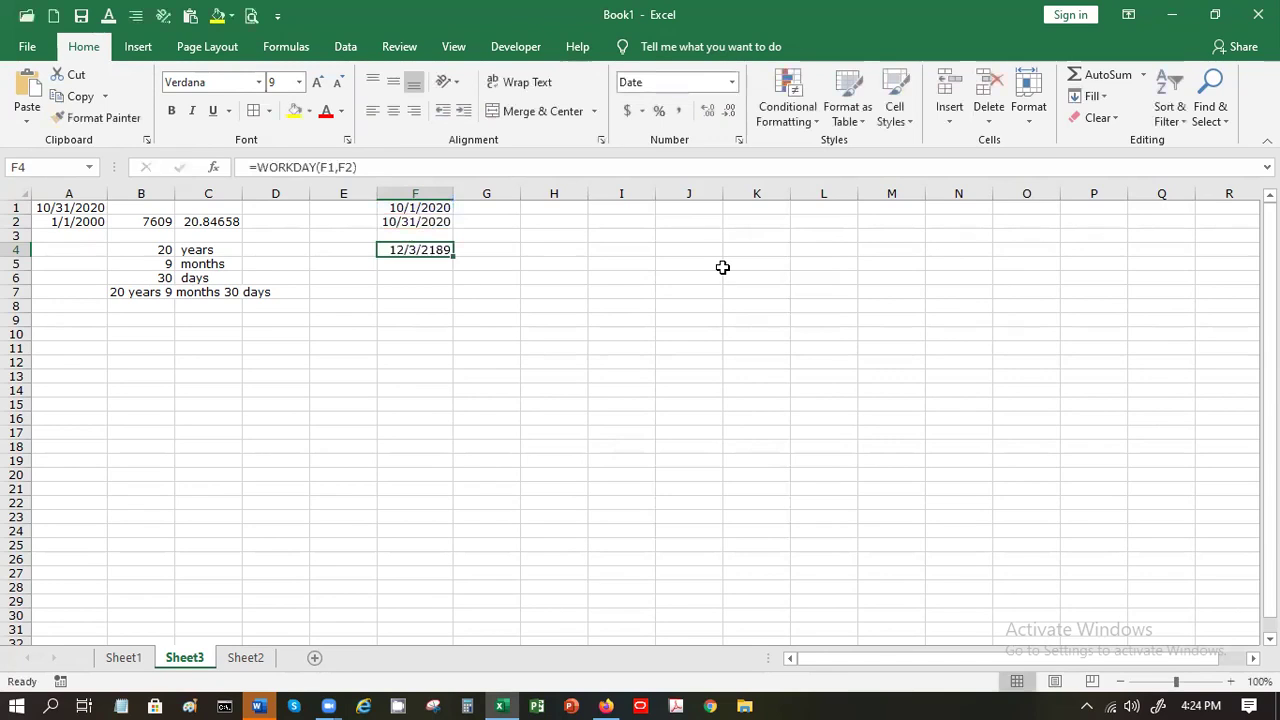
Step: Set F4 to the General format and rebuild its formula as =WORKDAY(F1,F2), leaving the Holidays argument empty
click(733, 82)
click(716, 118)
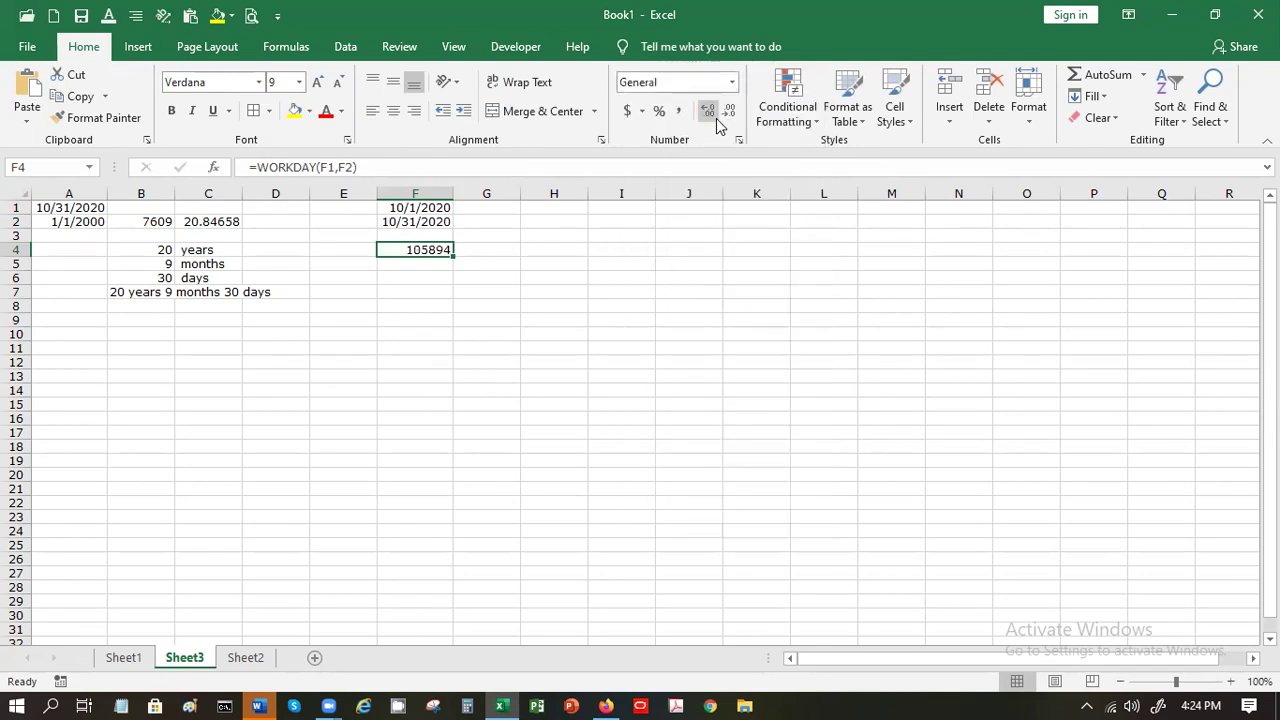
text(=)
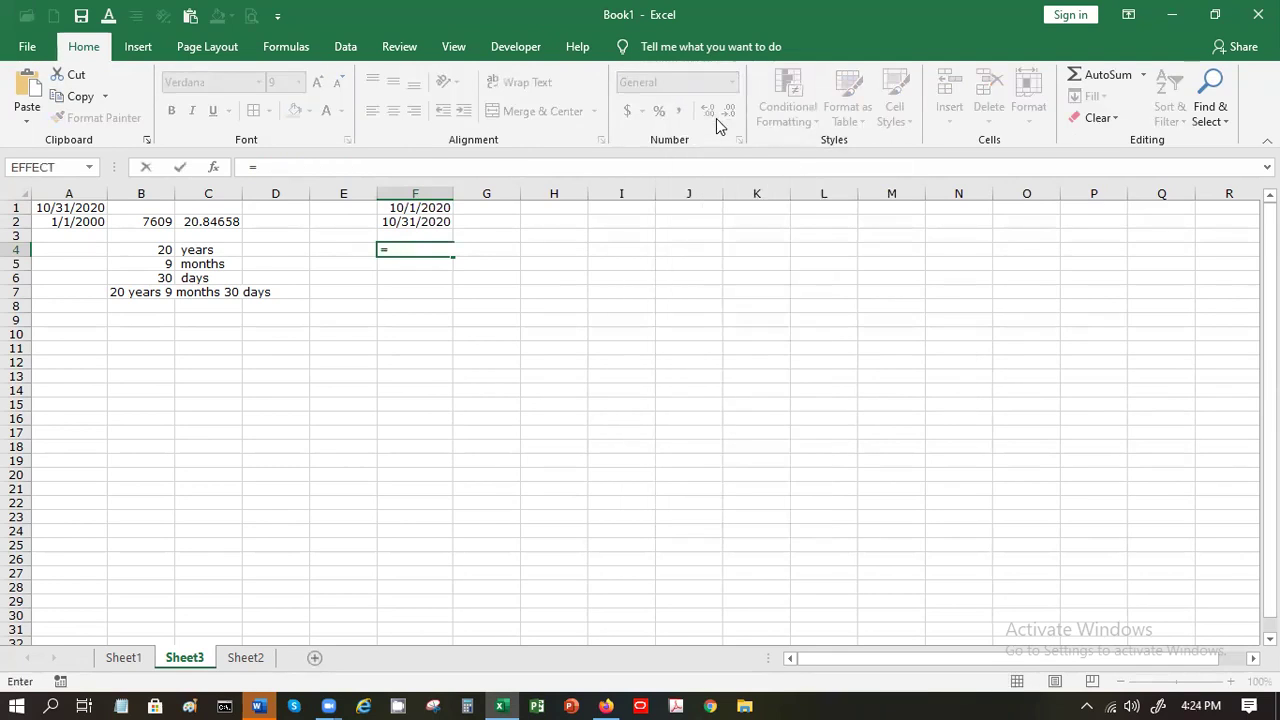
text(wo)
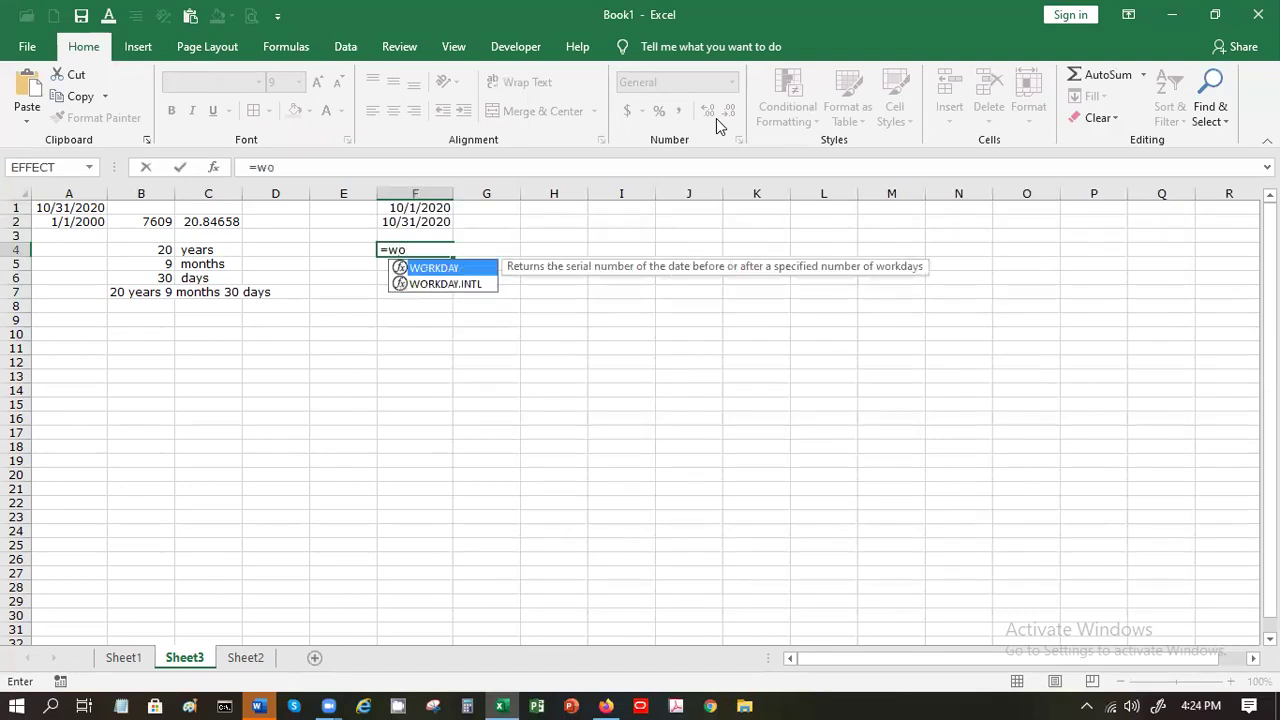
double_click(416, 266)
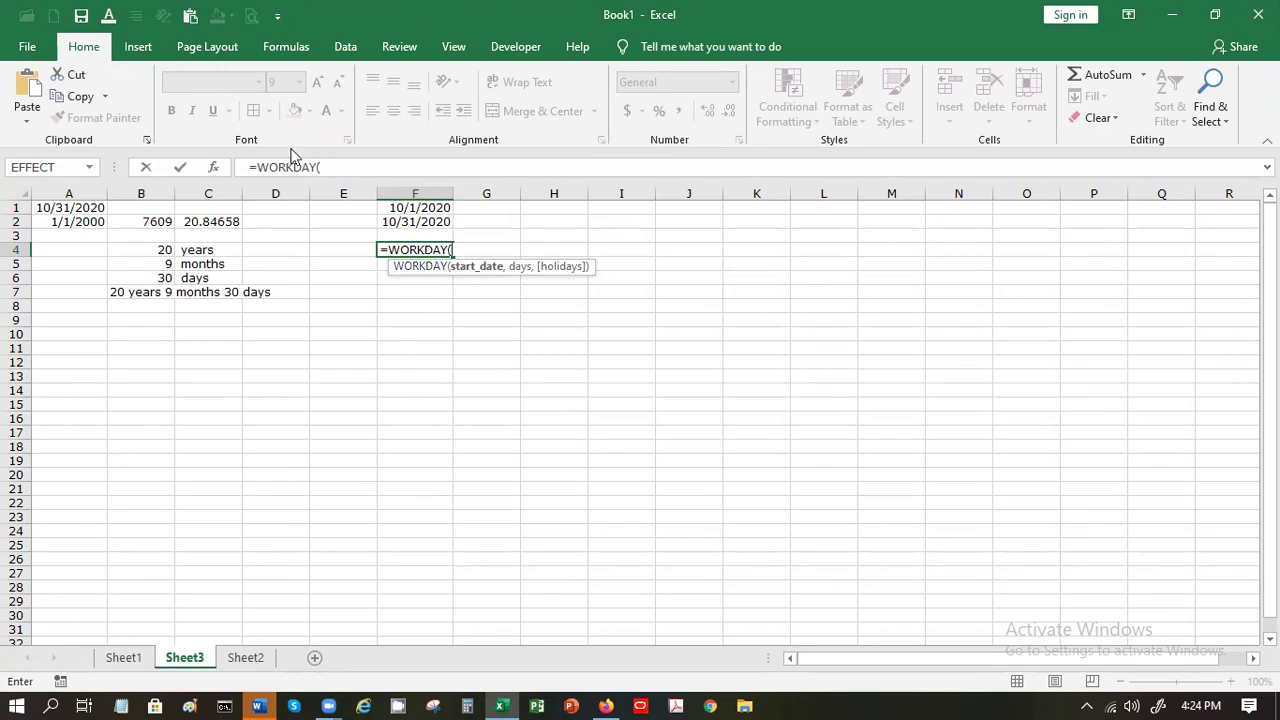
click(210, 168)
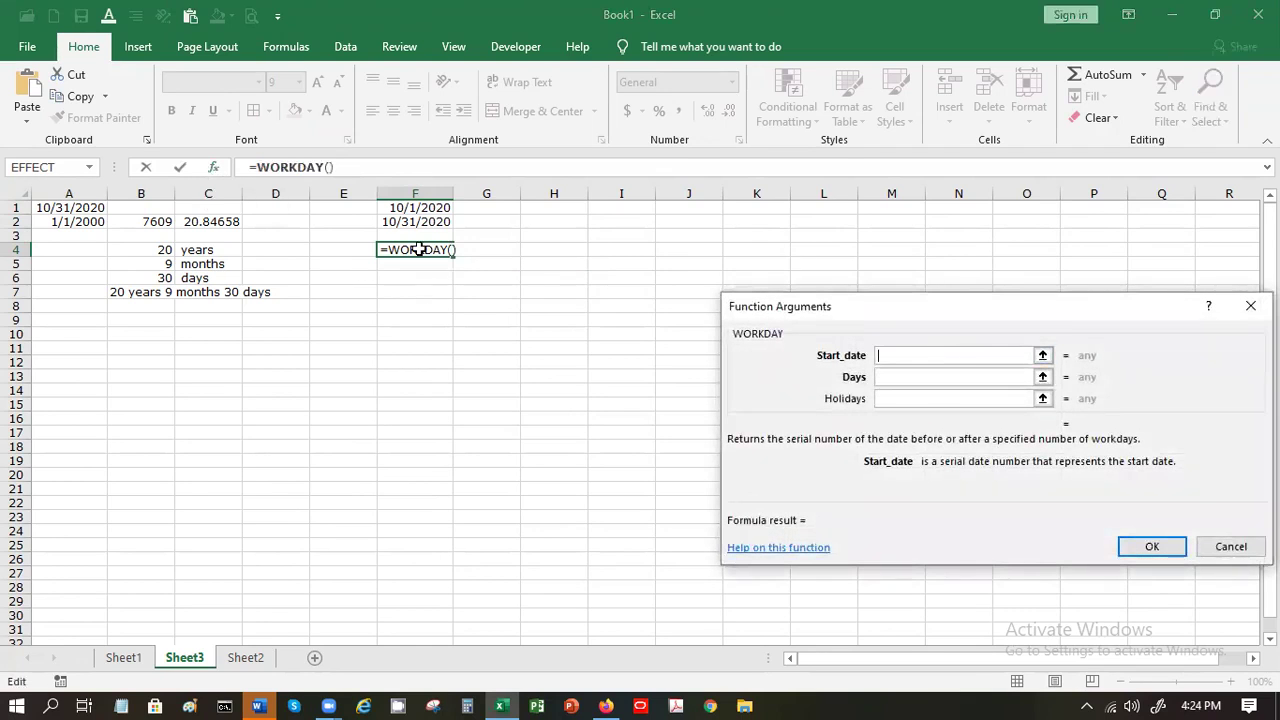
click(415, 207)
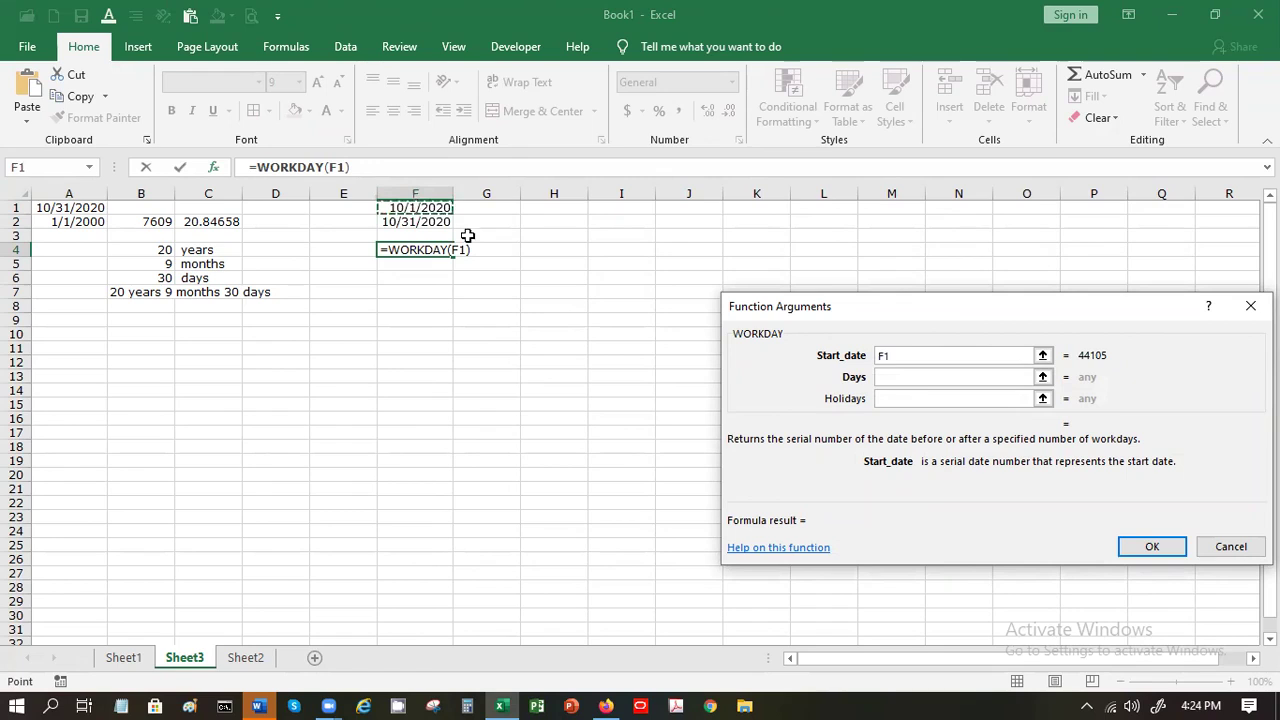
click(912, 377)
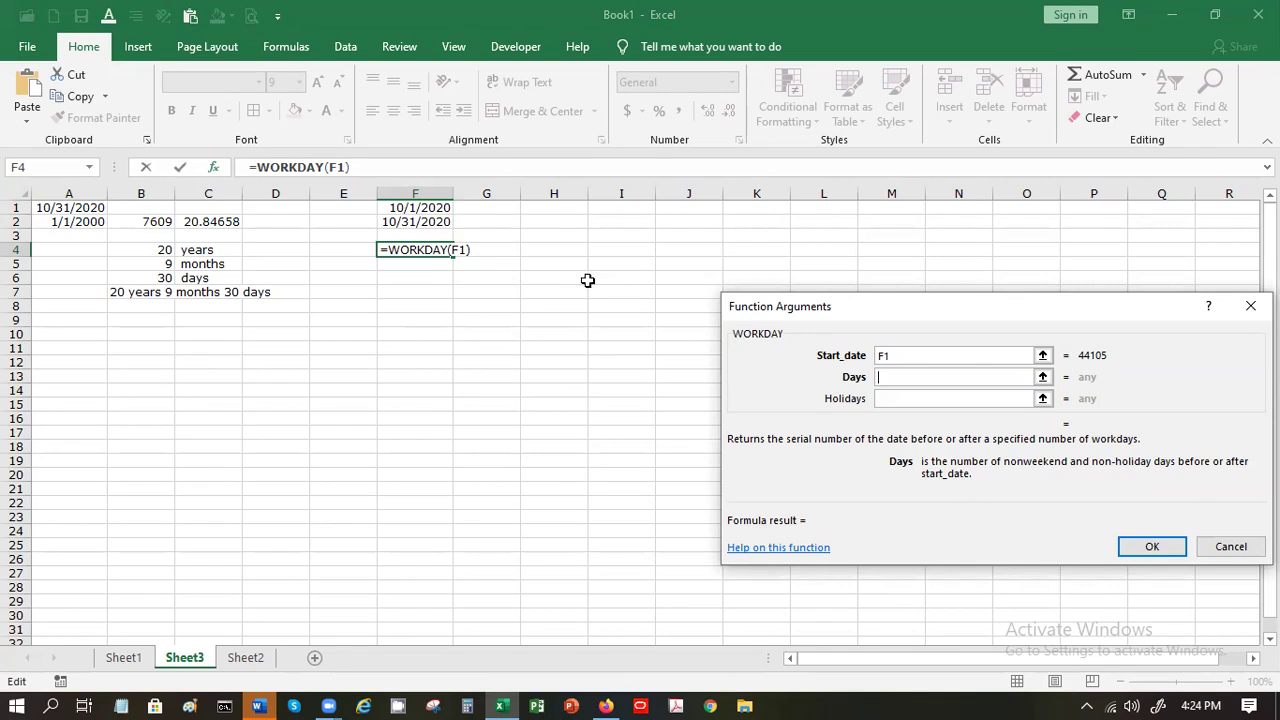
click(397, 222)
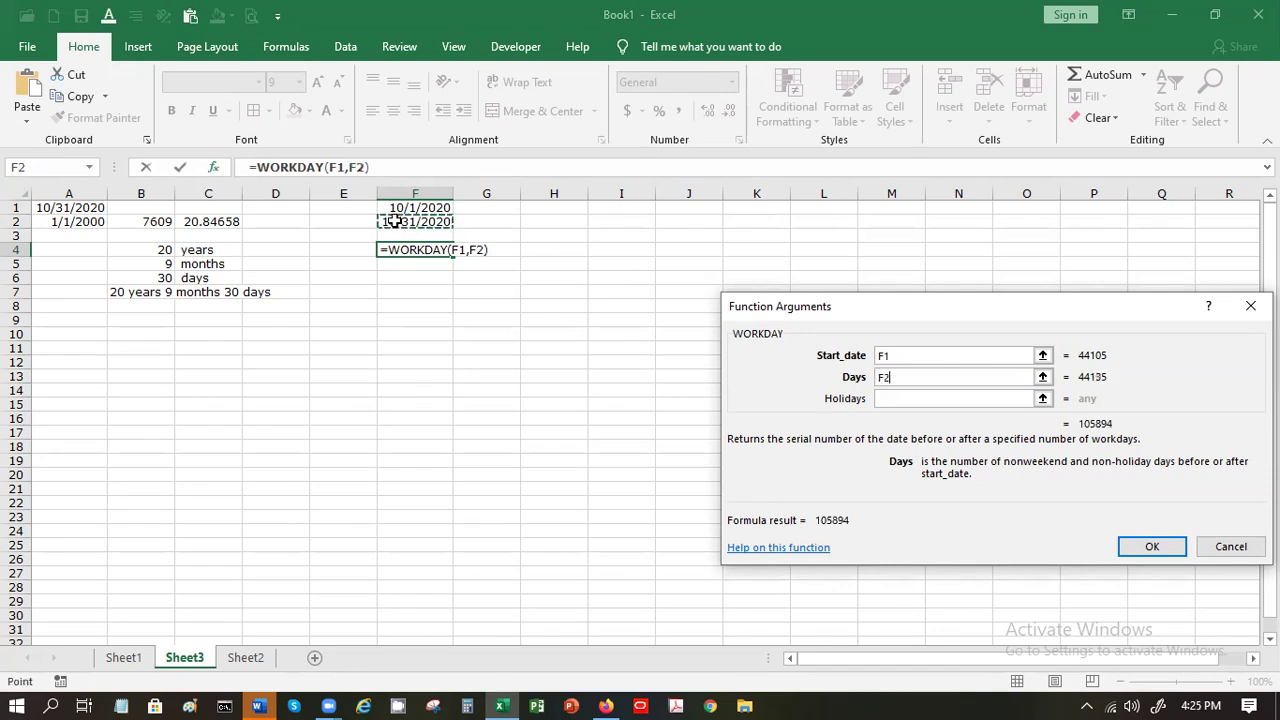
click(889, 398)
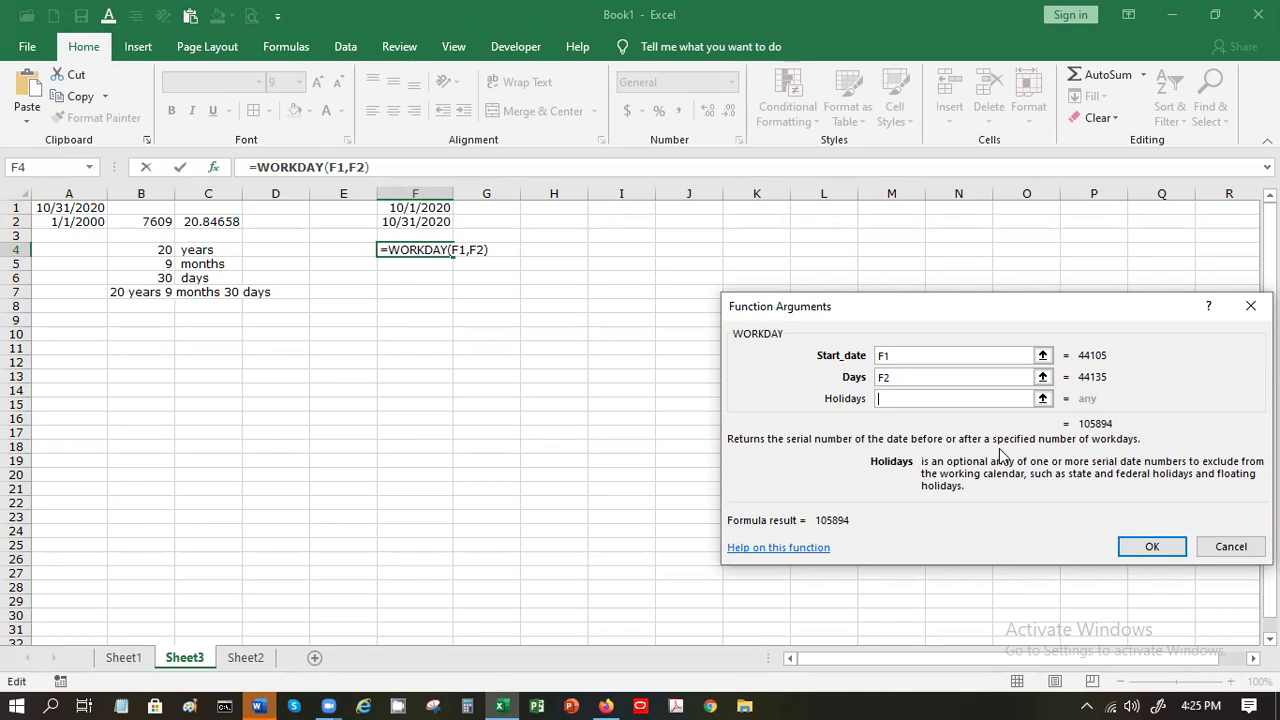
click(1145, 545)
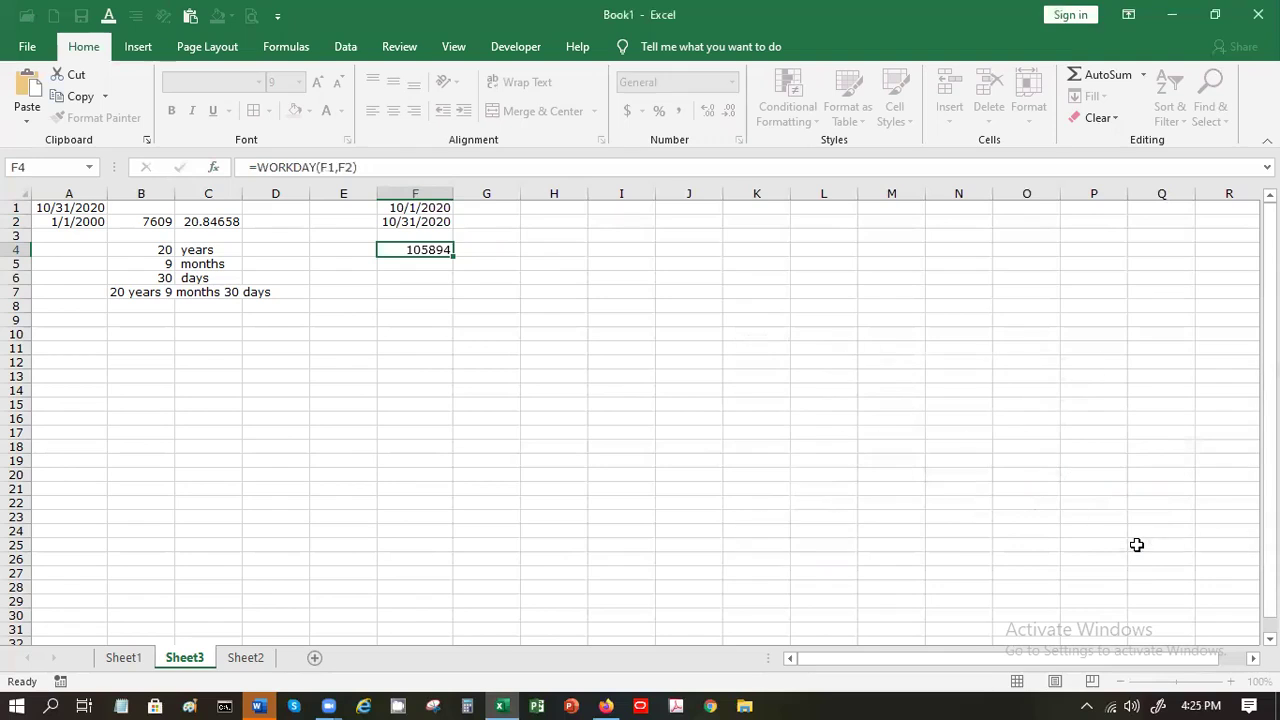
Step: Try to convert the F4 result with a DATE formula in G4, and remove the function from the entry
click(482, 252)
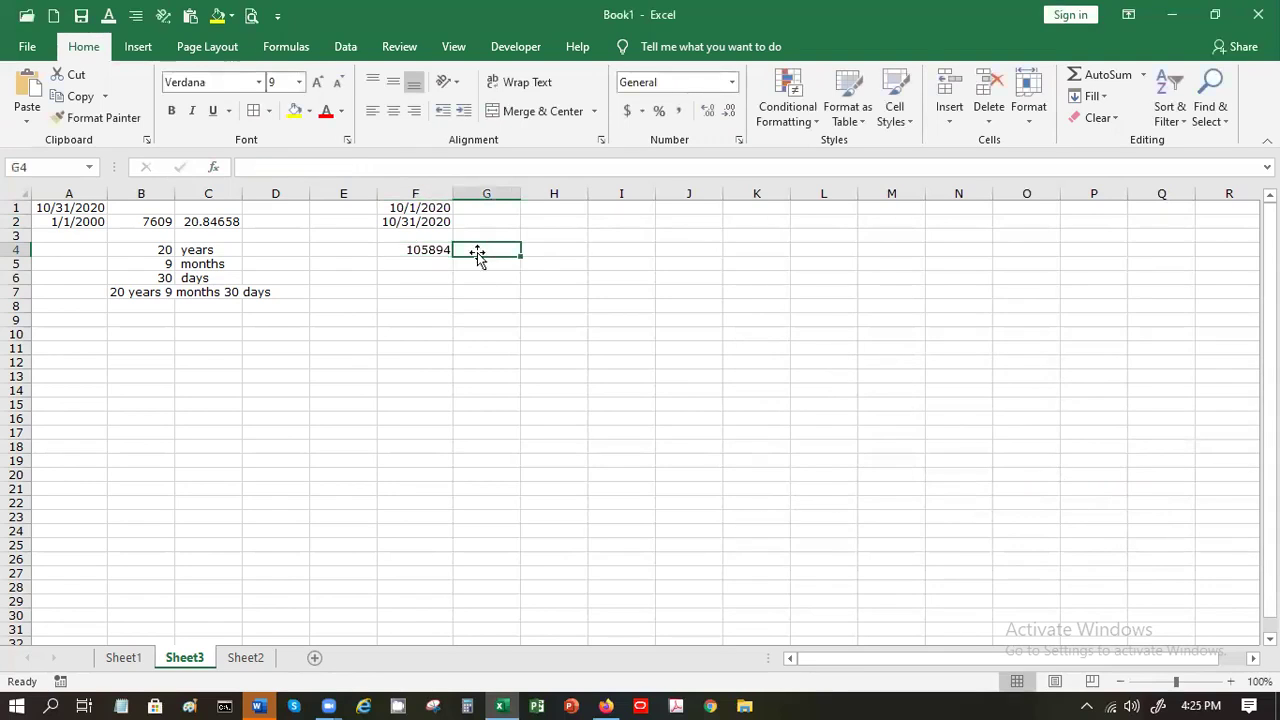
text(=dat)
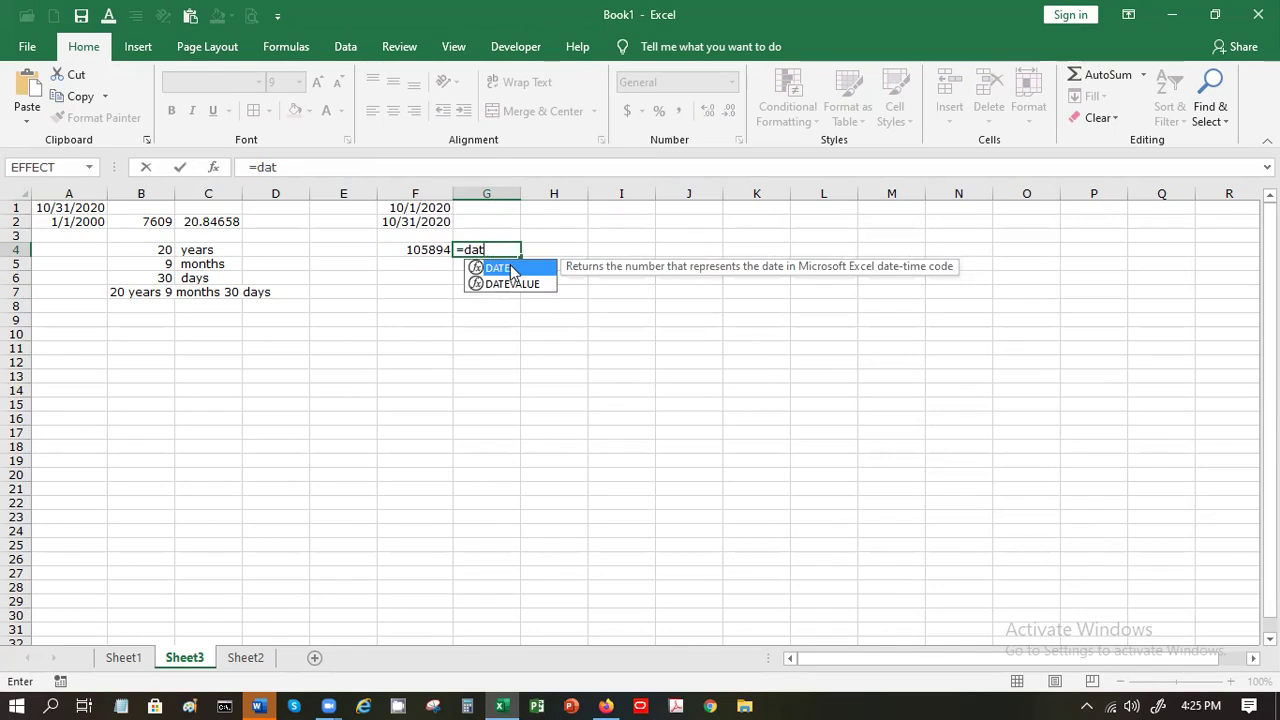
double_click(511, 268)
click(438, 249)
key(Return)
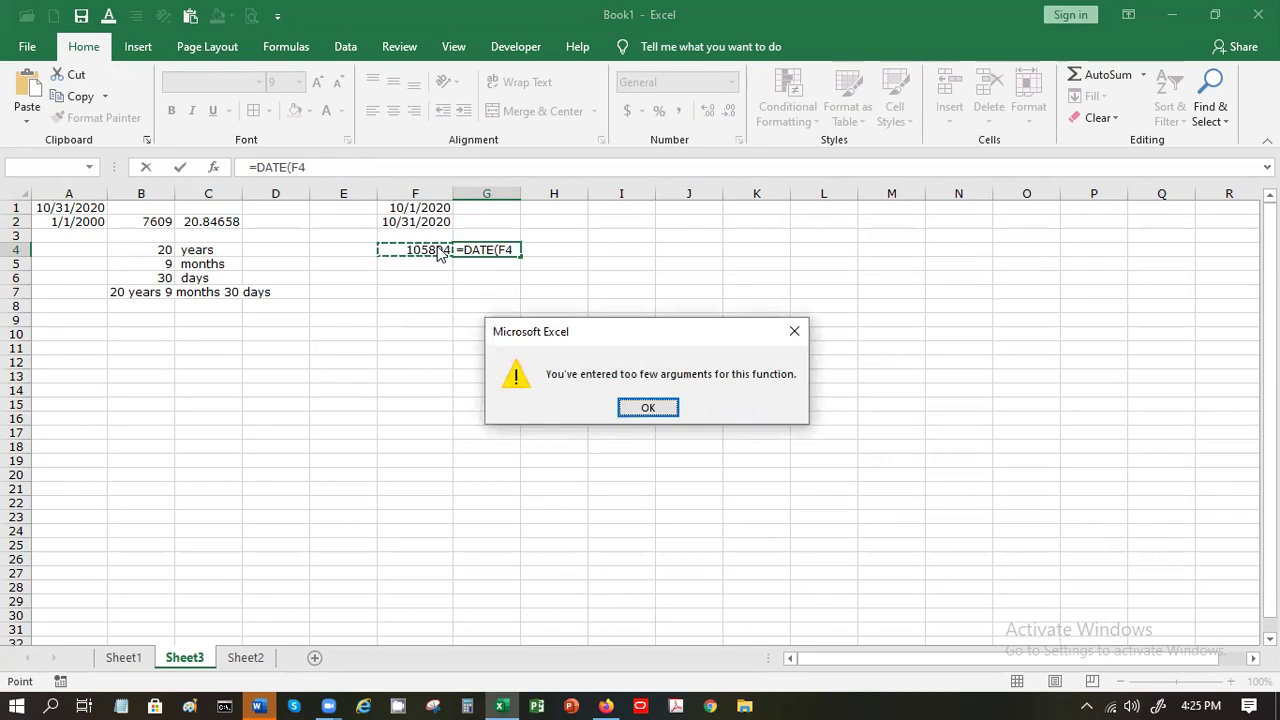
key(Return)
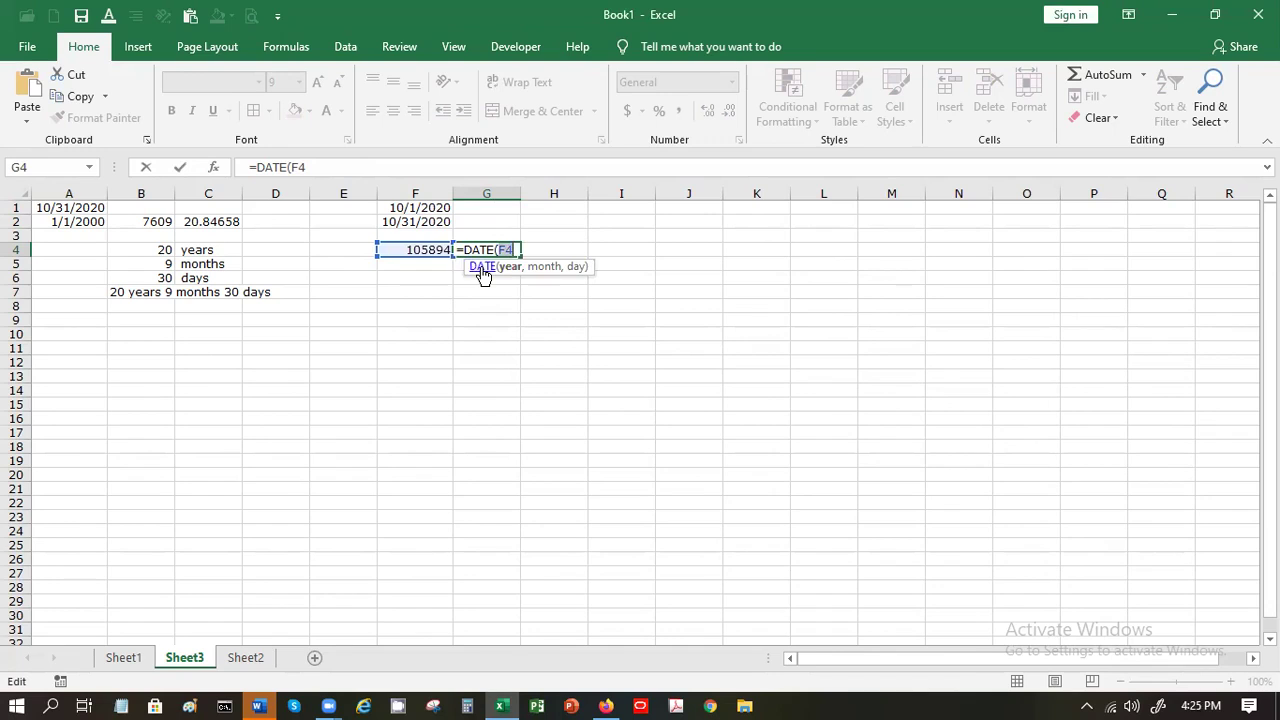
key(BackSpace)
key(BackSpace)
key(BackSpace)
key(BackSpace)
key(BackSpace)
key(BackSpace)
key(BackSpace)
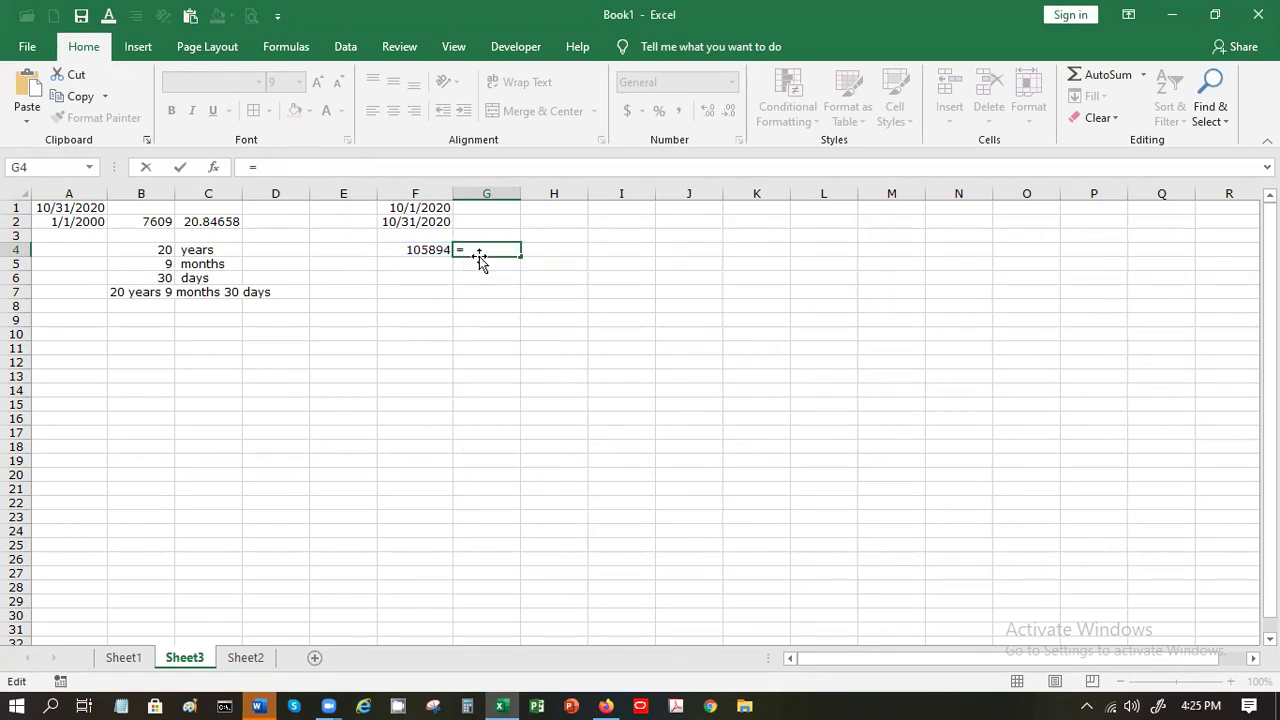
Step: Browse the suggested functions beginning with D for a formula in G4, and discard the entry
text(d)
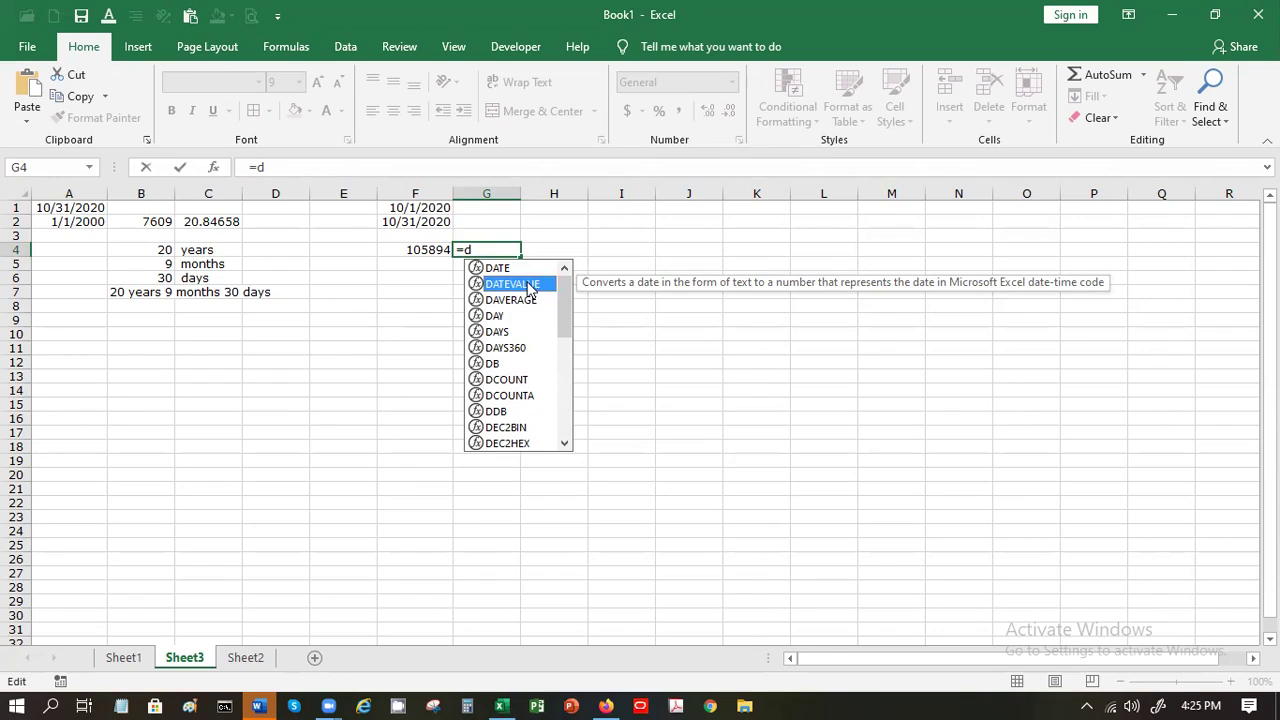
click(523, 331)
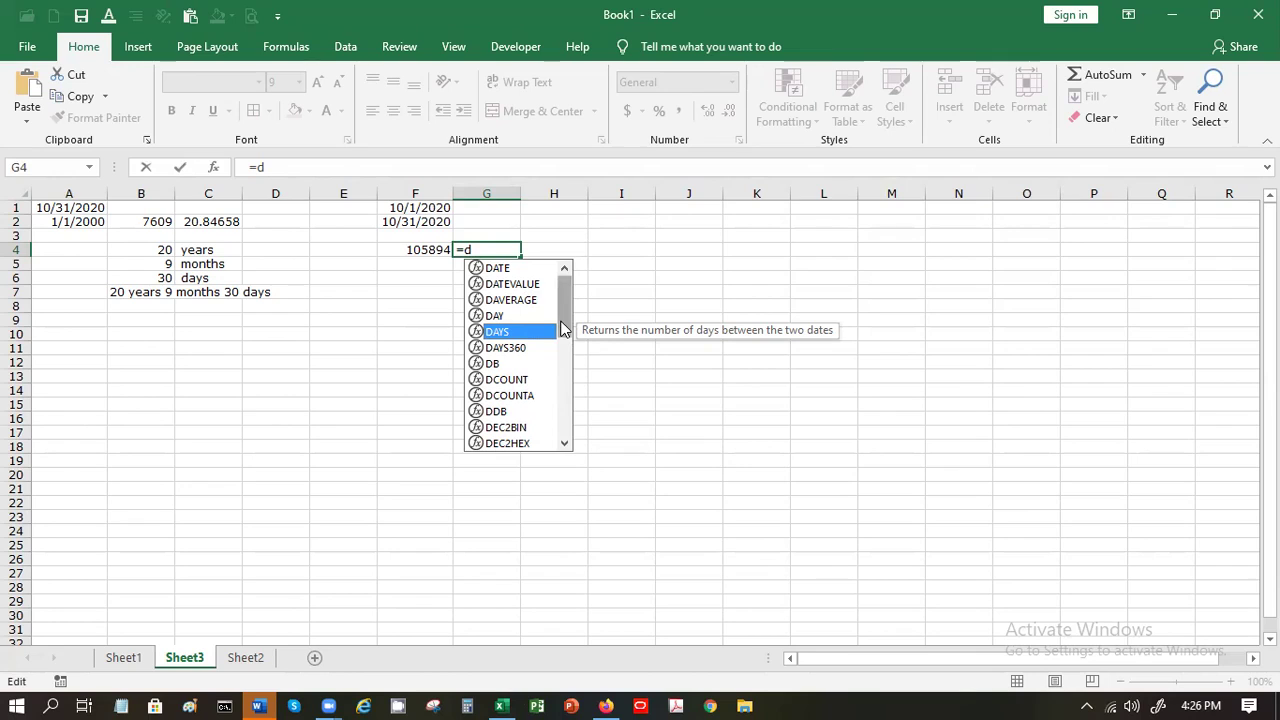
drag(563, 330, 586, 434)
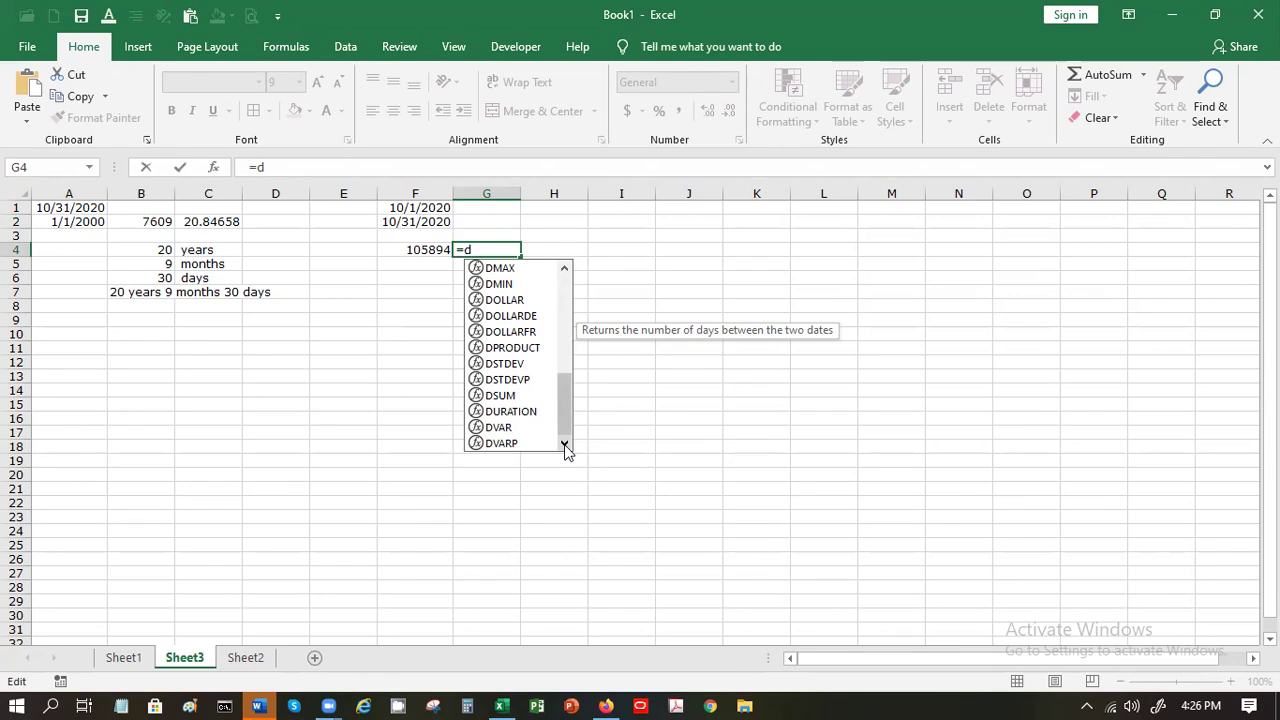
click(565, 268)
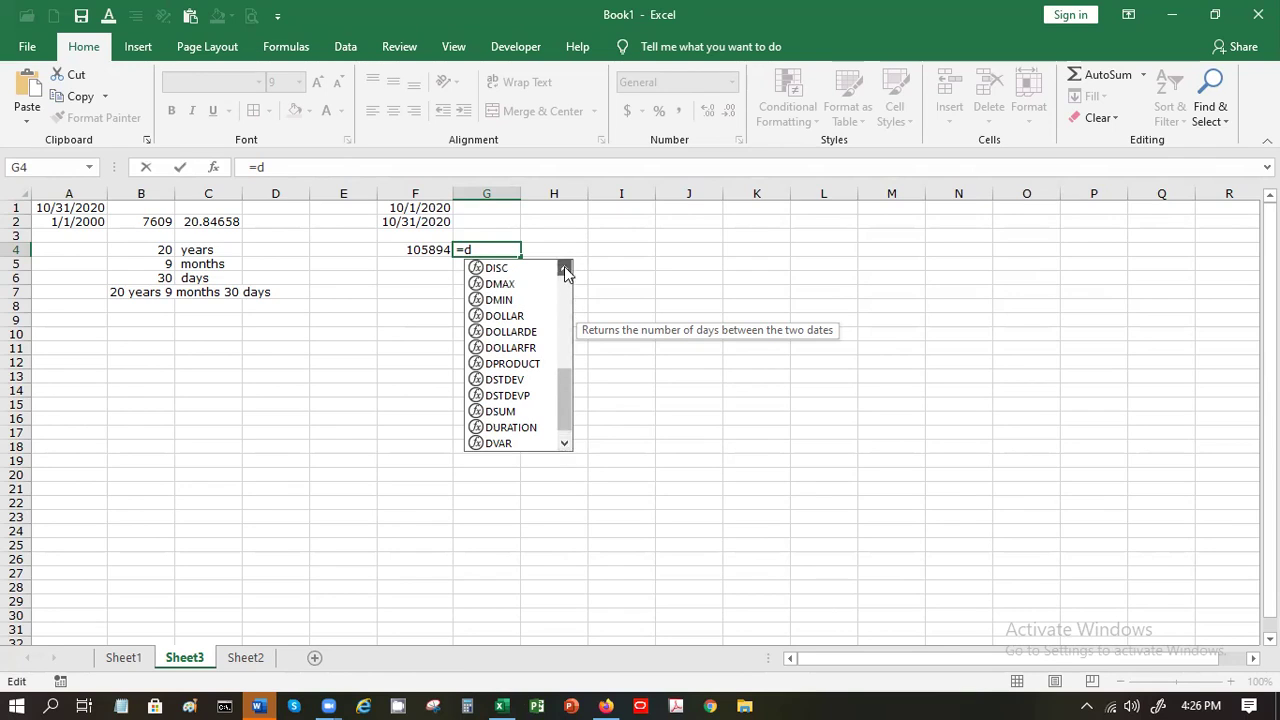
click(565, 268)
click(565, 268)
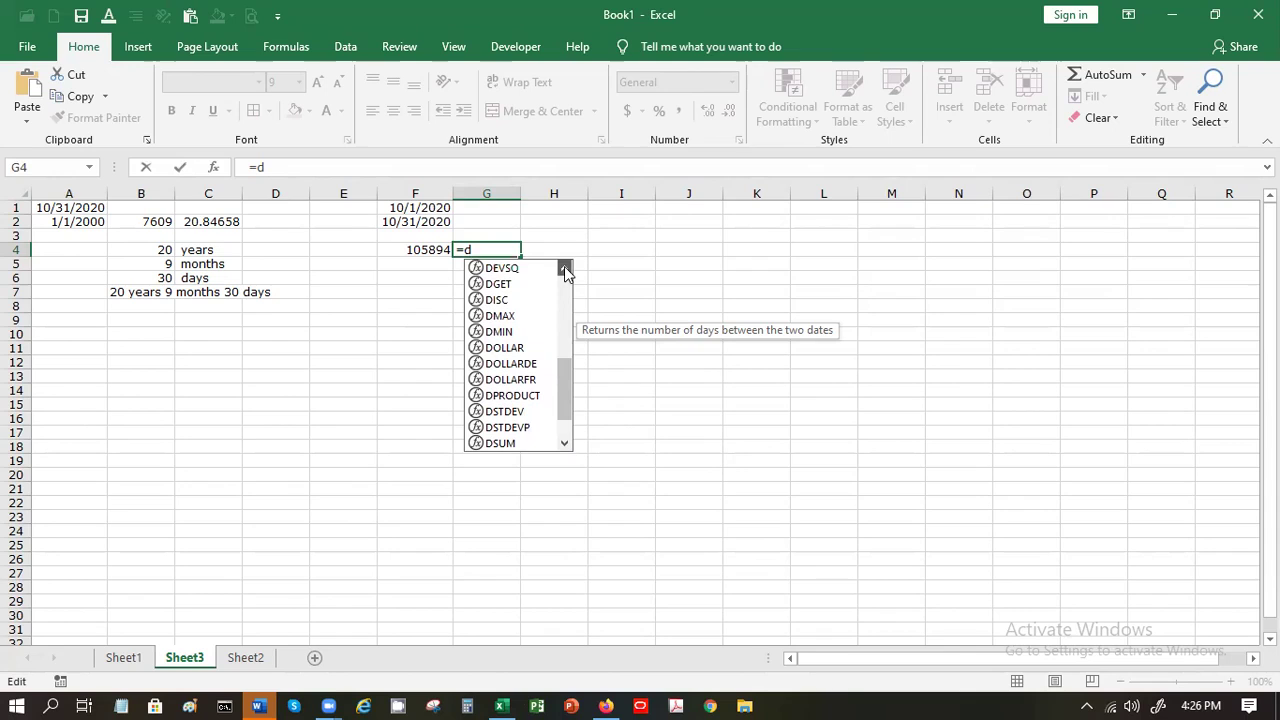
click(565, 268)
click(565, 268)
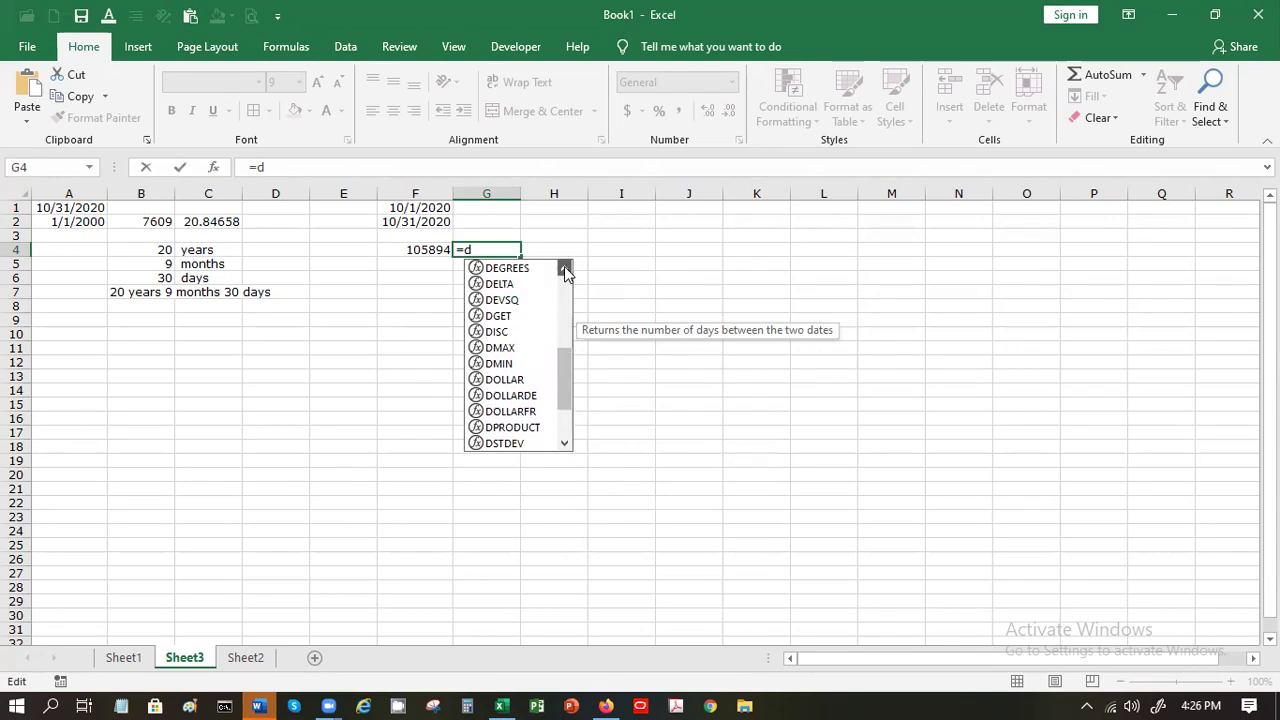
click(565, 268)
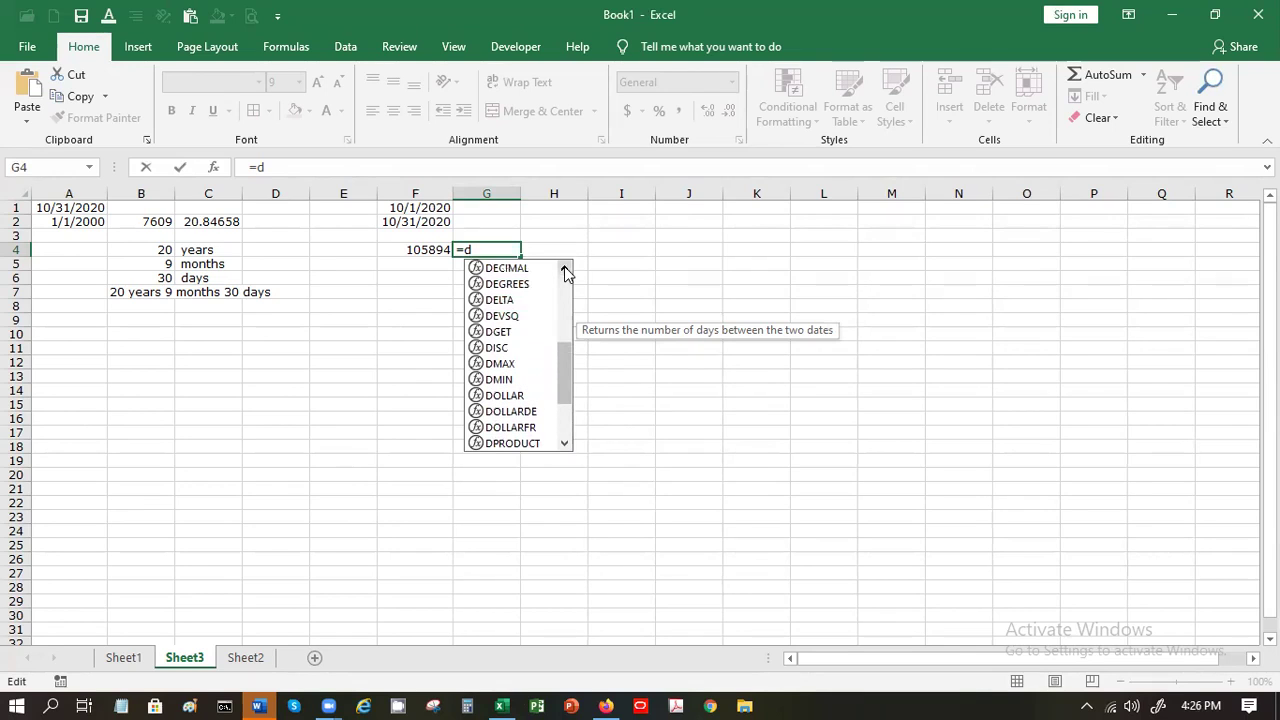
key(BackSpace)
key(BackSpace)
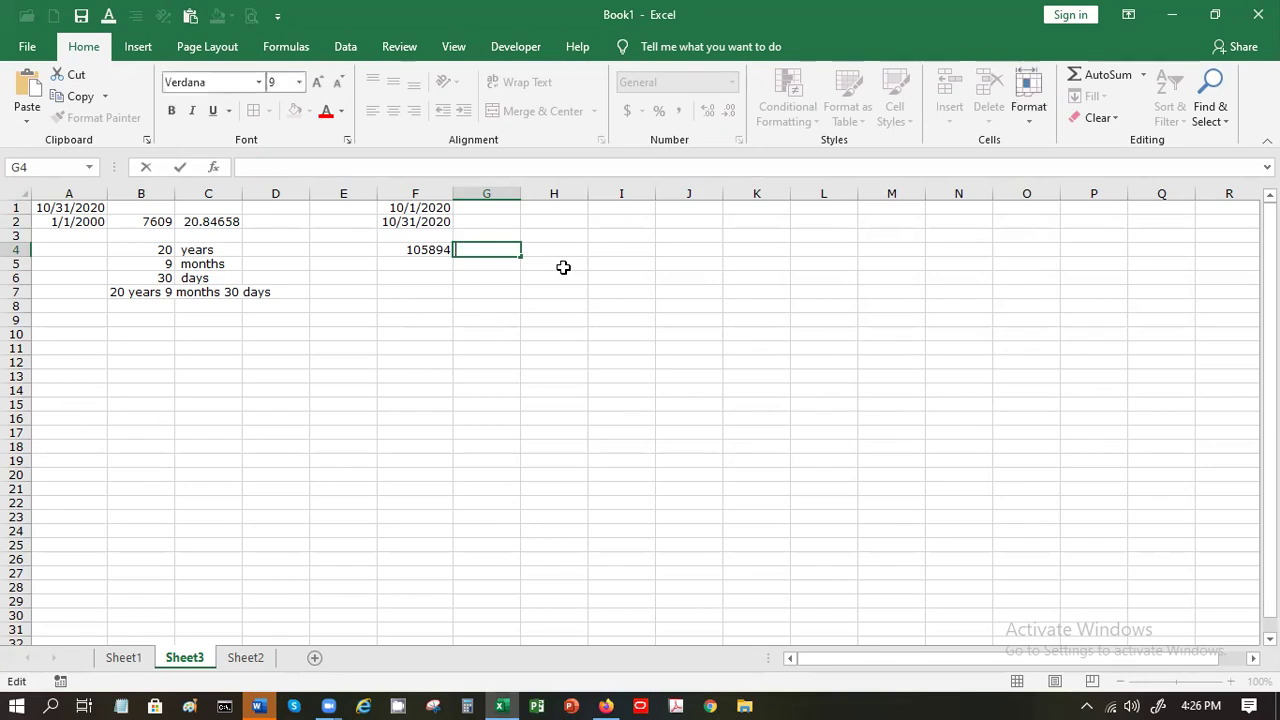
key(Return)
key(Up)
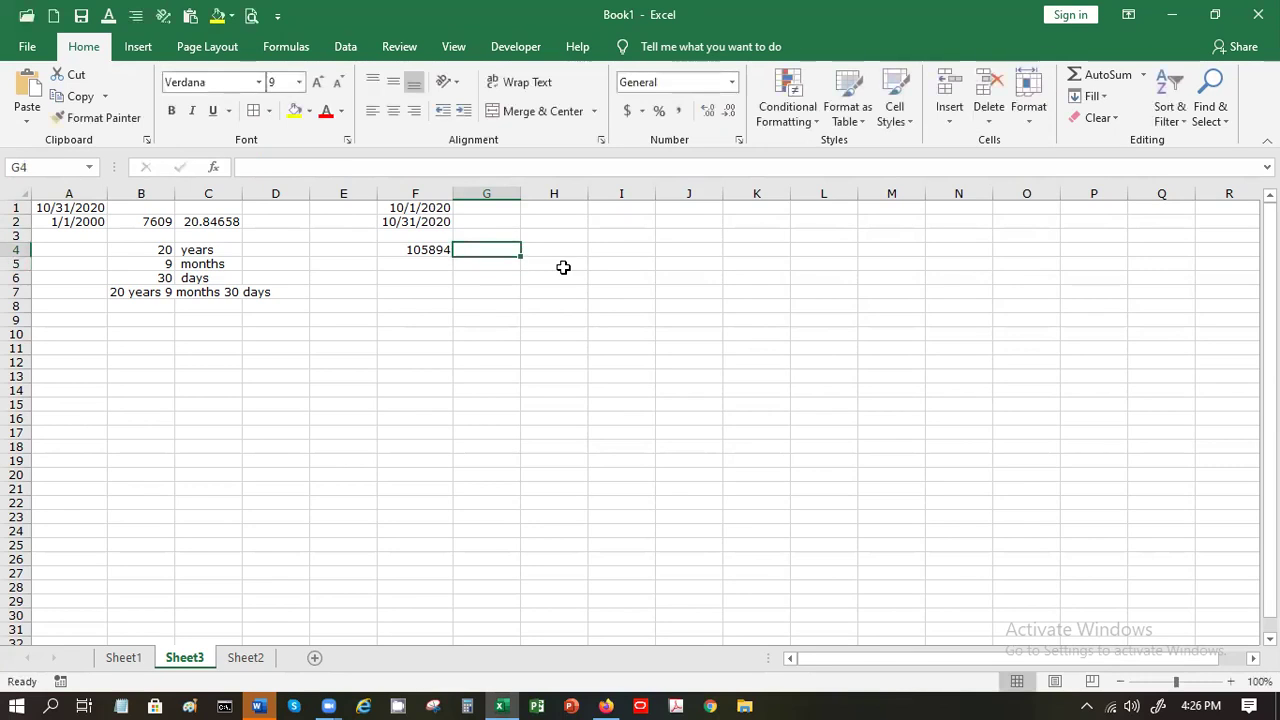
Step: Review the function arguments of the WORKDAY formula in F4 without changing them
key(Left)
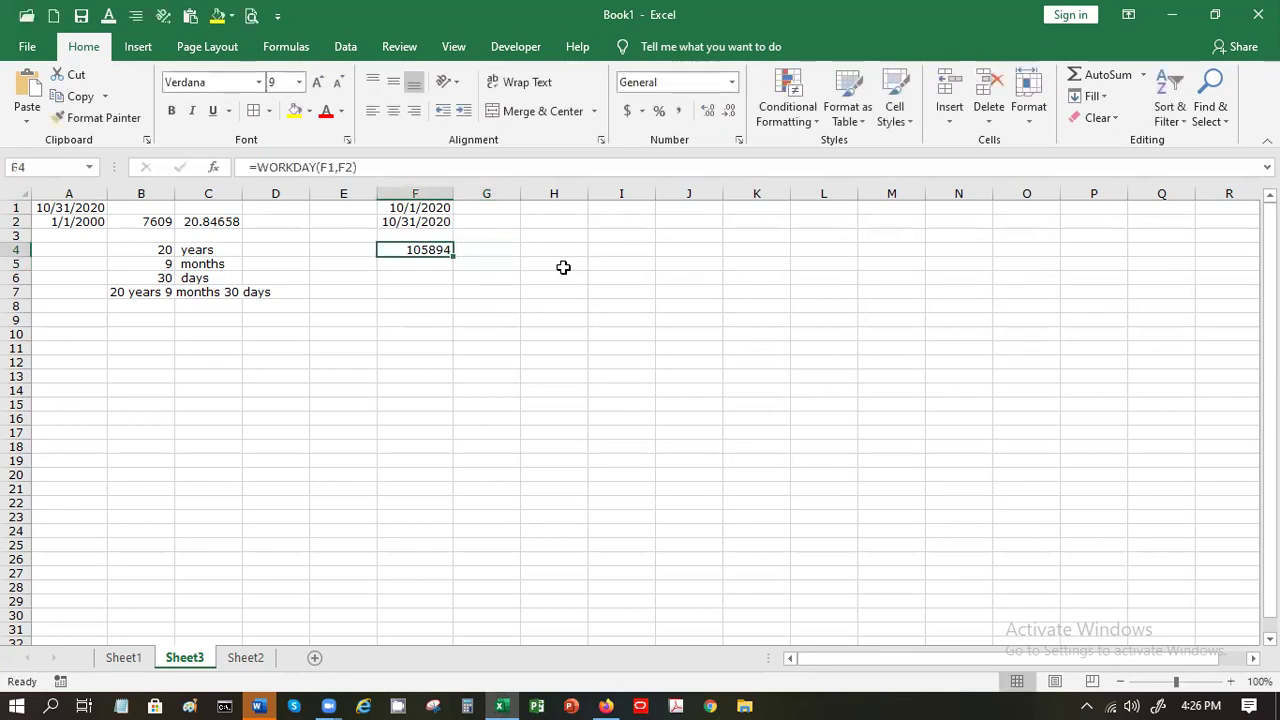
key(Right)
key(Left)
key(Up)
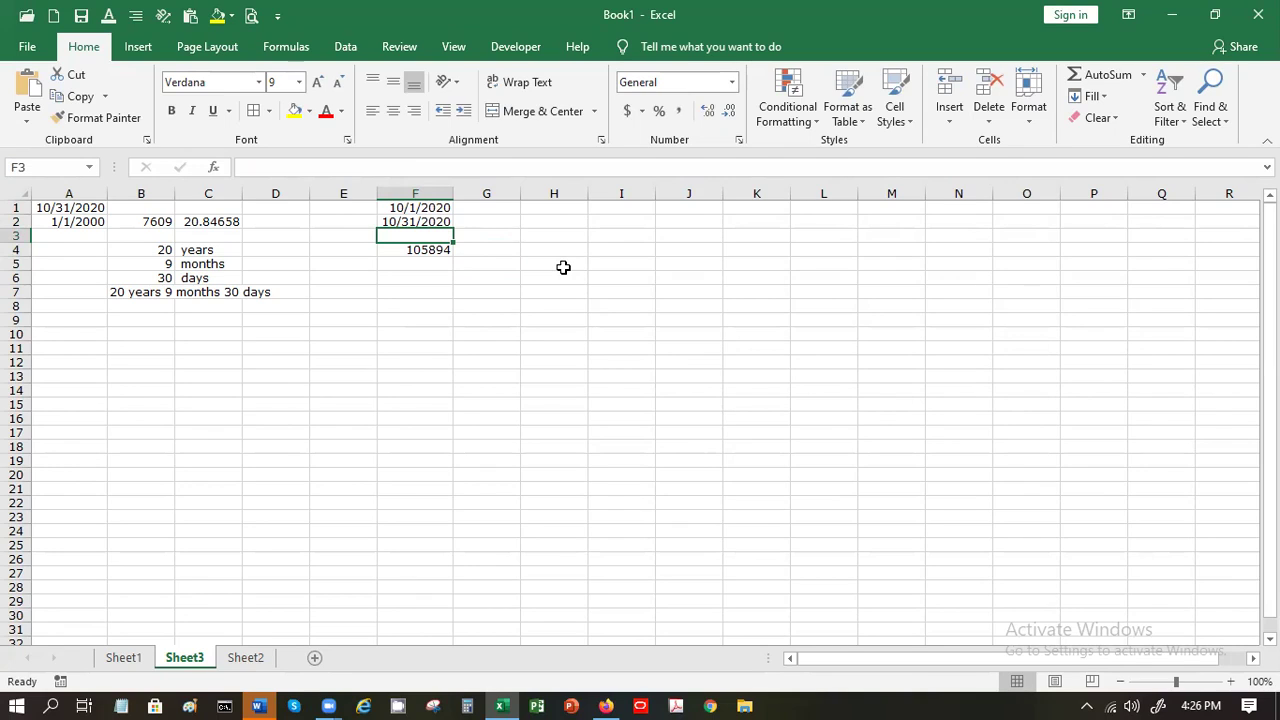
click(437, 251)
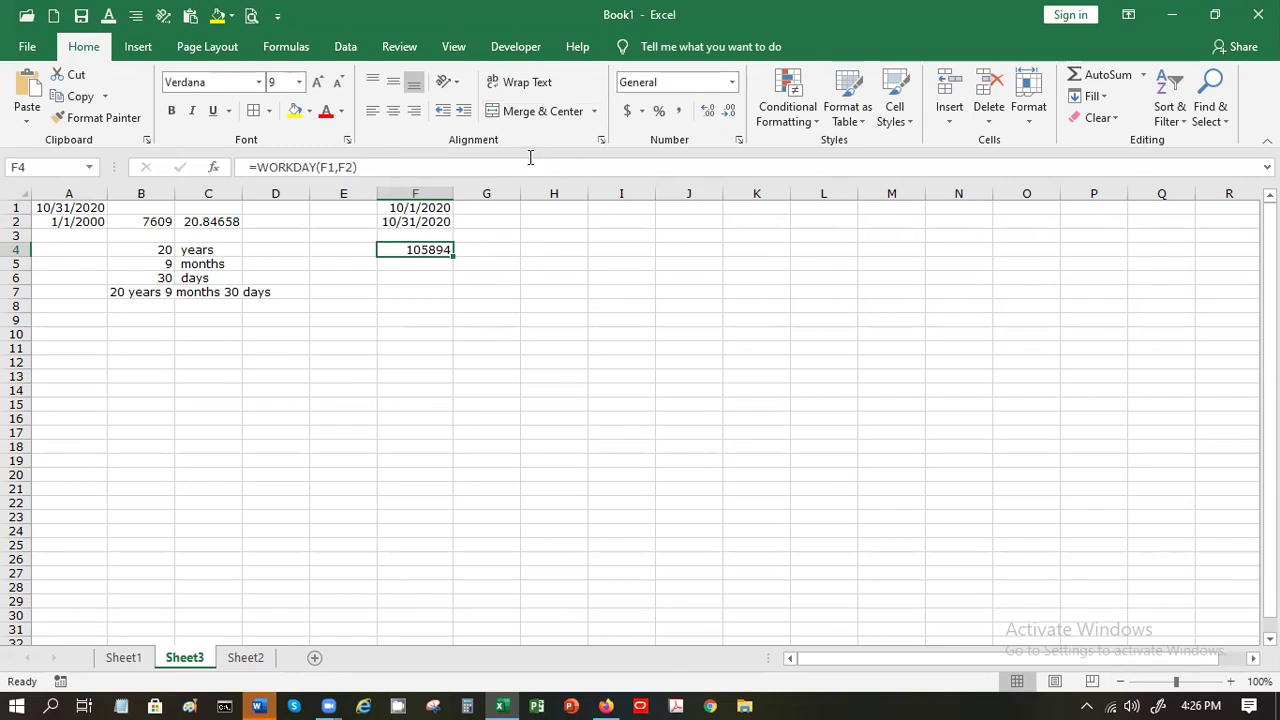
click(214, 168)
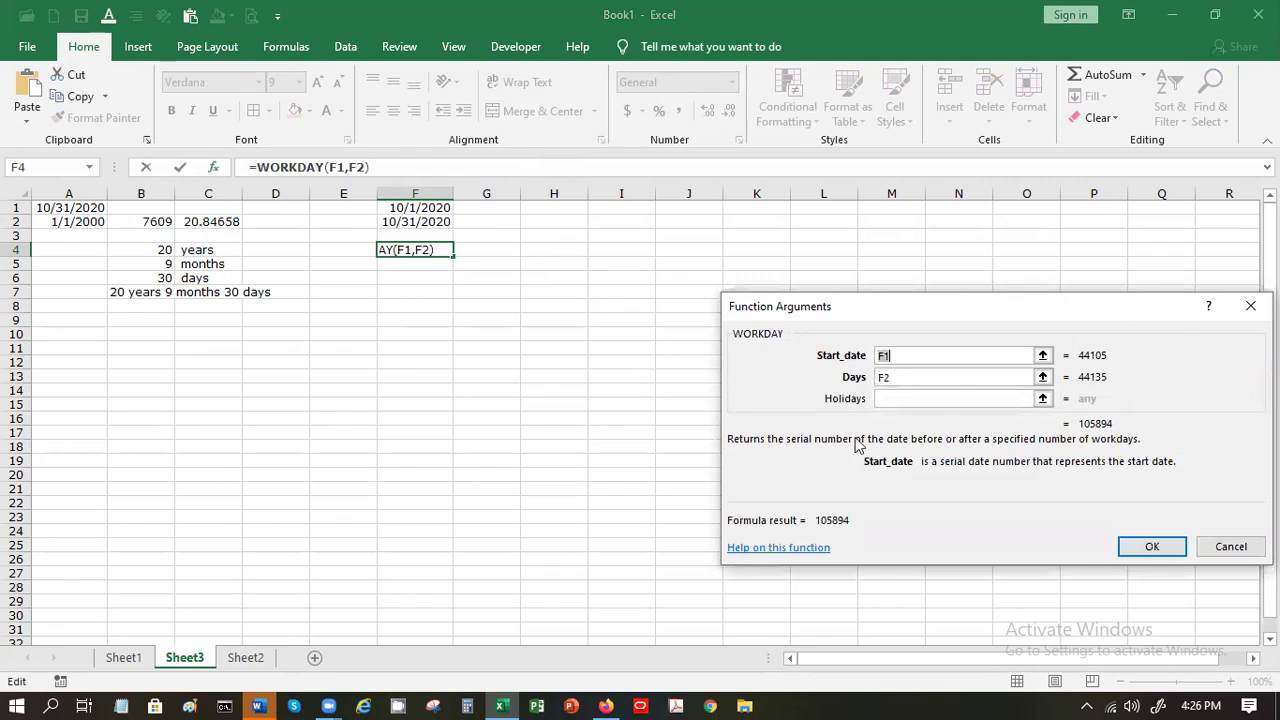
click(1236, 550)
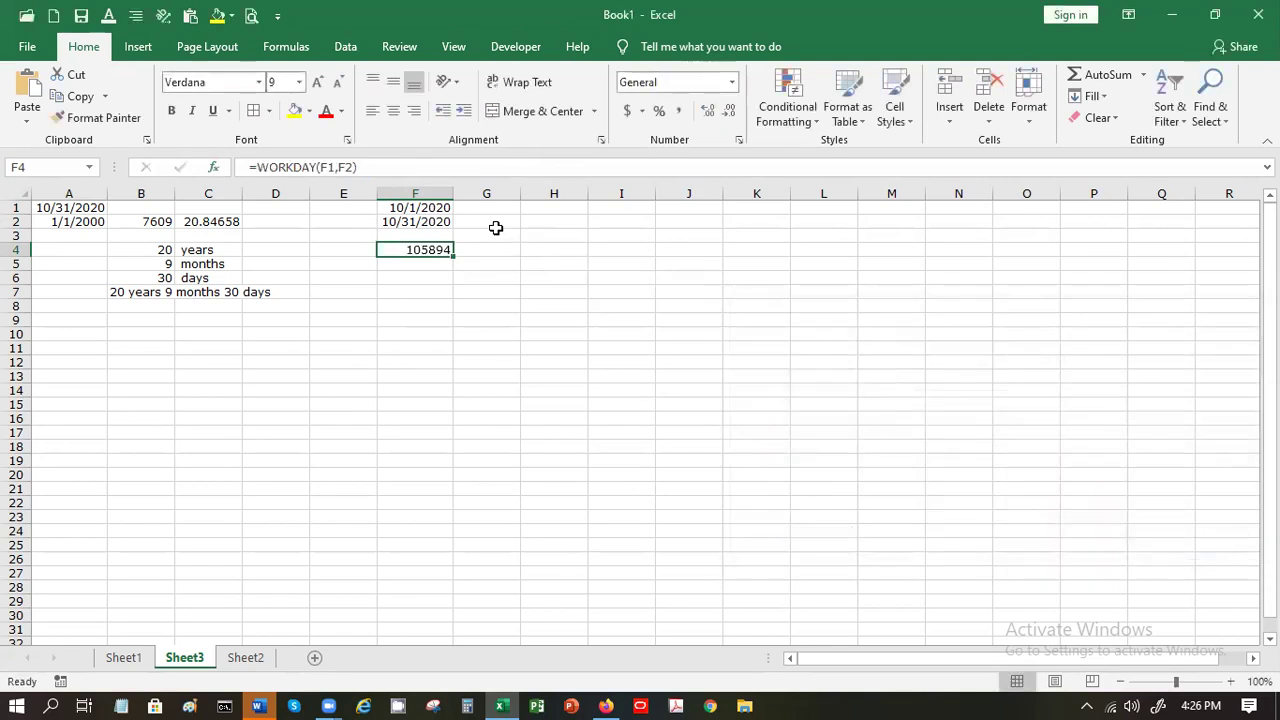
Step: Enter the holiday date 10/30/2020 in cell G2
click(492, 217)
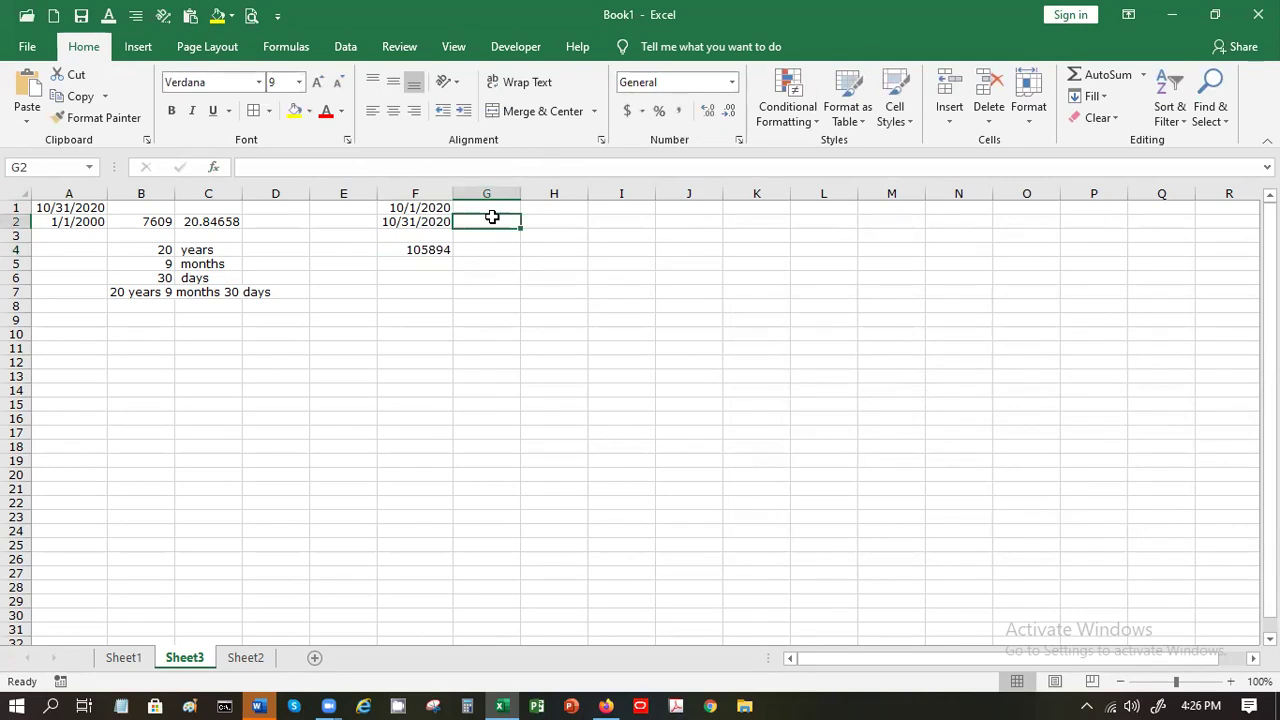
text(10/39)
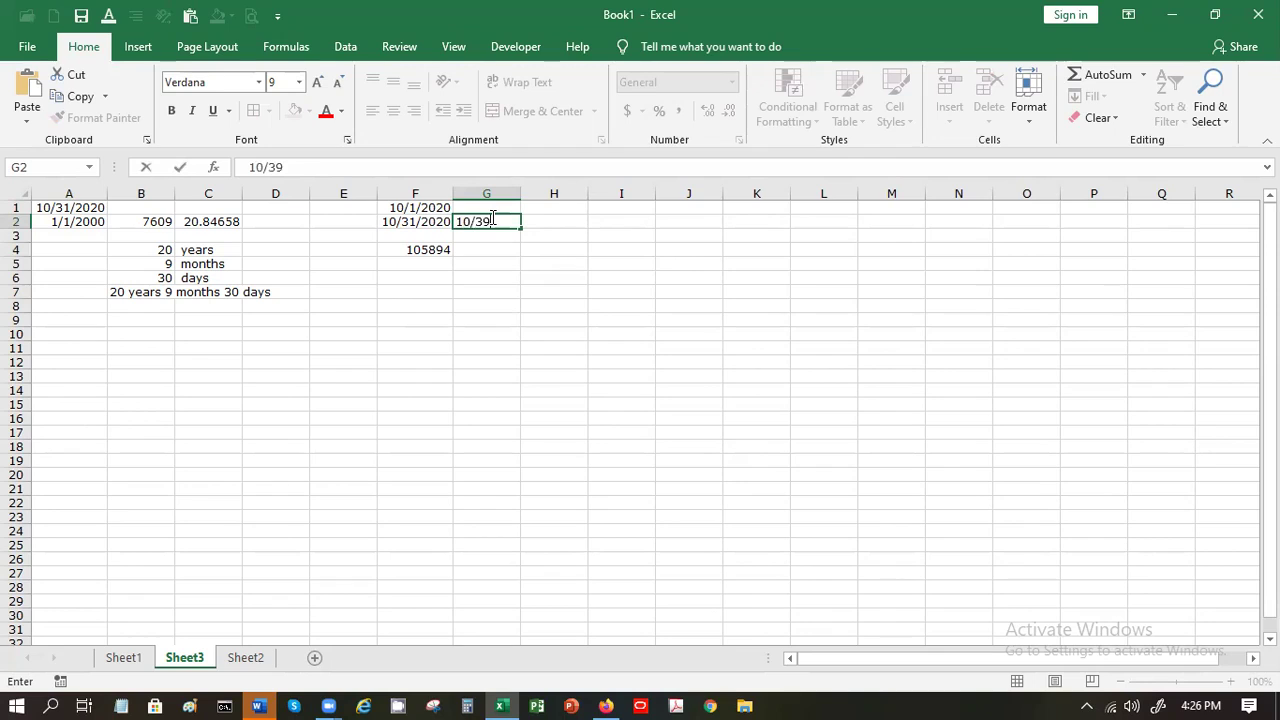
key(BackSpace)
text(0)
text(/1/2020)
key(Left)
key(Down)
key(Down)
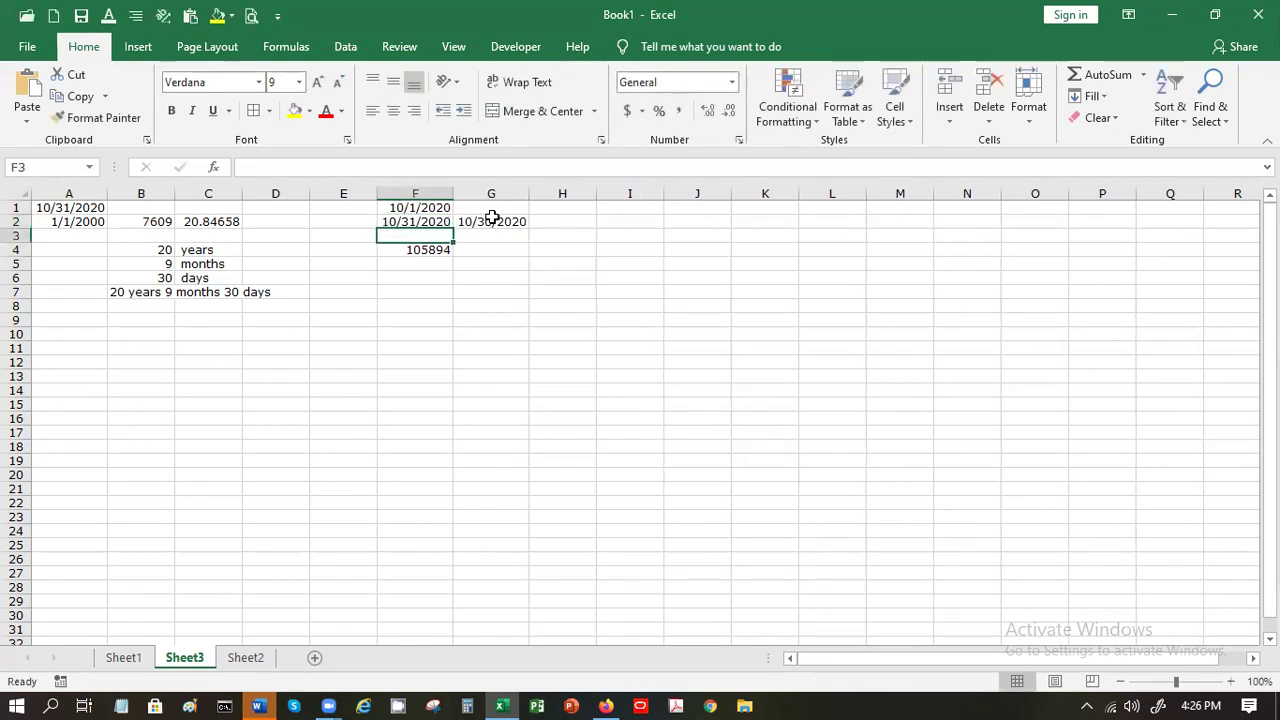
Step: Add G2 as the Holidays argument of the F4 formula, making it =WORKDAY(F1,F2,G2)
click(351, 167)
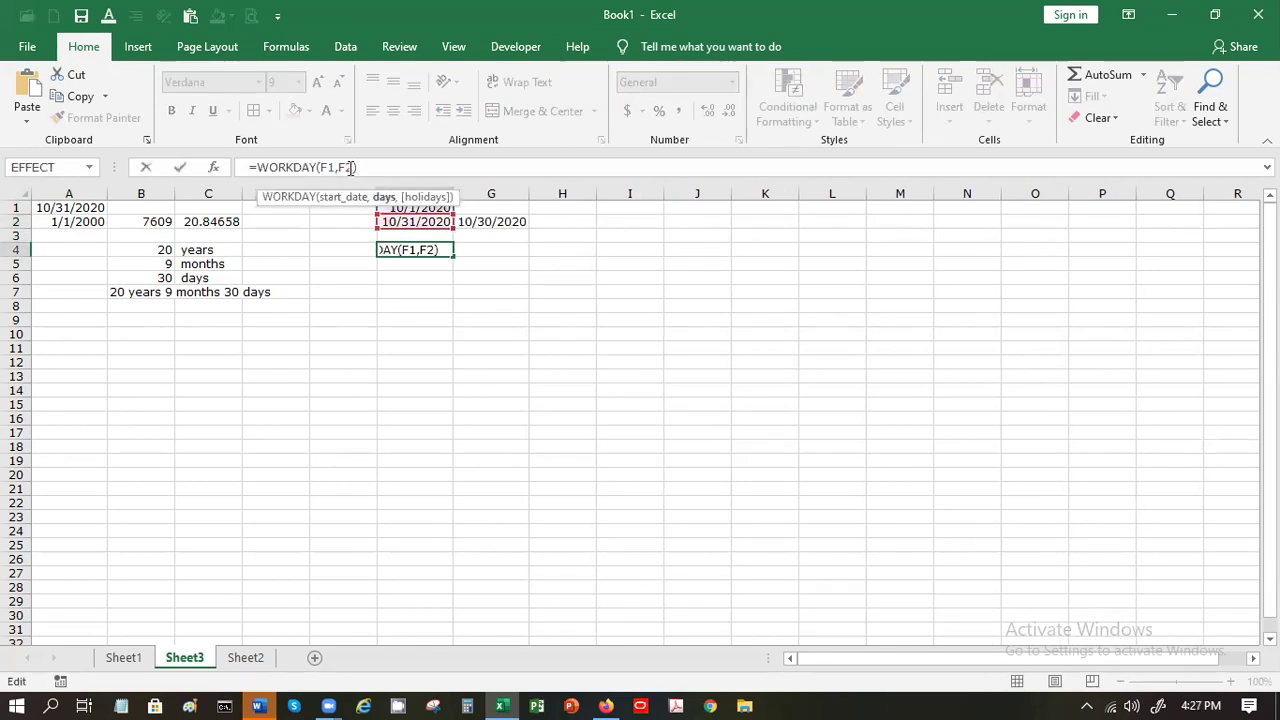
text(,)
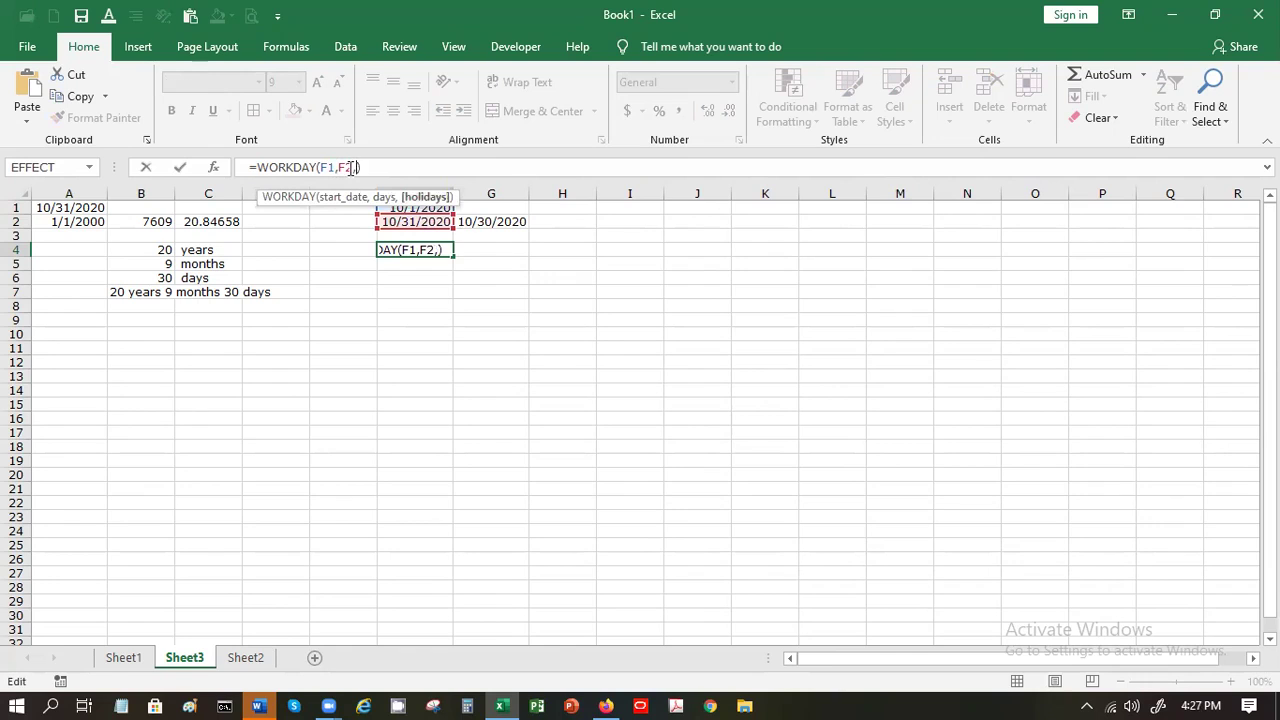
click(505, 221)
key(Return)
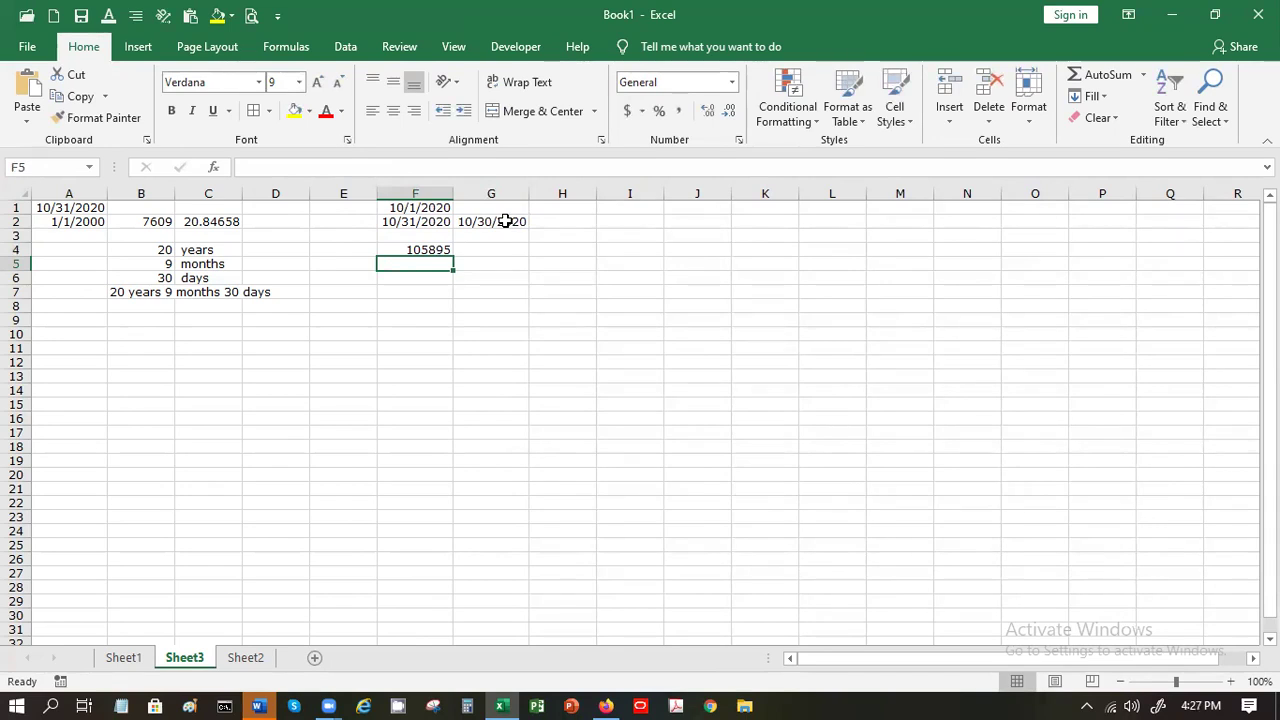
Step: Review the function arguments of the F4 formula and open the online help article for WORKDAY in the browser
click(390, 251)
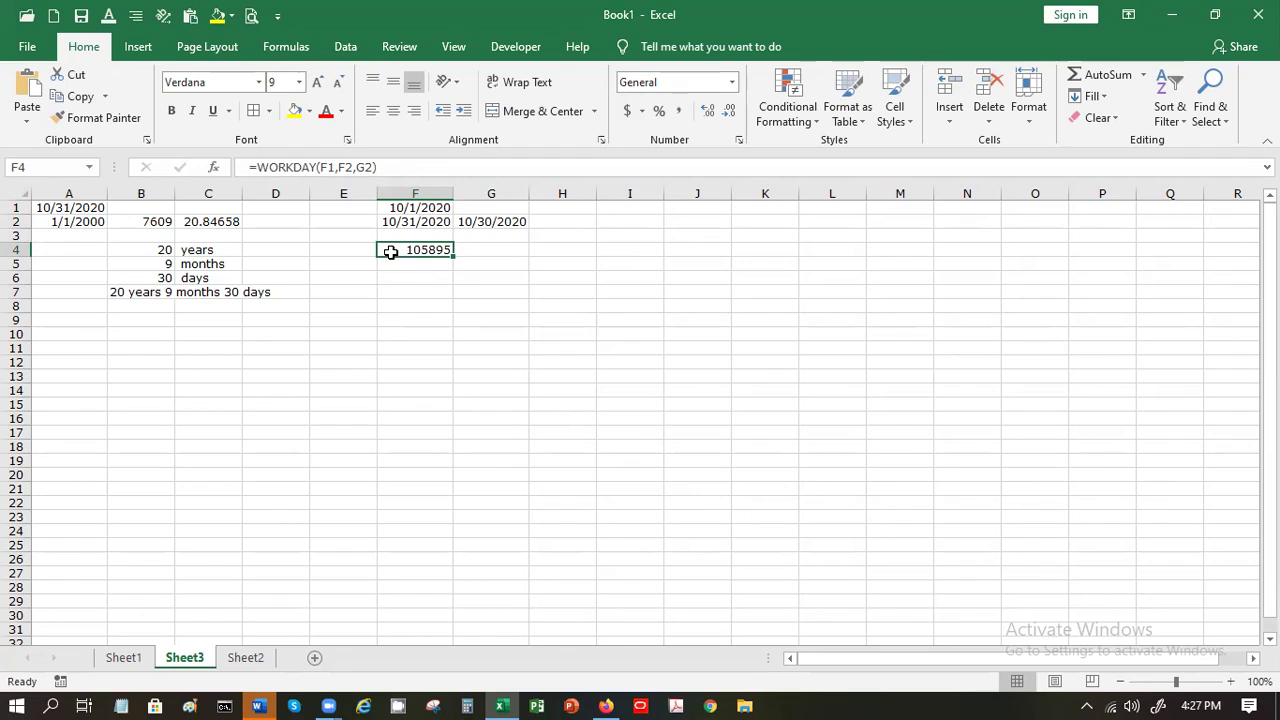
click(220, 168)
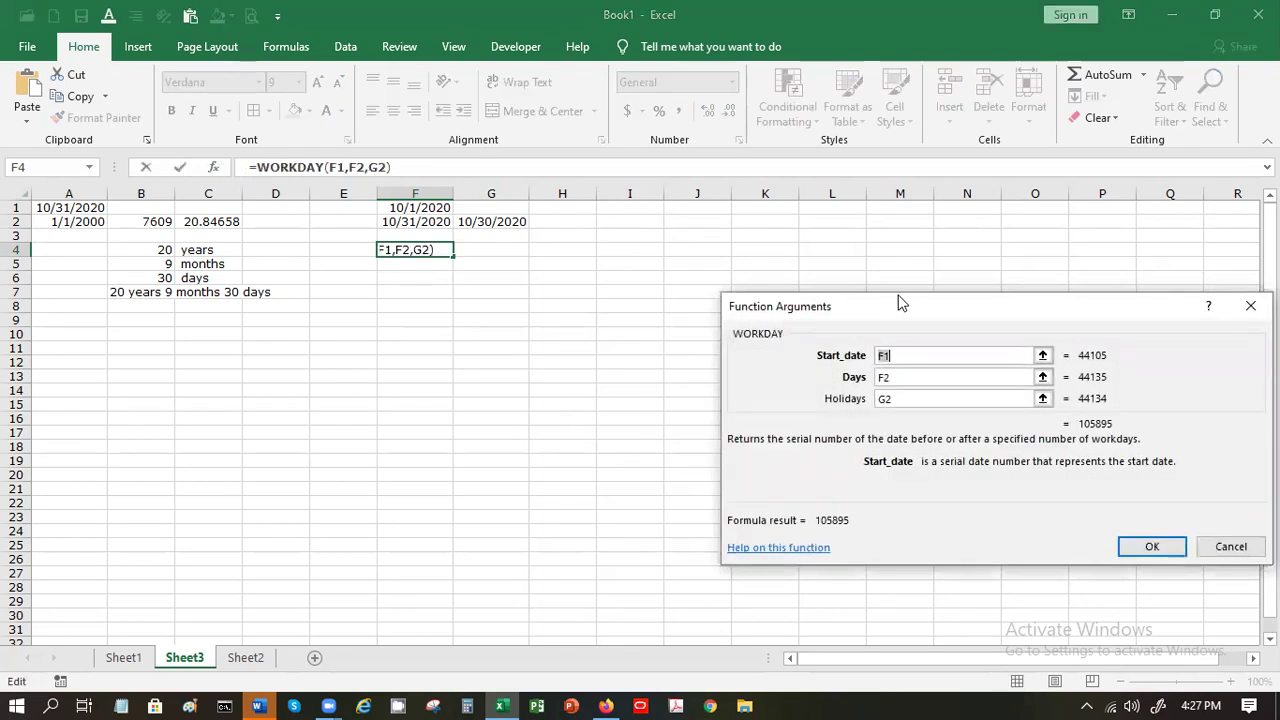
drag(898, 302, 865, 162)
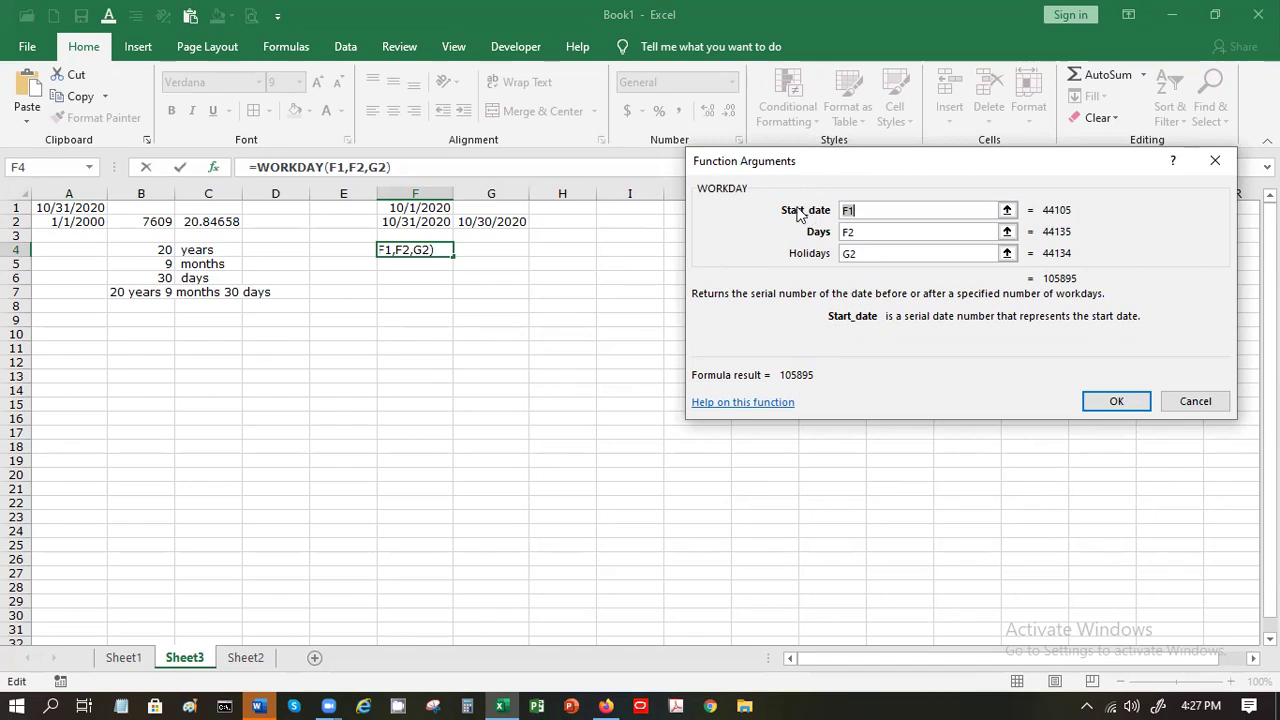
click(735, 404)
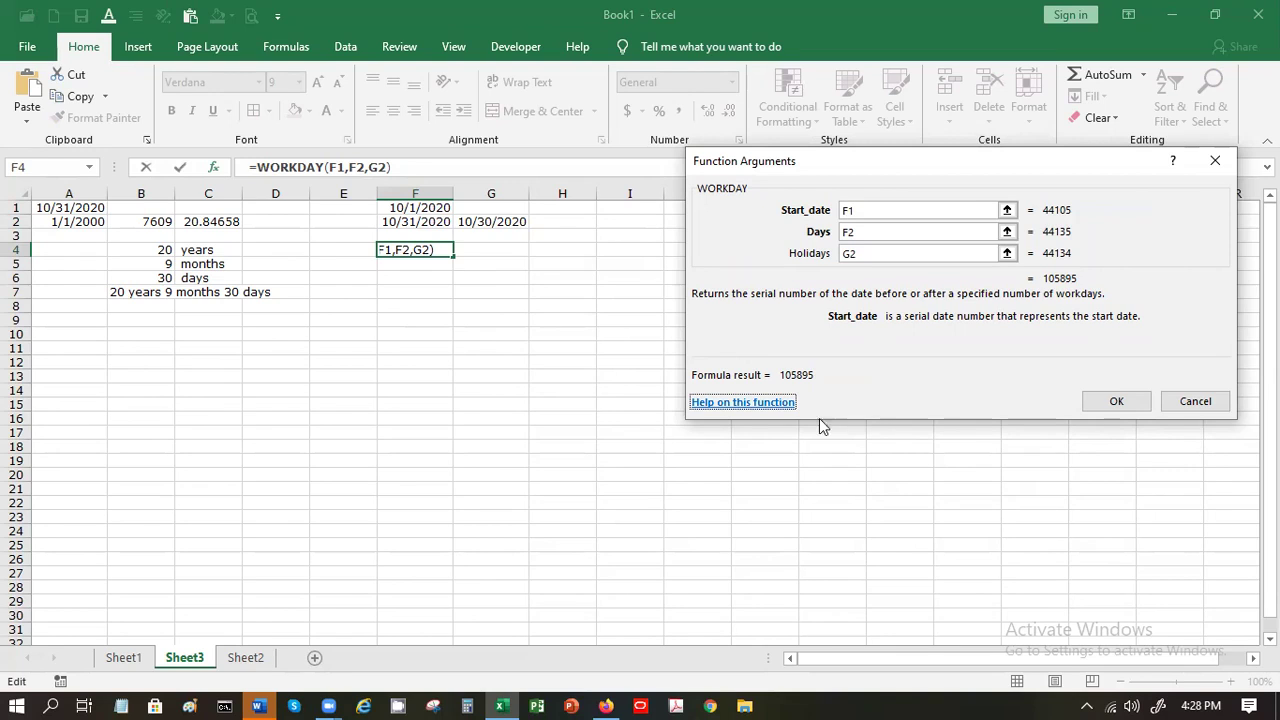
click(612, 704)
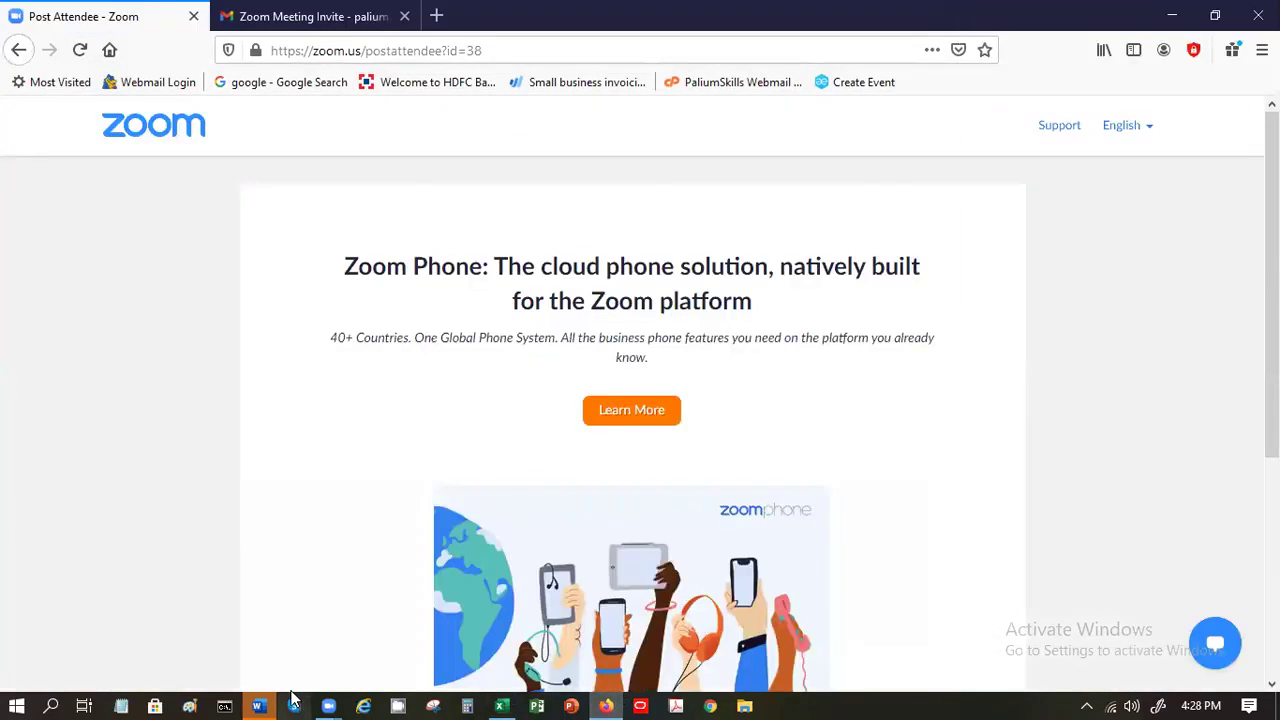
click(500, 706)
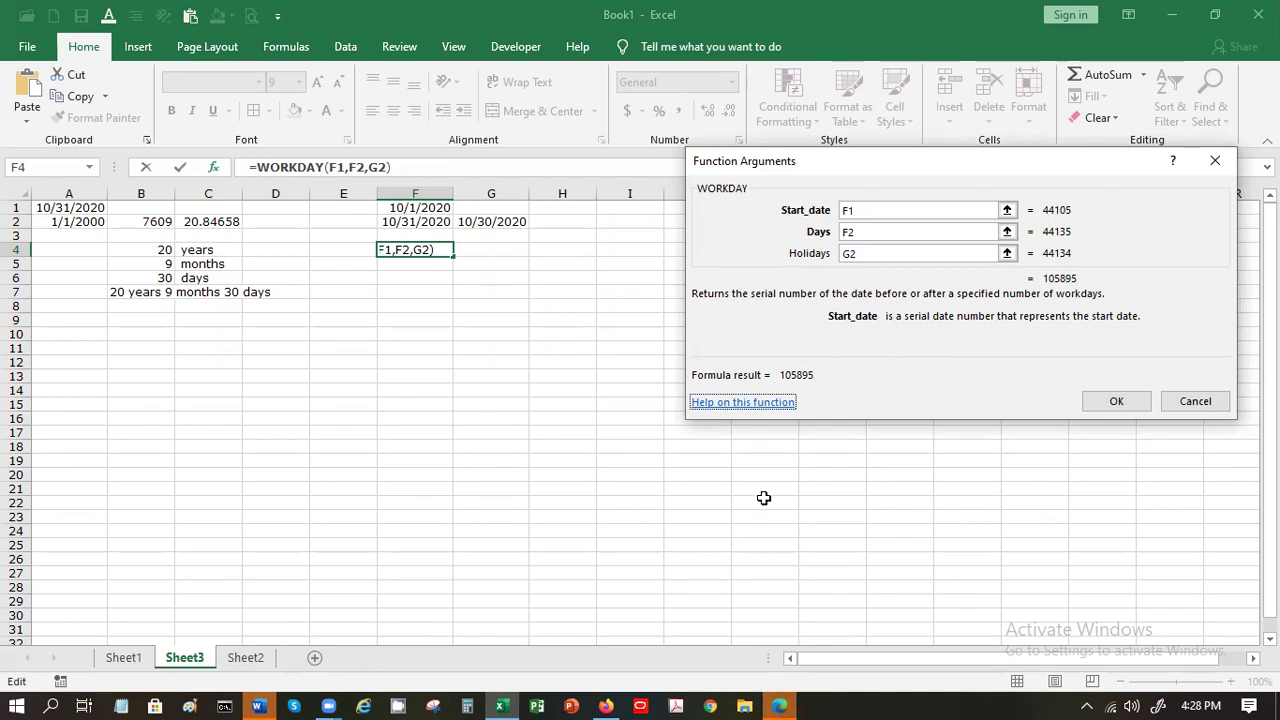
click(781, 701)
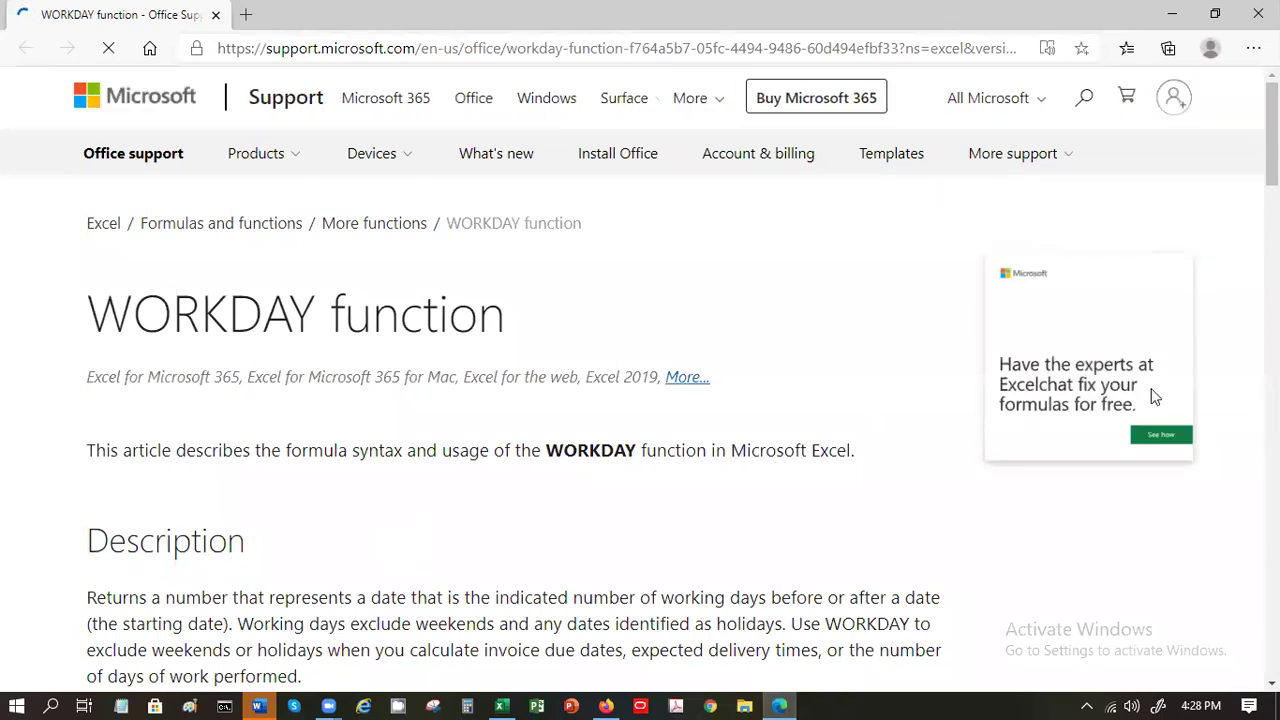
Step: Read the WORKDAY article's arguments, remarks and example table, and return to Excel, closing the function arguments unchanged
scroll(640, 380, down, 7)
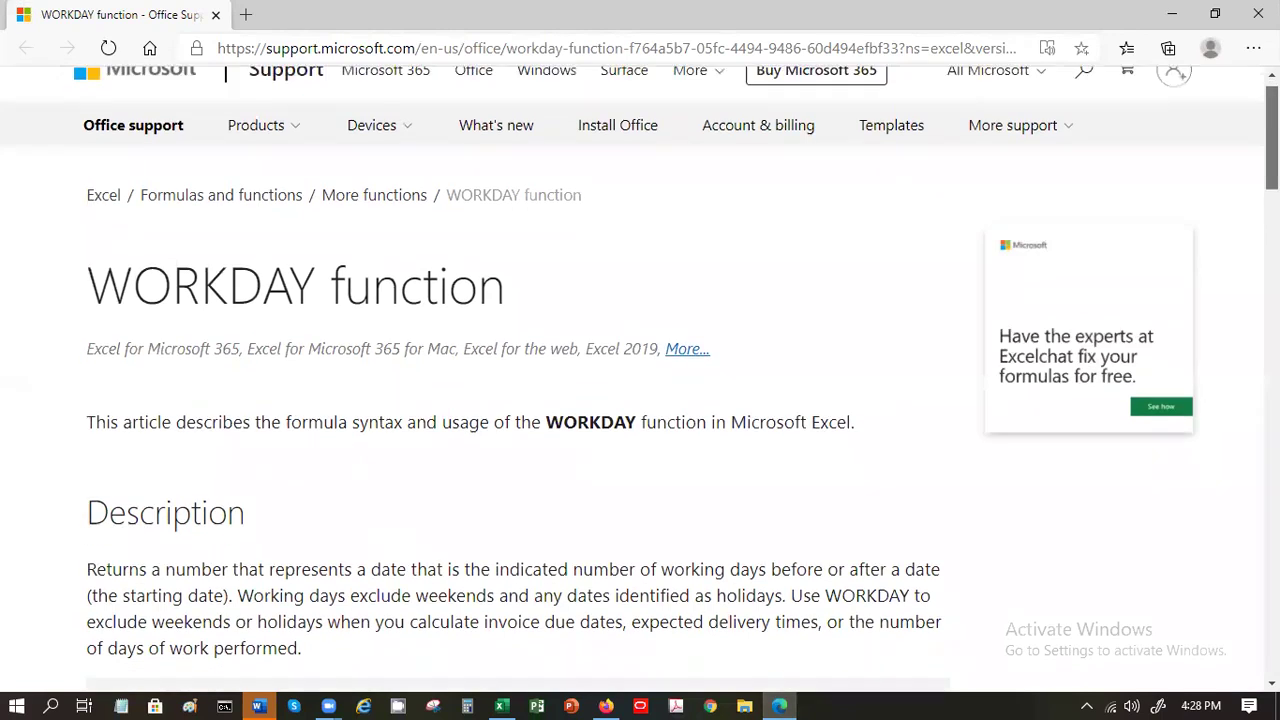
scroll(640, 380, down, 3)
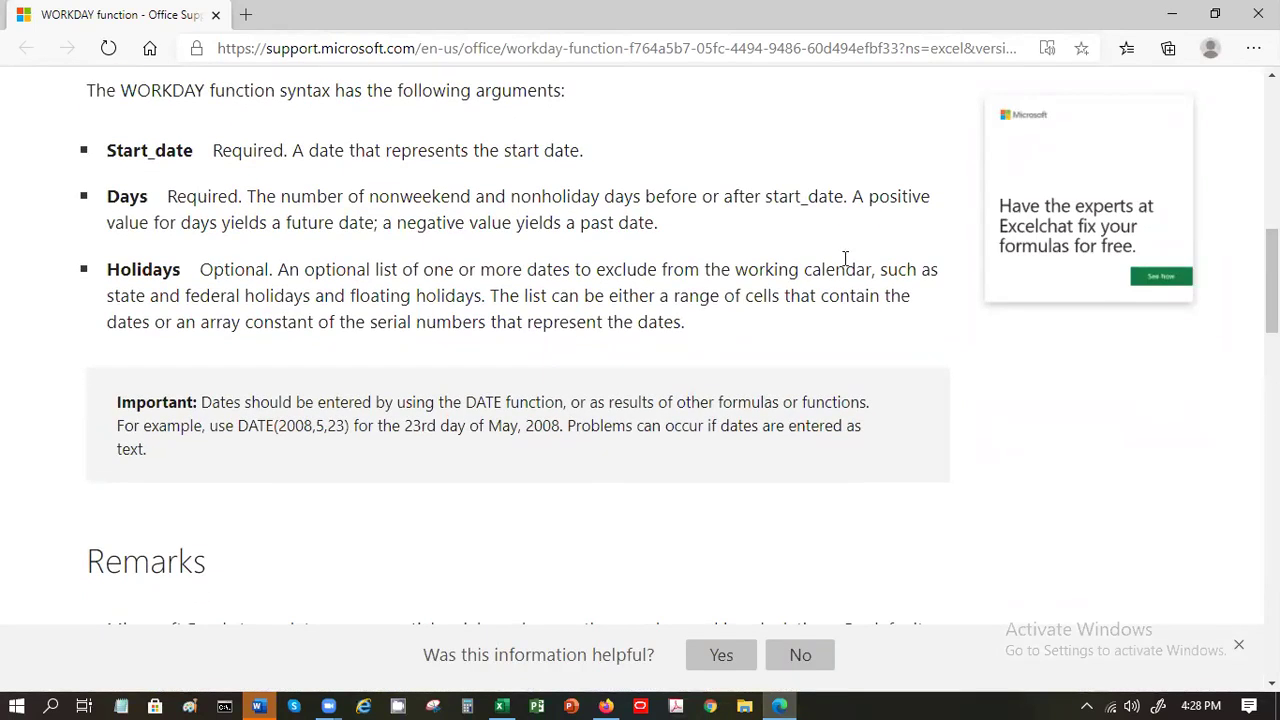
scroll(640, 380, down, 8)
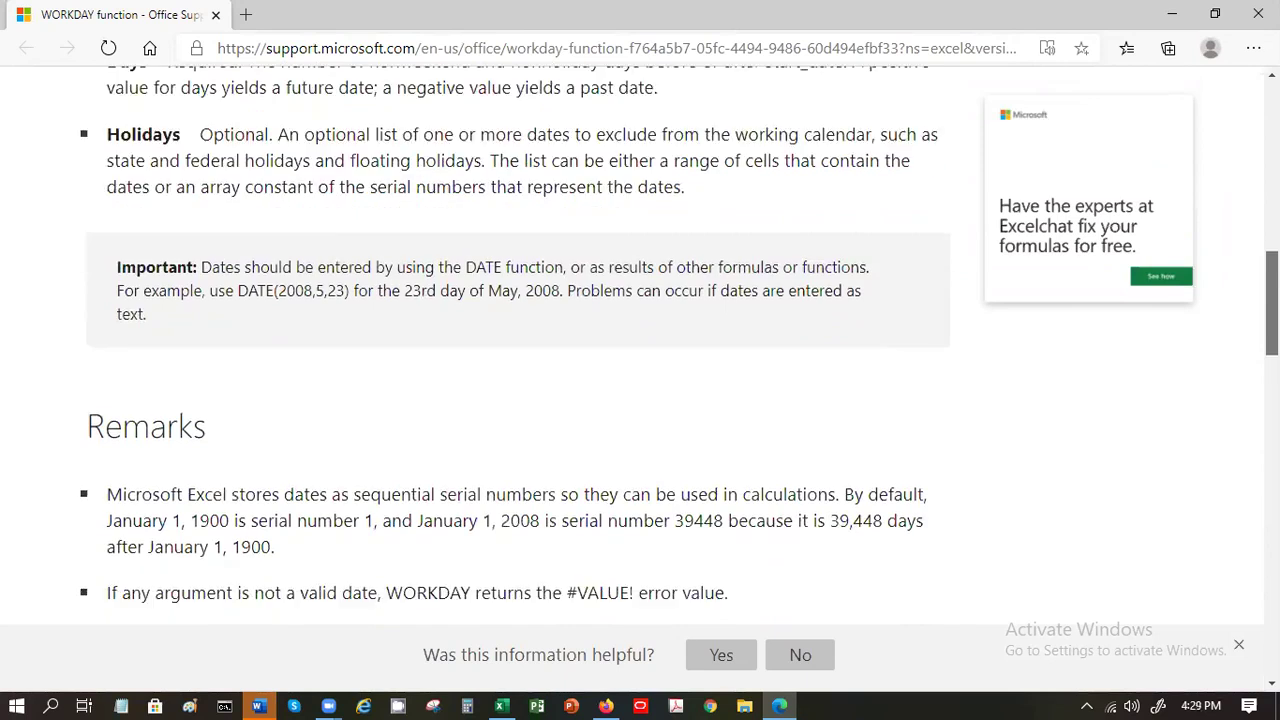
scroll(191, 360, down, 3)
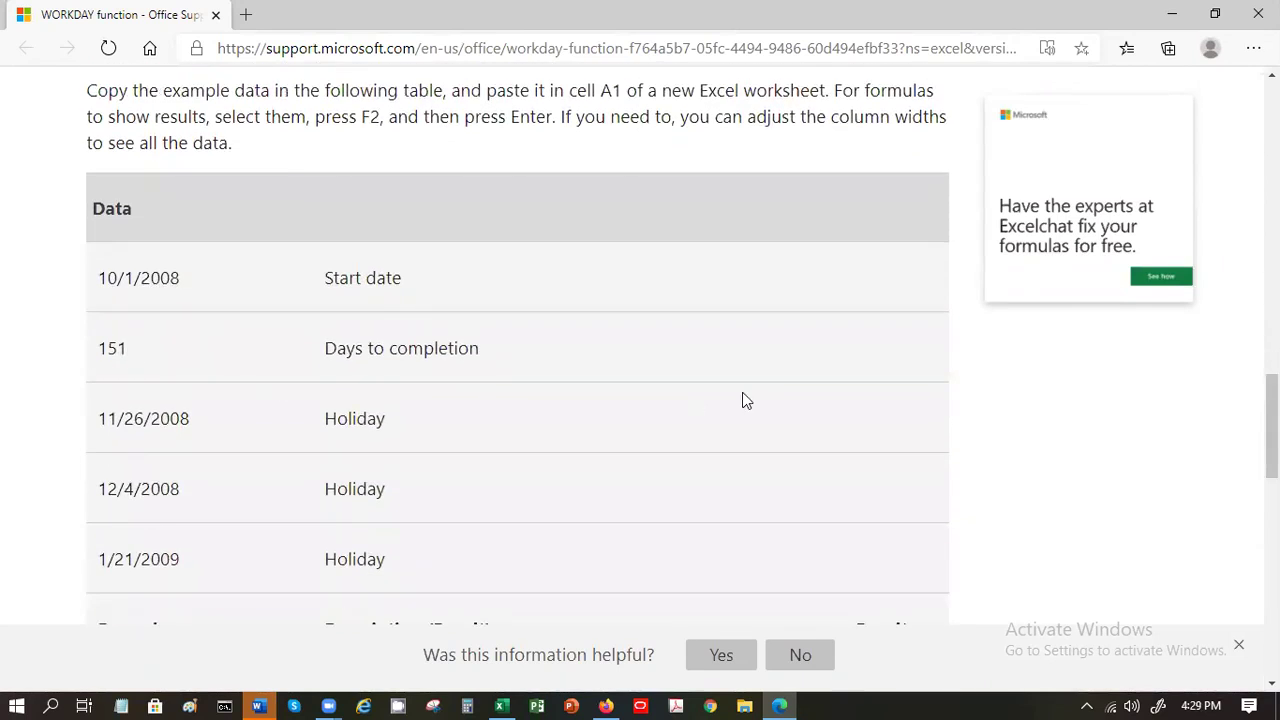
scroll(1272, 425, down, 3)
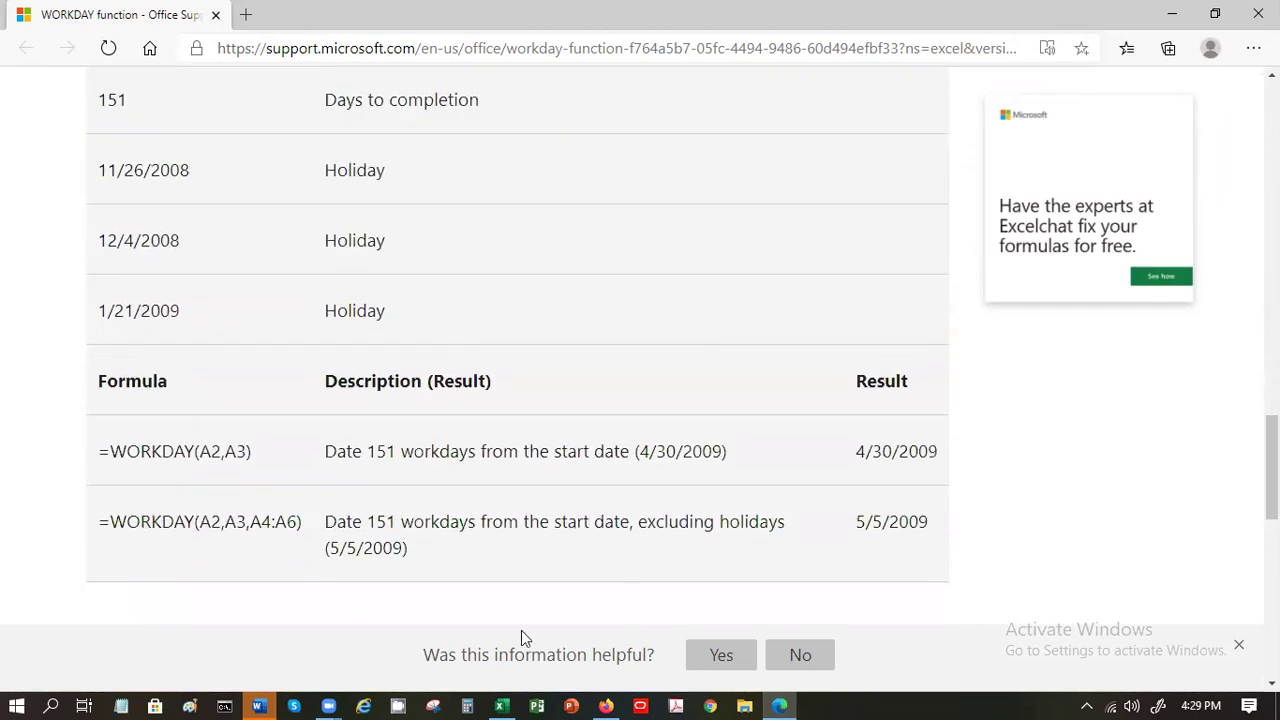
click(492, 700)
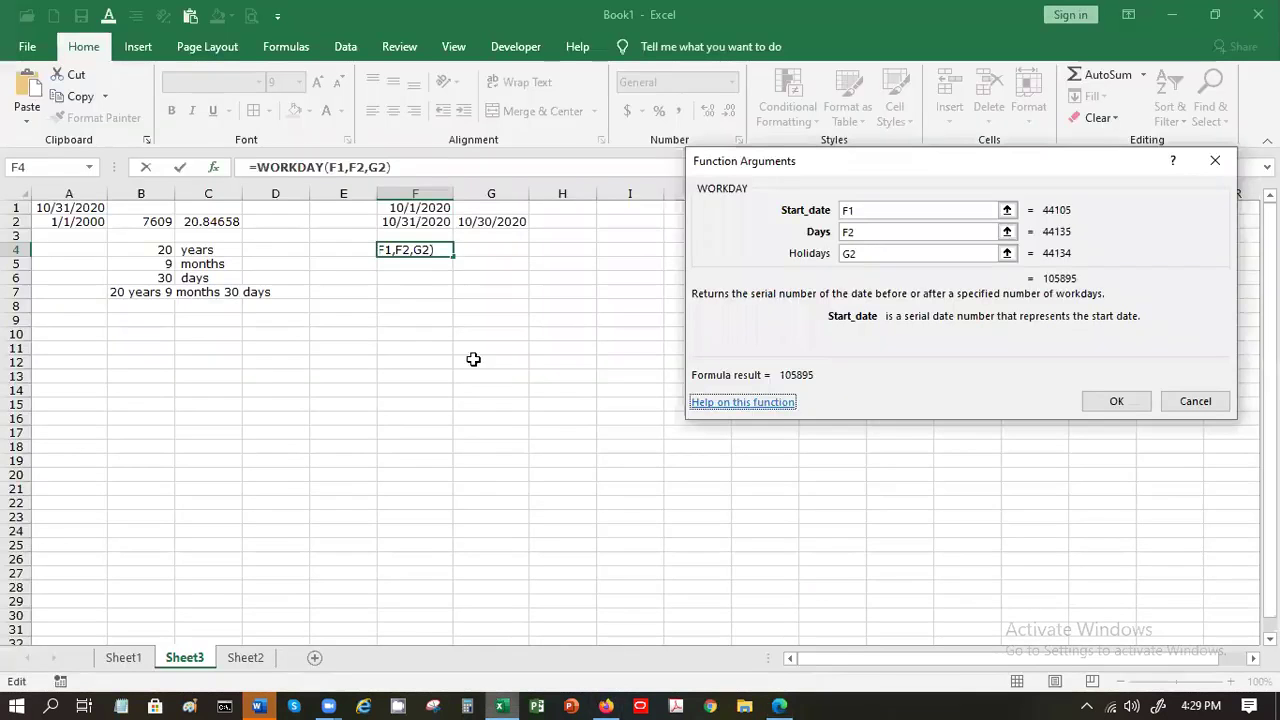
click(1210, 161)
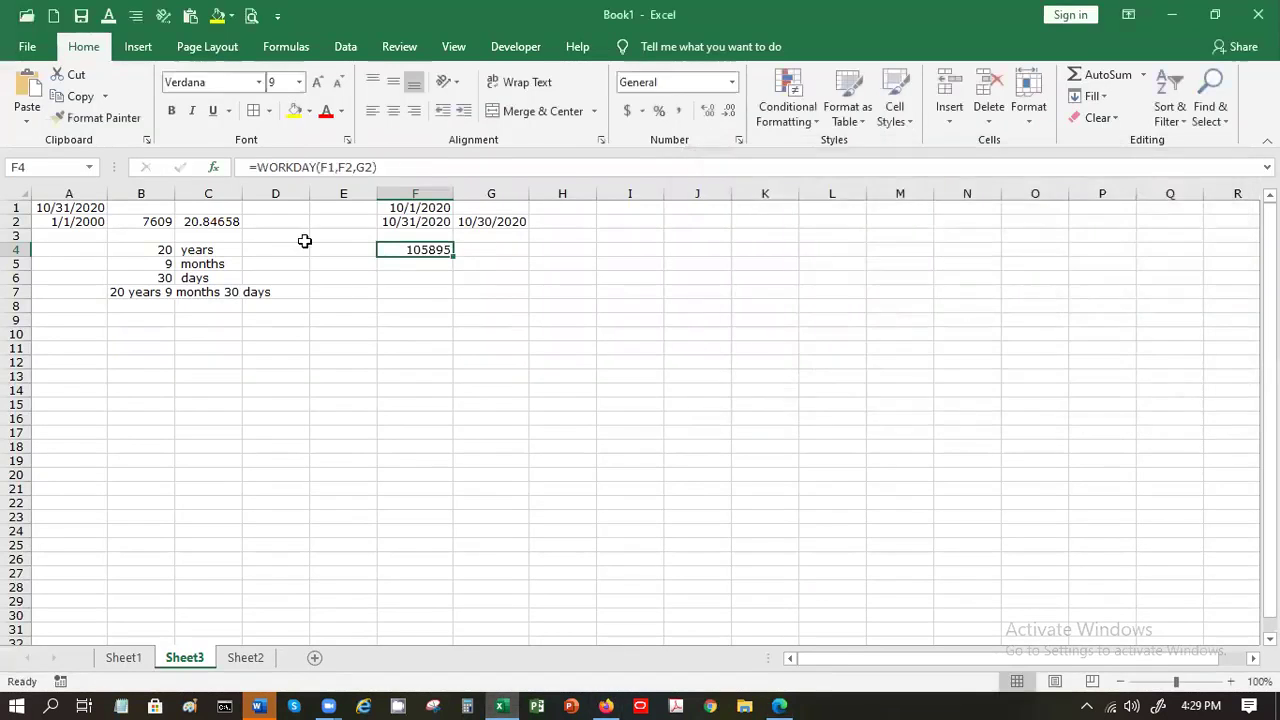
Step: Replace the TODAY formula in F2 with 31 as the number of workdays
click(418, 221)
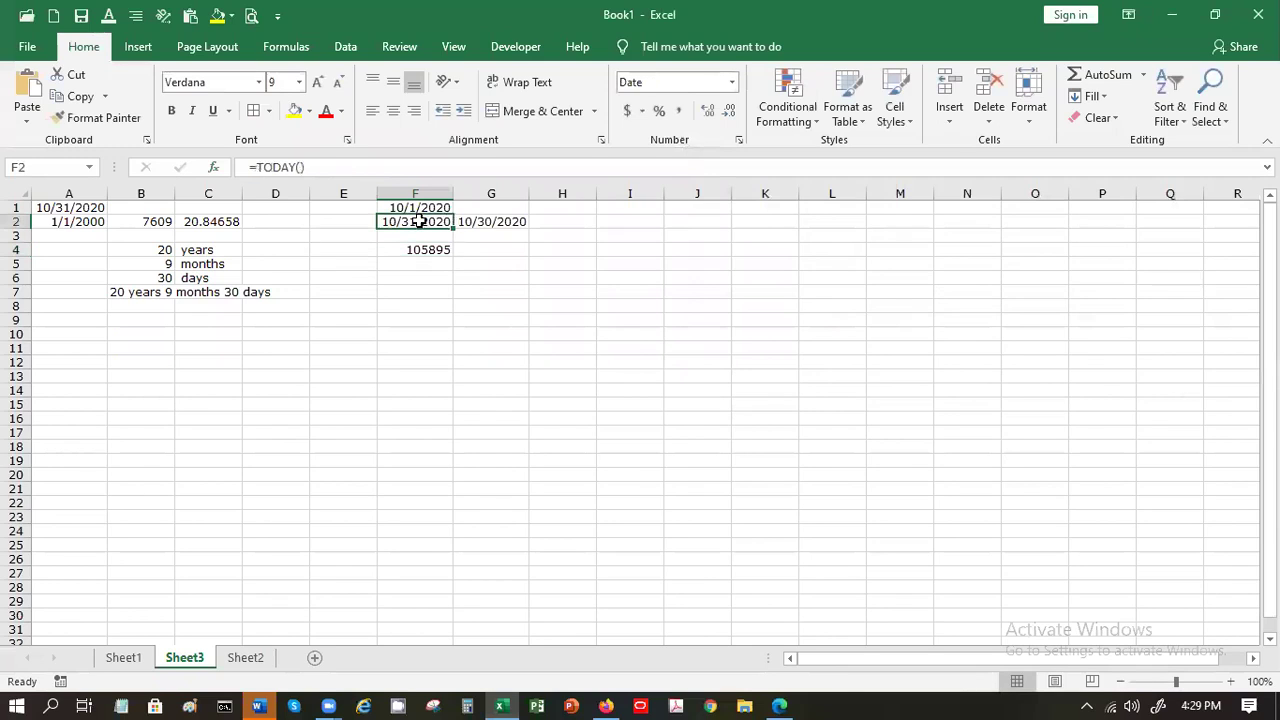
text(31)
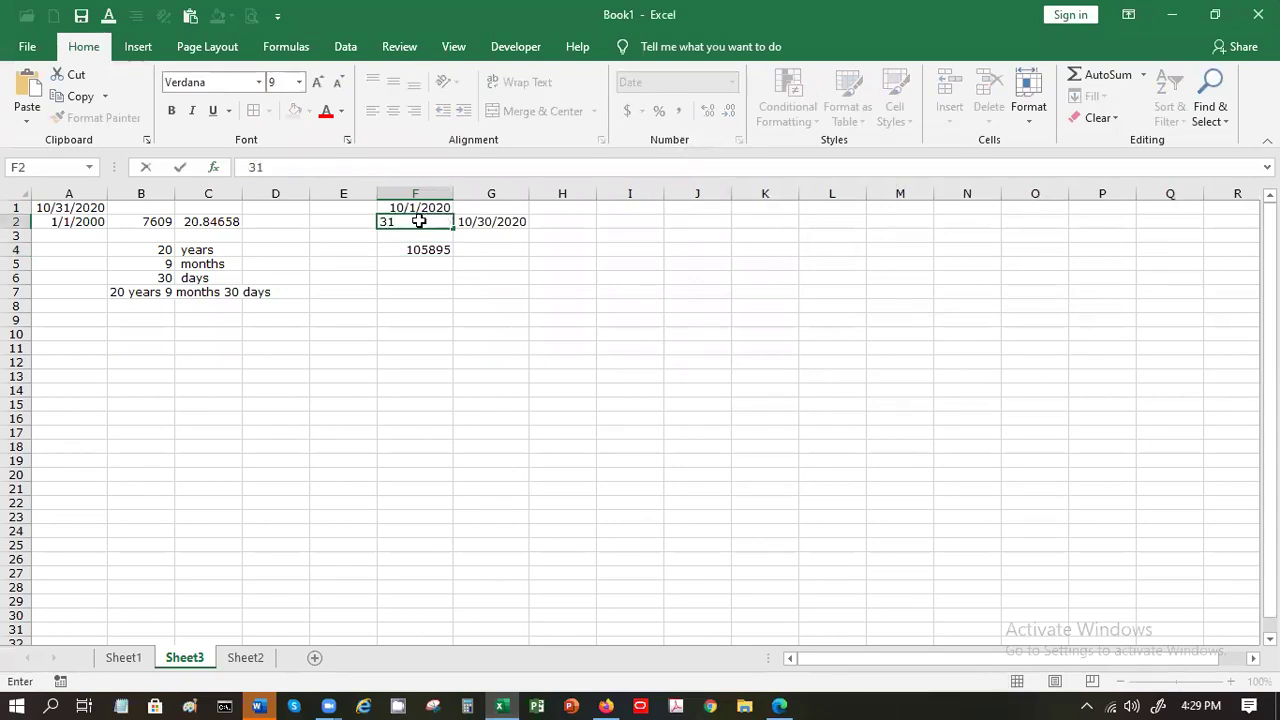
key(Return)
Step: Format the WORKDAY result in F4 as a Short Date
click(418, 221)
key(Down)
key(Down)
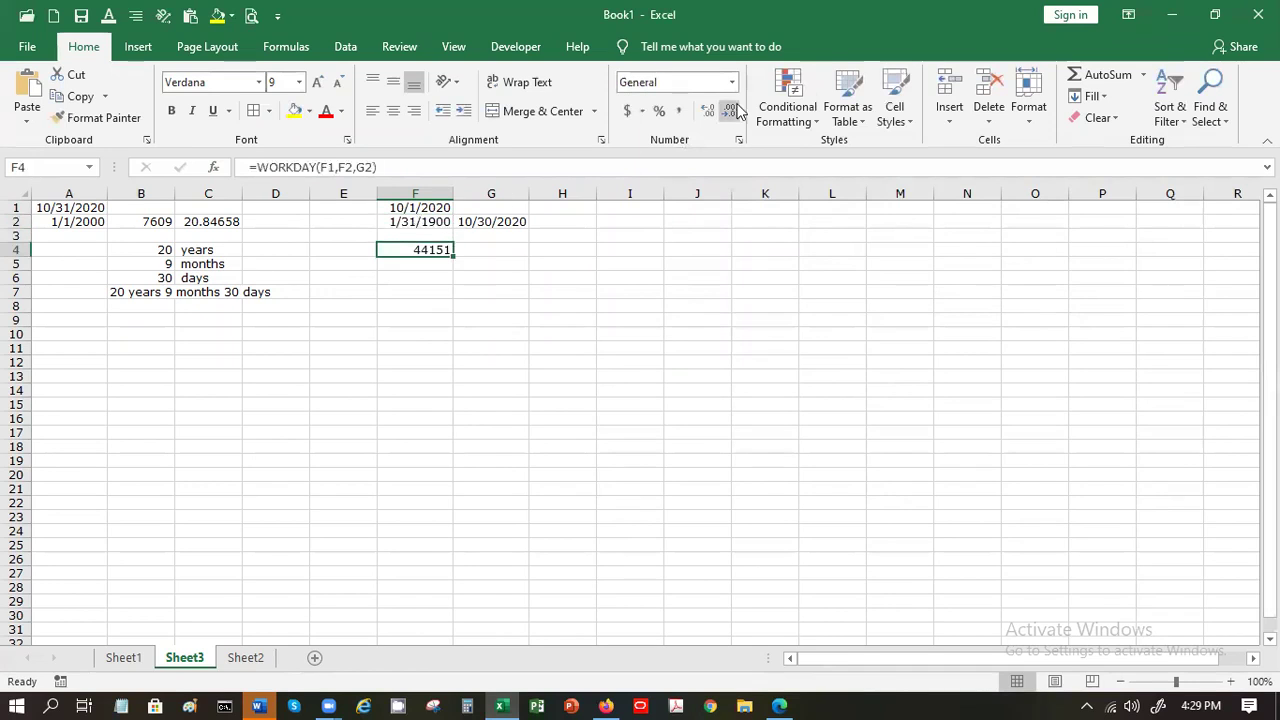
click(732, 82)
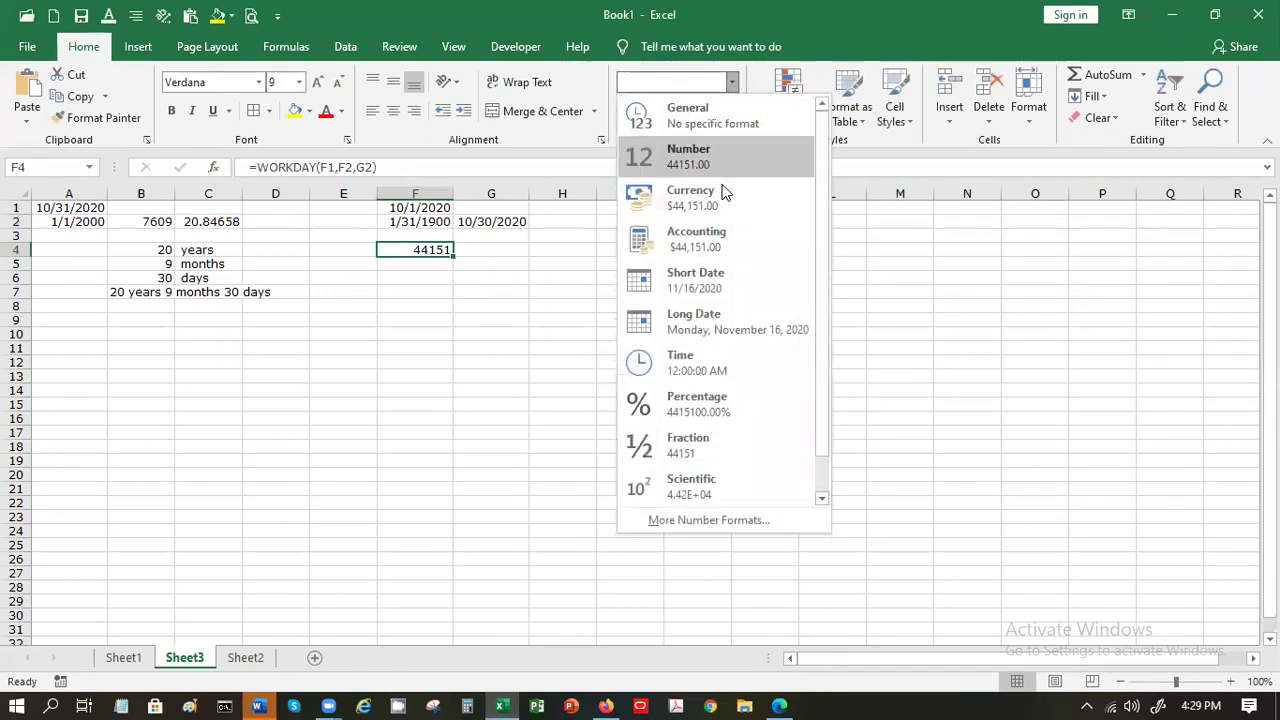
click(729, 266)
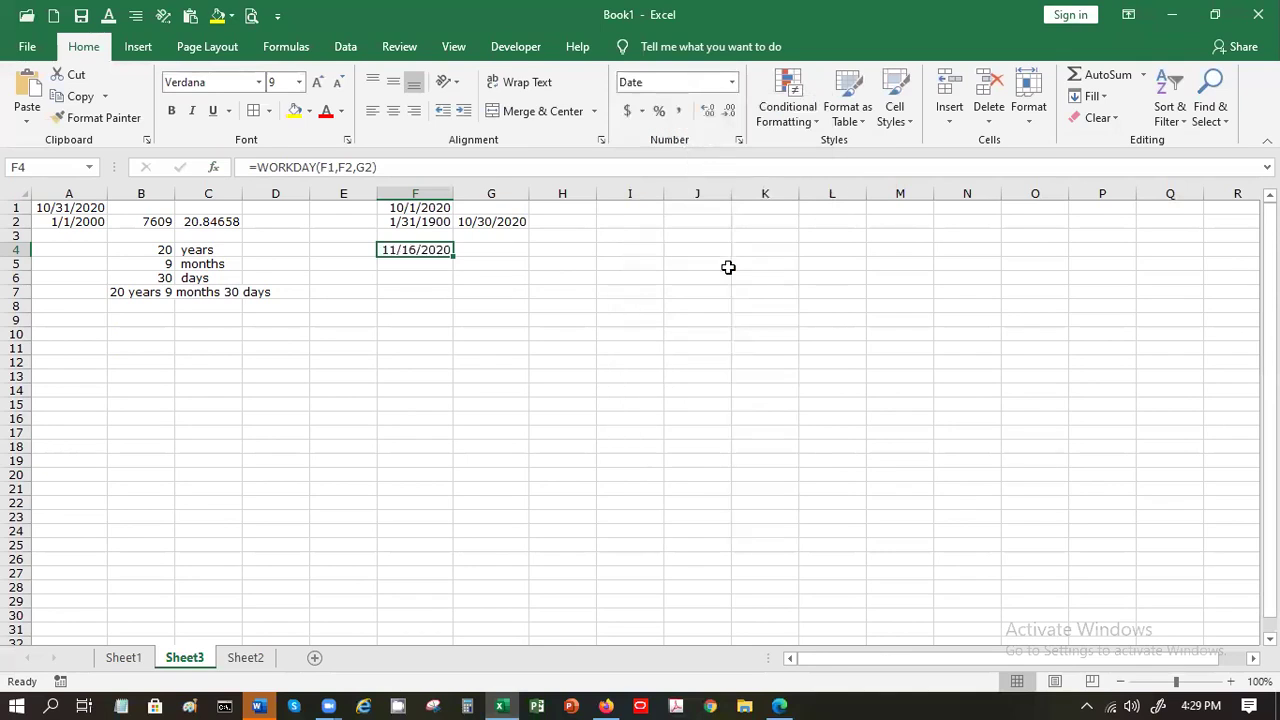
Step: Apply the Number format to the days value in F2
click(417, 221)
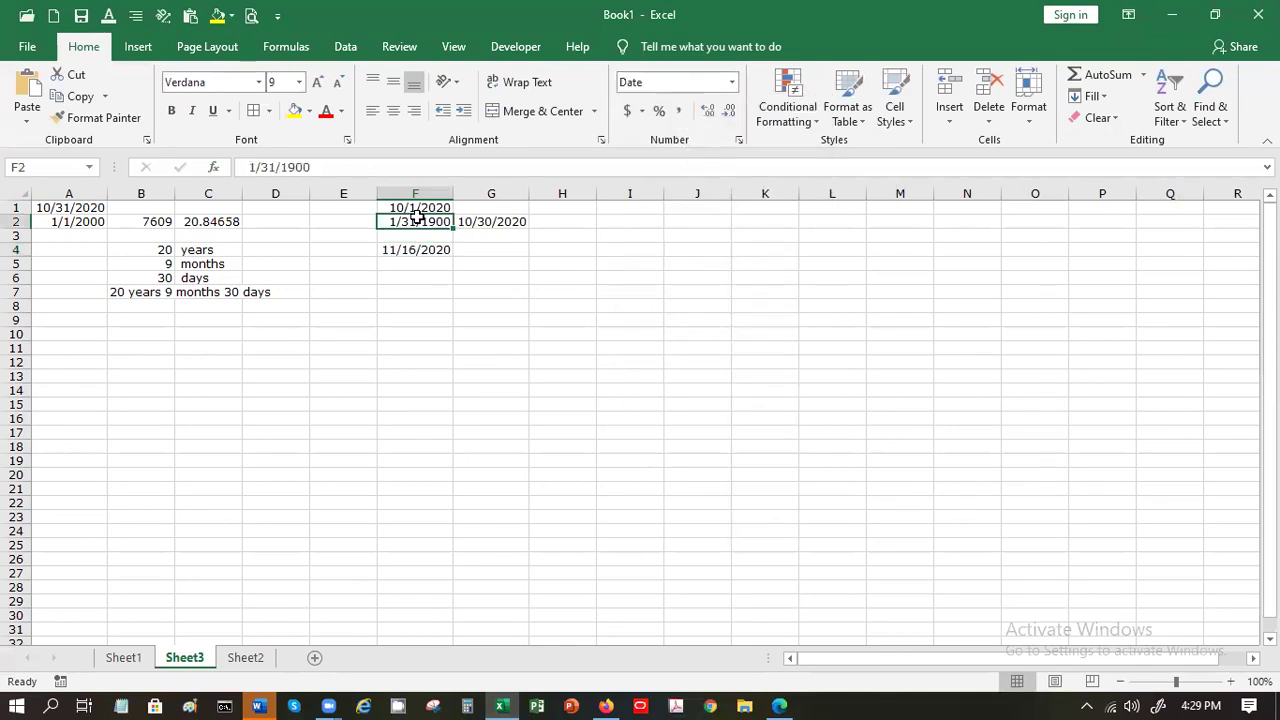
click(732, 82)
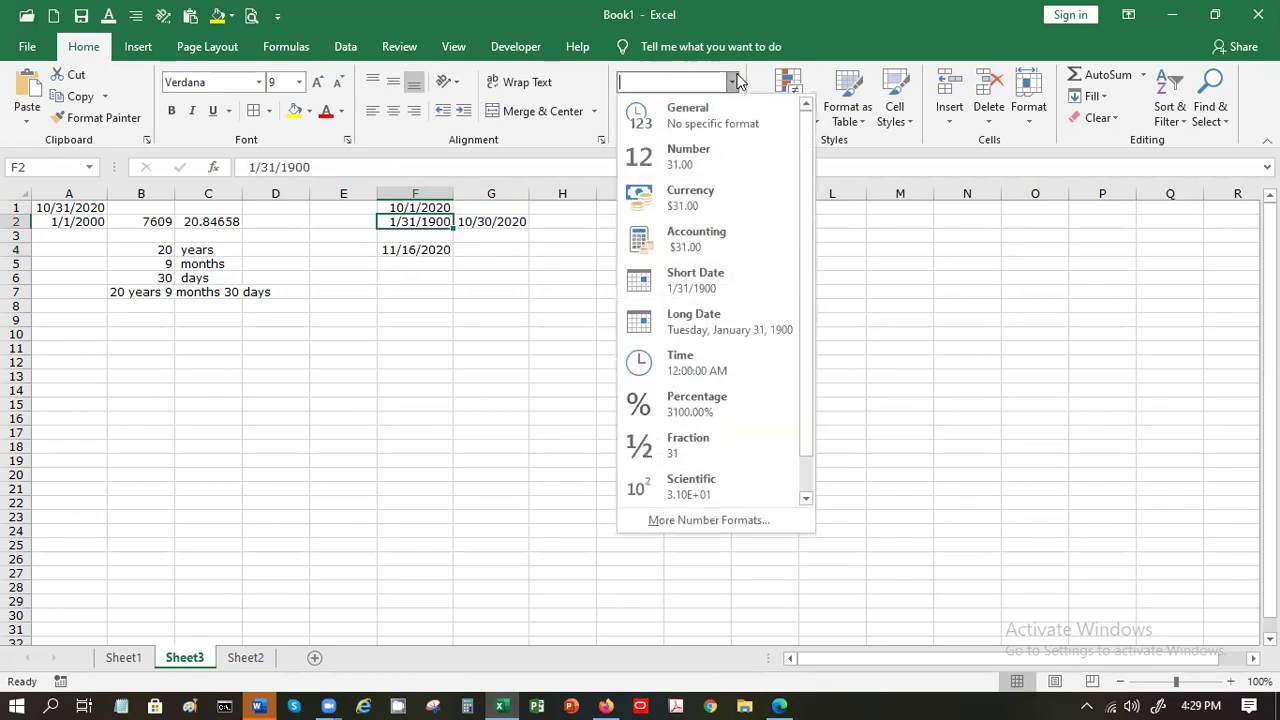
click(692, 160)
click(528, 347)
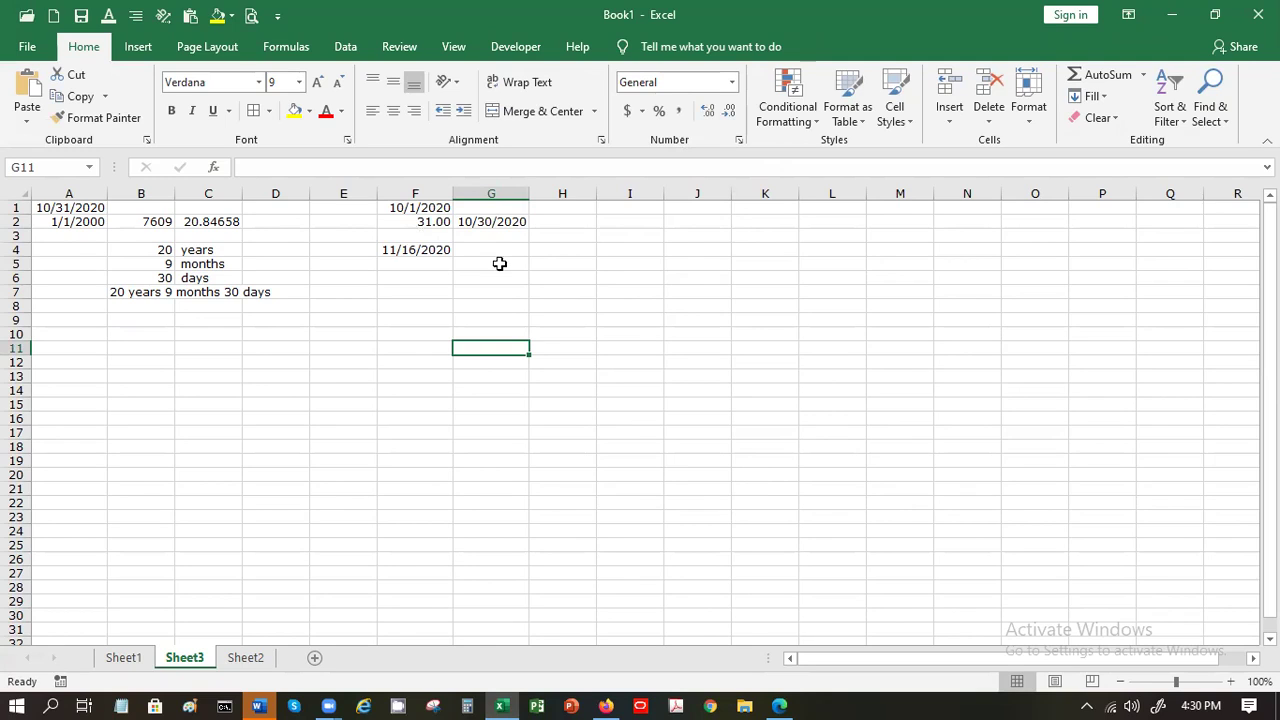
Step: Enter the start date 1/1/2020 in I1 and 200 as the number of days in I2
click(494, 247)
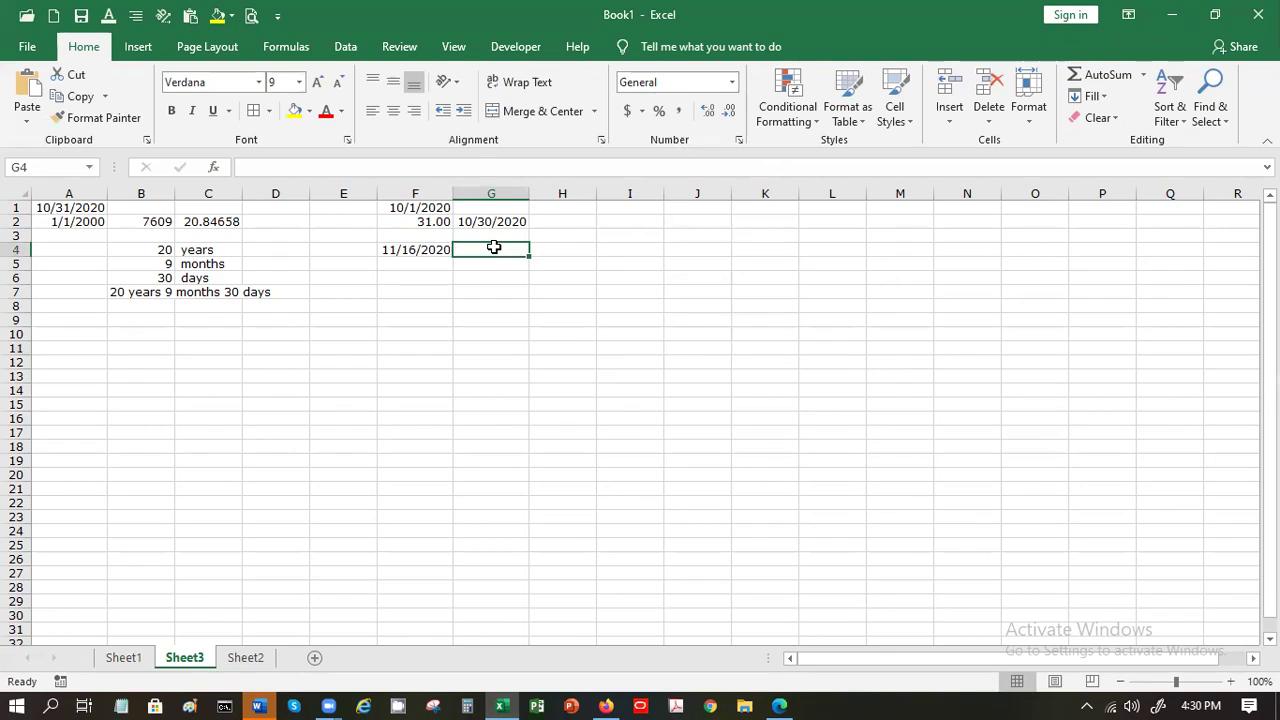
click(626, 208)
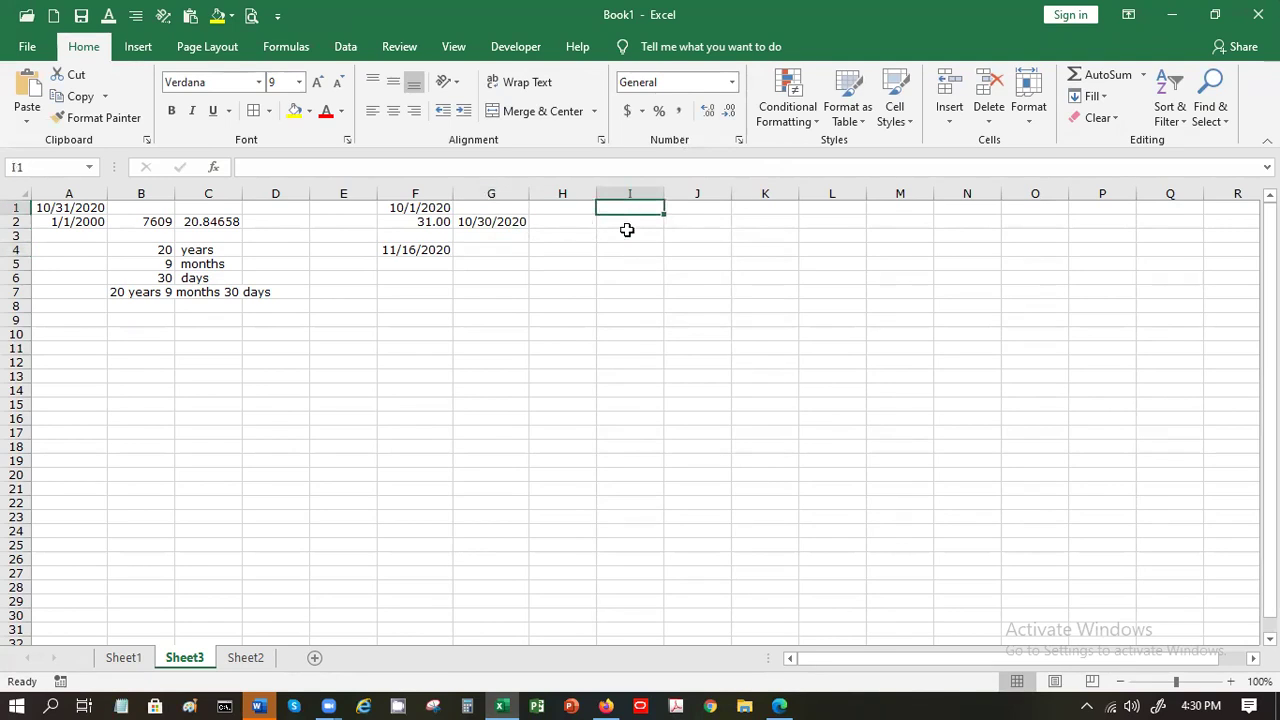
text(1/1/2020)
key(Return)
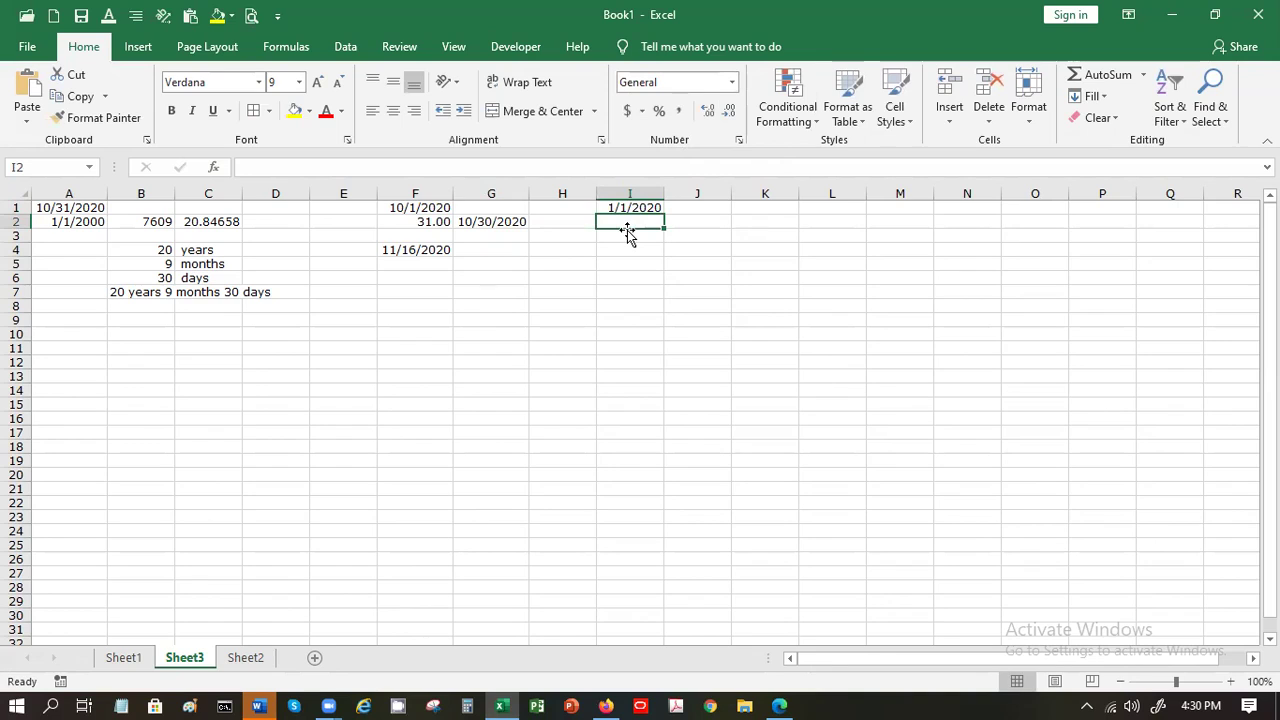
text(200)
key(Return)
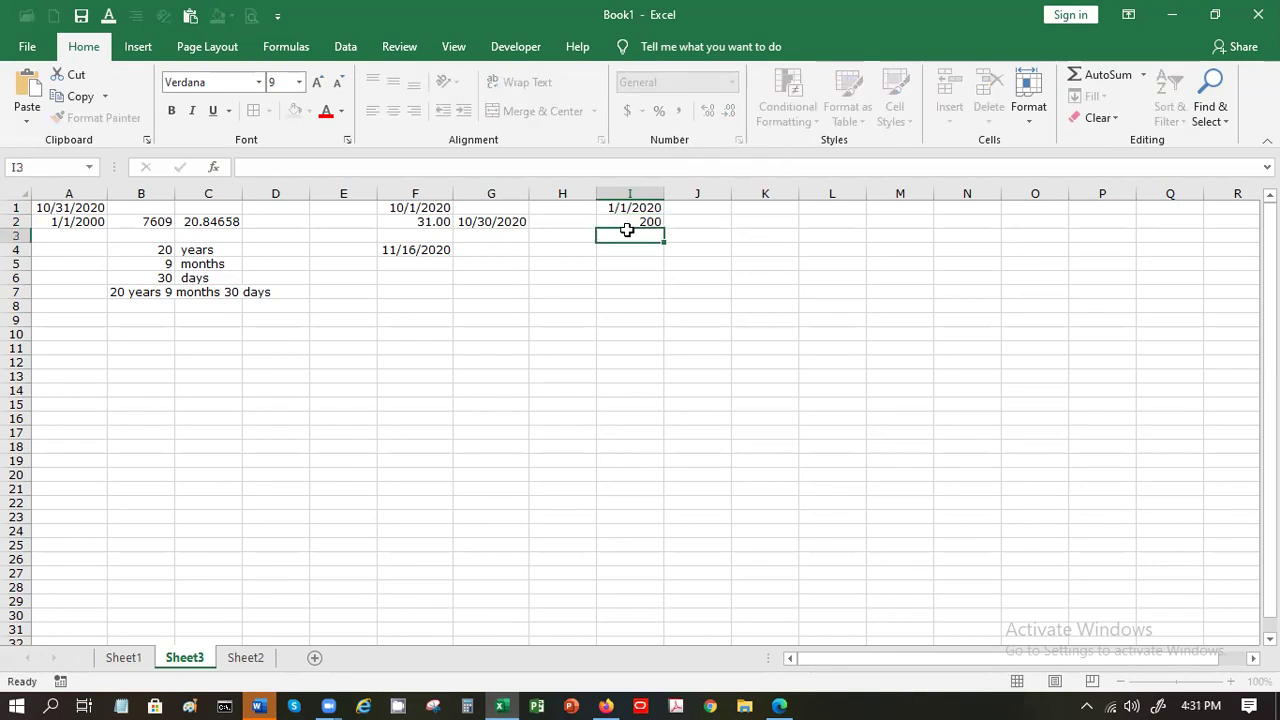
Step: Enter a WORKDAY formula in I4 using the start date in I1 and the number of days in I2
key(Return)
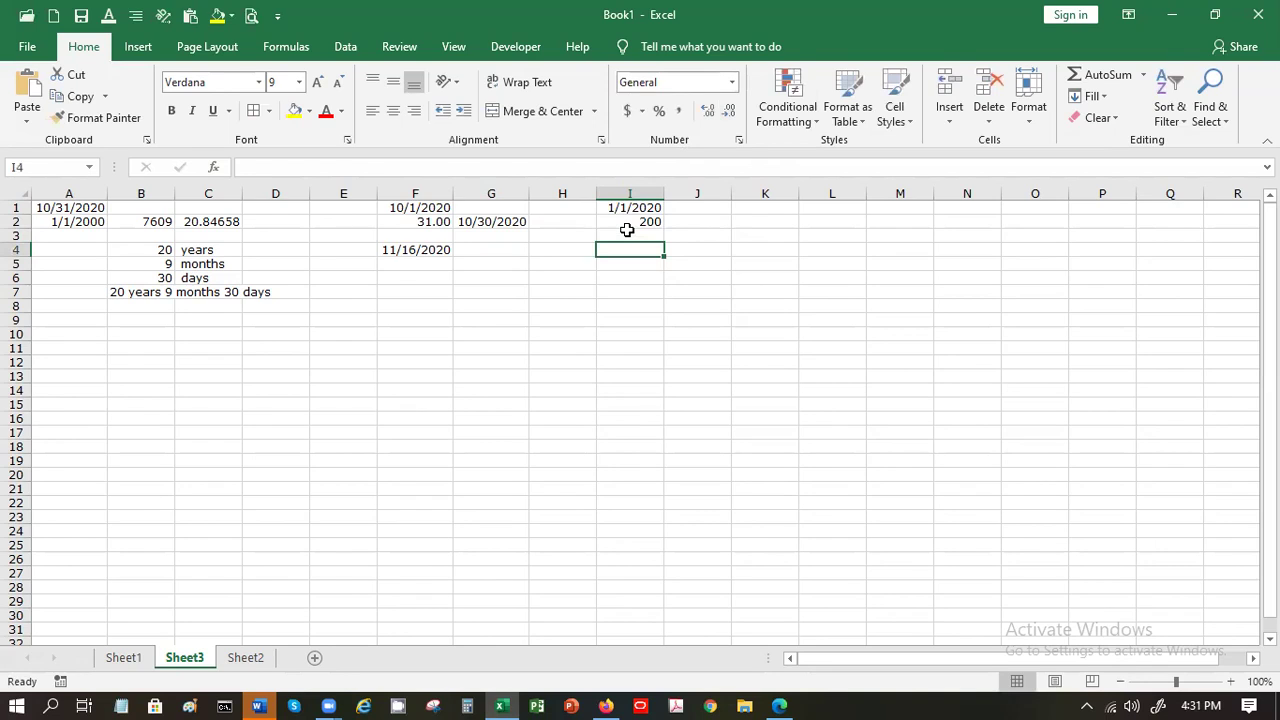
text(=wo)
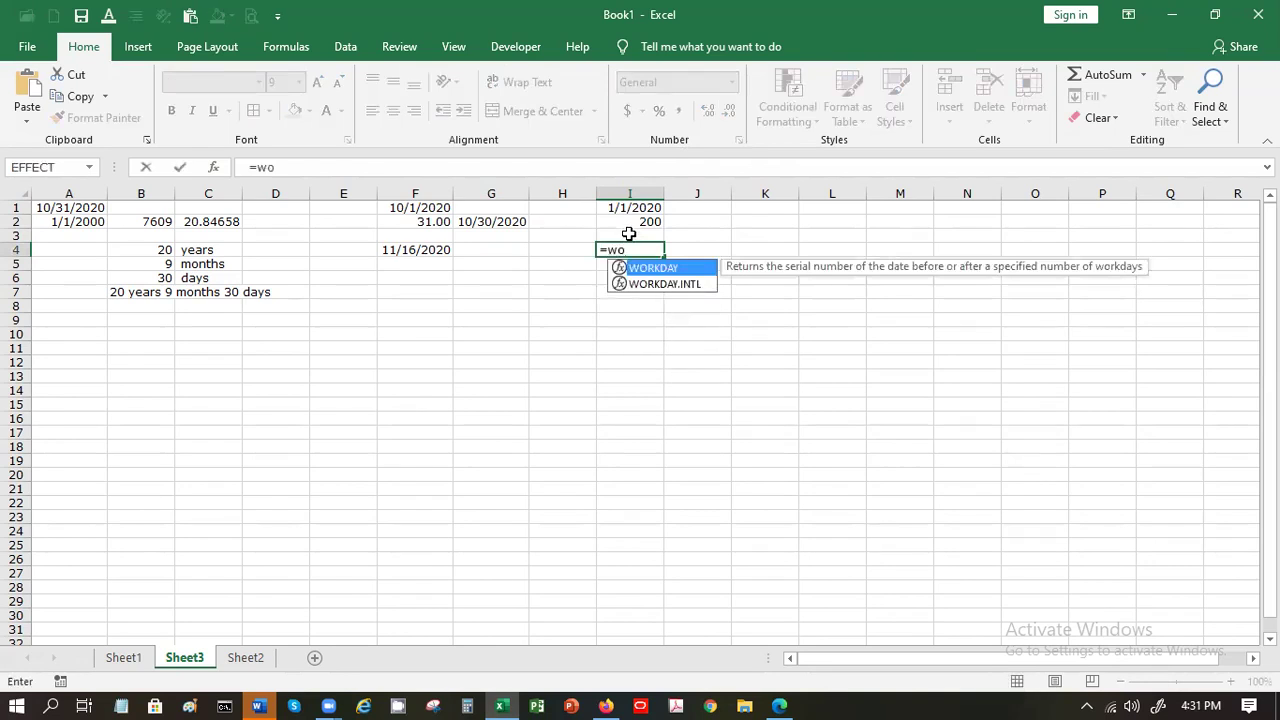
double_click(650, 270)
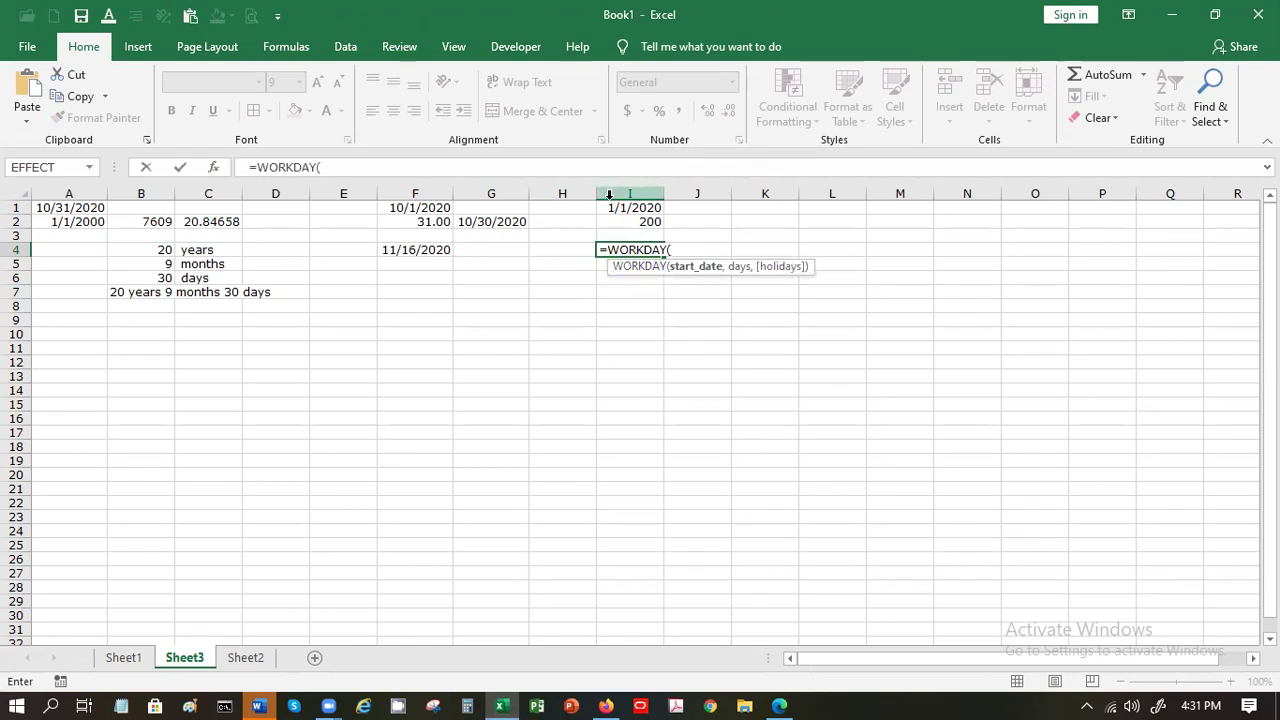
click(614, 207)
text(,)
click(625, 221)
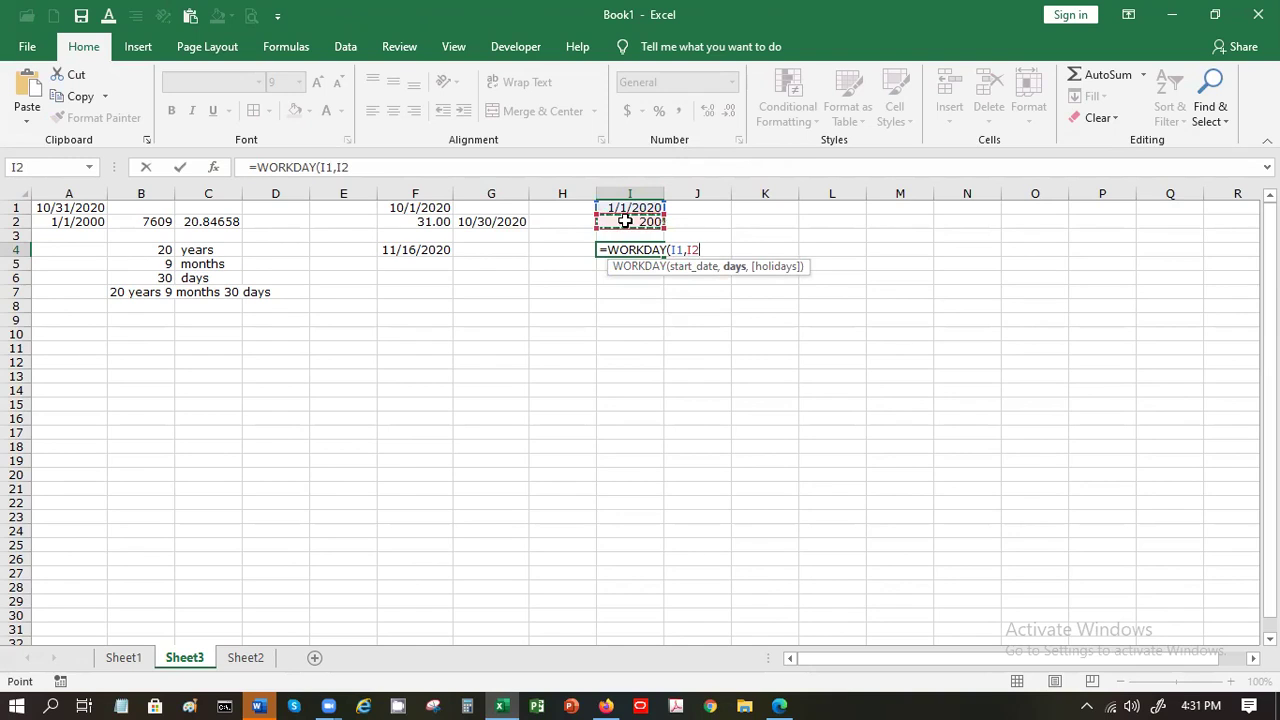
key(Return)
Step: Format the WORKDAY result in I4 as a Short Date
key(Up)
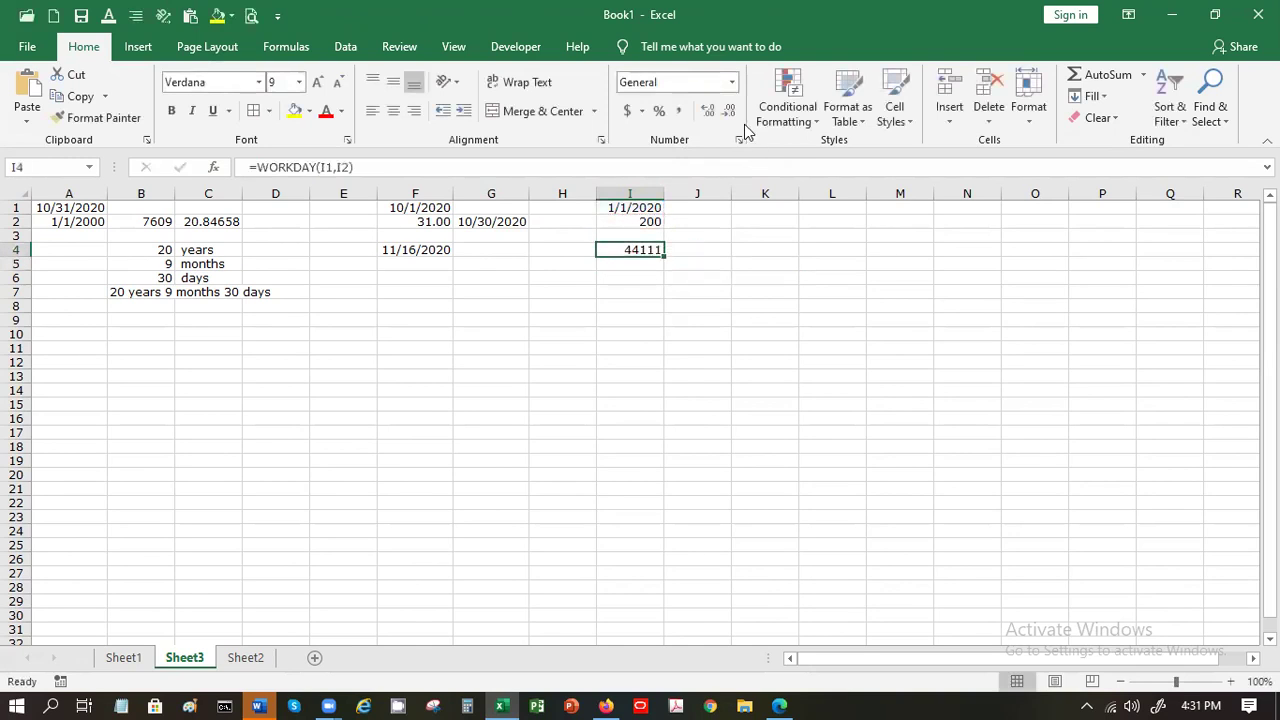
click(732, 82)
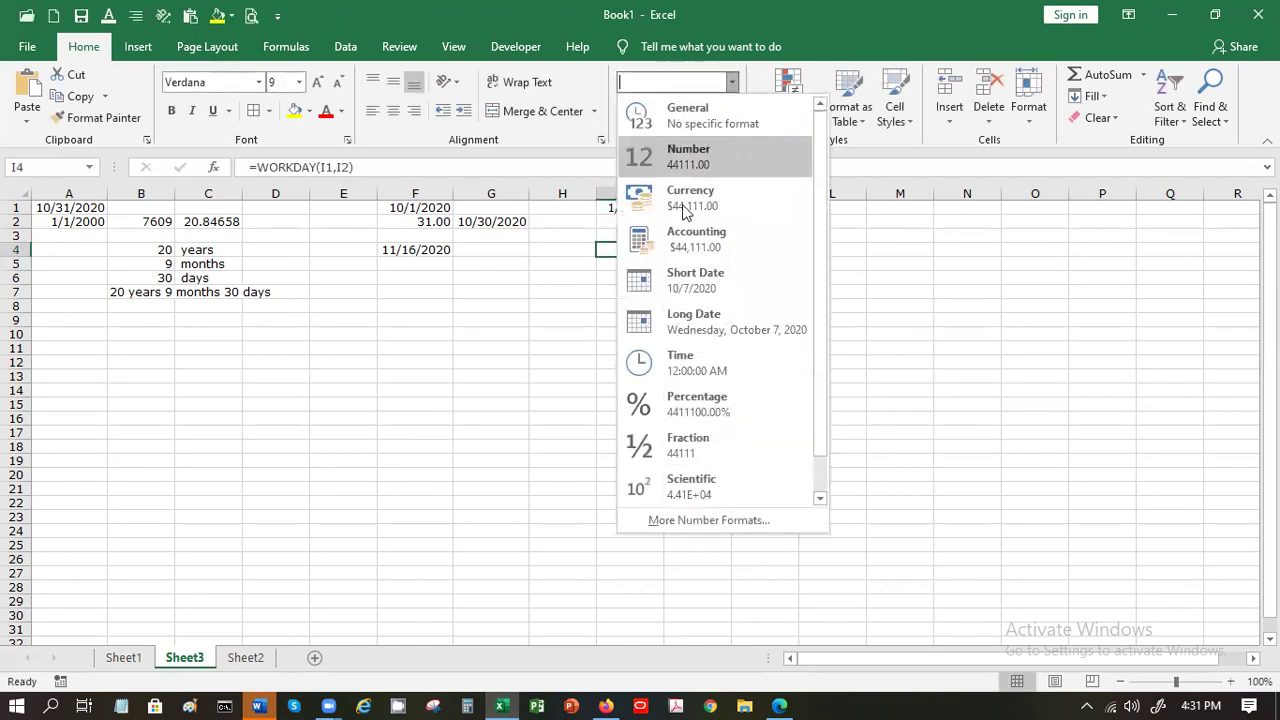
click(685, 280)
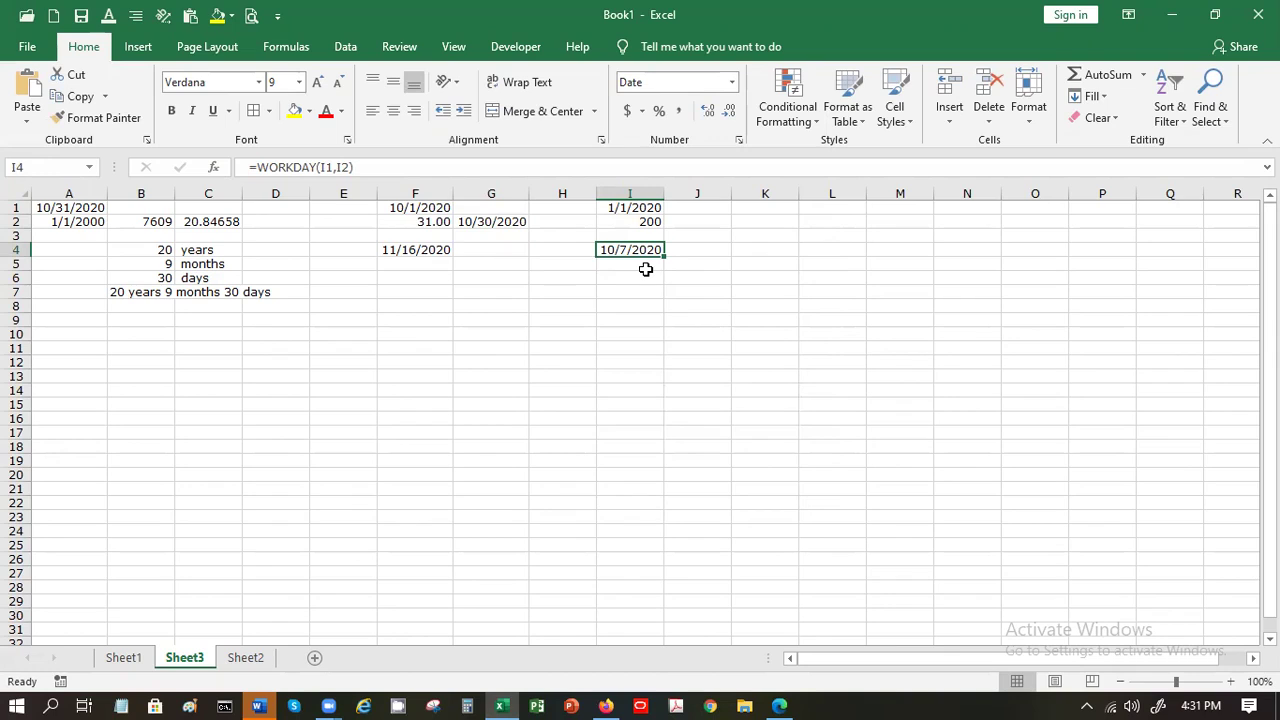
Step: Enter the first holiday date, 1/26/2020, in J2 beside the number of days
click(681, 222)
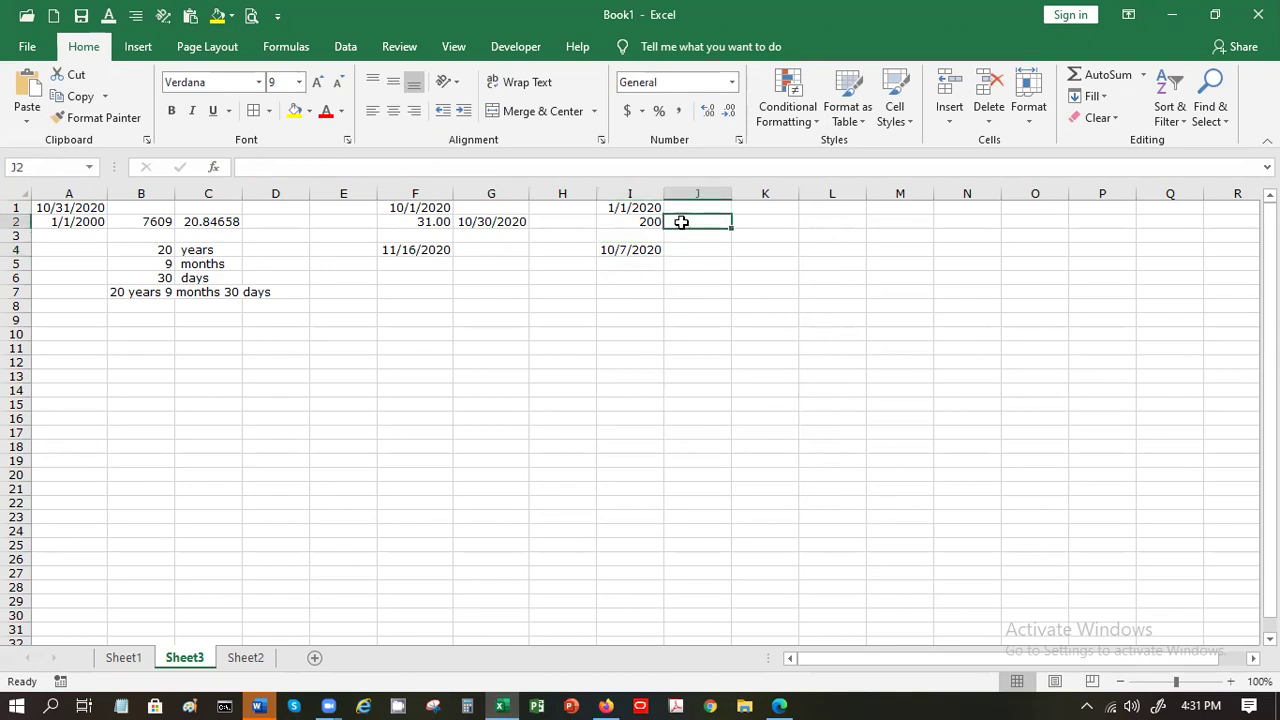
text(26)
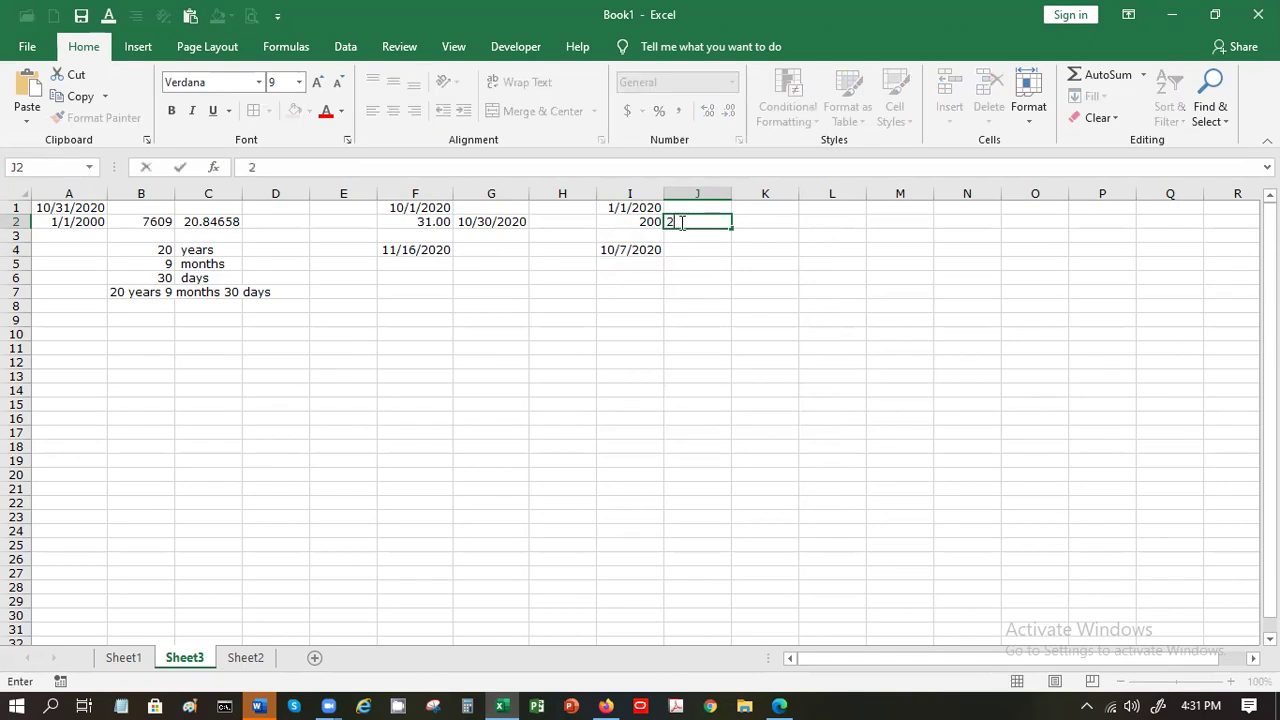
key(BackSpace)
key(BackSpace)
text(1/26)
key(BackSpace)
text(6)
key(BackSpace)
text(6/2020)
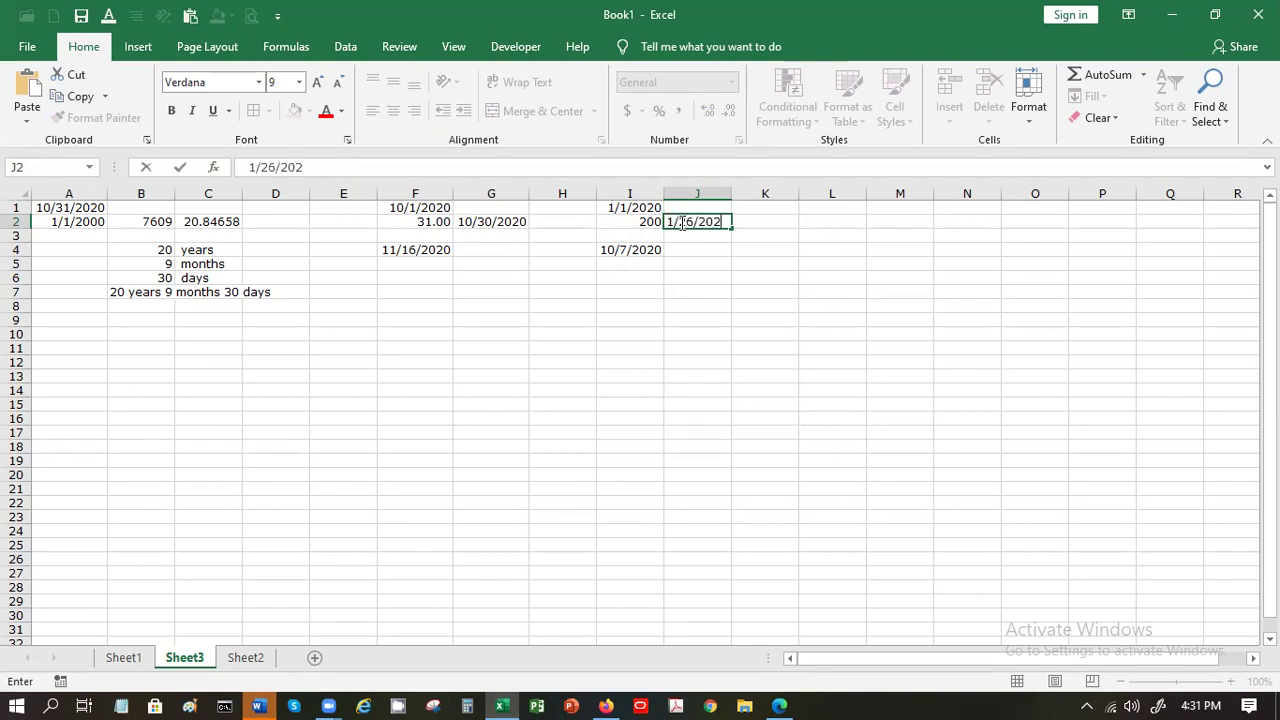
key(Tab)
Step: Enter two more holiday dates, 8/15/2020 in K2 and 10/30/2020 in L2
text(1)
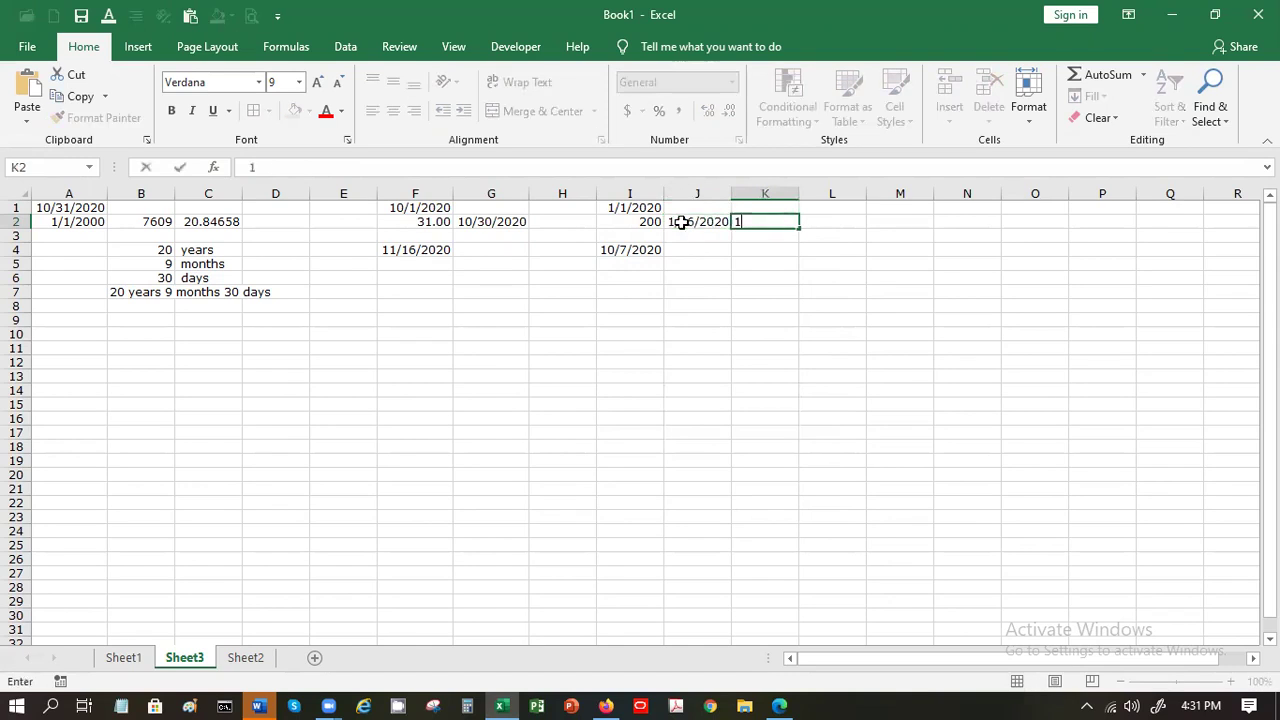
key(BackSpace)
text(9)
key(BackSpace)
text(8)
text(/14)
key(BackSpace)
text(5/2020)
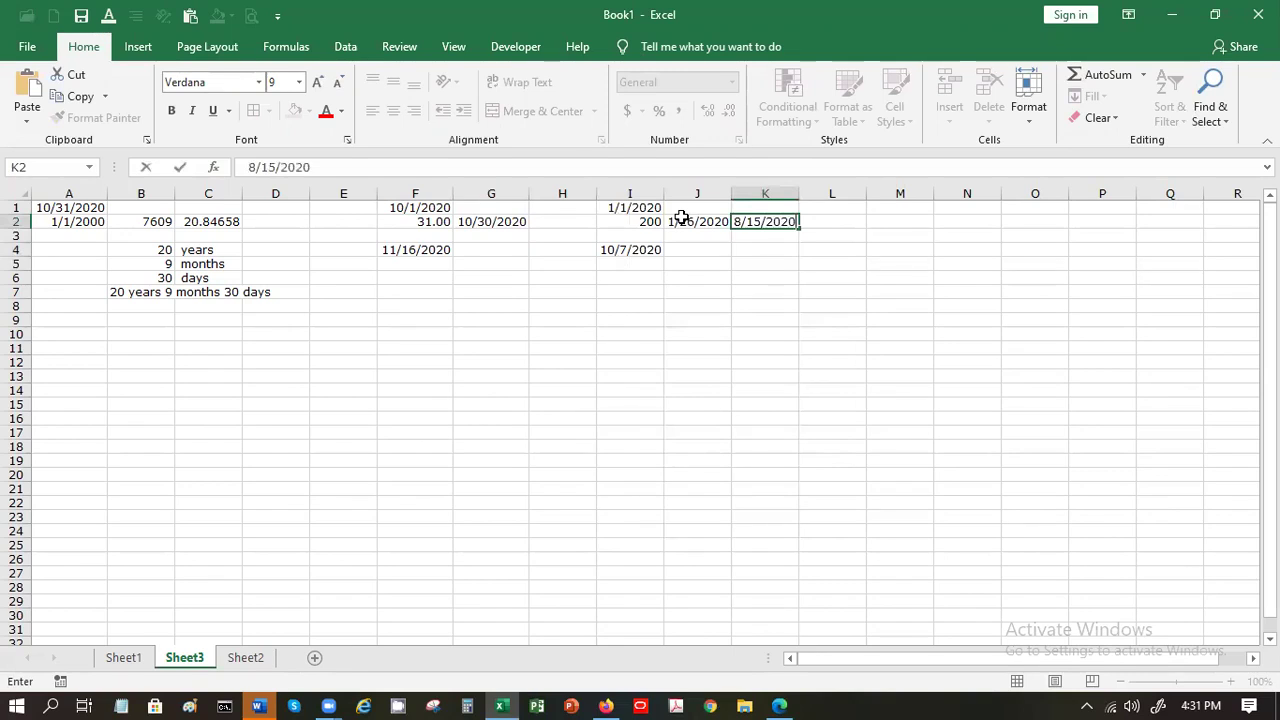
key(Tab)
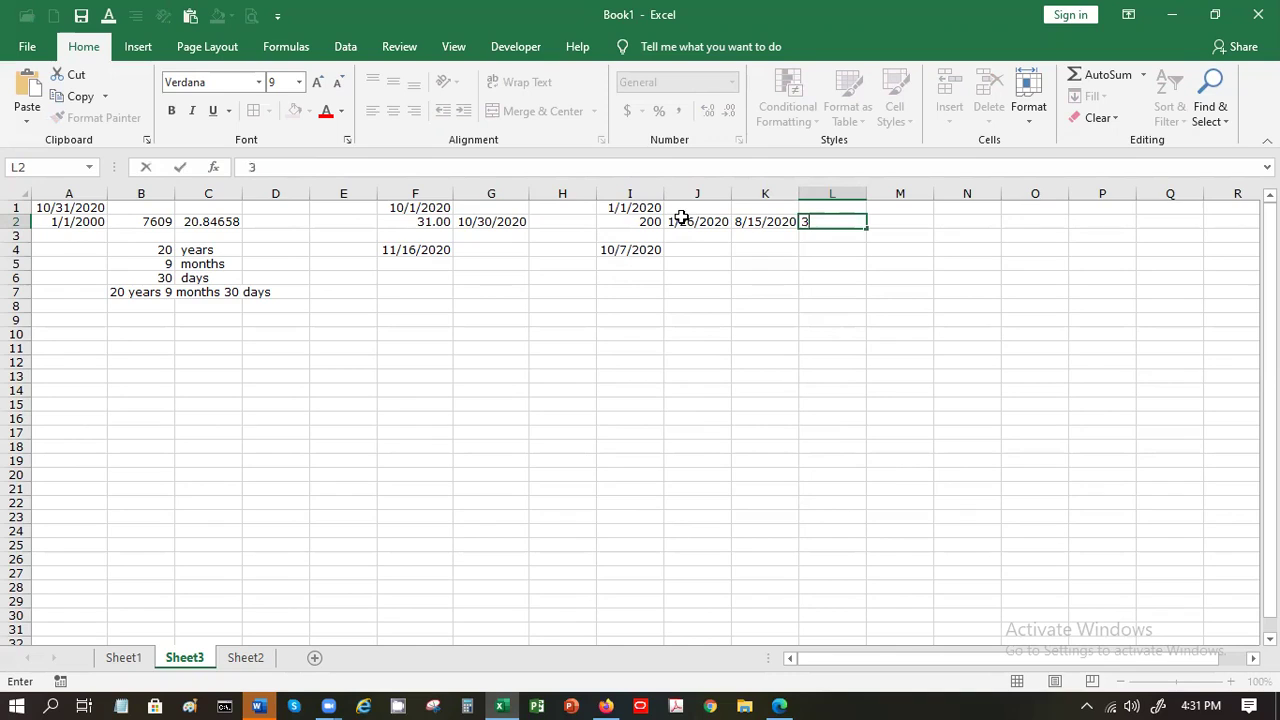
text(0/30/2020)
key(Tab)
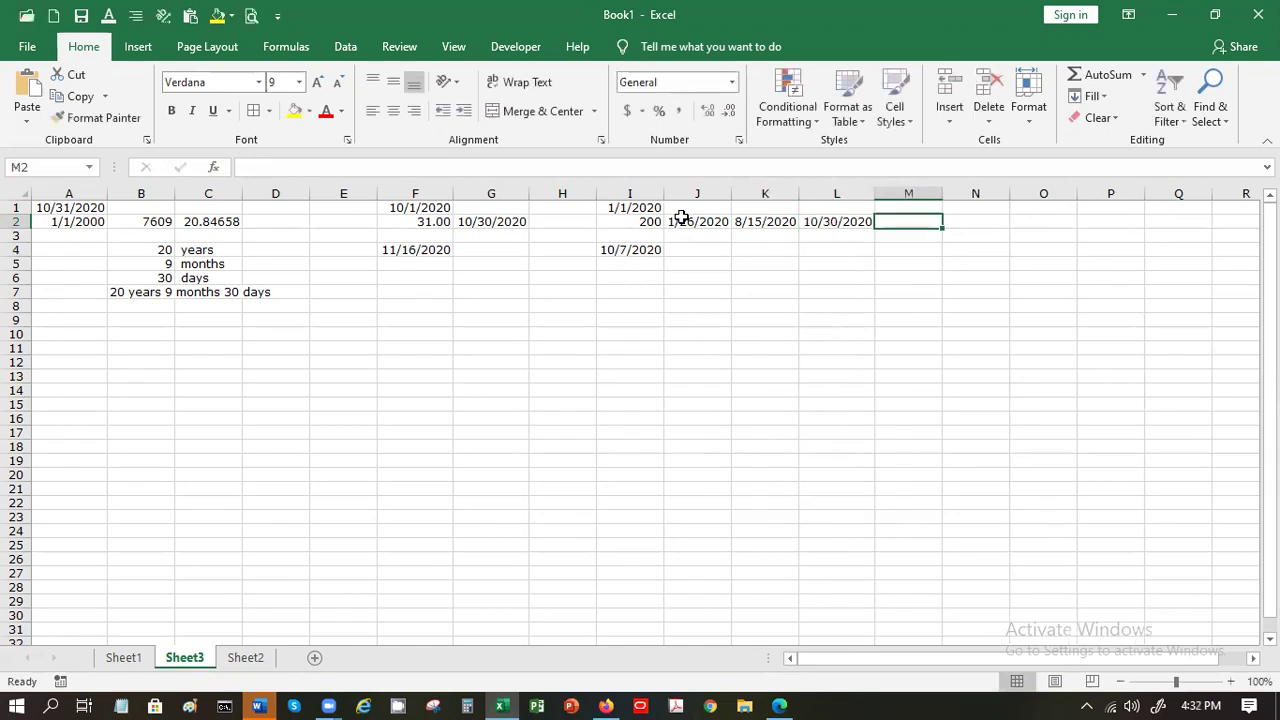
Step: Add the range J2:L2 as the holidays argument of the WORKDAY formula in I4
key(Down)
key(Down)
key(Left)
key(Left)
key(Left)
key(Left)
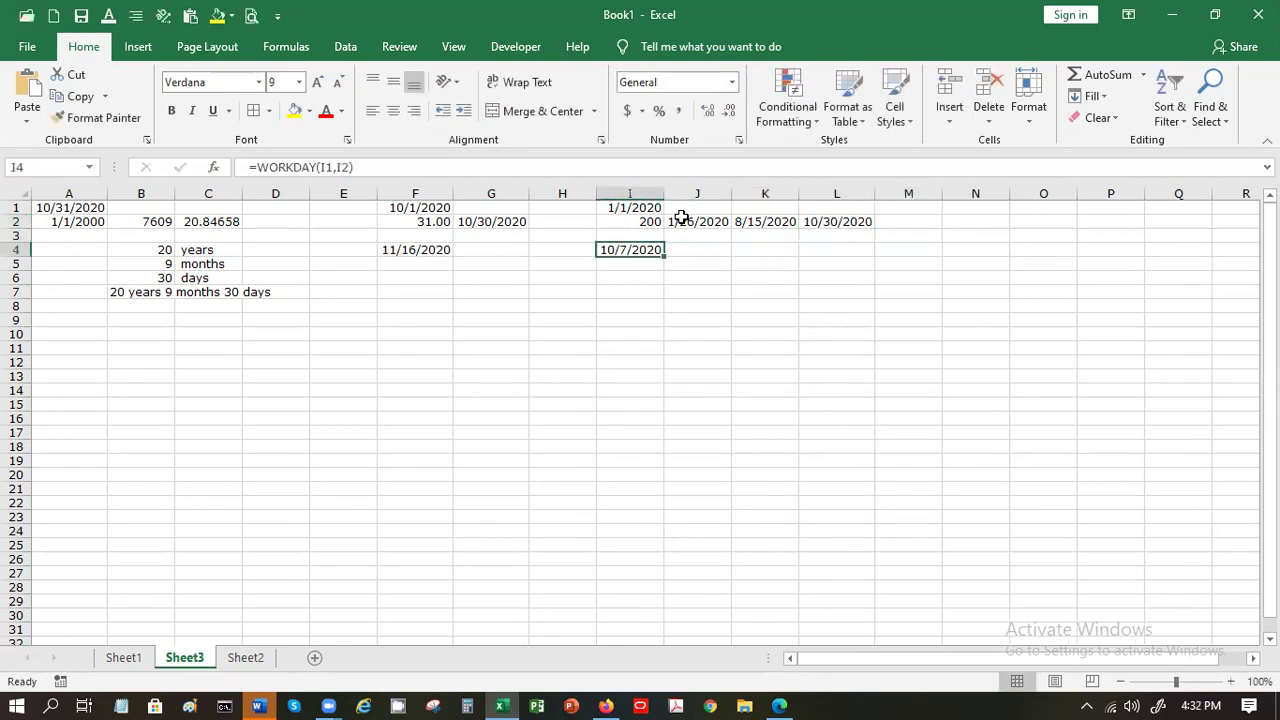
click(349, 168)
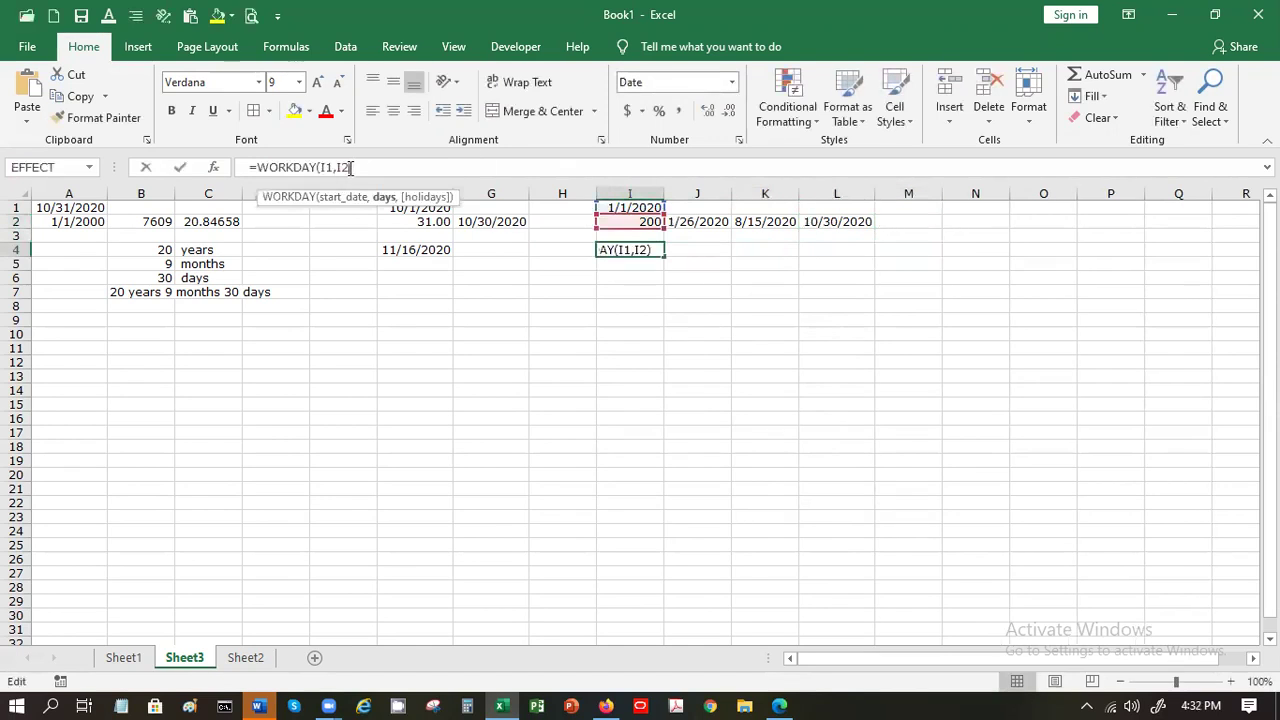
text(,)
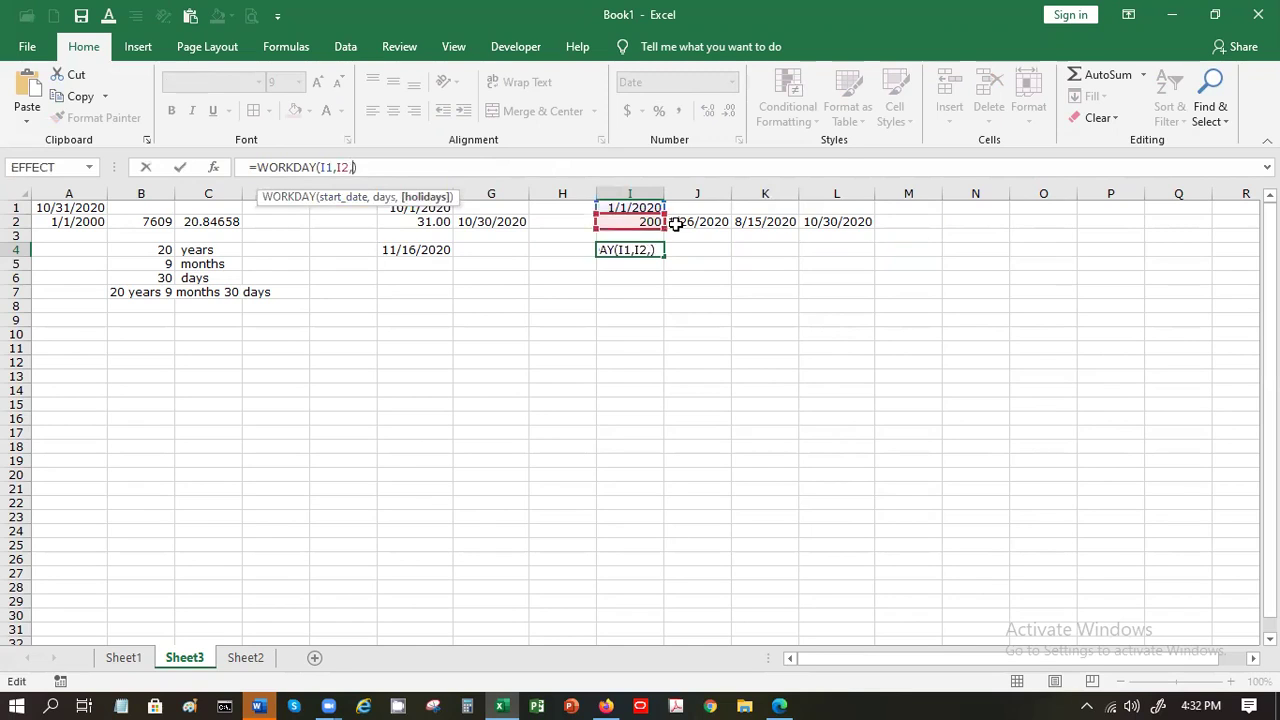
drag(680, 221, 826, 224)
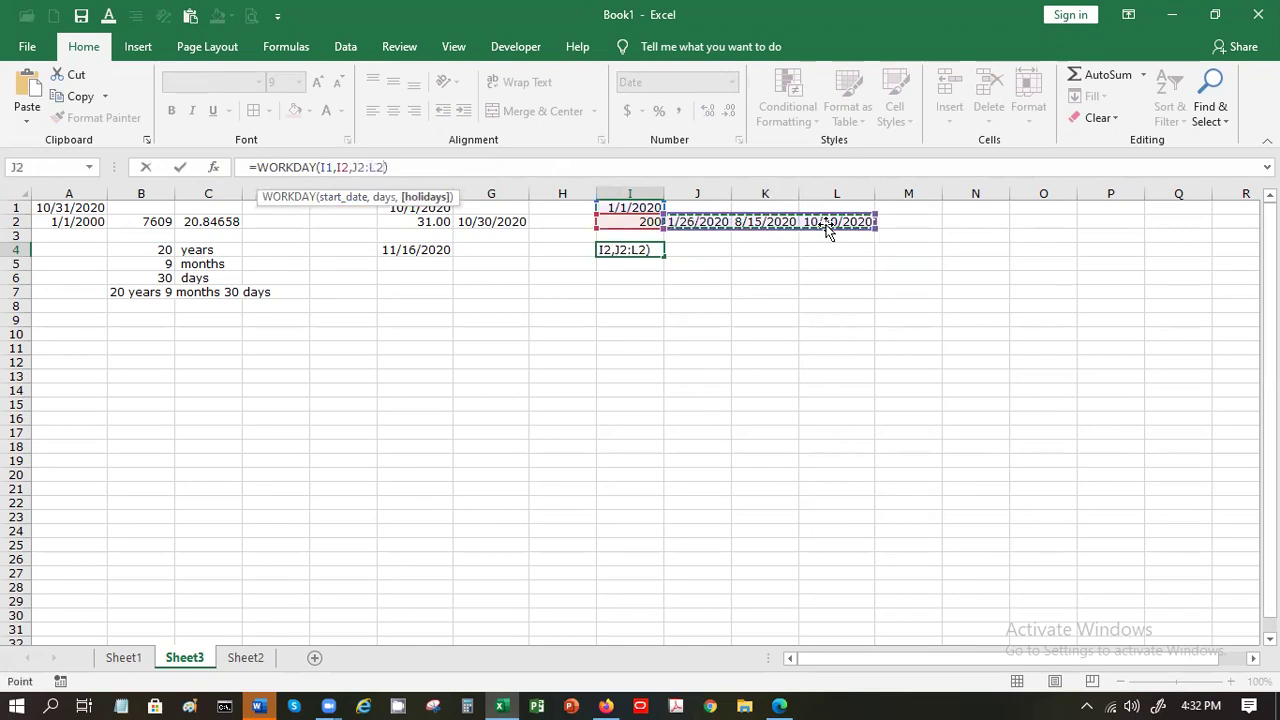
key(Return)
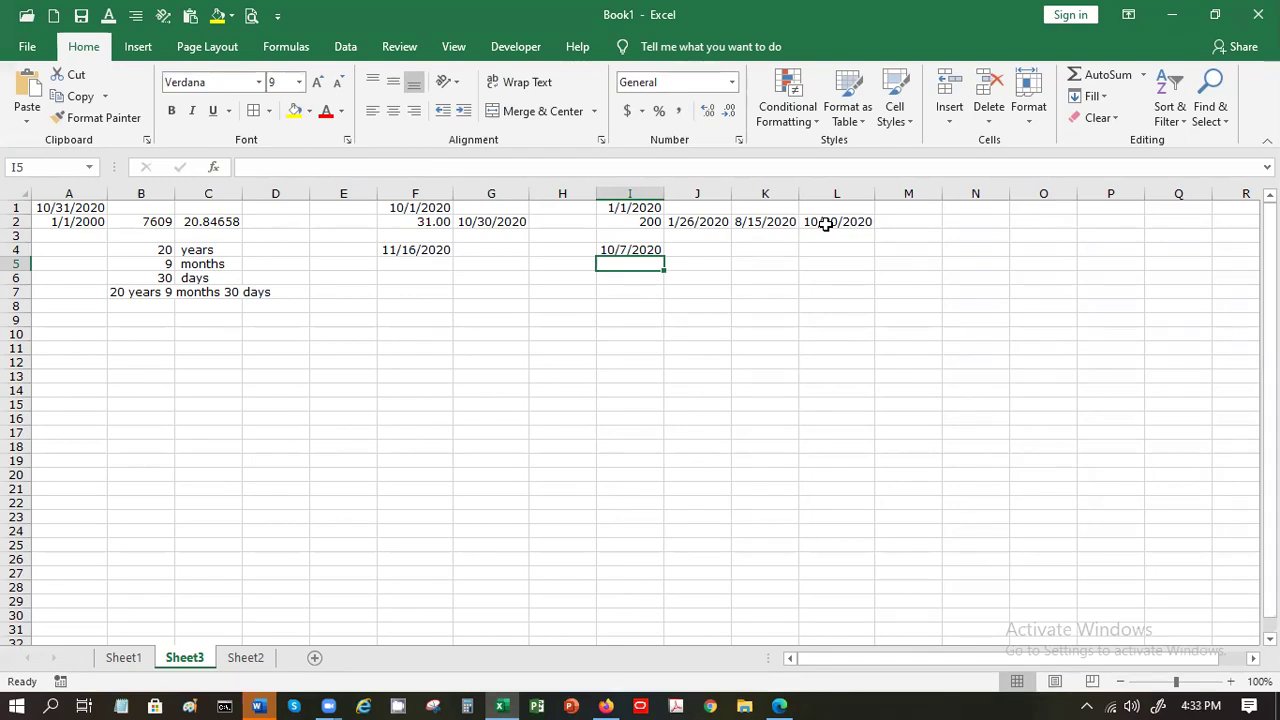
Step: Enter a WORKDAY.INTL formula in I5 with start date I1, days I2, weekend option 7 (Friday, Saturday) and holidays J2:L2
text(=)
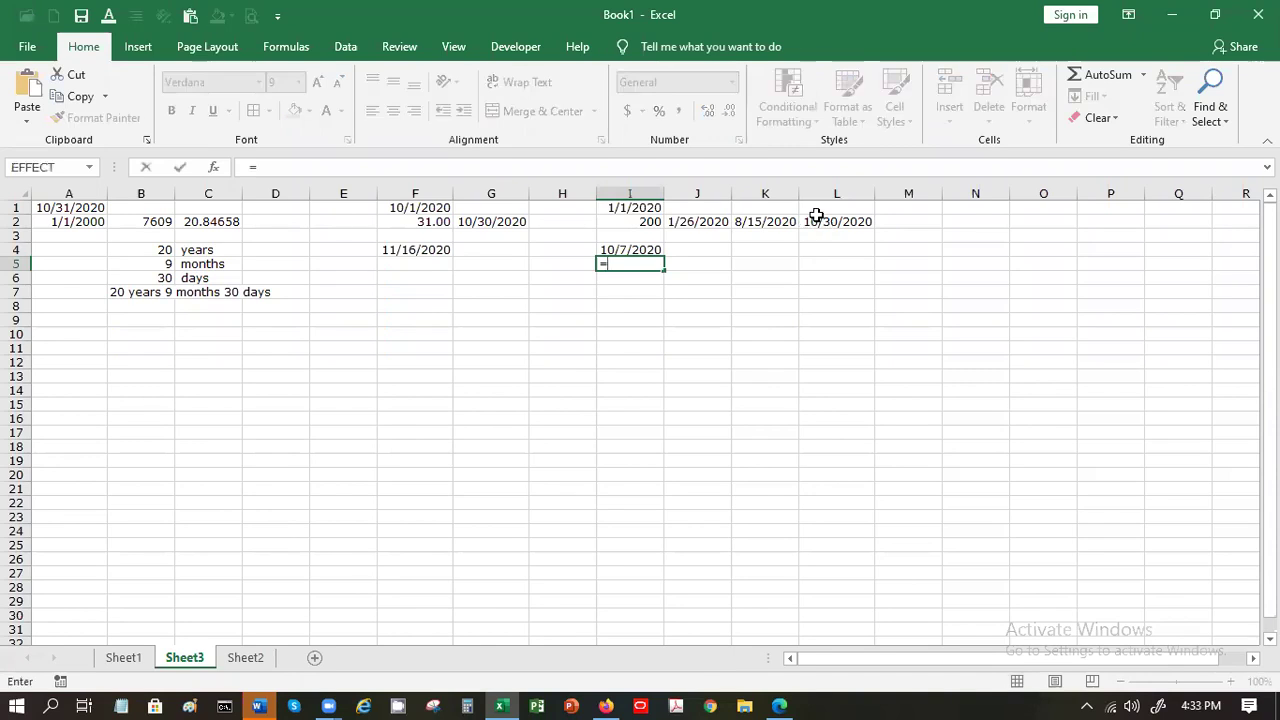
text(wo)
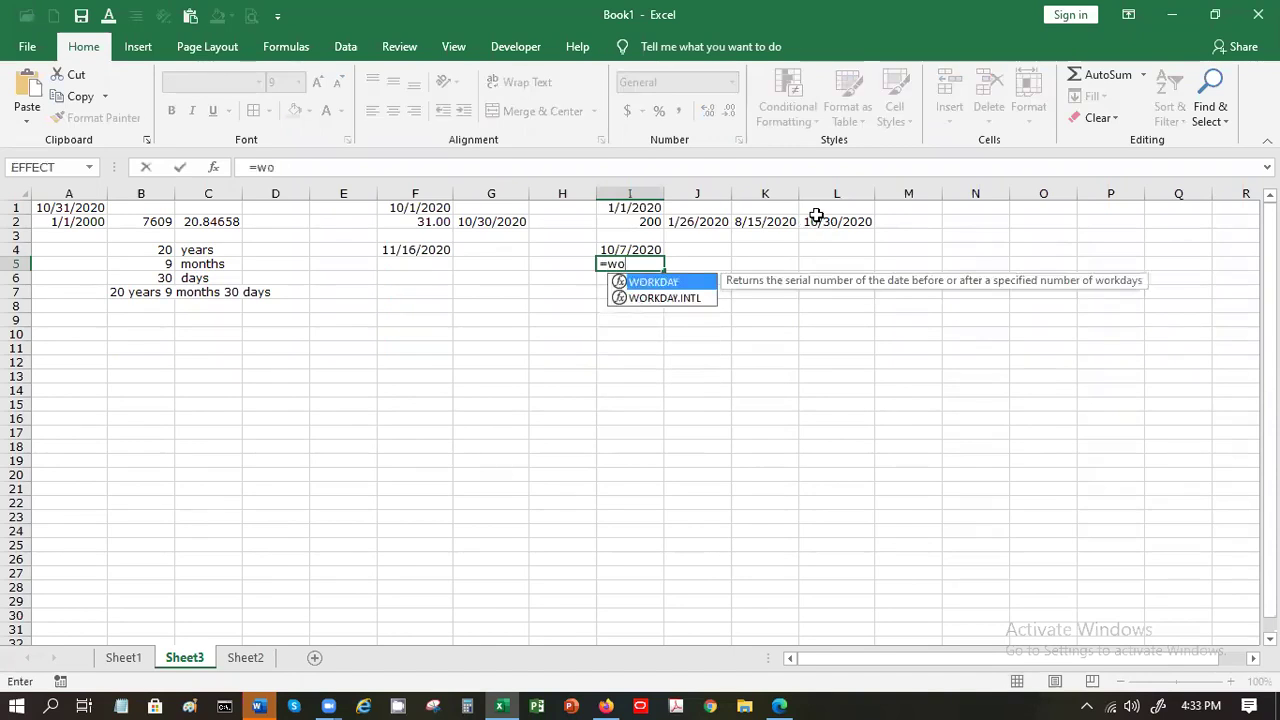
click(697, 306)
double_click(695, 299)
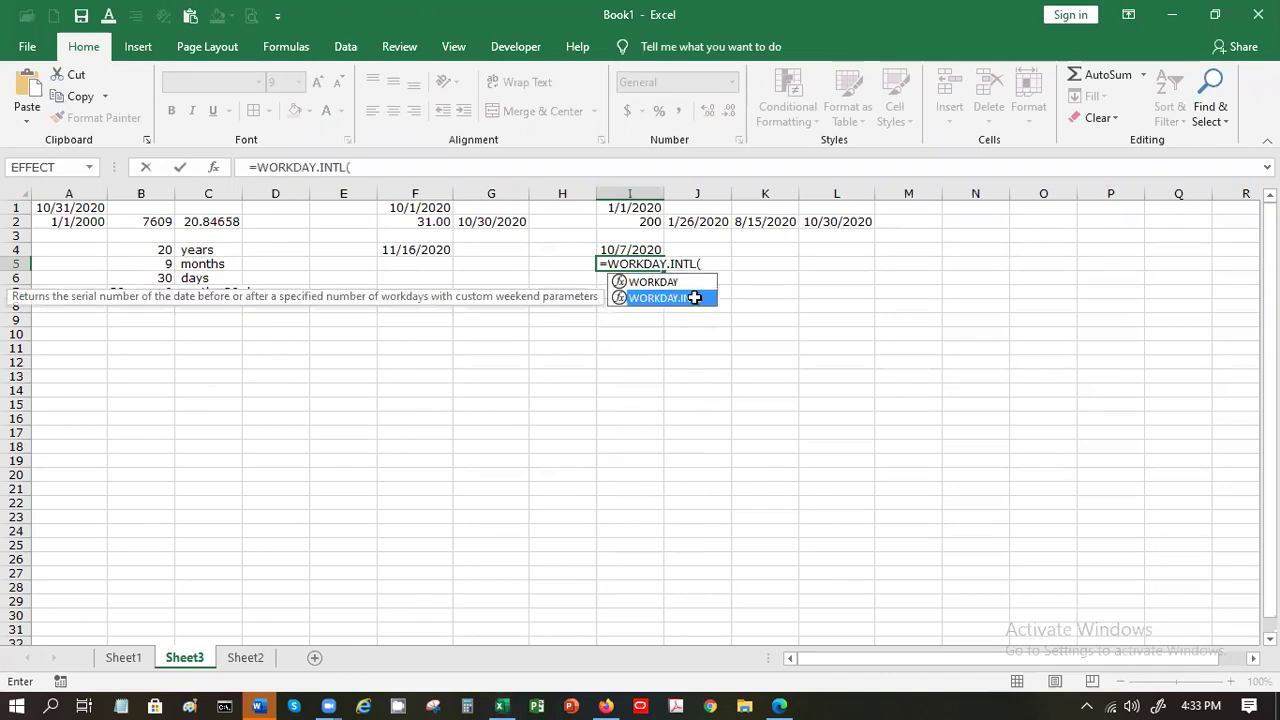
click(640, 209)
text(,)
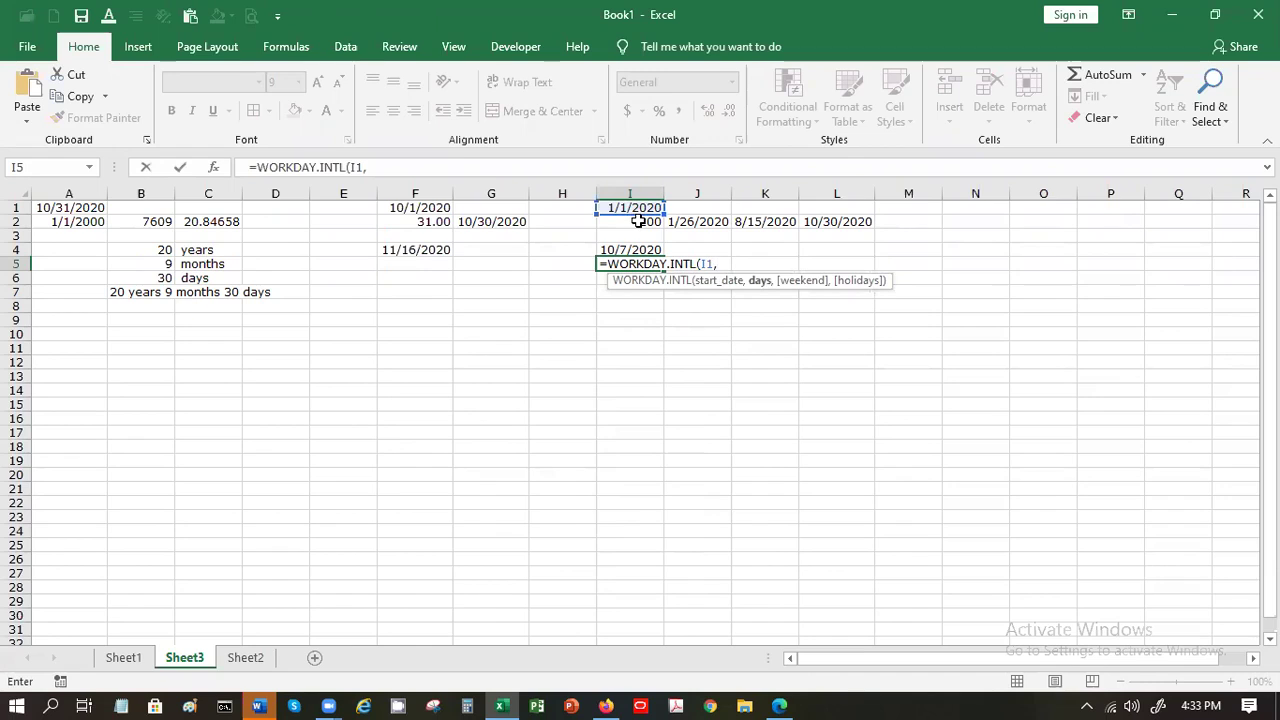
click(638, 221)
text(,)
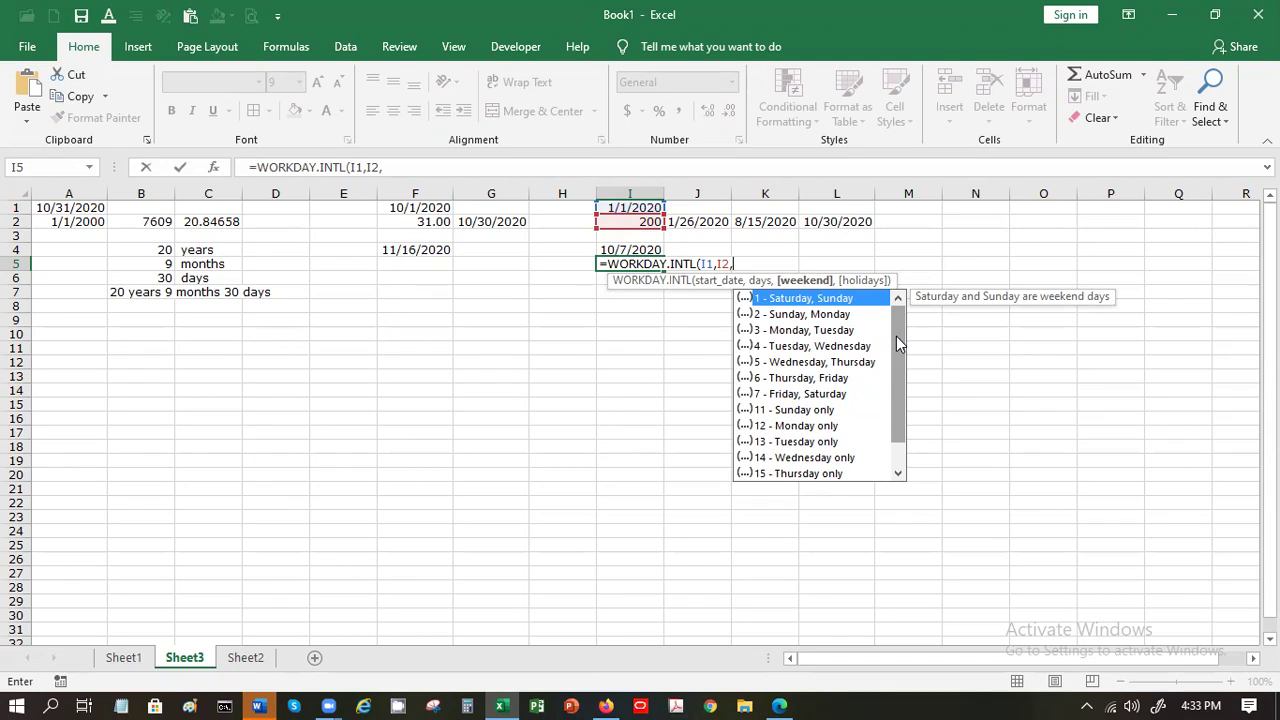
click(818, 396)
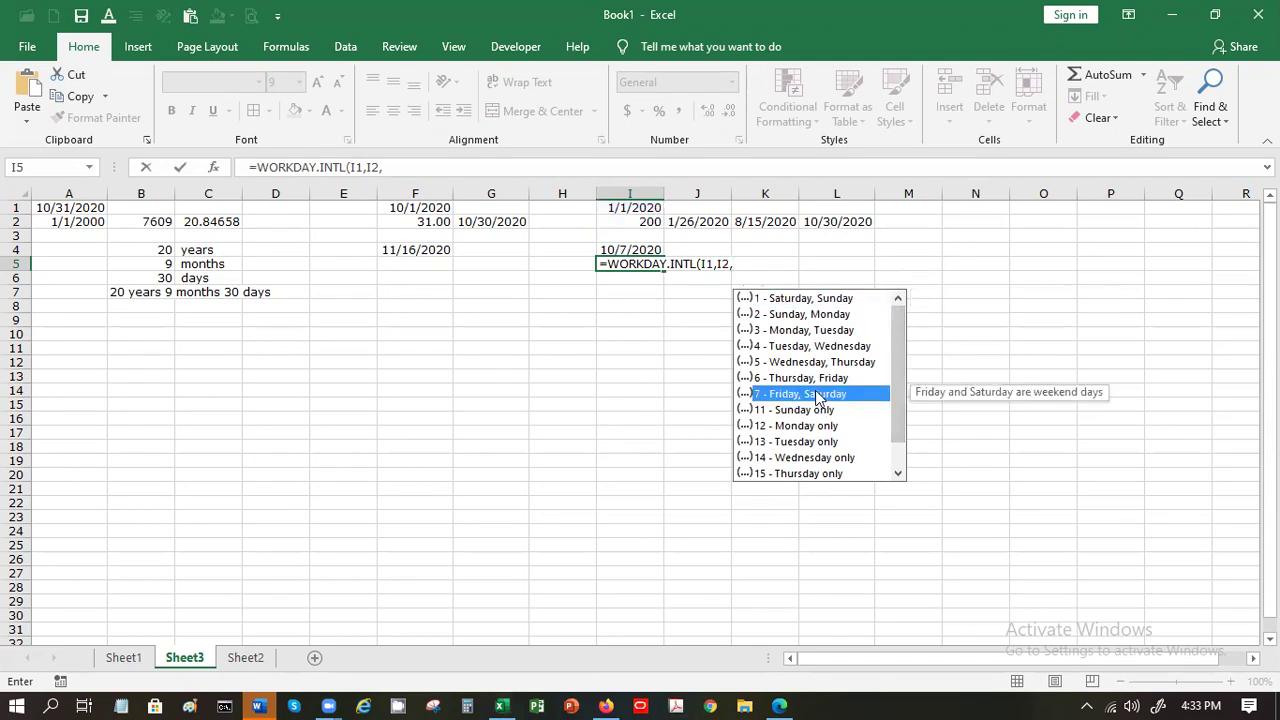
double_click(817, 394)
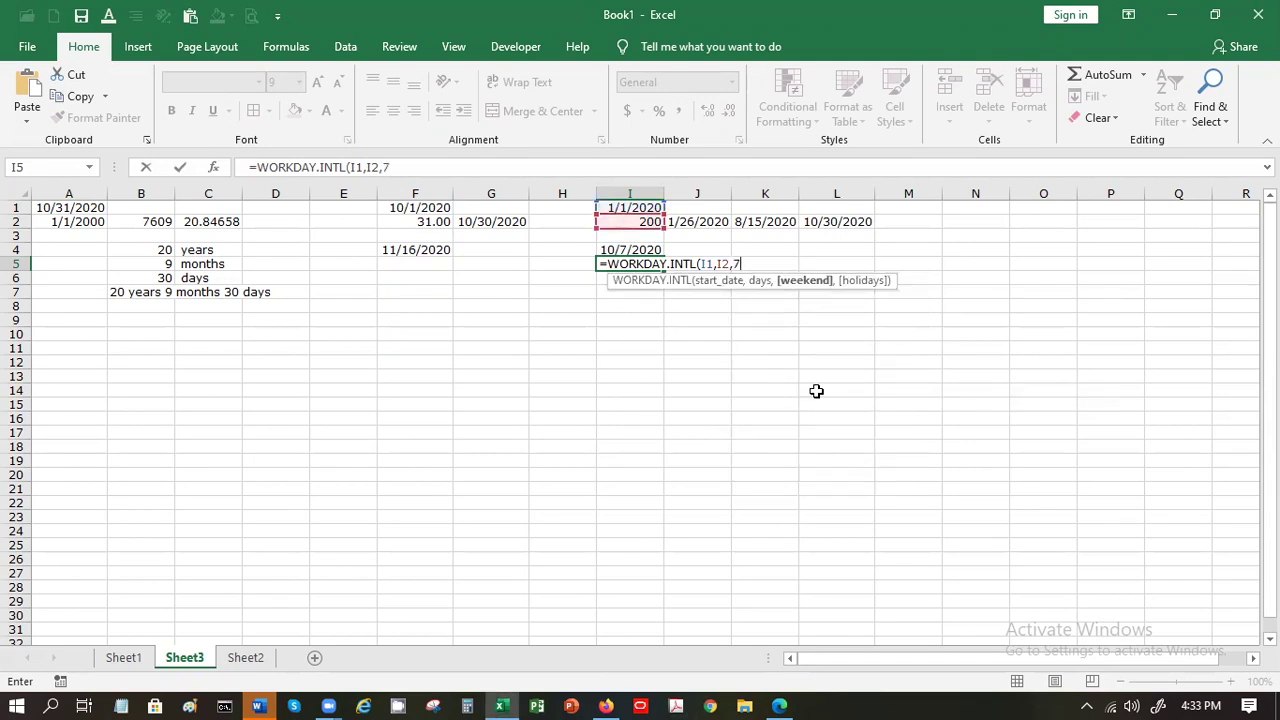
text(,)
drag(709, 223, 829, 230)
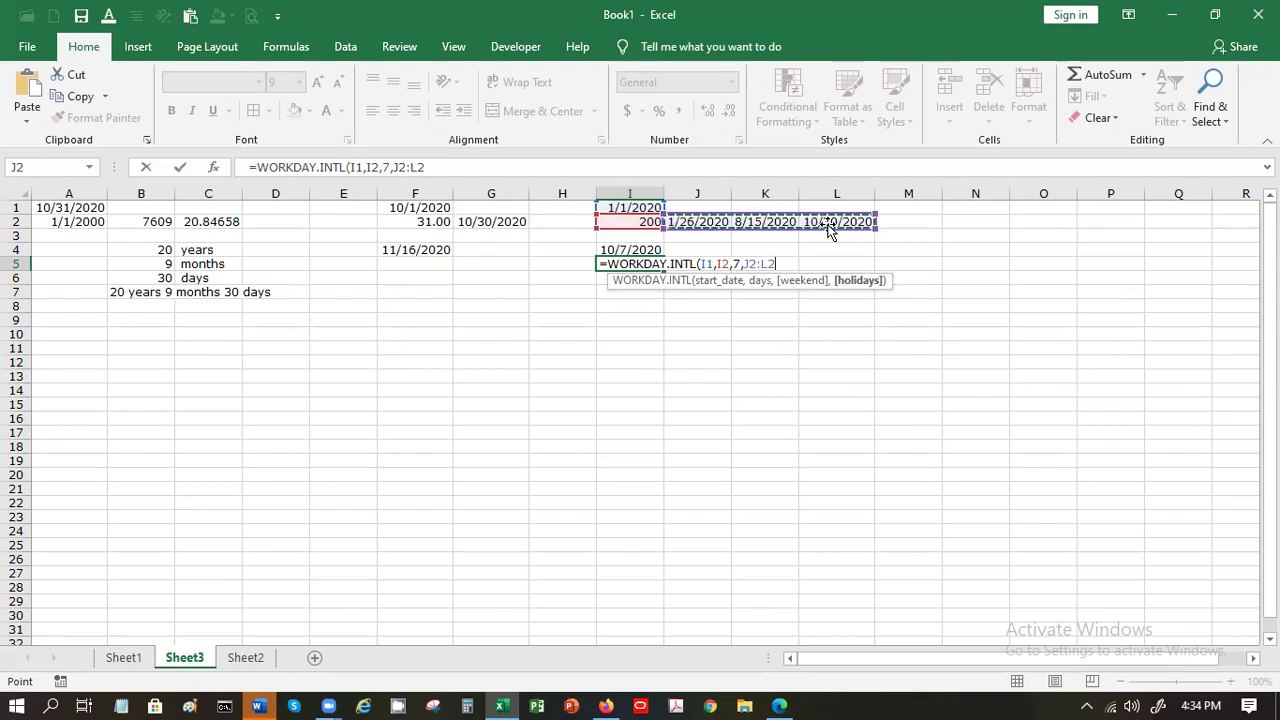
key(Return)
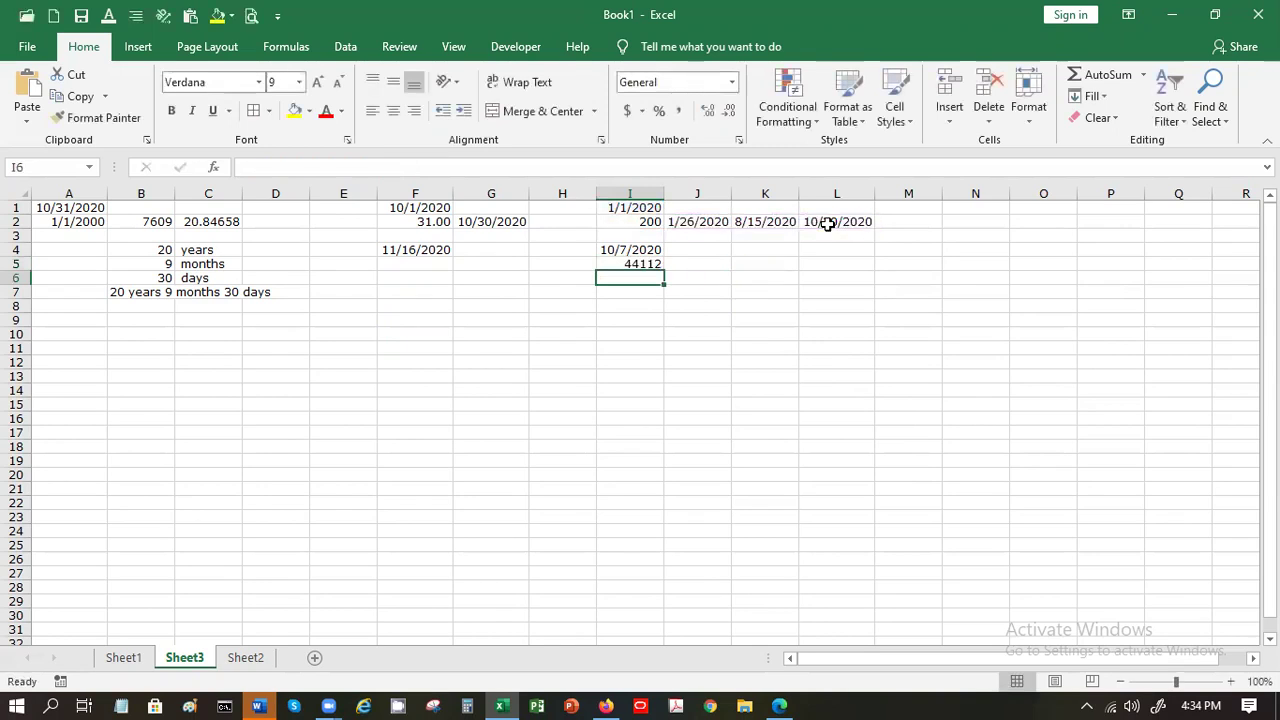
Step: Format the WORKDAY.INTL result in I5 as a Short Date
key(Up)
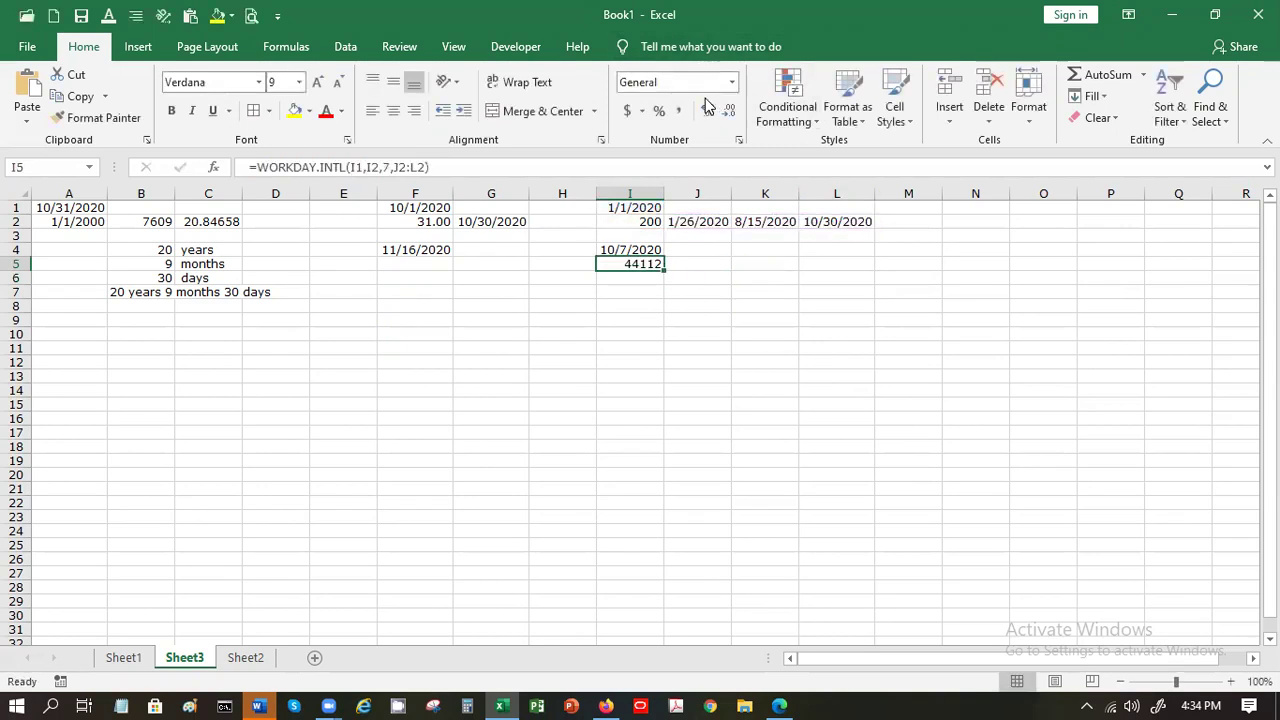
click(733, 83)
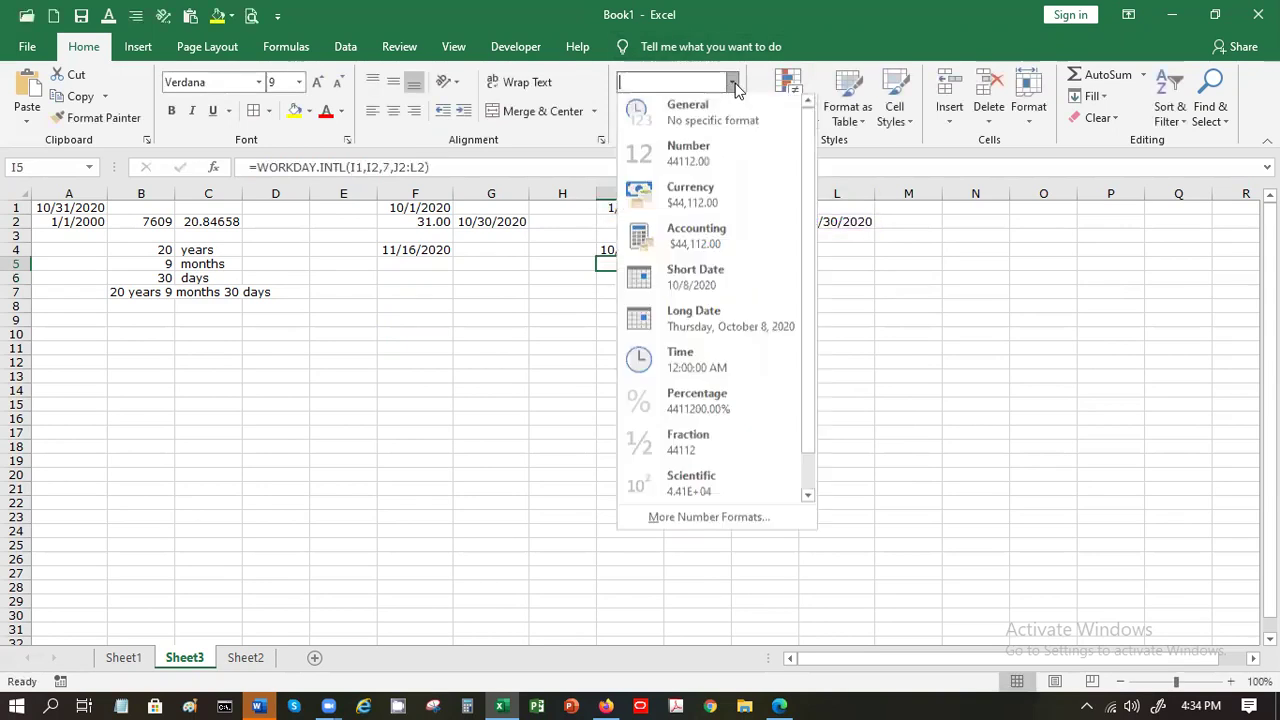
click(723, 281)
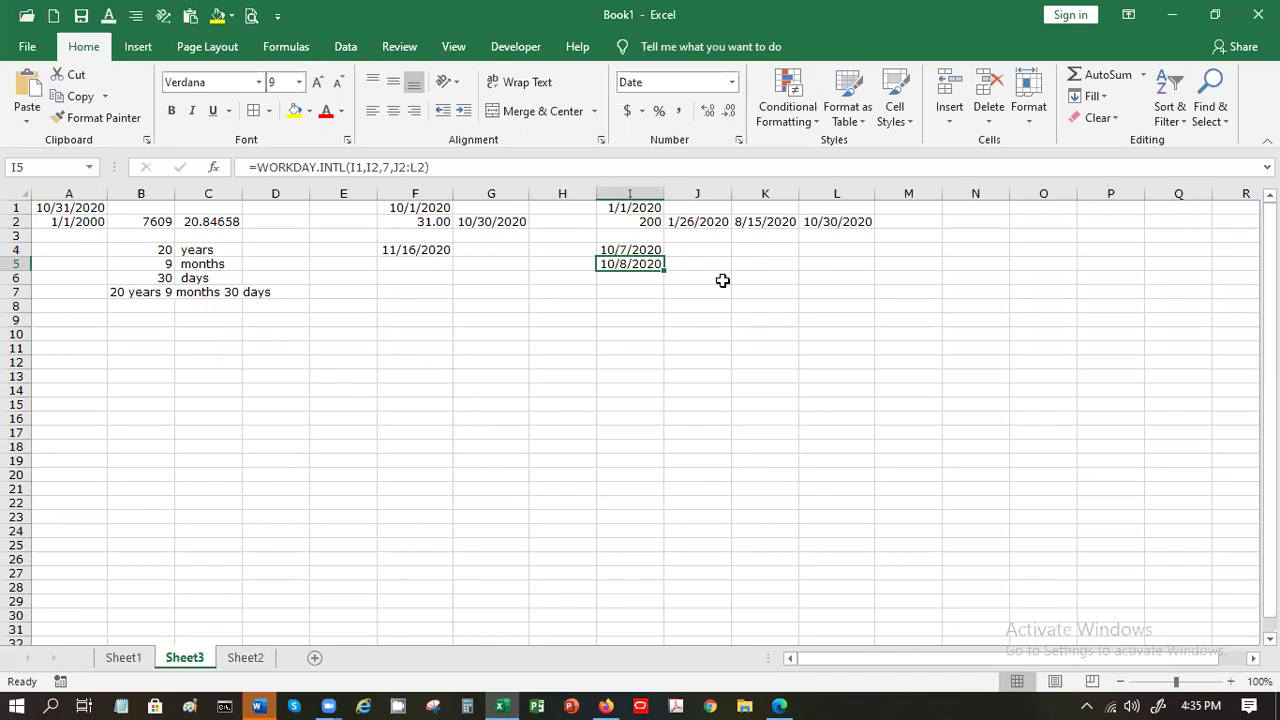
Step: Look through the function library's Text and Date & Time function lists
click(287, 47)
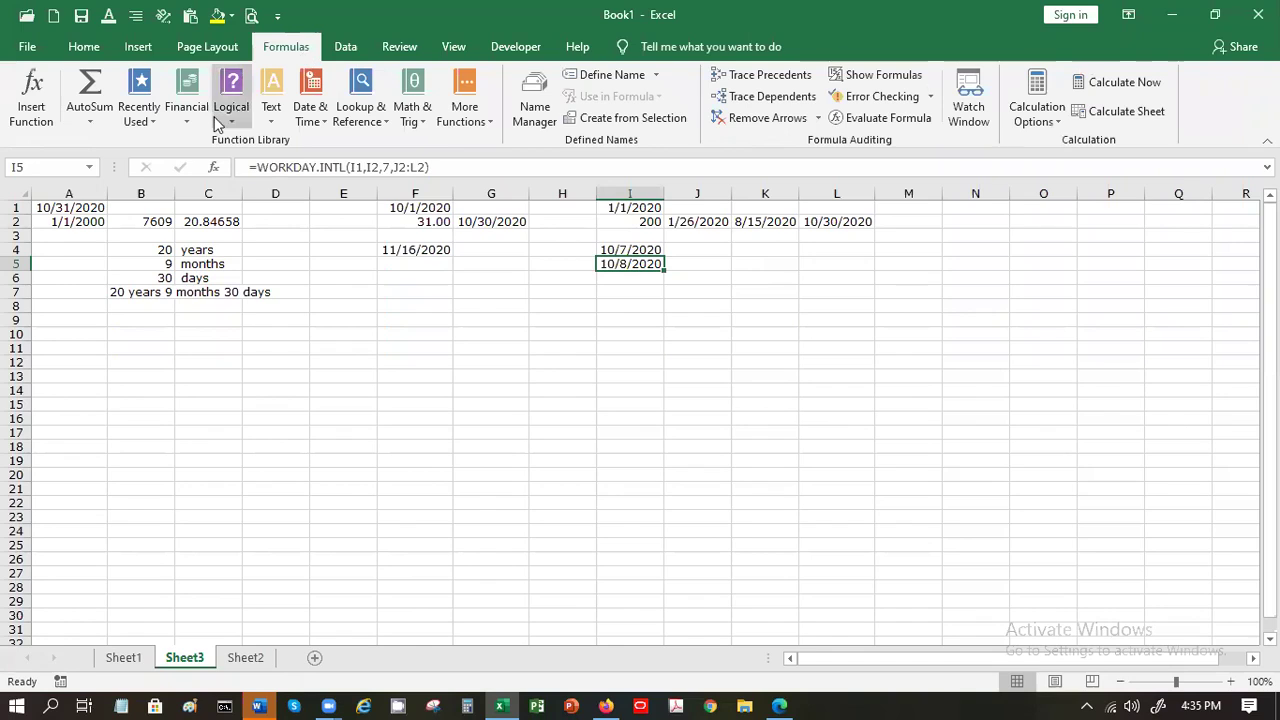
click(265, 124)
click(265, 124)
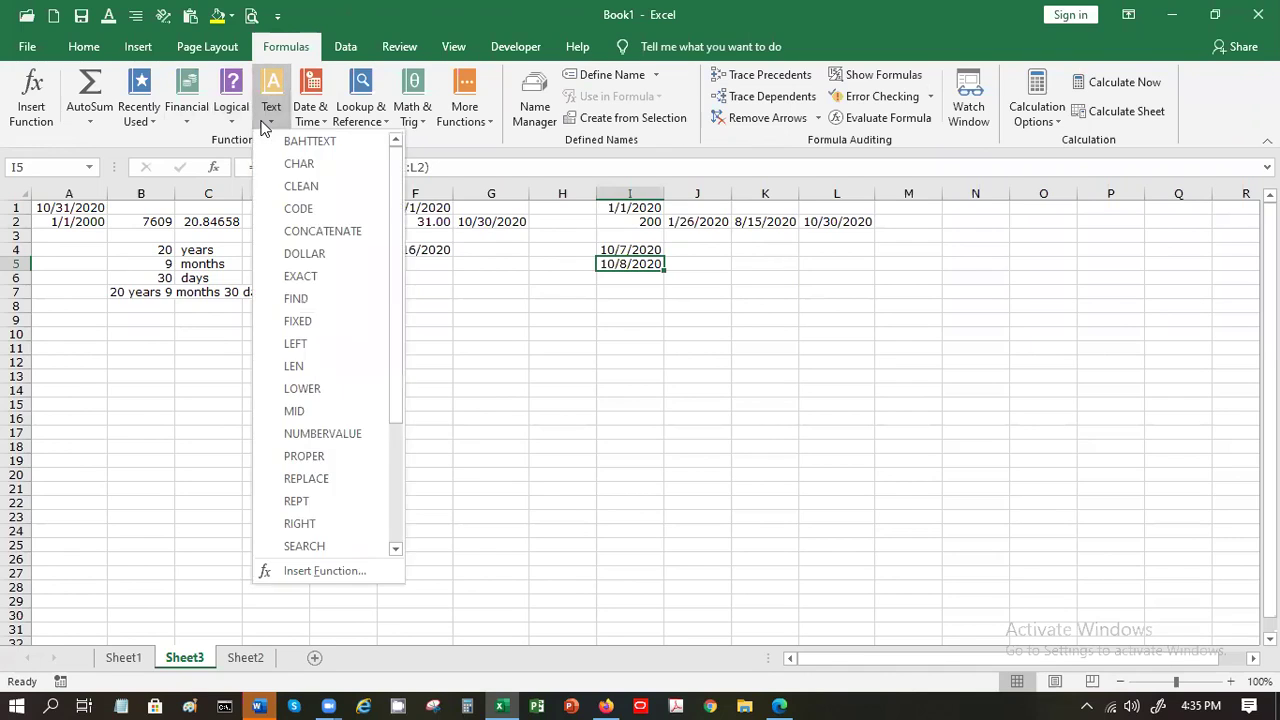
click(309, 119)
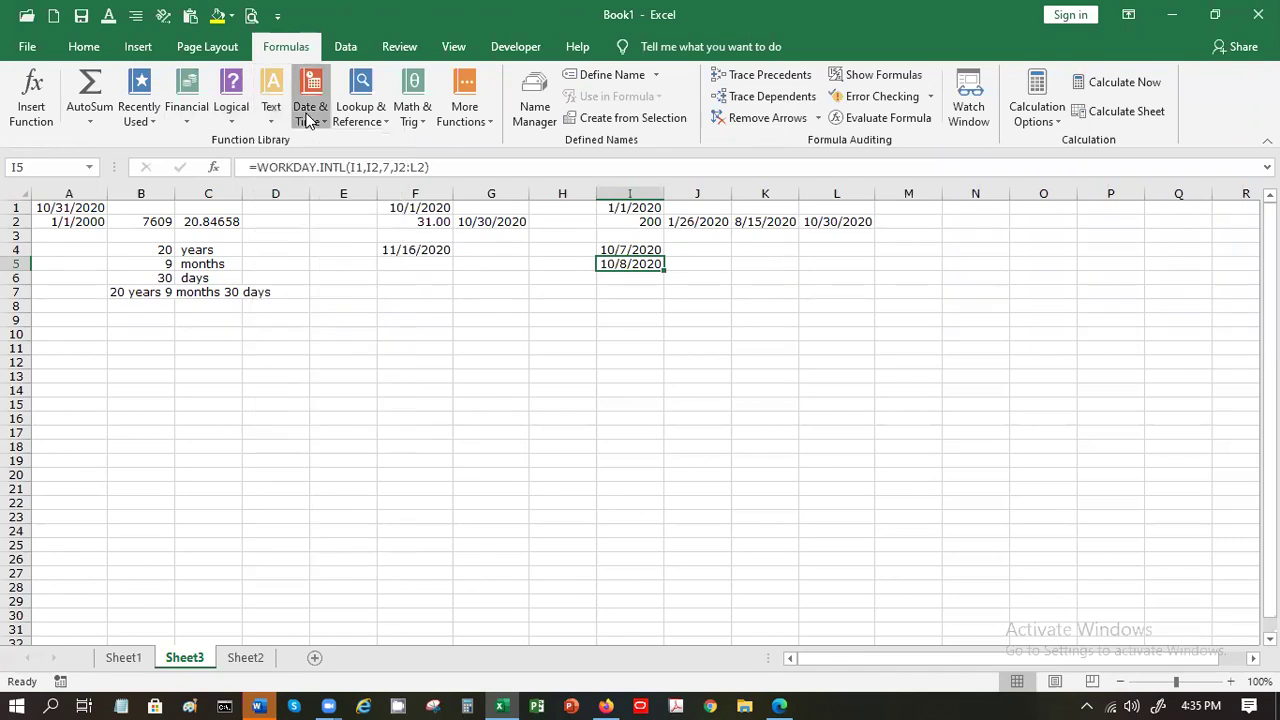
click(309, 119)
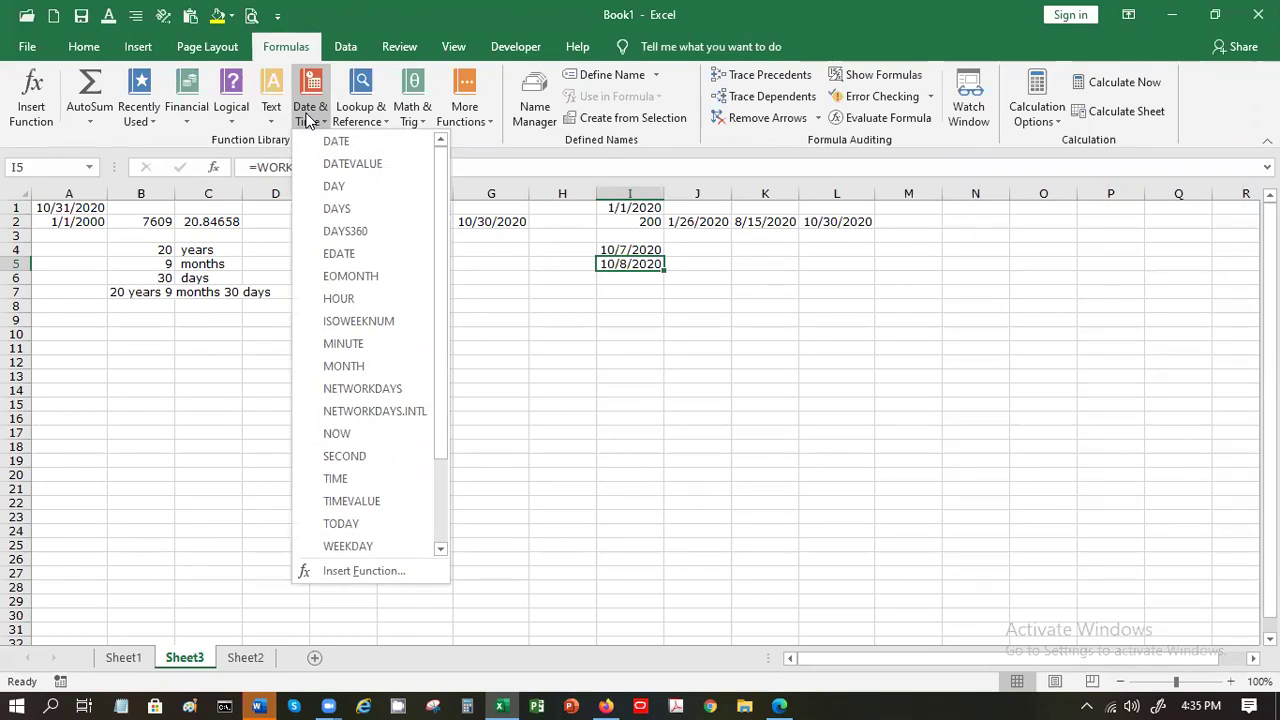
Step: Look through the additional function categories, including the list of Information functions
click(482, 118)
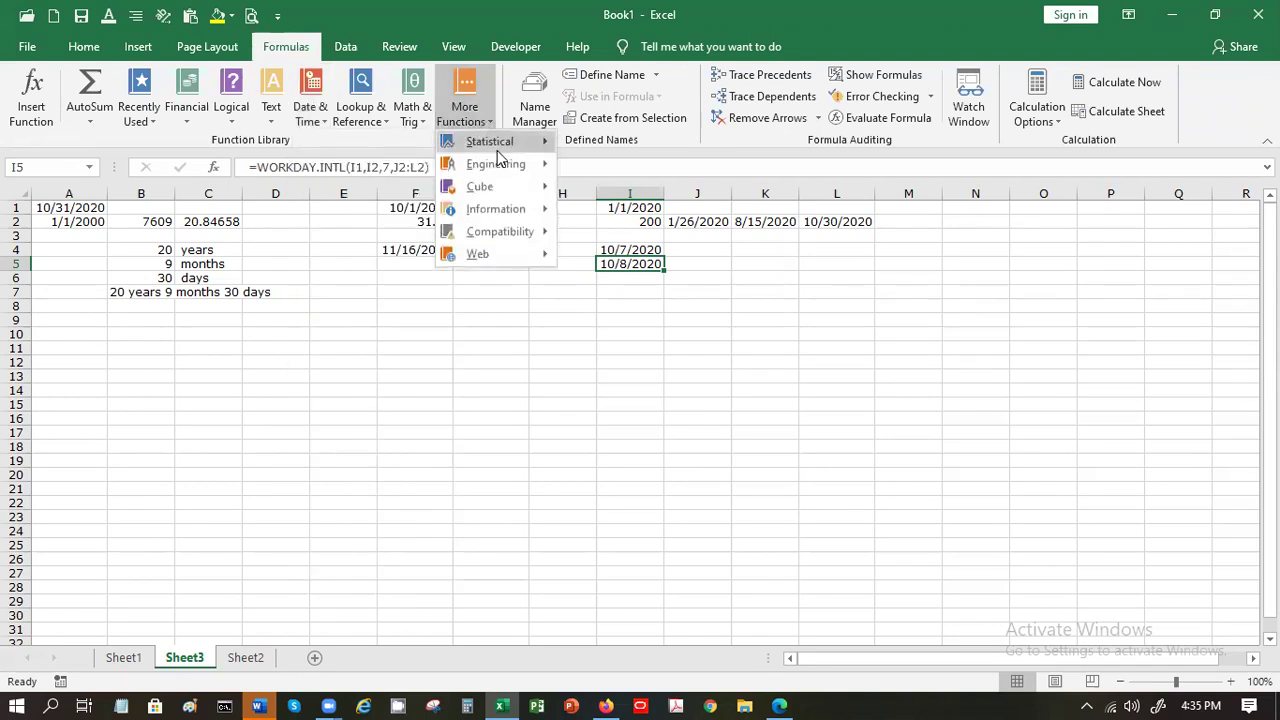
mouse_move(503, 218)
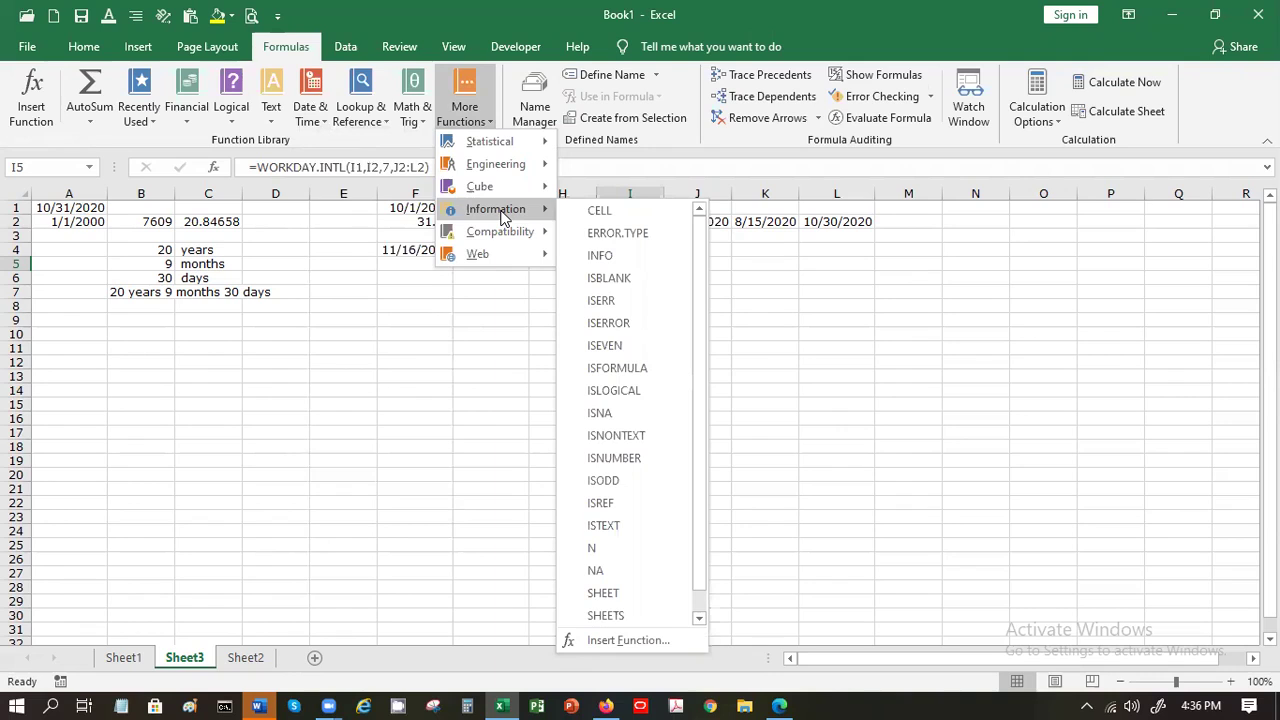
click(74, 361)
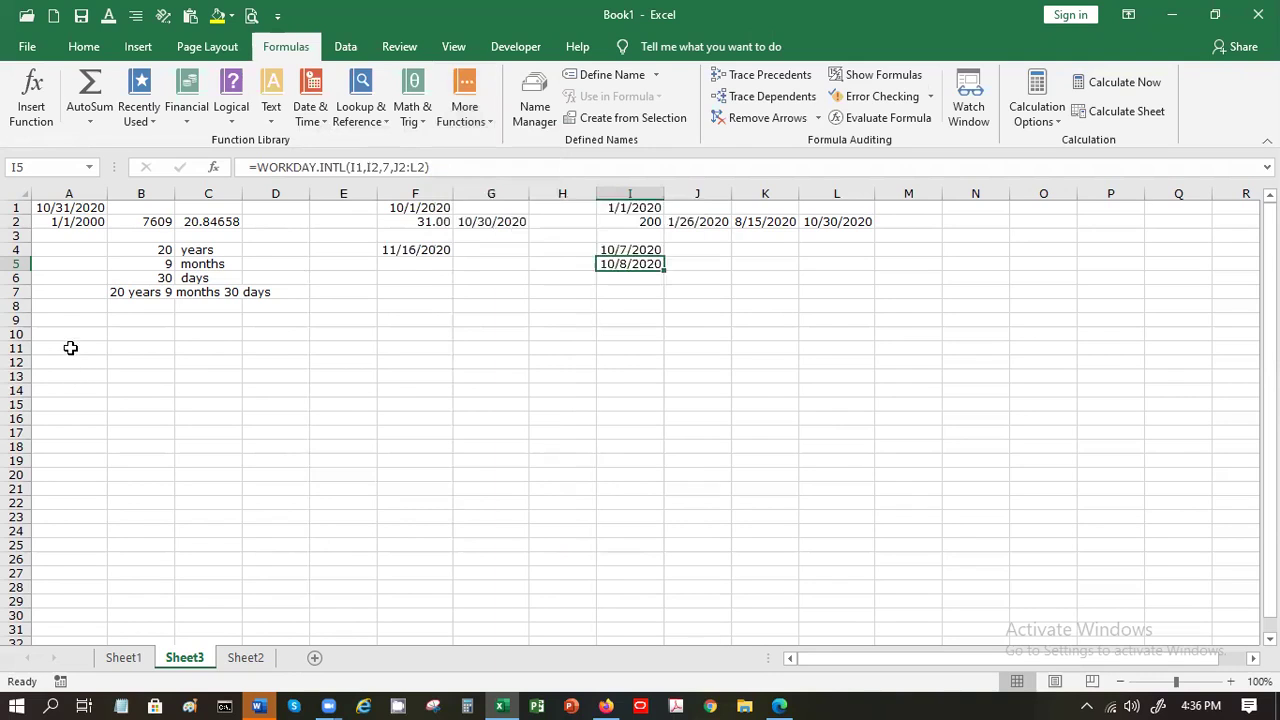
Step: Enter the column headings Amount in A11 and No in B11, correcting the stray space in Amount
click(67, 345)
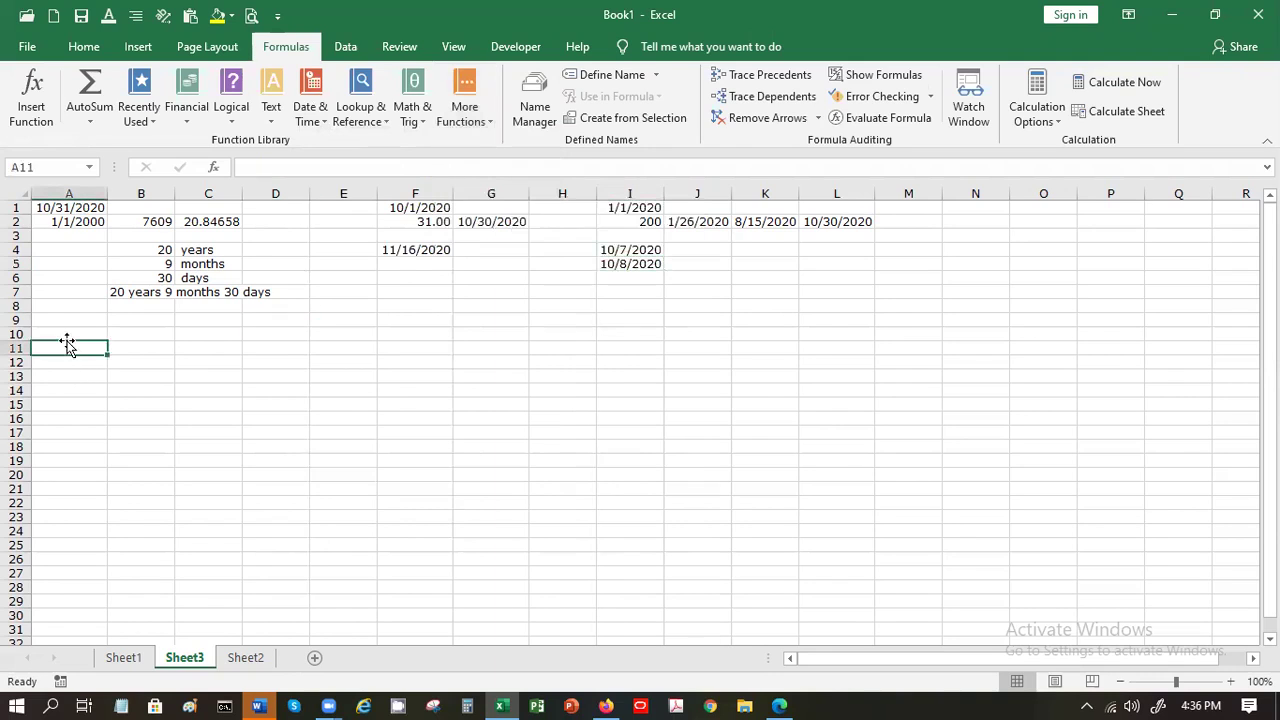
text(Amount)
key(Tab)
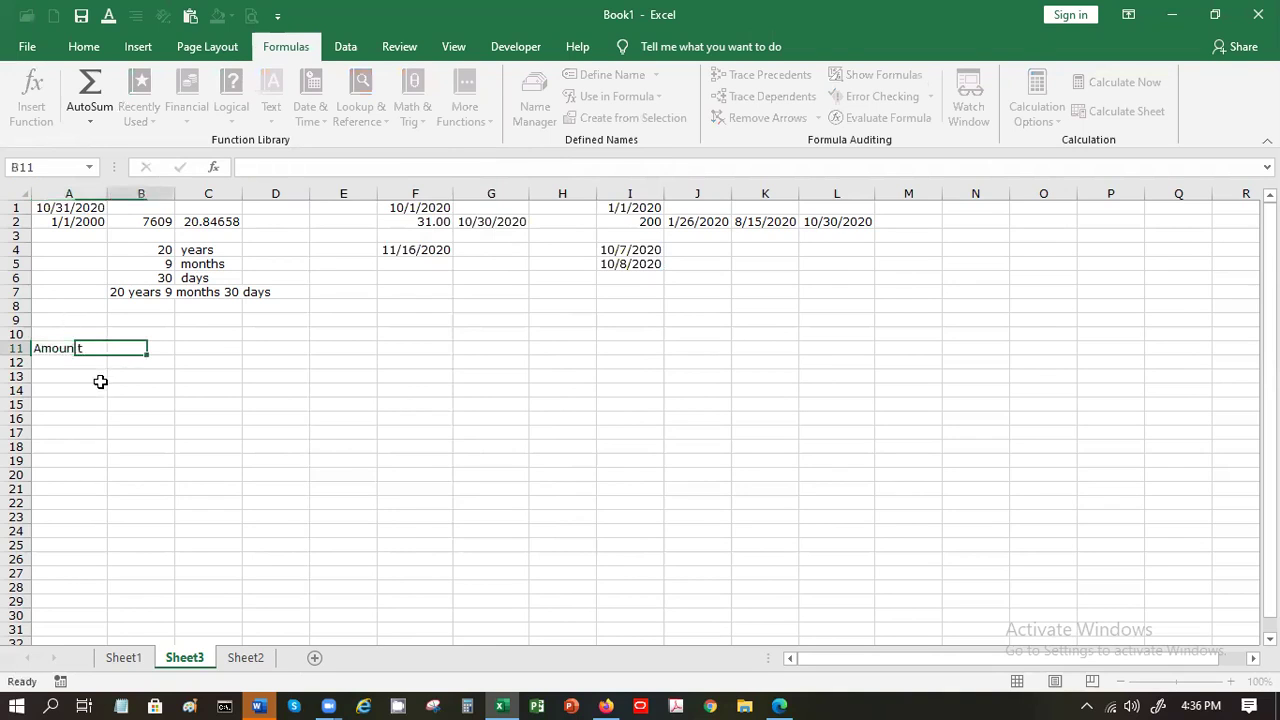
text(No)
key(Return)
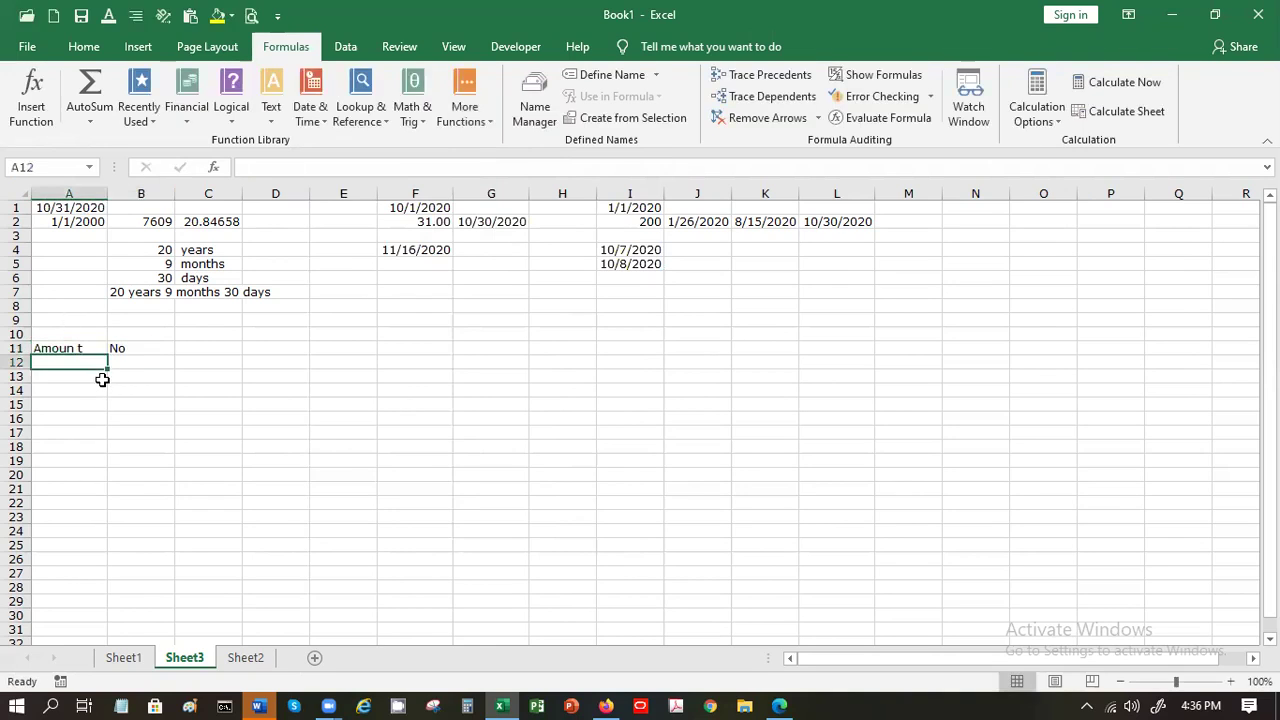
key(Up)
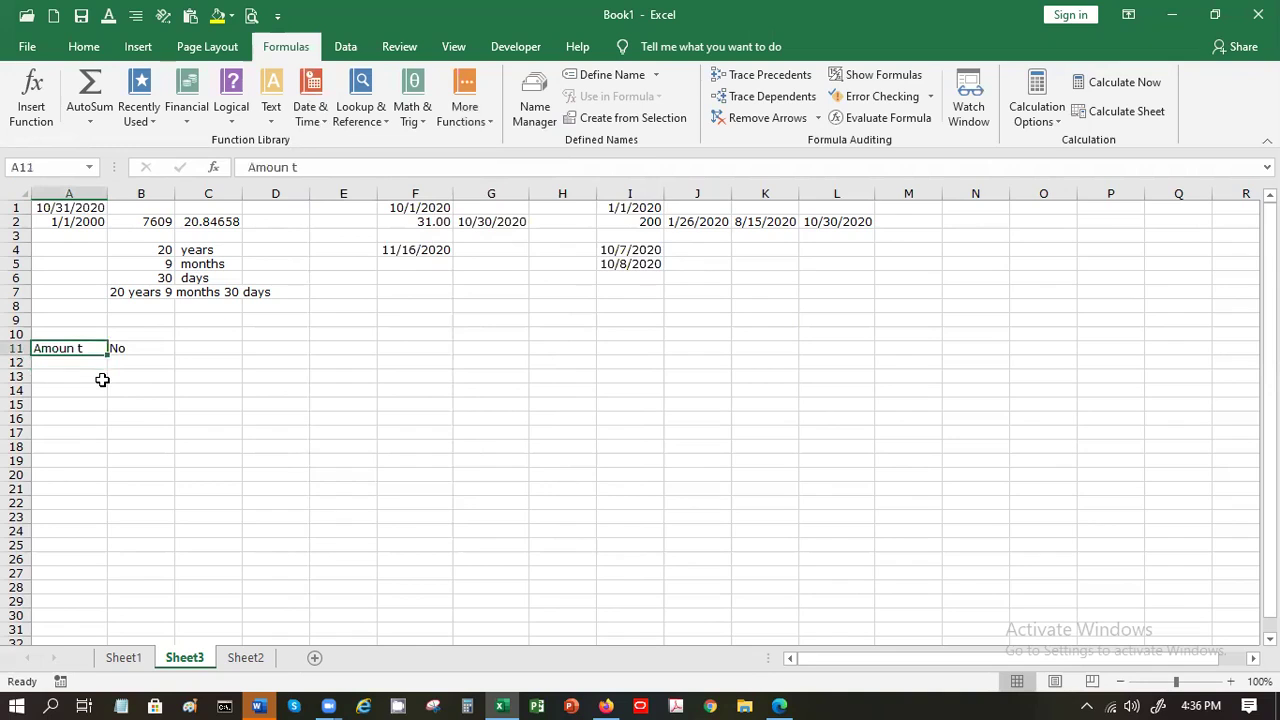
click(294, 167)
key(BackSpace)
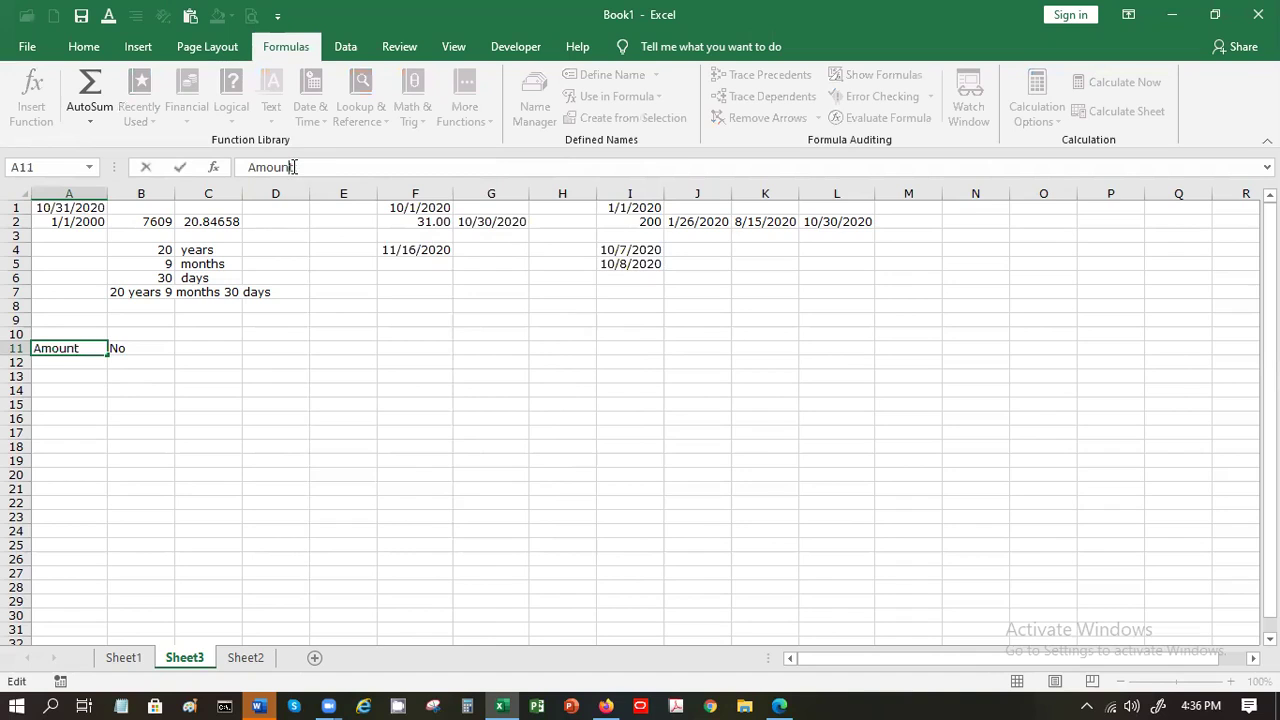
key(Return)
Step: Fill the first two rows under the headings with amounts 1000 and 3000, each with number 2
text(1000)
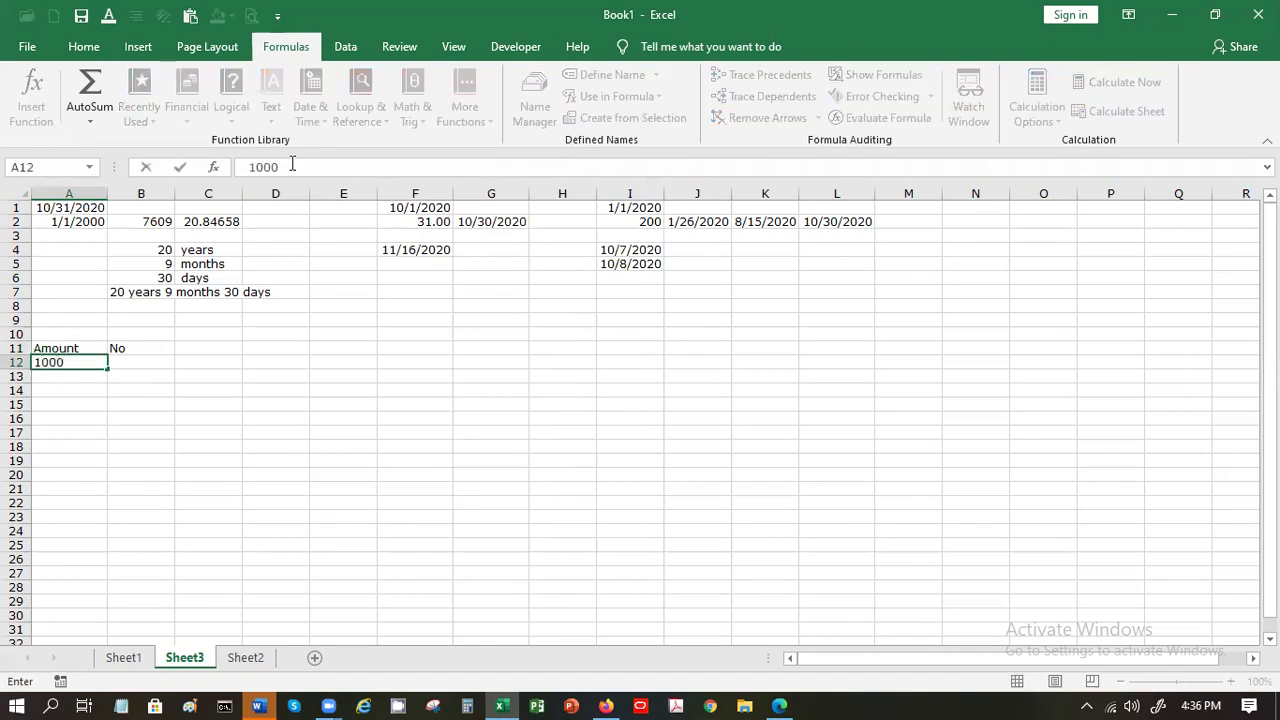
key(Tab)
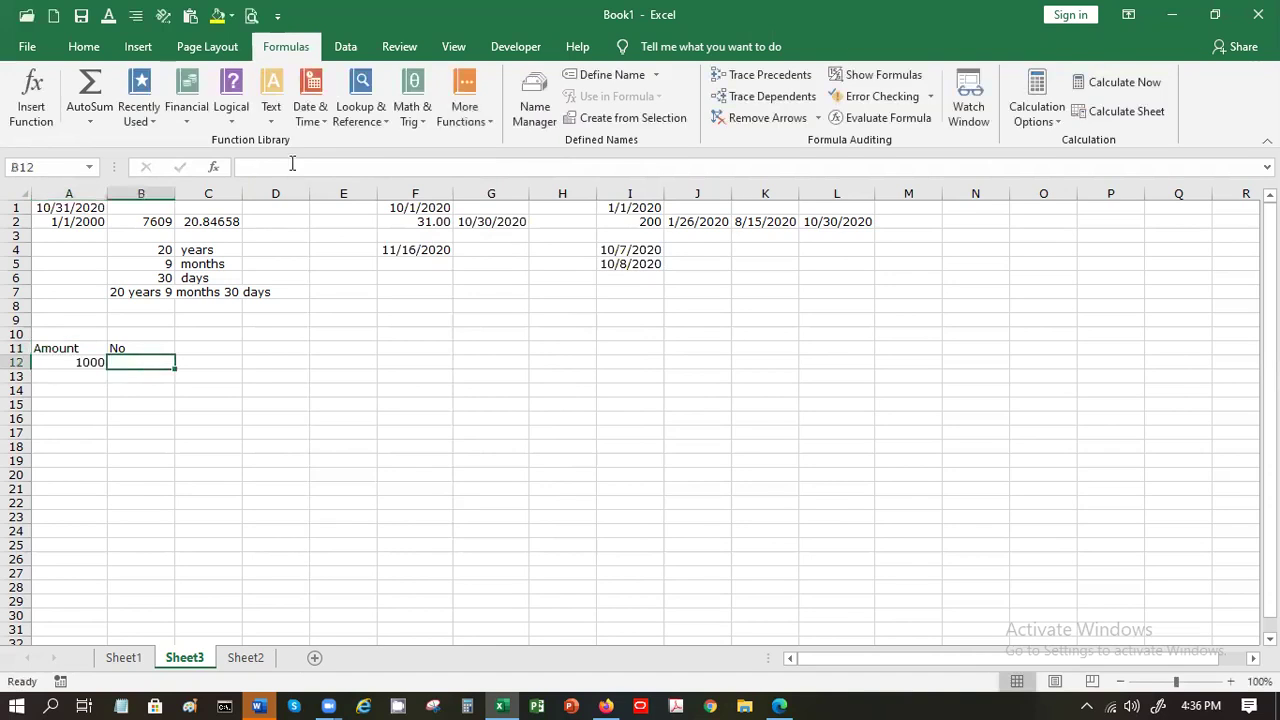
text(2)
key(Return)
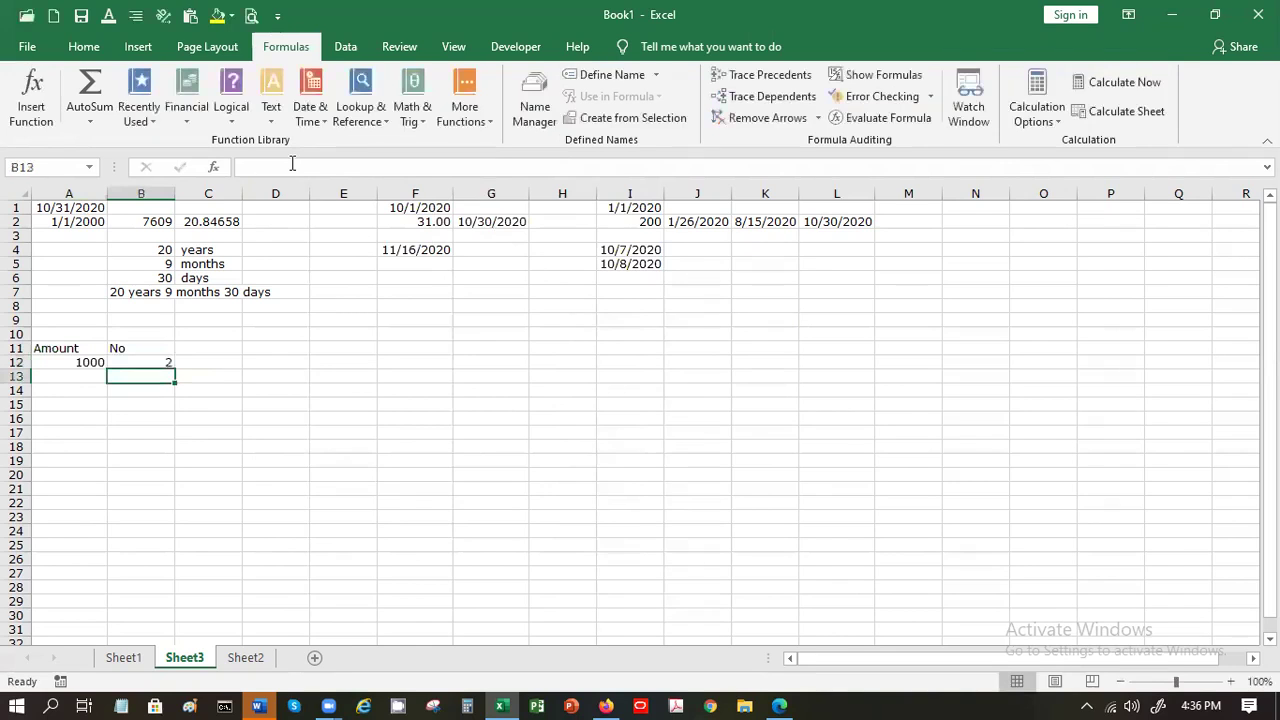
key(Left)
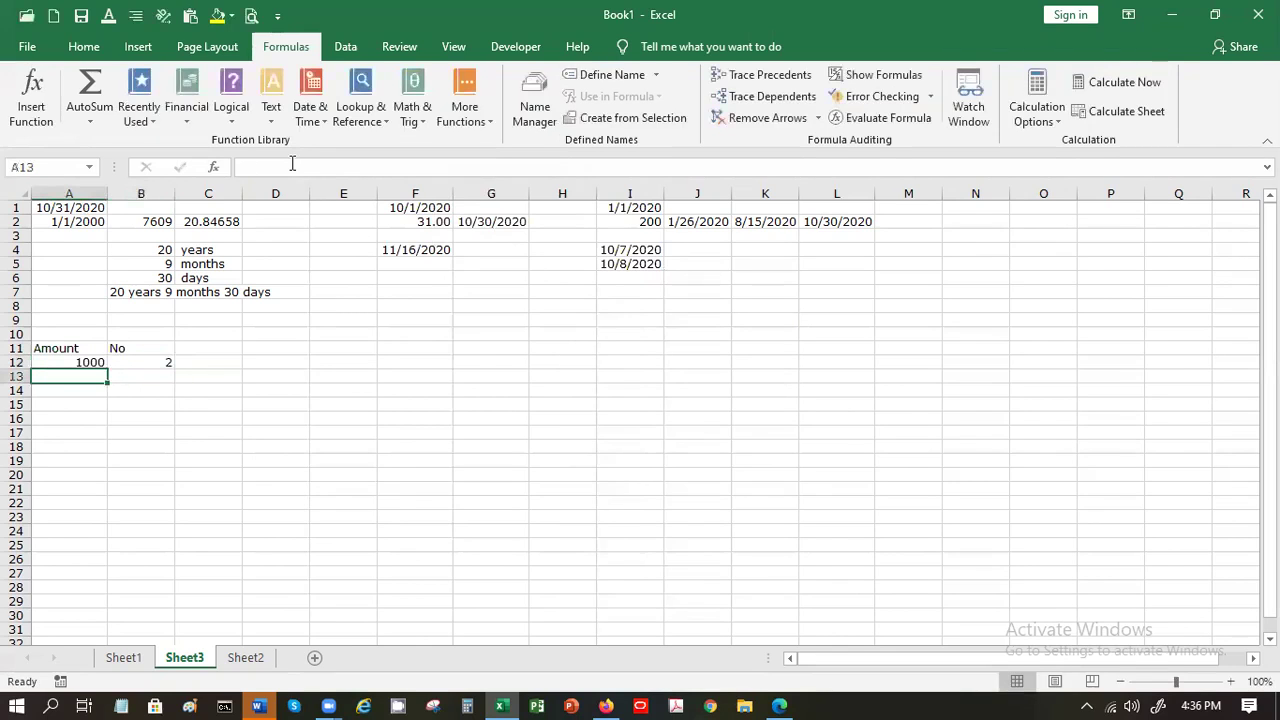
text(3000)
key(Tab)
text(2)
key(Return)
Step: Add amounts 49999, 85885 and 494949 in A14:A16 with numbers 4, 2 and 5 in B14:B16
text(49999)
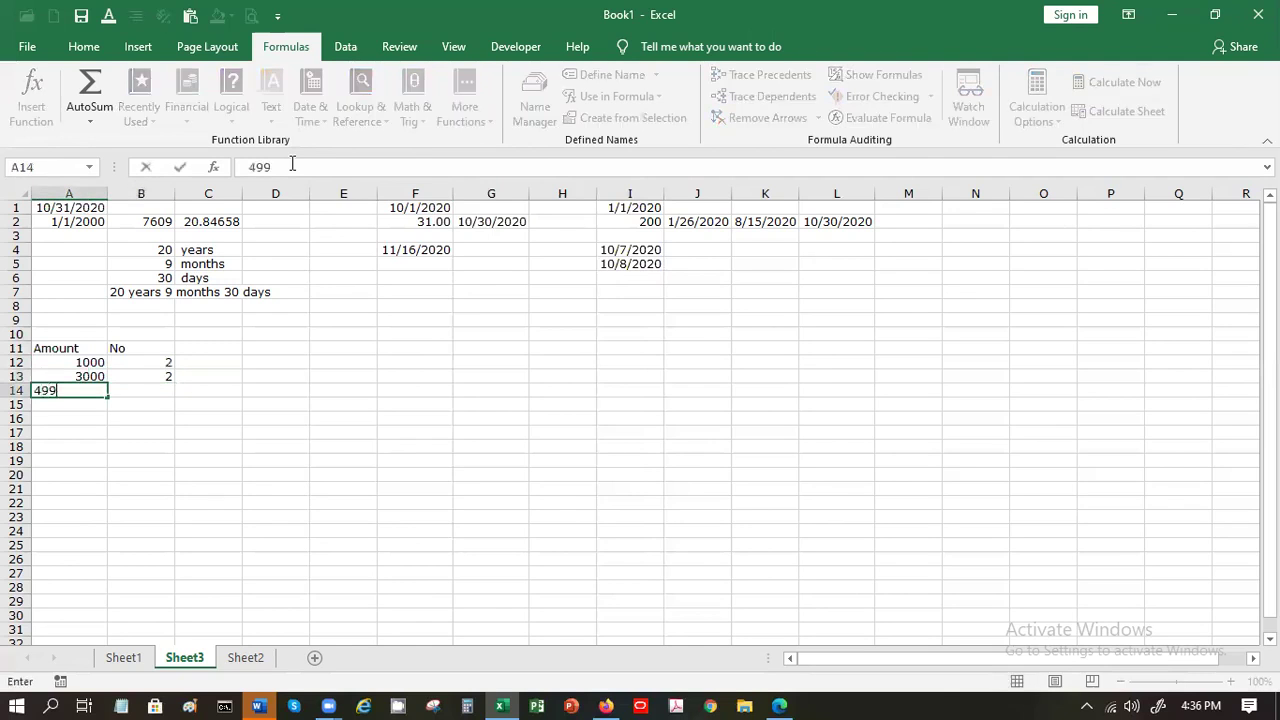
key(Tab)
text(4)
key(Return)
text(85835)
key(Tab)
text(2)
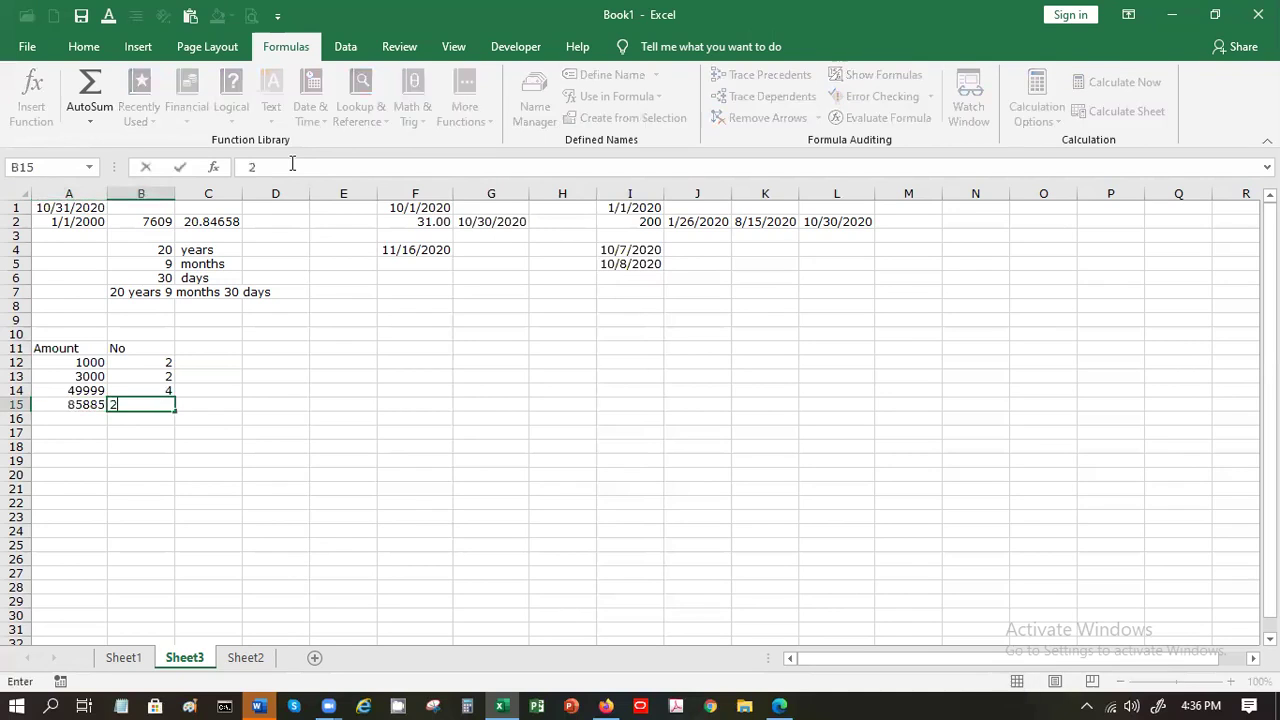
key(Return)
text(494949)
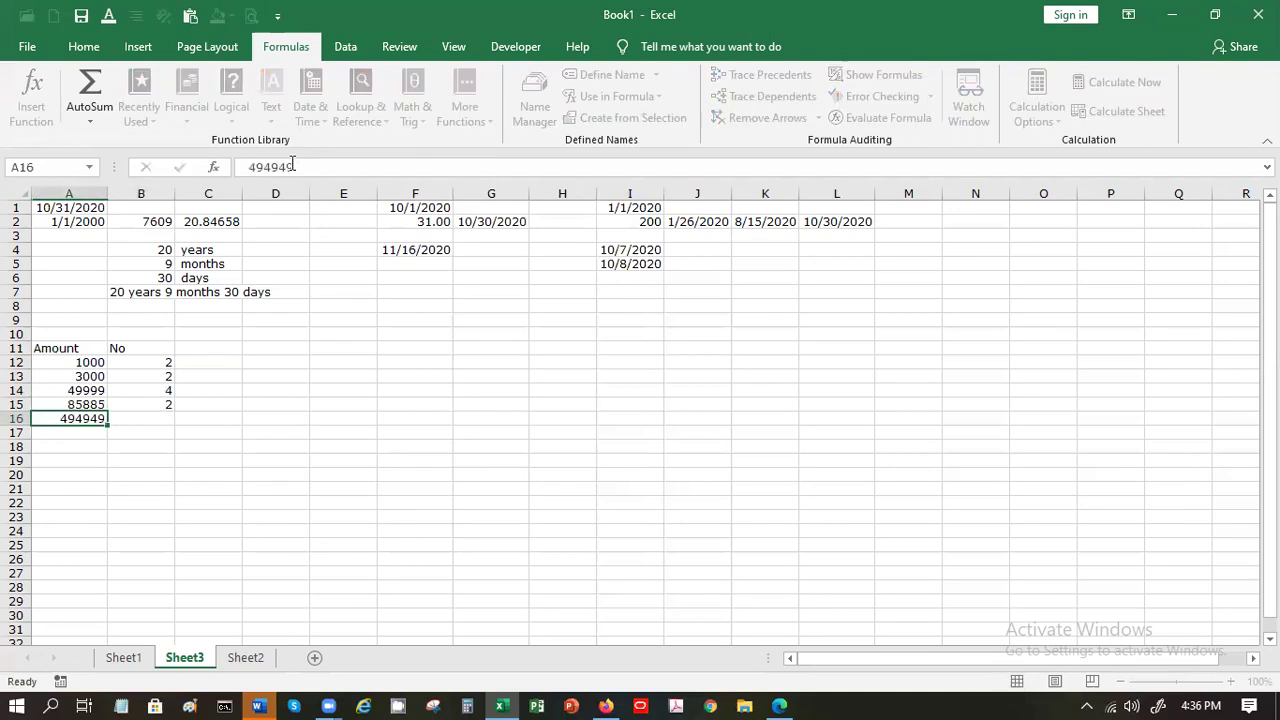
key(Tab)
text(5)
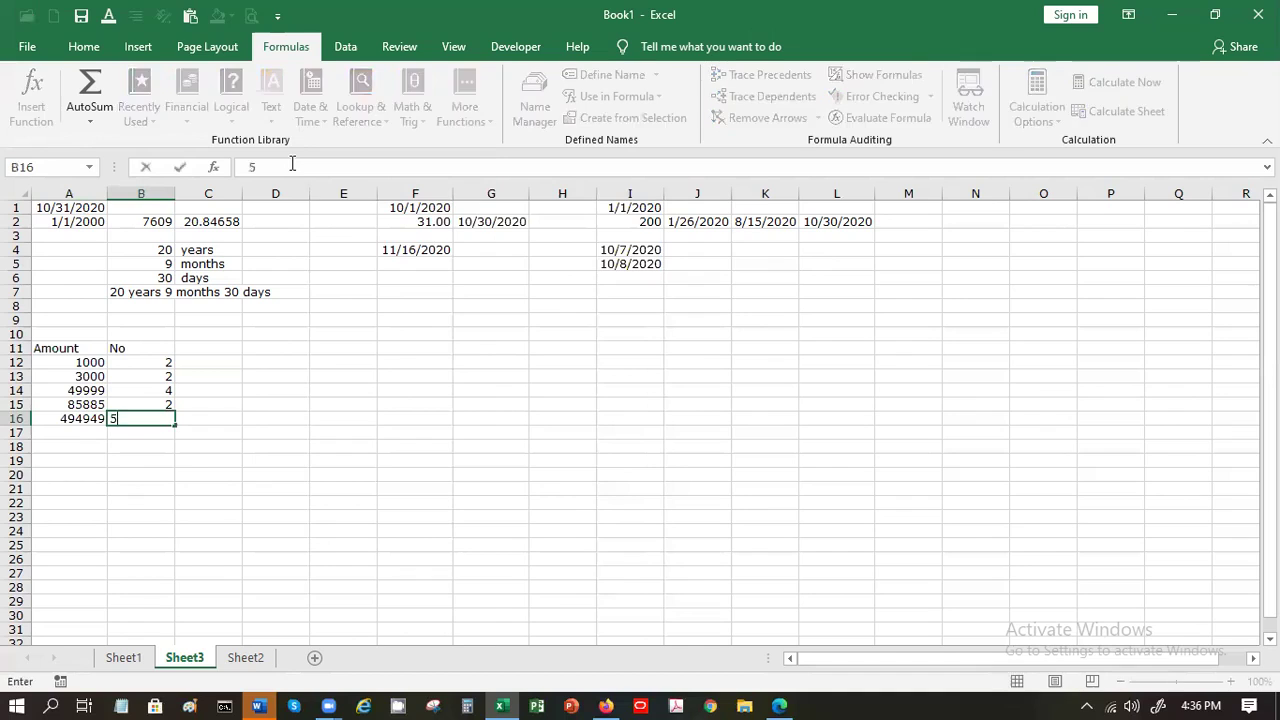
key(Tab)
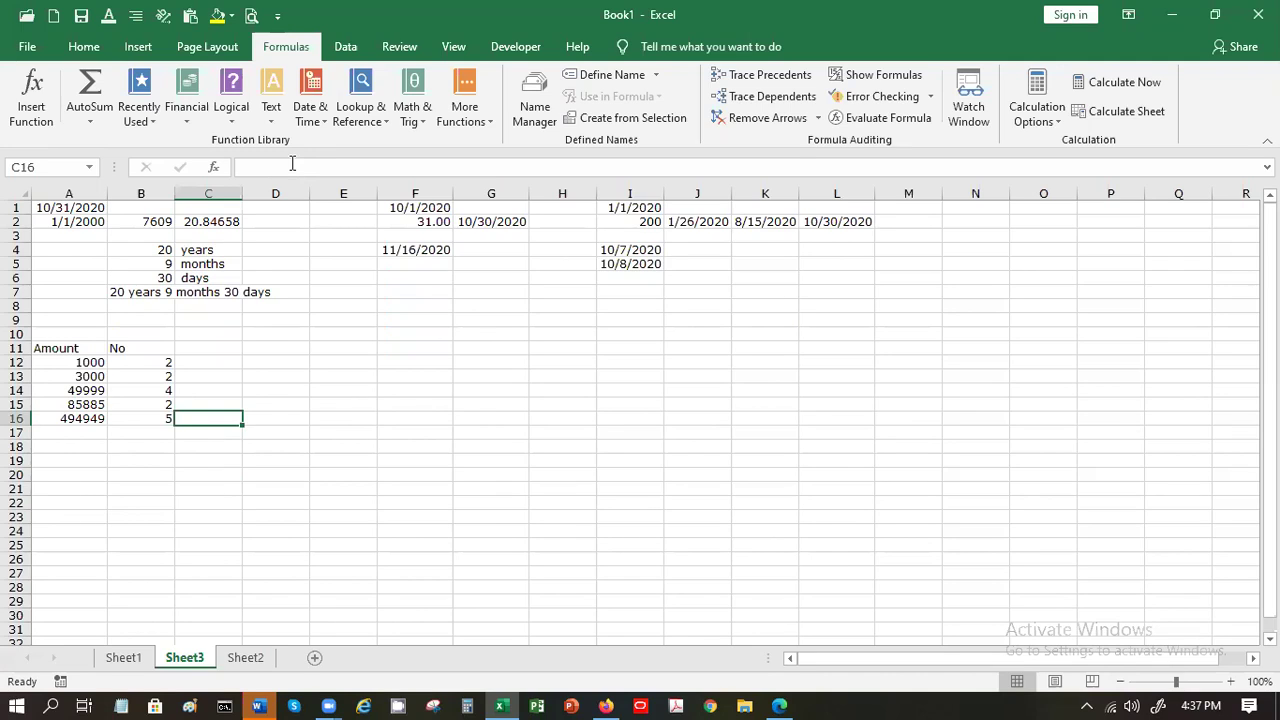
Step: Enter a SUMPRODUCT formula in C17 multiplying the amounts A12:A16 by the numbers B12:B16
key(Down)
text(=s)
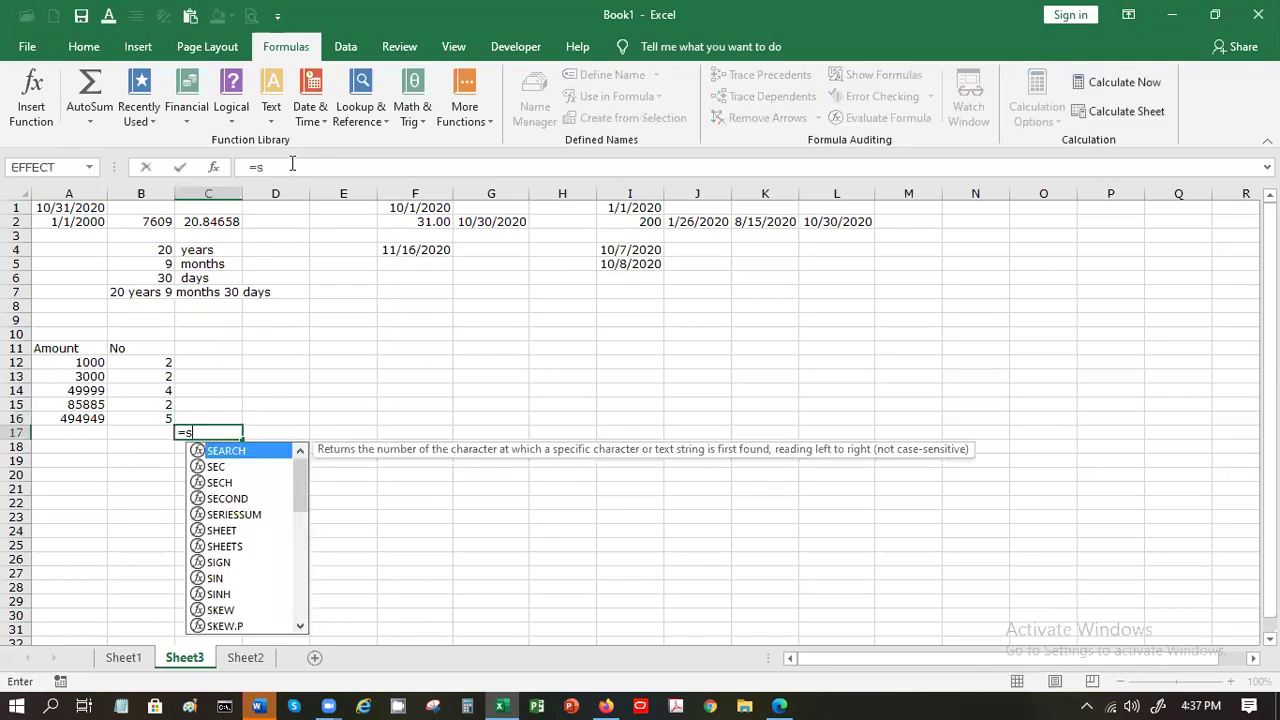
text(umd)
key(BackSpace)
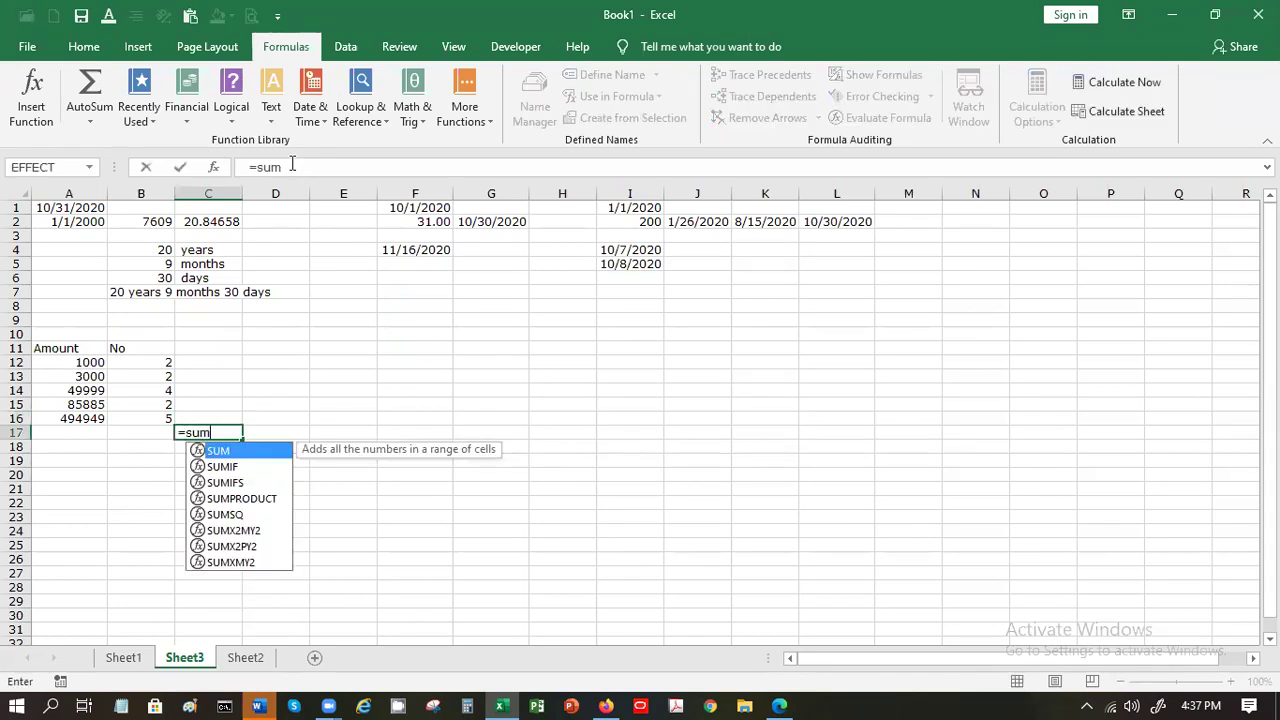
text(pr)
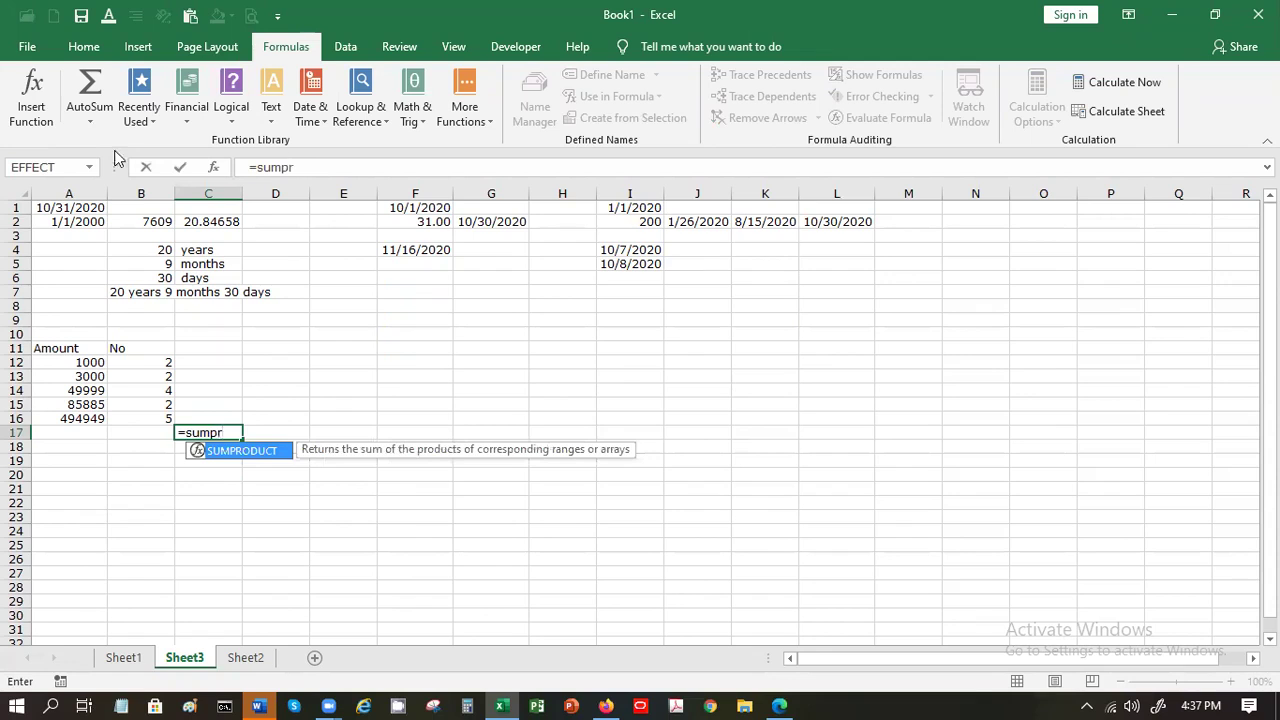
double_click(234, 451)
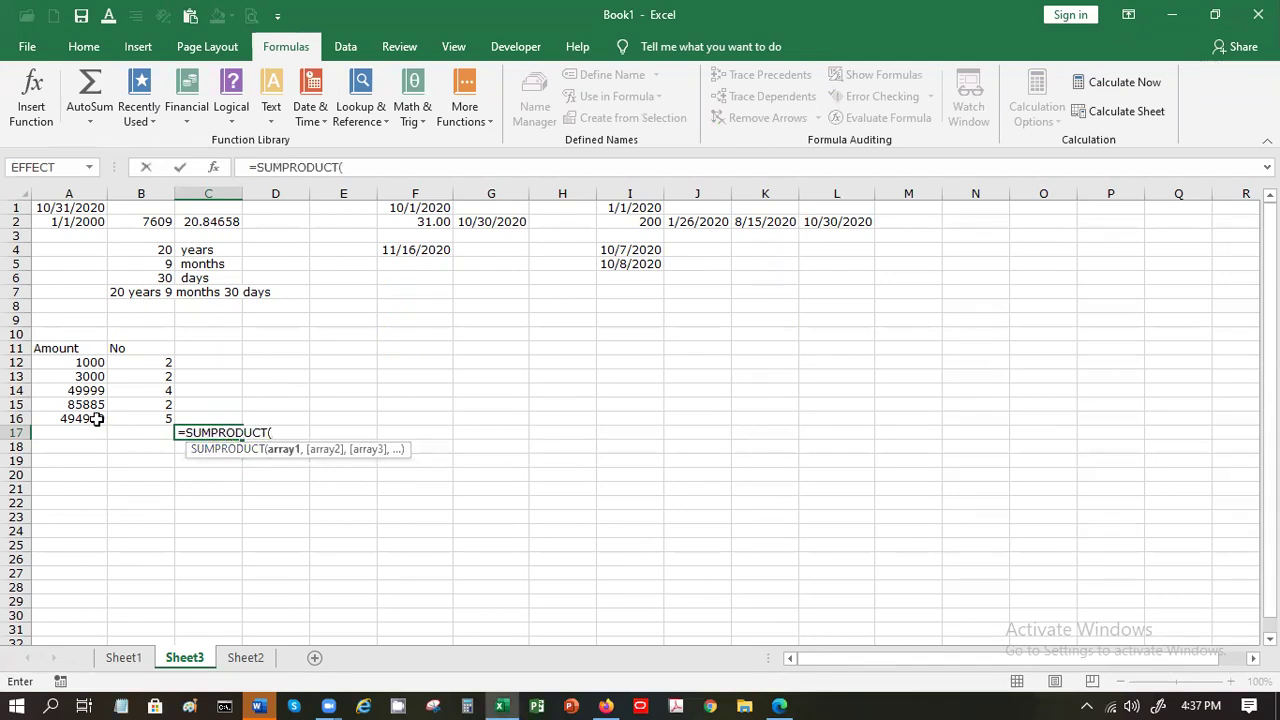
drag(70, 362, 80, 414)
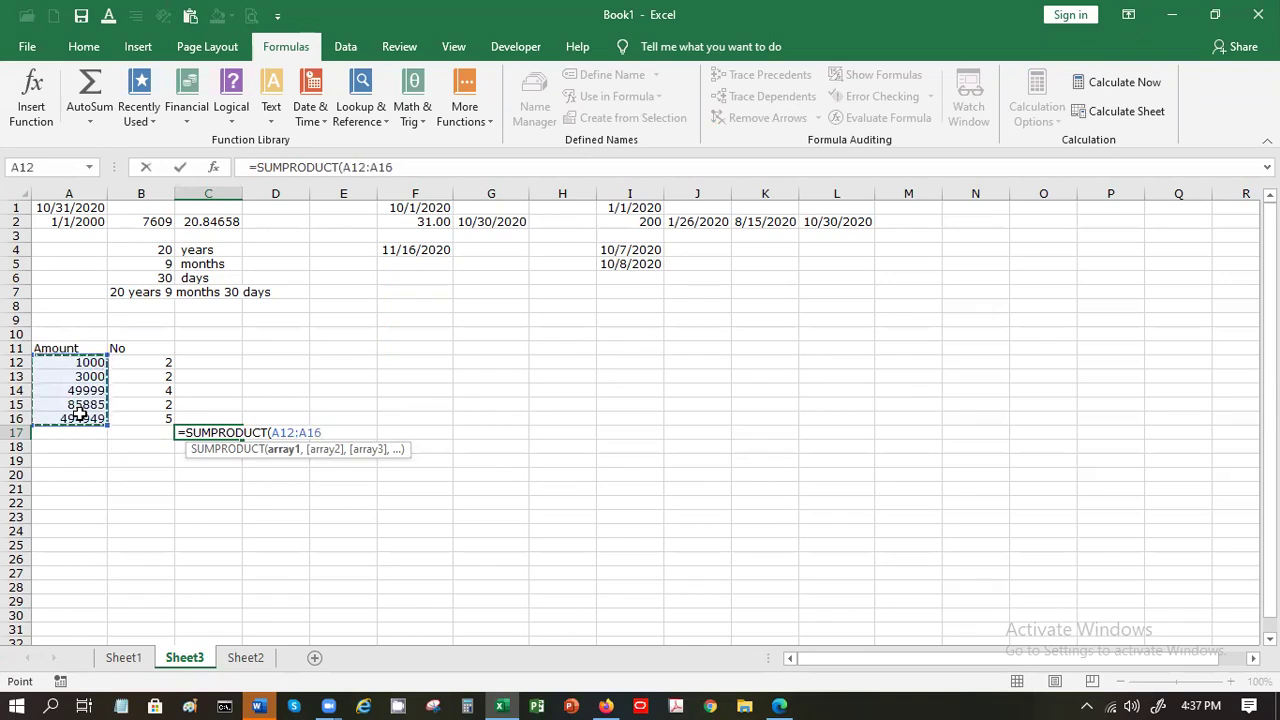
text(,)
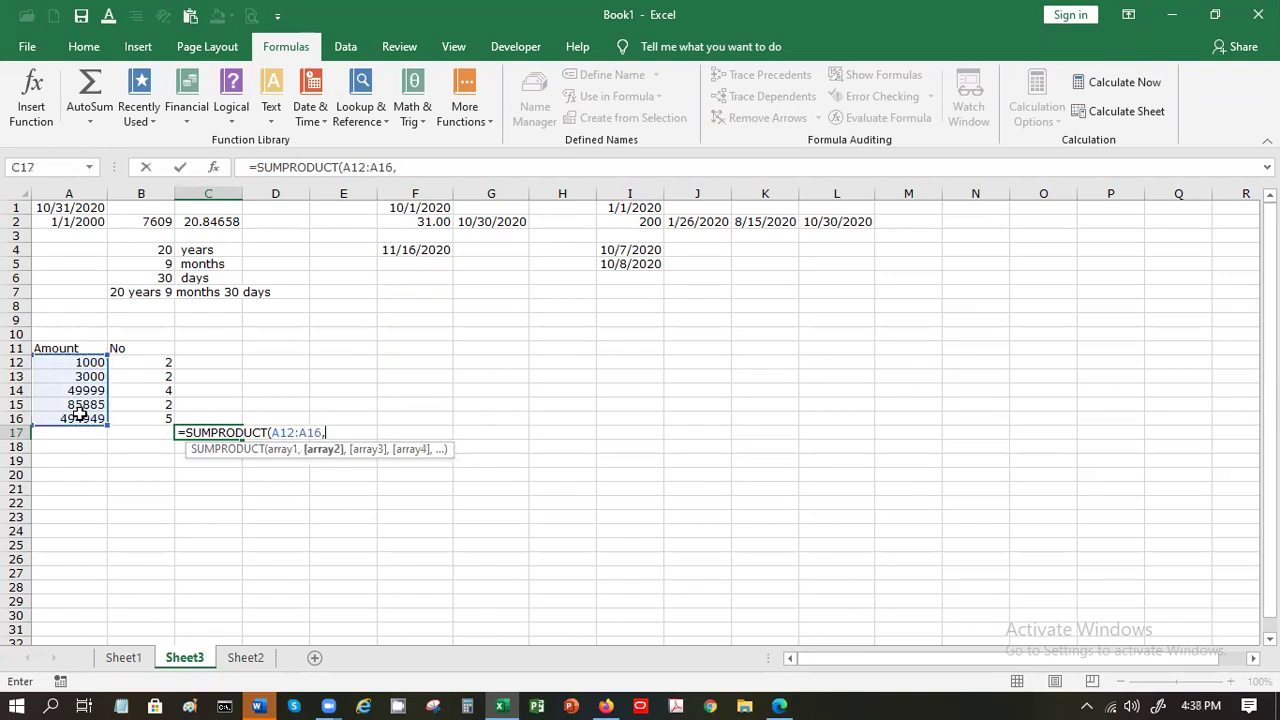
click(128, 362)
drag(127, 384, 129, 417)
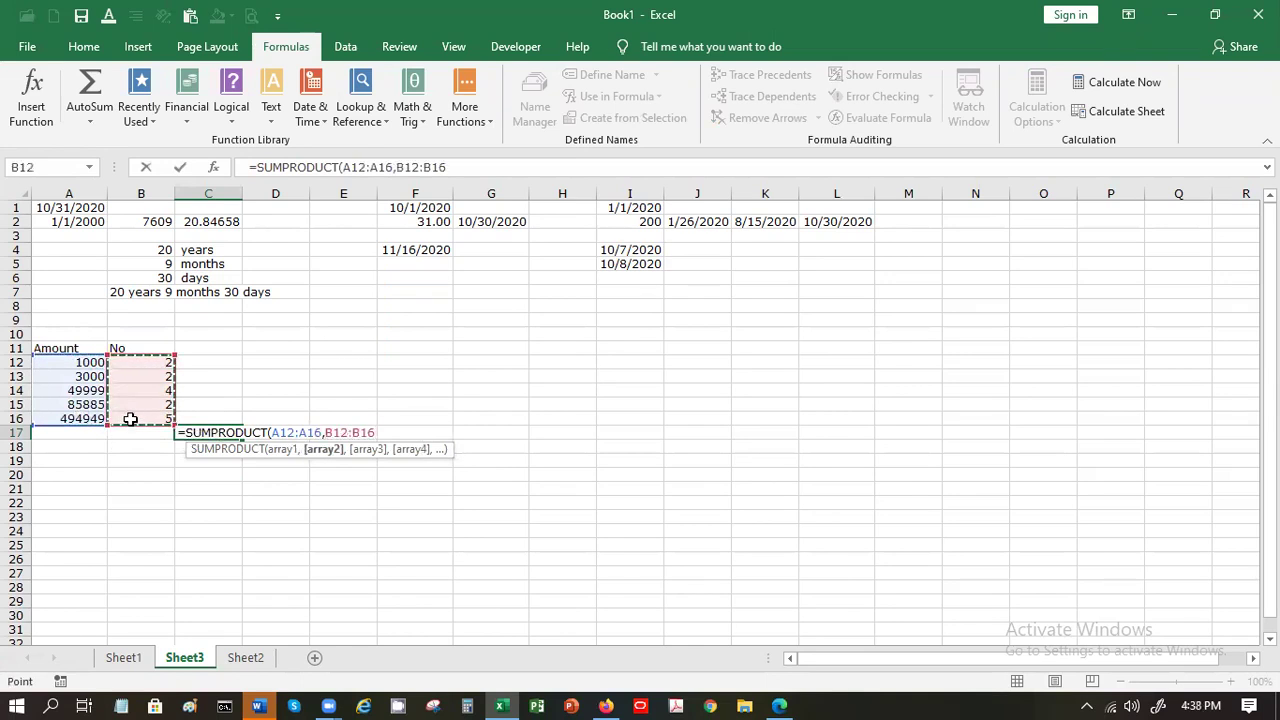
key(Return)
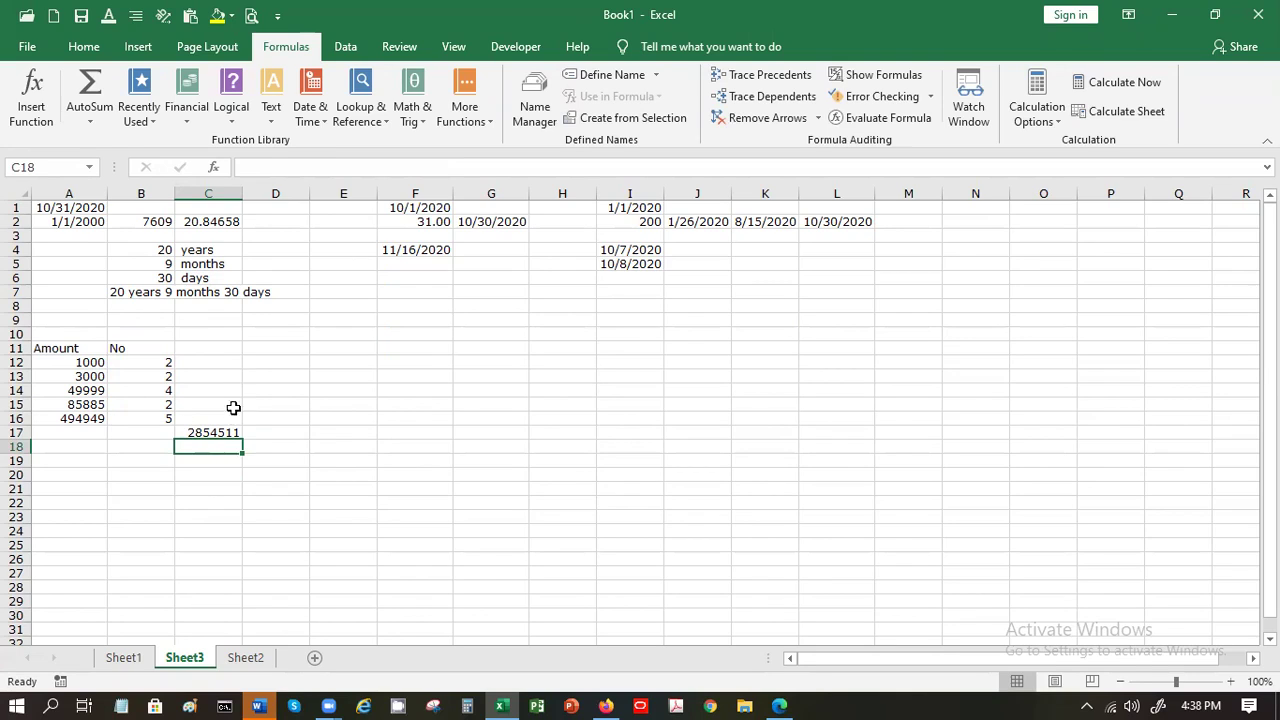
Step: Enter =PRODUCT(A12,B12) in D12 and fill the formula down to D16
click(261, 359)
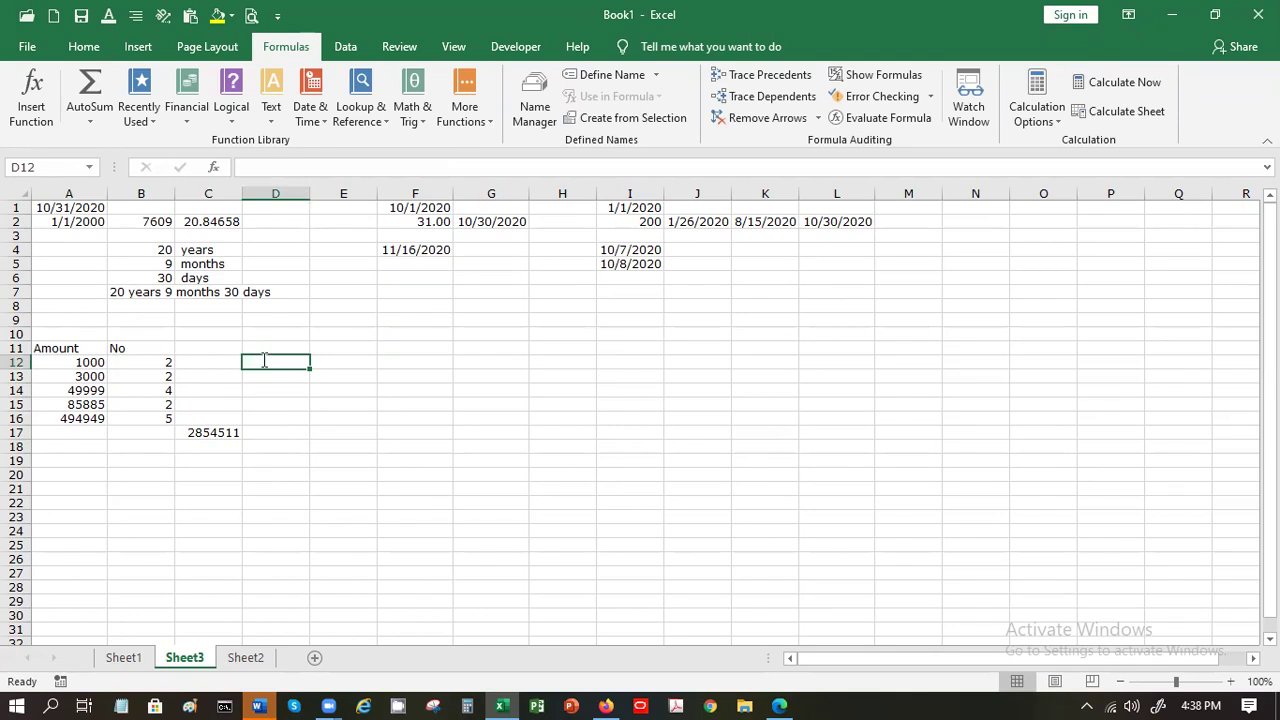
text(=pro)
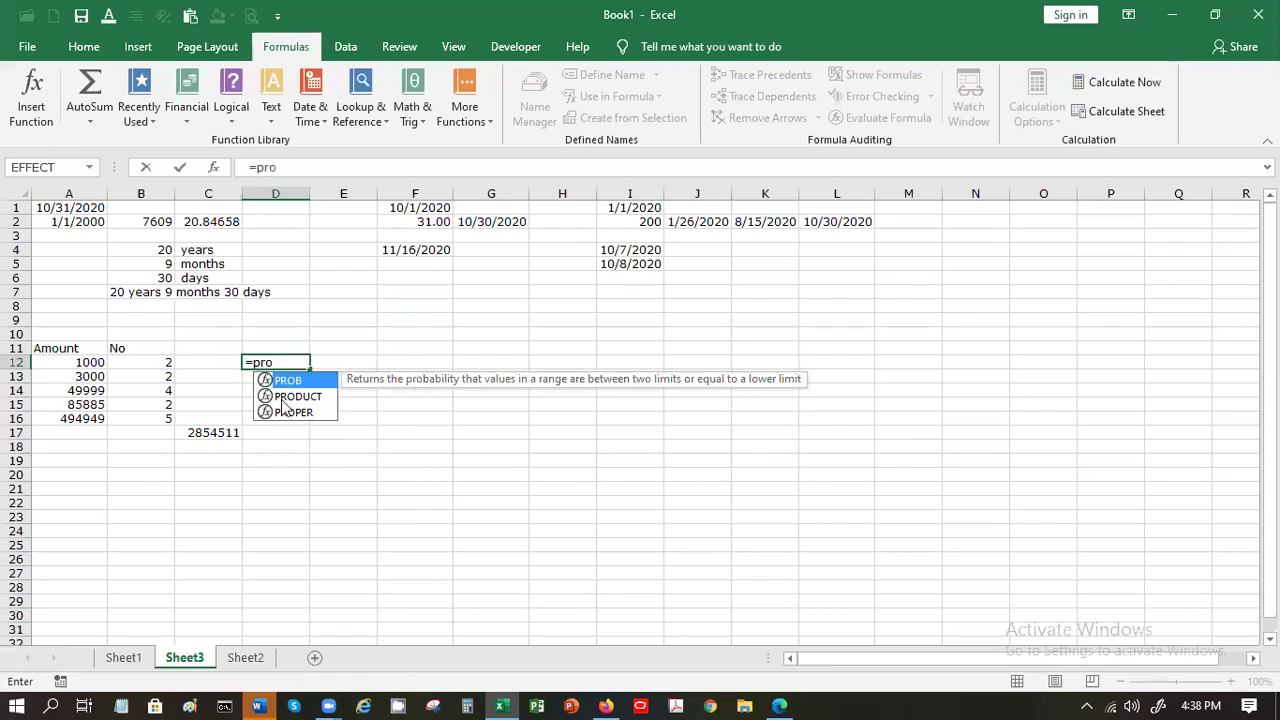
double_click(288, 396)
click(94, 363)
text(,)
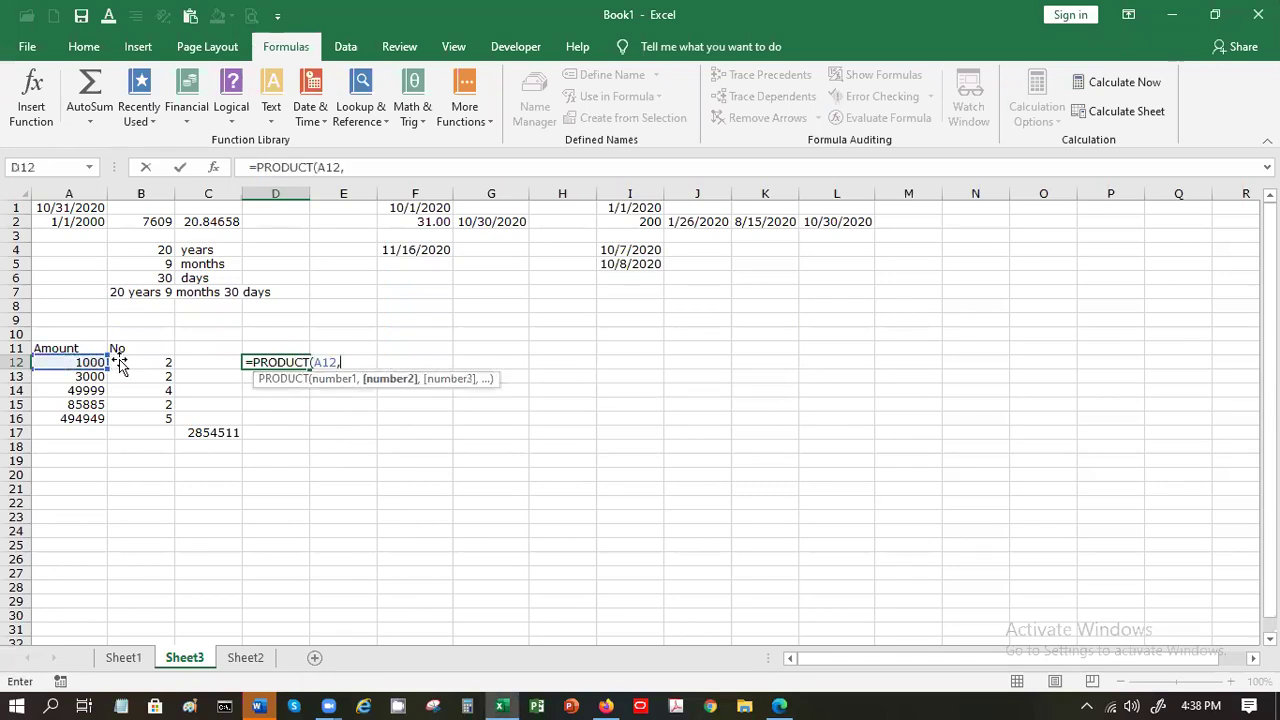
click(114, 360)
key(Return)
click(241, 360)
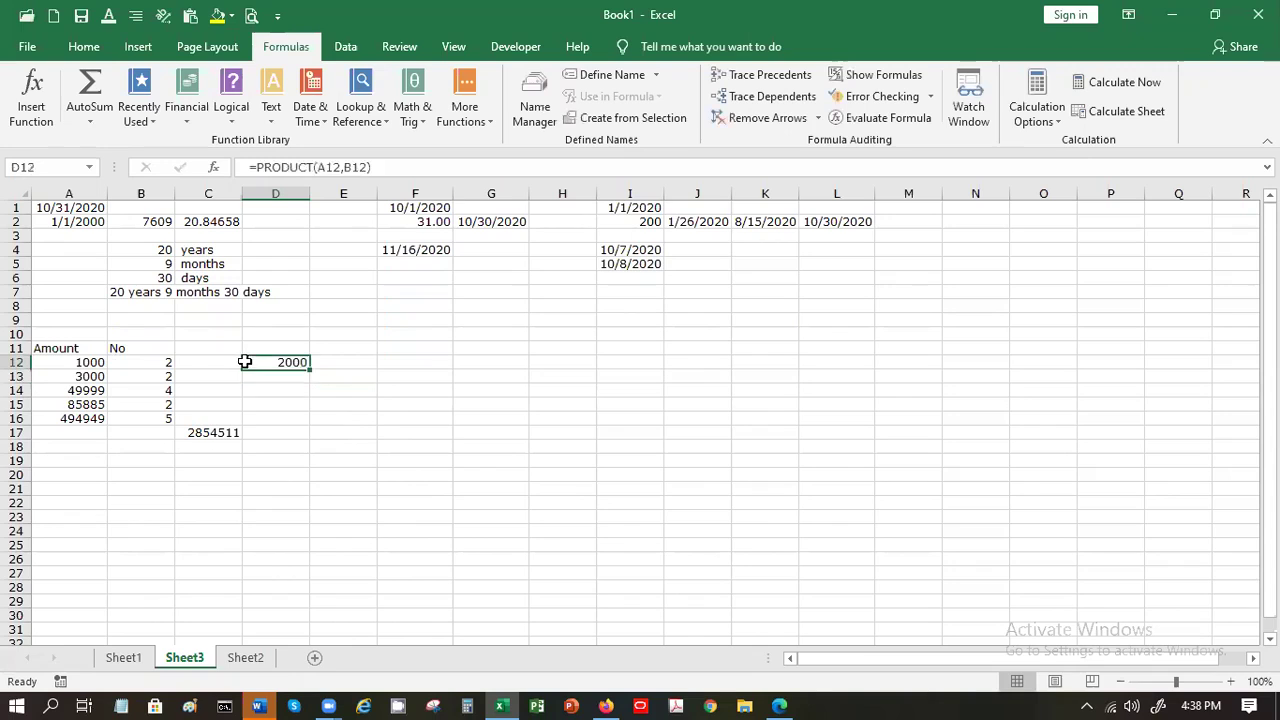
drag(310, 369, 310, 425)
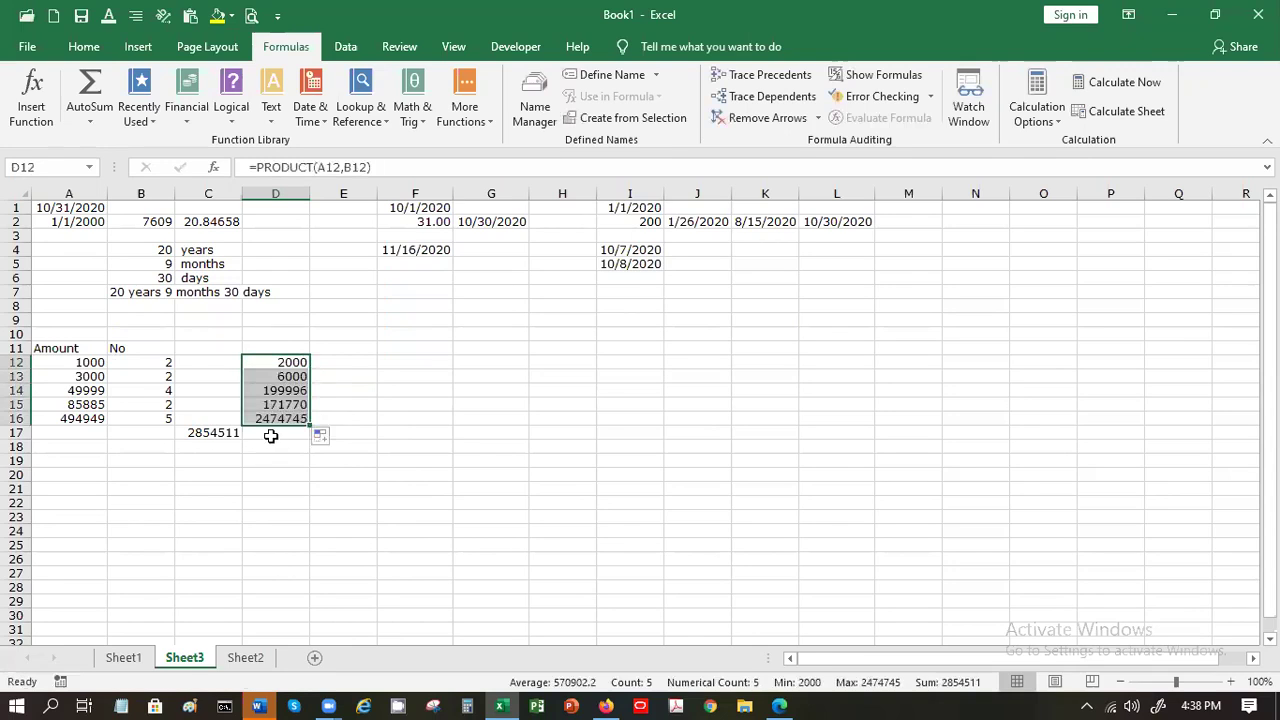
Step: Total the row products D12:D16 in D17 with AutoSum
click(266, 433)
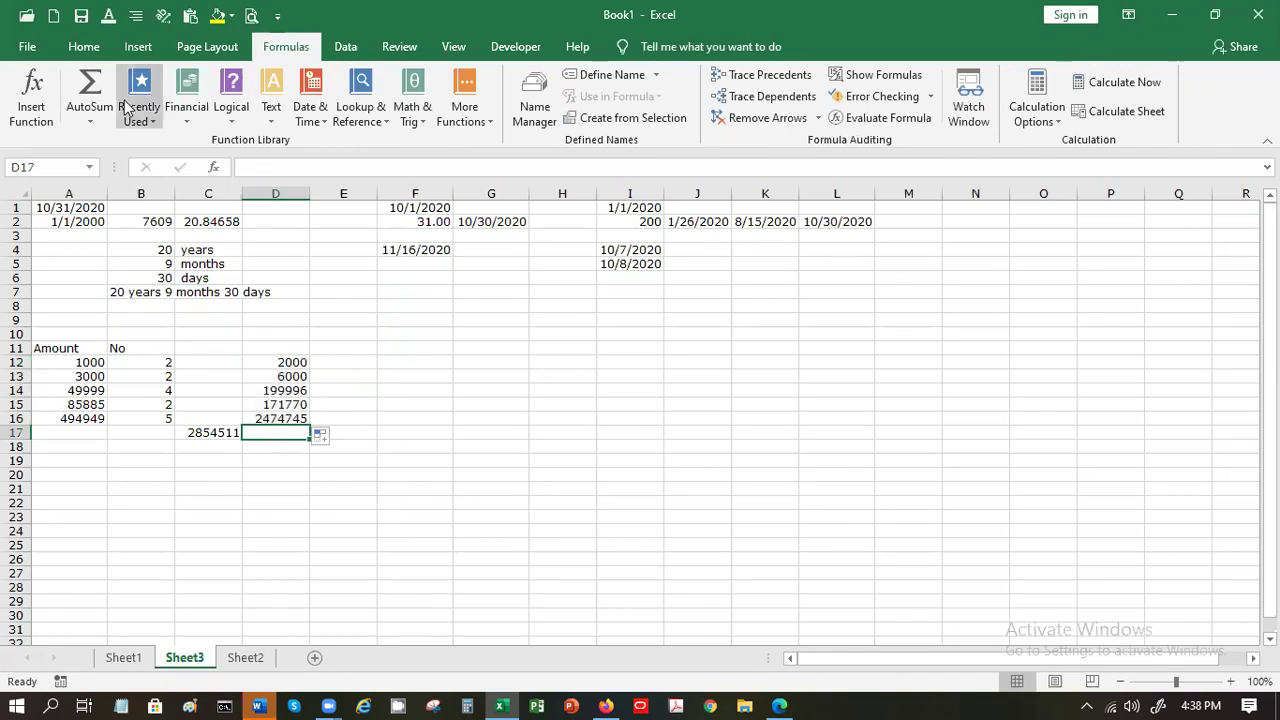
click(86, 48)
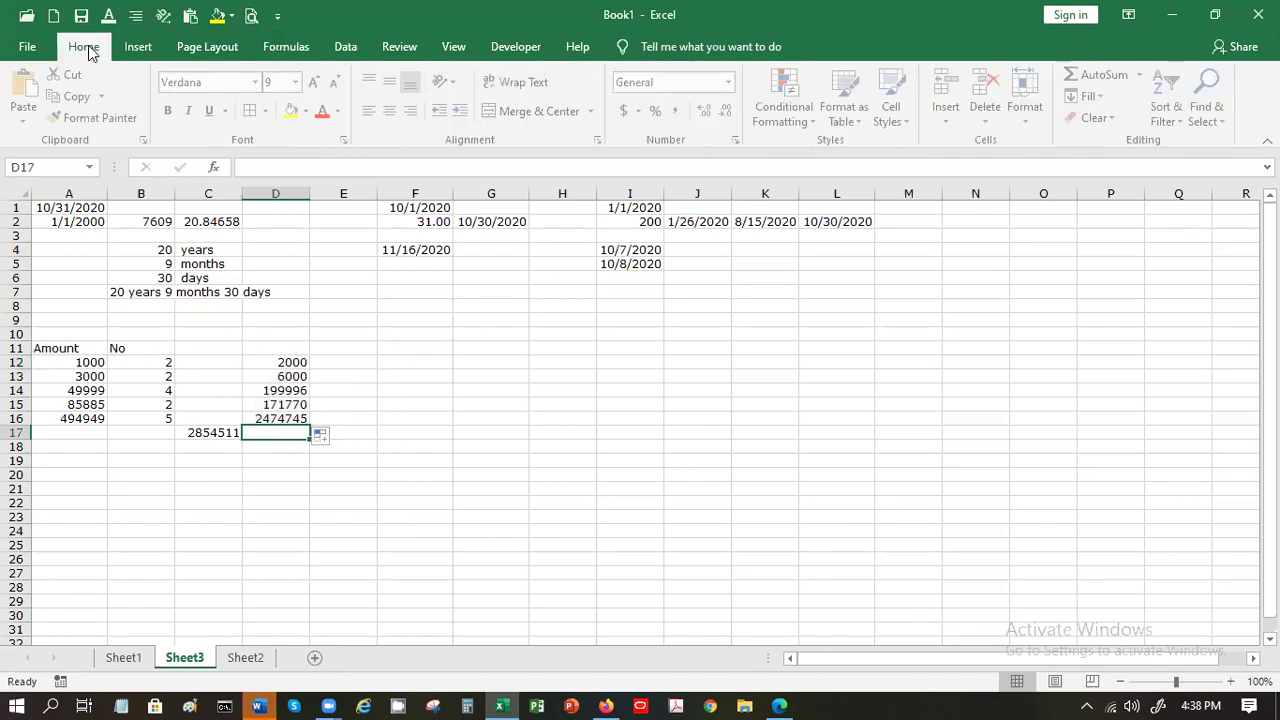
click(1100, 75)
key(Return)
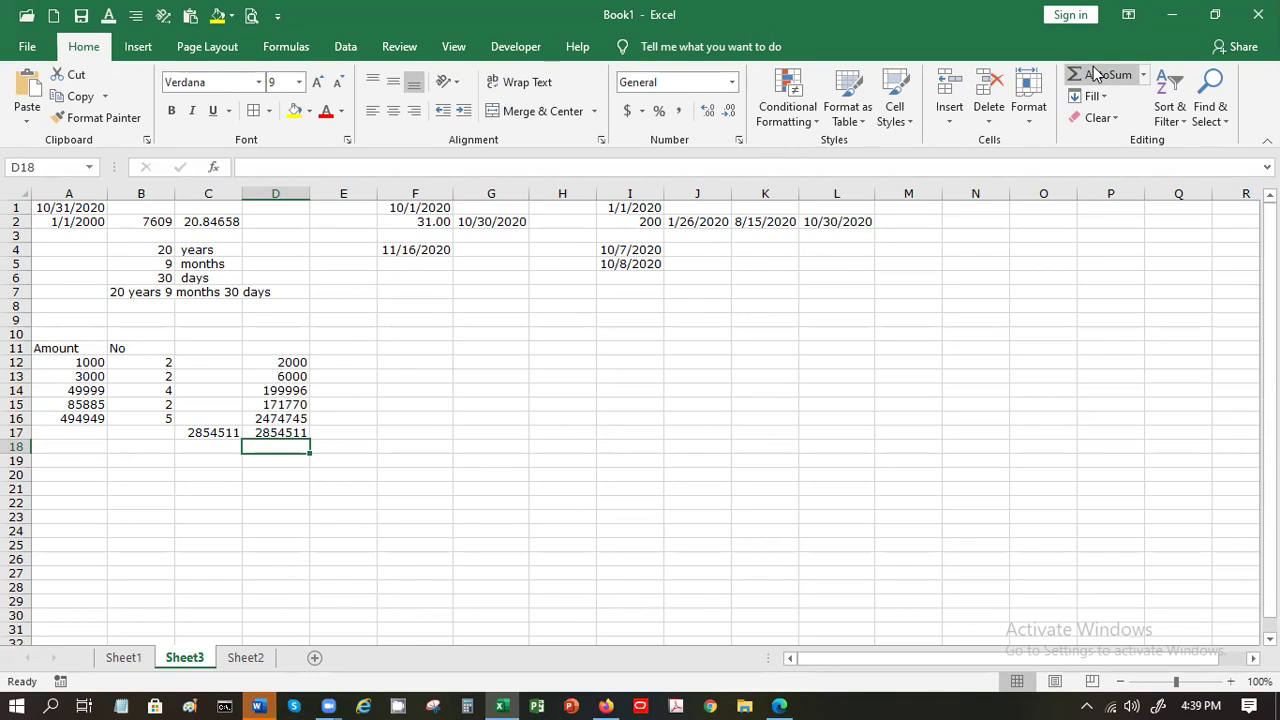
text(ae)
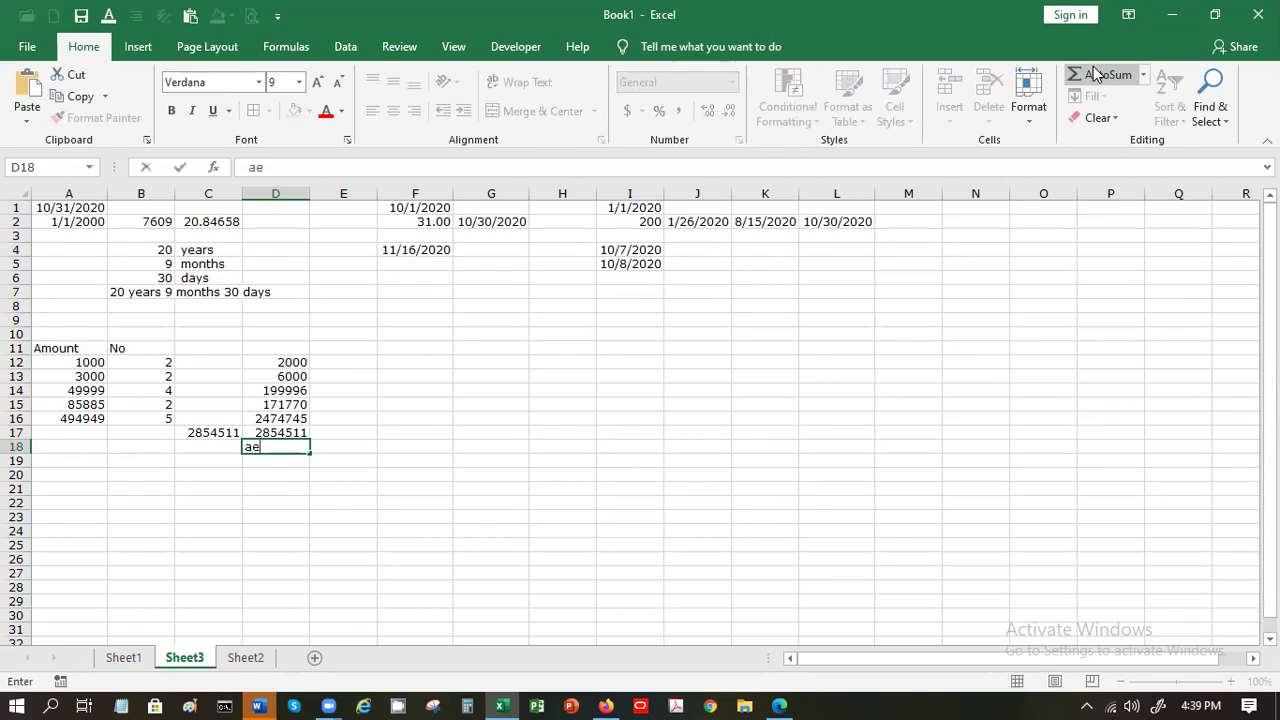
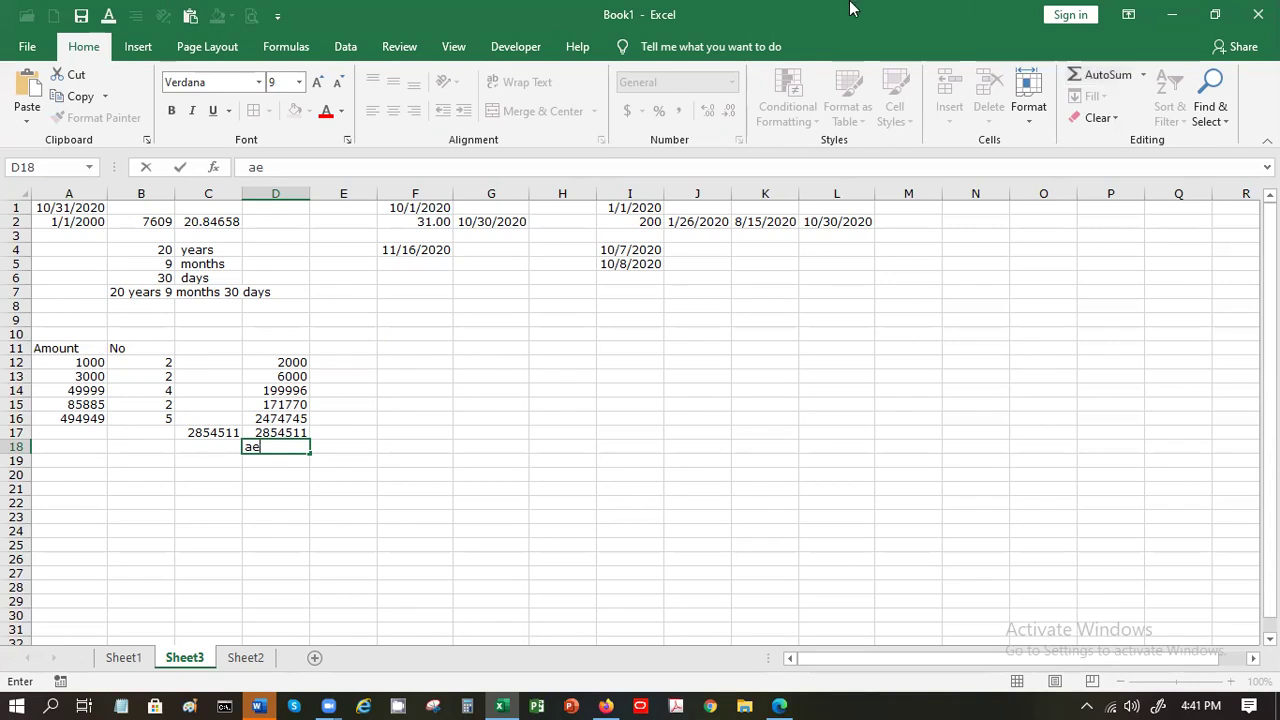
Step: Shift the Amount and No table three columns to the right by inserting blank cells at A11:A18
click(78, 352)
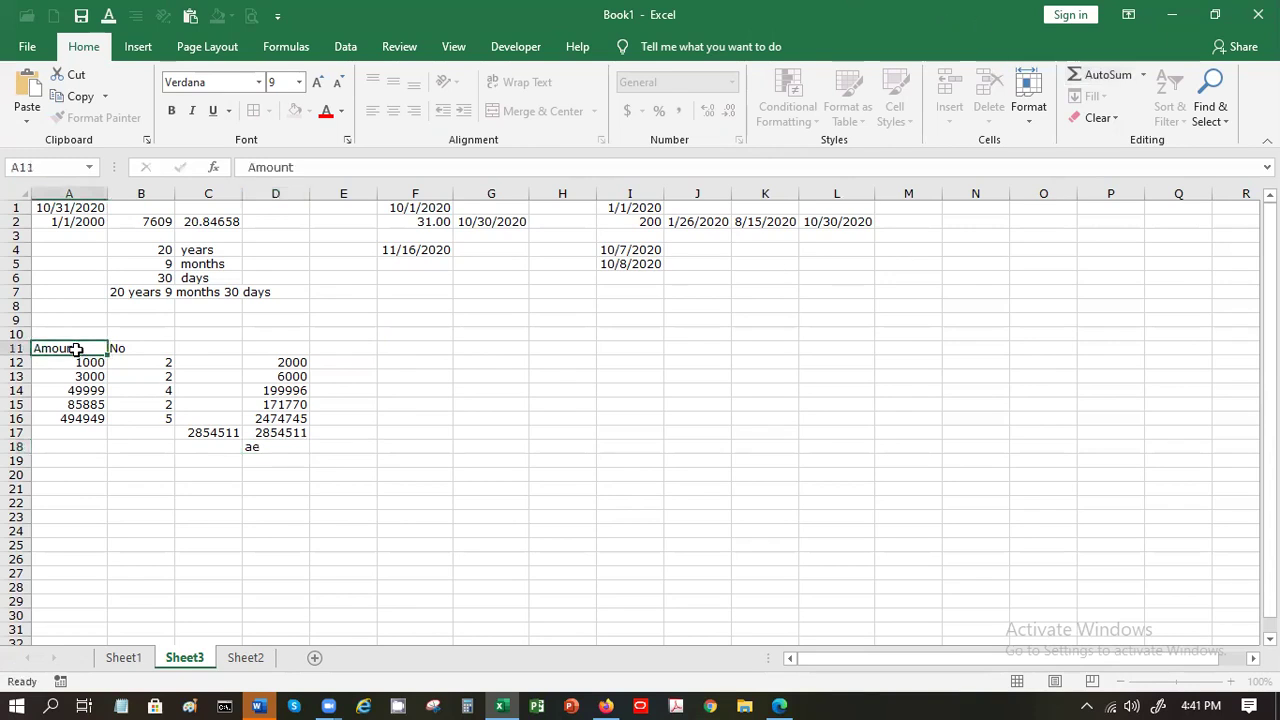
drag(78, 352, 74, 450)
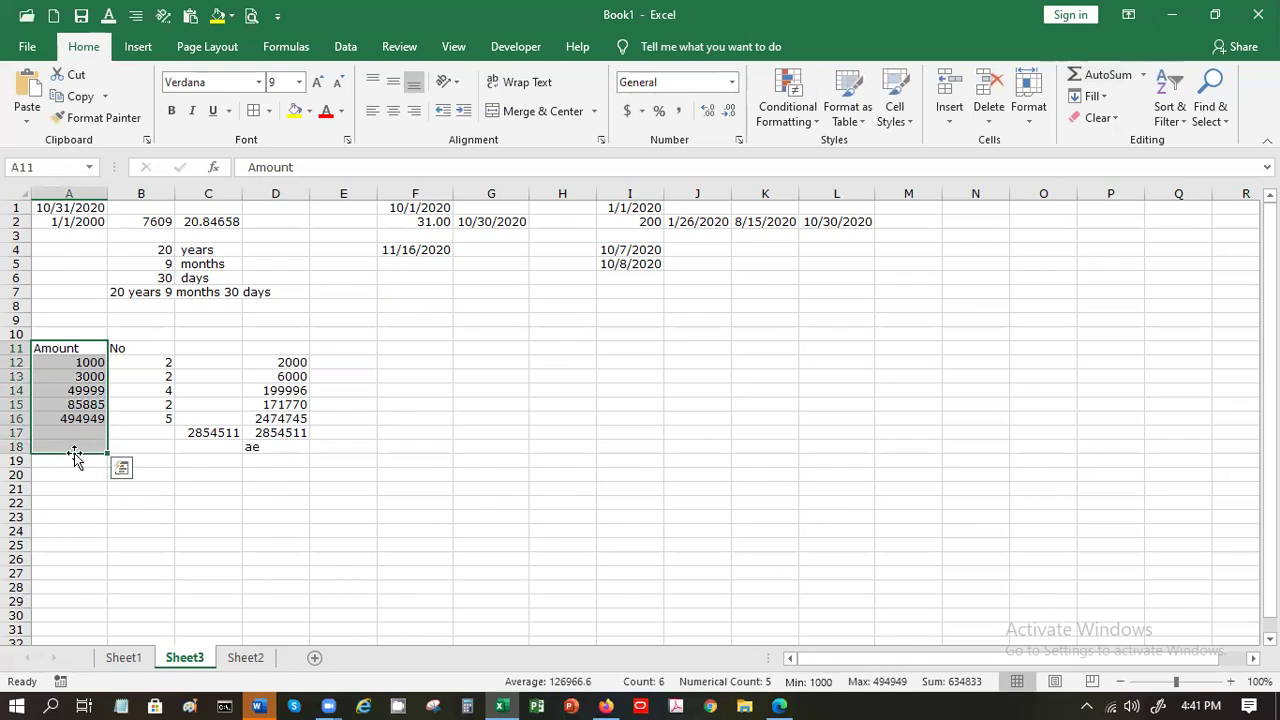
click(955, 80)
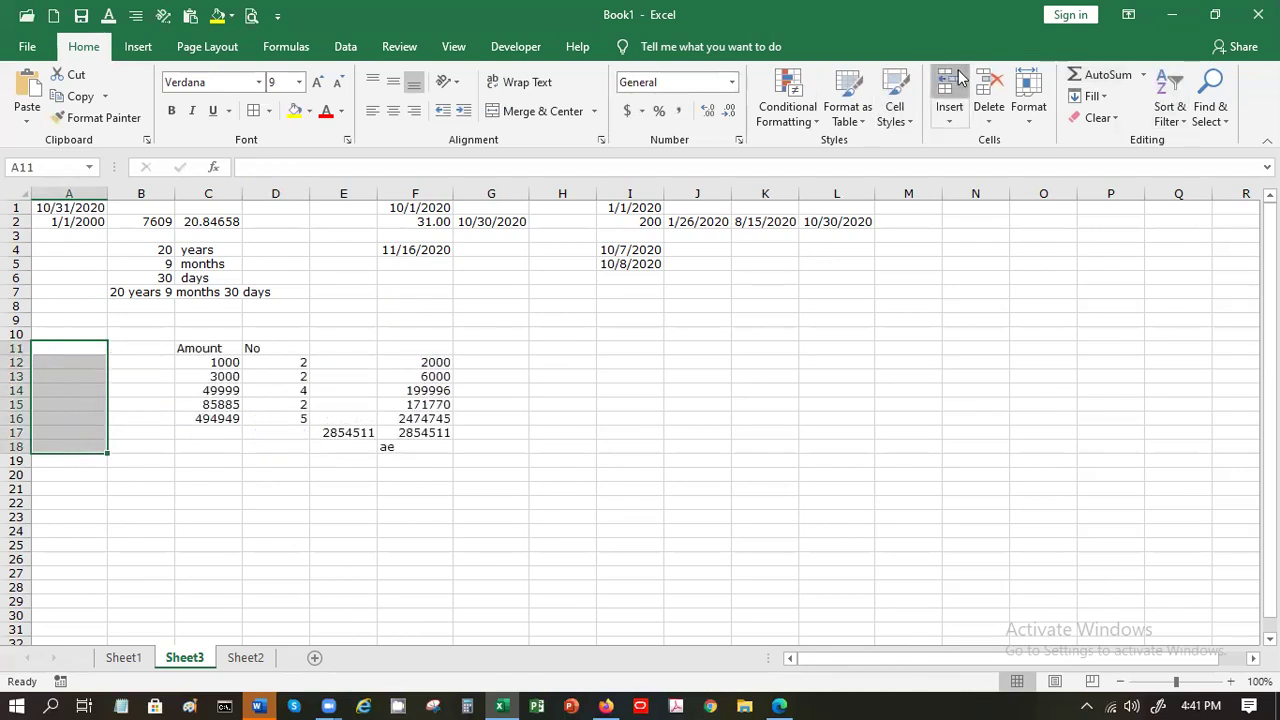
Step: Enter the headings Brand in A11 and Items in B11
click(88, 344)
text(Barn)
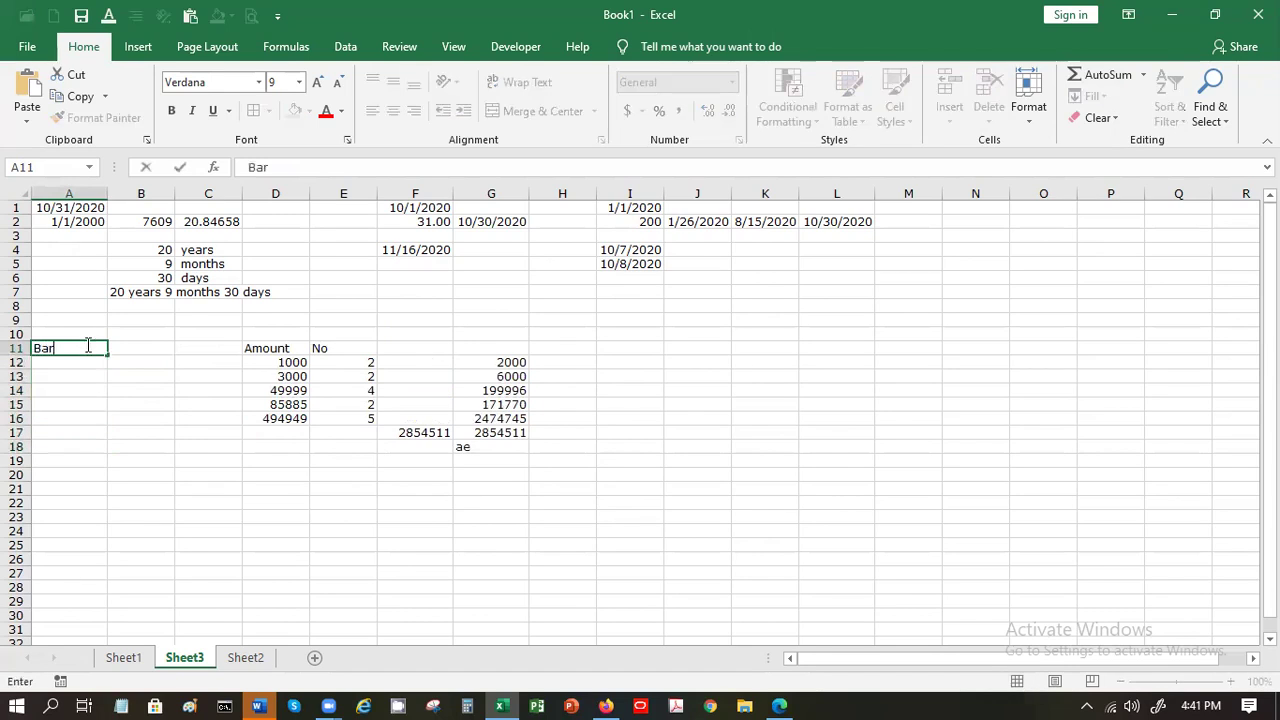
key(BackSpace)
key(BackSpace)
key(BackSpace)
text(rand)
key(Tab)
text(Items)
key(Return)
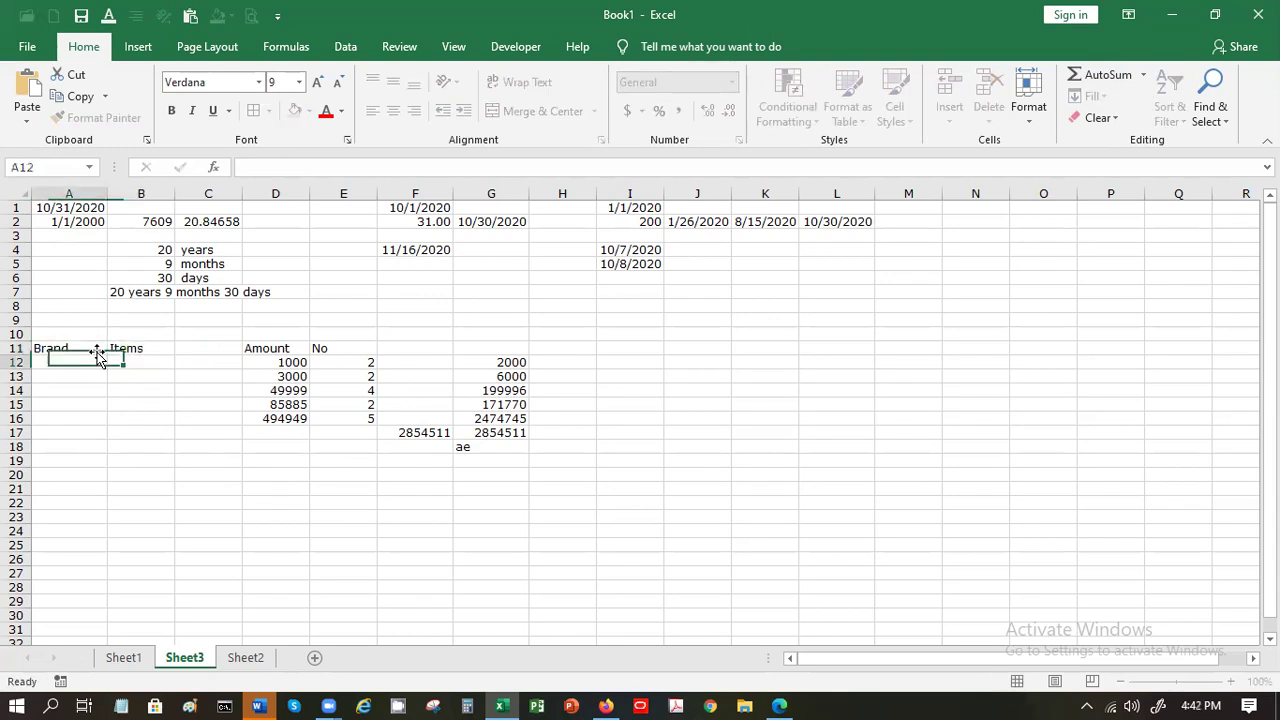
Step: List the brands LG, Samsung, Apple and Sony in A12:A15
text(LG)
key(Return)
text(Samsung)
key(Return)
text(Aop)
key(BackSpace)
key(BackSpace)
text(pple)
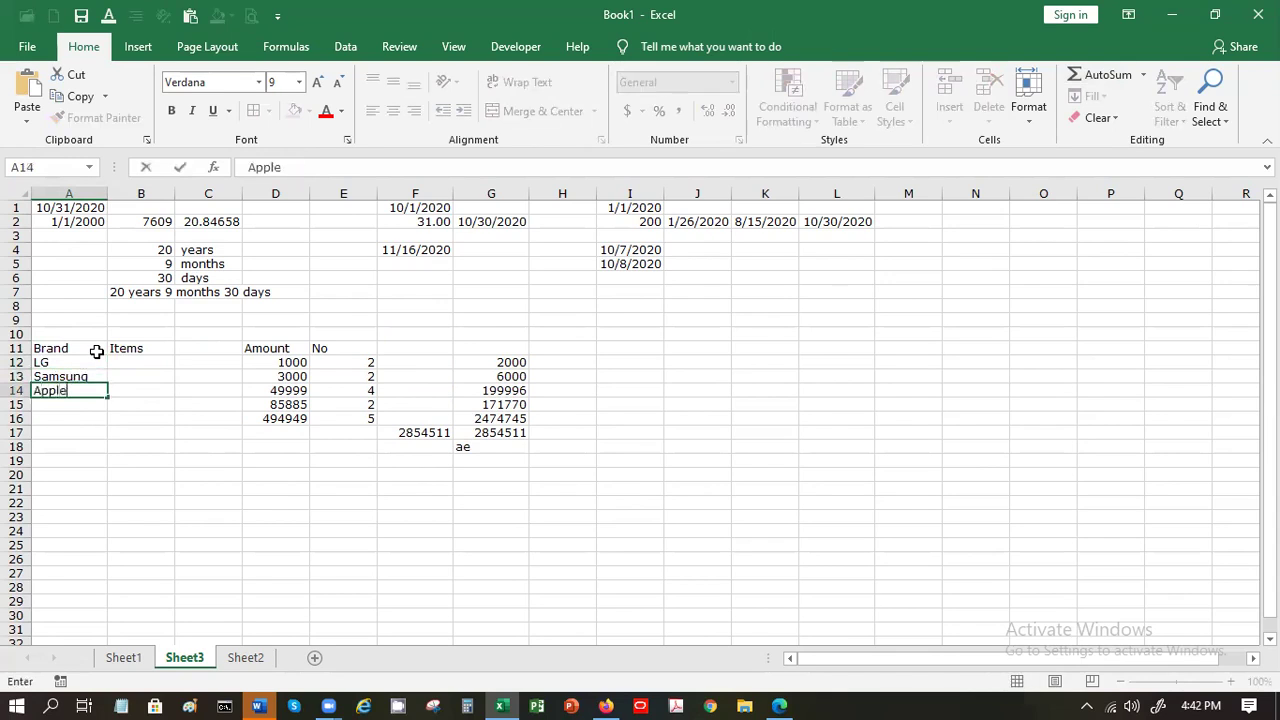
key(Return)
text(Sony)
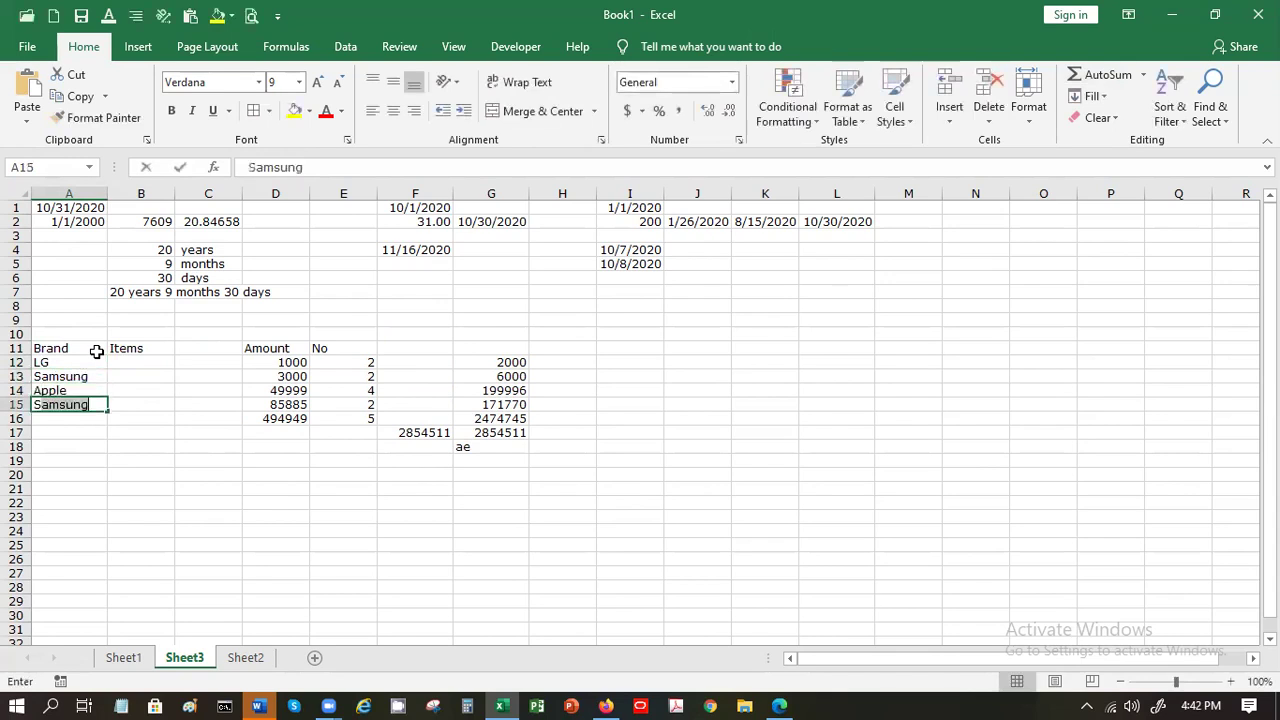
key(Return)
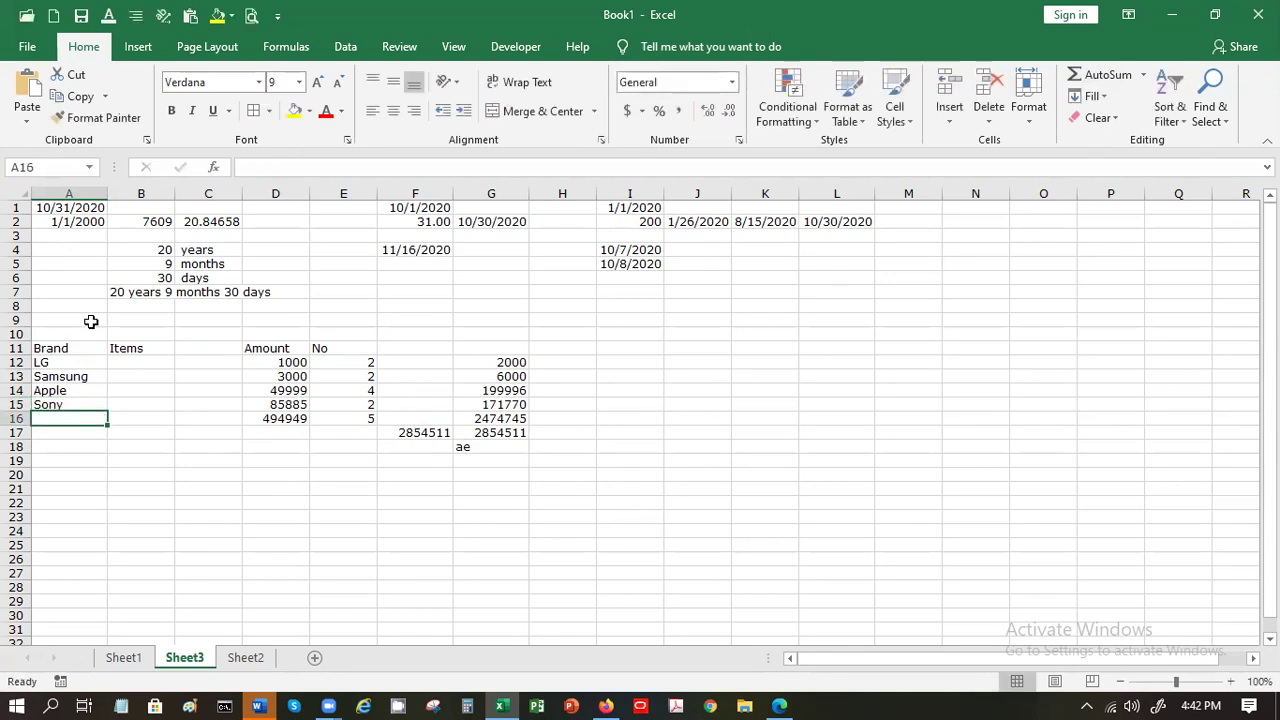
Step: List the items Mobile, AC, Laptop and TV in B12:B15
key(Up)
key(Up)
key(Up)
key(Up)
key(Right)
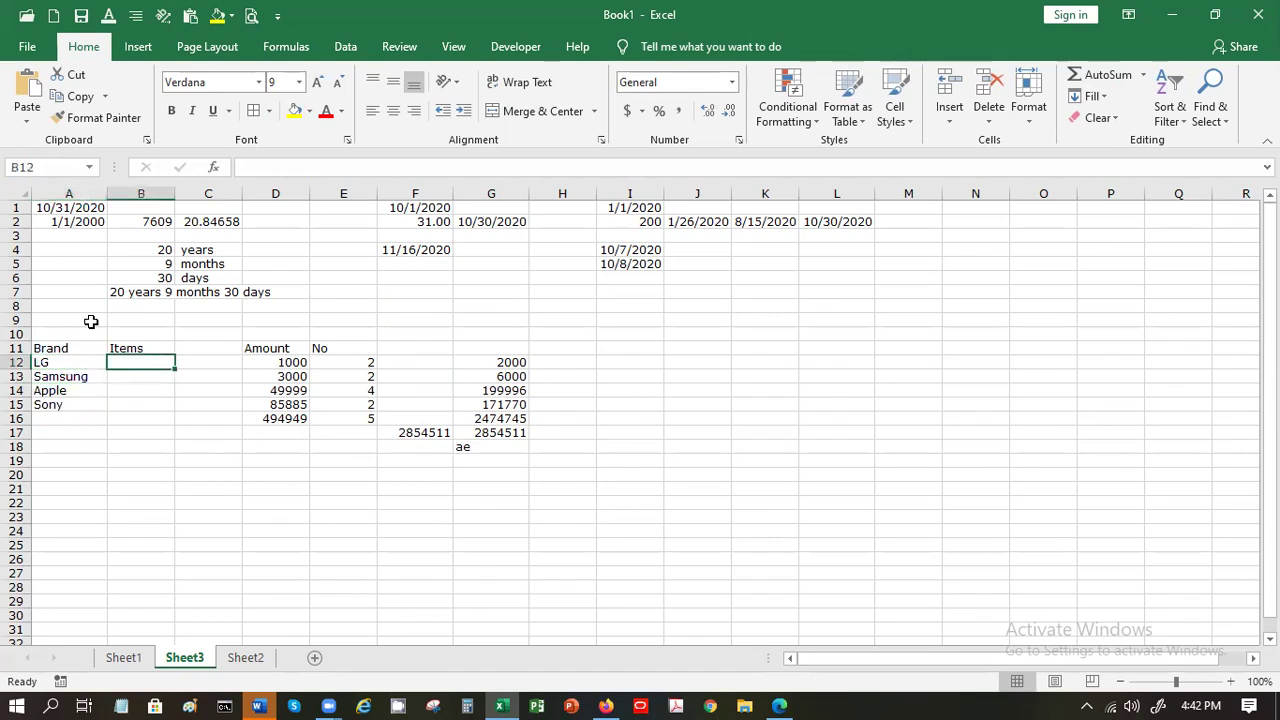
text(Mobile)
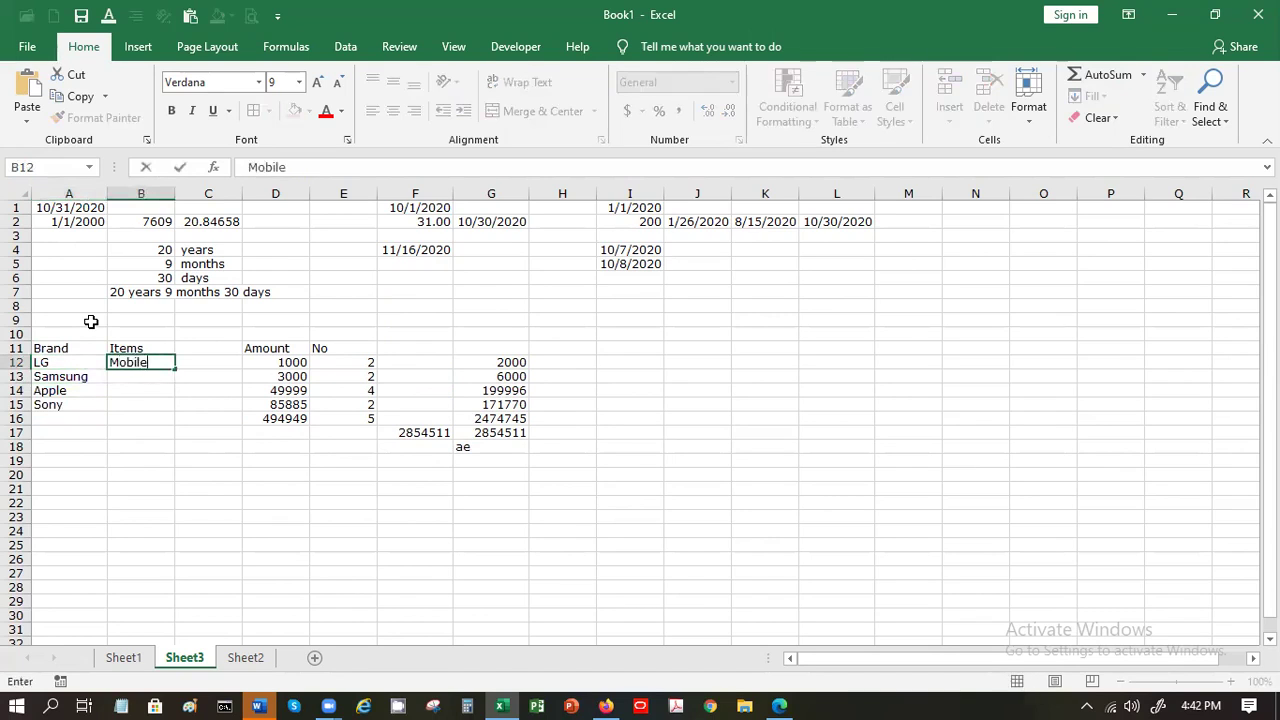
key(Return)
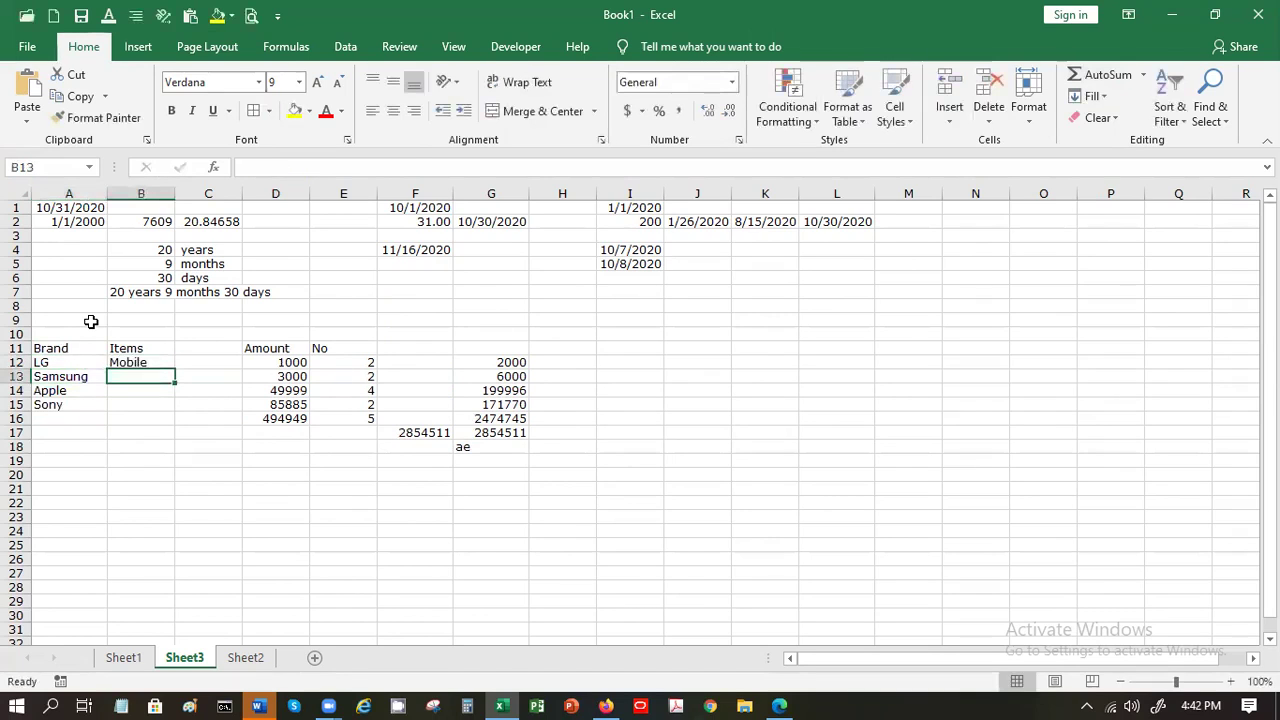
text(AC)
key(Return)
text(La)
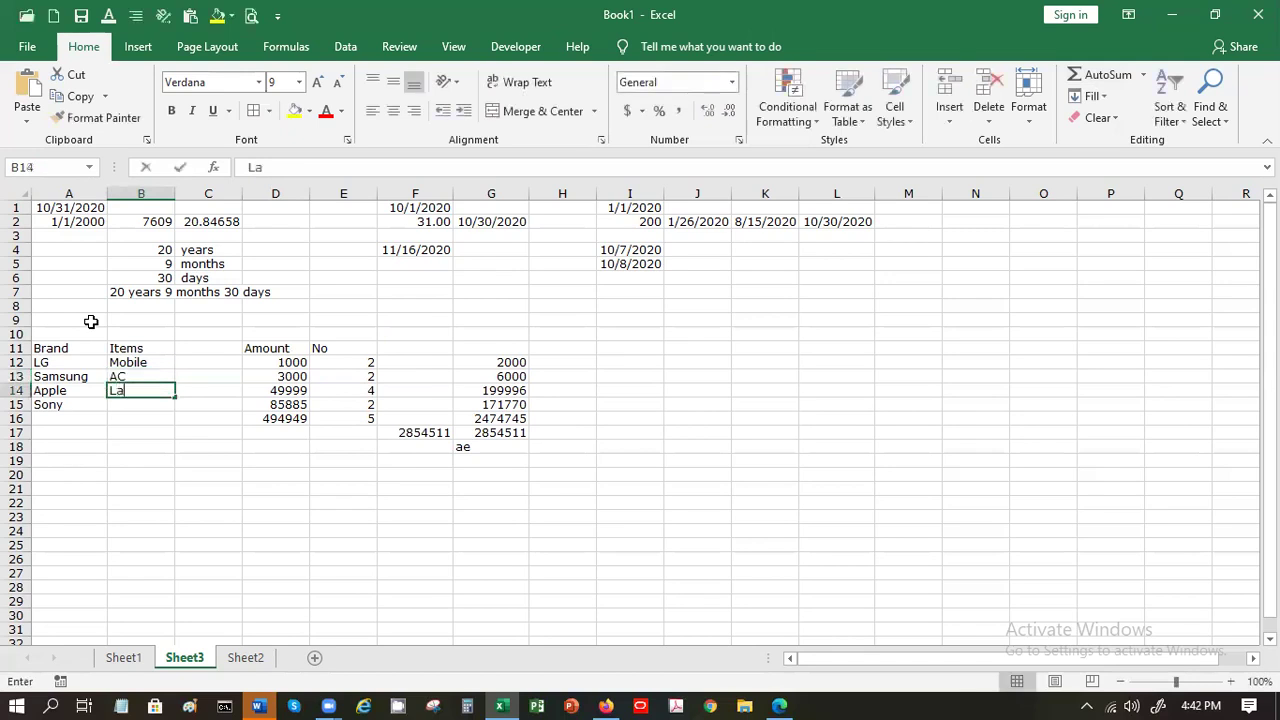
text(ptop)
key(Return)
text(TV)
key(Return)
Step: Enter a SUMIF formula in D18 that sums the amounts D12:D15 where the brand in A12:A15 is "LG"
key(Return)
key(Return)
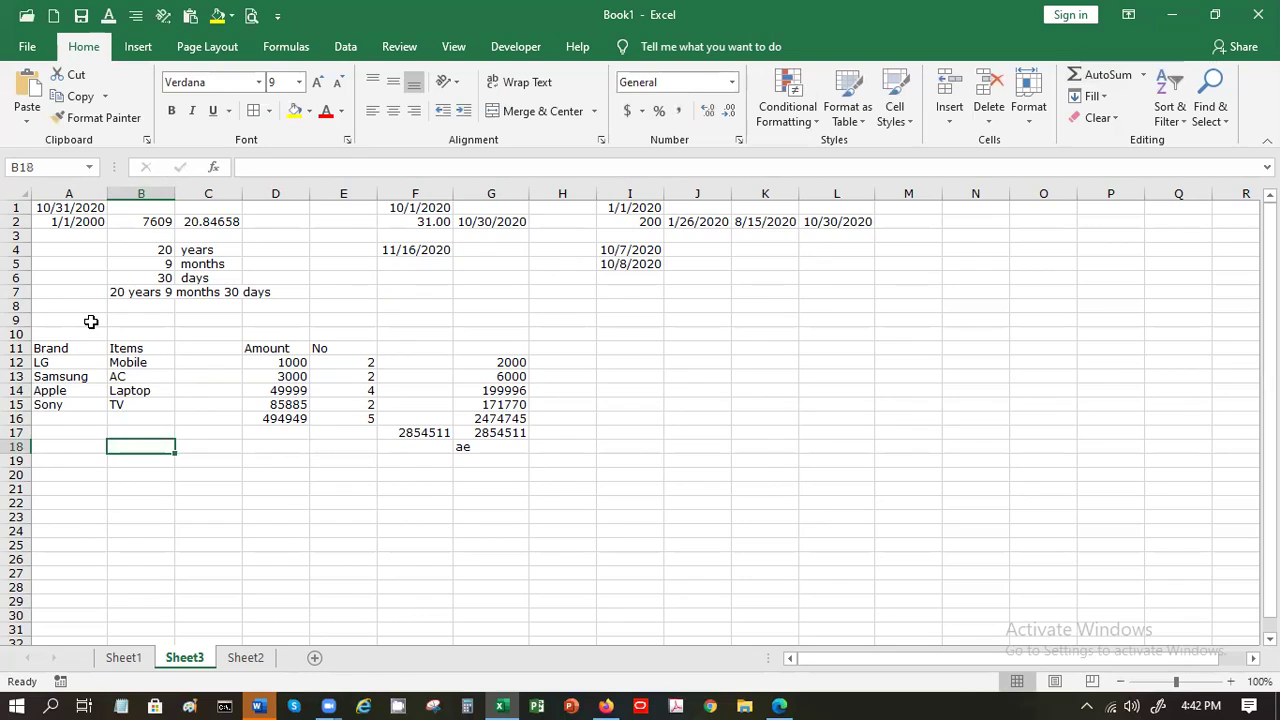
key(Right)
key(Right)
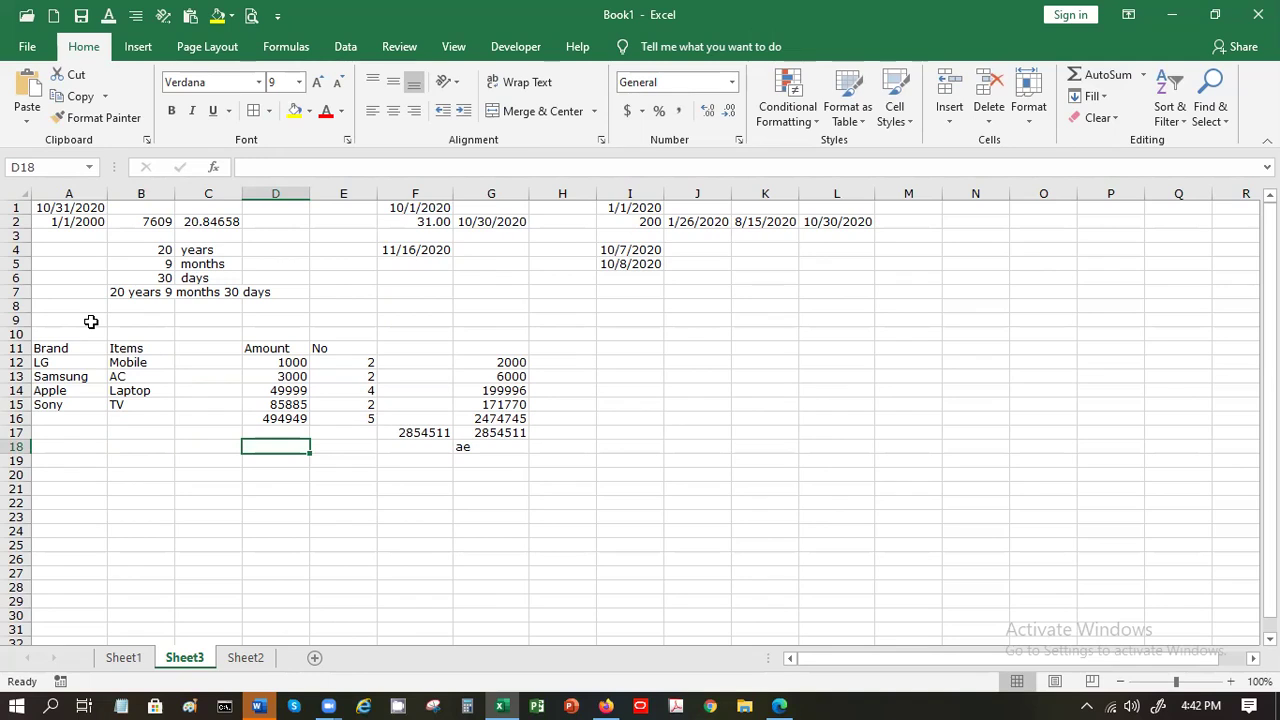
text(=)
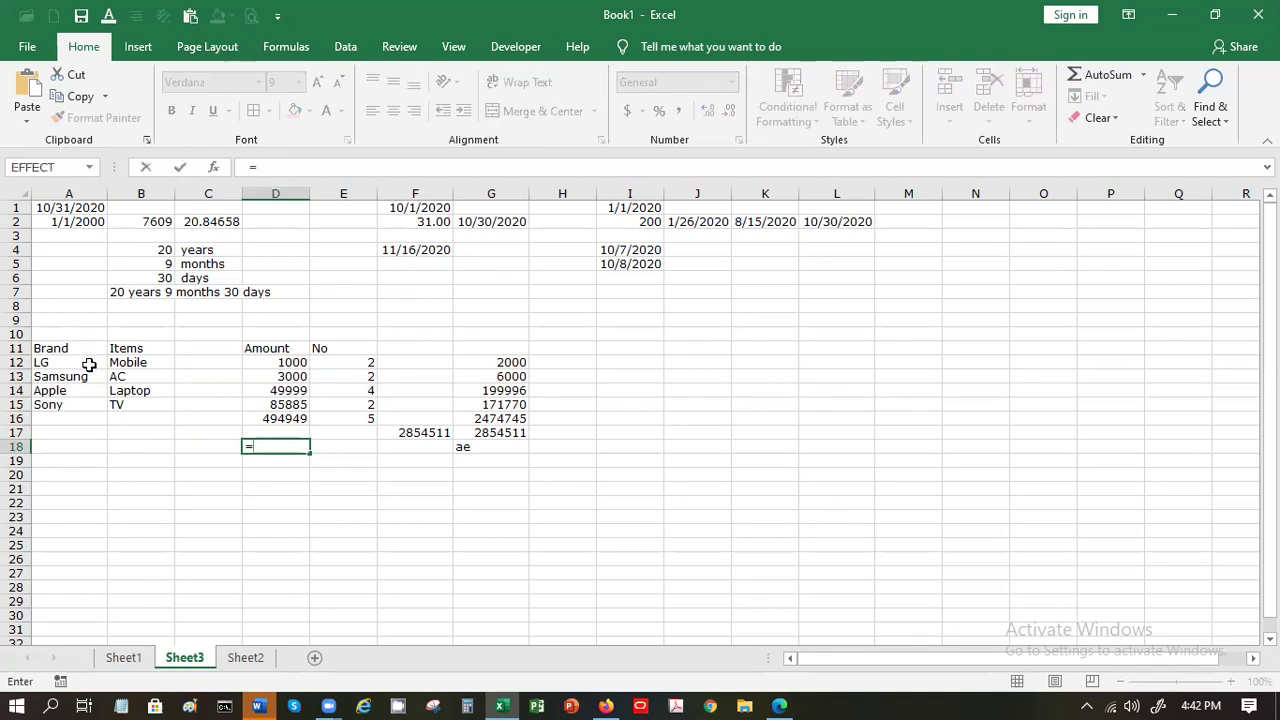
text(sumif)
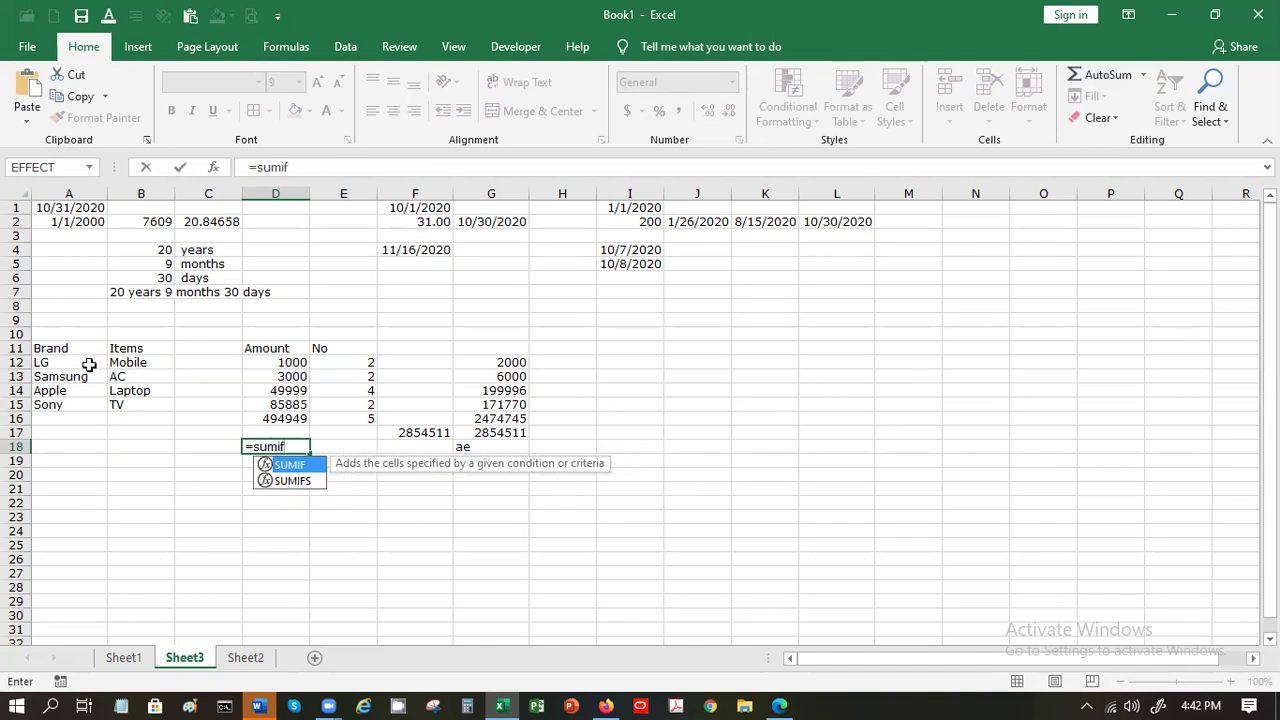
text(()
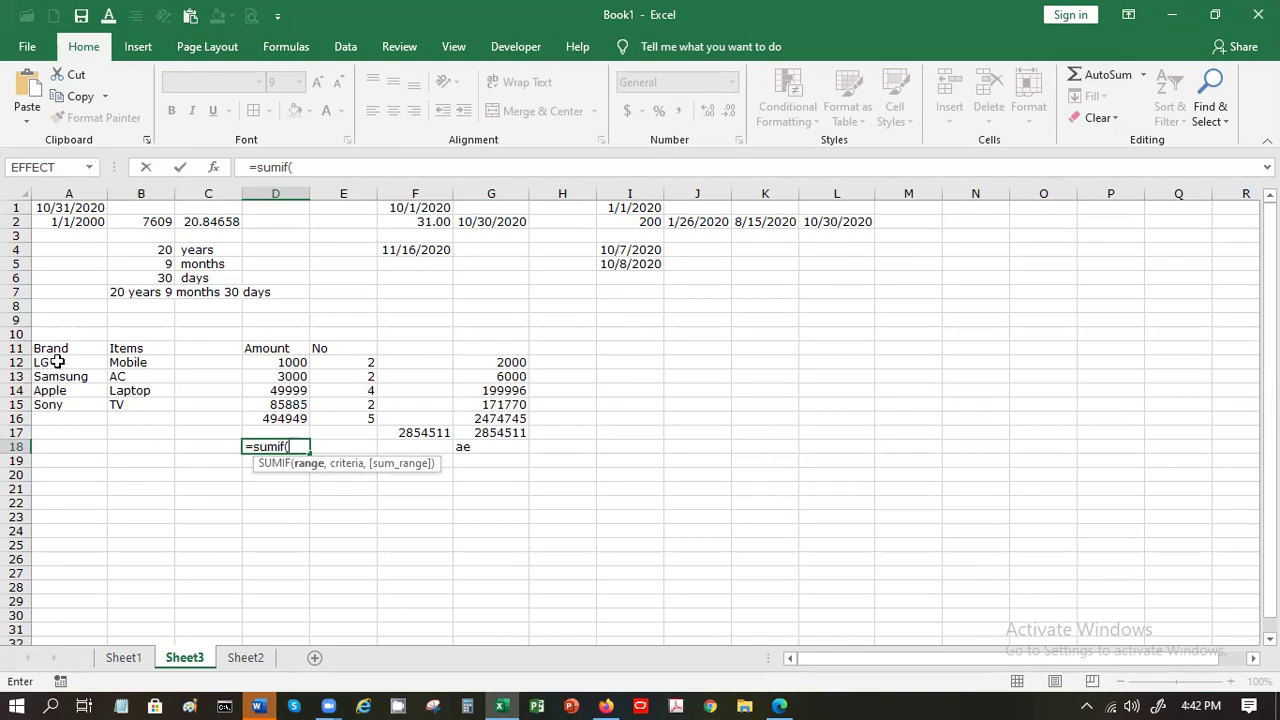
drag(57, 362, 64, 414)
text(,)
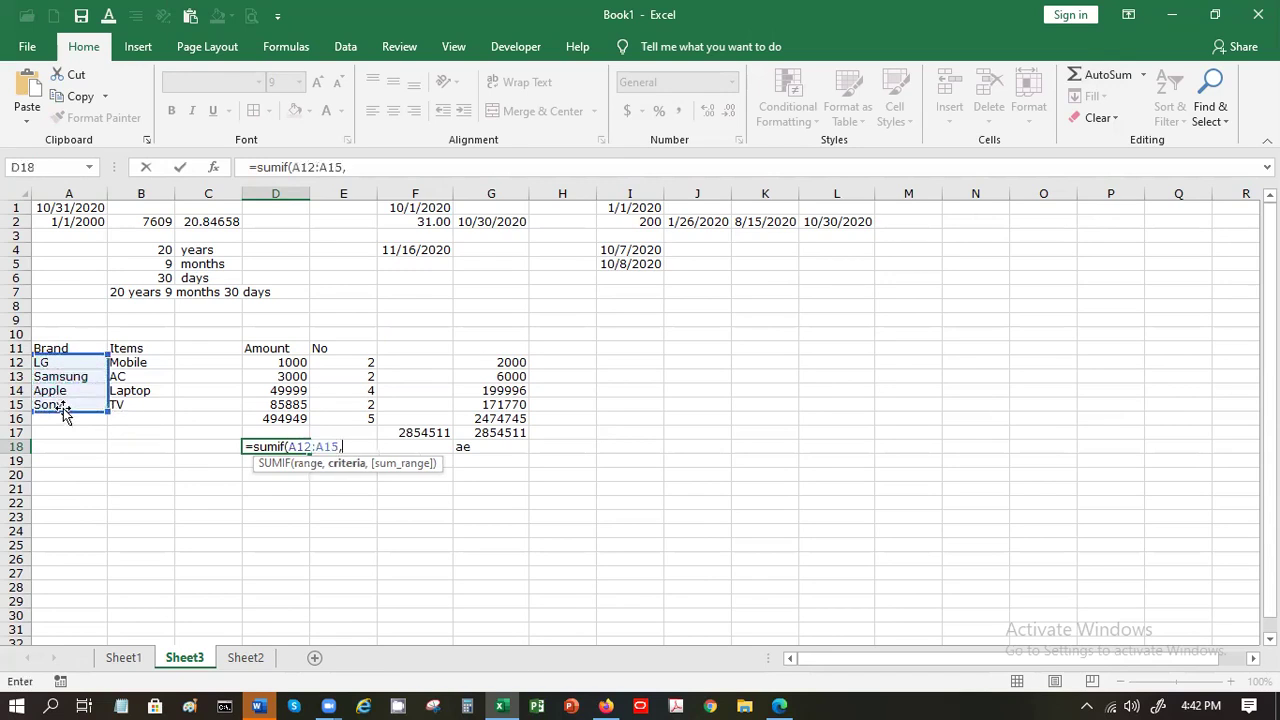
text("LG",)
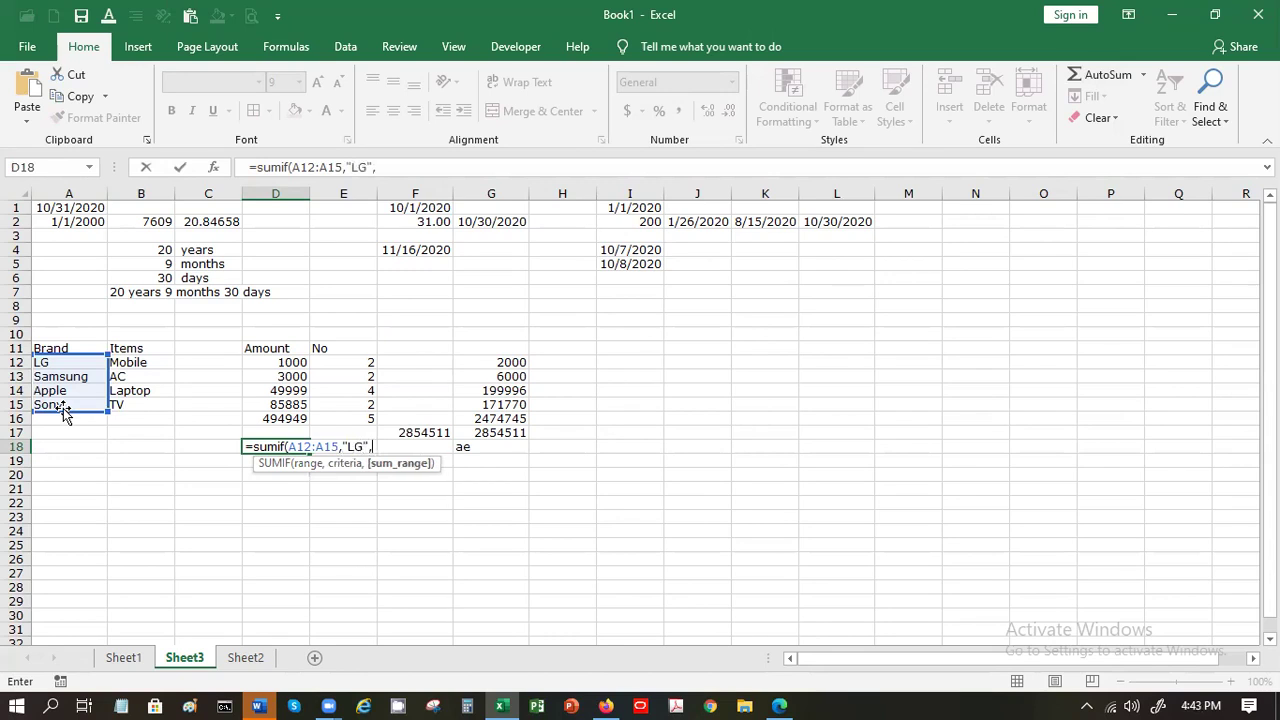
drag(266, 362, 272, 413)
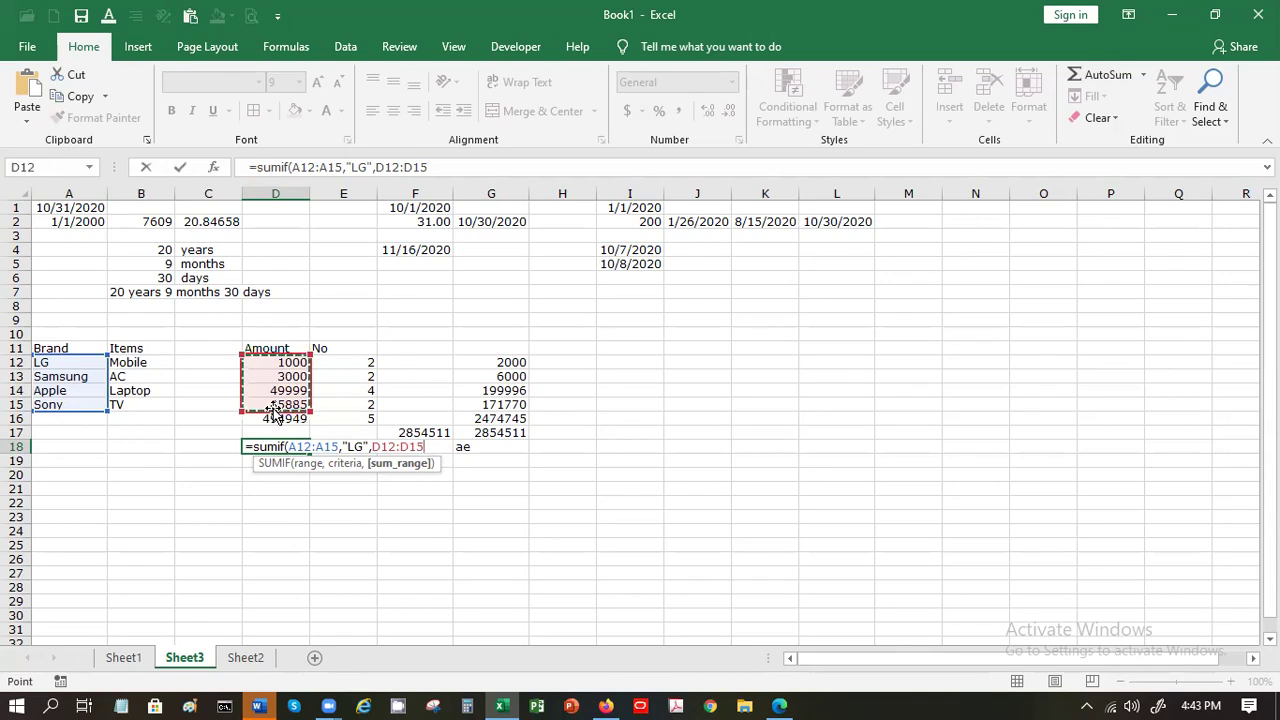
key(Return)
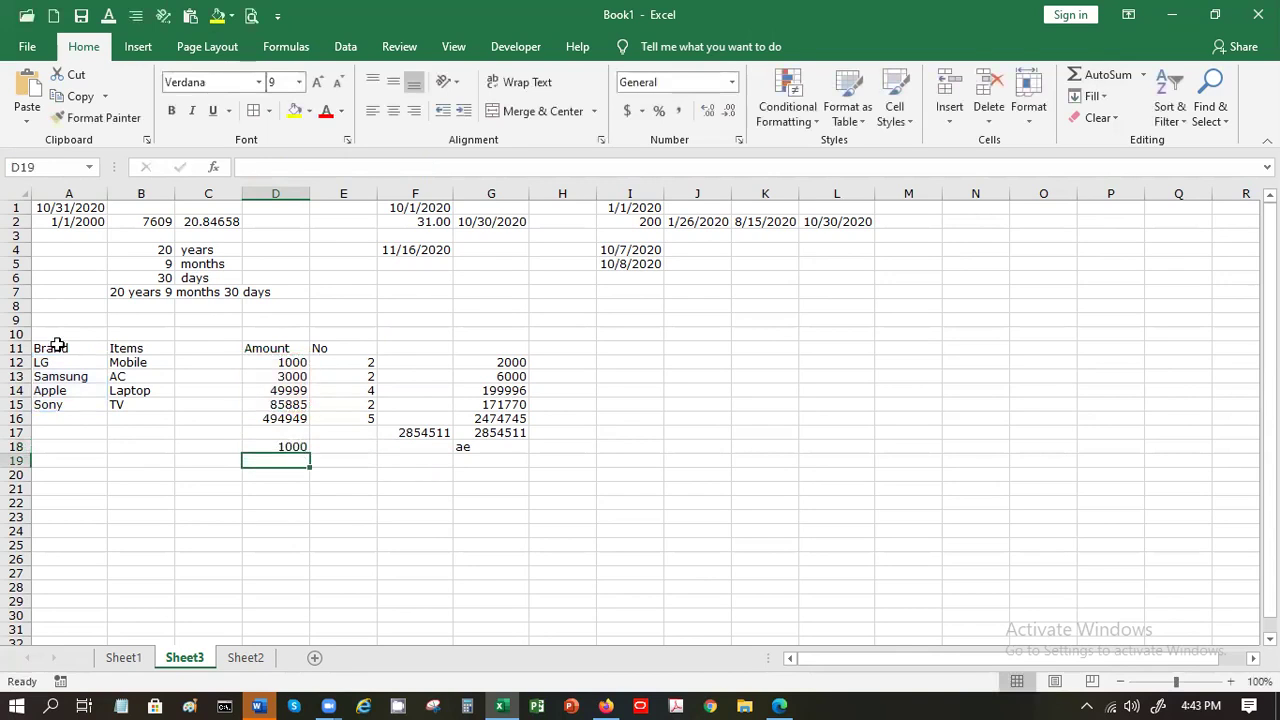
Step: Change the brand in A14 to LG and check the SUMIF result in D18
click(286, 365)
click(75, 391)
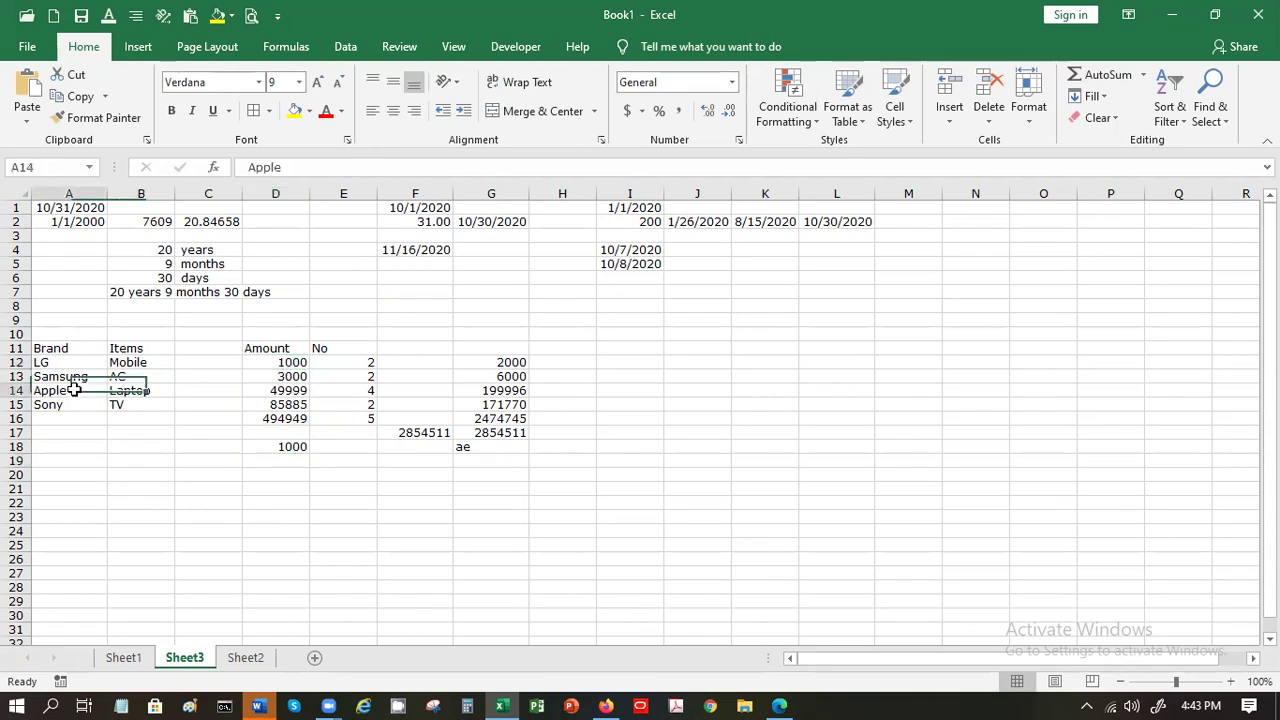
text(LG)
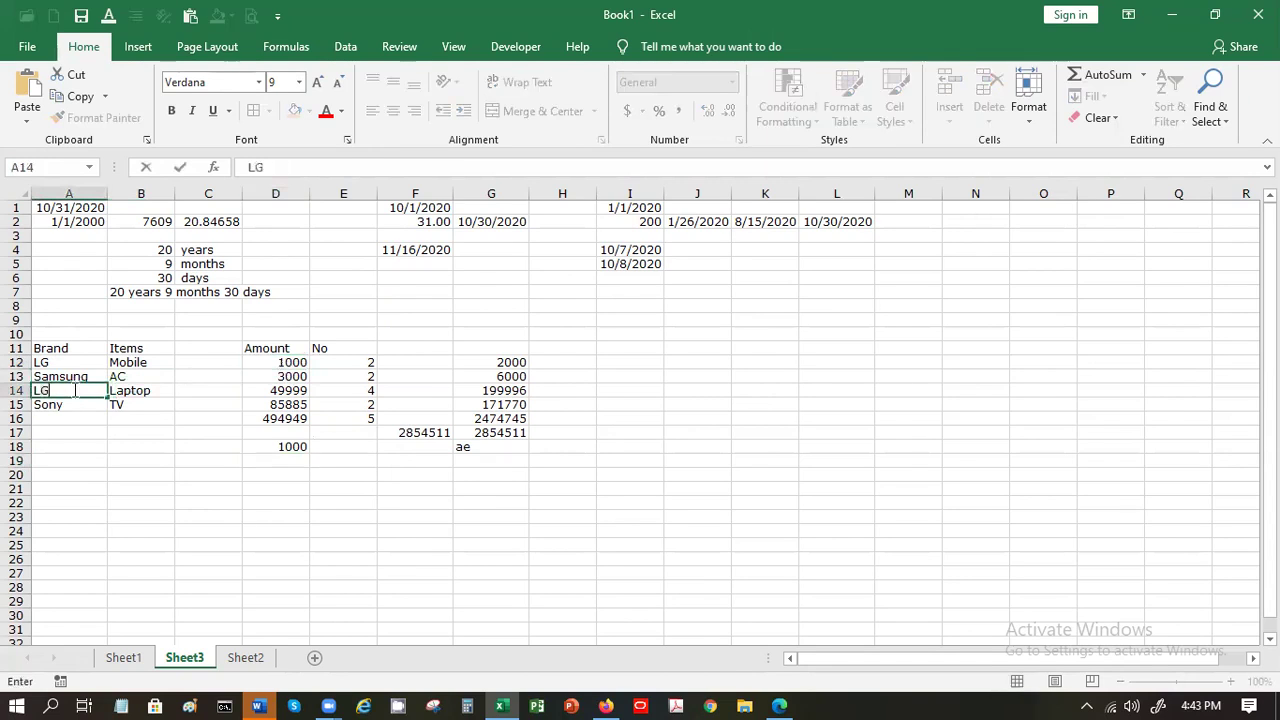
key(Return)
key(Down)
key(Down)
key(Right)
key(Right)
key(Right)
key(Down)
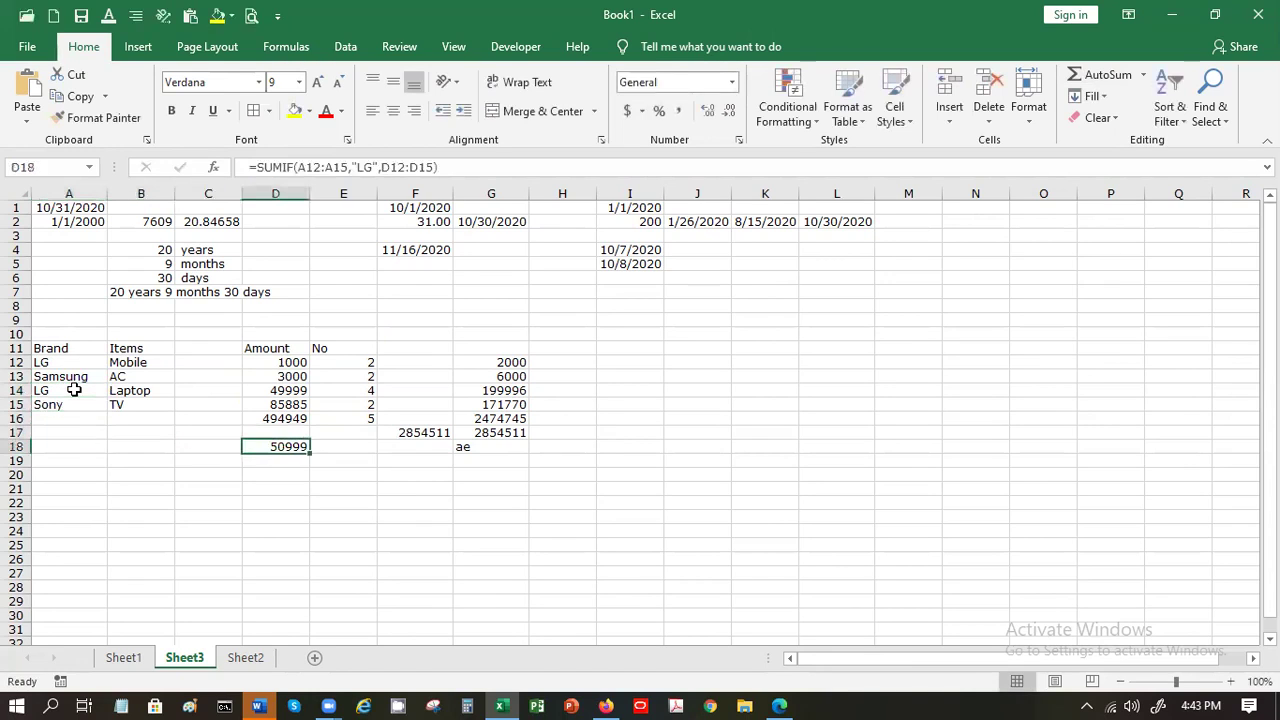
Step: Examine the two LG rows, 12 and 14, and the amounts that the SUMIF formula adds
key(Up)
key(Up)
key(Up)
key(Up)
key(Left)
key(Left)
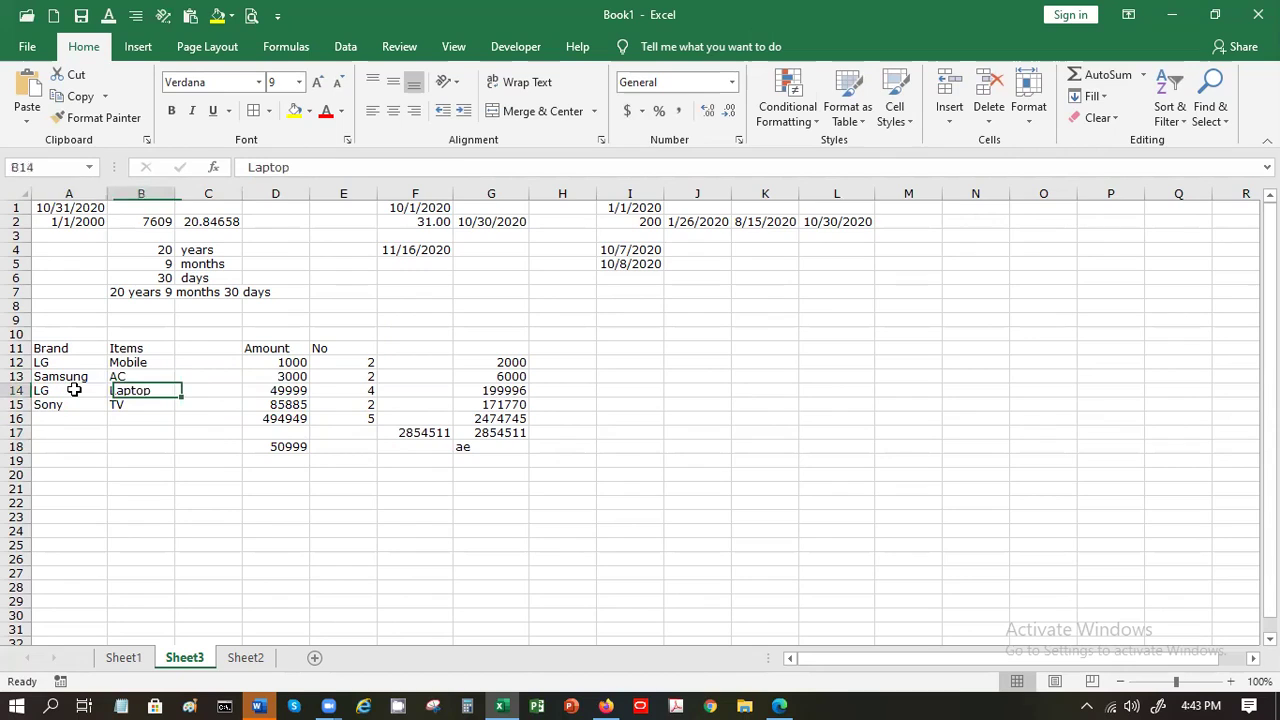
key(Left)
key(Up)
key(Up)
key(Down)
key(Down)
key(Right)
key(Right)
key(Right)
key(Right)
key(Left)
key(Left)
key(Left)
key(Left)
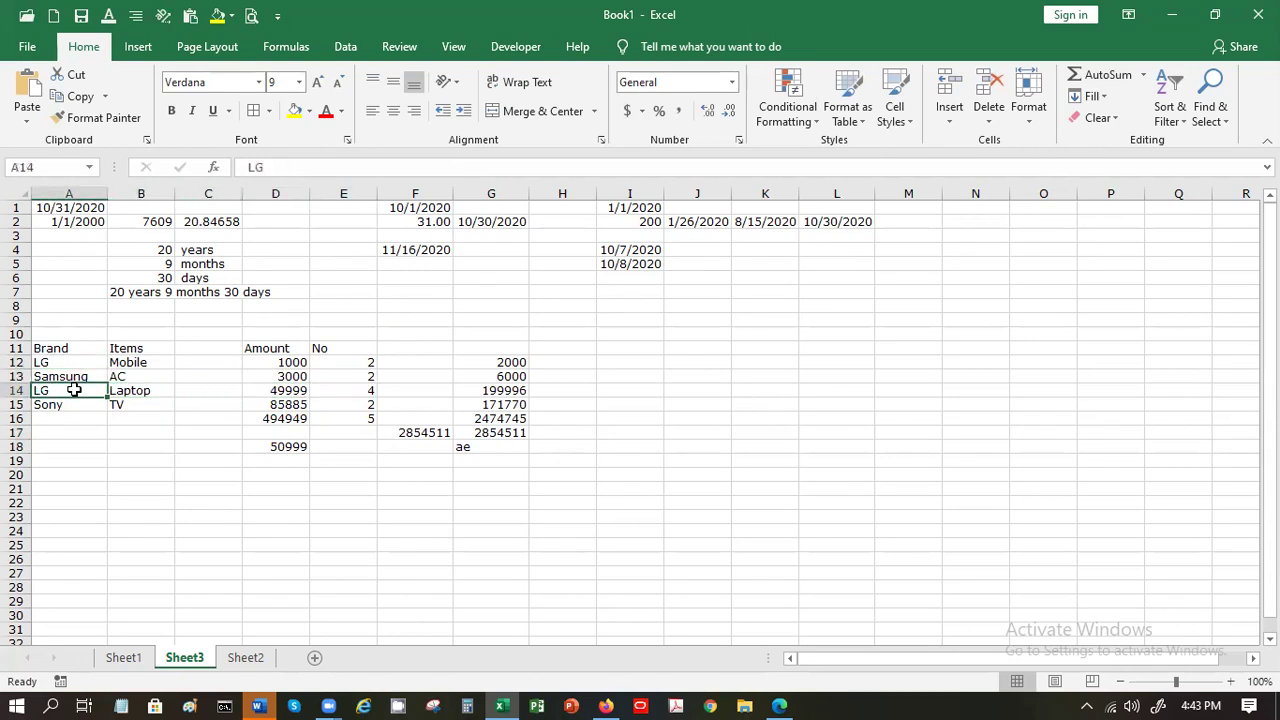
Step: Set the brand in A14 back to Apple and select the SUMIF result in D18
text(Apple)
key(Return)
key(Down)
key(Down)
key(Down)
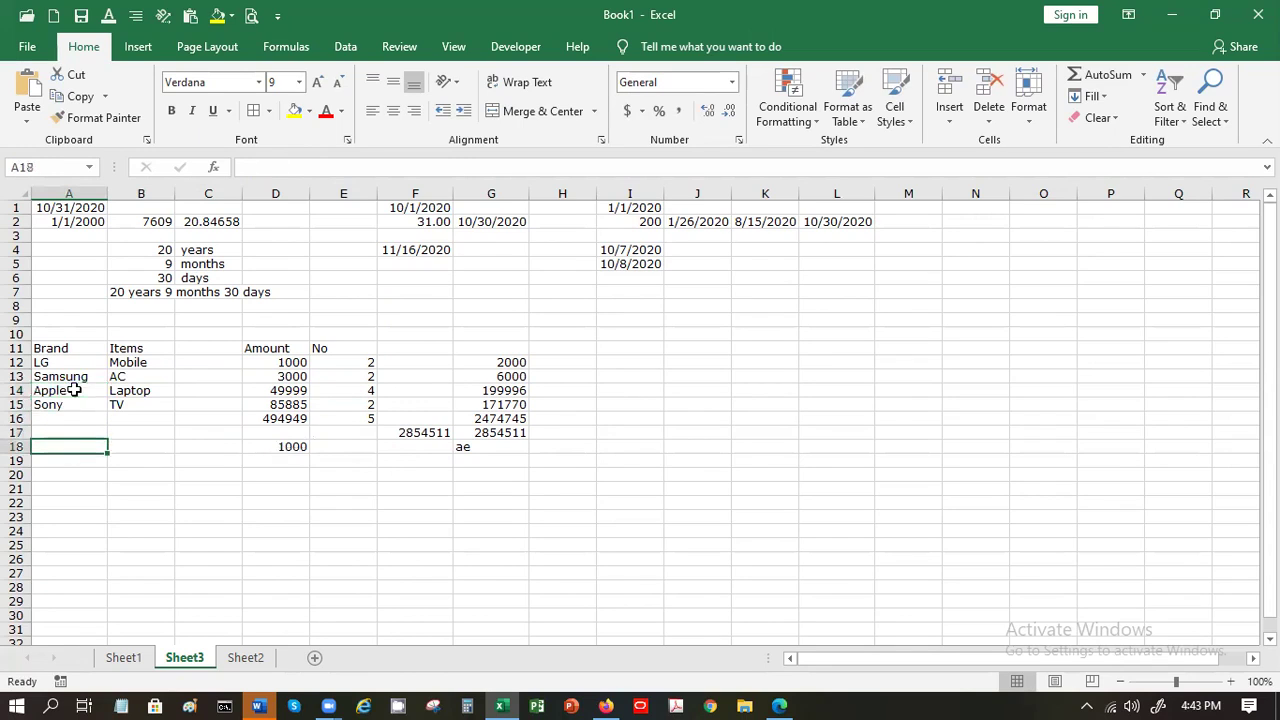
key(Right)
key(Right)
key(Right)
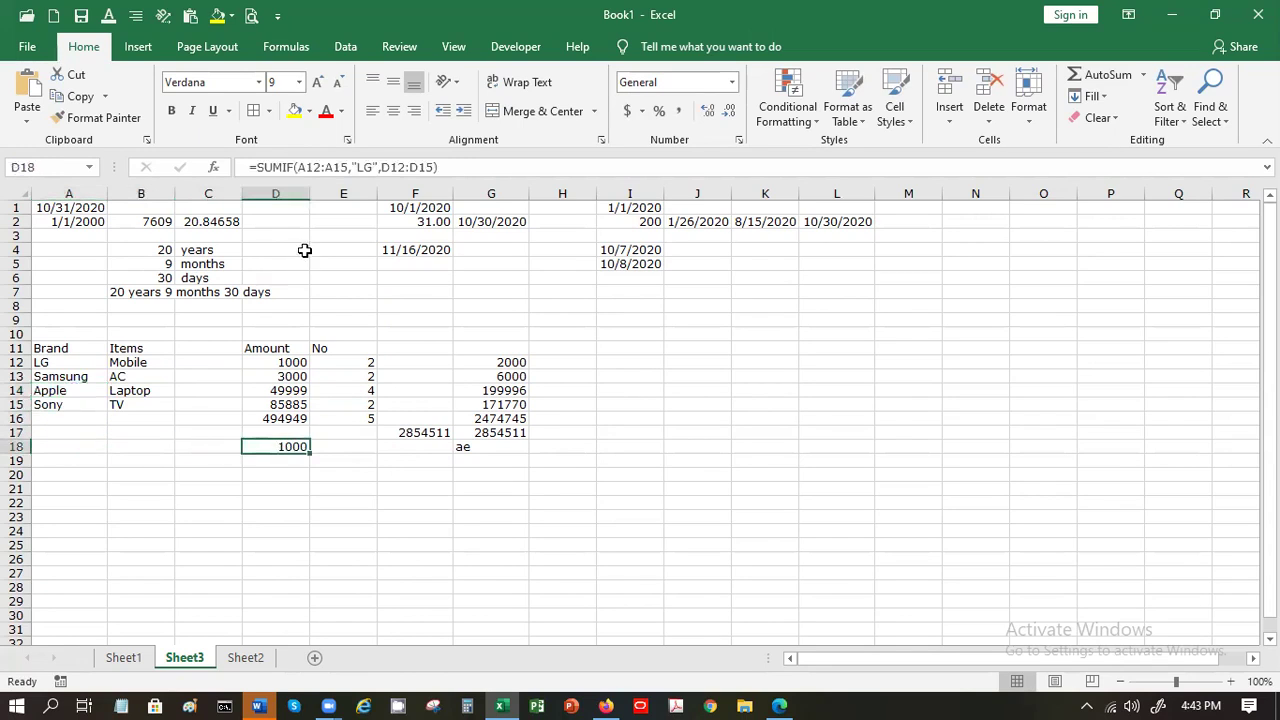
Step: Change the criterion of the SUMIF formula in D18 to "Apple"
click(373, 167)
key(BackSpace)
key(BackSpace)
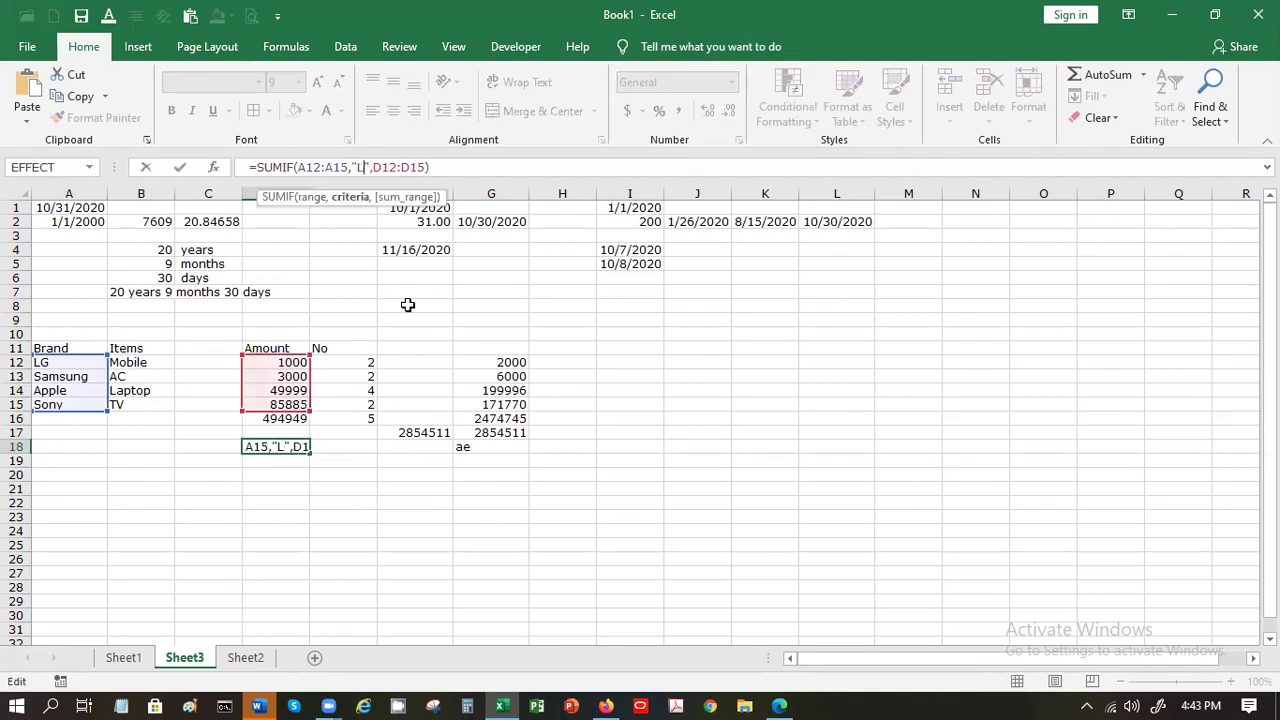
text(Apple)
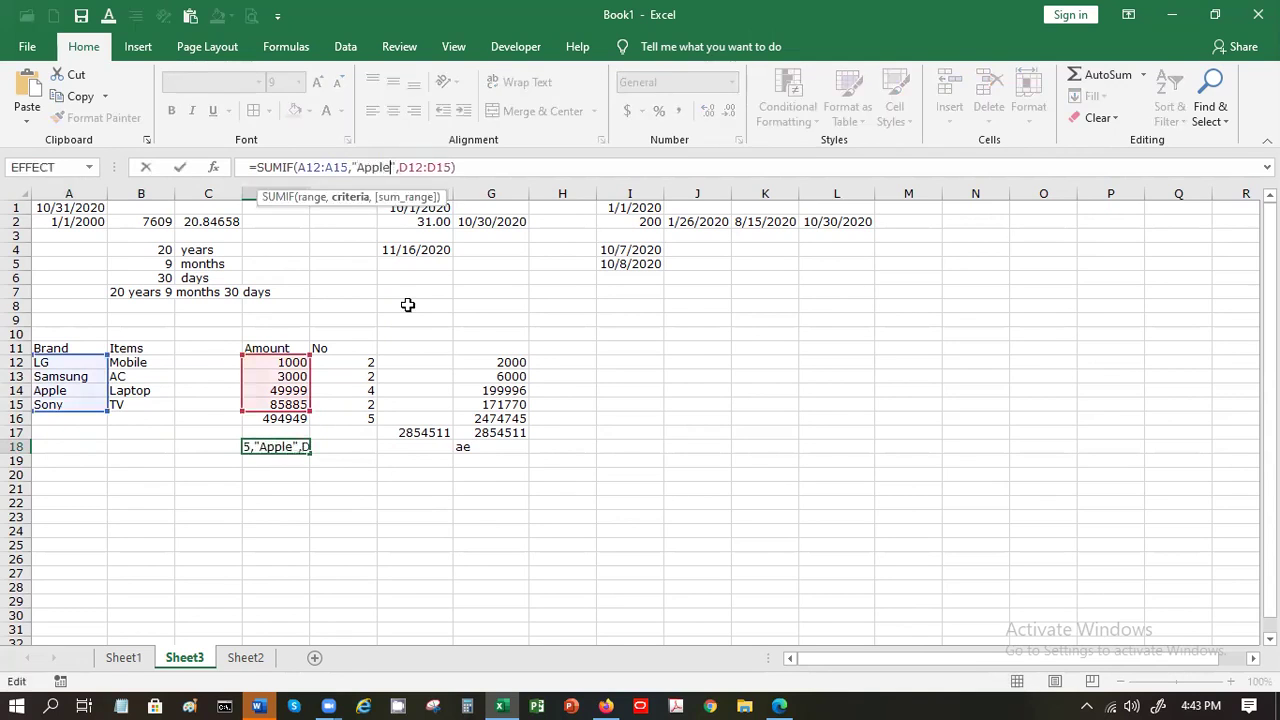
key(Return)
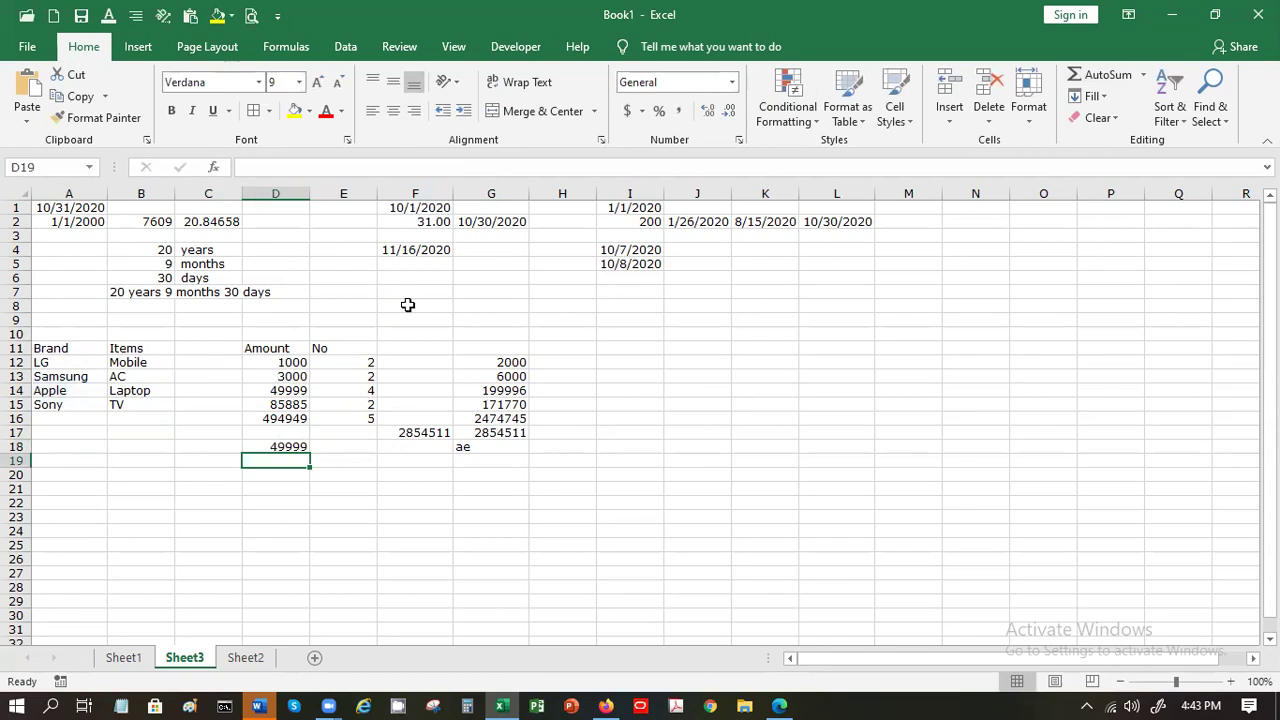
Step: Enter a SUMIF formula in C18 that totals the amounts in D12:D15 where the items in B12:B15 equal "AC"
key(Up)
key(Left)
text(=)
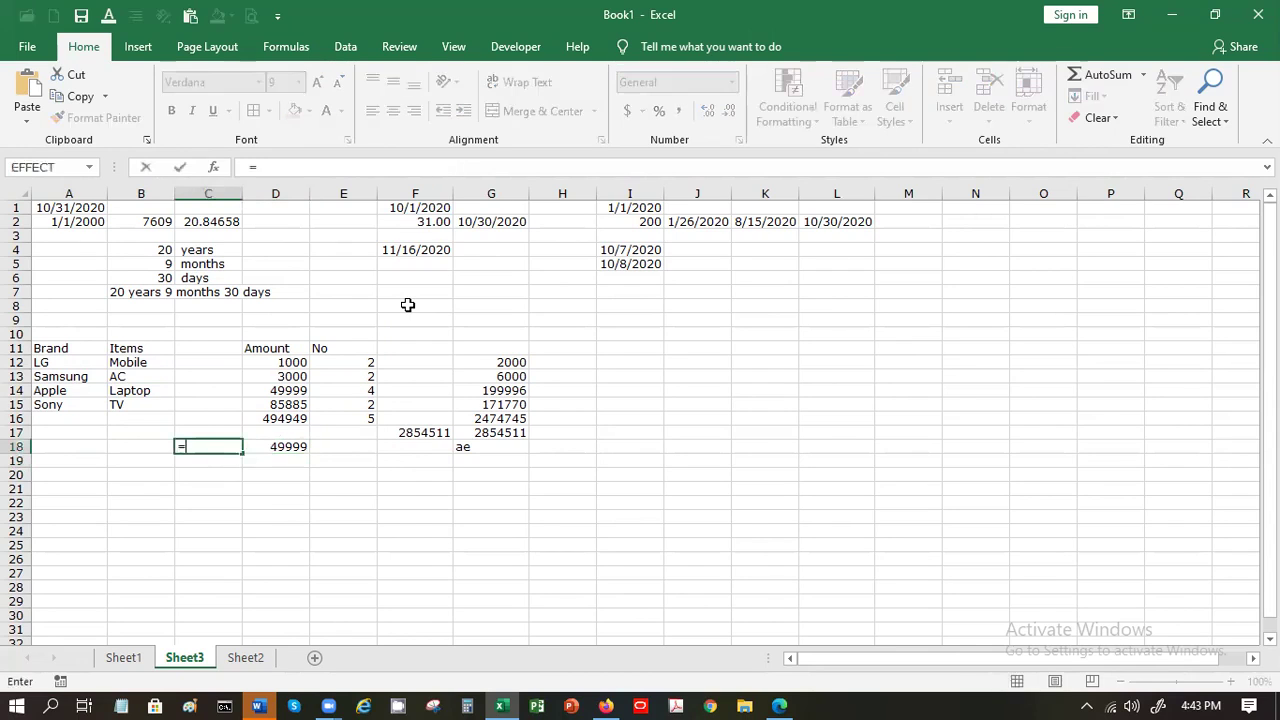
text(sumif()
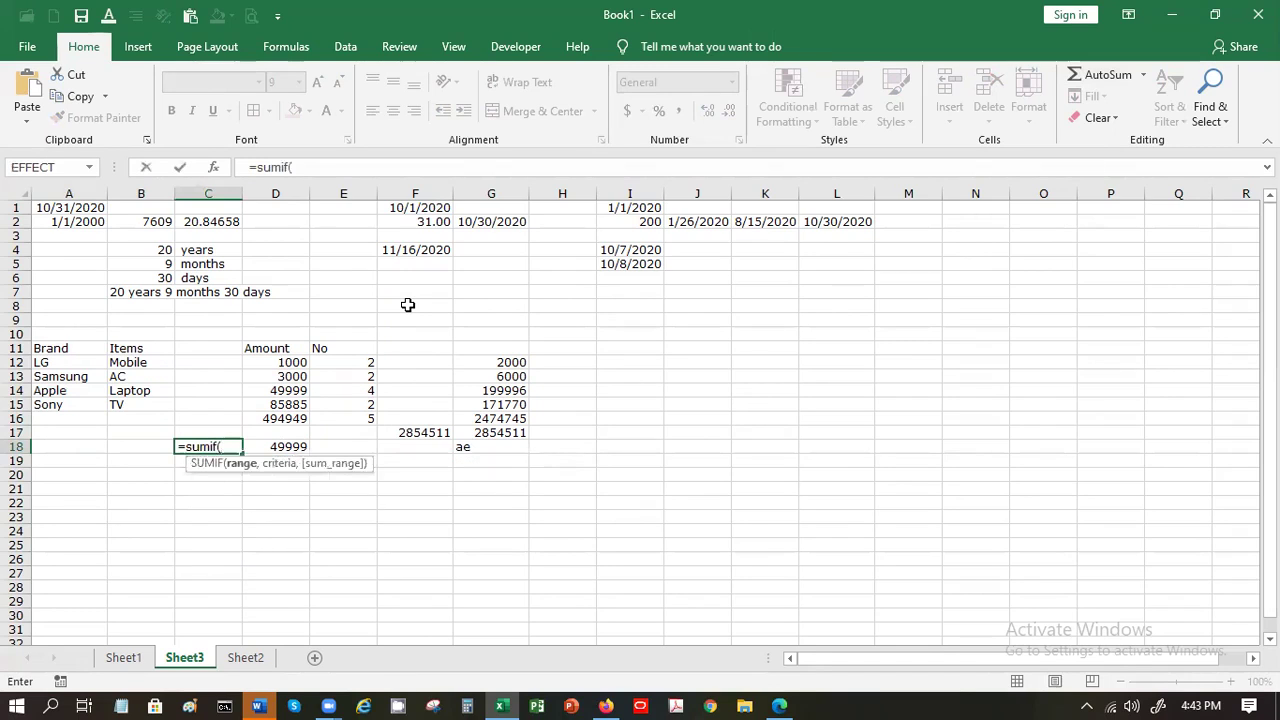
drag(131, 363, 130, 405)
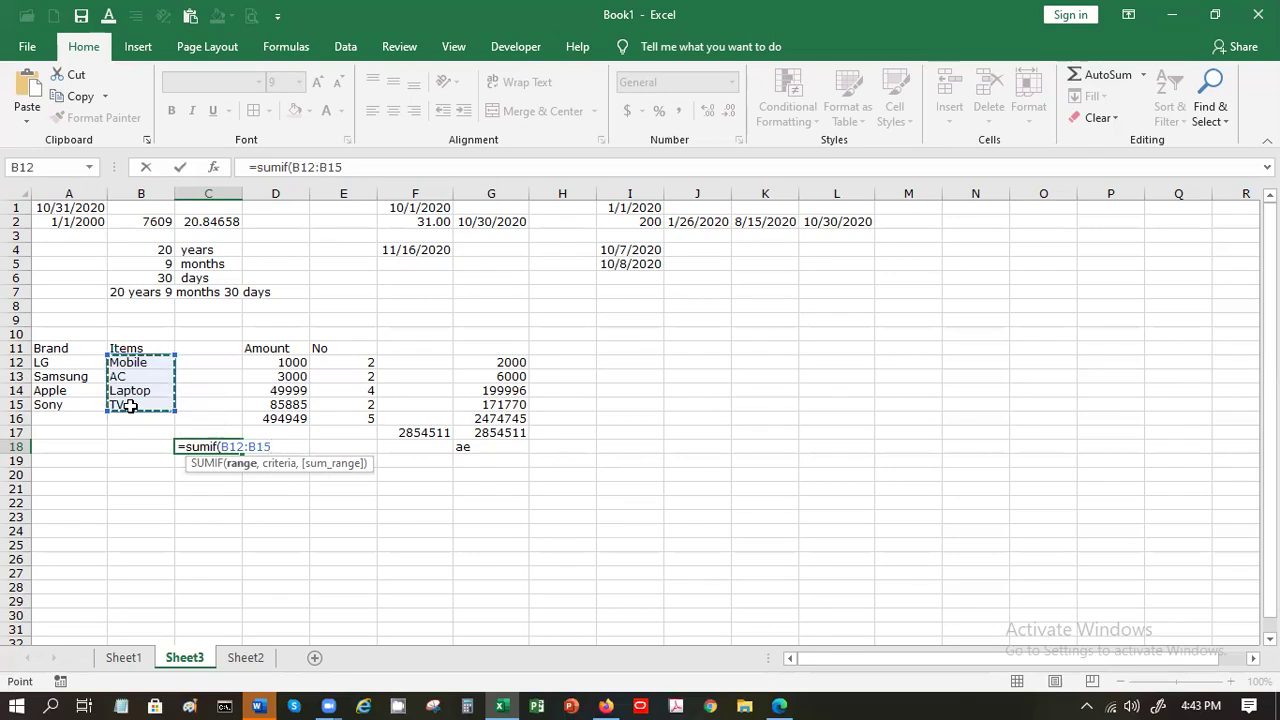
text(,)
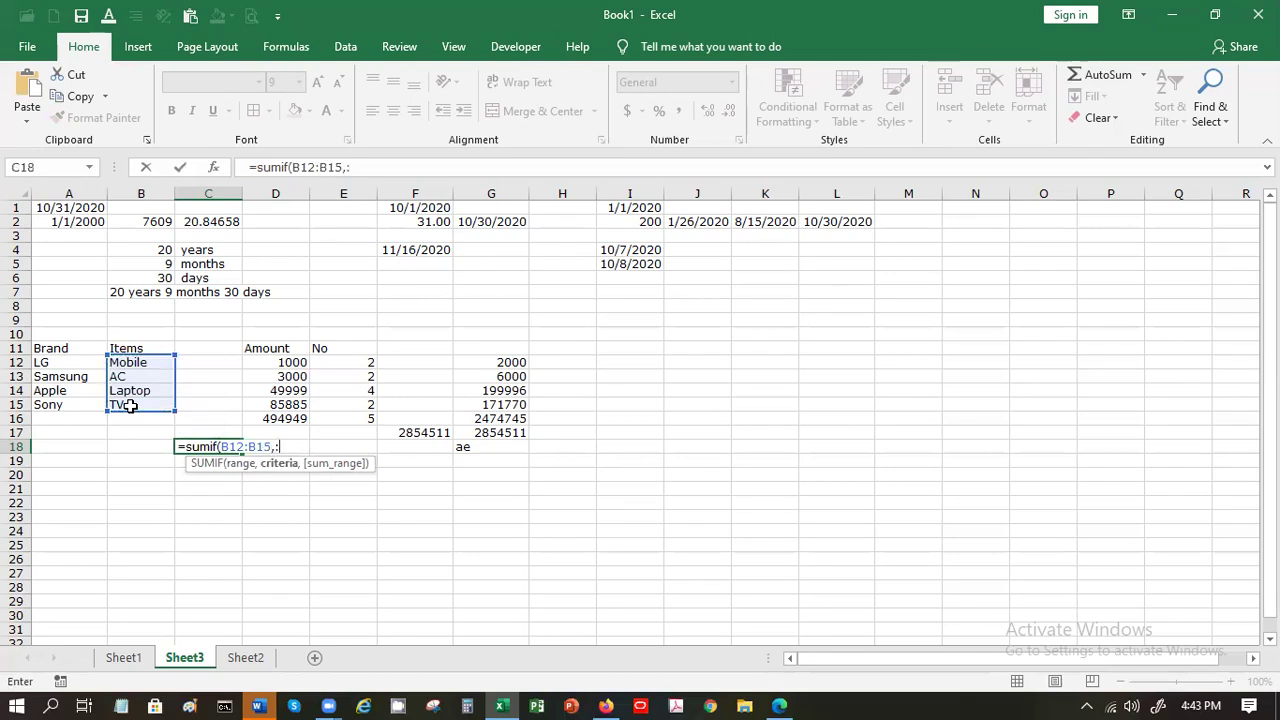
text("AC",)
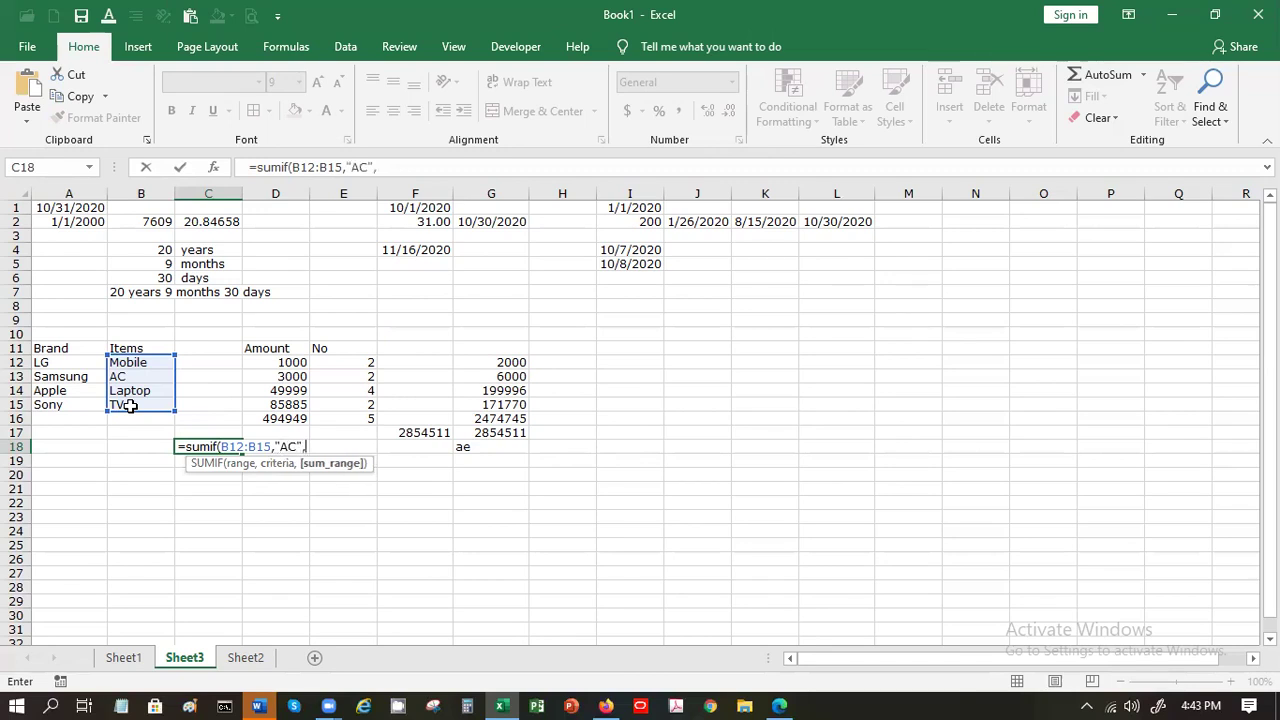
drag(292, 363, 297, 410)
text())
key(Return)
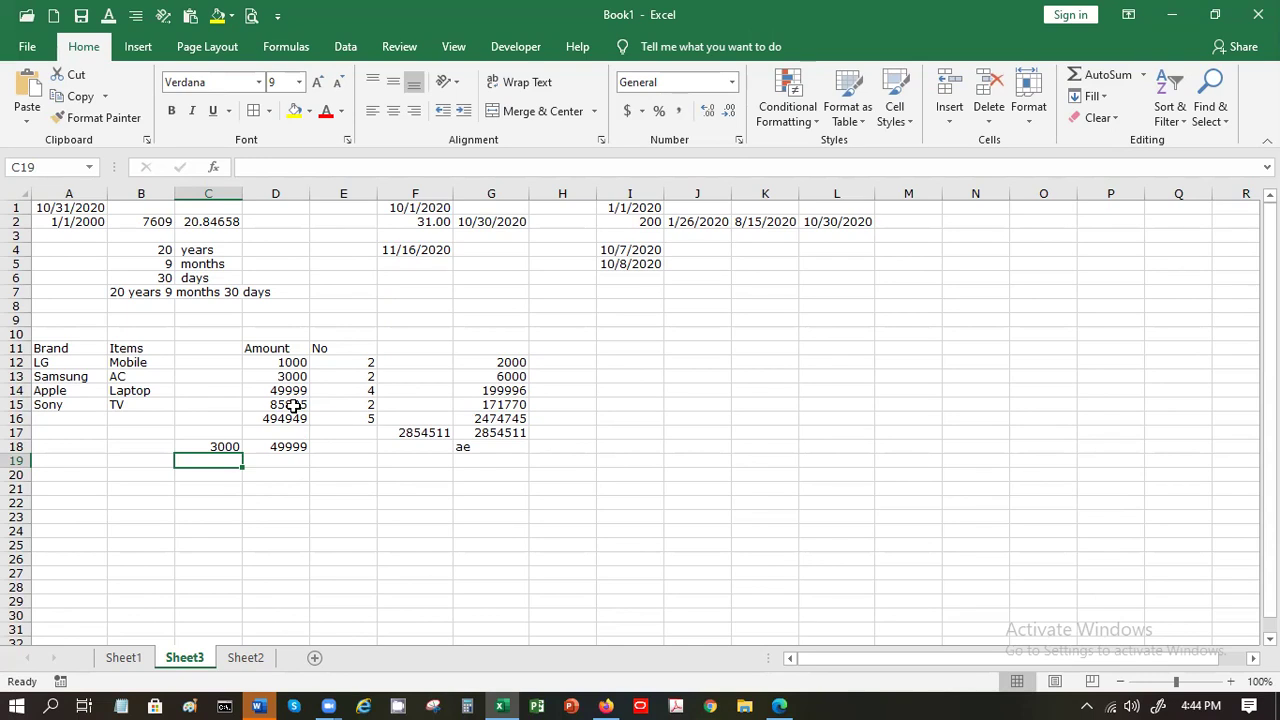
Step: Enter a COUNTIF formula in B18 that counts the amounts in D12:D15 matching the criterion ">5000"
key(Up)
key(Left)
text(=coun)
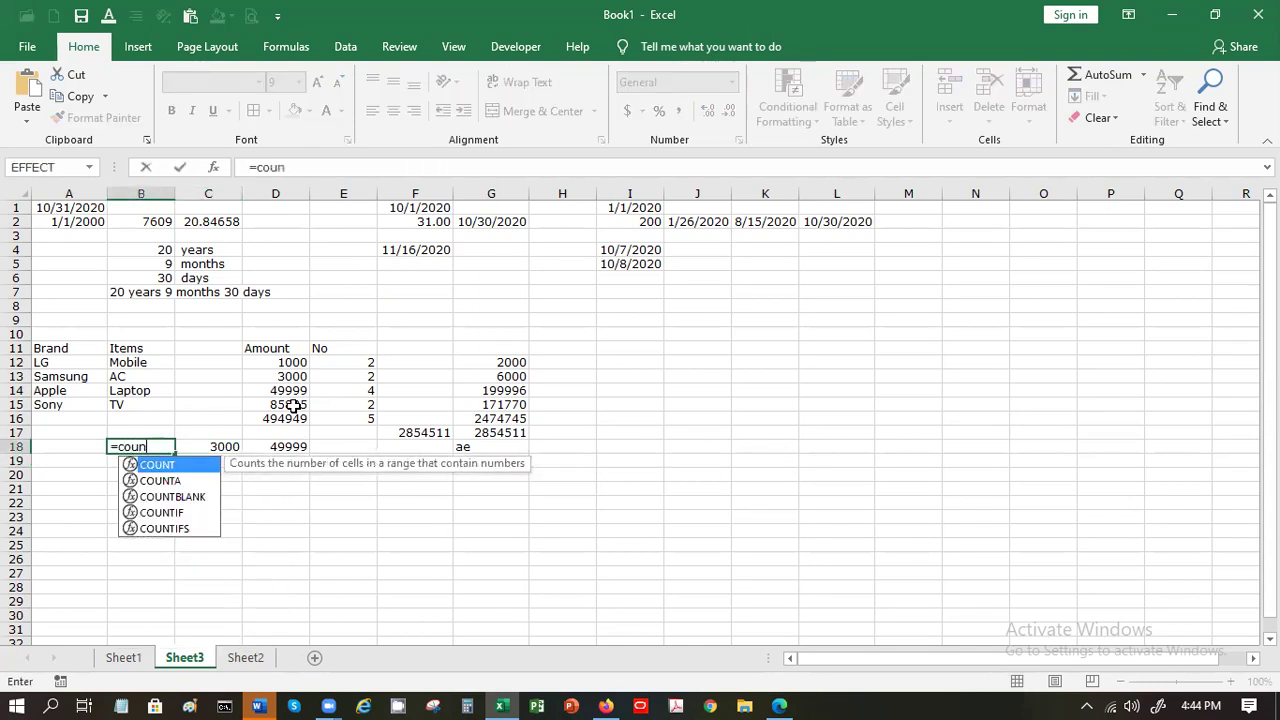
double_click(151, 513)
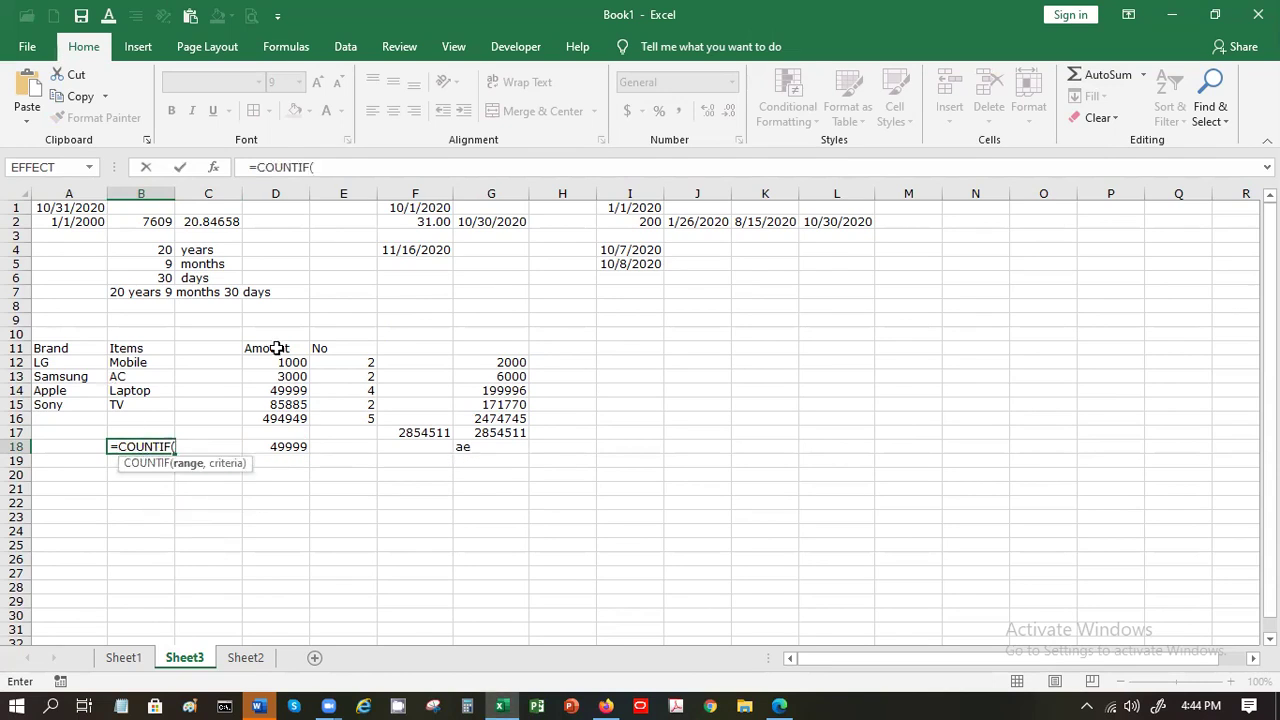
drag(273, 363, 278, 406)
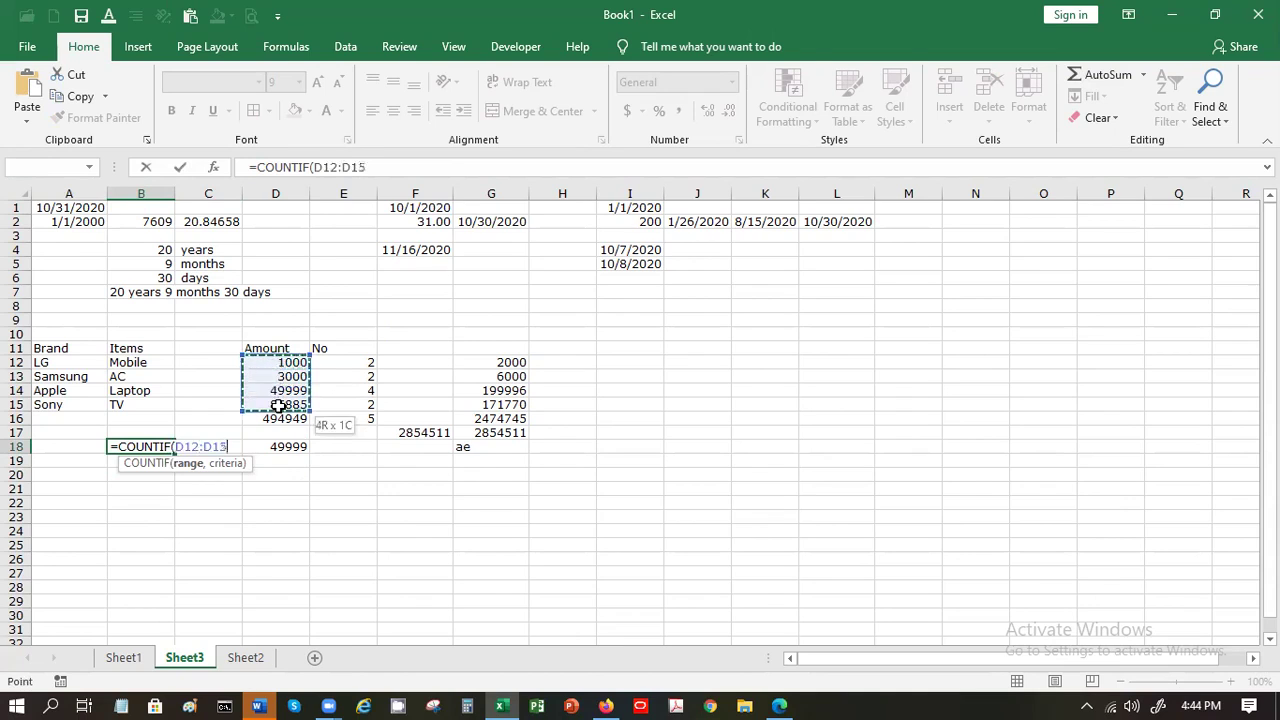
text(,)
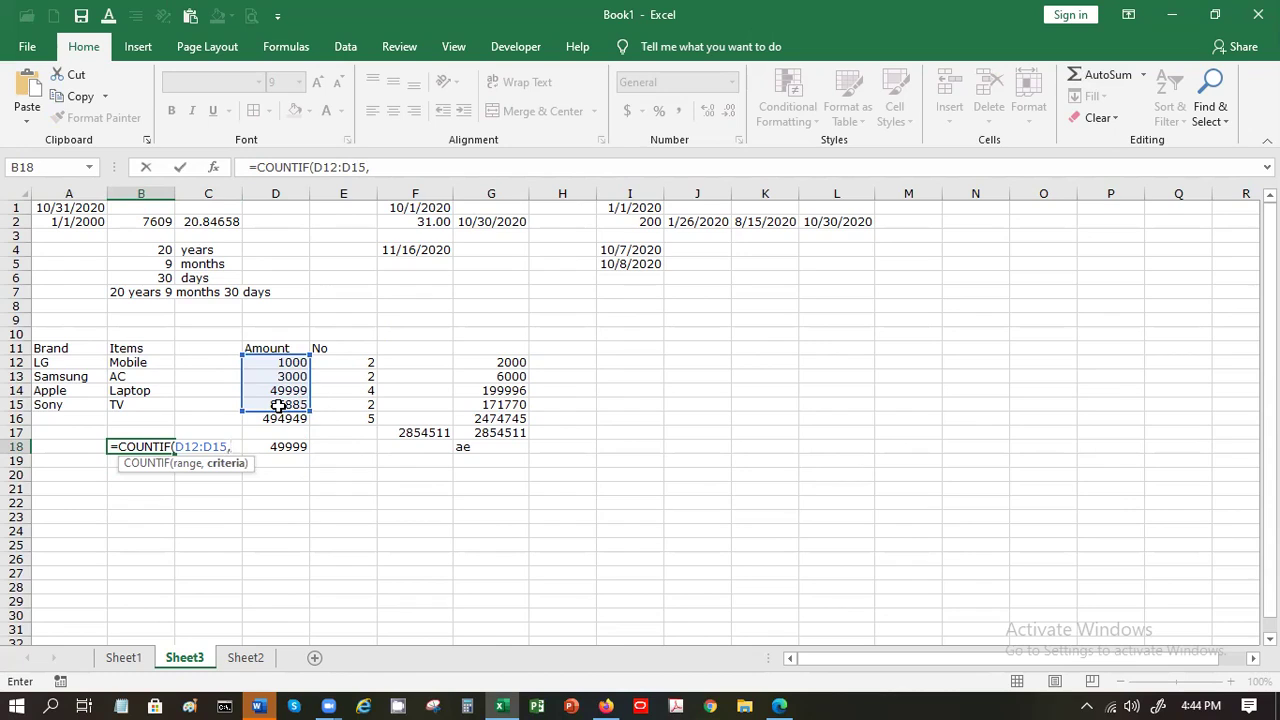
text(")
text(>)
text(400)
key(BackSpace)
key(BackSpace)
key(BackSpace)
text(5000)
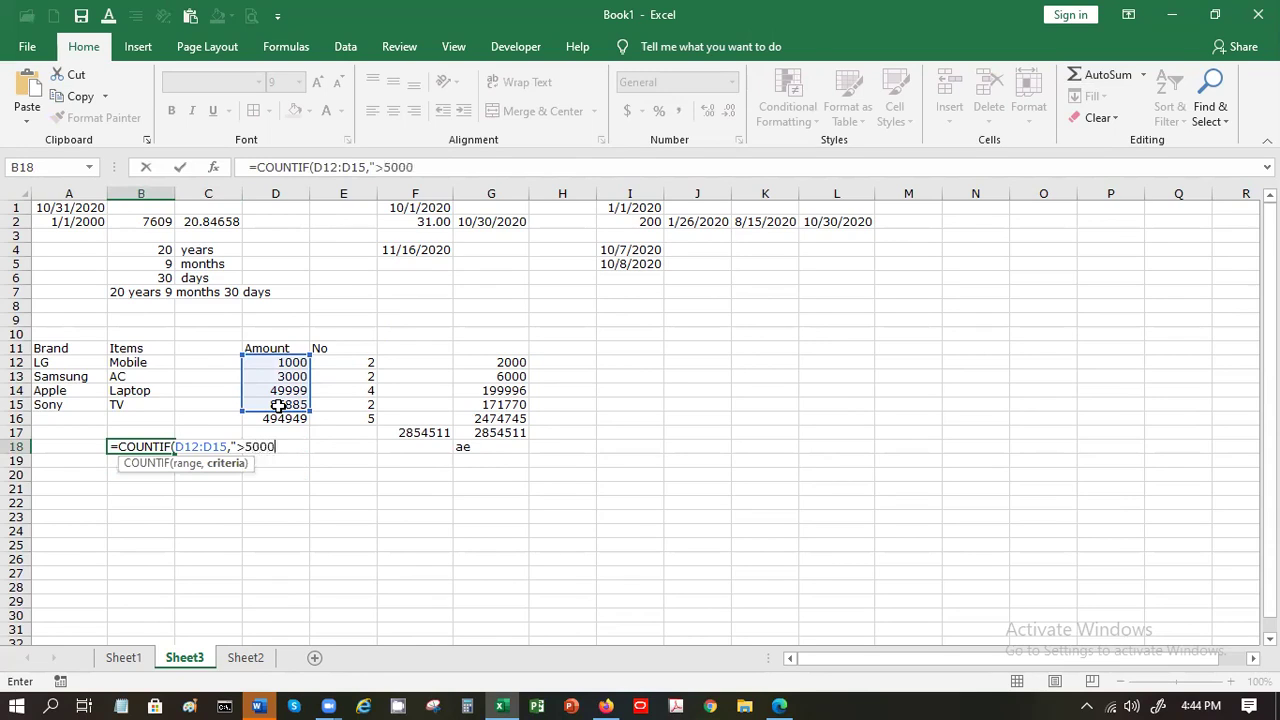
text("))
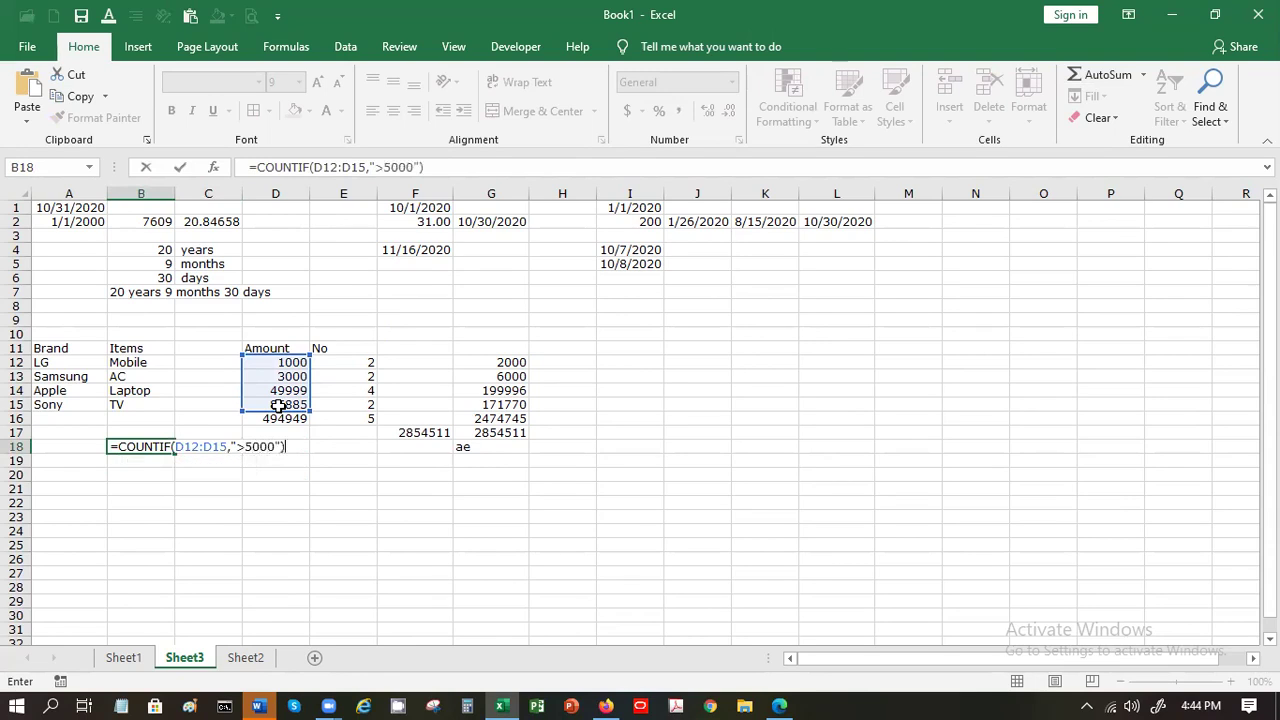
key(Return)
Step: Label the count with "values >5000" in B17 and autofit the width of column B
key(Up)
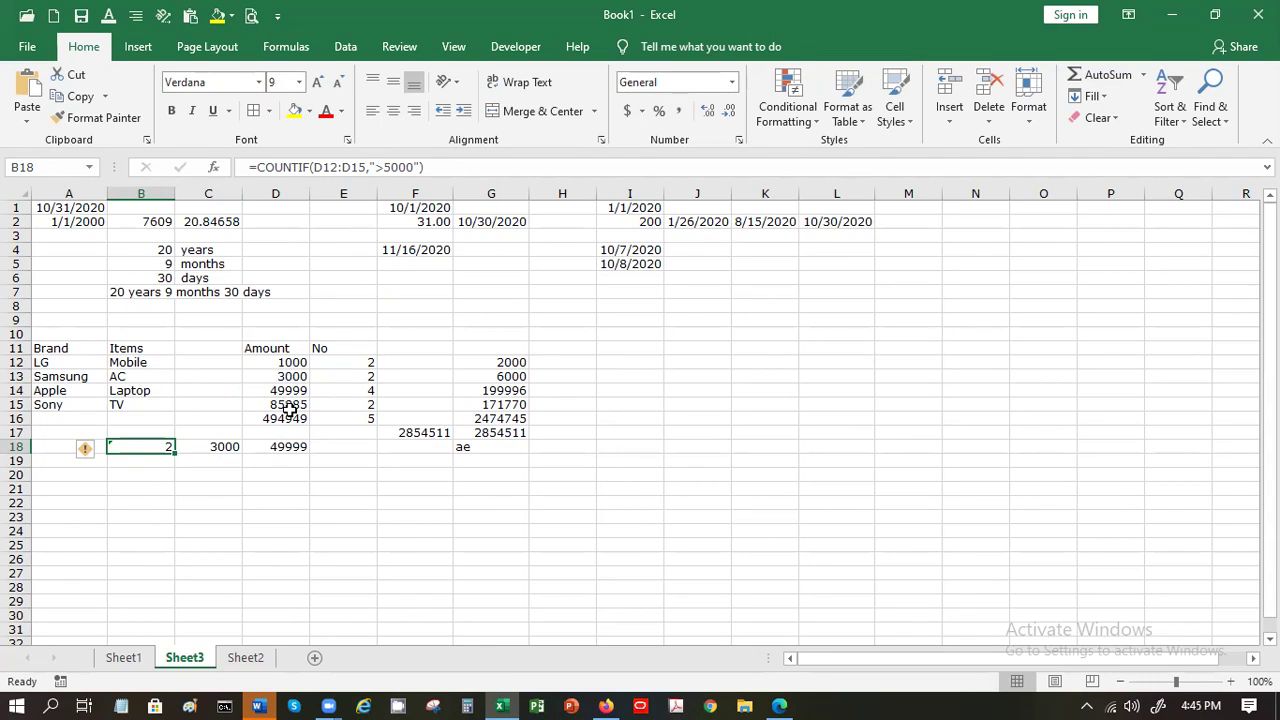
key(Up)
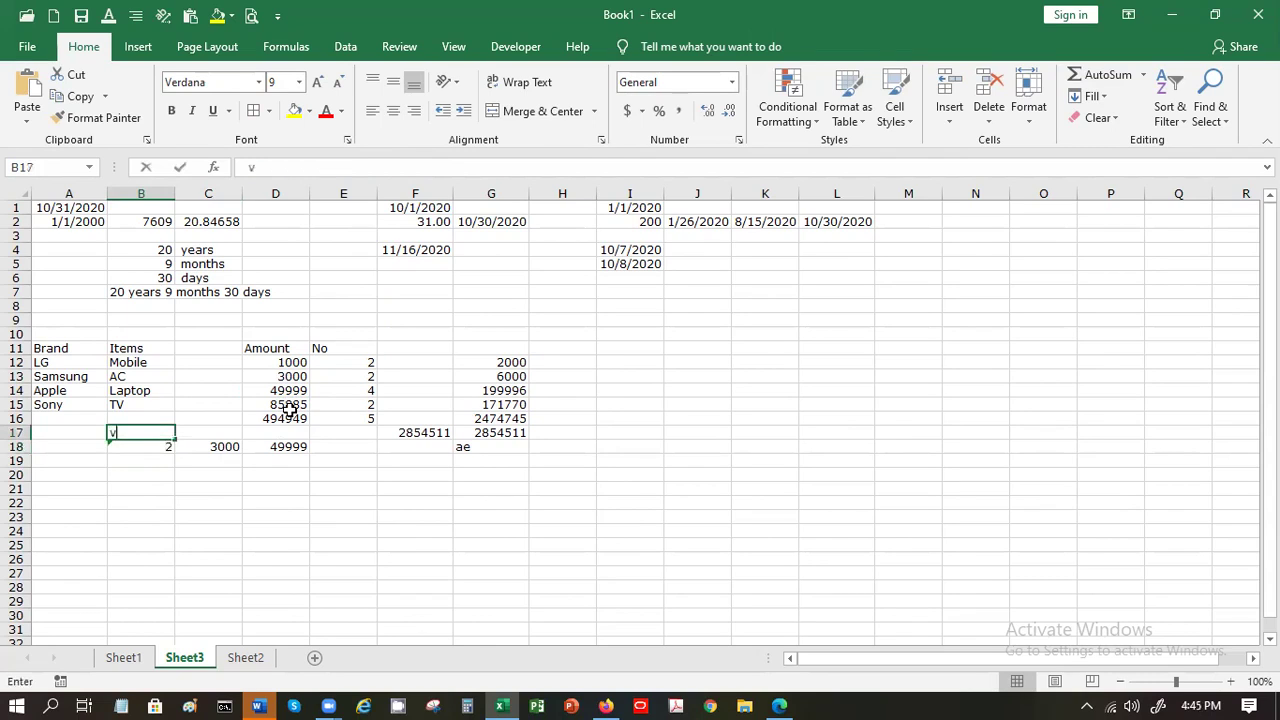
text(values >)
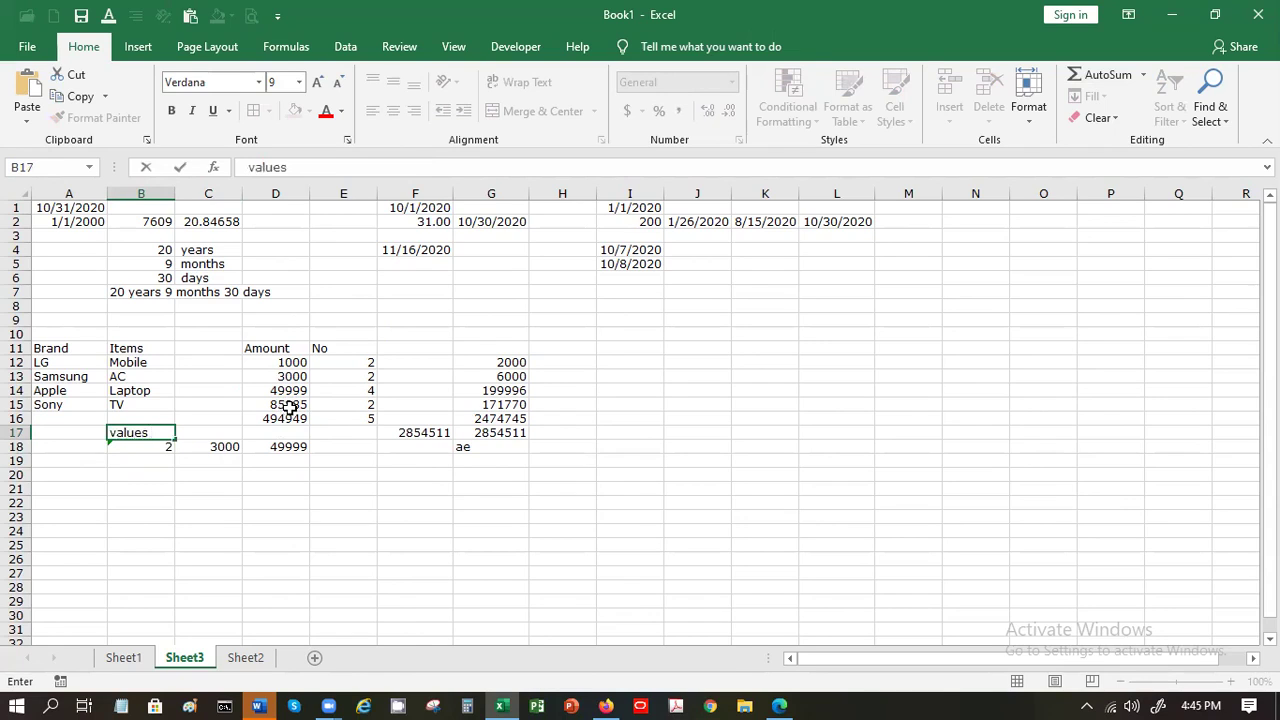
text(5000)
key(Return)
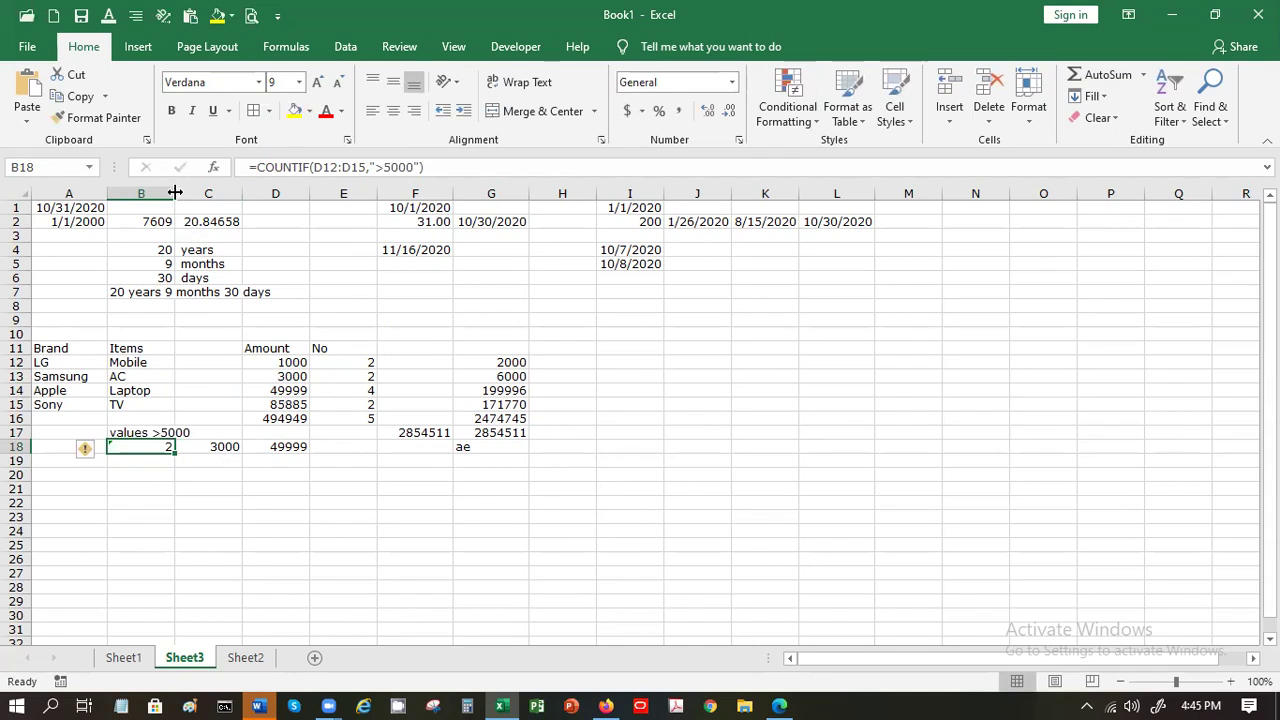
double_click(175, 193)
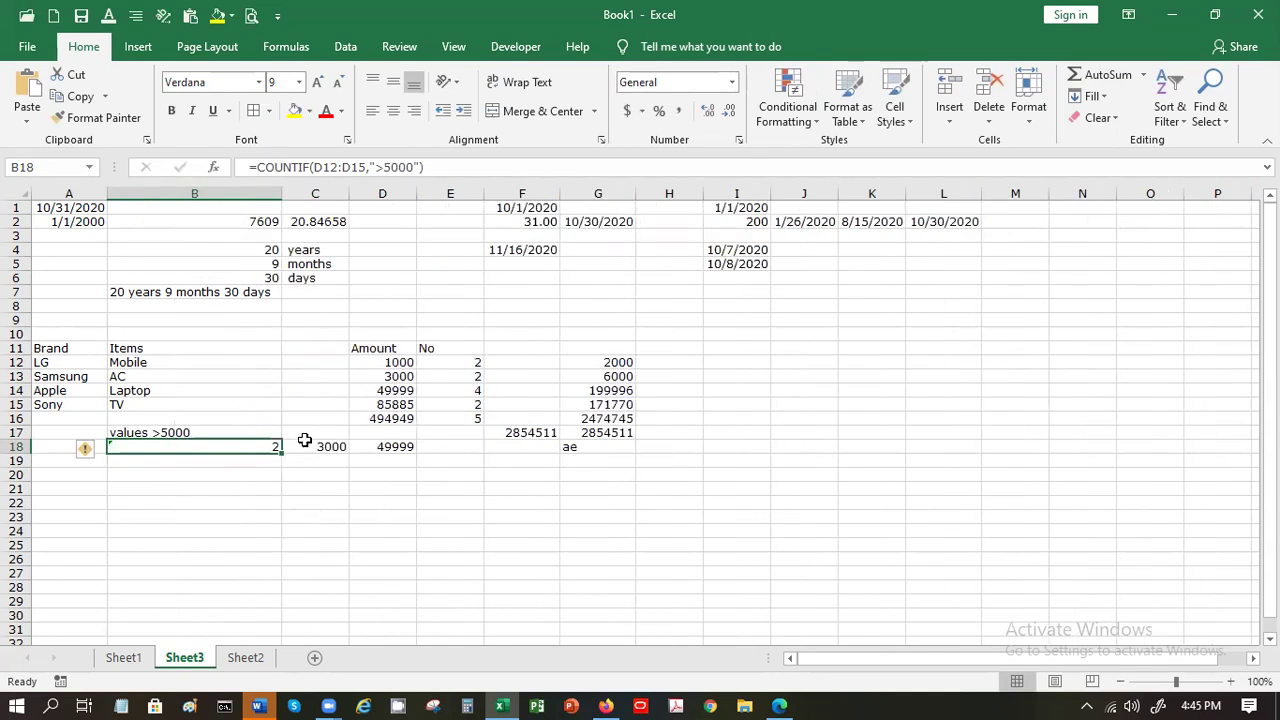
Step: Start a SUMIFS formula in D19 with the amounts D12:D15 as the sum range
drag(303, 442, 302, 436)
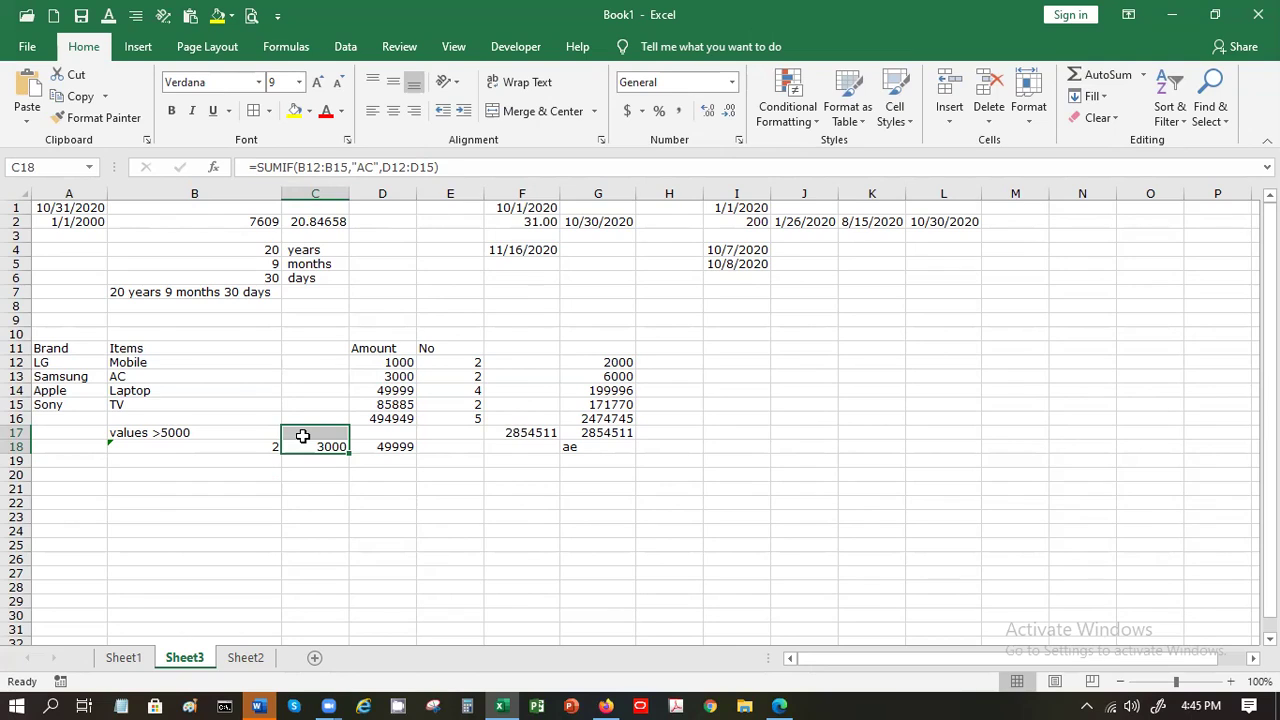
key(Down)
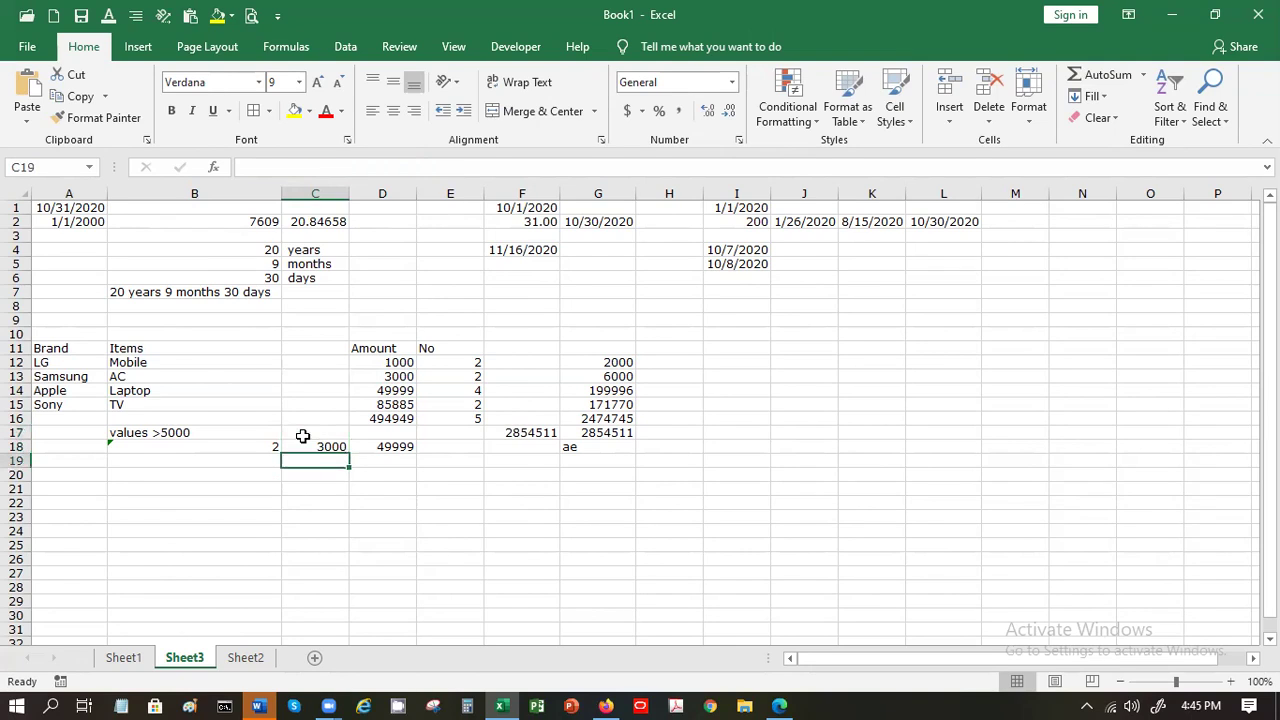
key(Right)
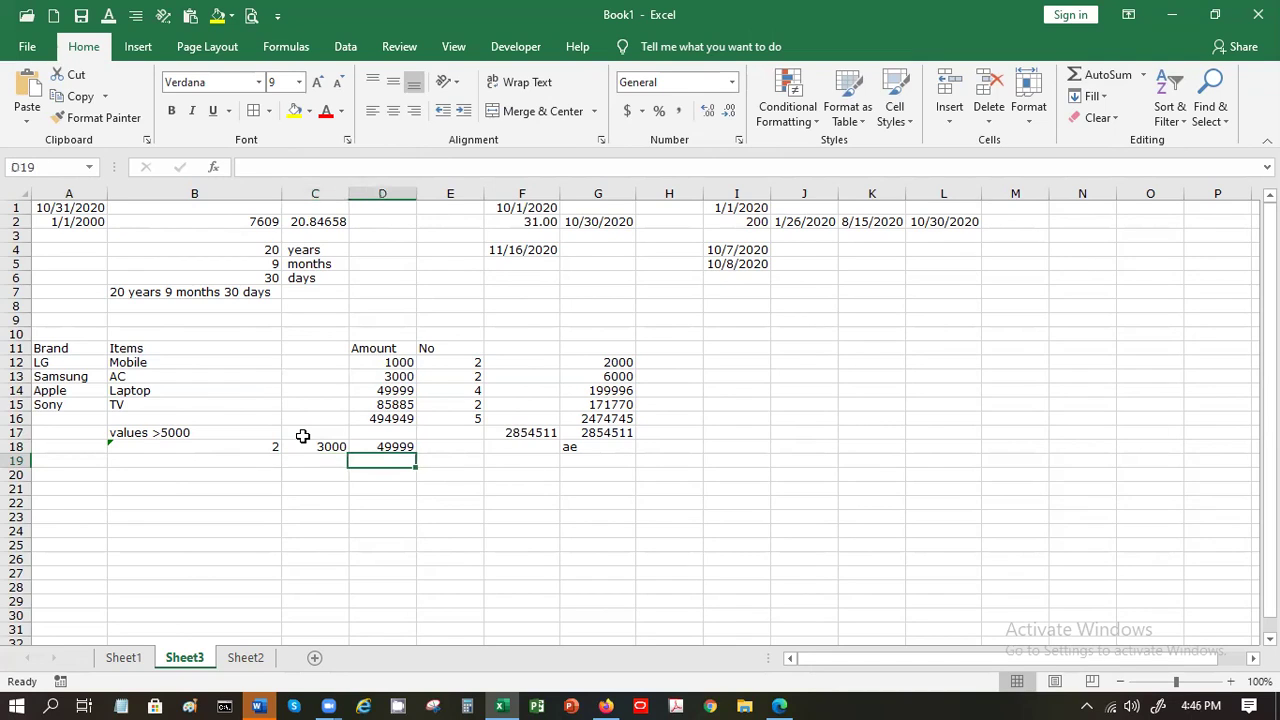
text(sum)
key(BackSpace)
key(BackSpace)
key(BackSpace)
text(=)
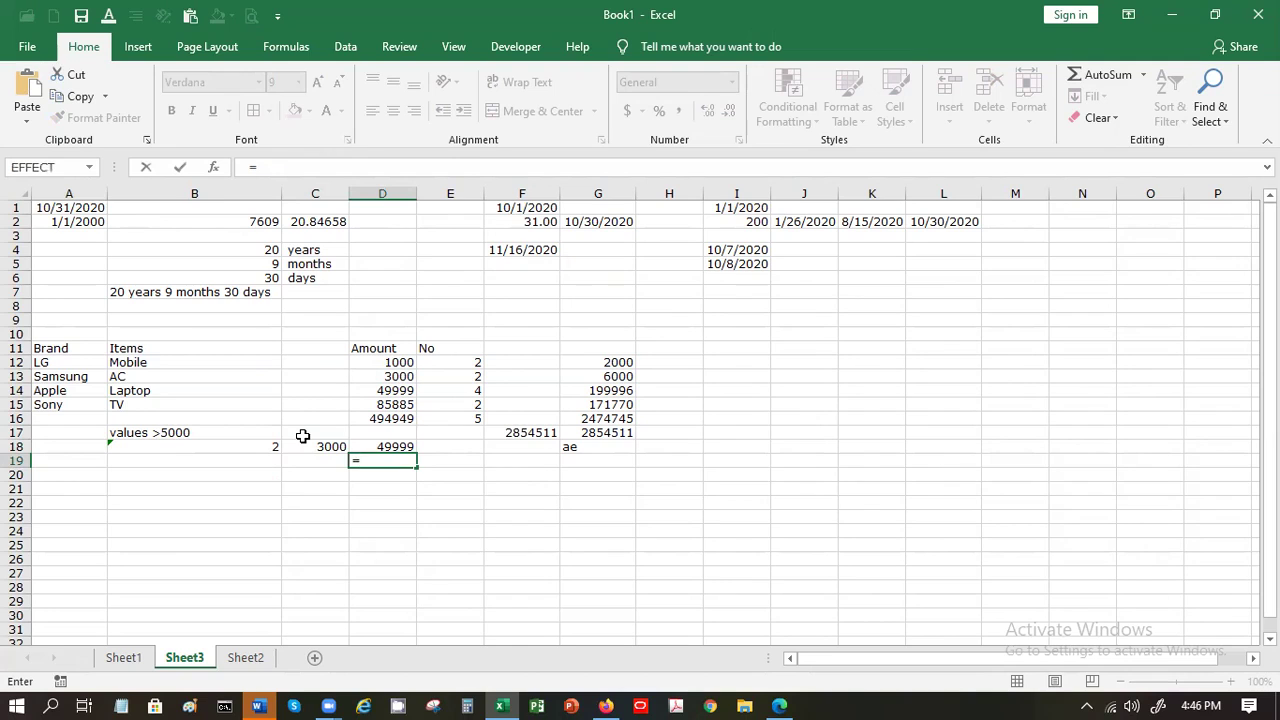
text(sumif)
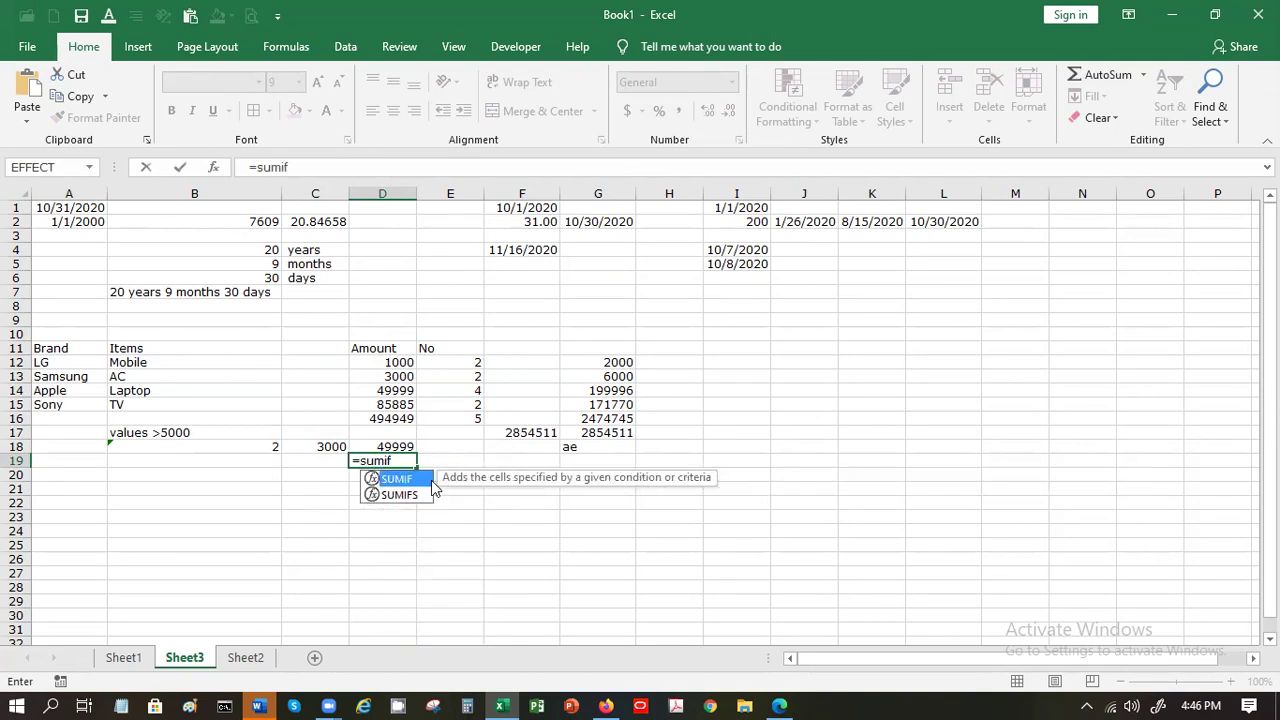
click(416, 495)
double_click(416, 495)
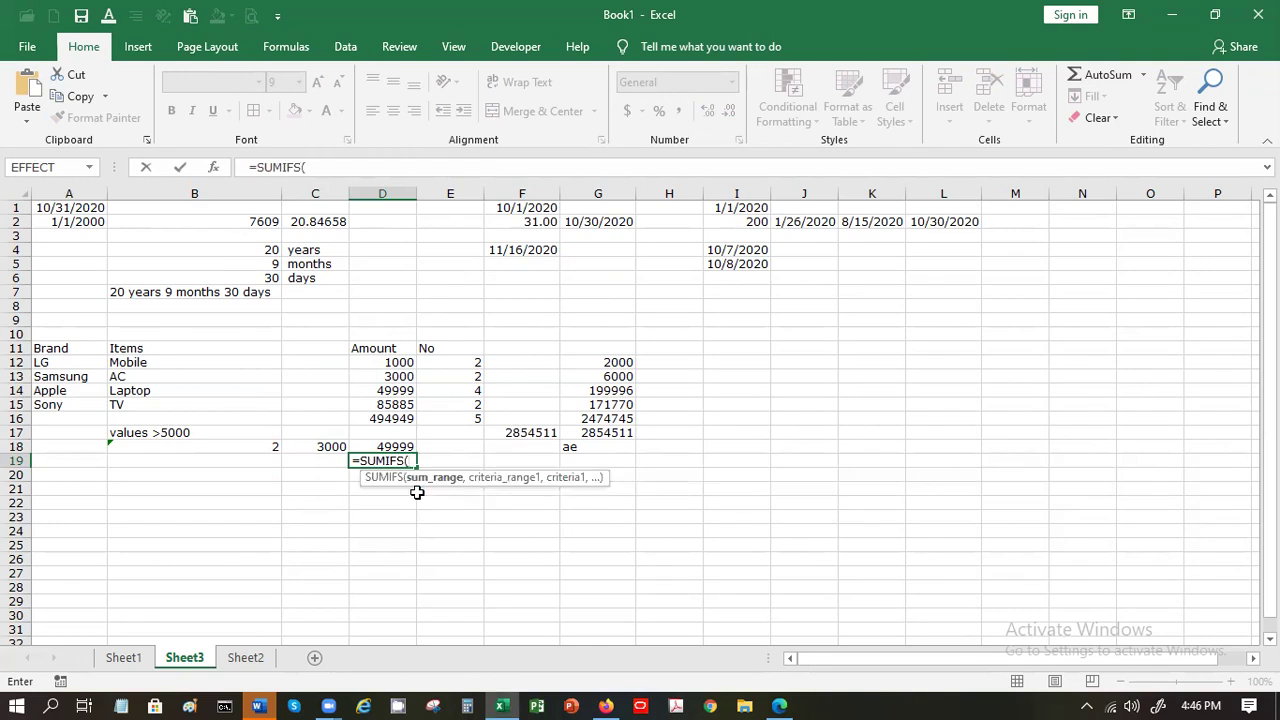
drag(366, 362, 368, 403)
text(,)
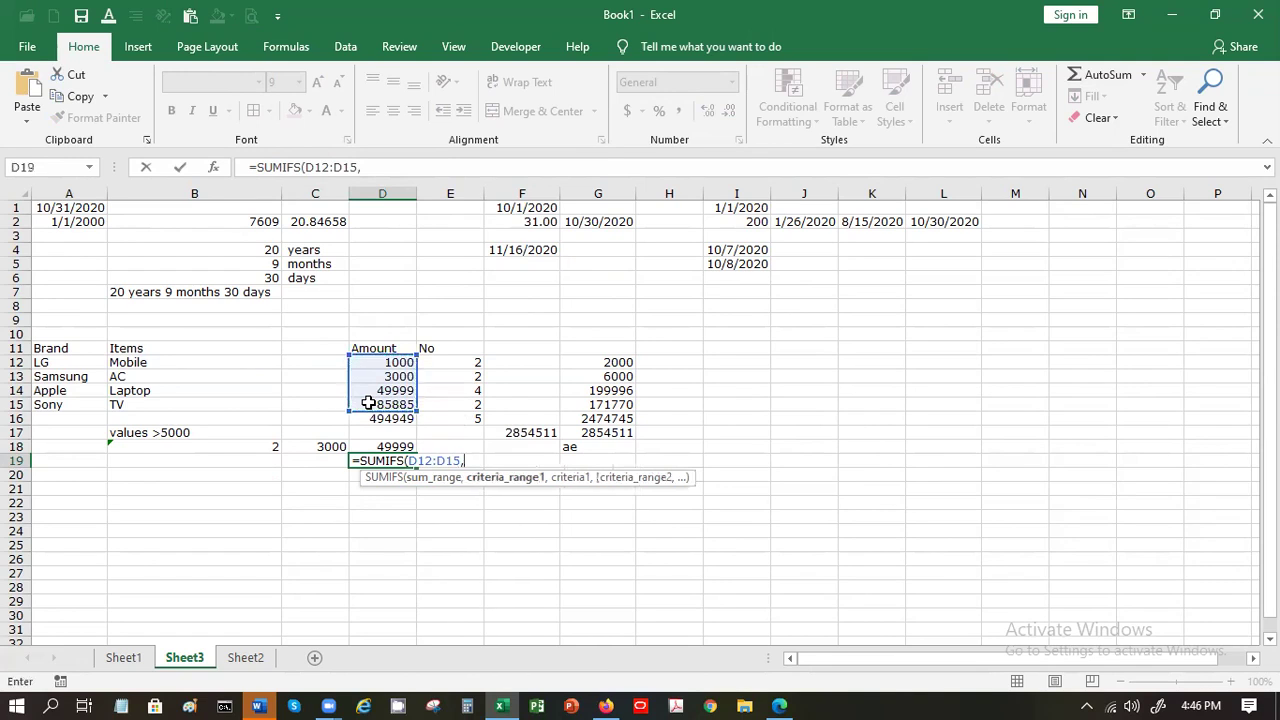
Step: Try to complete the SUMIFS formula in D19 with "Samsung" and "AC" as its remaining arguments
text("Sams)
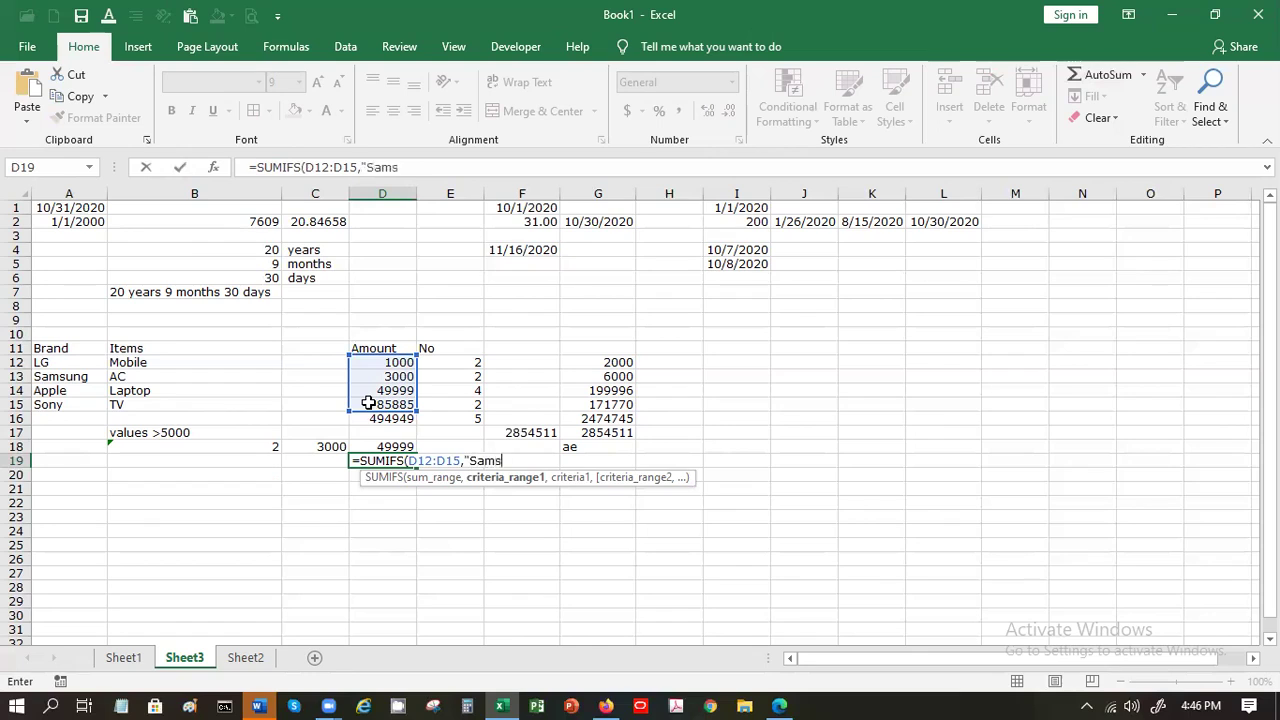
text(ung","AC"))
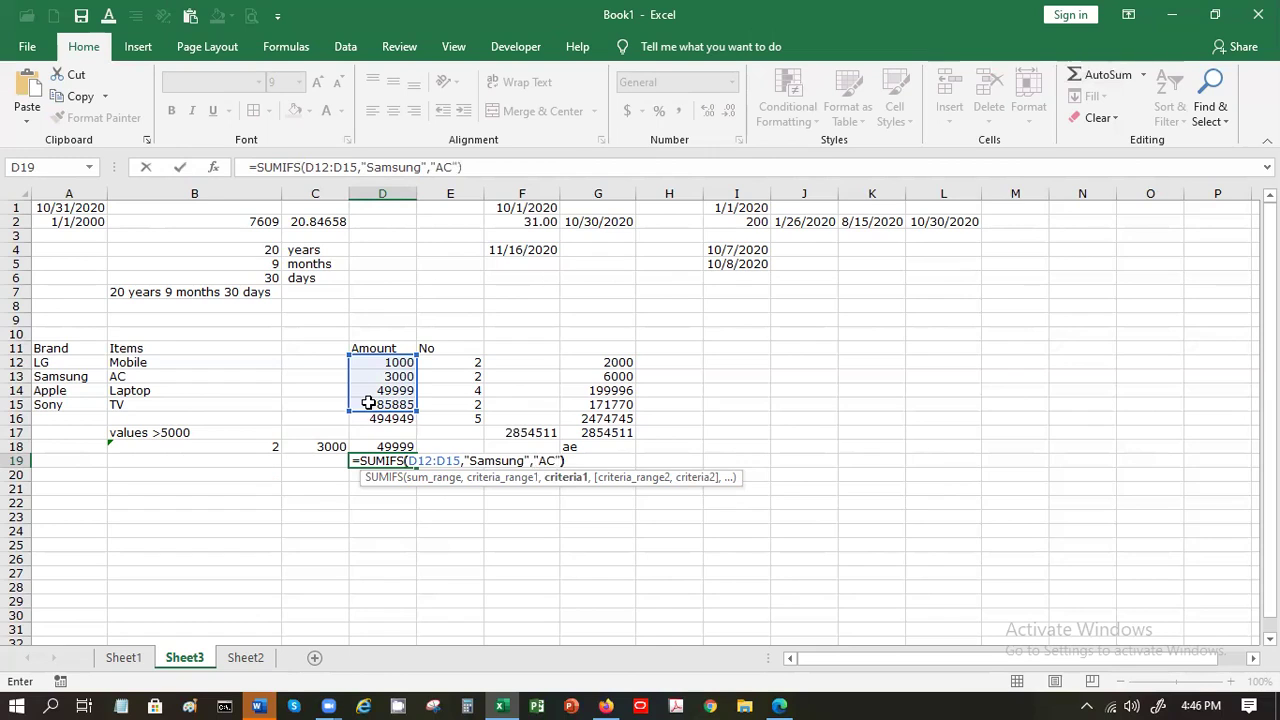
key(Return)
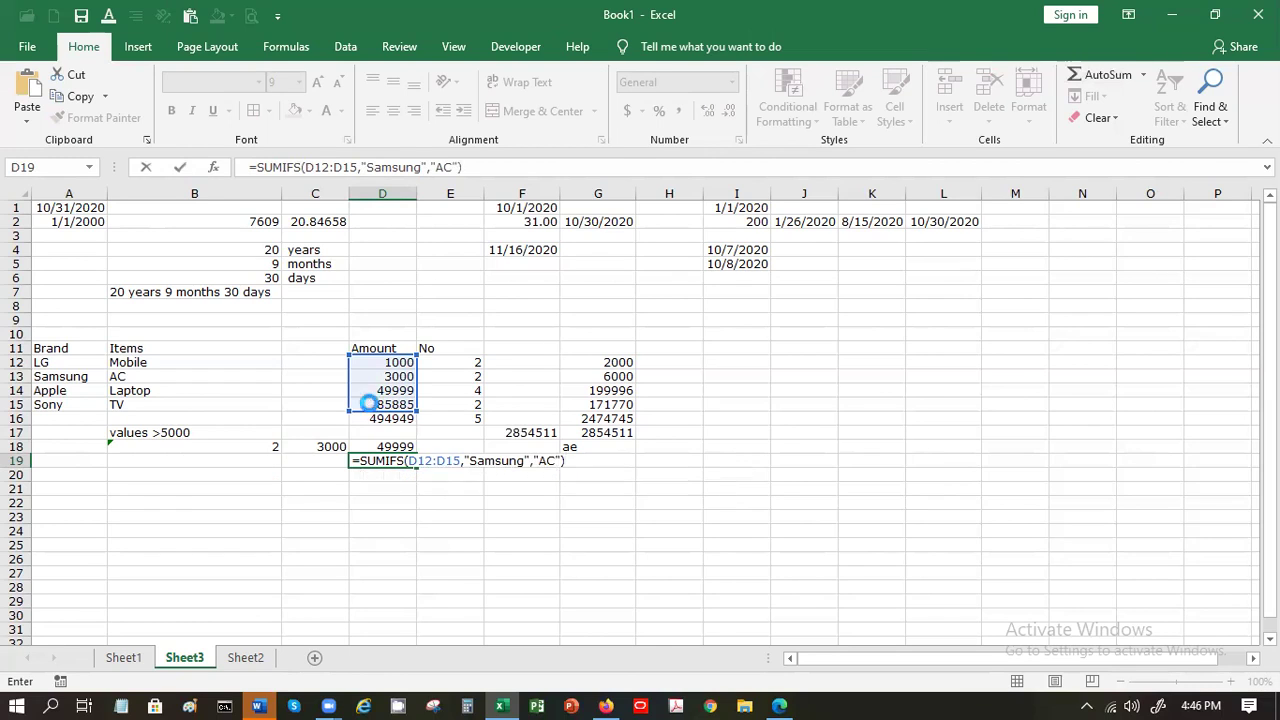
key(Return)
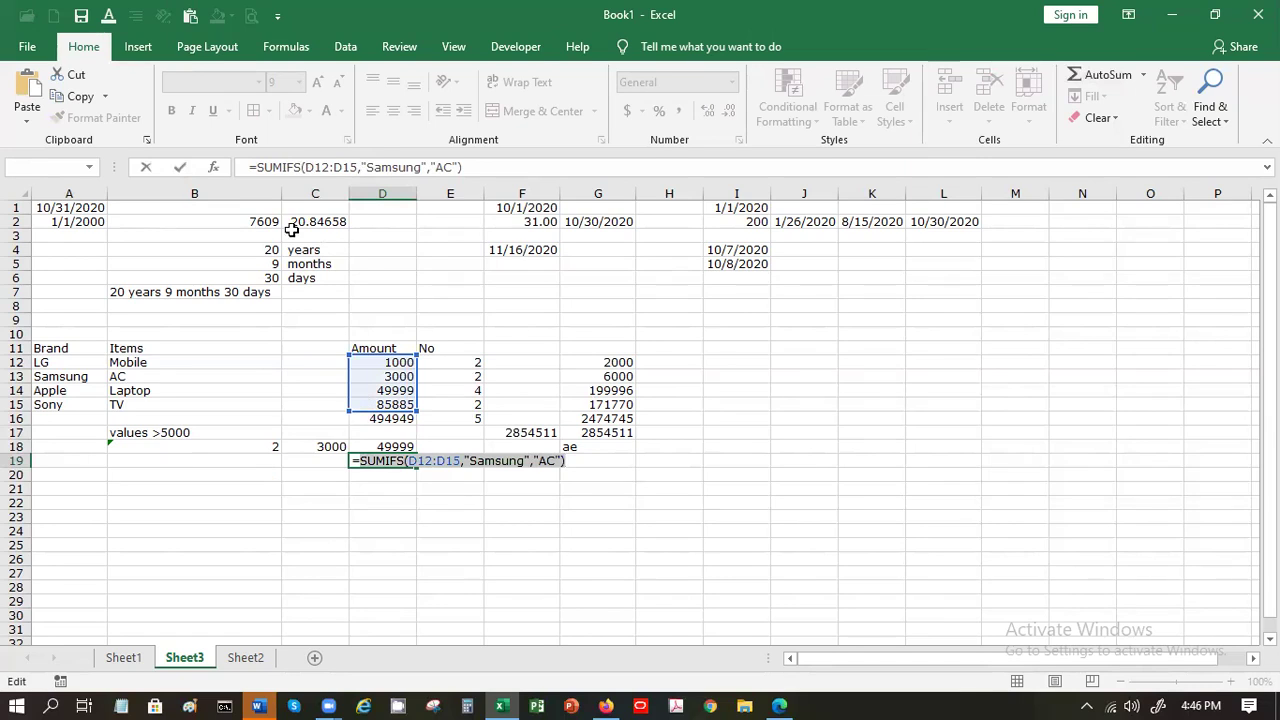
Step: Open the function arguments of the SUMIFS formula and replace the first criteria range with the items B12:B15
click(214, 170)
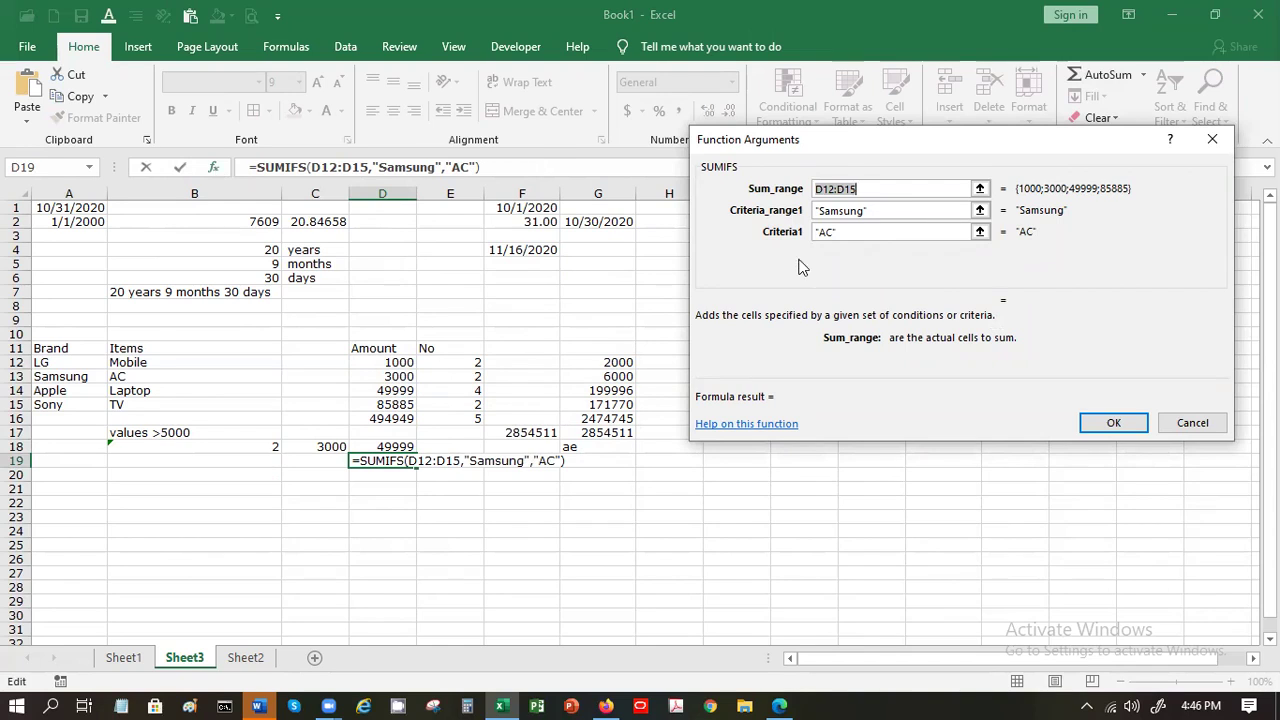
click(880, 213)
key(BackSpace)
key(BackSpace)
key(BackSpace)
key(BackSpace)
key(BackSpace)
key(BackSpace)
key(BackSpace)
key(BackSpace)
key(BackSpace)
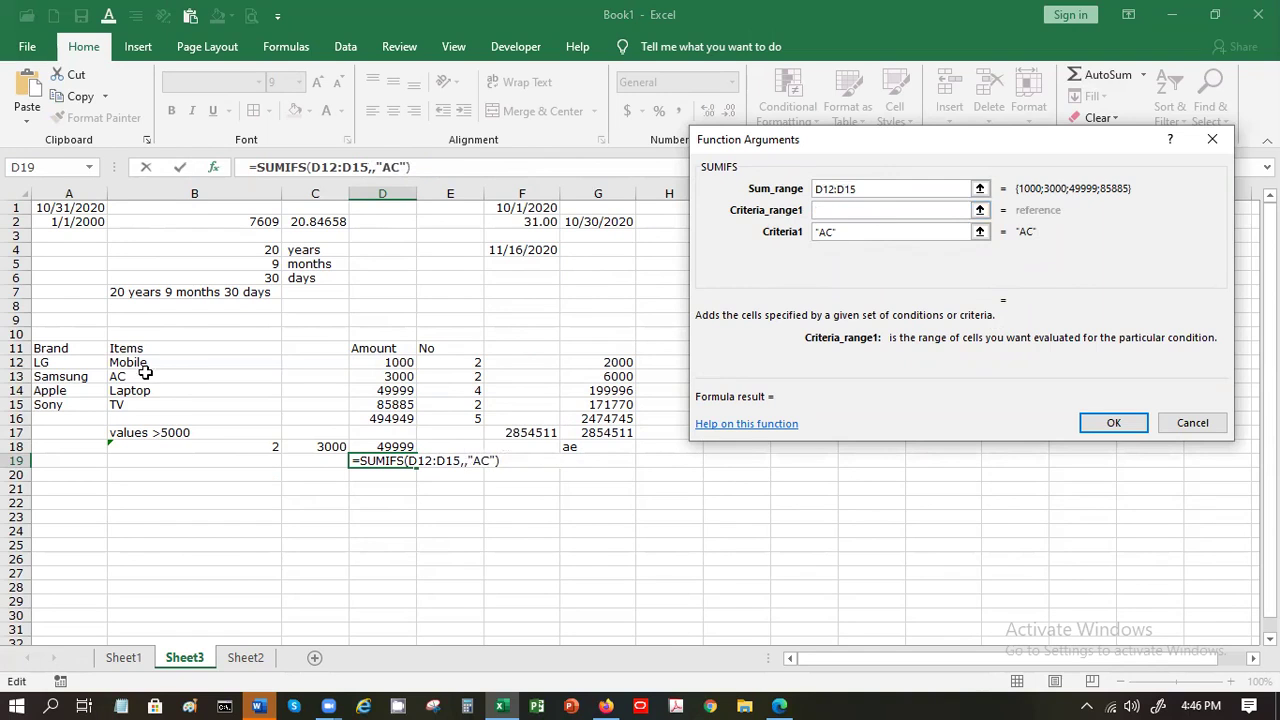
drag(143, 362, 147, 407)
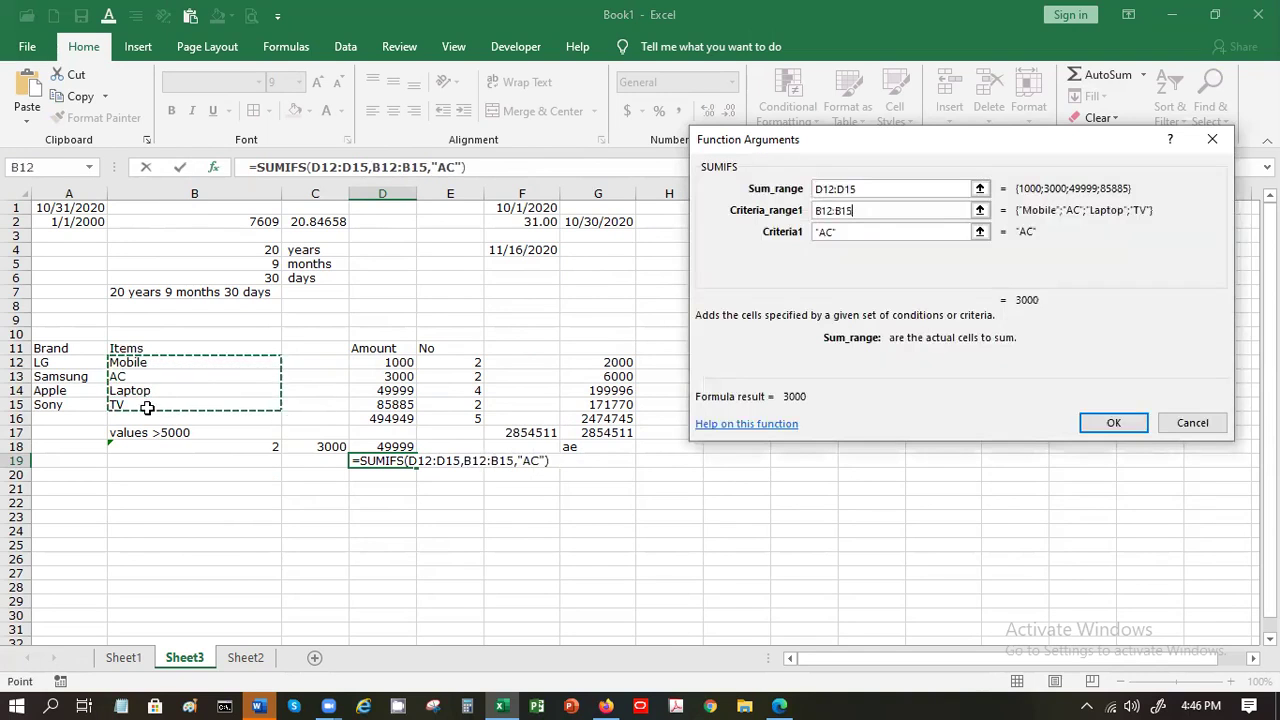
Step: Add the brands A12:A15 with the criterion "Samsung" as the second condition of the SUMIFS formula in D19 and confirm it
click(877, 232)
click(868, 252)
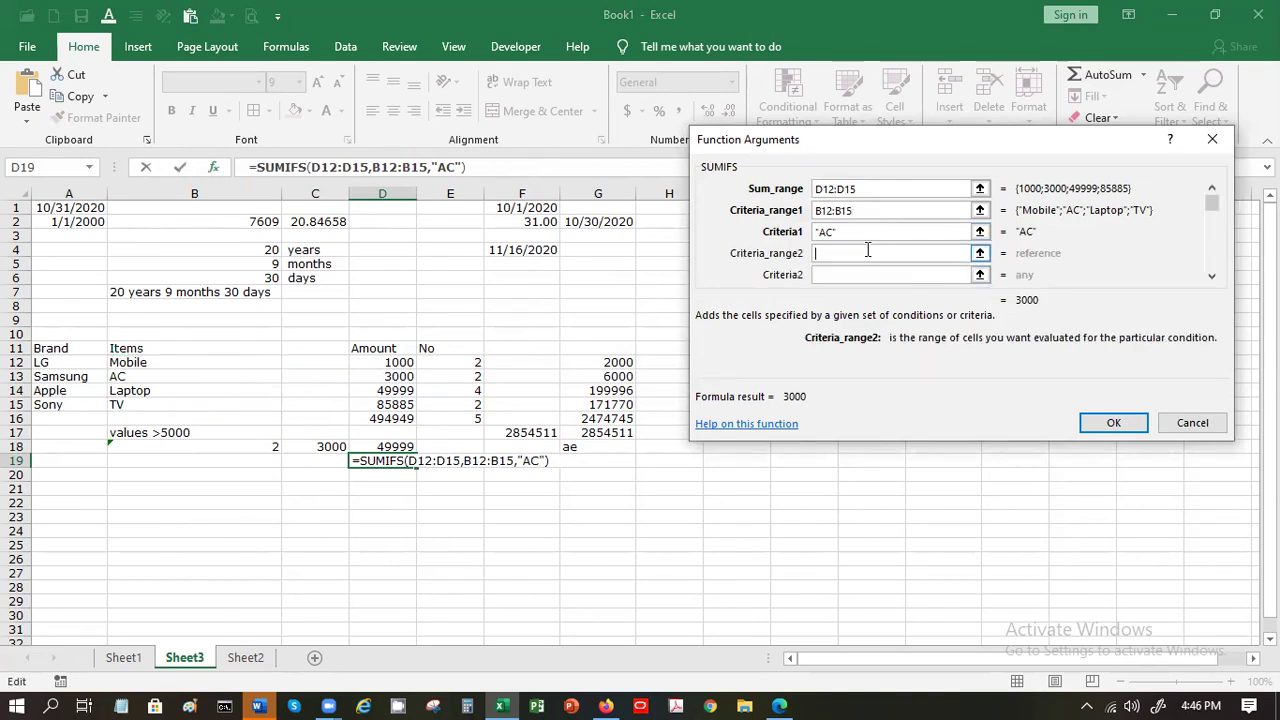
drag(60, 368, 60, 405)
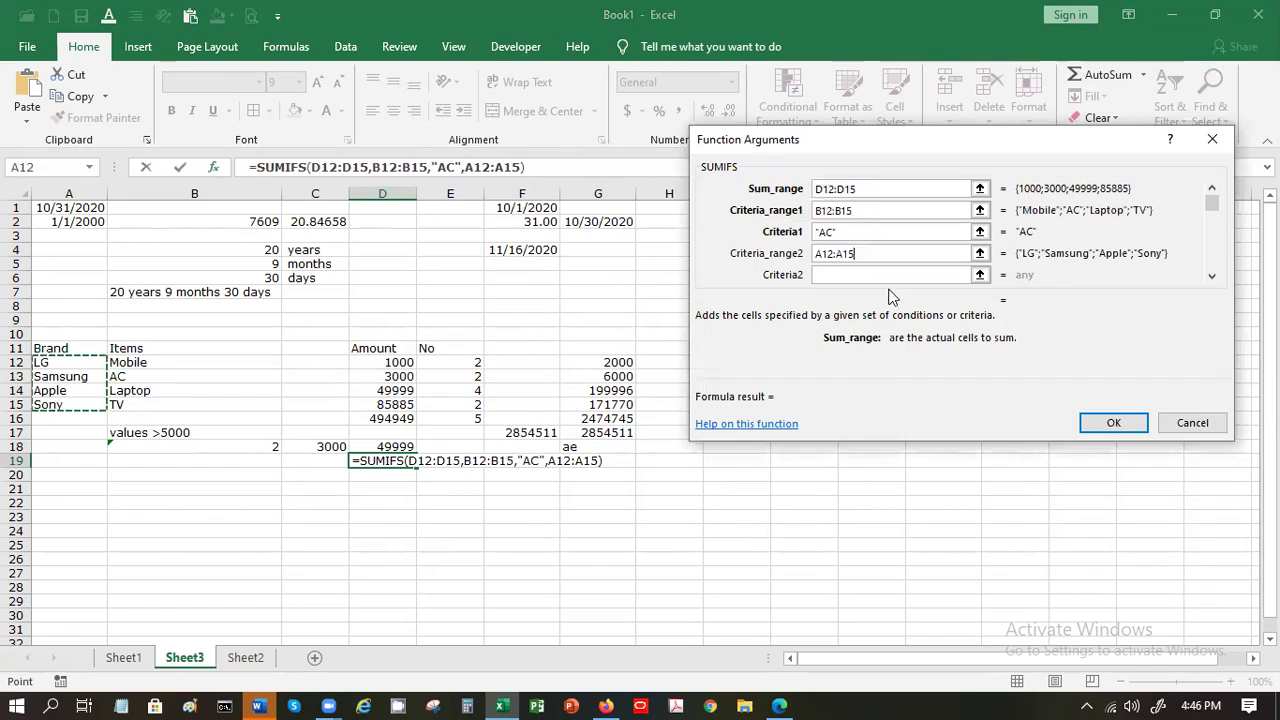
click(885, 275)
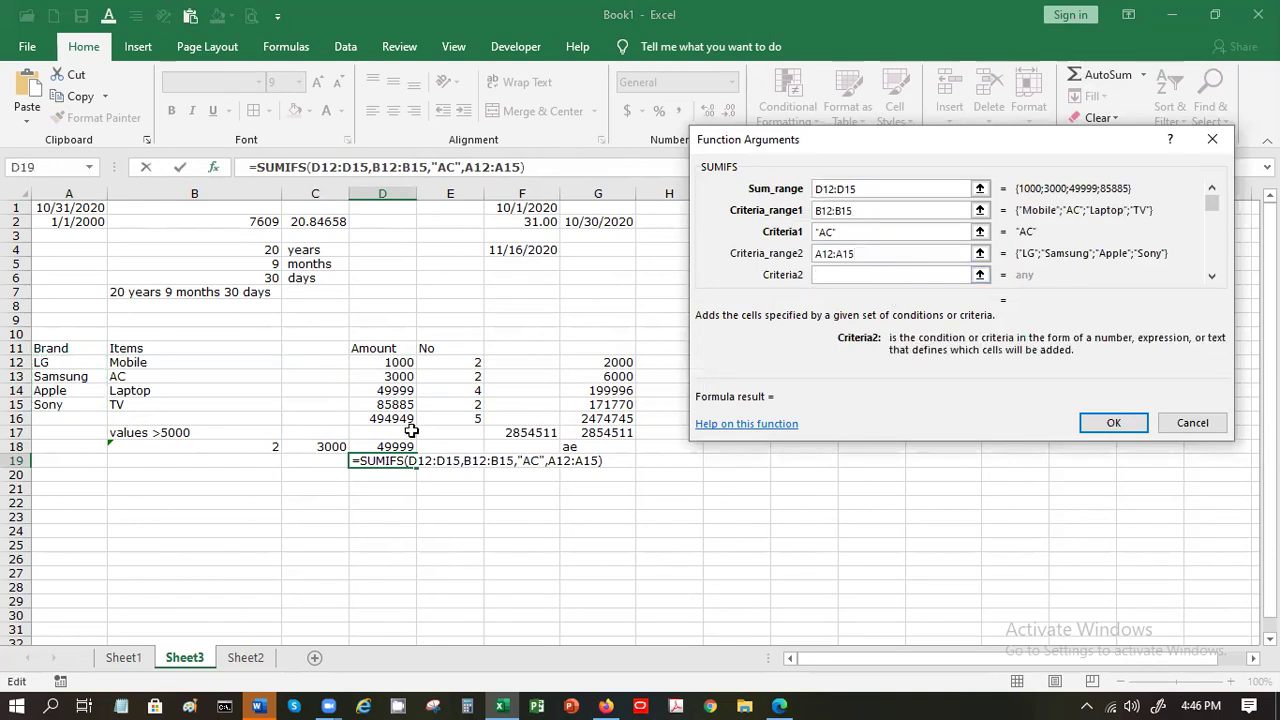
text(Samsung)
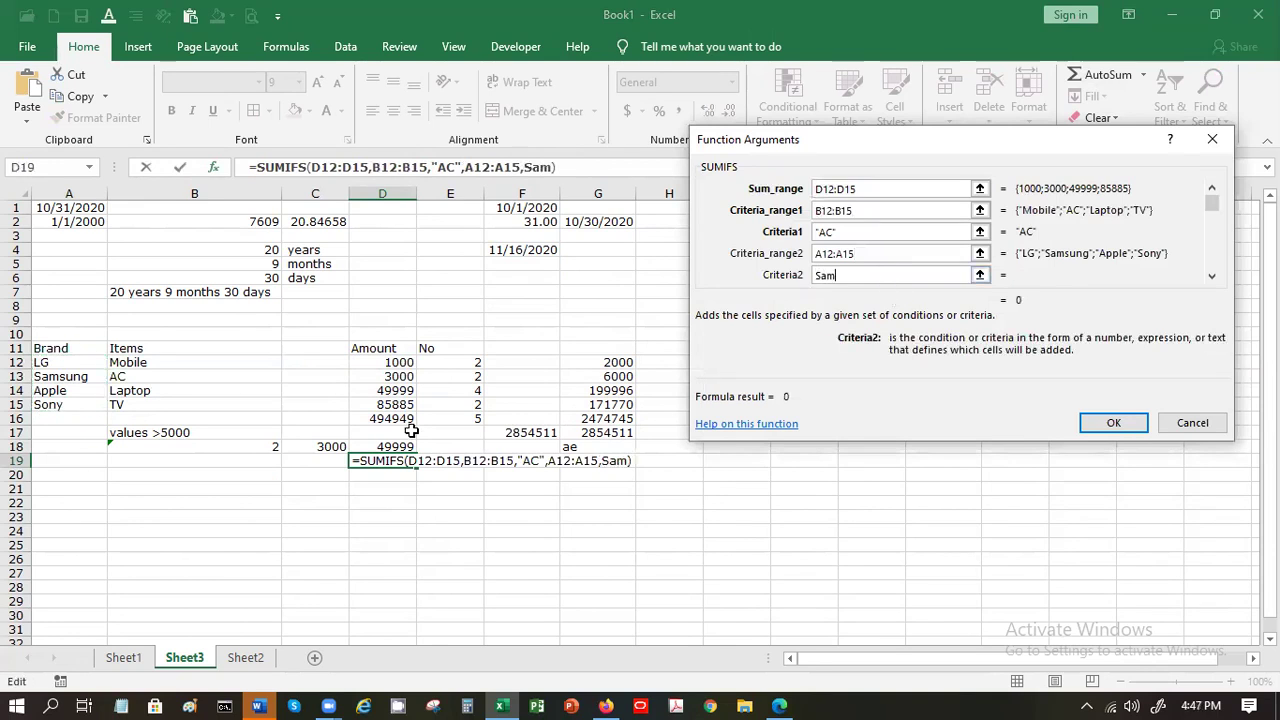
click(893, 254)
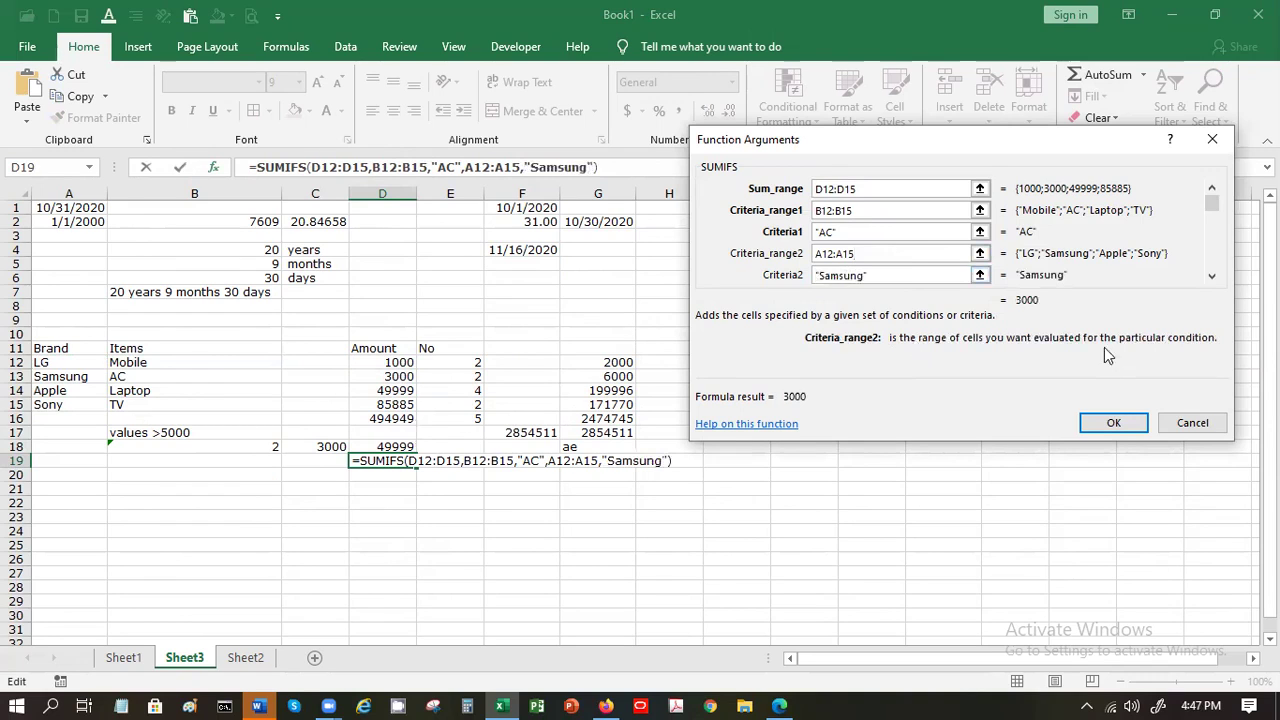
click(1114, 423)
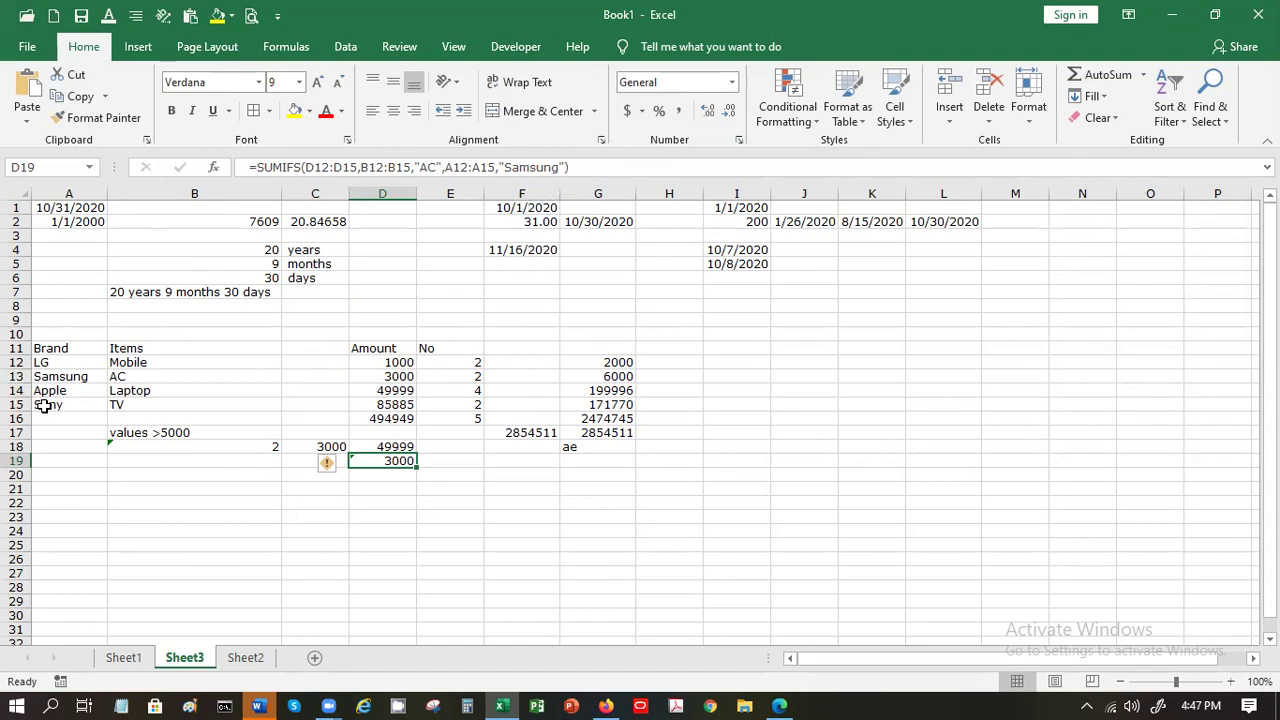
click(120, 546)
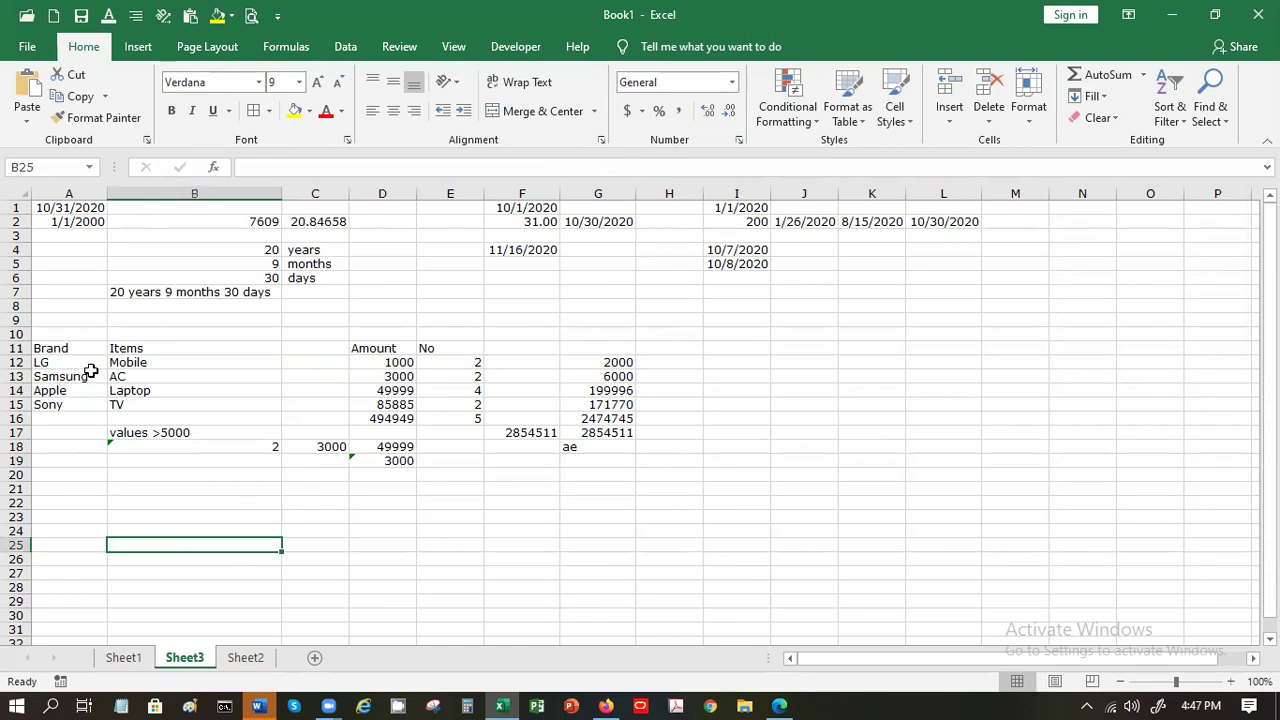
Step: Change the item in B15 to AC and check the SUMIFS formula in D19
click(116, 402)
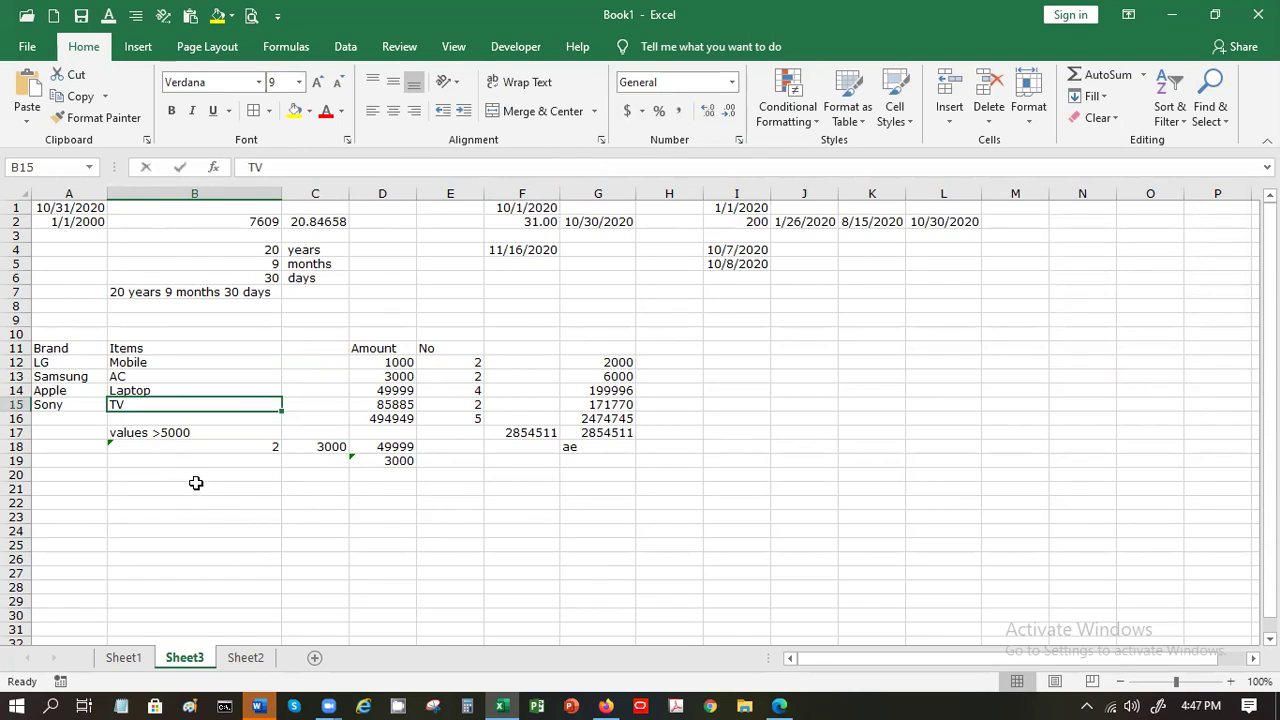
text(AC)
key(Return)
key(Up)
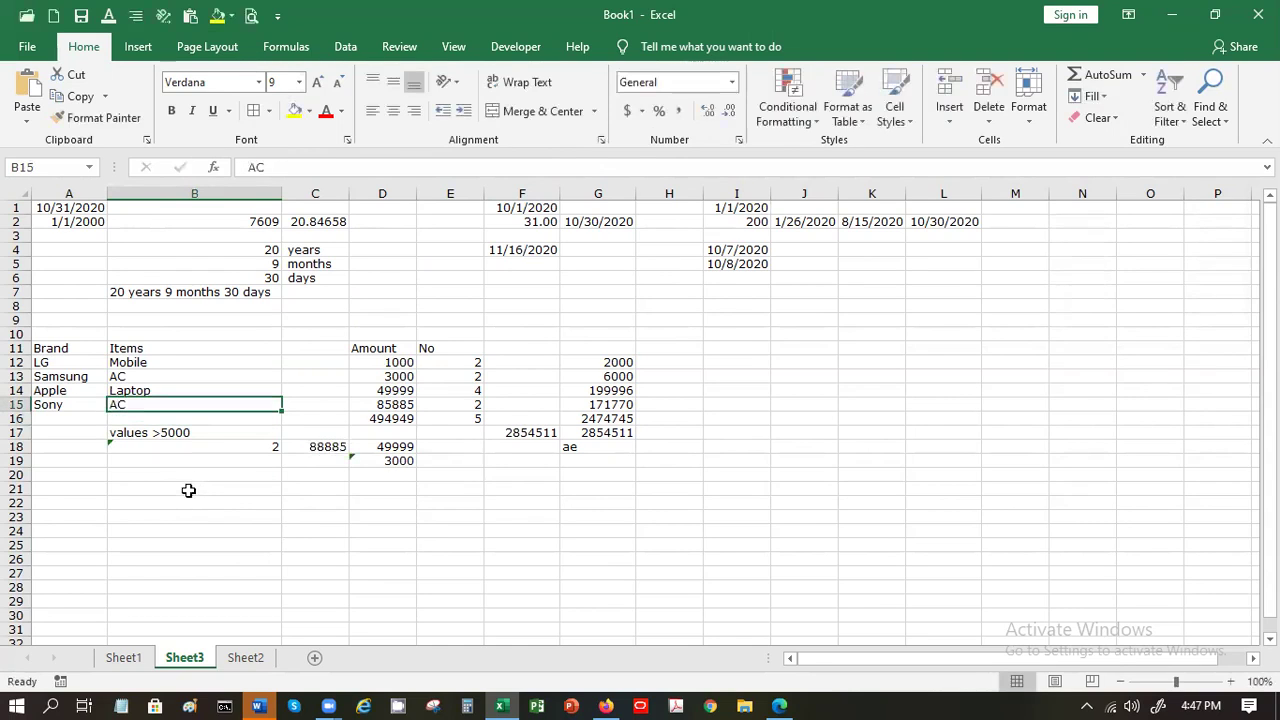
click(397, 460)
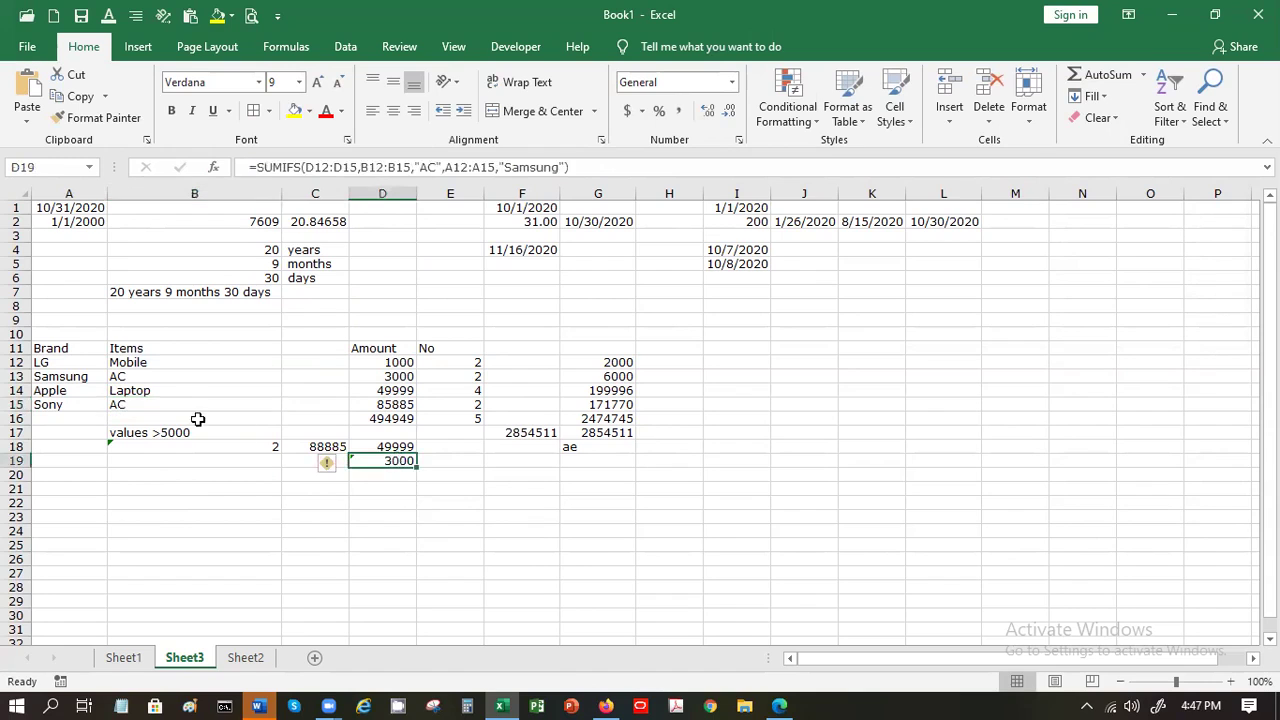
Step: Change the brand in A15 to Samsung and compare the SUMIFS result in D19 with the amounts in D15 and D13
click(177, 396)
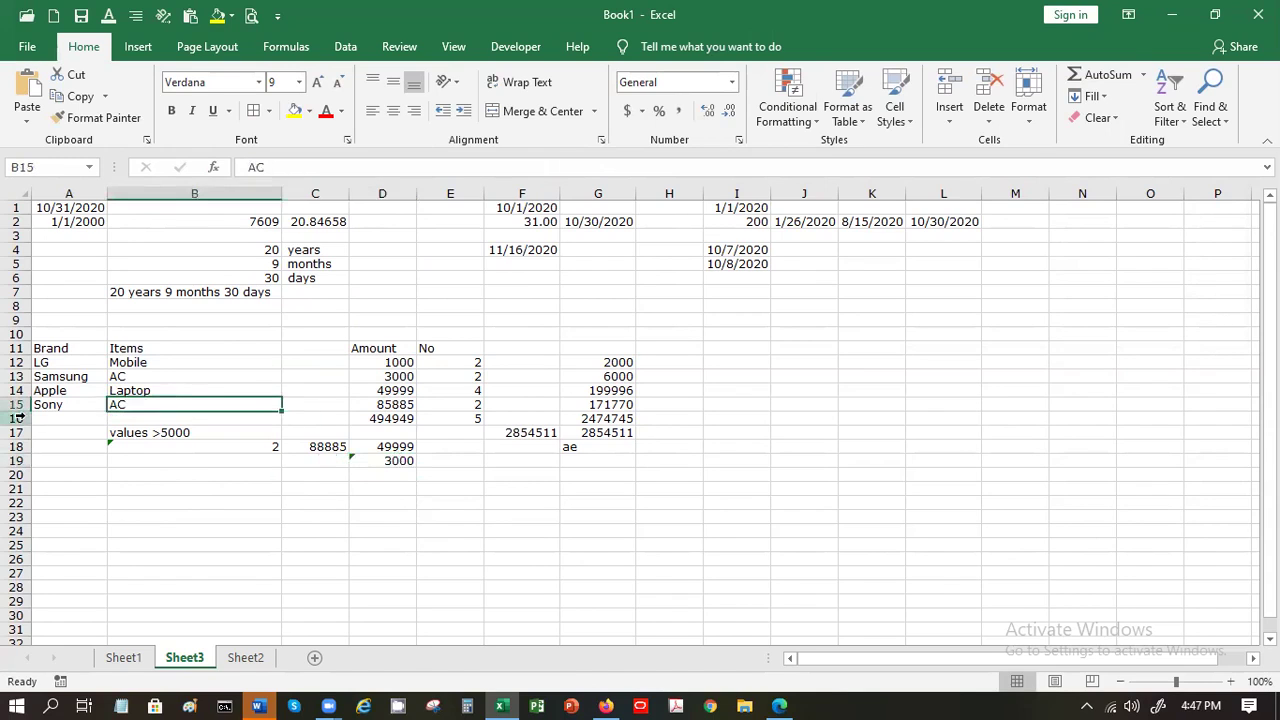
click(62, 405)
text(Samsung)
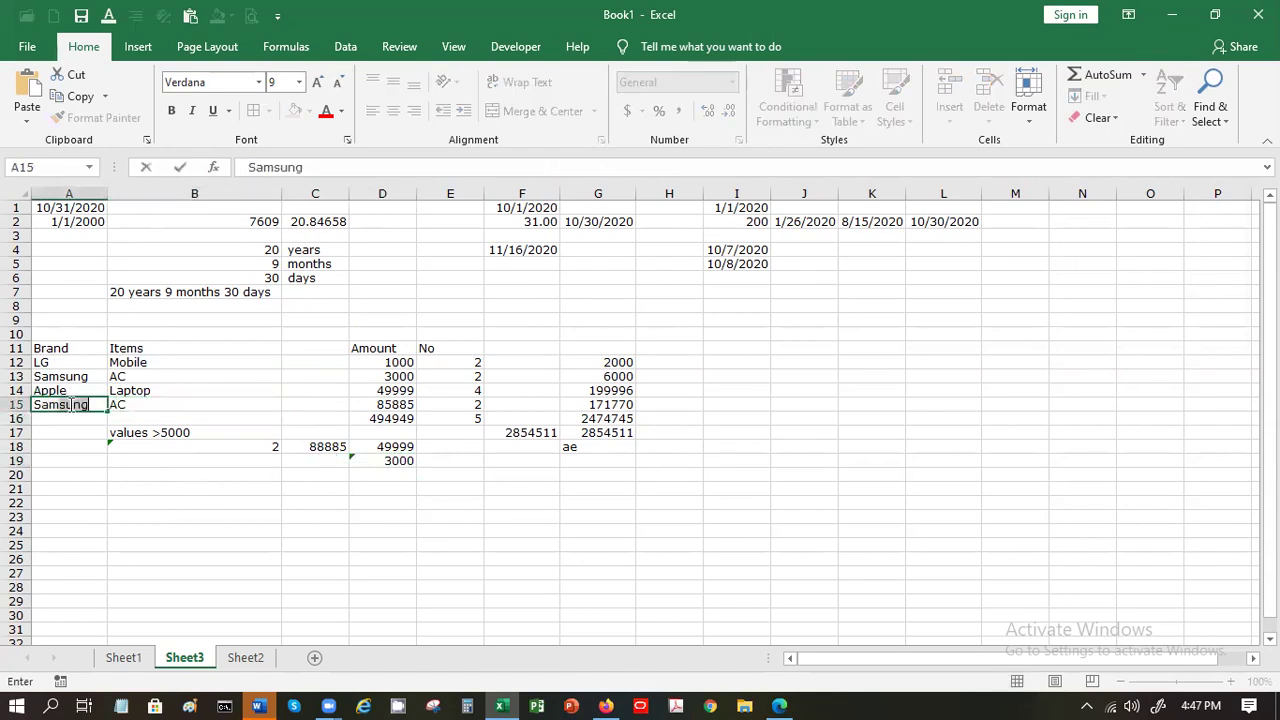
key(Return)
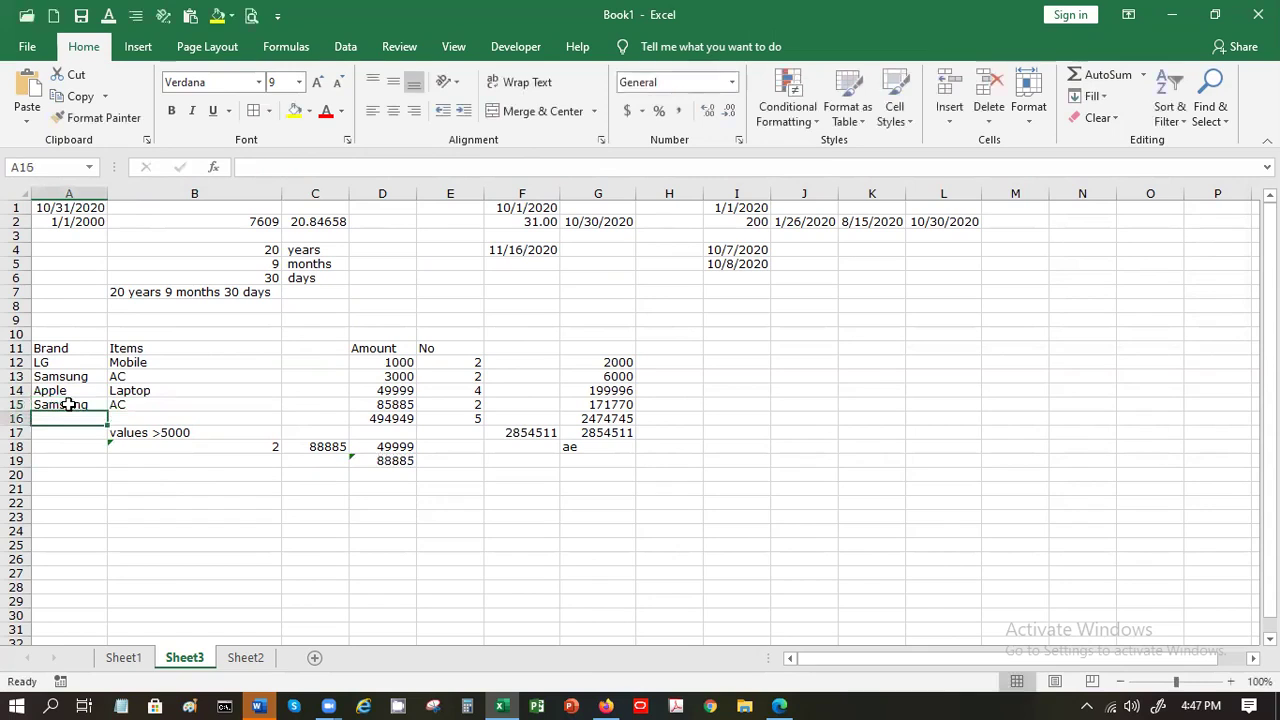
click(400, 460)
click(395, 404)
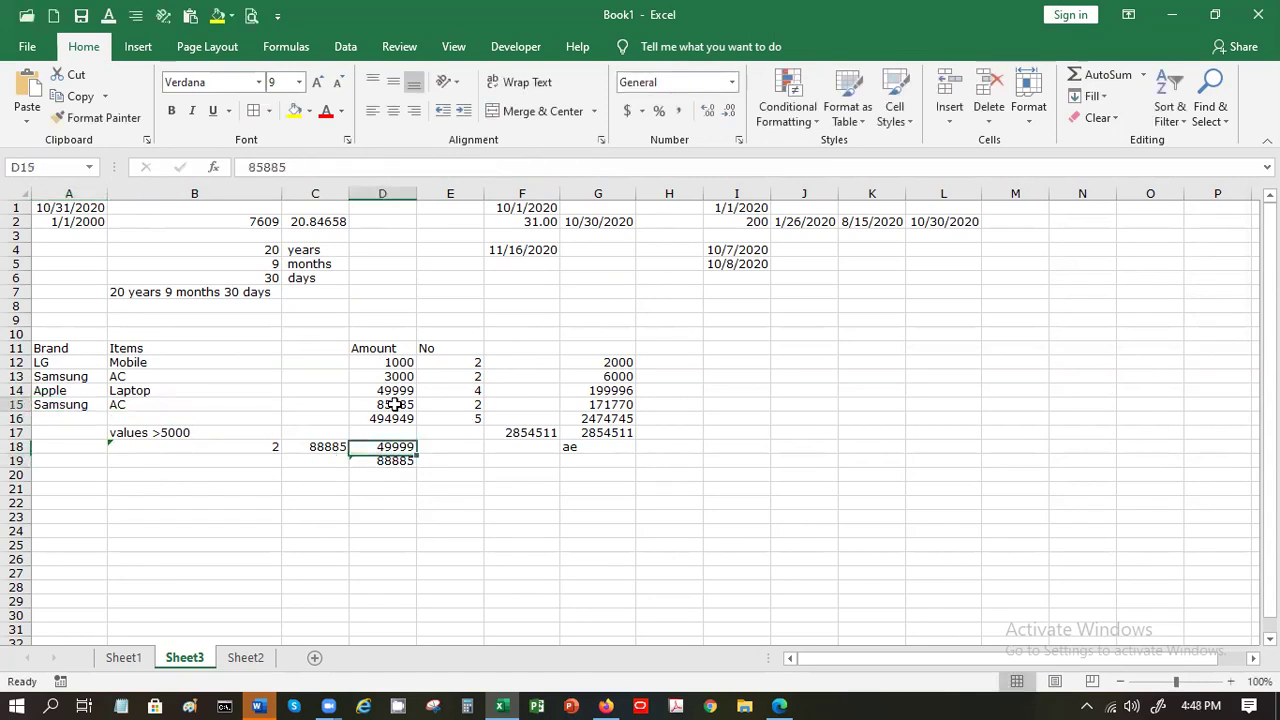
click(395, 378)
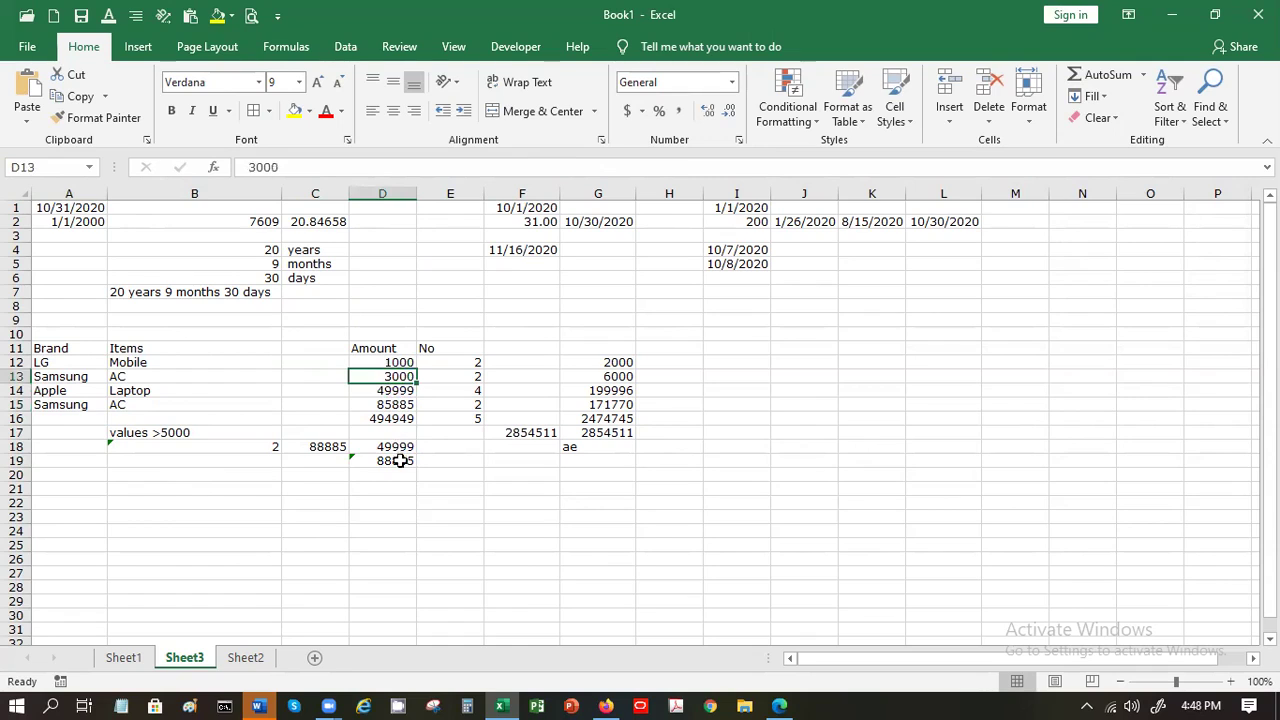
Step: Inspect the SUMIFS formula in cell D19 of Sheet3
click(400, 460)
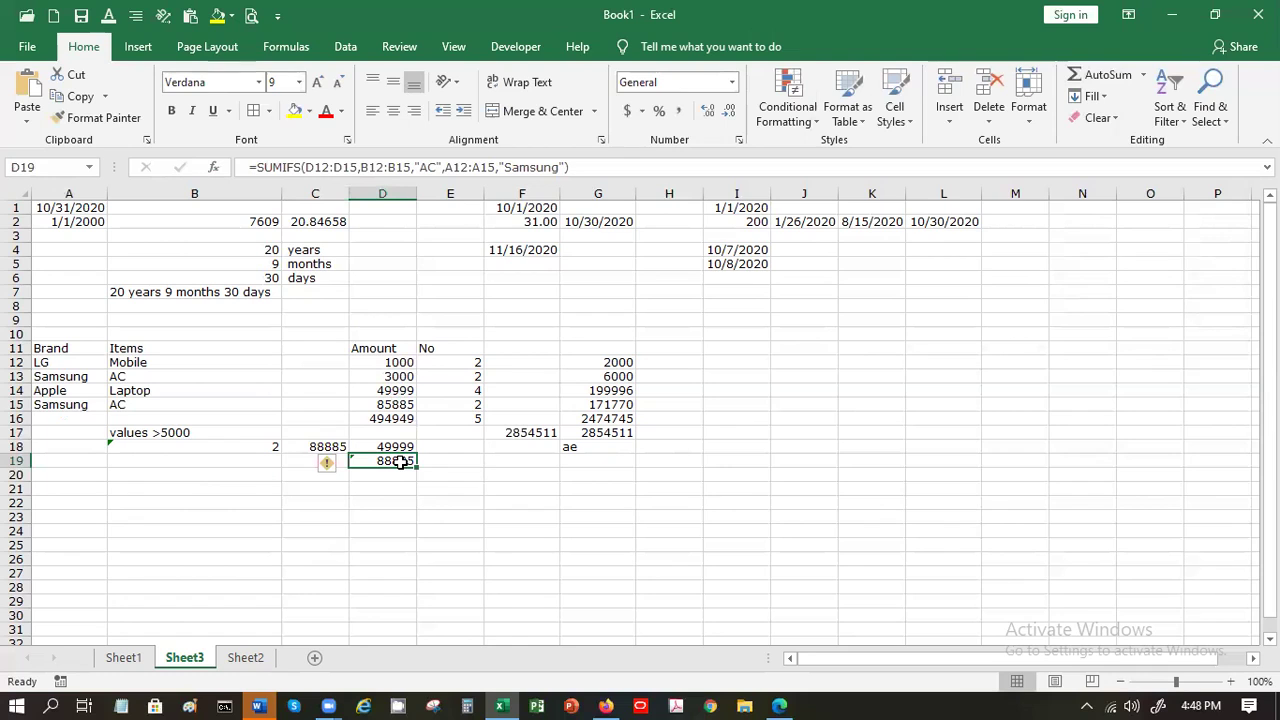
Step: Open the workbook Advanced_Excel_Formulas.xlsm from the list of recent workbooks
click(27, 50)
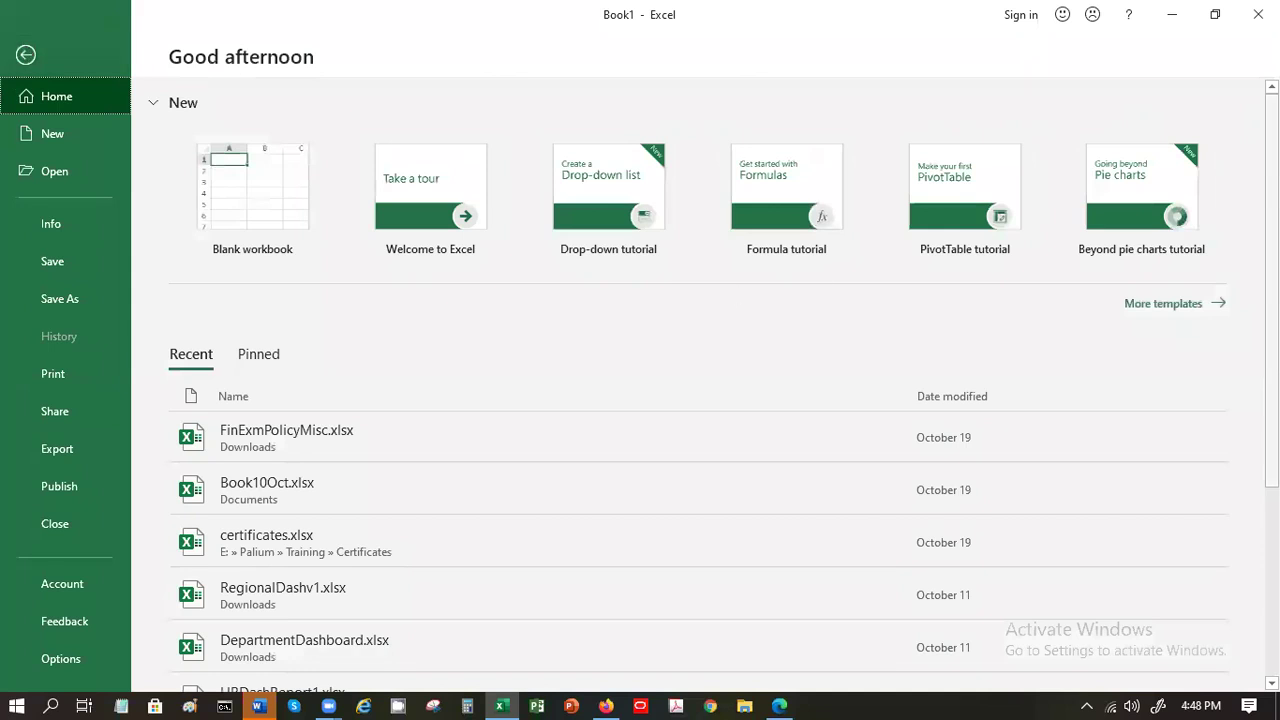
scroll(700, 400, down, 5)
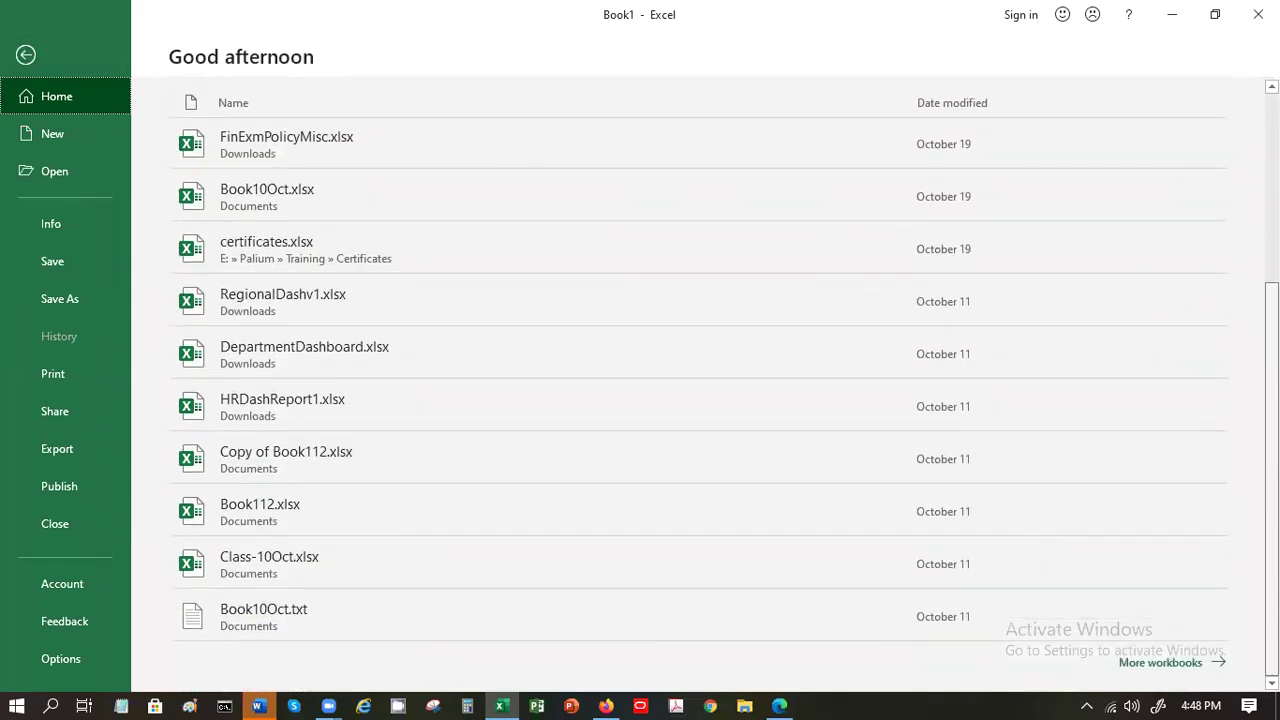
scroll(154, 364, up, 5)
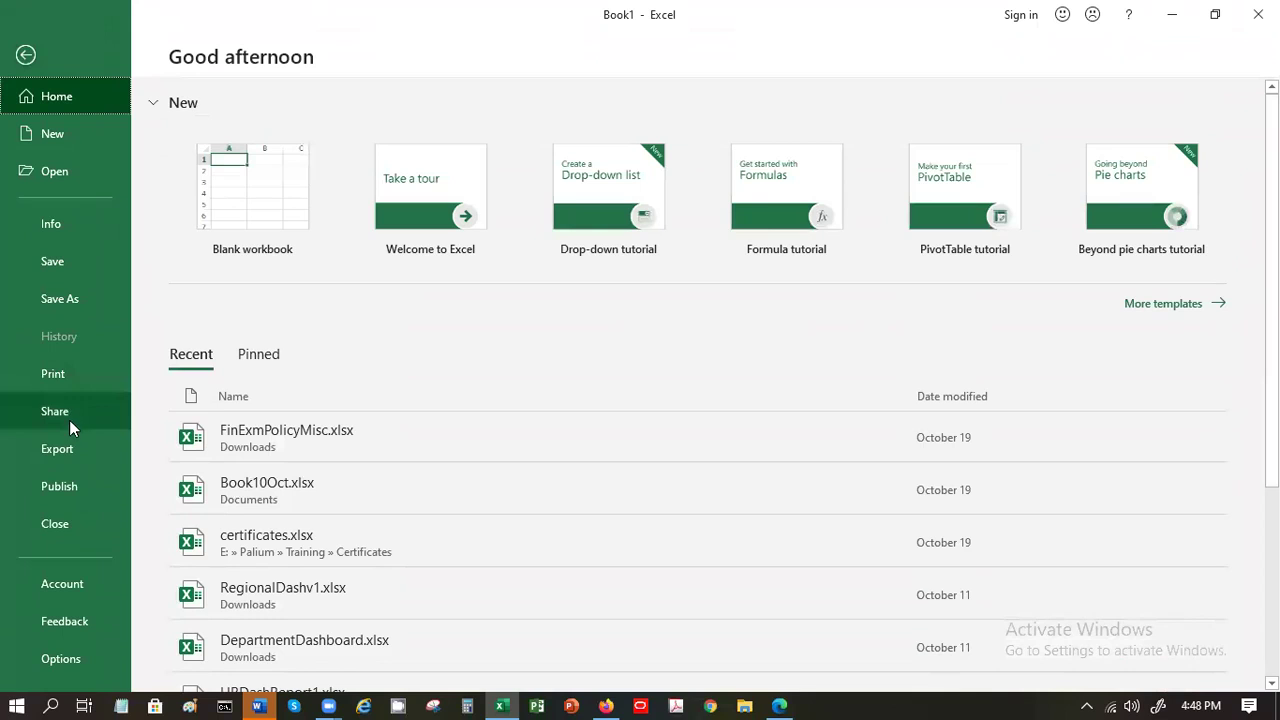
click(75, 182)
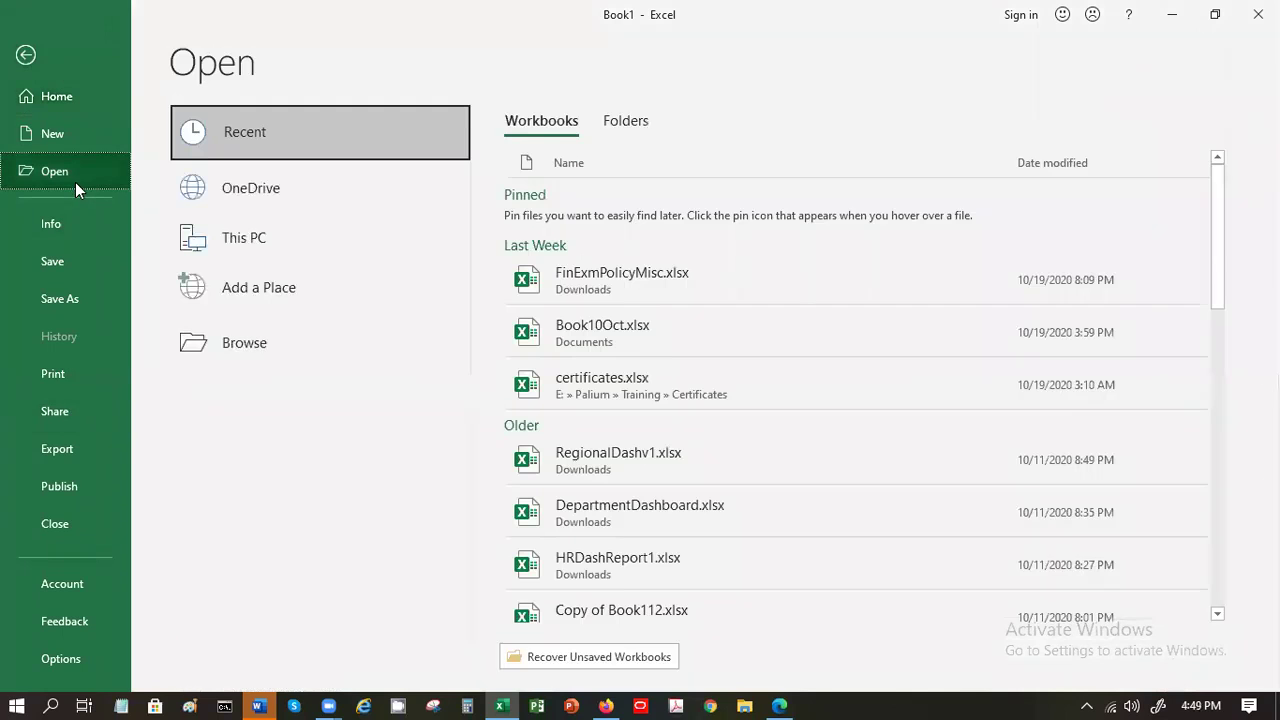
drag(1220, 266, 1223, 586)
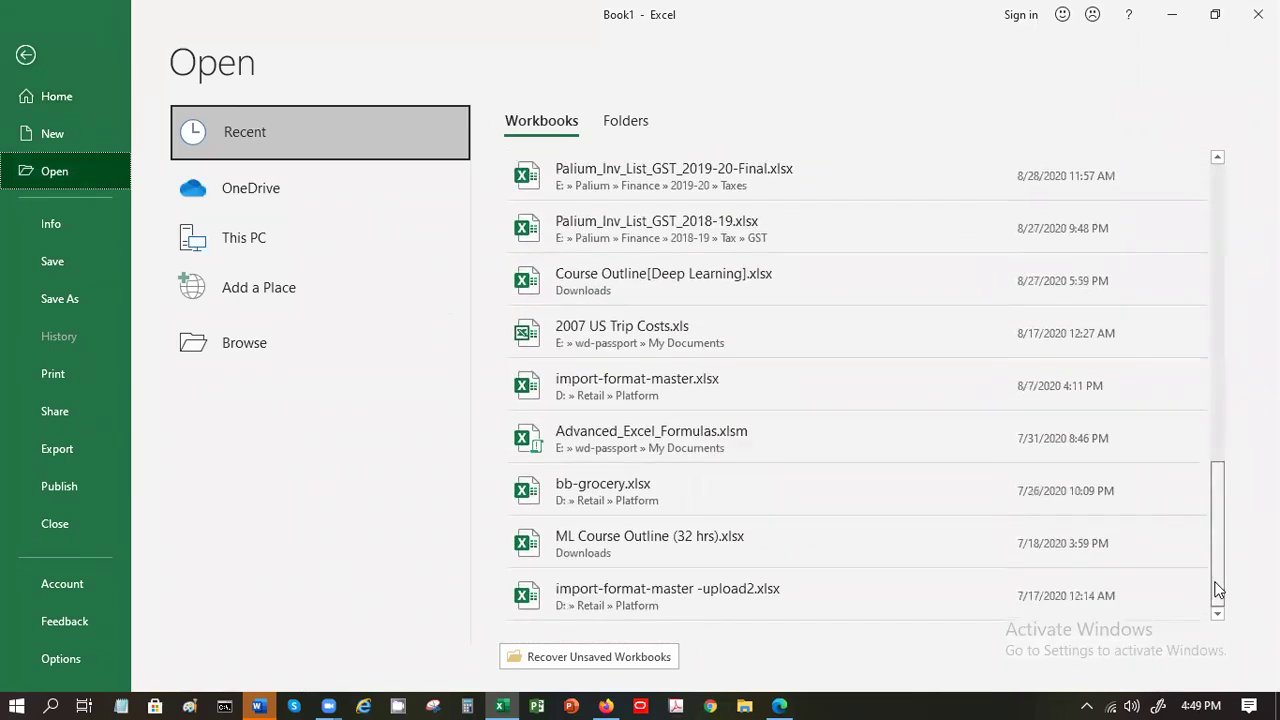
click(699, 439)
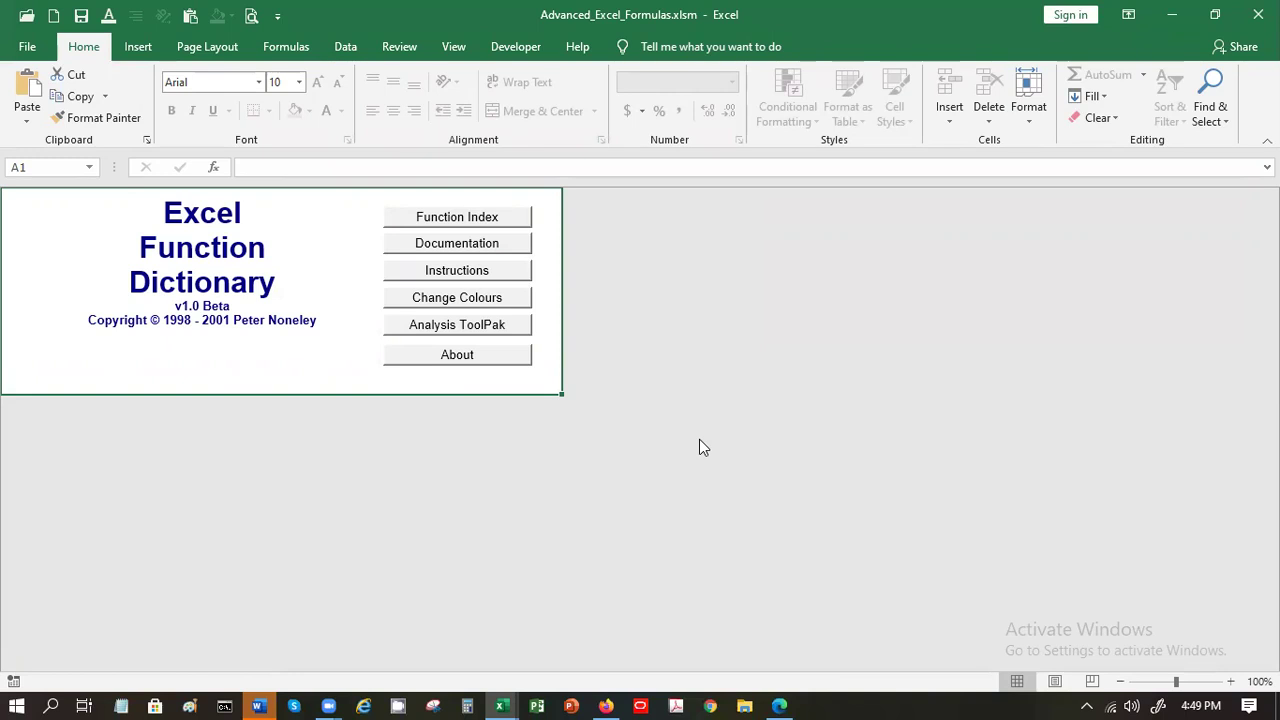
Step: Go to the Function Index of the Excel Function Dictionary and sort the list alphabetically by function name
click(461, 227)
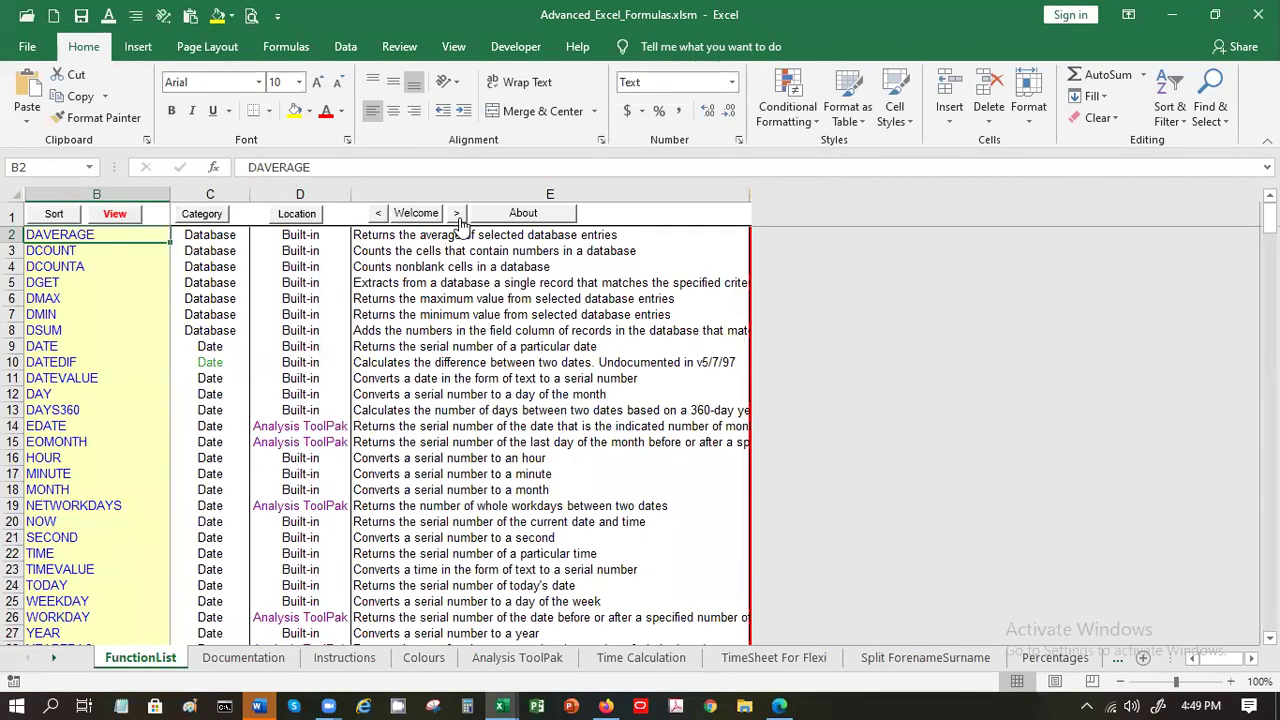
click(40, 220)
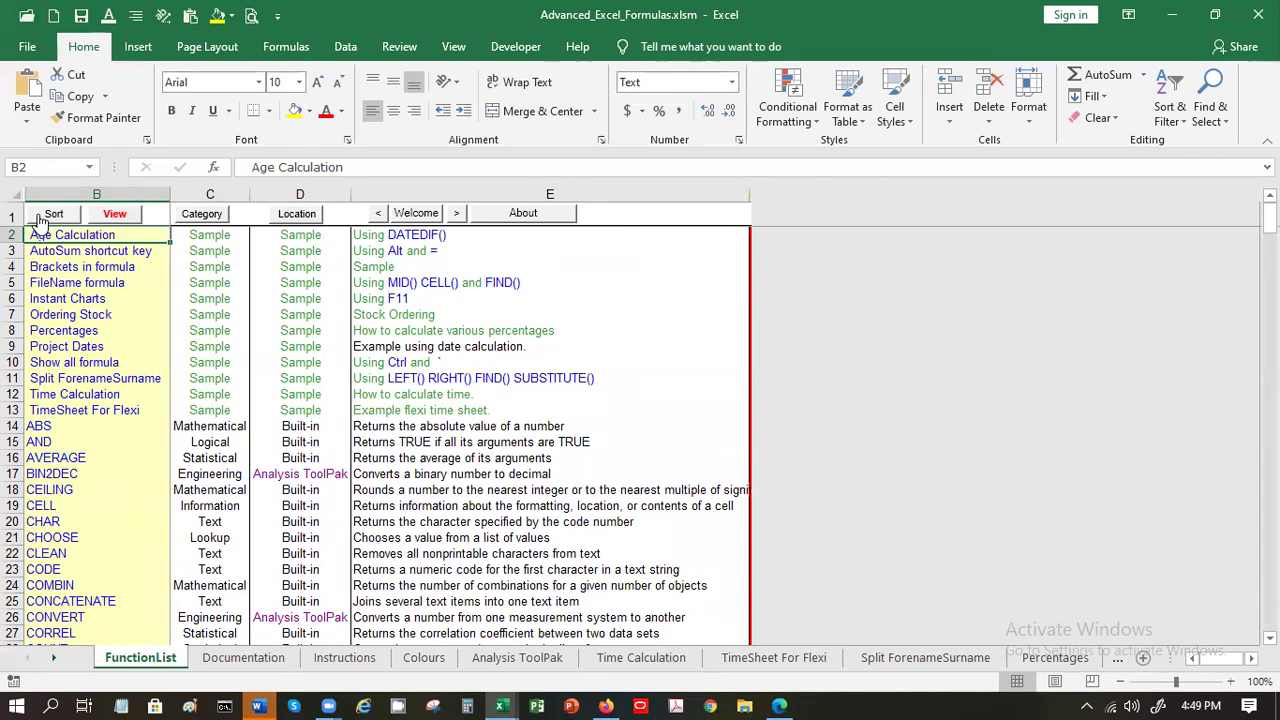
Step: Browse the sorted function list, examining the sample topics and the functions with their categories and descriptions
key(Down)
key(Down)
key(Down)
key(Down)
key(Down)
key(Down)
key(Down)
key(Down)
key(Down)
key(Down)
key(Down)
key(Down)
key(Down)
key(Down)
key(Down)
key(Down)
key(Down)
key(Down)
key(Down)
key(Down)
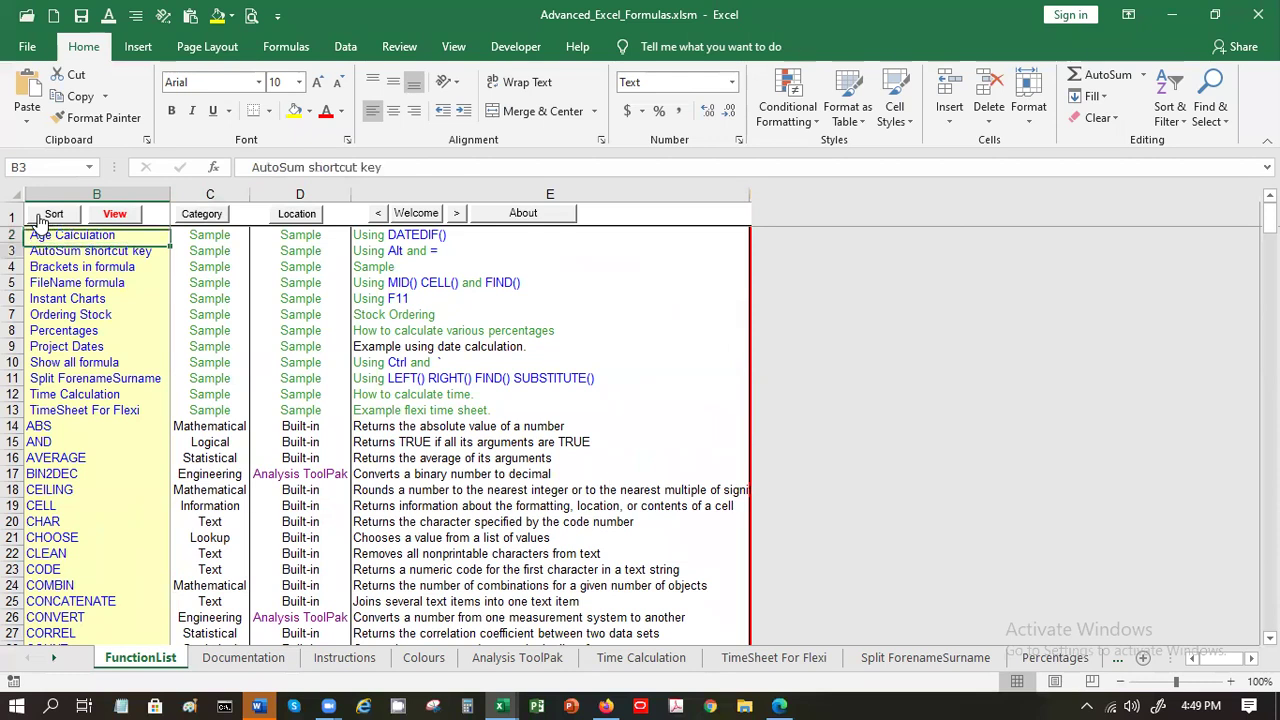
key(Down)
key(Down)
key(Down)
key(Down)
key(Down)
key(Down)
key(Down)
key(Down)
key(Down)
key(Down)
key(Down)
key(Down)
key(Down)
key(Down)
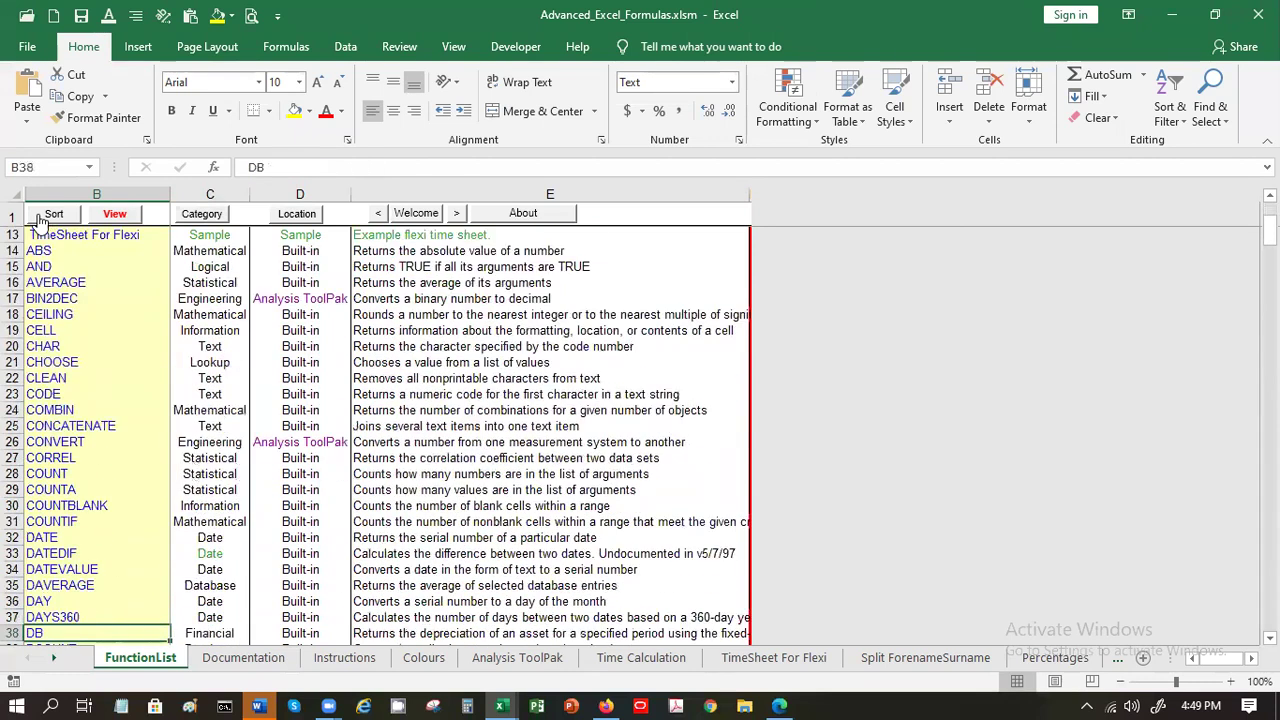
key(Up)
key(Up)
key(Up)
key(Up)
key(Up)
key(Up)
key(Up)
key(Up)
key(Up)
key(Up)
key(Up)
key(Up)
key(Up)
key(Up)
key(Up)
key(Up)
key(Up)
key(Up)
key(Up)
key(Up)
key(Up)
key(Up)
key(Up)
key(Up)
key(Up)
key(Up)
key(Up)
key(Up)
key(Up)
key(Up)
key(Up)
key(Up)
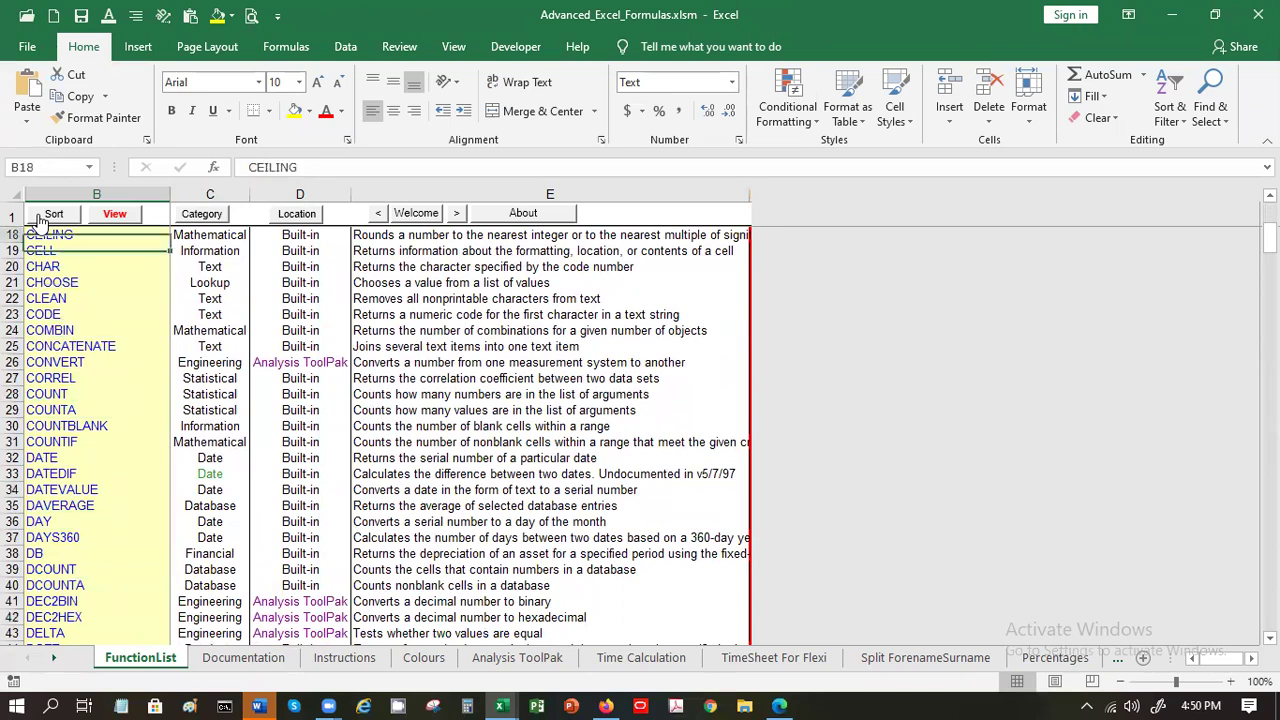
key(Down)
key(Down)
key(Down)
key(Down)
key(Down)
key(Down)
key(Down)
key(Down)
key(Down)
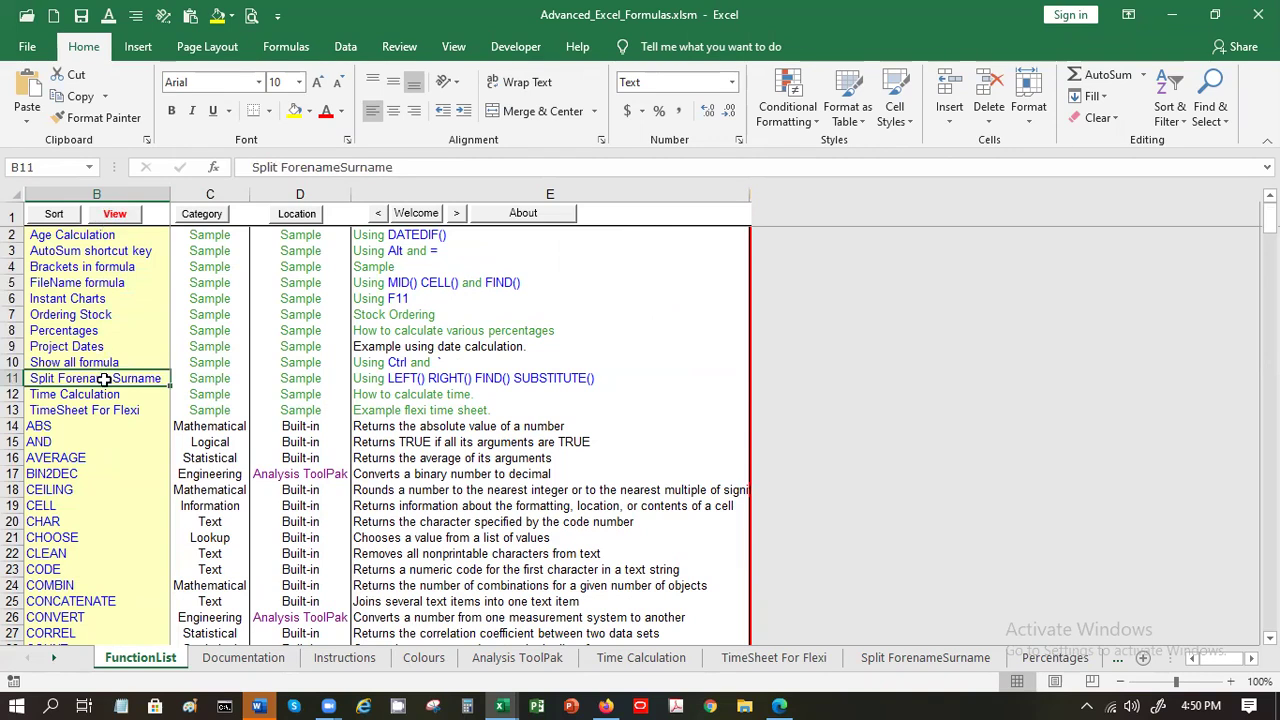
Step: View the Split ForenameSurname sample from the index and examine its formulas for first, last and middle names
click(115, 214)
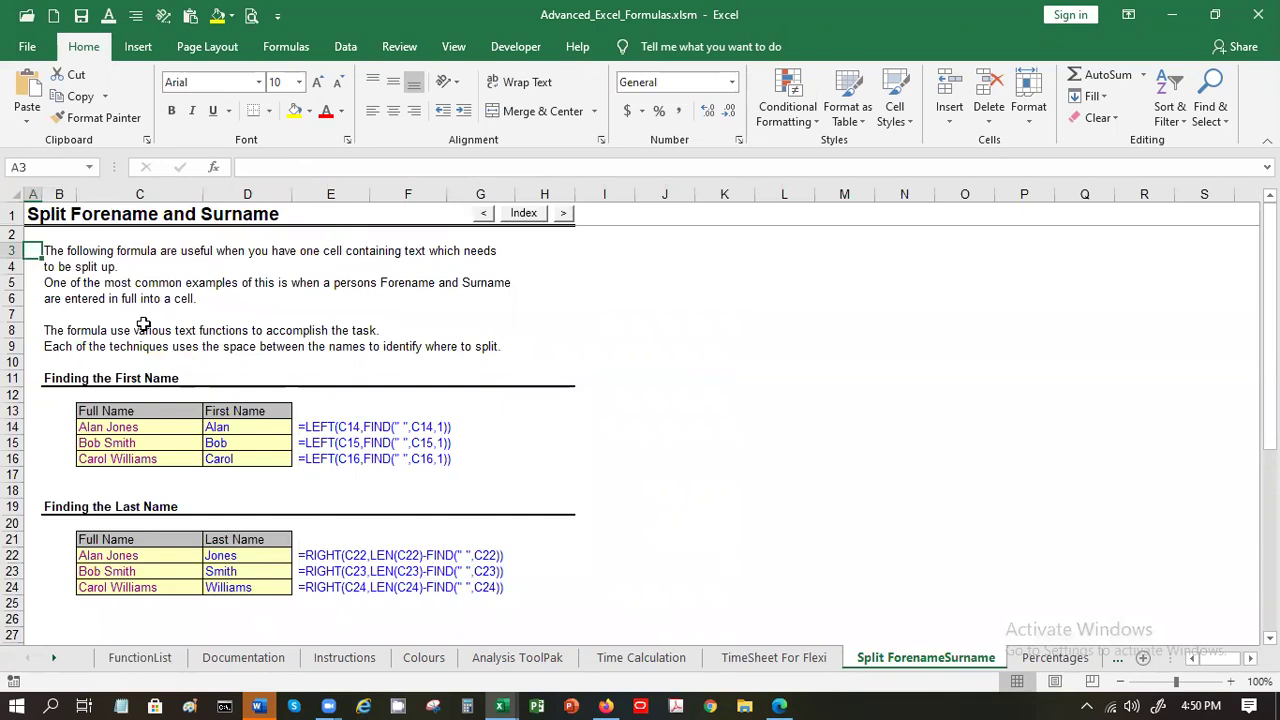
drag(194, 466, 208, 400)
click(211, 398)
key(Down)
key(Down)
key(Down)
key(Down)
key(Down)
key(Down)
key(Down)
key(Down)
key(Down)
key(Down)
key(Down)
key(Down)
key(Down)
key(Down)
key(Down)
key(Down)
key(Down)
key(Down)
key(Down)
key(Down)
key(Down)
key(Down)
key(Down)
key(Down)
key(Down)
key(Down)
key(Down)
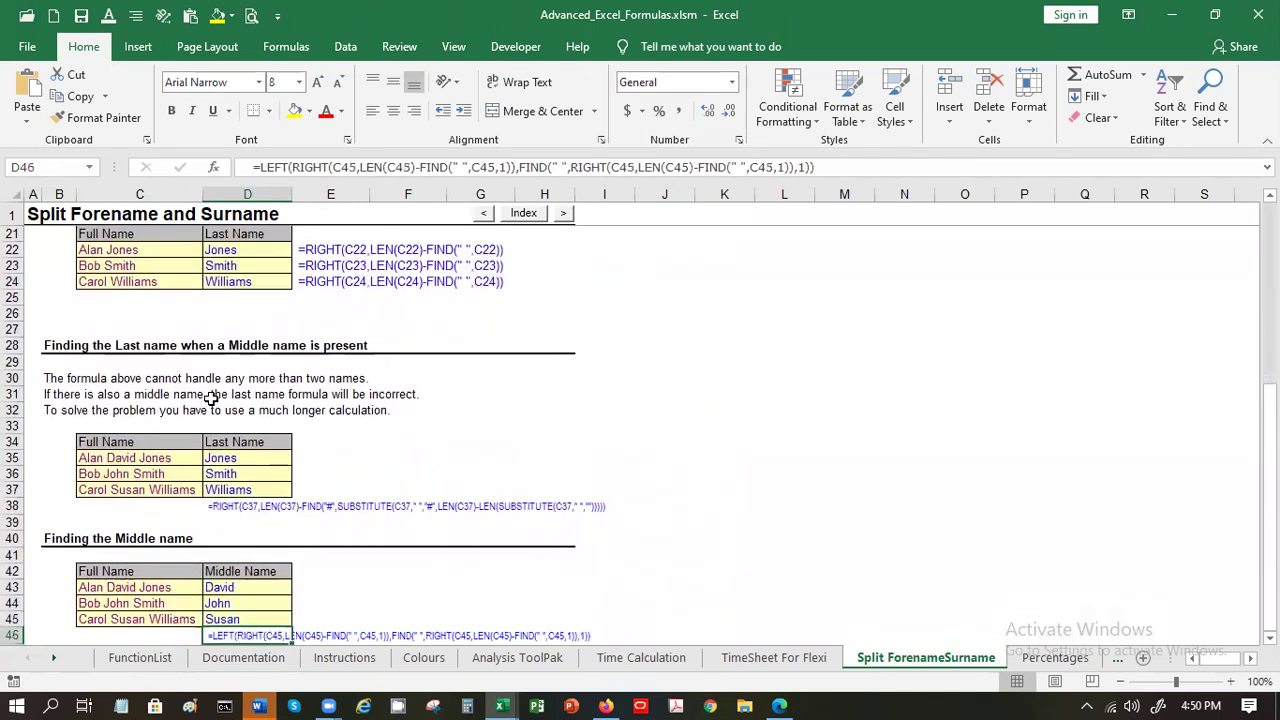
key(Down)
key(Down)
key(Down)
key(Down)
key(Down)
key(Down)
key(Down)
key(Down)
key(Down)
key(Down)
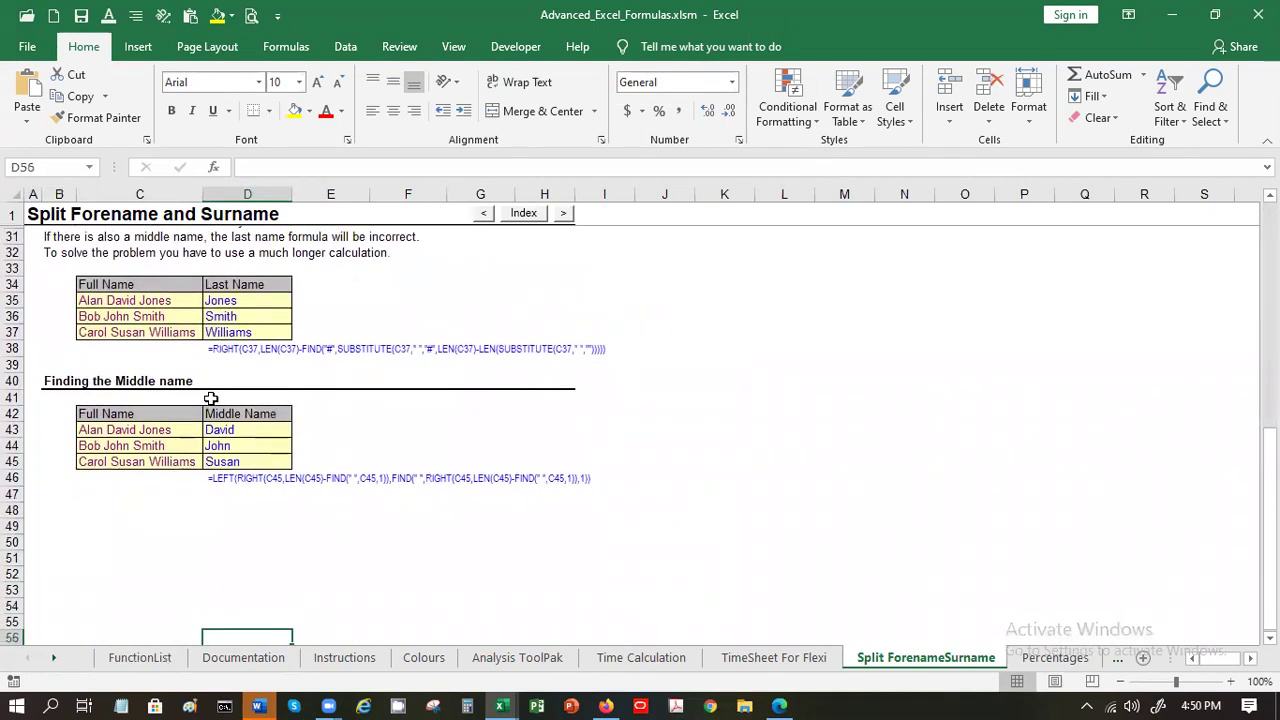
key(Up)
key(Up)
key(Up)
key(Up)
key(Up)
key(Up)
key(Up)
key(Up)
key(Up)
key(Up)
key(Up)
key(Up)
key(Up)
key(Up)
key(Up)
key(Up)
key(Up)
key(Up)
key(Up)
key(Up)
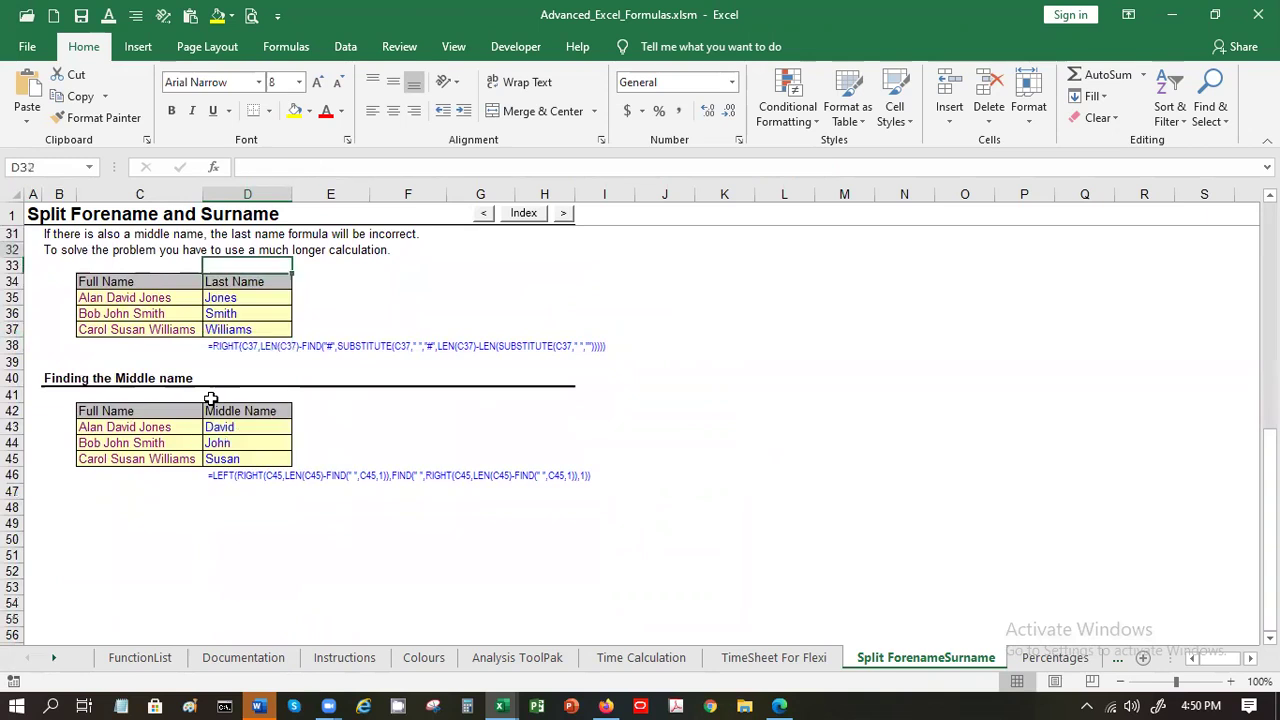
Step: Look back over the first-name and last-name formulas on the Split Forename and Surname sheet and return to the function index
key(Up)
key(Up)
key(Up)
key(Up)
key(Up)
key(Up)
key(Up)
key(Up)
key(Up)
key(Up)
key(Up)
key(Up)
key(Up)
key(Up)
key(Up)
key(Up)
key(Up)
key(Up)
key(Up)
key(Up)
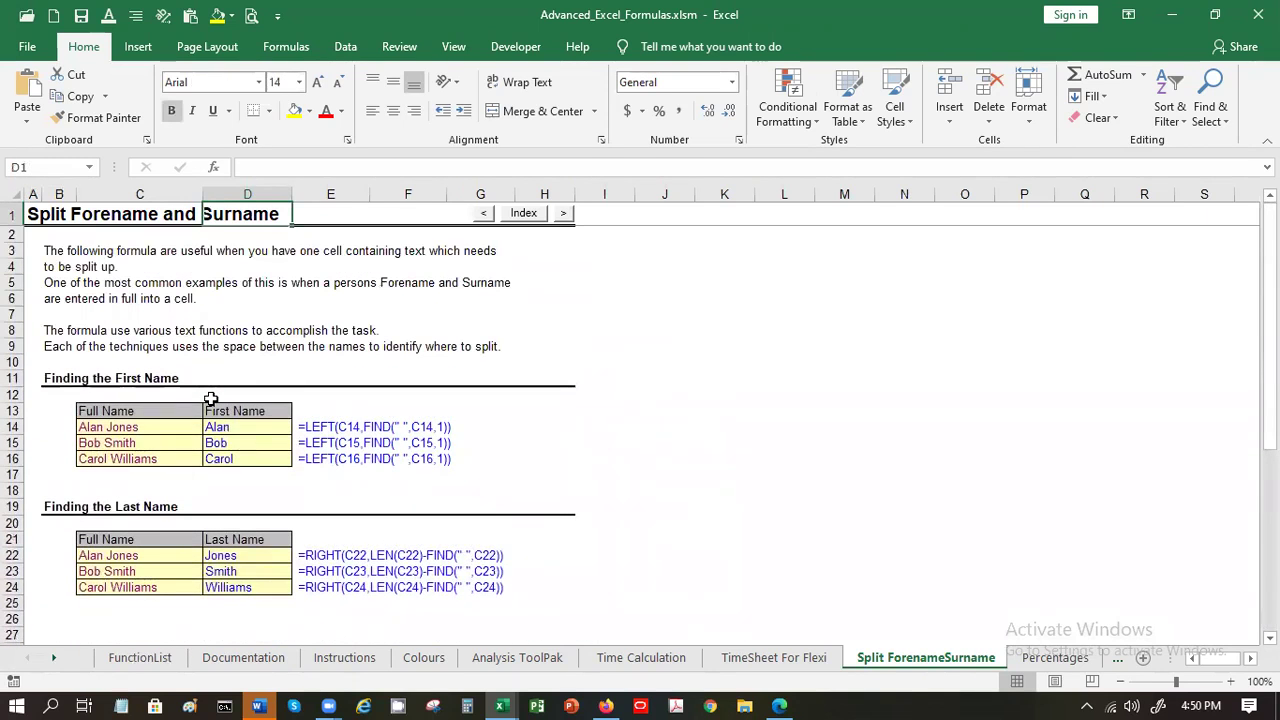
click(525, 214)
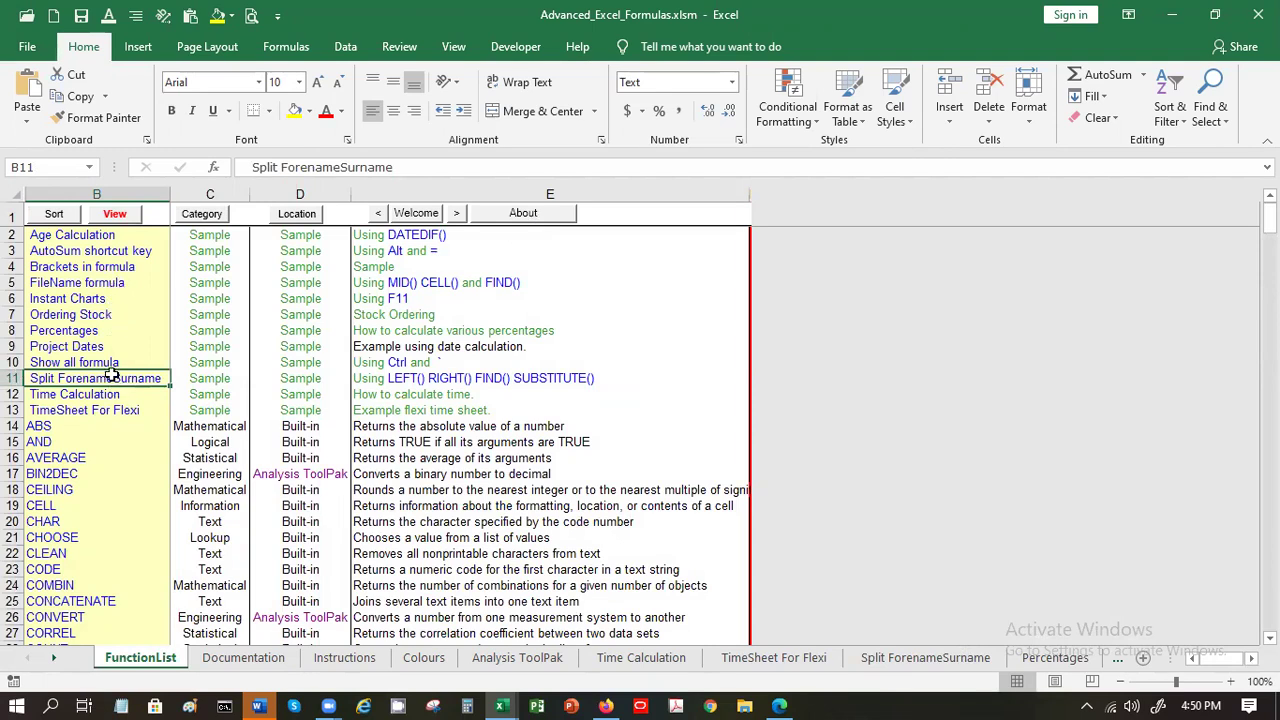
Step: View the Age Calculation sample from the index and examine its DATEDIF formulas and the alternative TODAY-based age formula
click(101, 235)
click(115, 213)
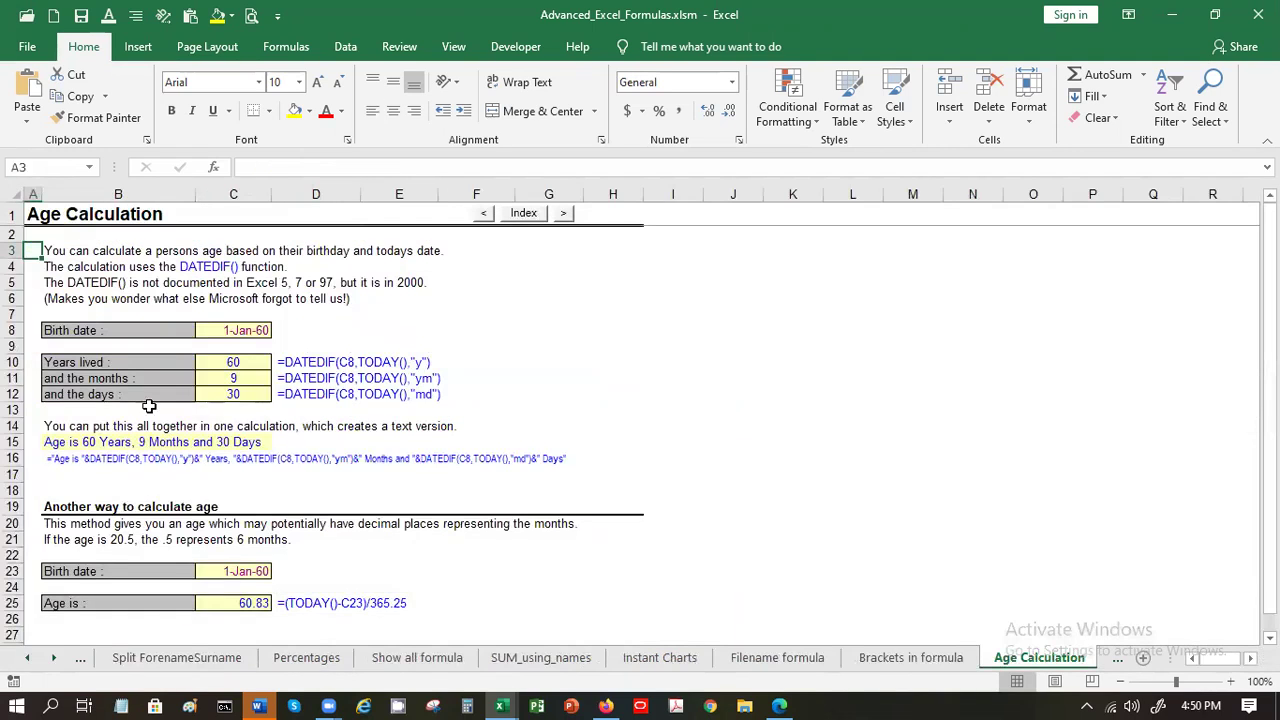
click(128, 372)
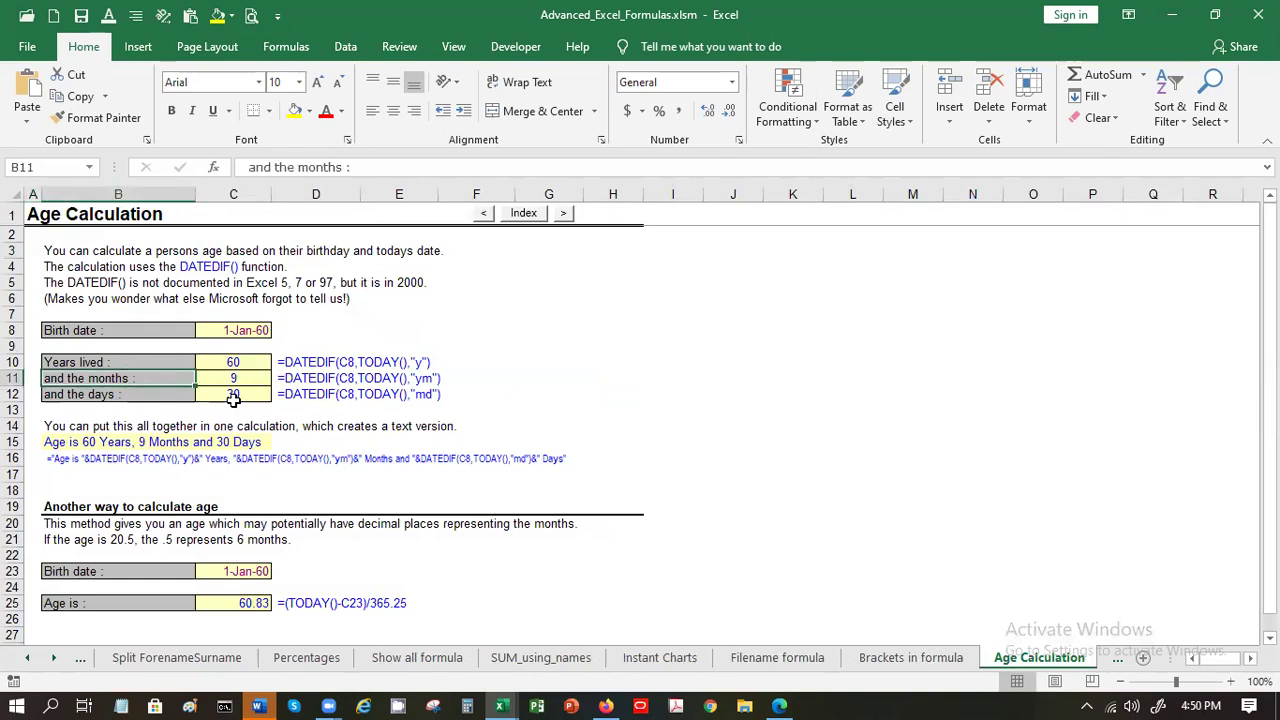
click(318, 364)
click(297, 547)
key(Down)
key(Down)
key(Down)
key(Down)
key(Down)
key(Down)
key(Down)
key(Down)
key(Down)
key(Down)
key(Down)
key(Down)
key(Down)
key(Down)
key(Down)
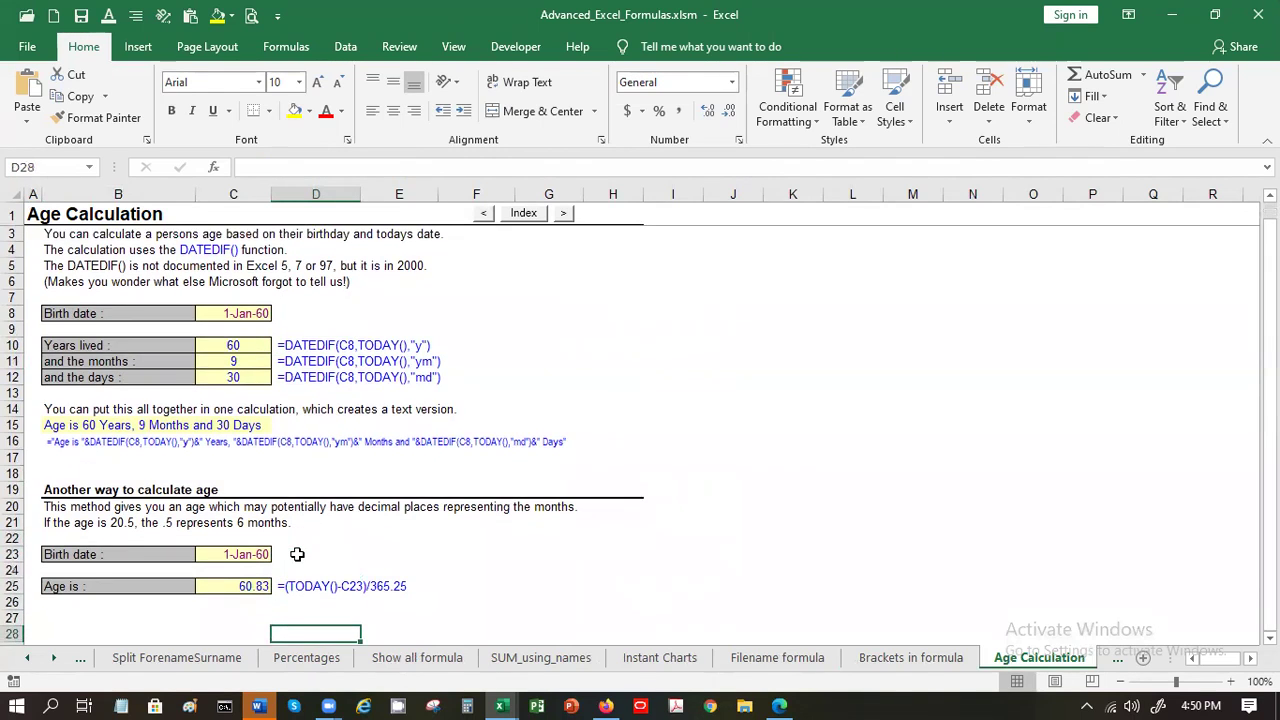
click(309, 446)
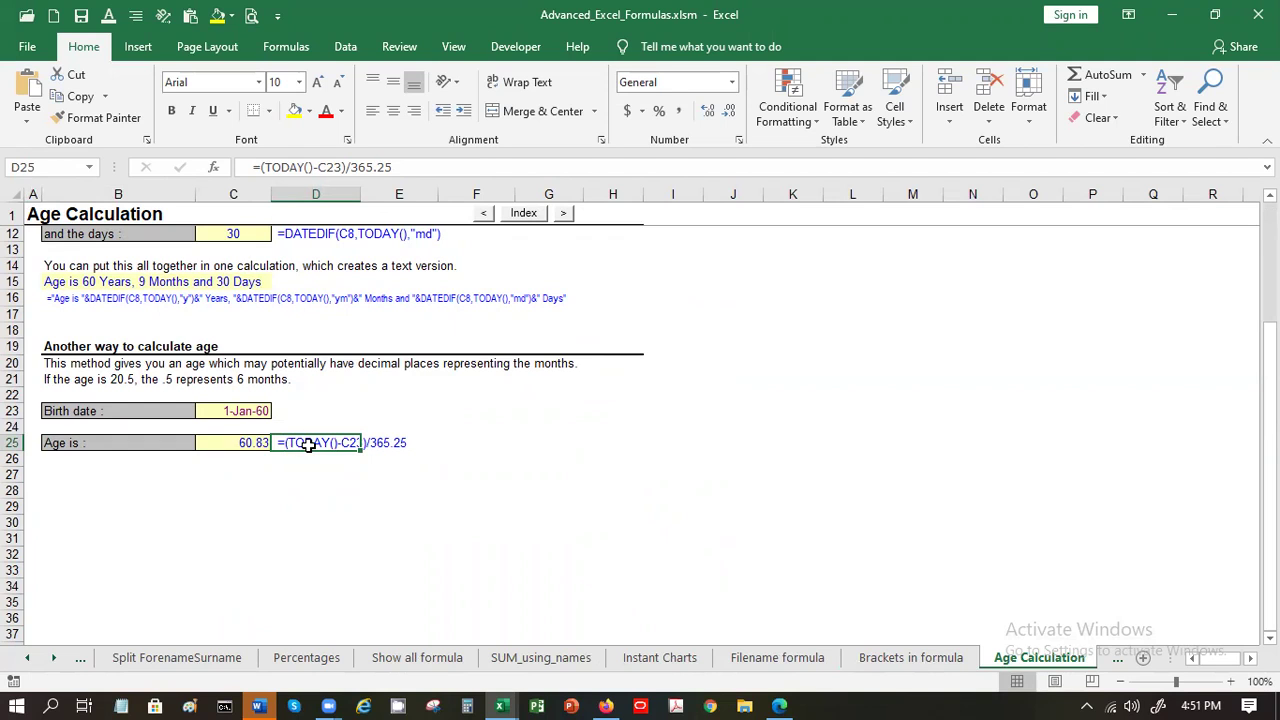
Step: Return to the function index, find COUNTIF in the list and view its example sheet
click(524, 214)
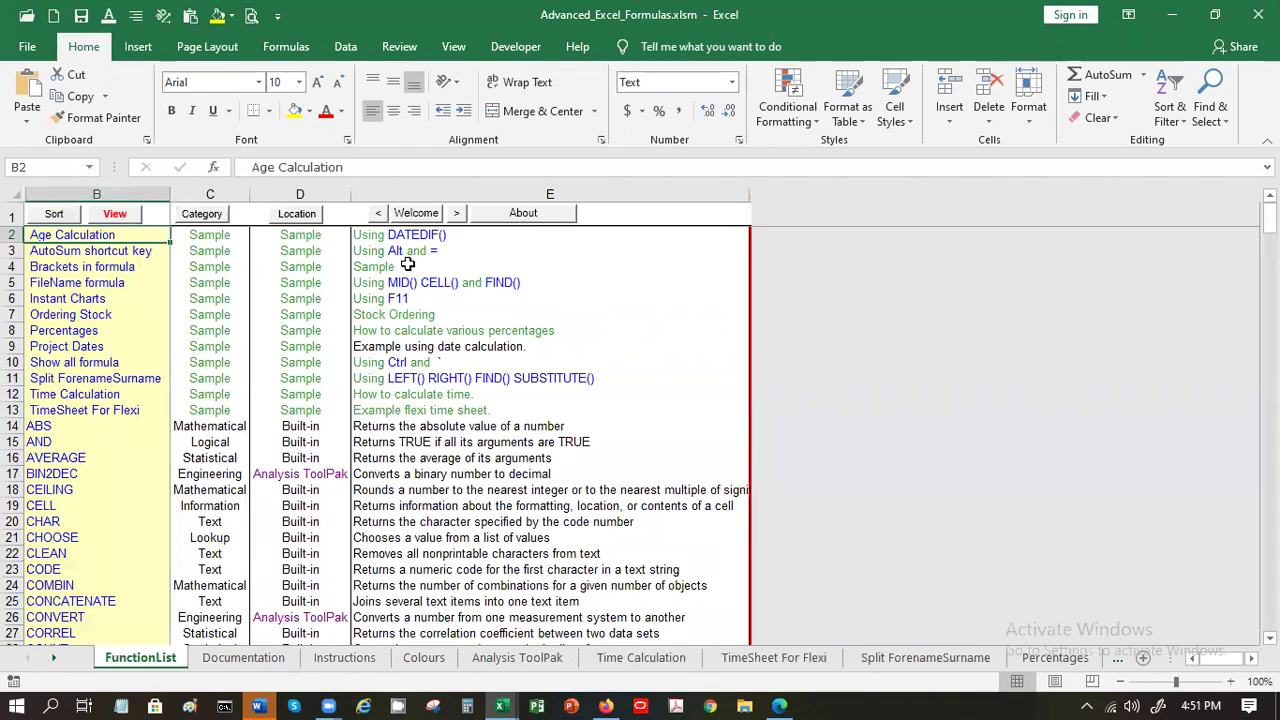
click(115, 428)
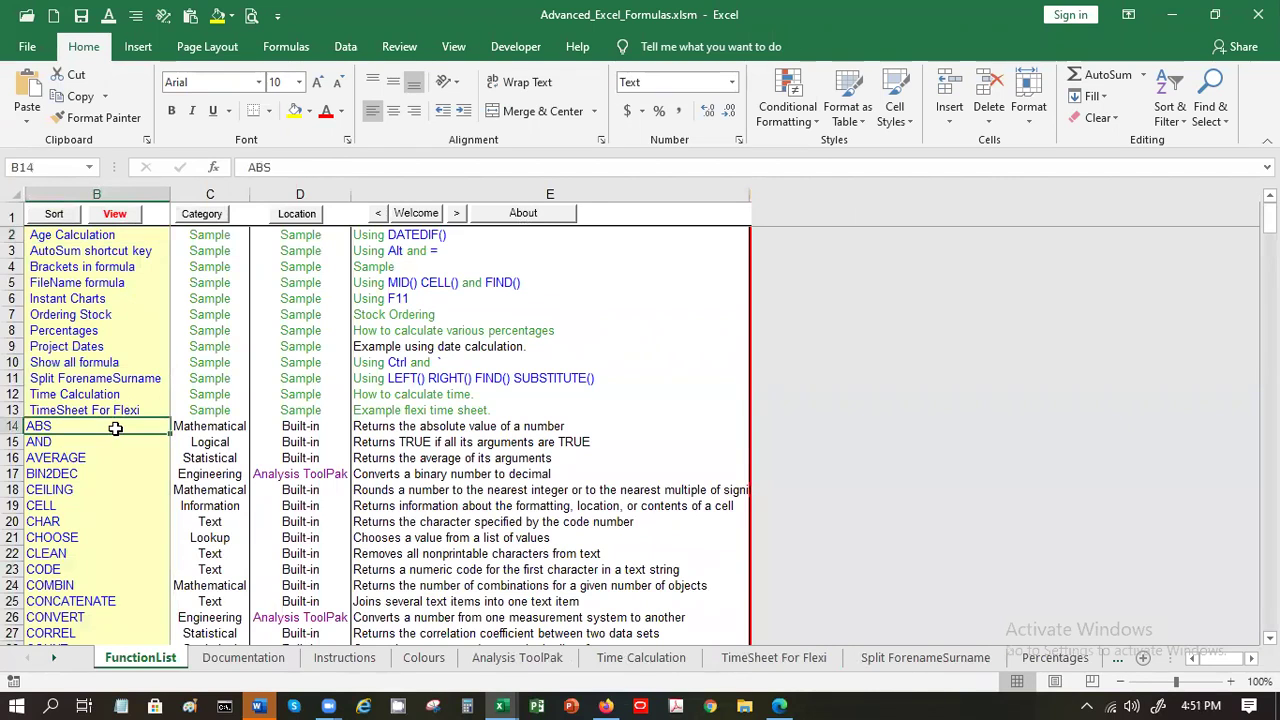
key(Page_Down)
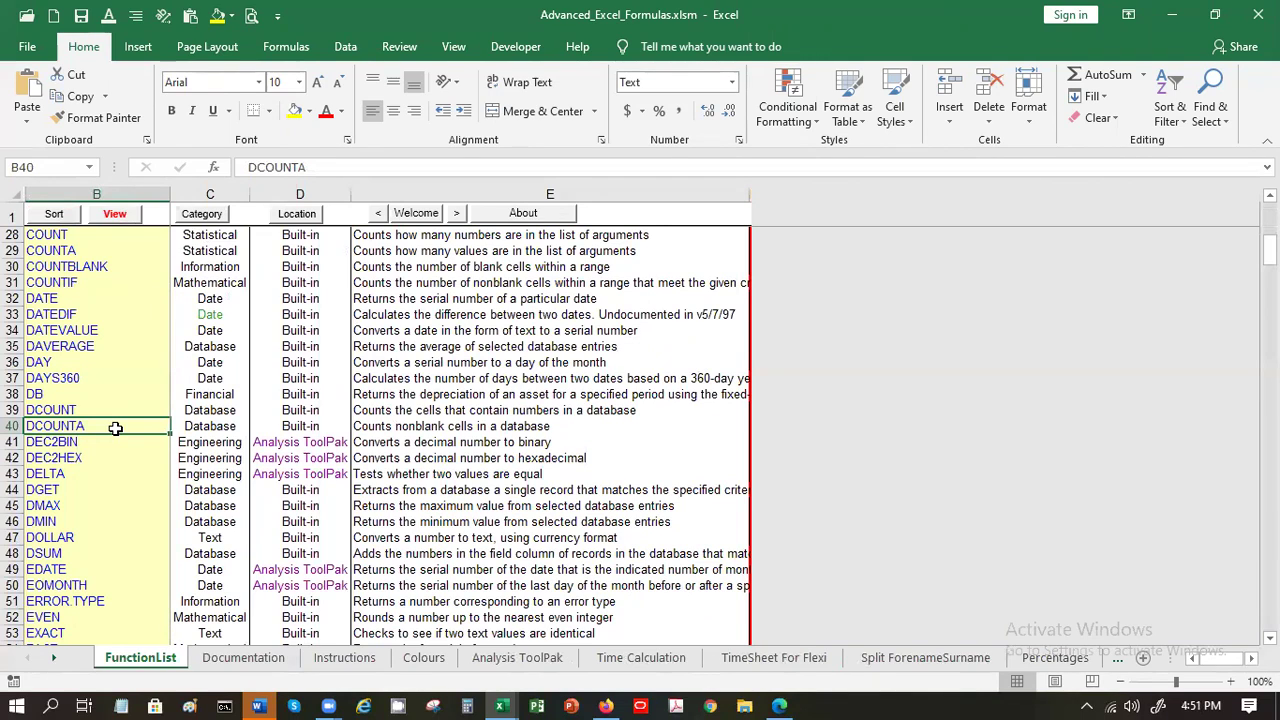
key(Up)
key(Up)
key(Up)
key(Up)
key(Up)
key(Up)
key(Up)
key(Up)
key(Up)
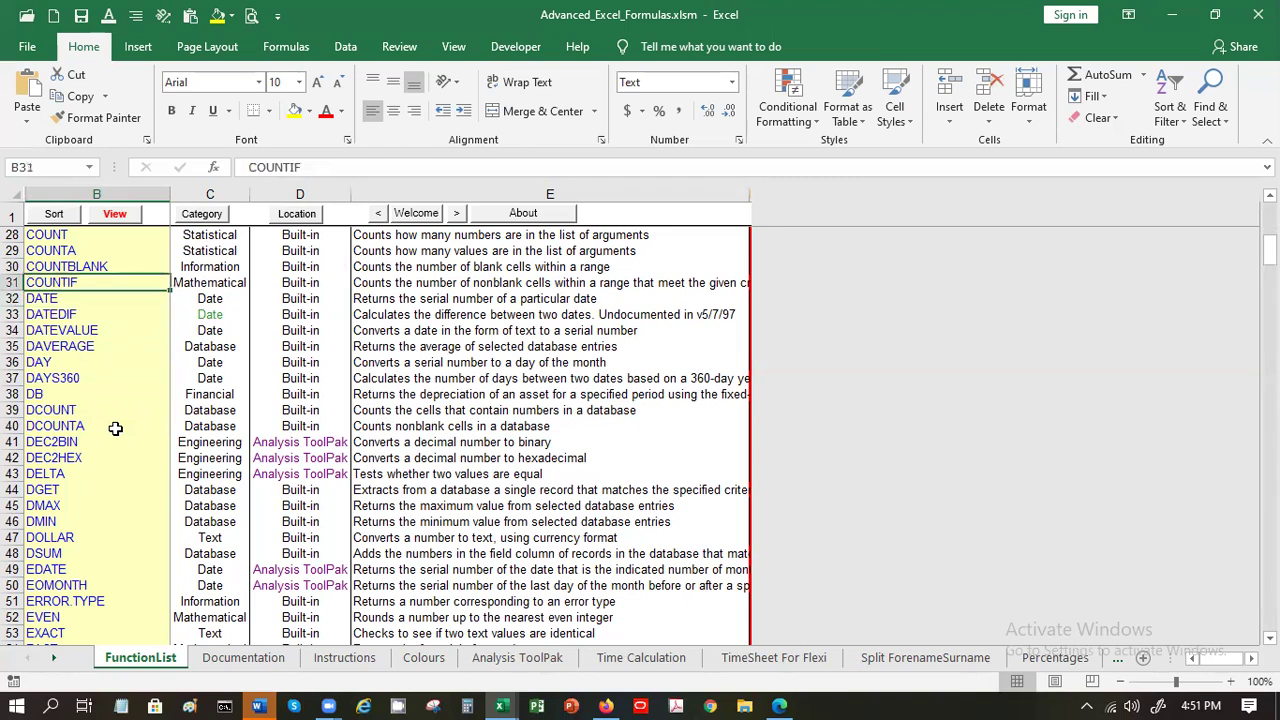
click(115, 214)
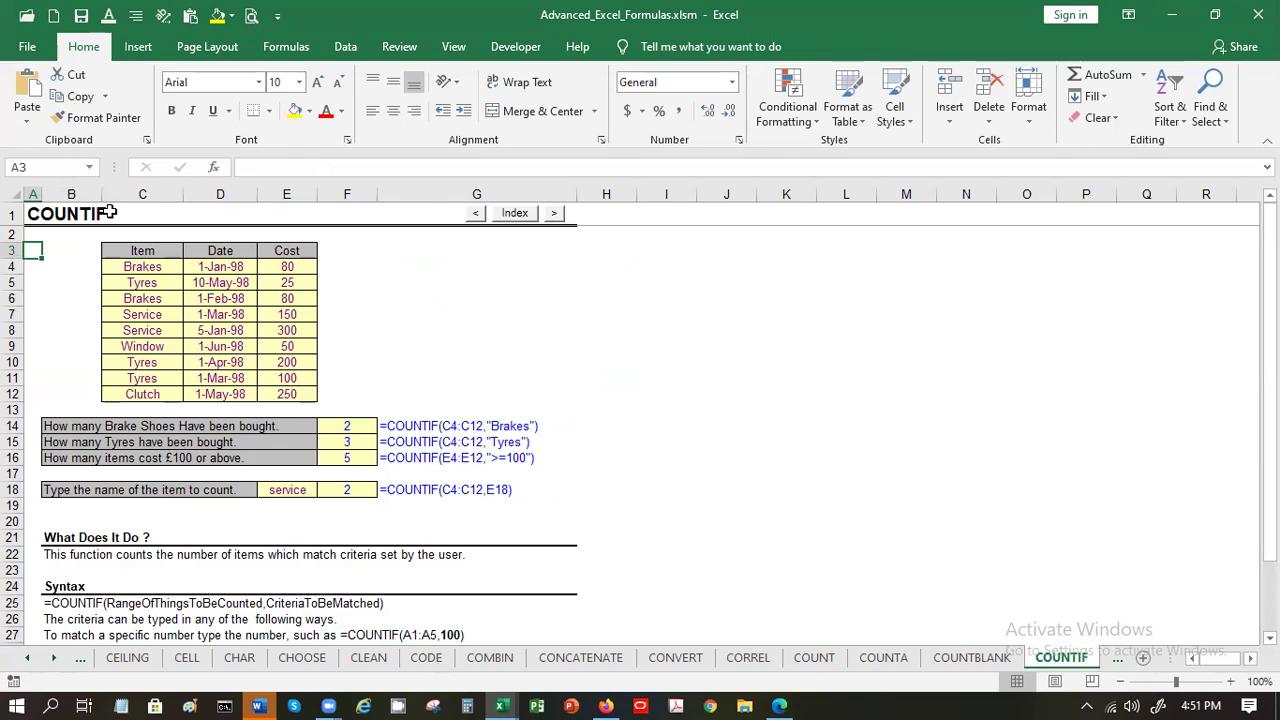
Step: Examine the COUNTIF example formulas for the Item and Cost table, plus the function's description, syntax and formatting notes
click(272, 425)
click(390, 426)
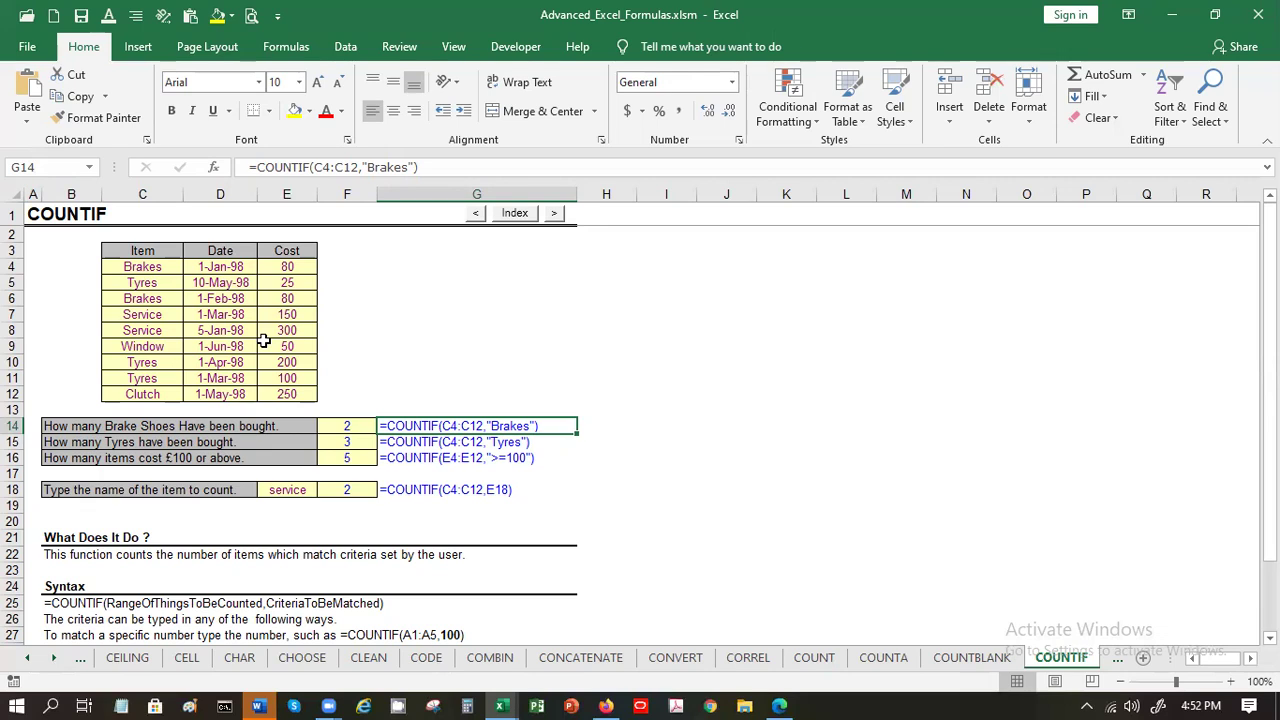
key(Down)
key(Down)
key(Down)
key(Down)
key(Down)
key(Down)
key(Down)
key(Down)
key(Down)
key(Down)
key(Down)
key(Down)
key(Down)
key(Down)
key(Down)
key(Down)
key(Down)
key(Down)
key(Down)
key(Down)
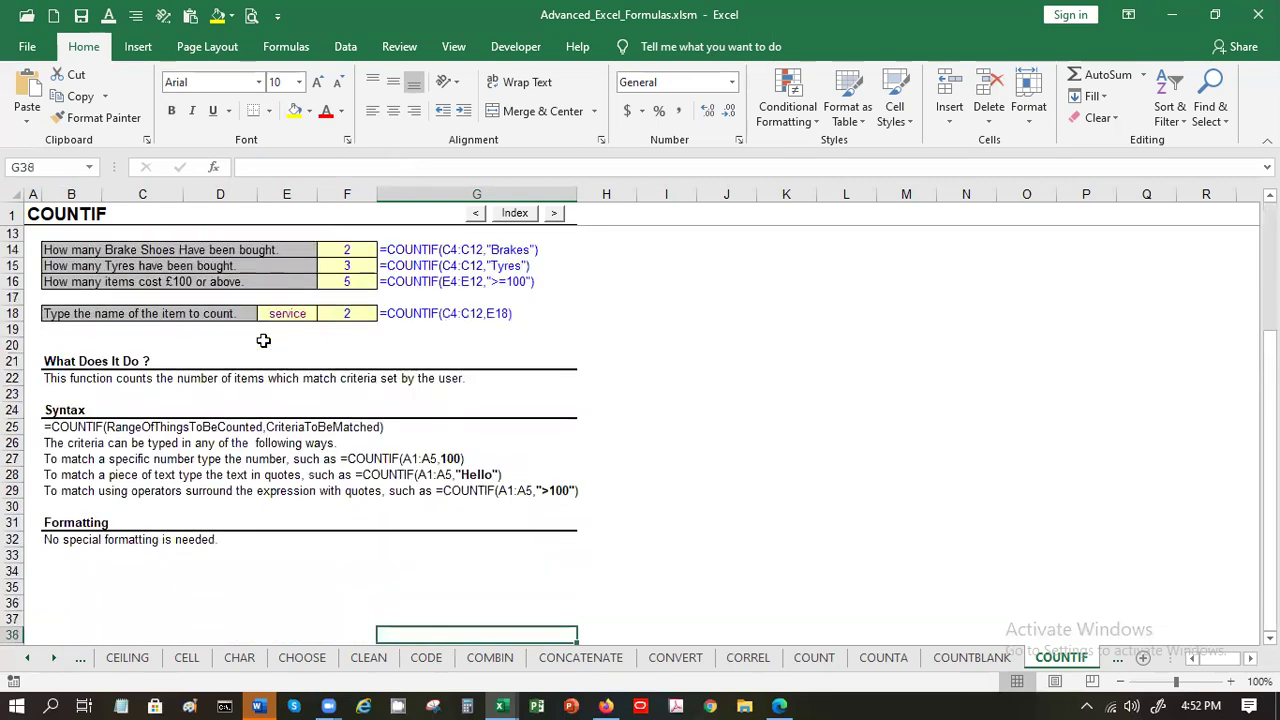
key(Down)
key(Up)
key(Up)
key(Up)
key(Up)
key(Up)
key(Up)
key(Up)
key(Up)
key(Up)
key(Up)
key(Up)
key(Up)
key(Up)
key(Up)
key(Up)
key(Up)
key(Up)
key(Up)
key(Up)
key(Up)
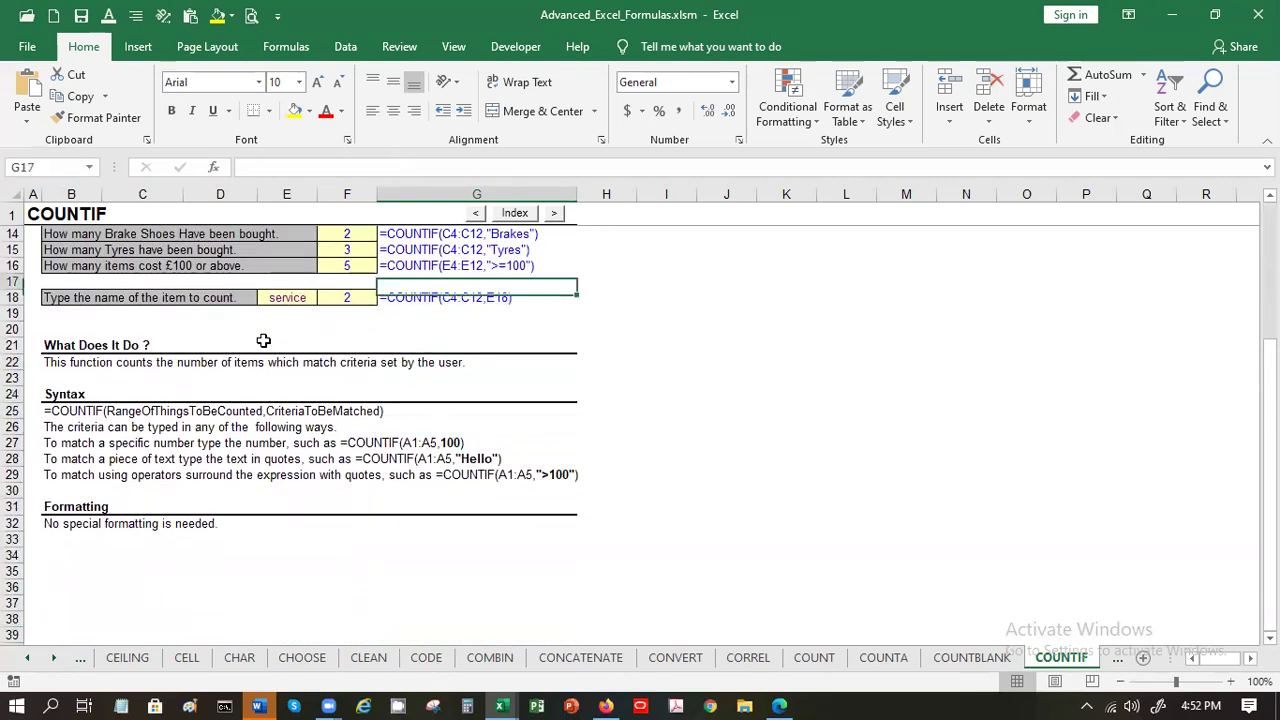
key(Up)
key(Up)
key(Up)
key(Up)
key(Up)
key(Up)
key(Up)
key(Up)
key(Up)
key(Up)
key(Up)
key(Up)
key(Up)
key(Up)
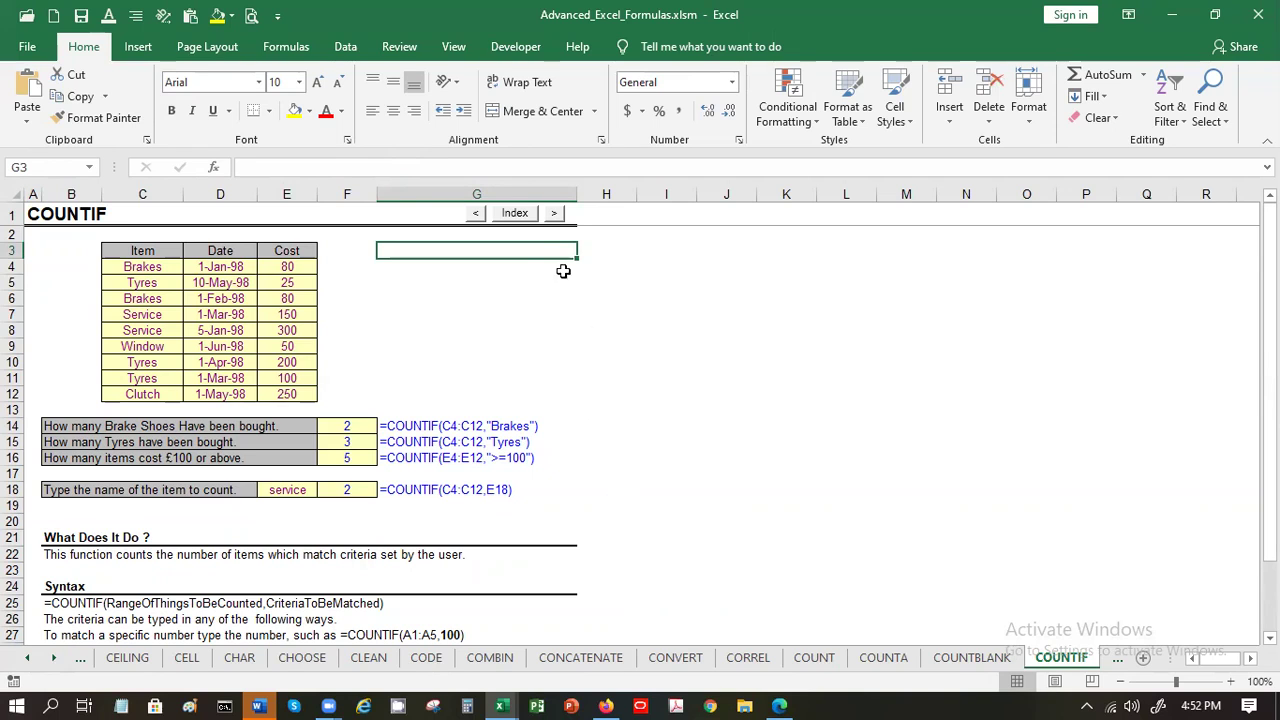
Step: Return to the function index and browse the functions from DAY down to ISERR with their categories and descriptions
click(515, 215)
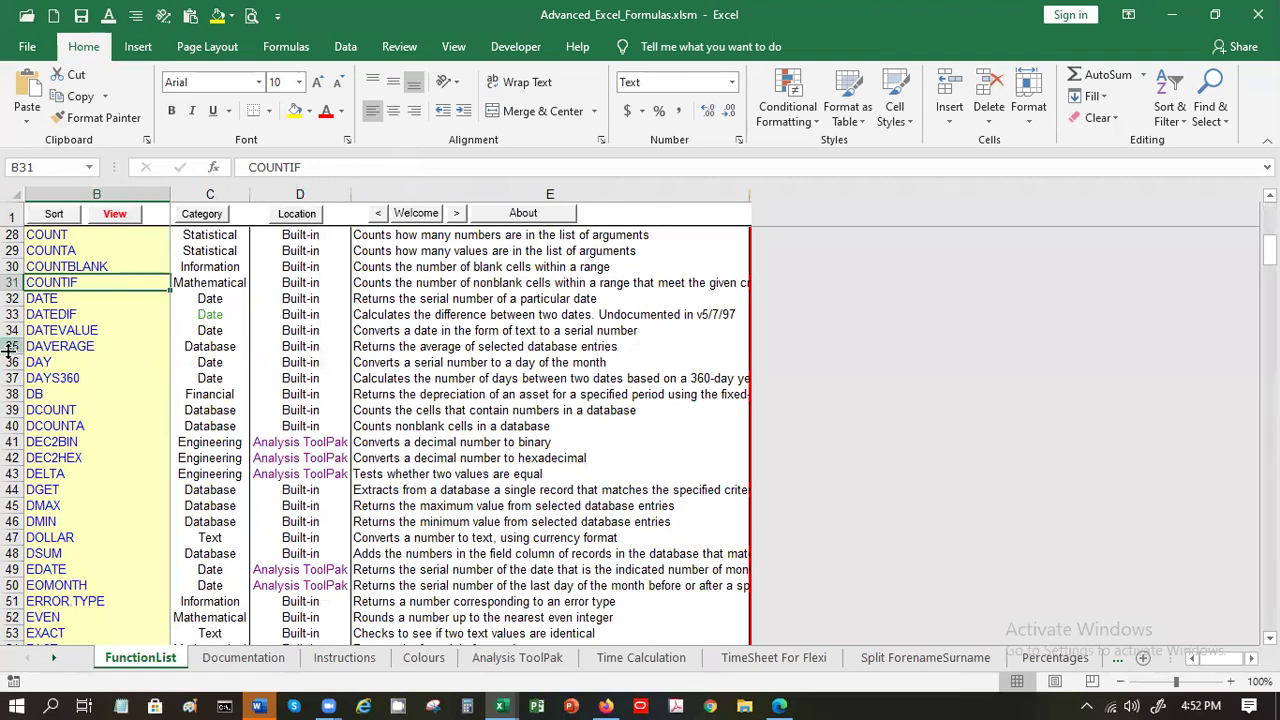
click(40, 361)
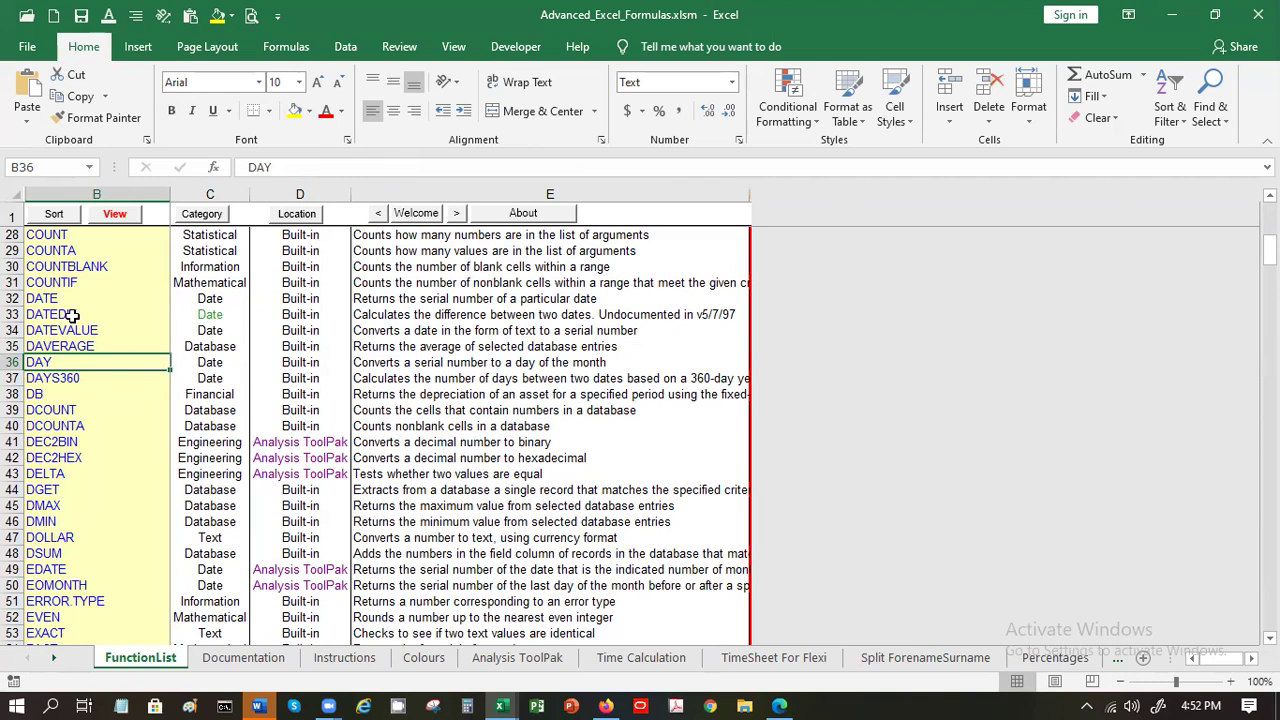
key(Down)
key(Down)
key(Down)
key(Down)
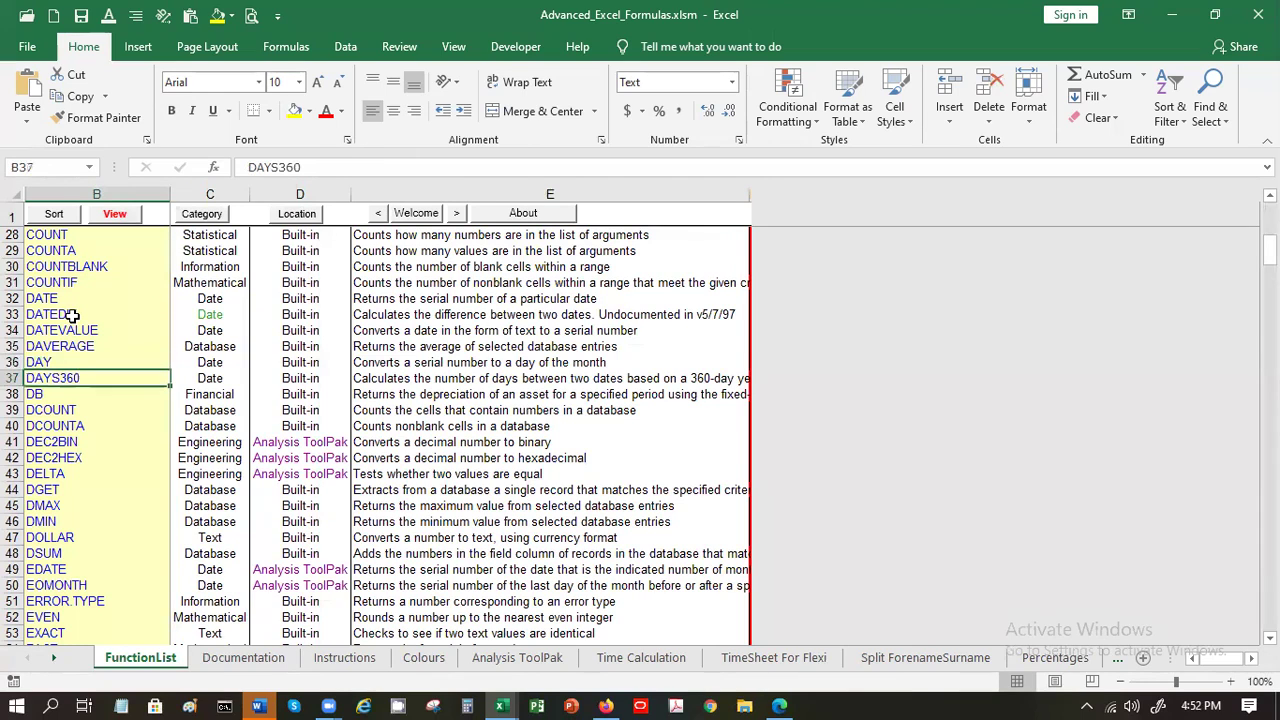
key(Down)
key(Down)
key(Down)
key(Down)
key(Down)
key(Down)
key(Down)
key(Down)
key(Down)
key(Down)
key(Down)
key(Down)
key(Down)
key(Down)
key(Down)
key(Down)
key(Down)
key(Down)
key(Down)
key(Down)
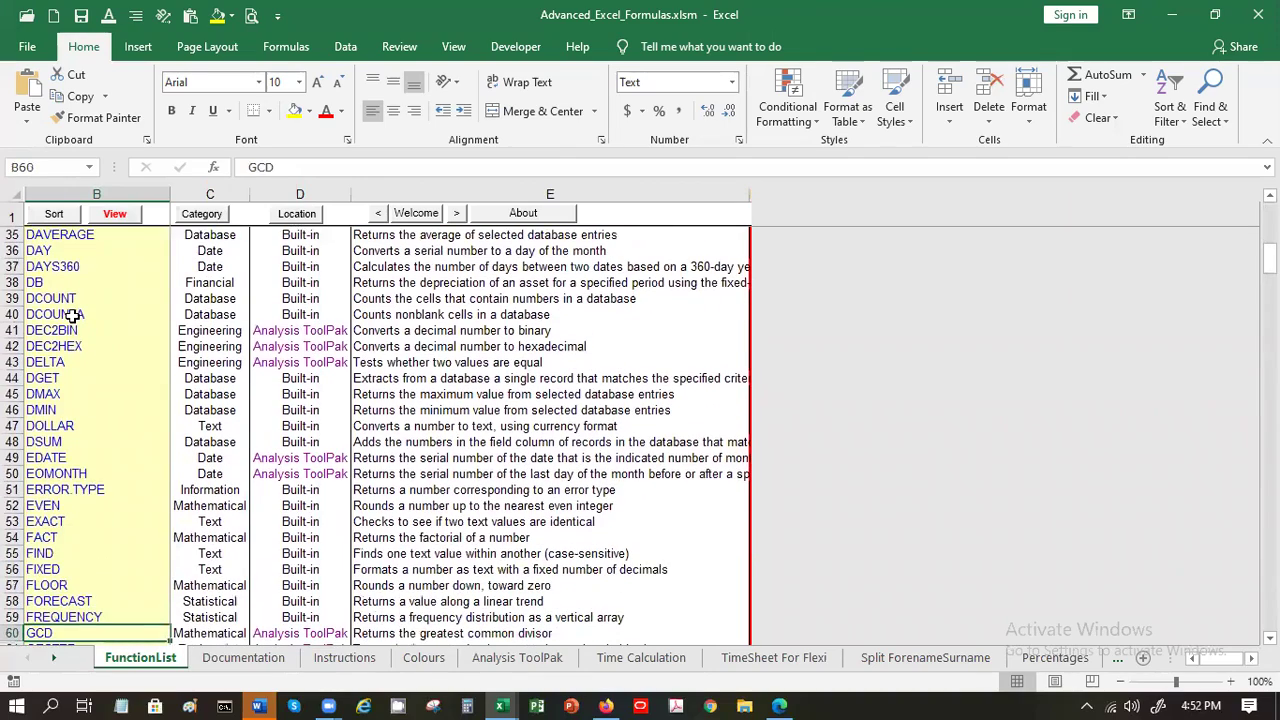
key(Up)
key(Up)
key(Up)
key(Down)
key(Down)
key(Down)
key(Down)
key(Down)
key(Down)
key(Down)
key(Down)
key(Down)
key(Down)
key(Down)
key(Down)
key(Down)
key(Down)
key(Down)
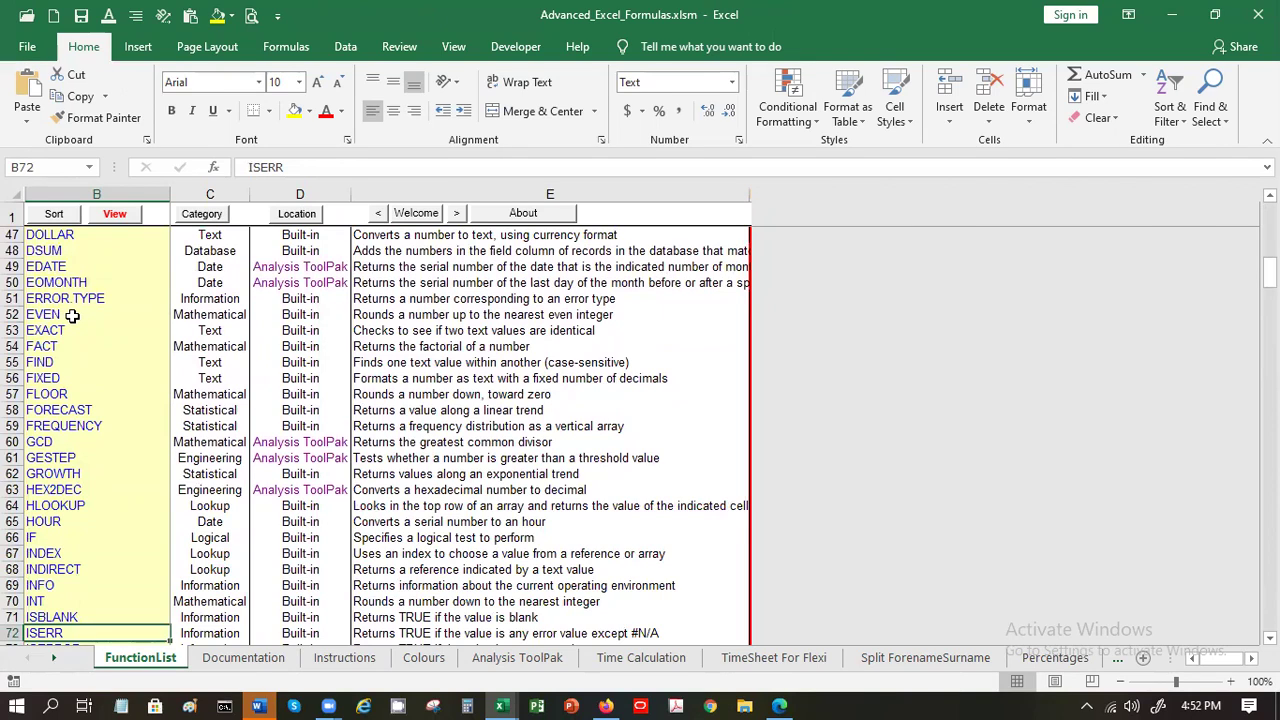
Step: Browse the function index from ISERR down to ISODD, reading the categories and descriptions
key(Down)
key(Down)
key(Down)
key(Down)
key(Down)
key(Down)
key(Down)
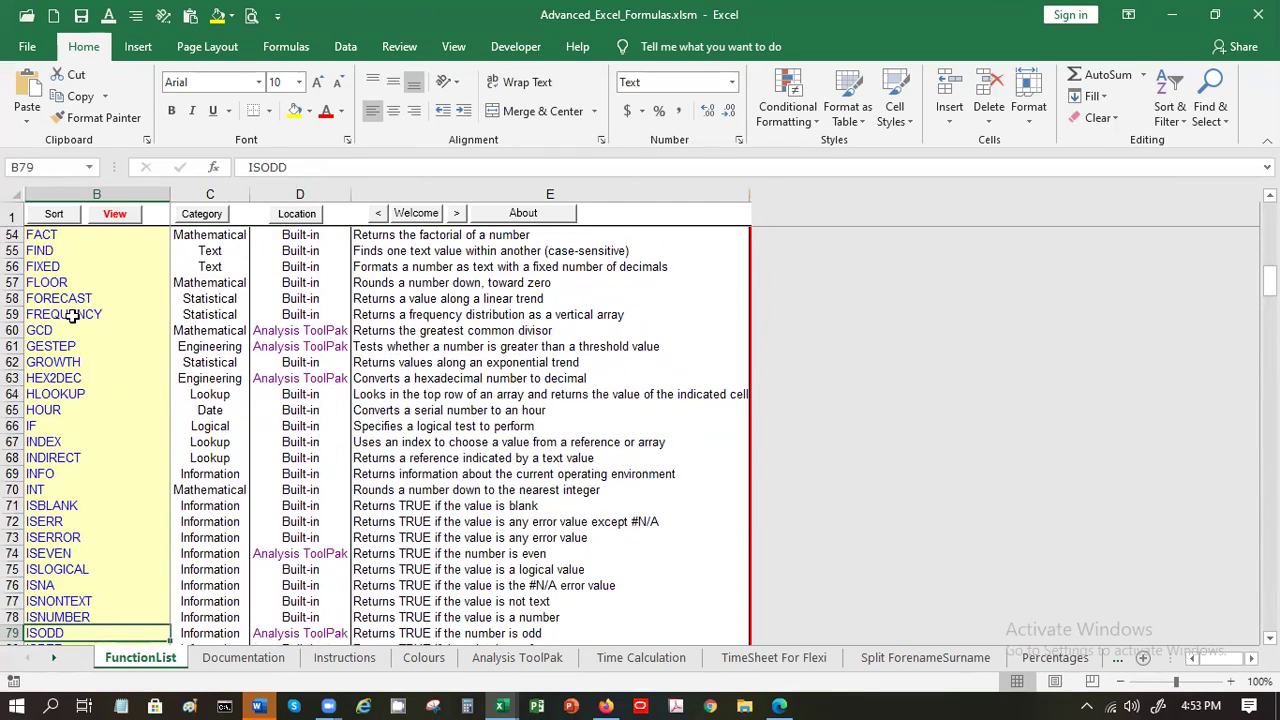
Step: Switch to the Book1 workbook, showing Sheet3
mouse_move(495, 697)
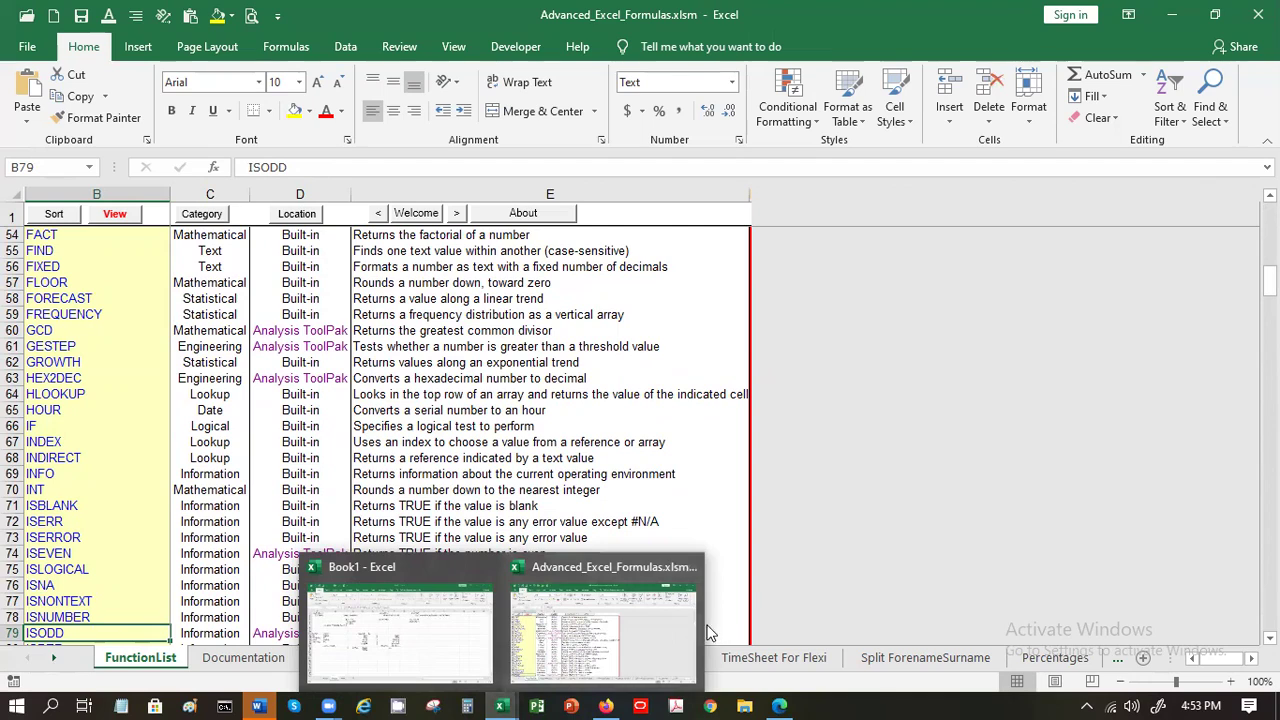
click(641, 628)
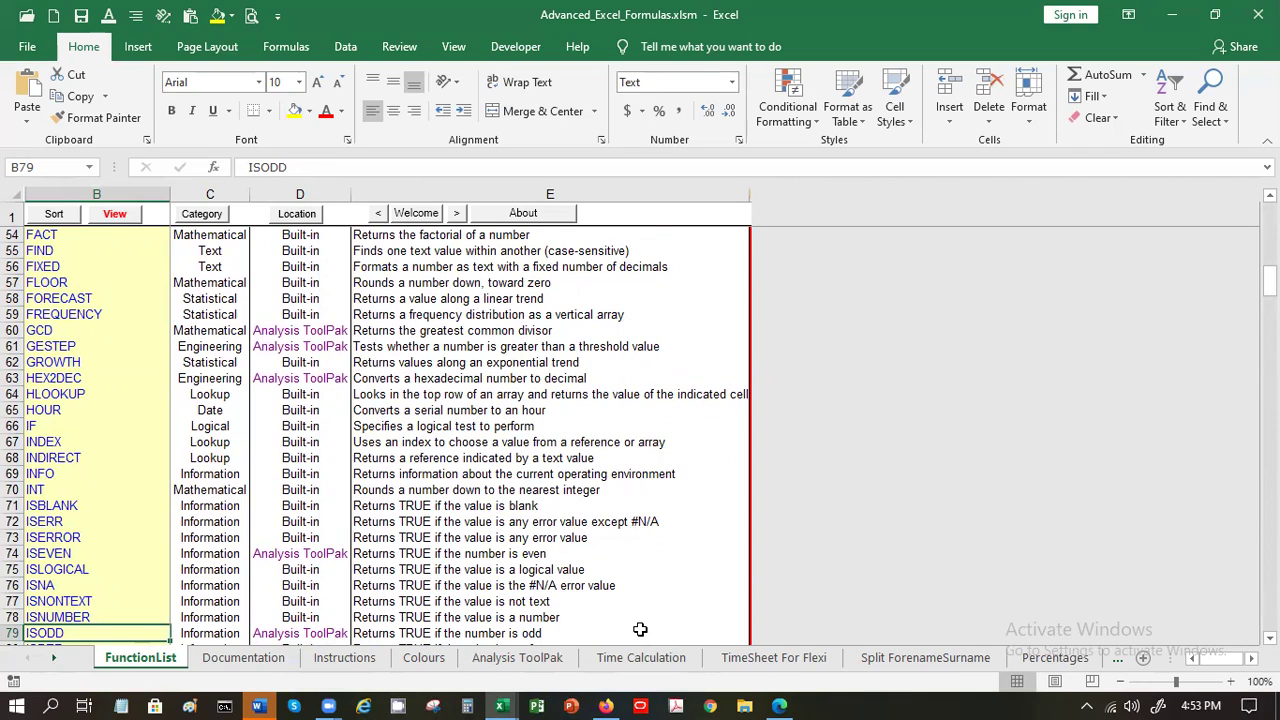
click(501, 706)
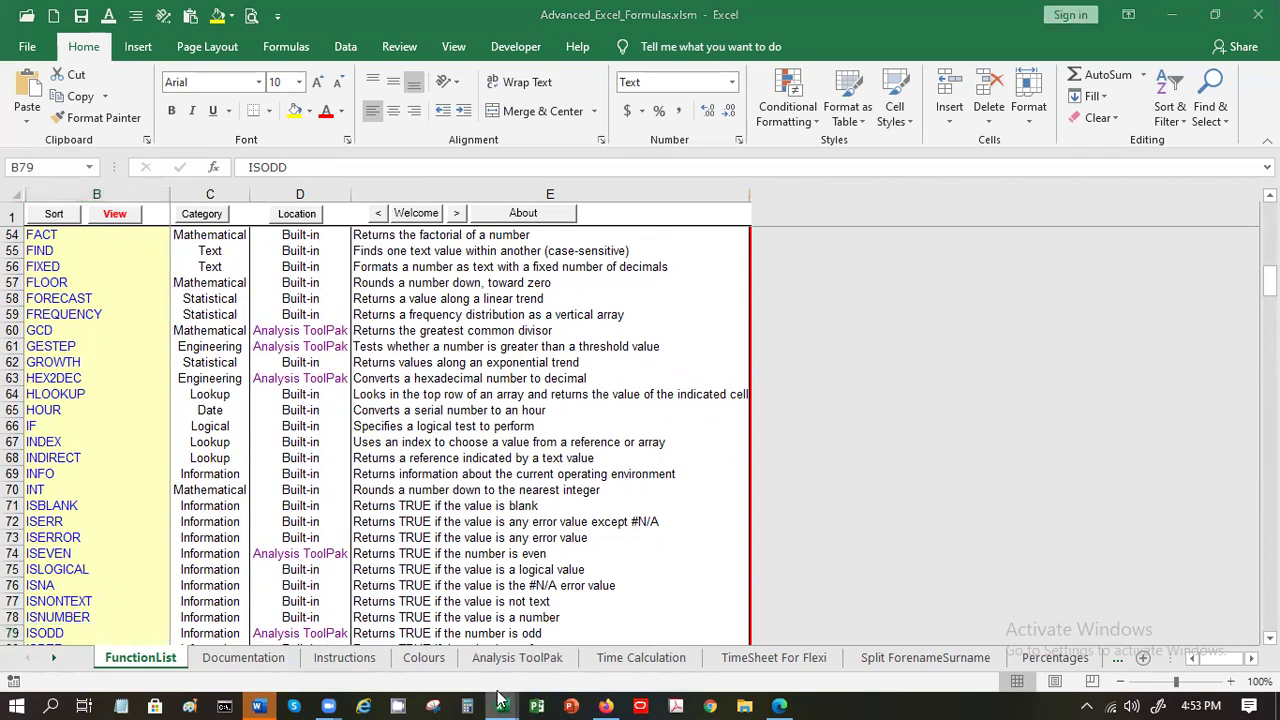
click(365, 592)
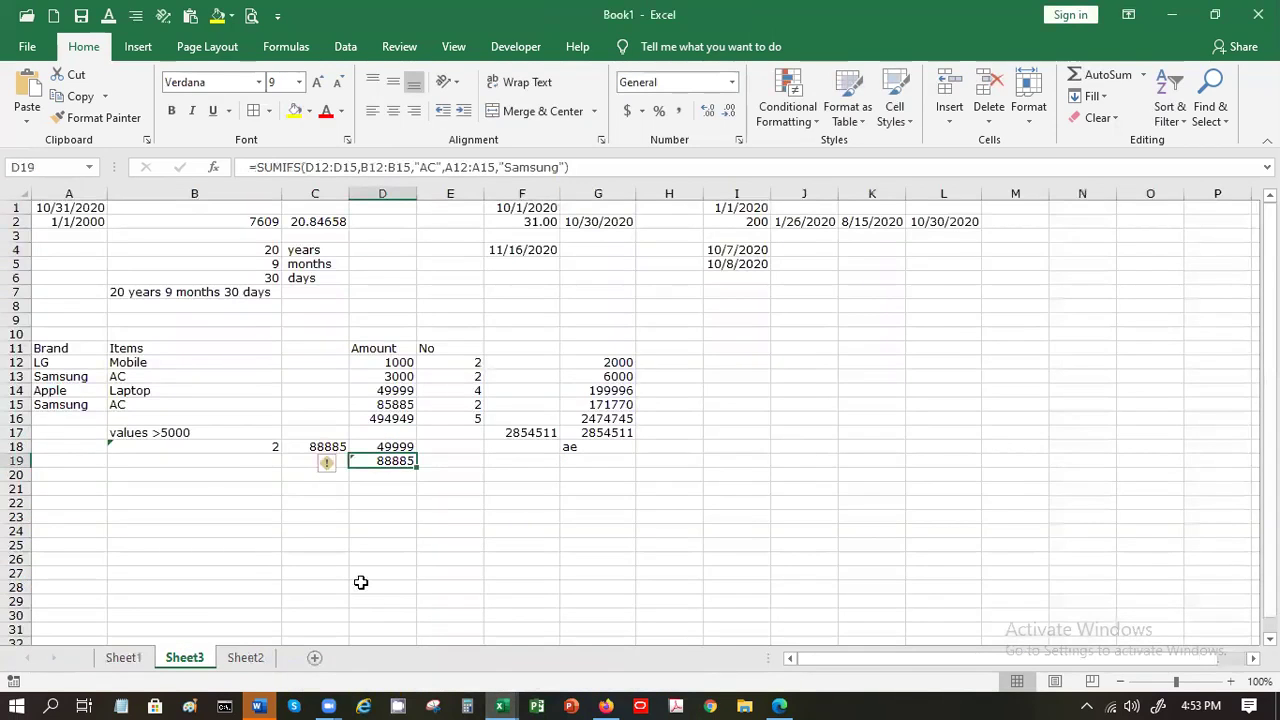
Step: Start a new table below the existing data with the header City in cell B22
click(194, 477)
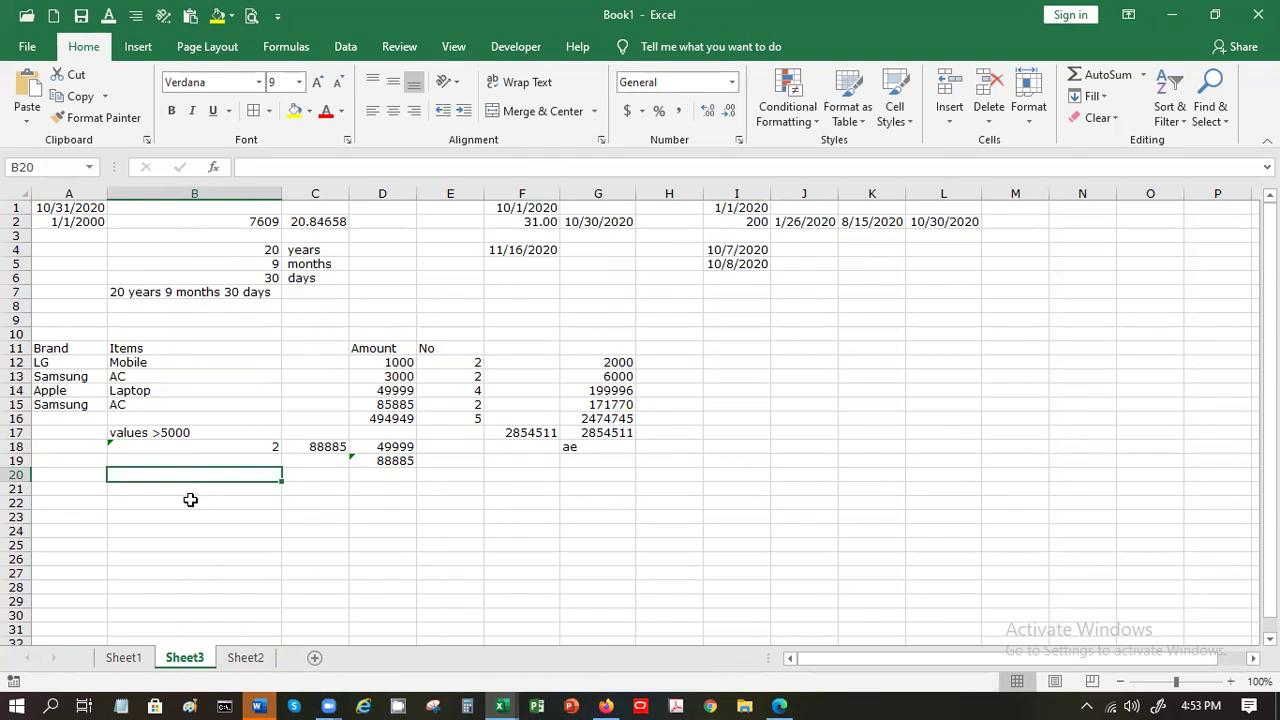
key(Down)
key(Down)
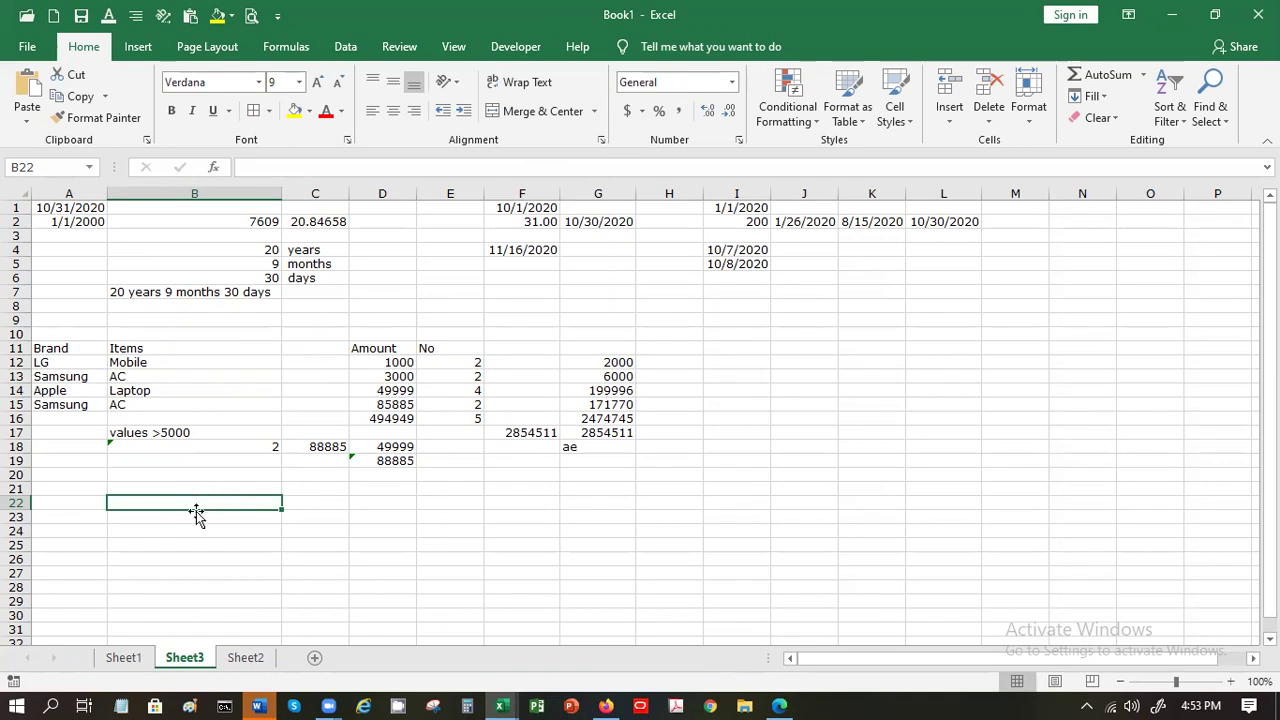
text(City)
key(Tab)
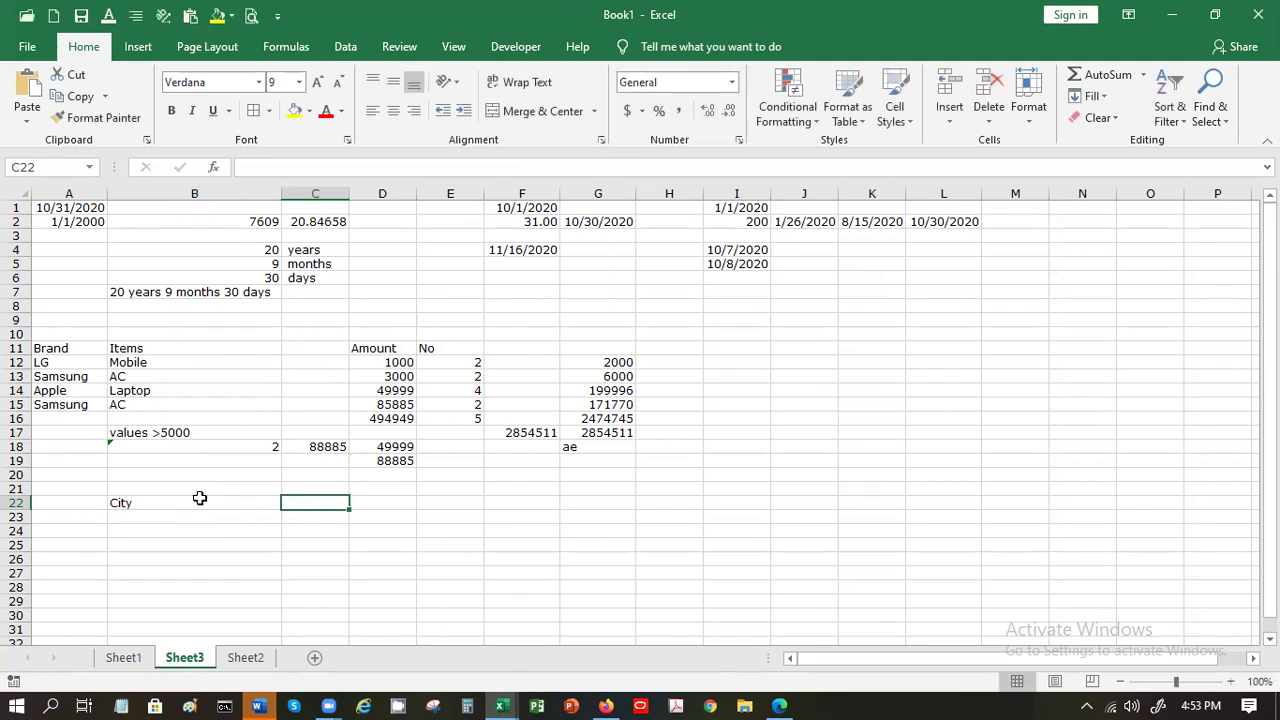
Step: Add the month headers Jan, Feb, Mar and Apr in C22:F22 beside the City header
click(200, 498)
key(Right)
text(Jan)
key(Tab)
text(Feb)
key(Tab)
text(Mar)
key(Tab)
text(Apr)
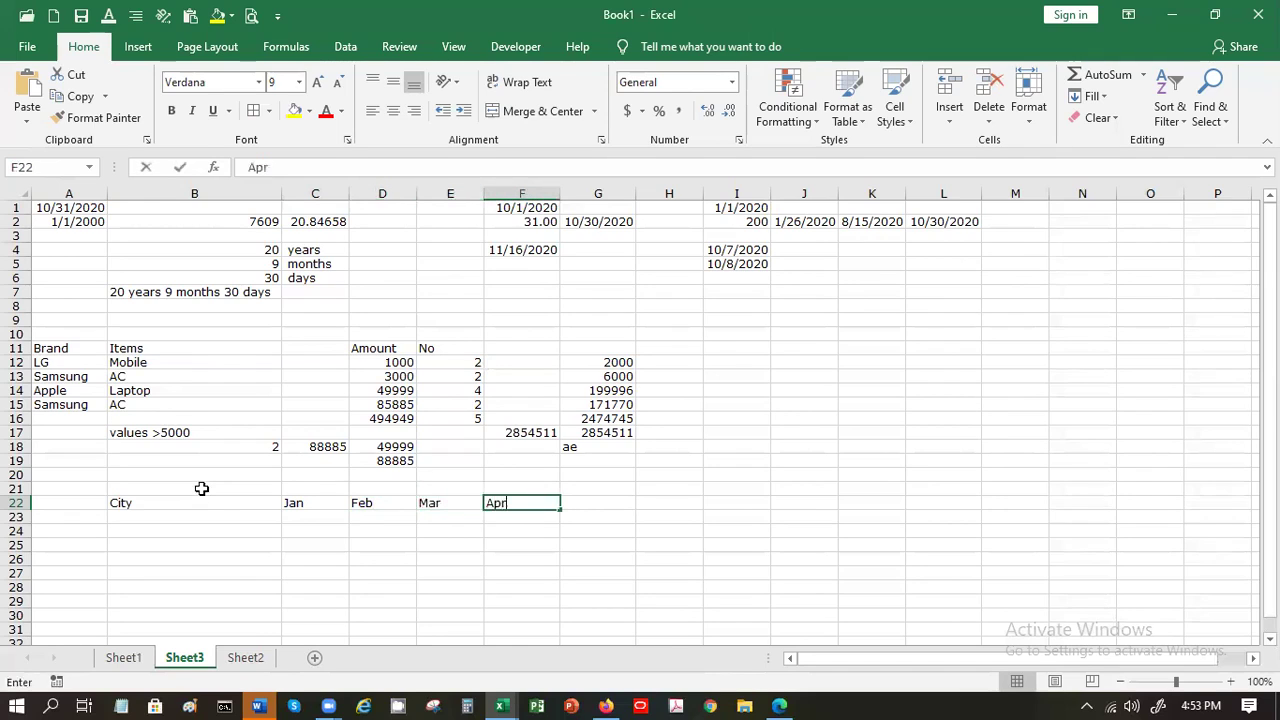
key(Return)
Step: List the cities Delhi, Kolkata, Chennai, Mumbai and Bengaluru under the City header in B23:B27
key(Left)
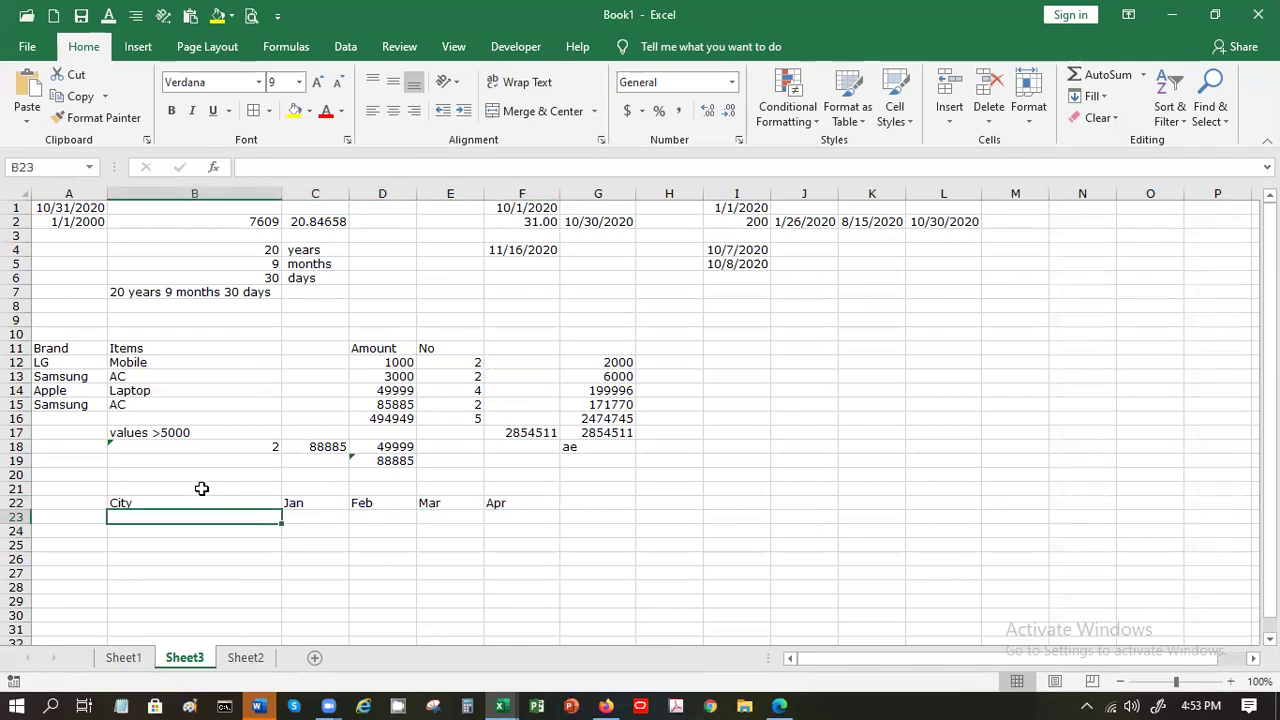
text(Delh)
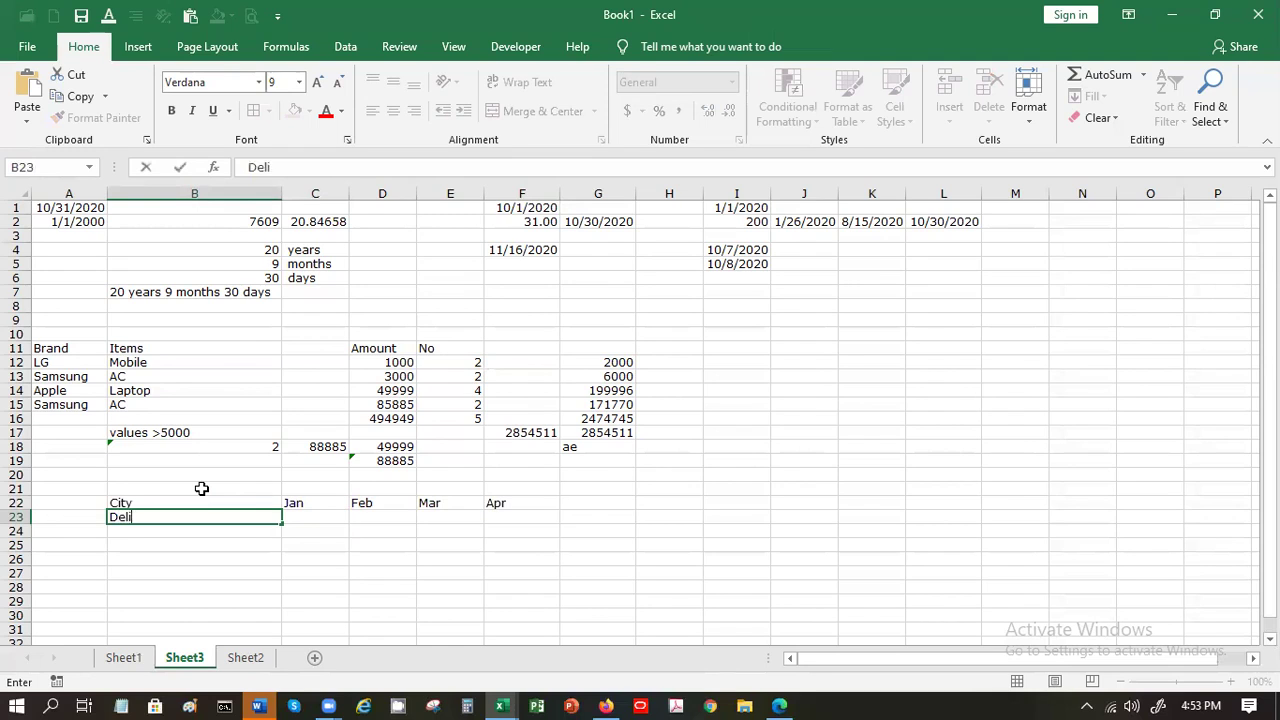
text(i)
key(Return)
text(Kolkata)
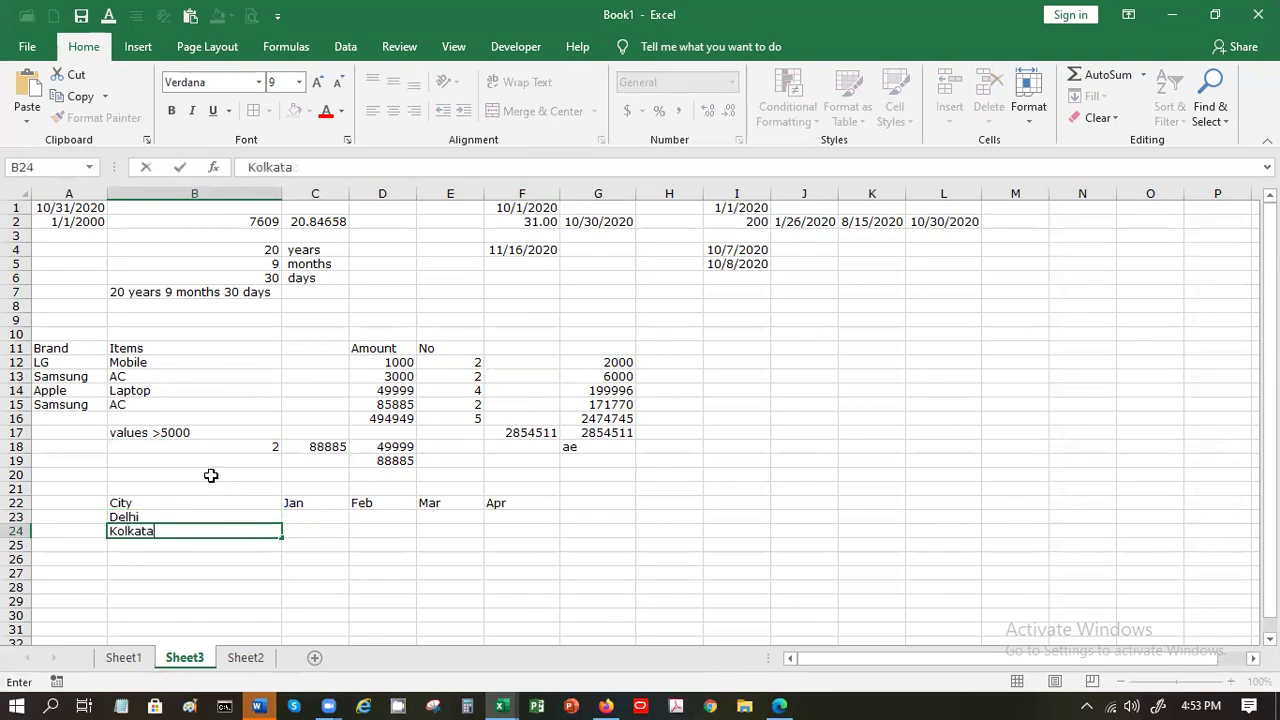
key(Return)
text(Chenn)
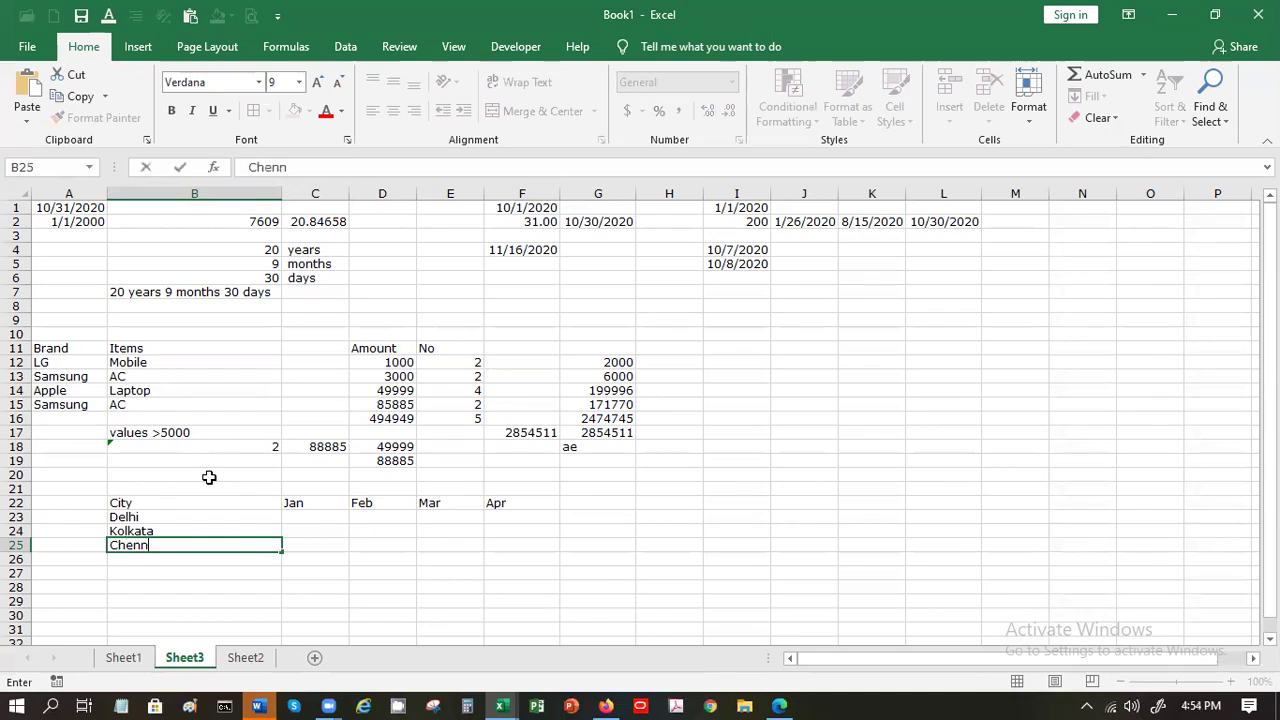
text(ai)
key(Return)
text(Mumbai)
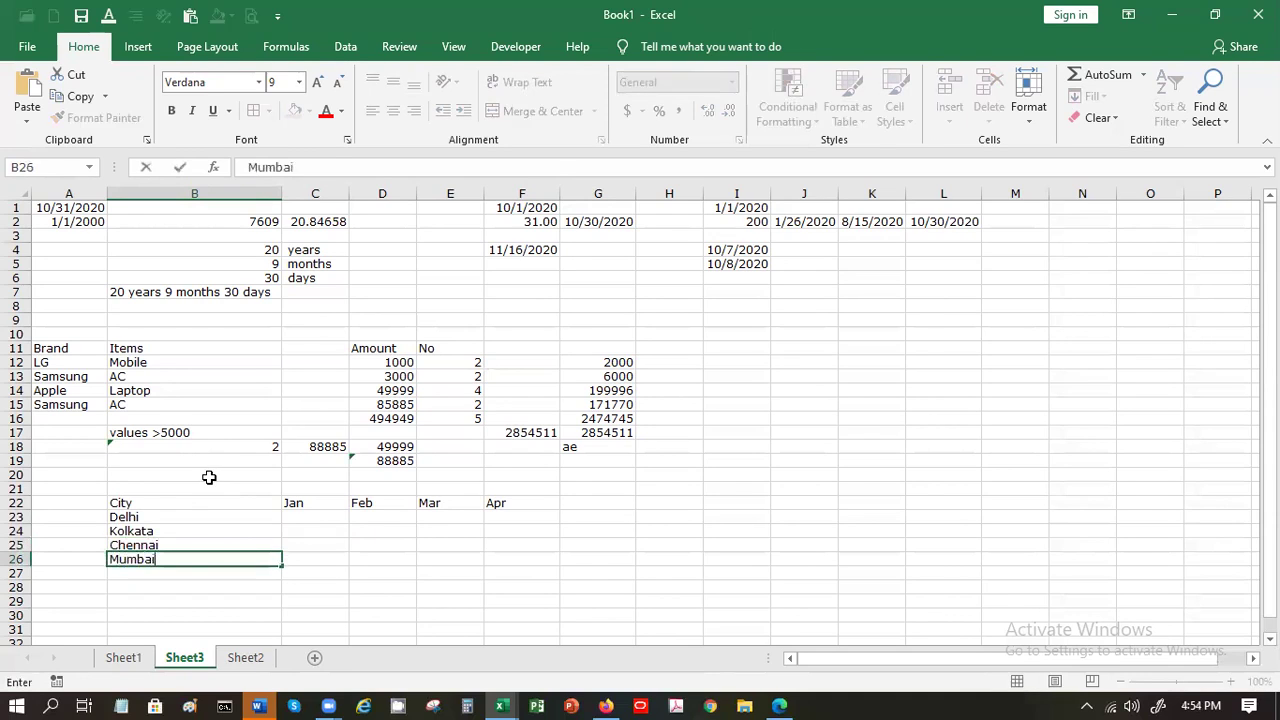
key(Return)
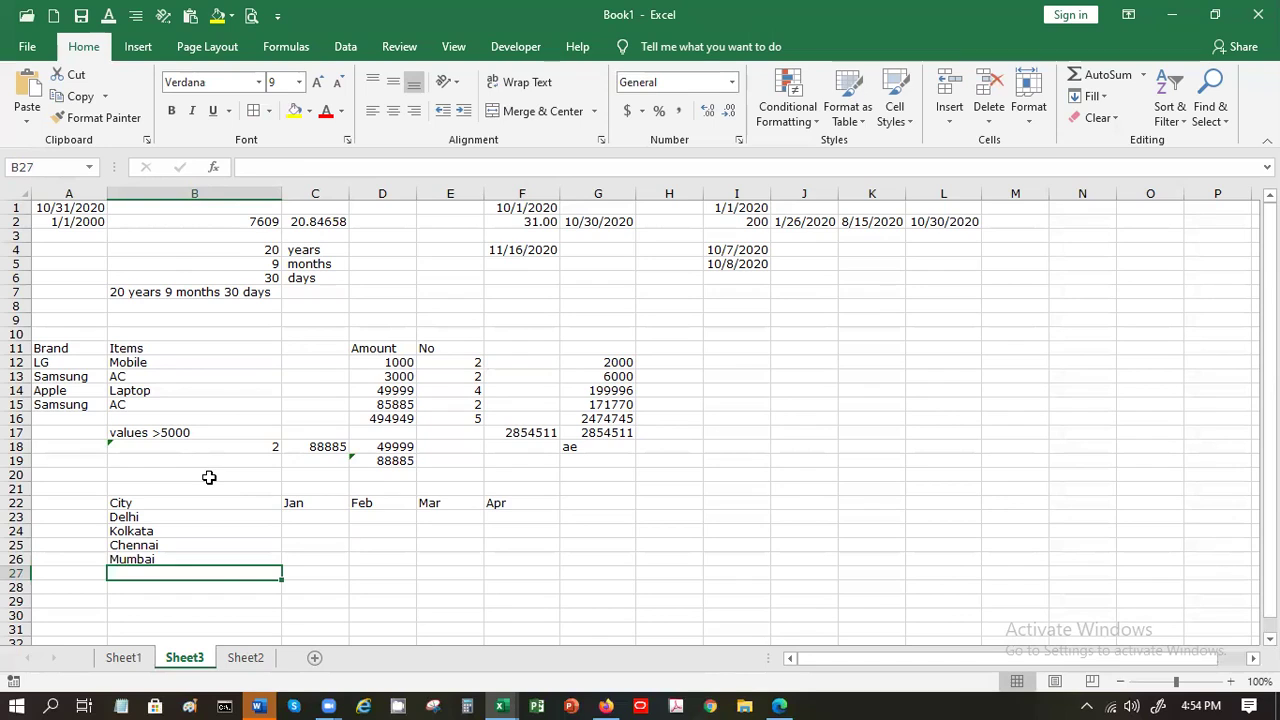
text(BEngaluru)
key(Tab)
key(Up)
key(Up)
key(Up)
key(Up)
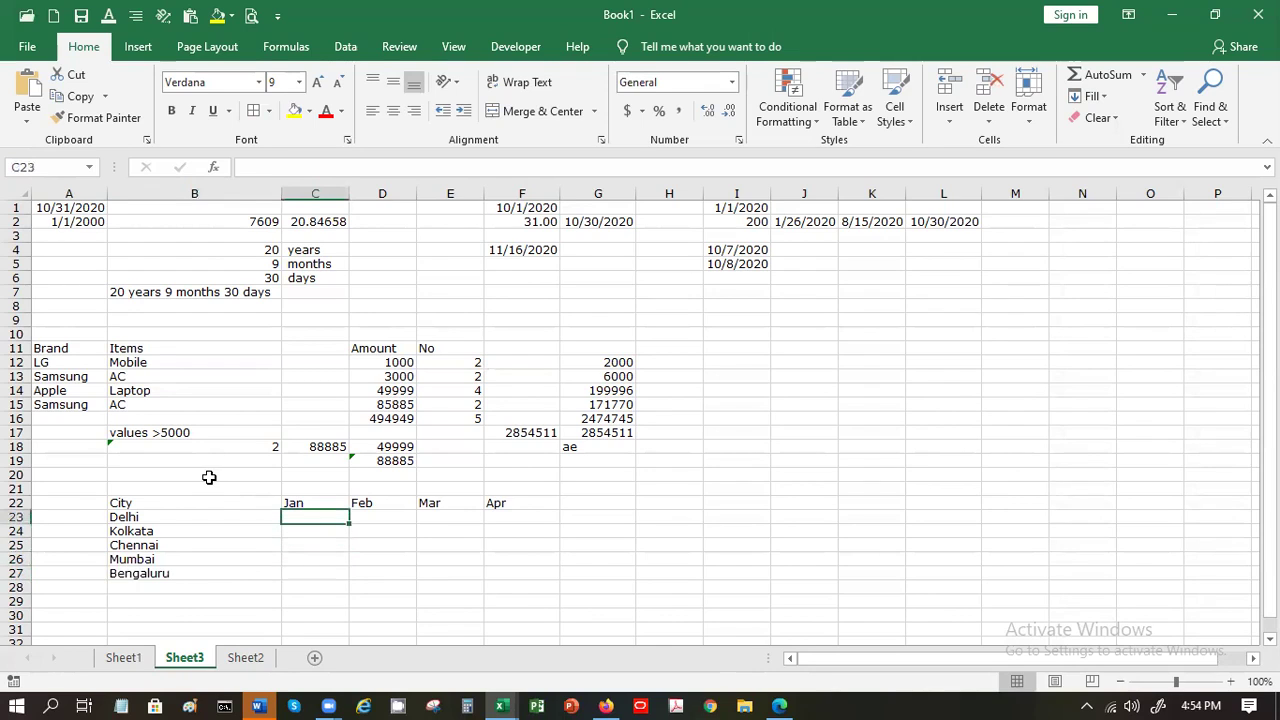
text(2)
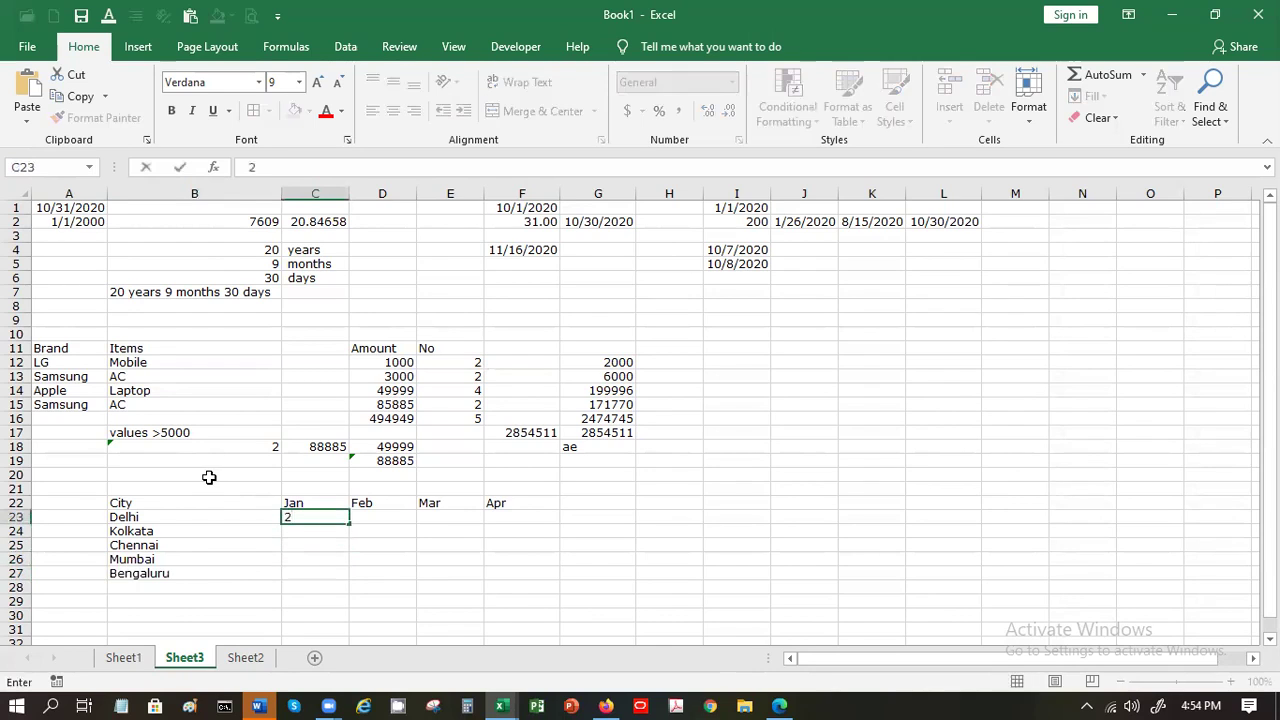
key(Tab)
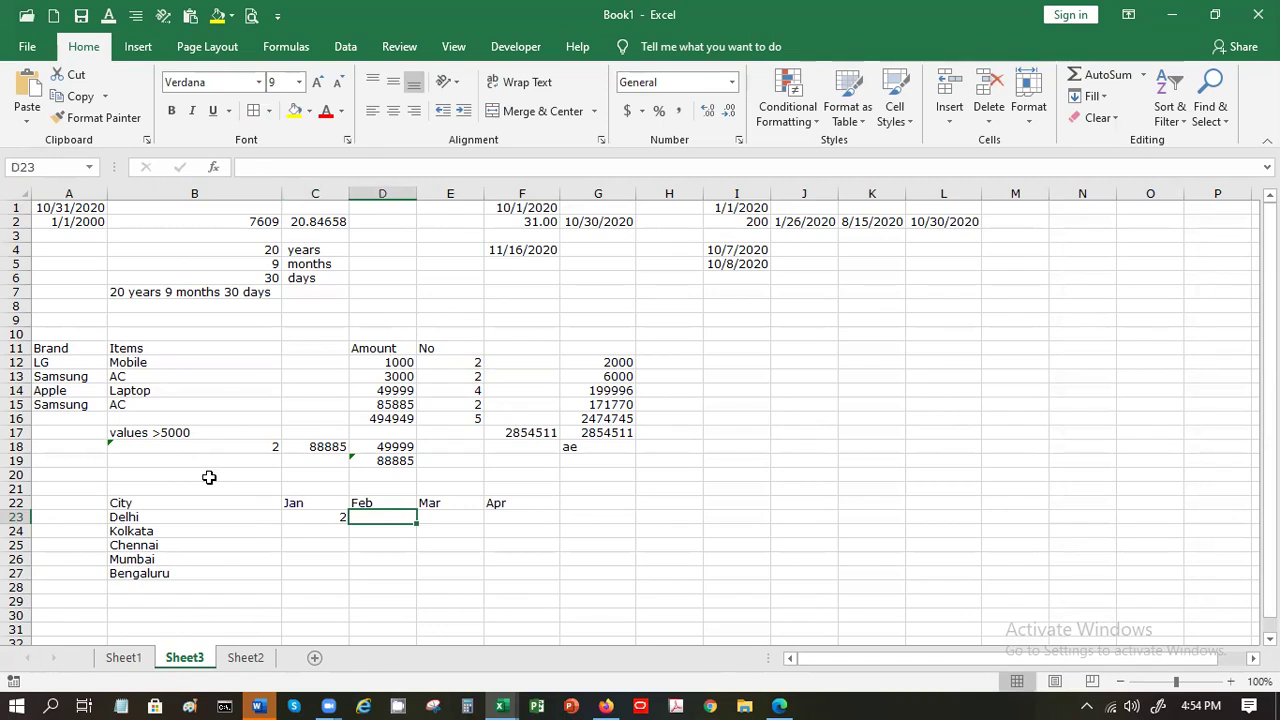
key(Left)
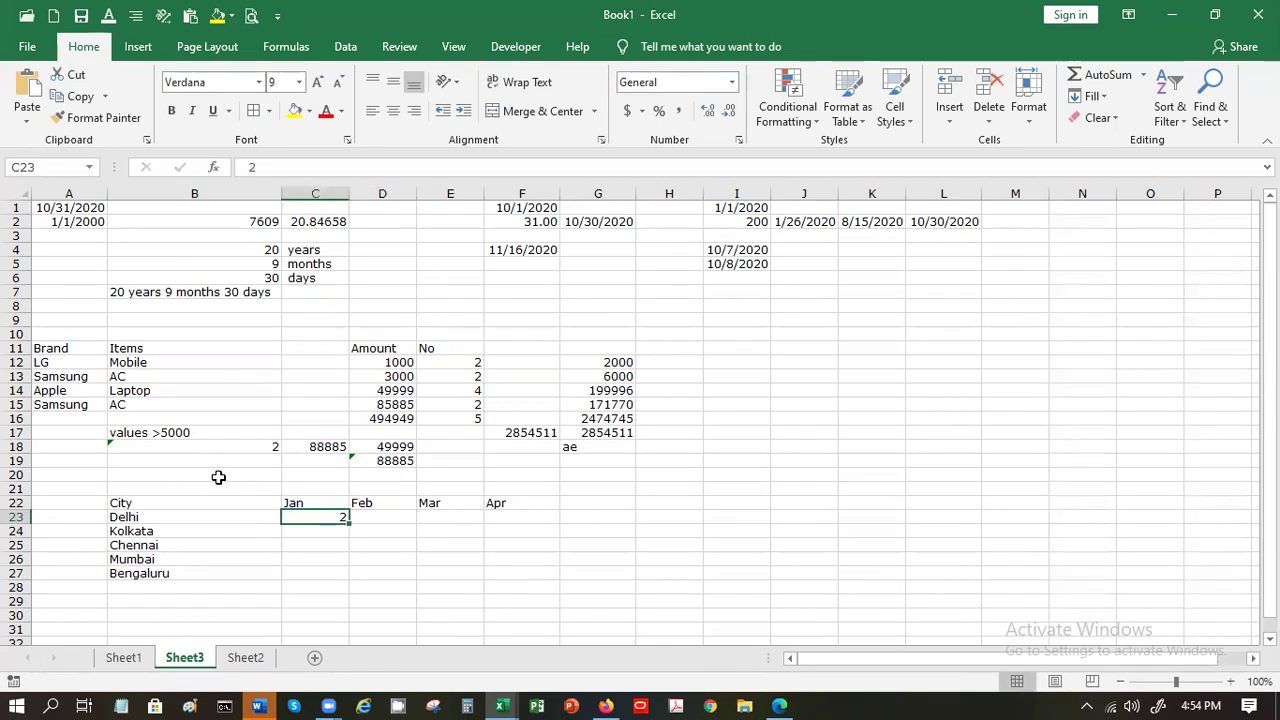
Step: Enter Delhi's monthly values 6, 10, 16 and 20 for Jan to Apr in C23:F23
text(6)
key(Tab)
text(10)
key(Tab)
text(1)
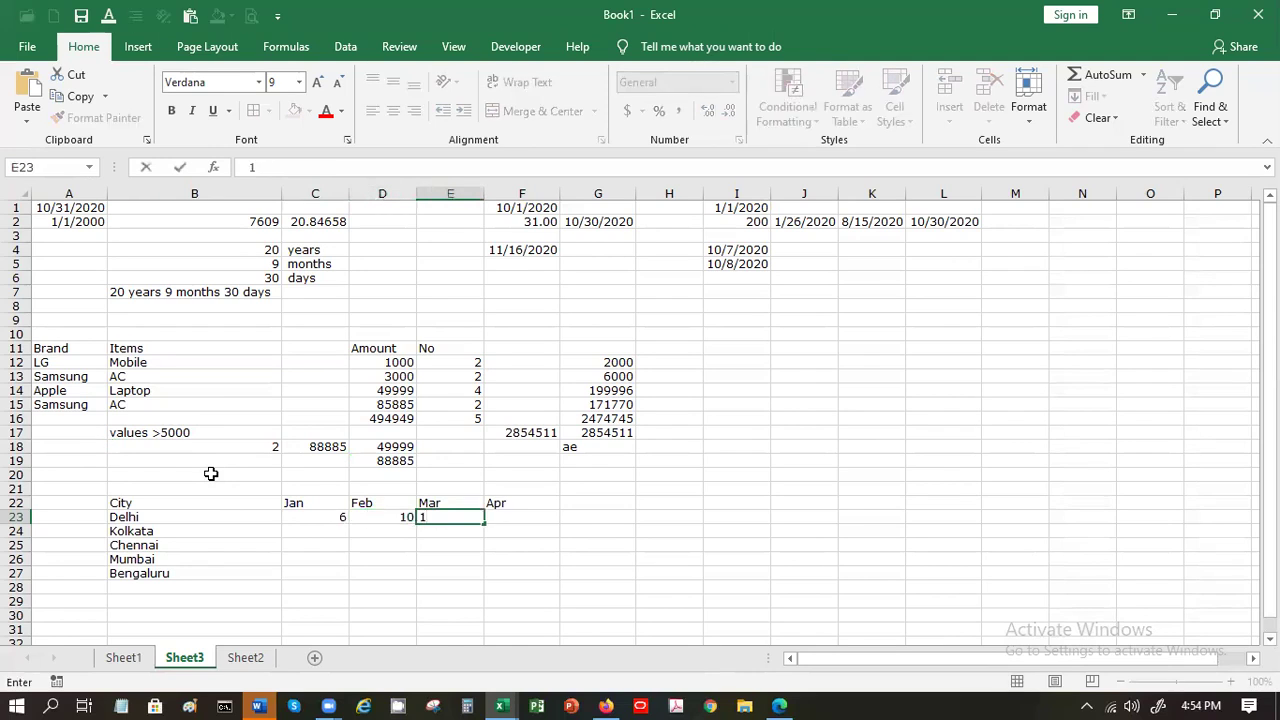
text(6)
key(Tab)
text(20)
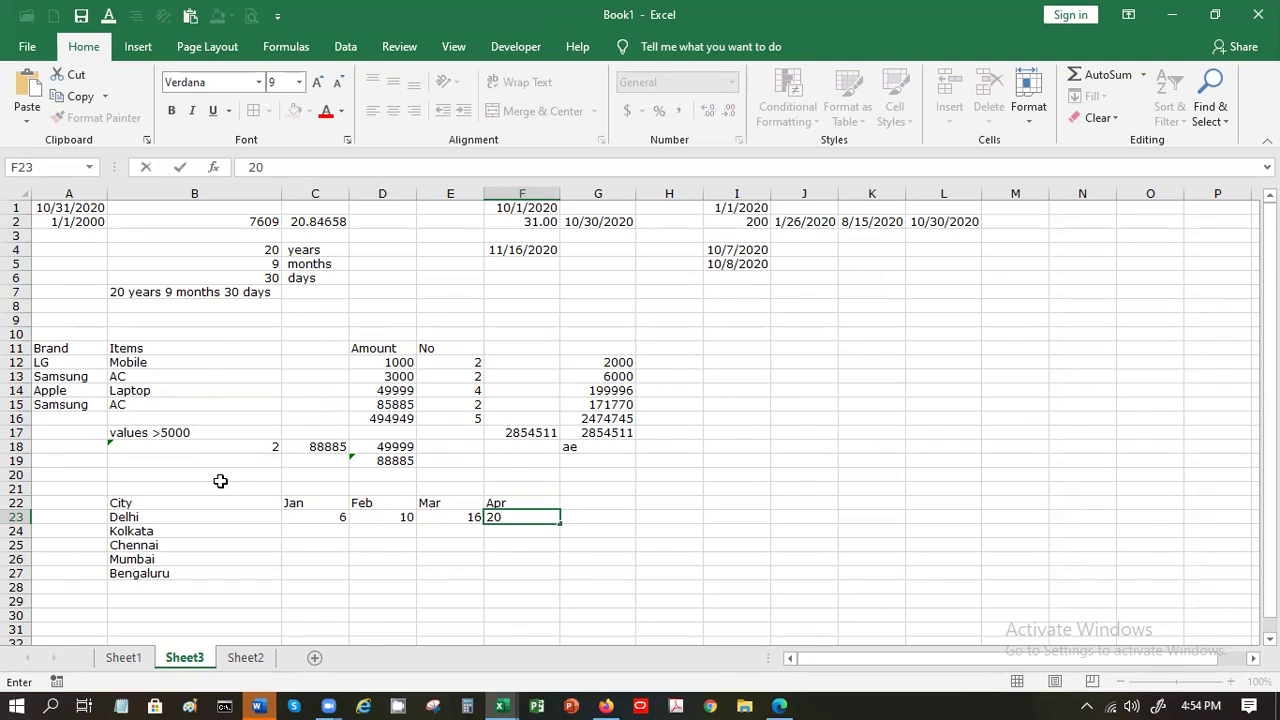
key(Return)
Step: Fill C23:F27 down the columns with a linear series using a step value of 1
key(Up)
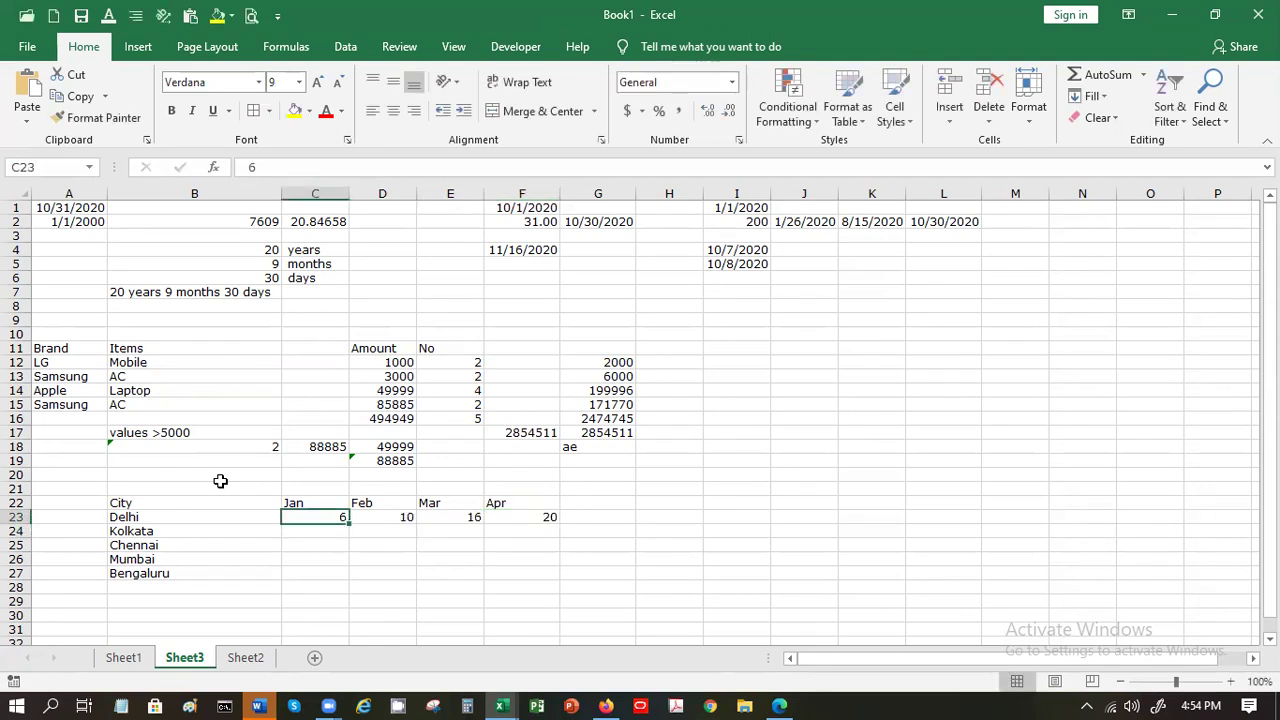
key(shift+Right)
key(shift+Right)
key(shift+Right)
key(shift+Down)
key(shift+Down)
key(shift+Down)
key(shift+Down)
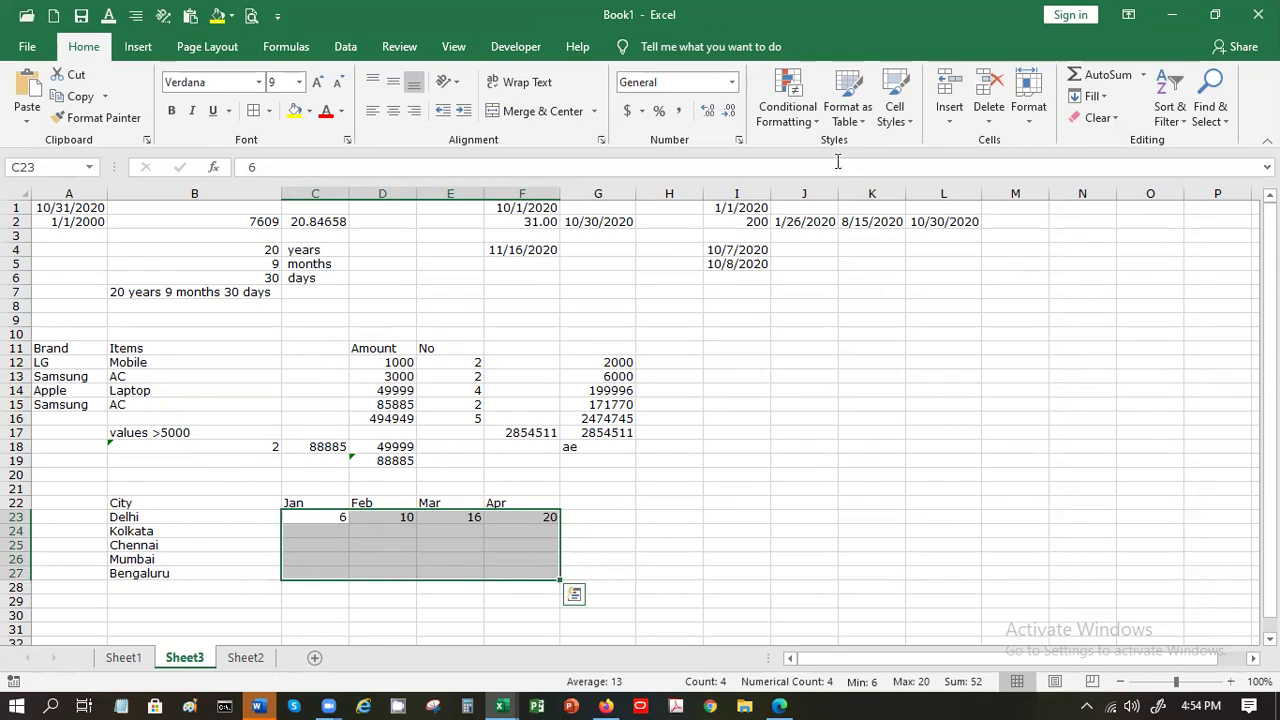
click(1098, 103)
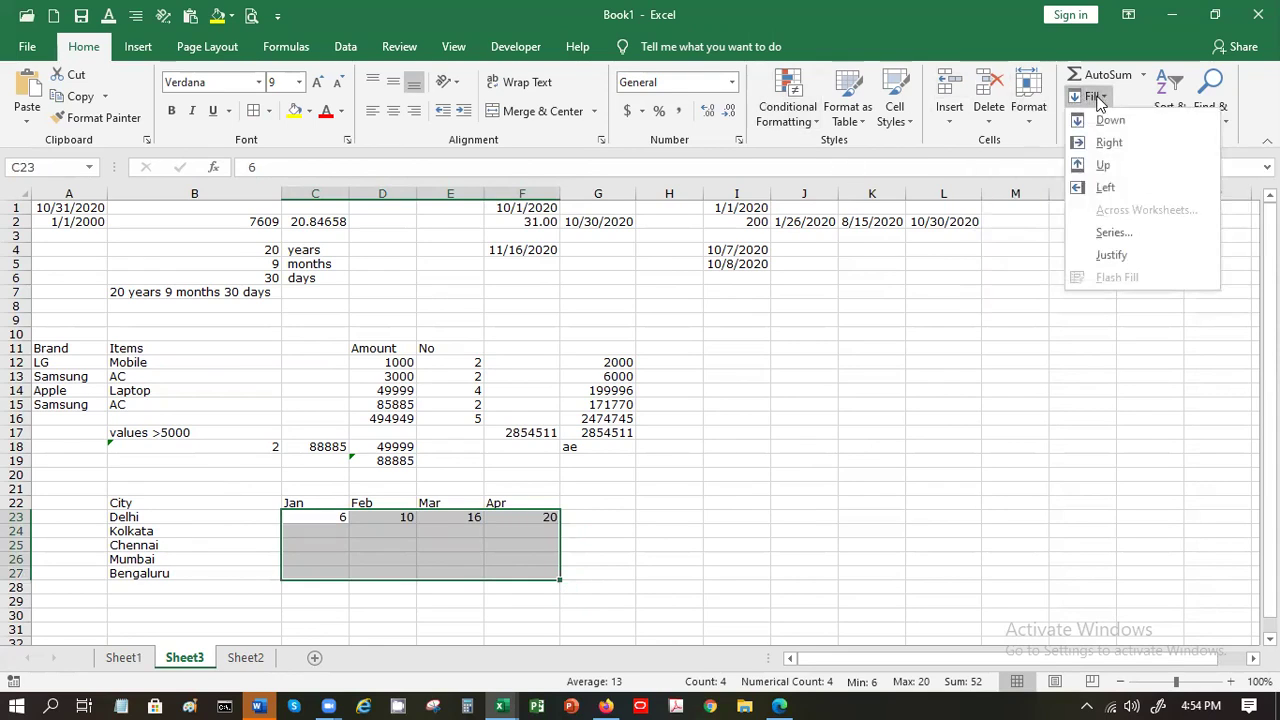
click(1113, 230)
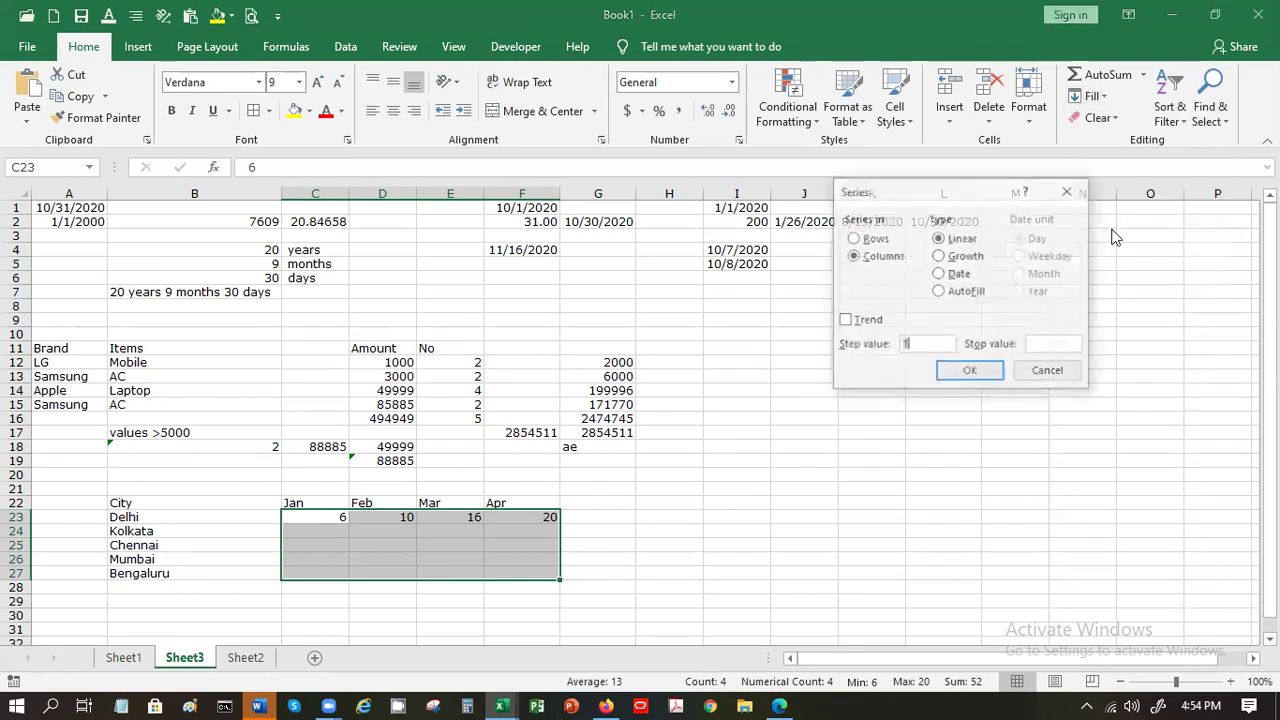
click(946, 380)
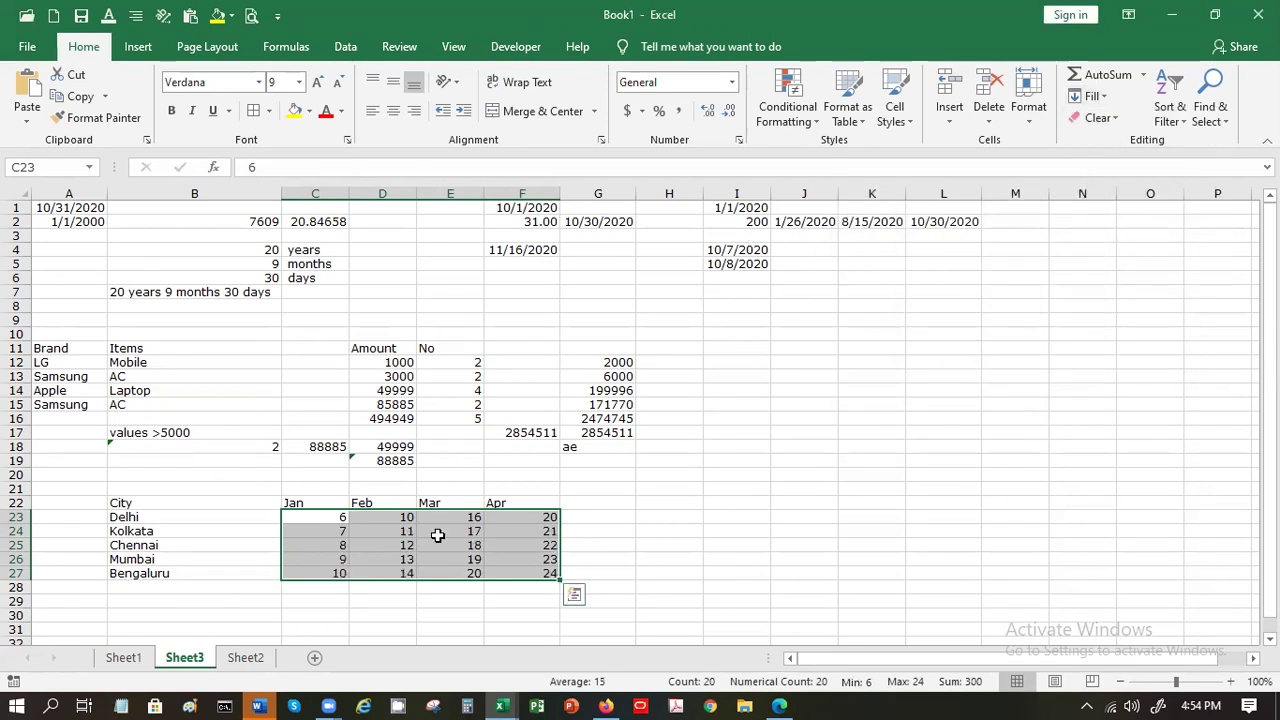
Step: Set up the lookup criteria below the table, with Kolkata in B29 and Jan in C29
click(204, 600)
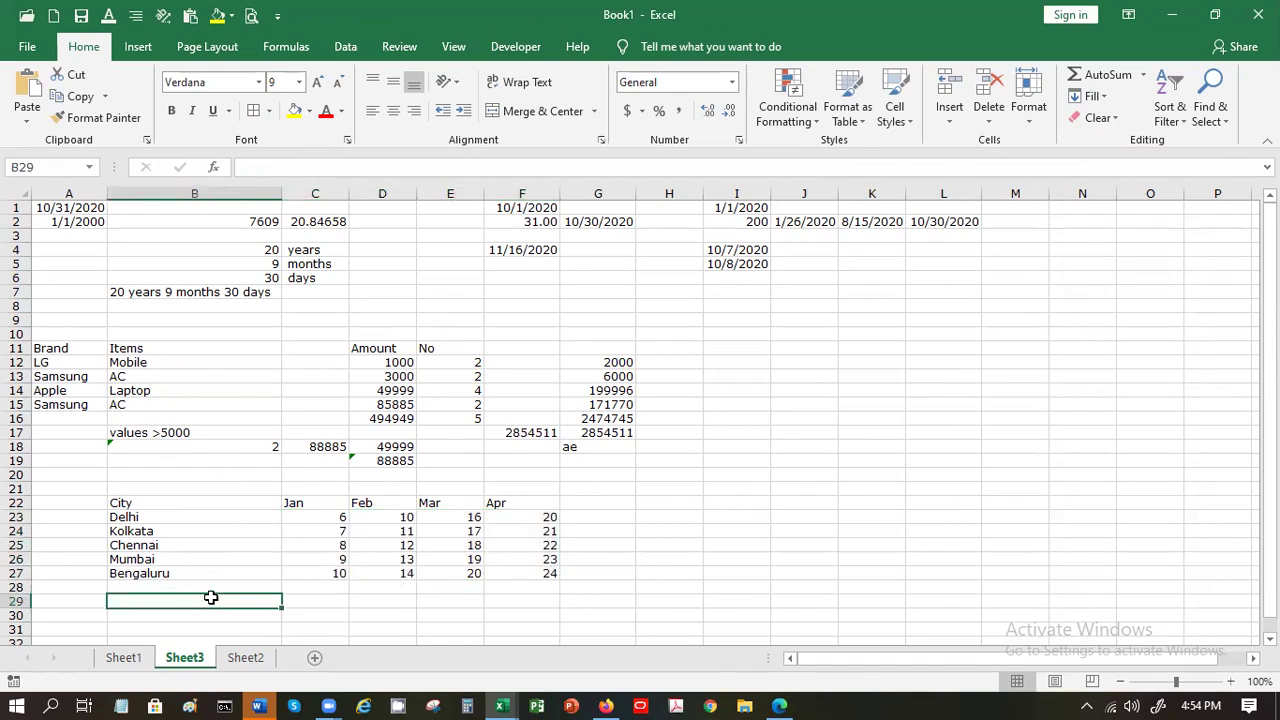
text(Kolkata)
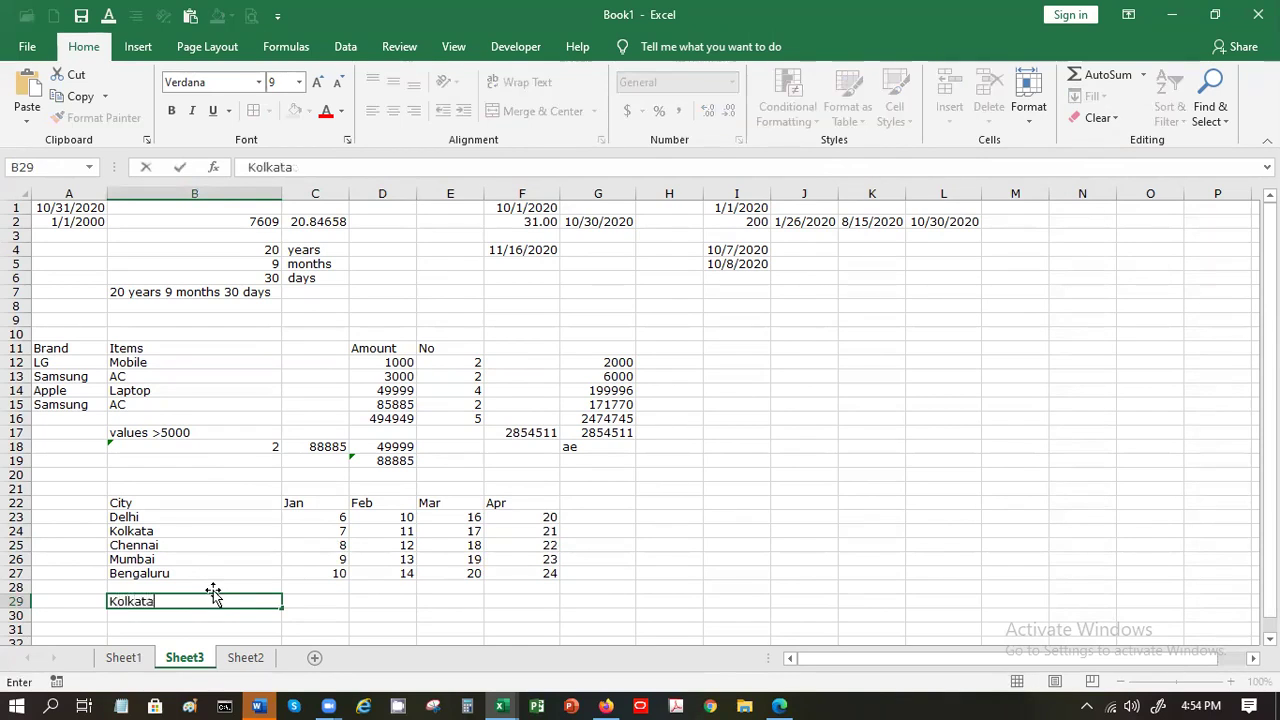
key(Tab)
text(Jan)
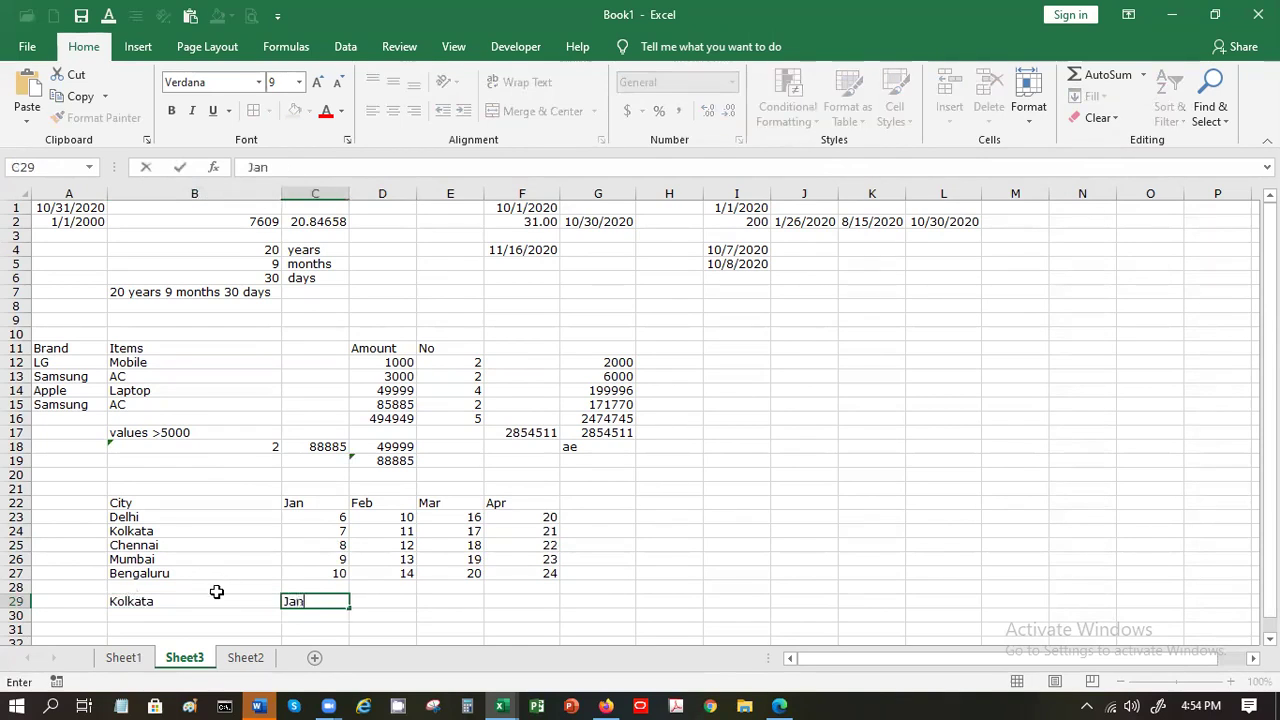
key(Tab)
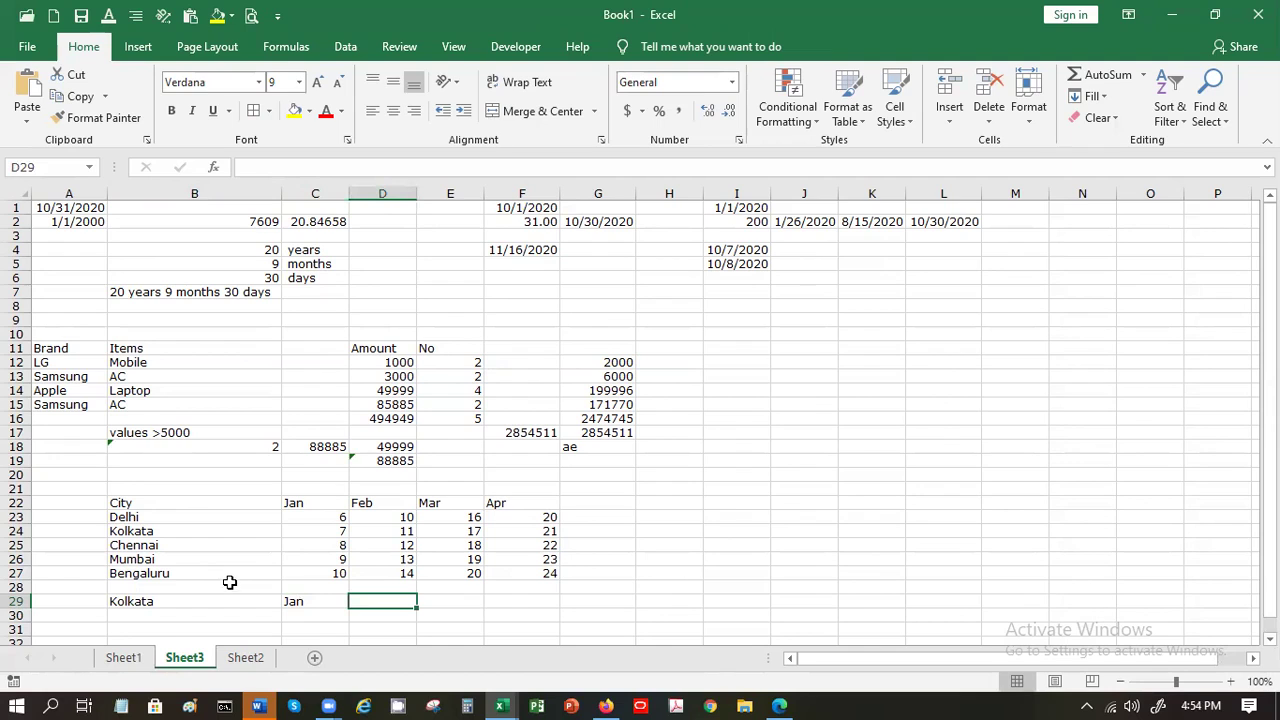
Step: Begin a VLOOKUP in D29 with B29 as the lookup value and C23:F27 as the table array
text(=vl)
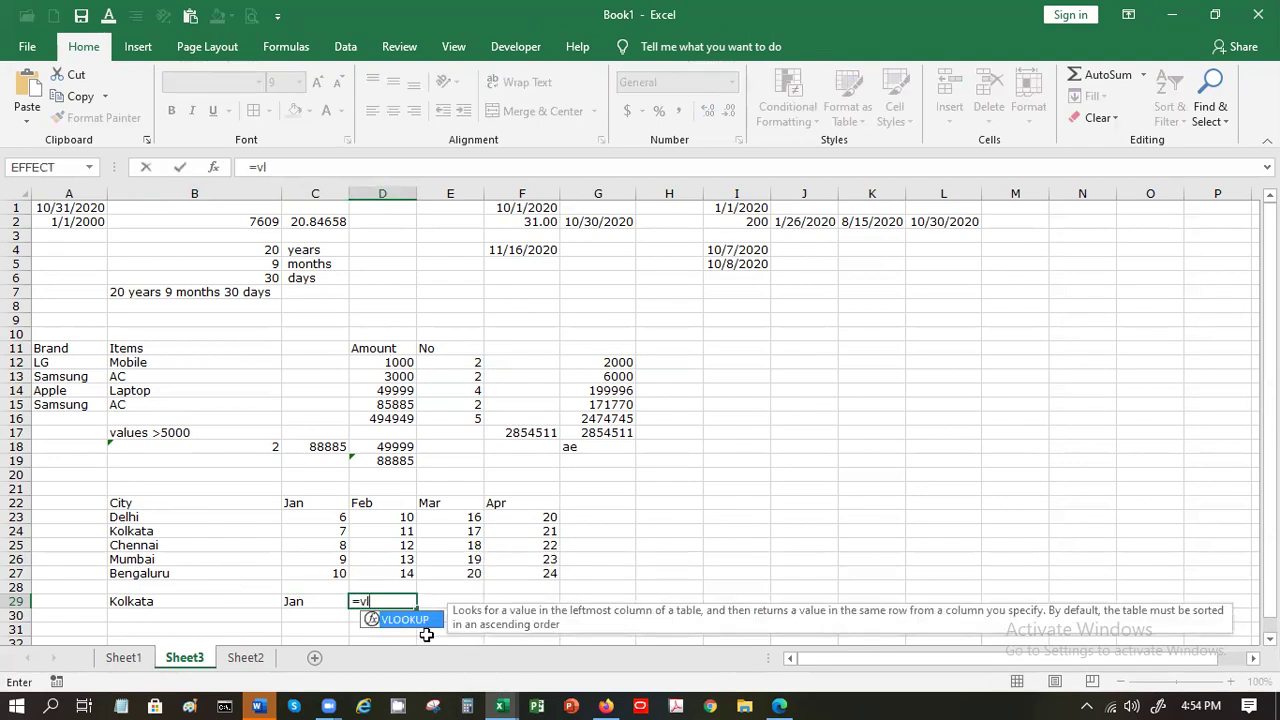
double_click(404, 621)
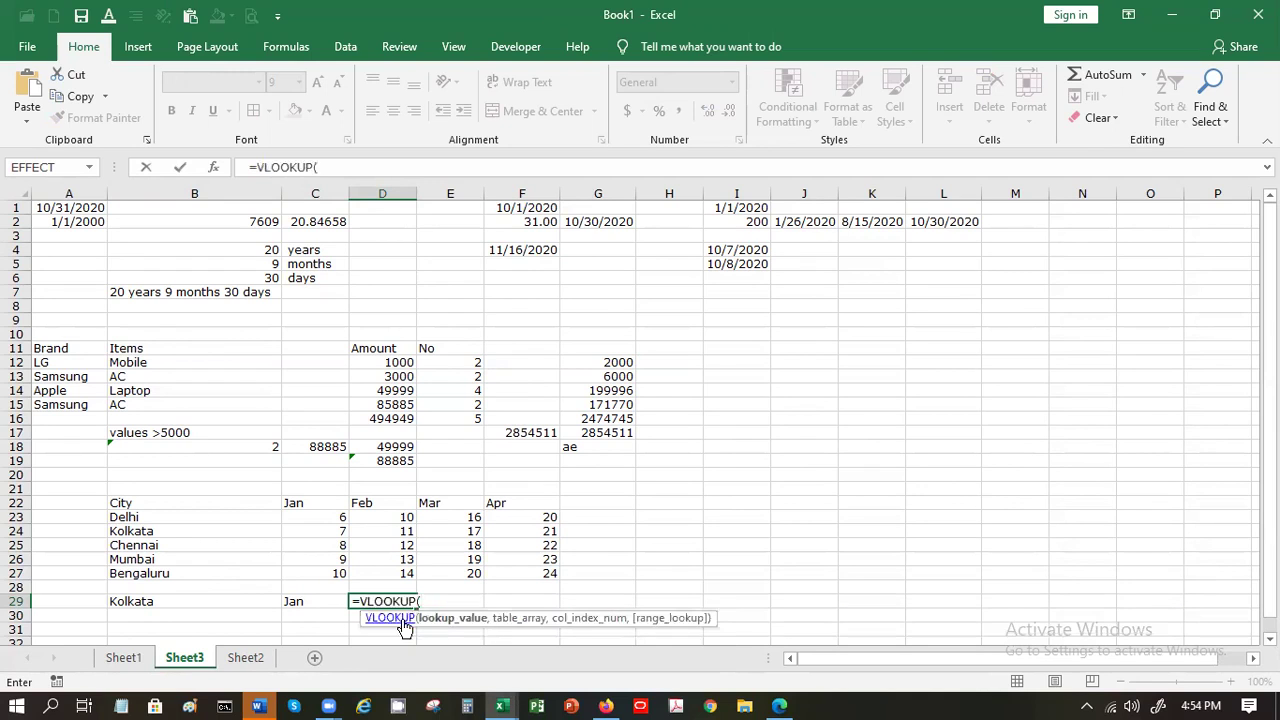
click(214, 170)
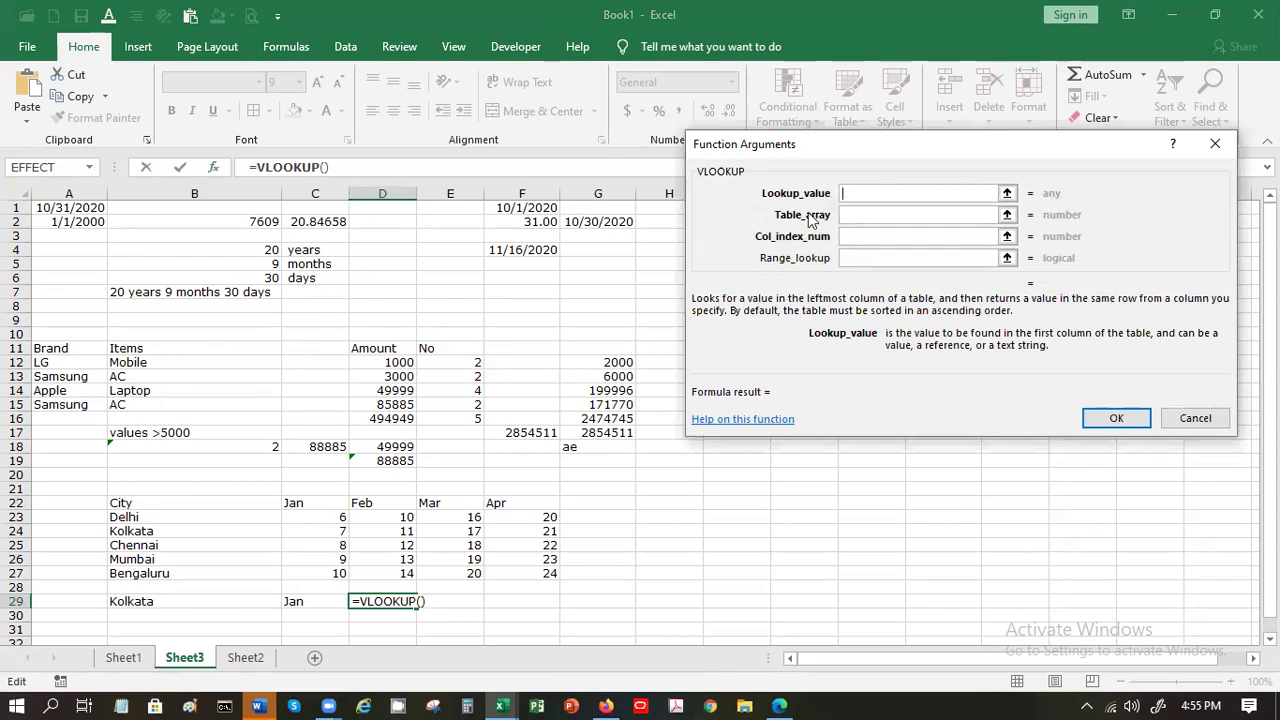
click(160, 603)
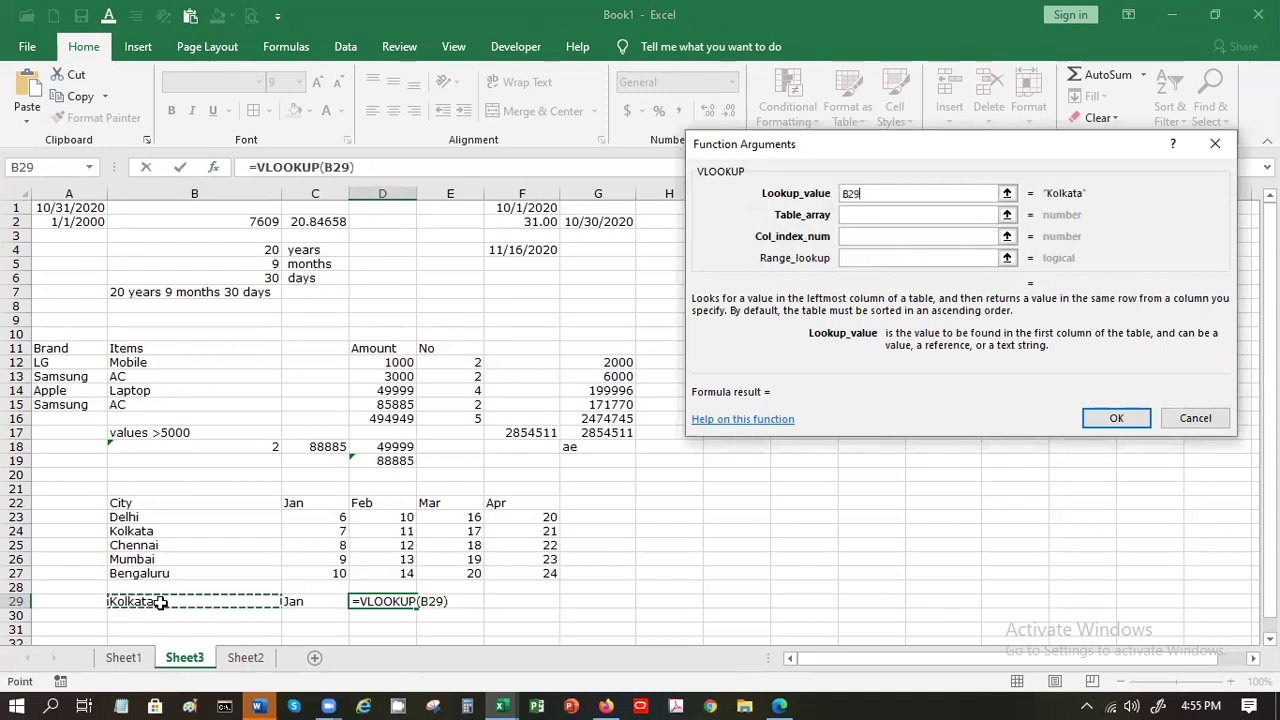
click(875, 212)
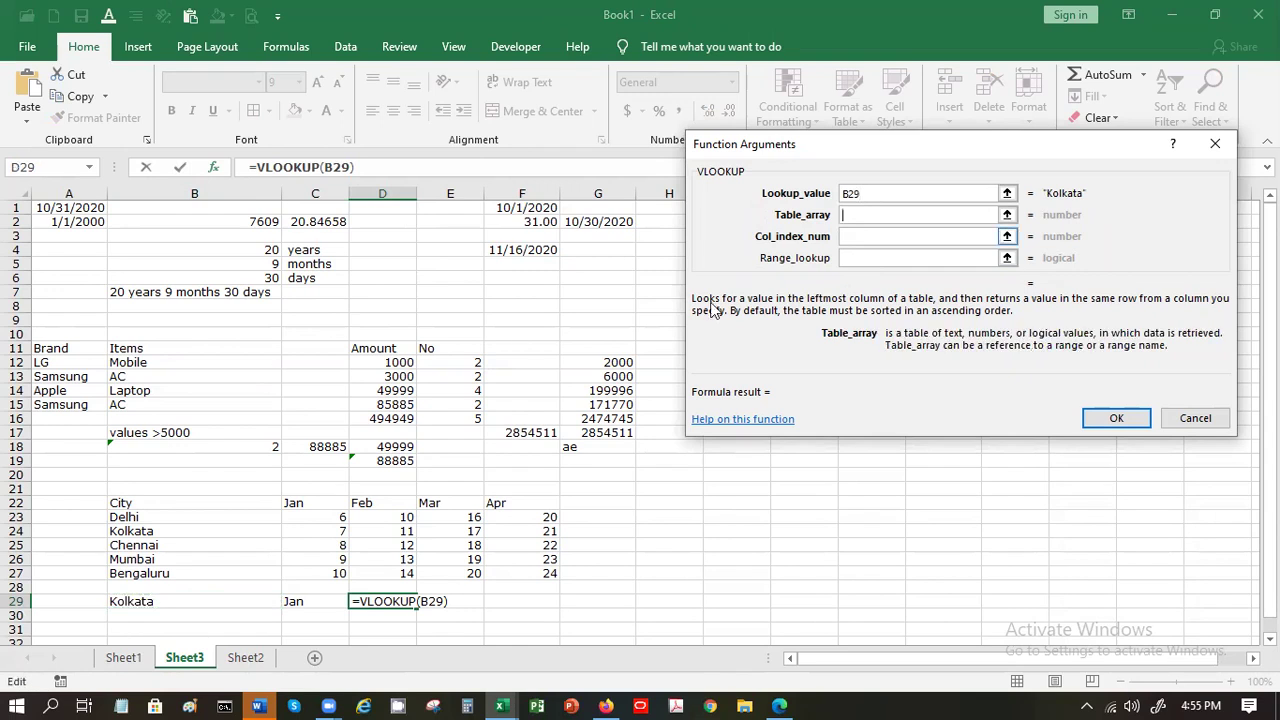
drag(300, 517, 527, 572)
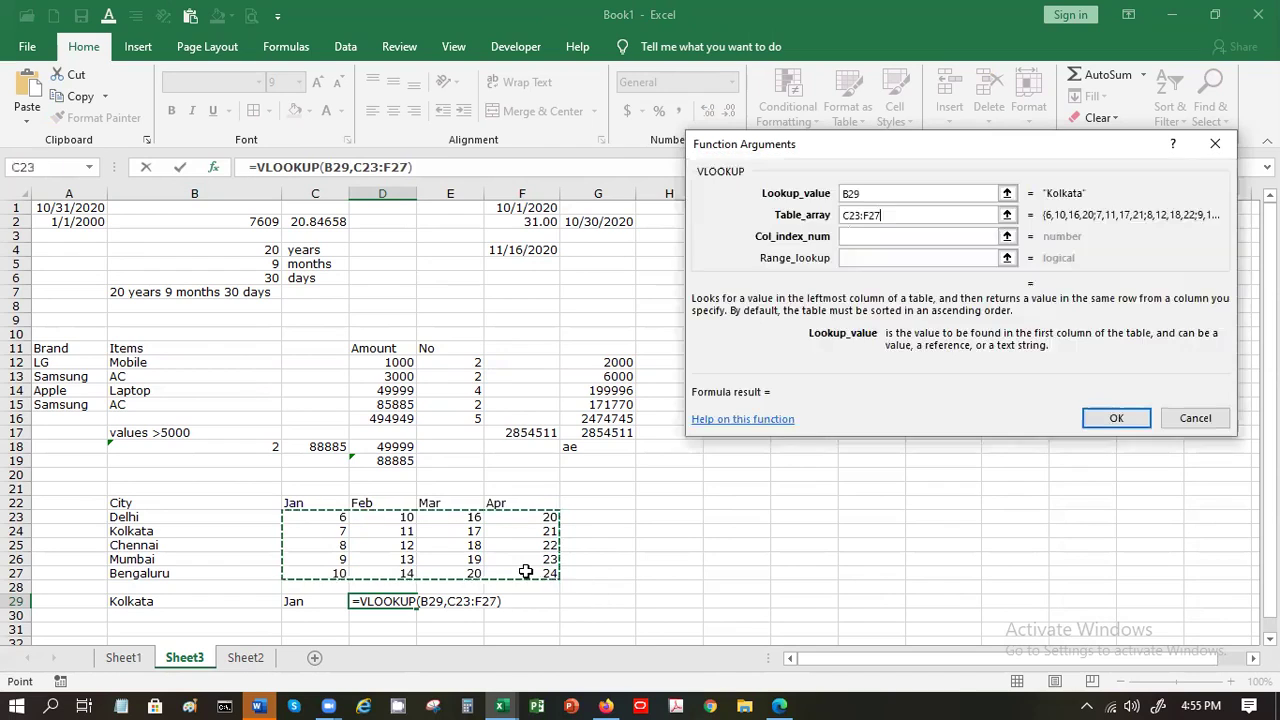
Step: Complete the D29 VLOOKUP with column index 2 and range lookup FALSE
click(952, 236)
click(952, 236)
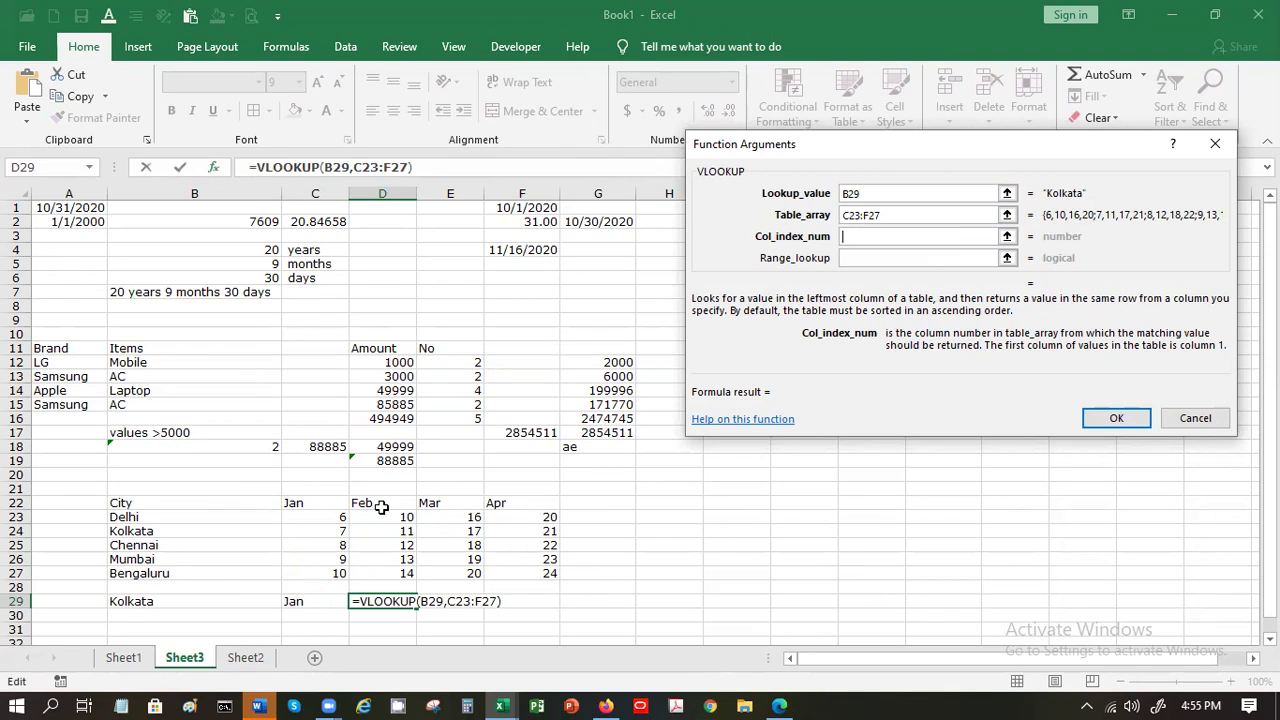
text(2)
click(850, 257)
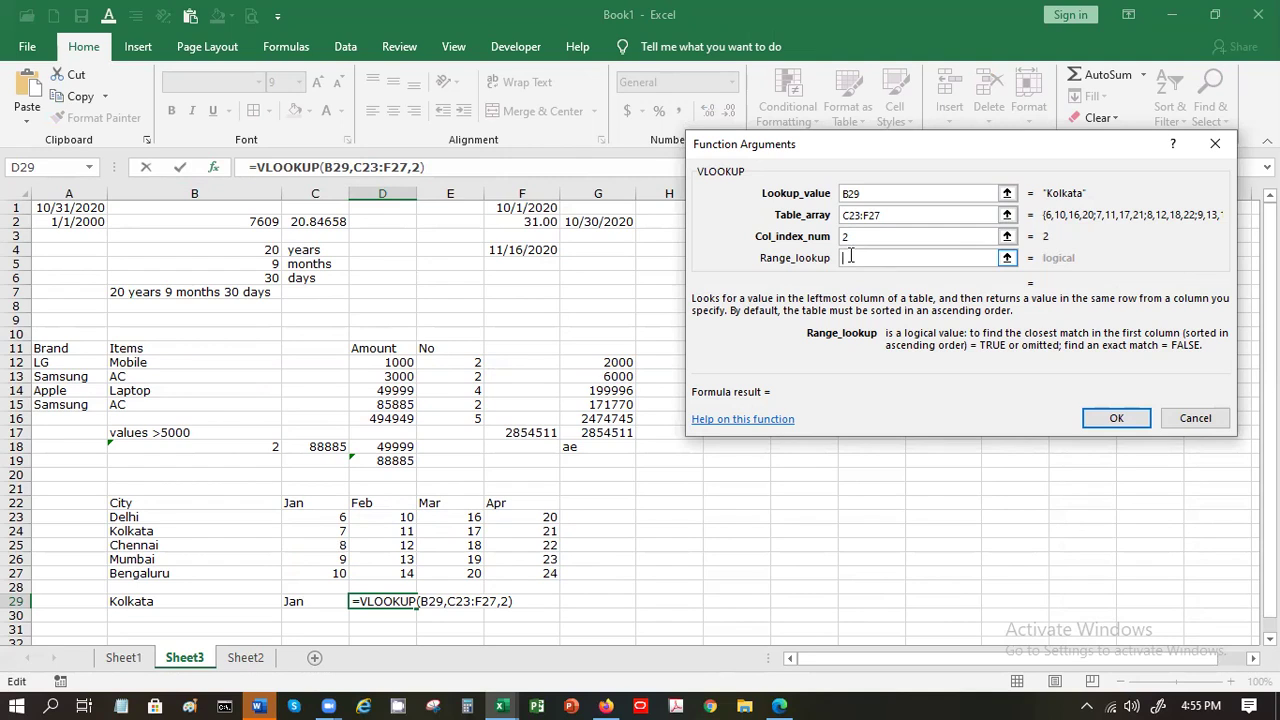
text(false)
key(Tab)
click(1116, 418)
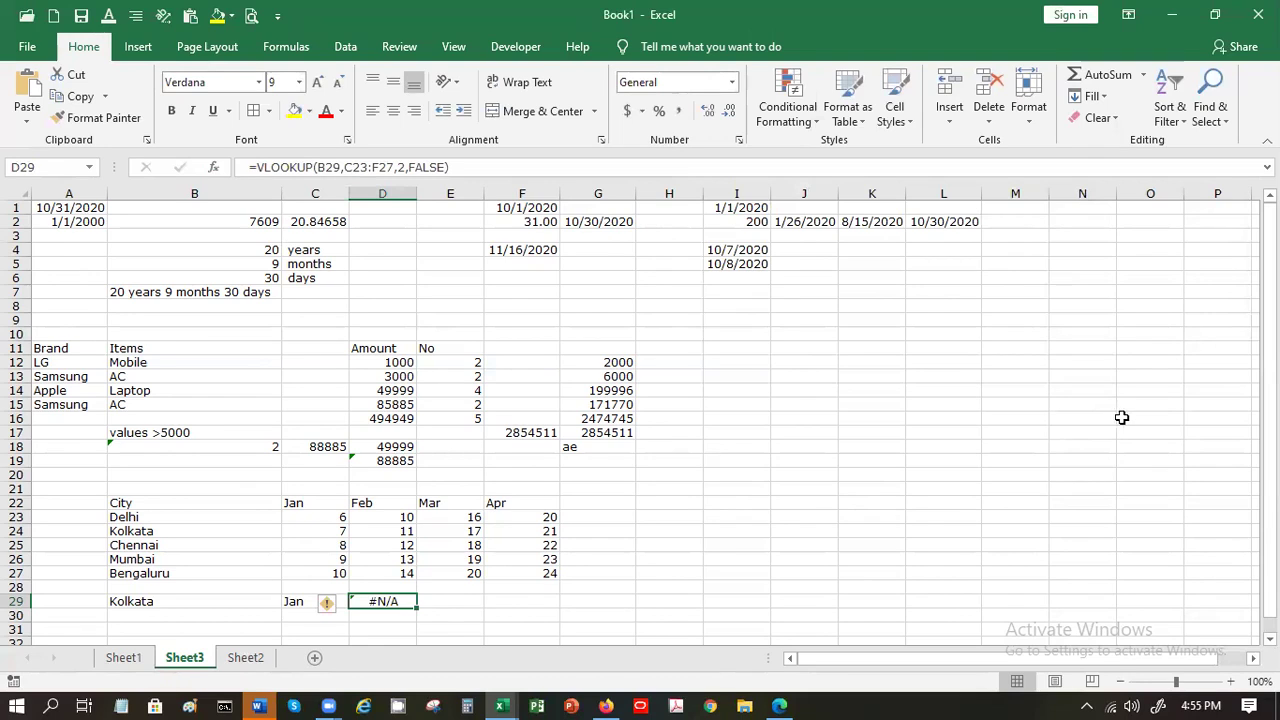
Step: Correct the table array in D29's VLOOKUP to B23:F27 so that it includes the city column
key(Left)
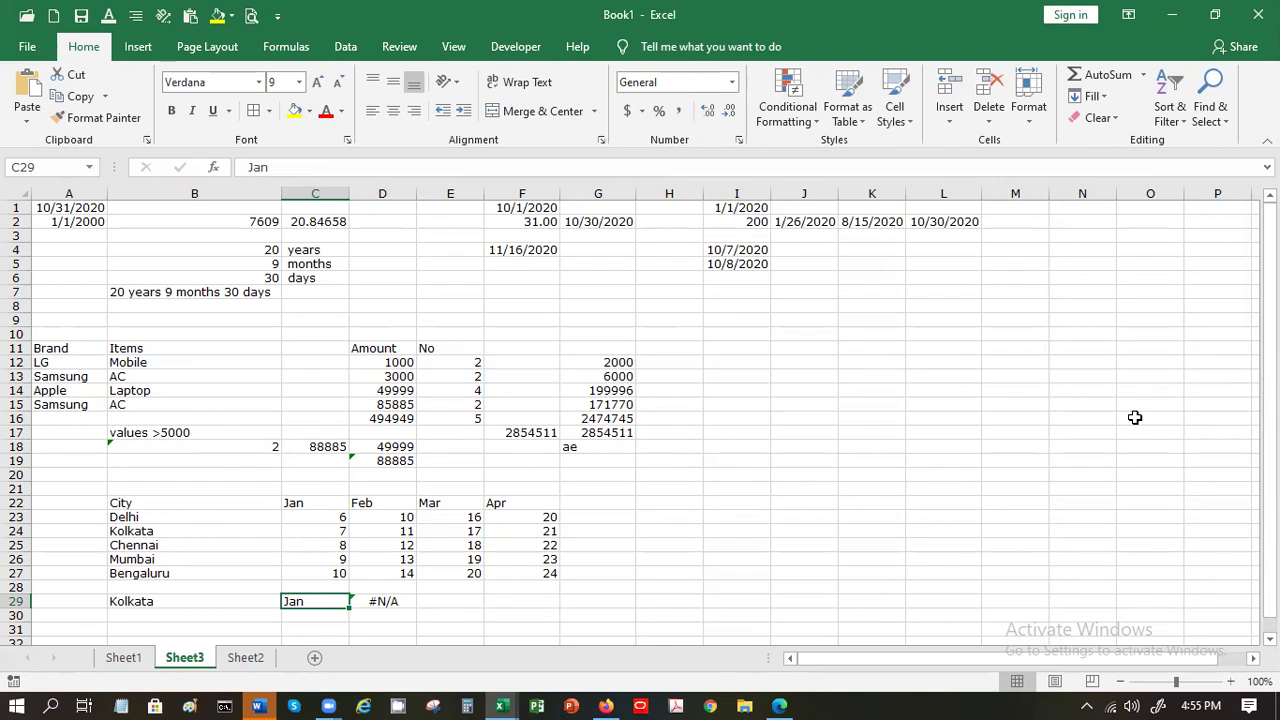
key(Right)
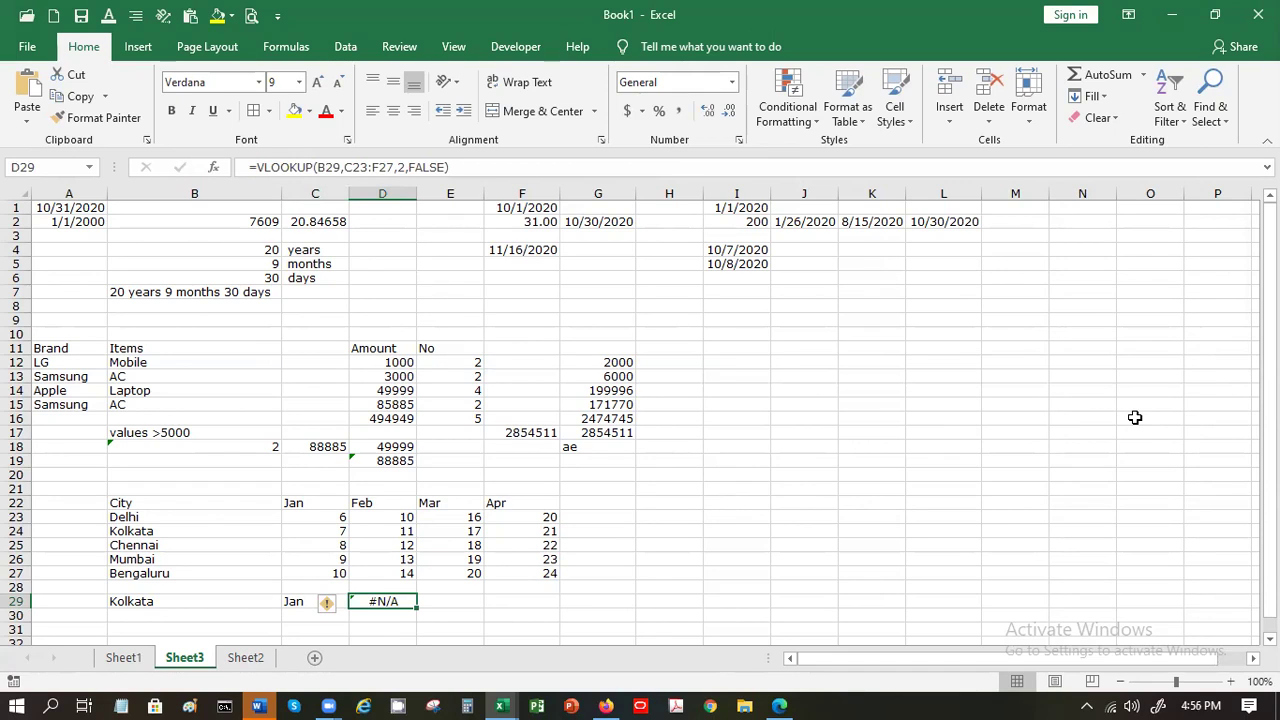
double_click(366, 600)
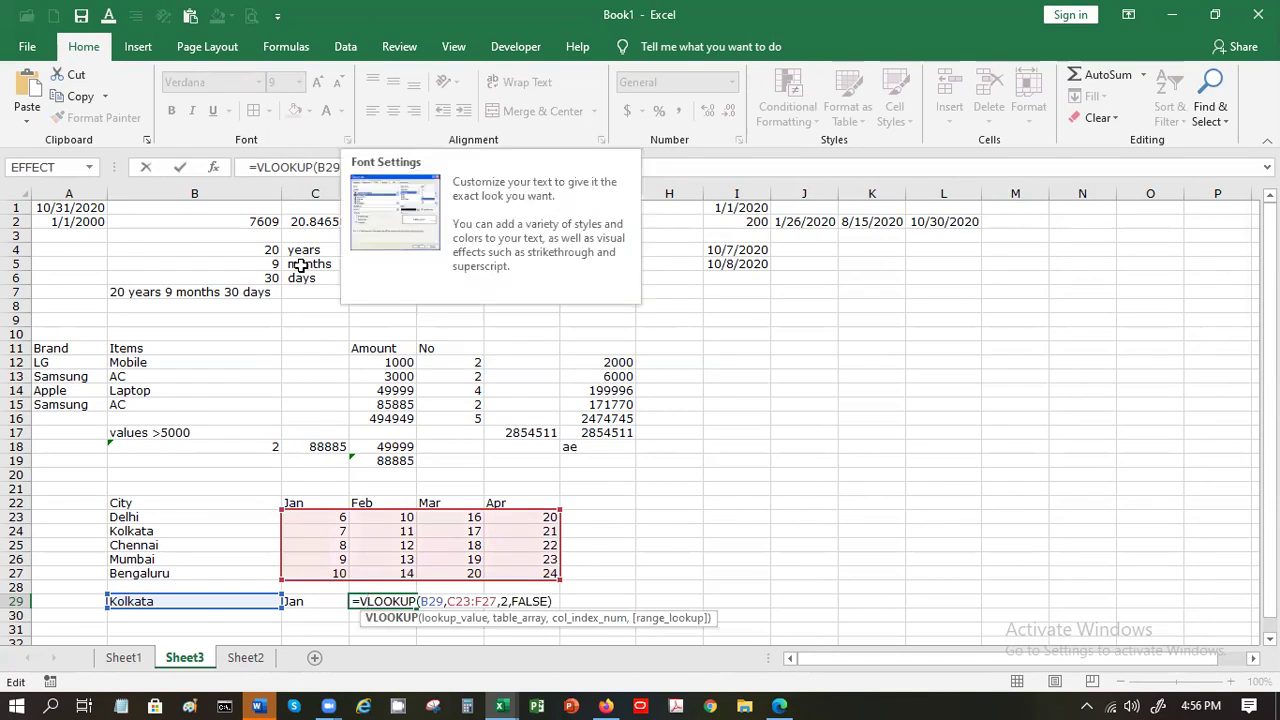
click(349, 167)
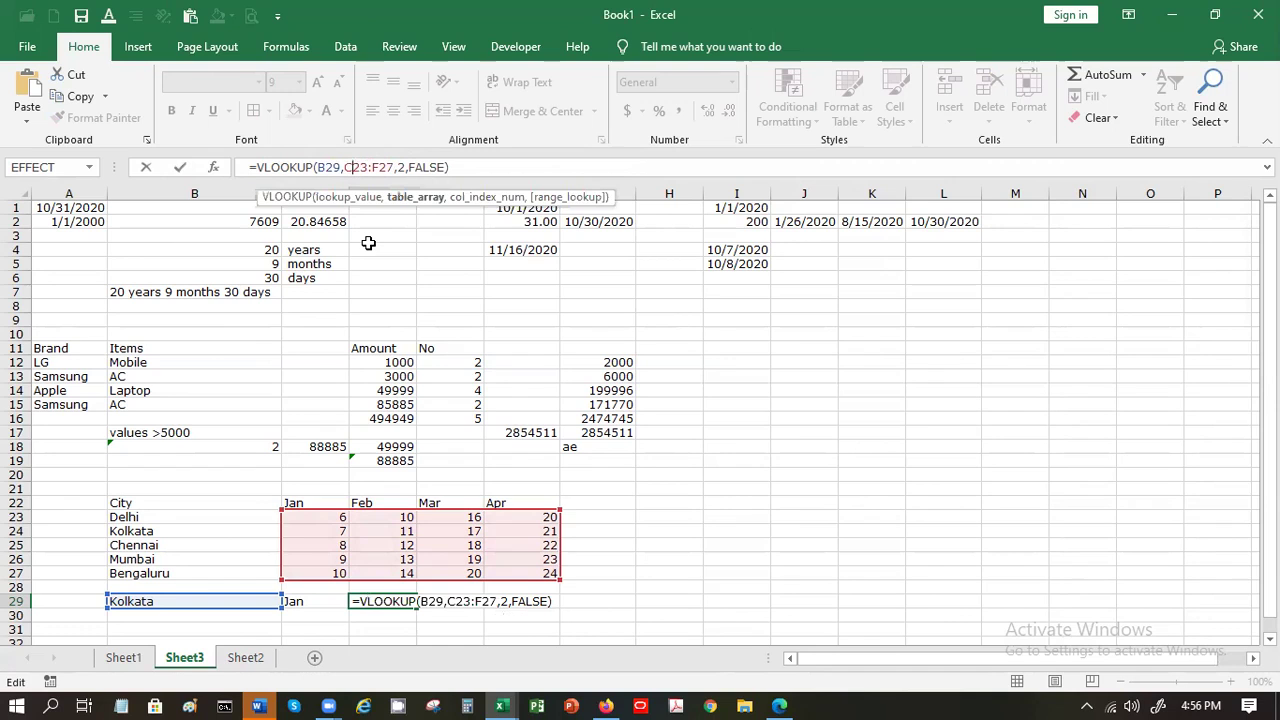
key(BackSpace)
text(B)
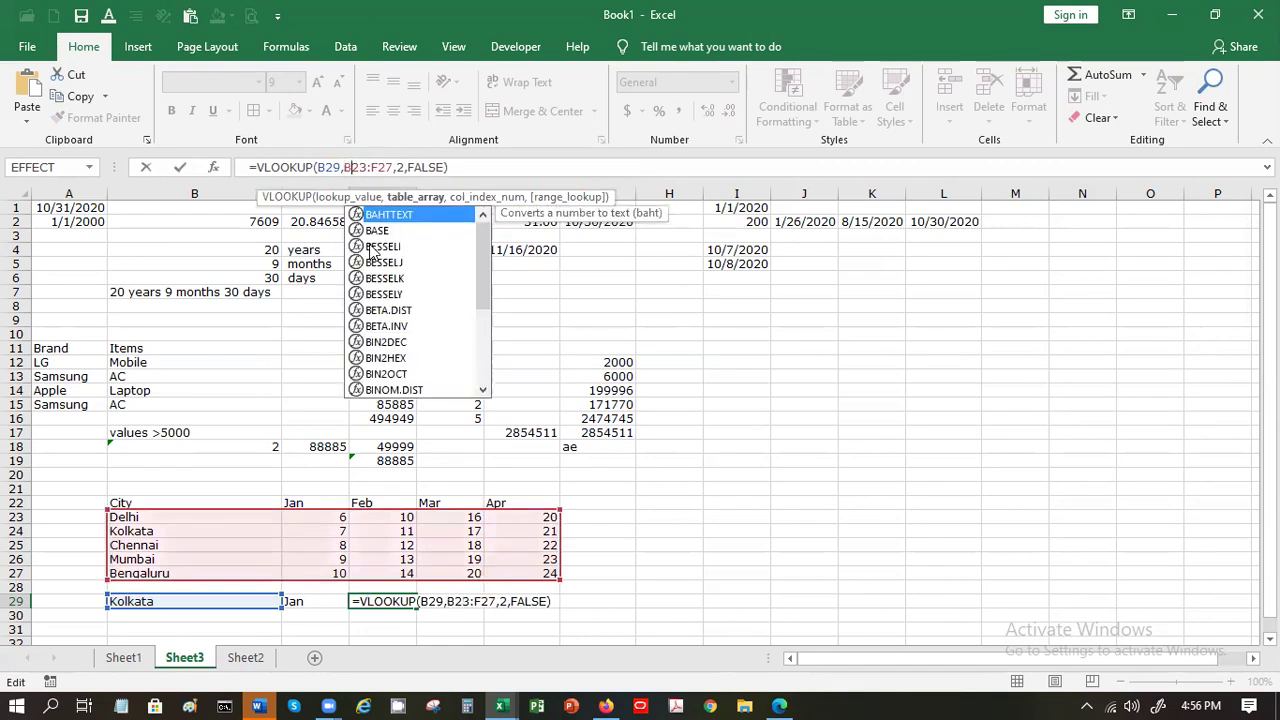
text(')
key(Return)
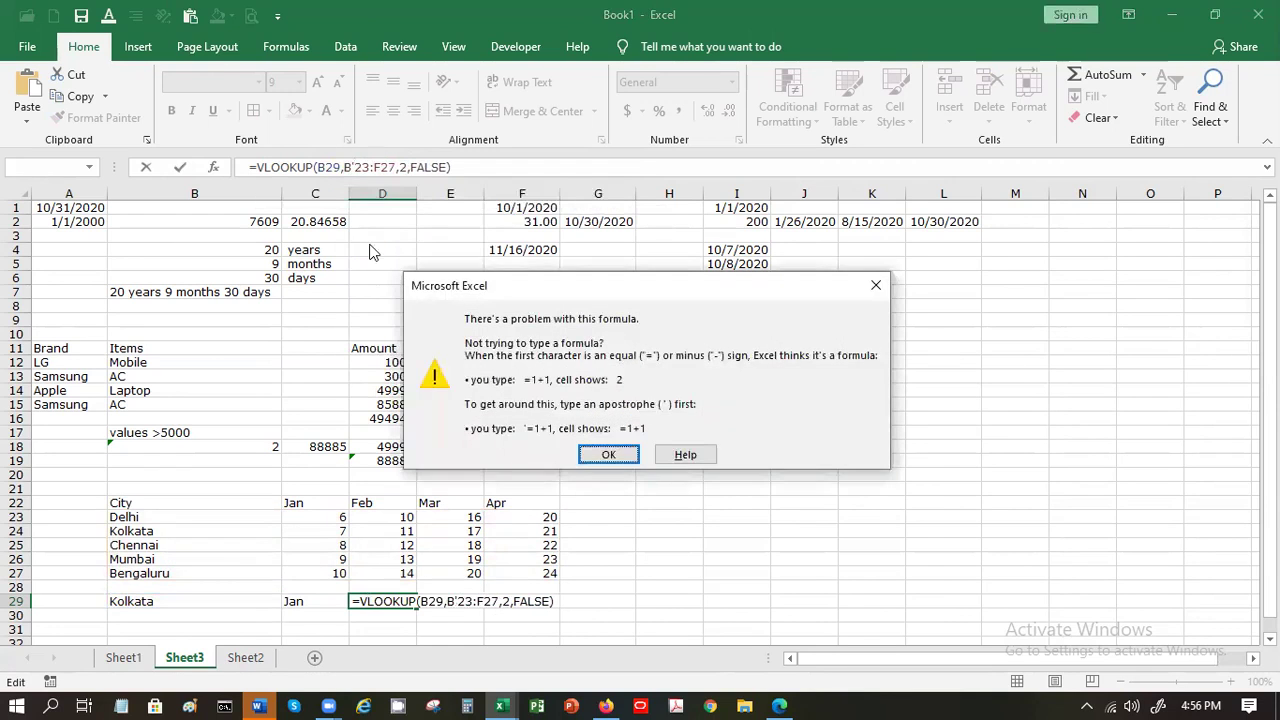
key(Return)
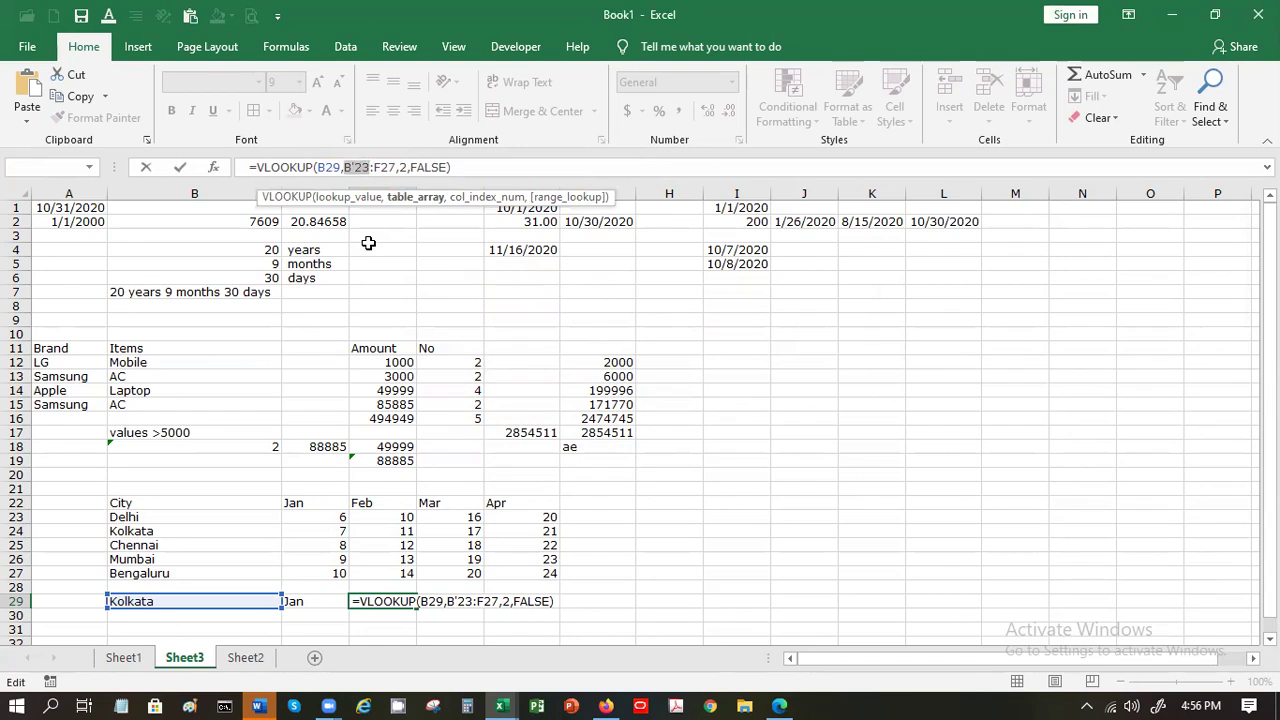
key(Return)
key(Return)
click(357, 167)
key(BackSpace)
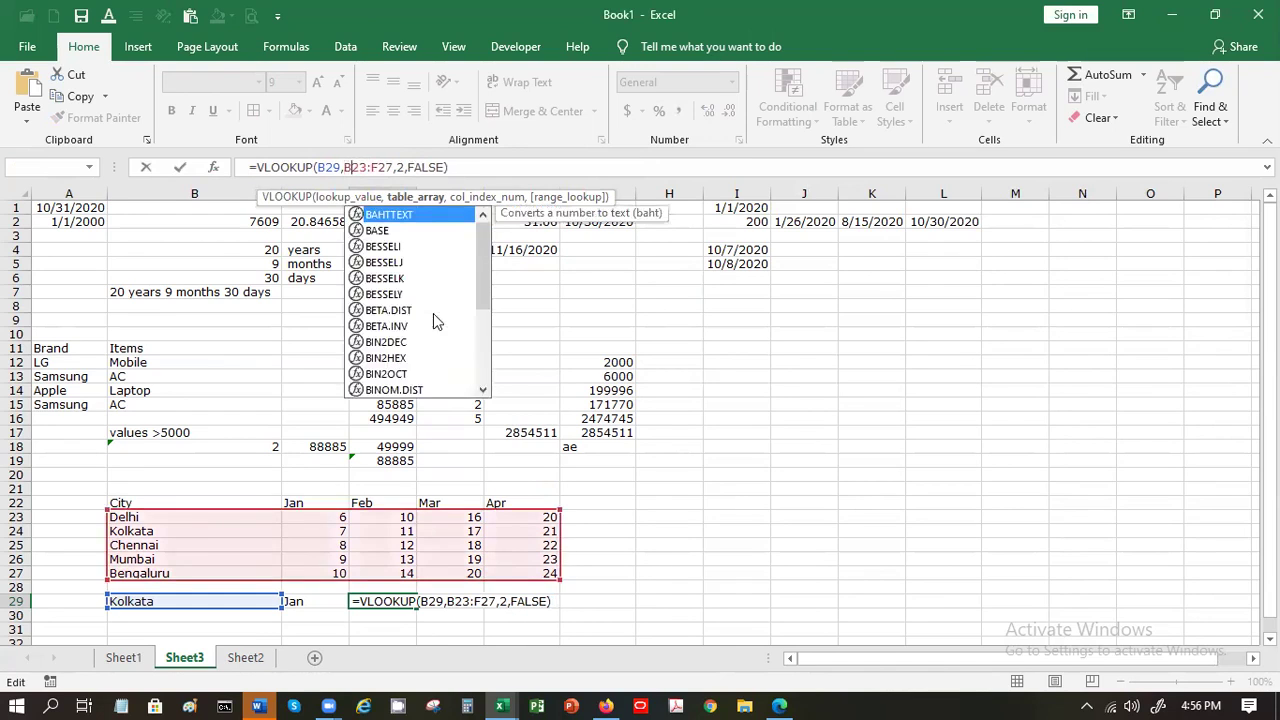
key(Return)
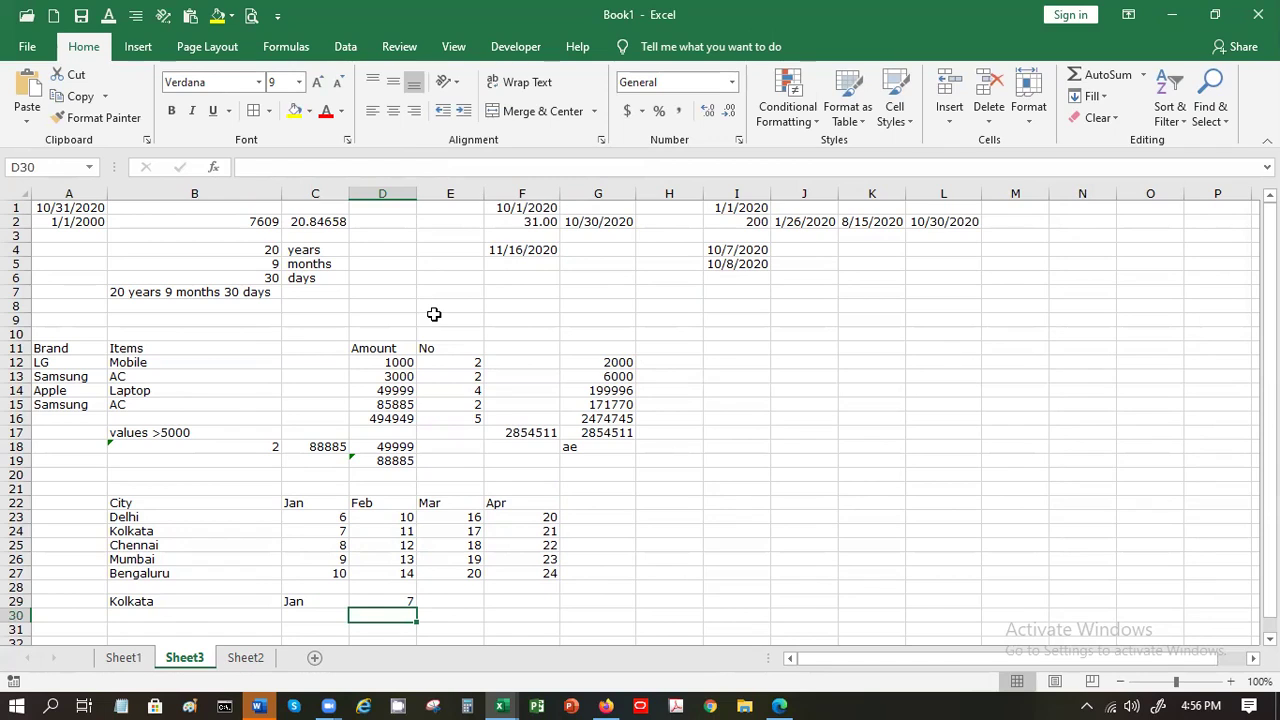
Step: Add a second set of lookup criteria, with Kolkata in B30 and Mar in C30
key(Left)
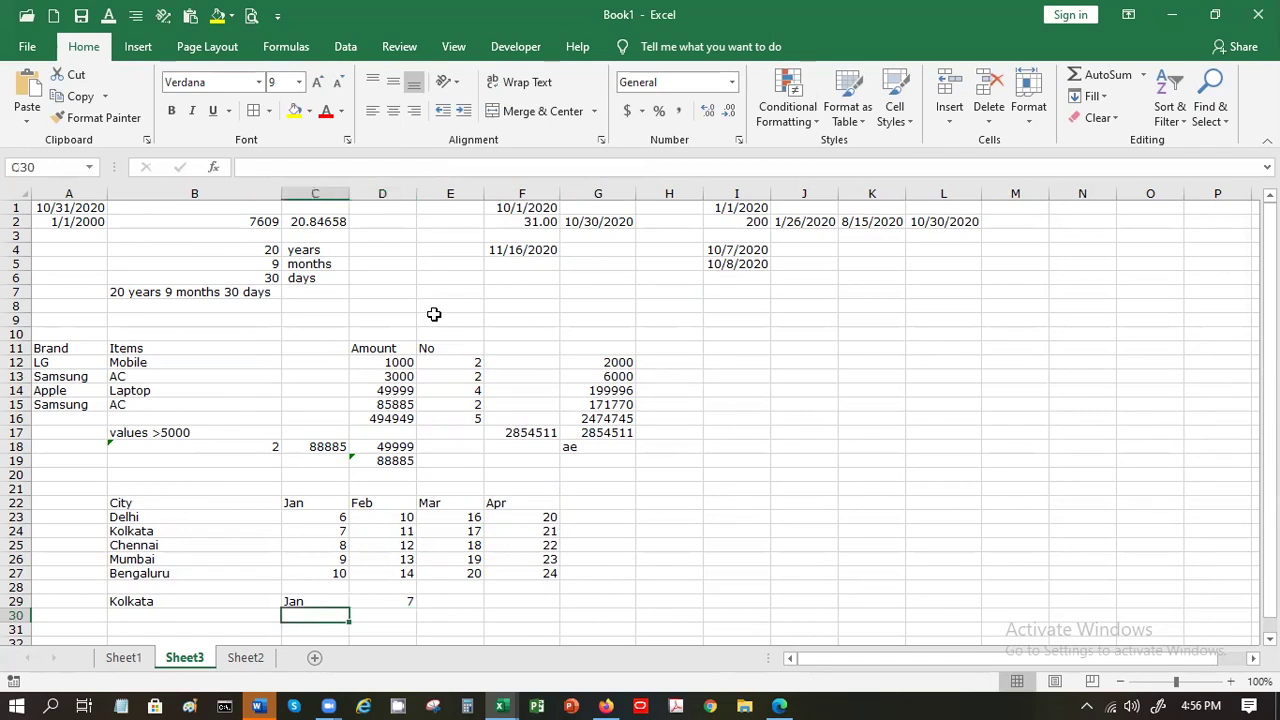
text(Mar)
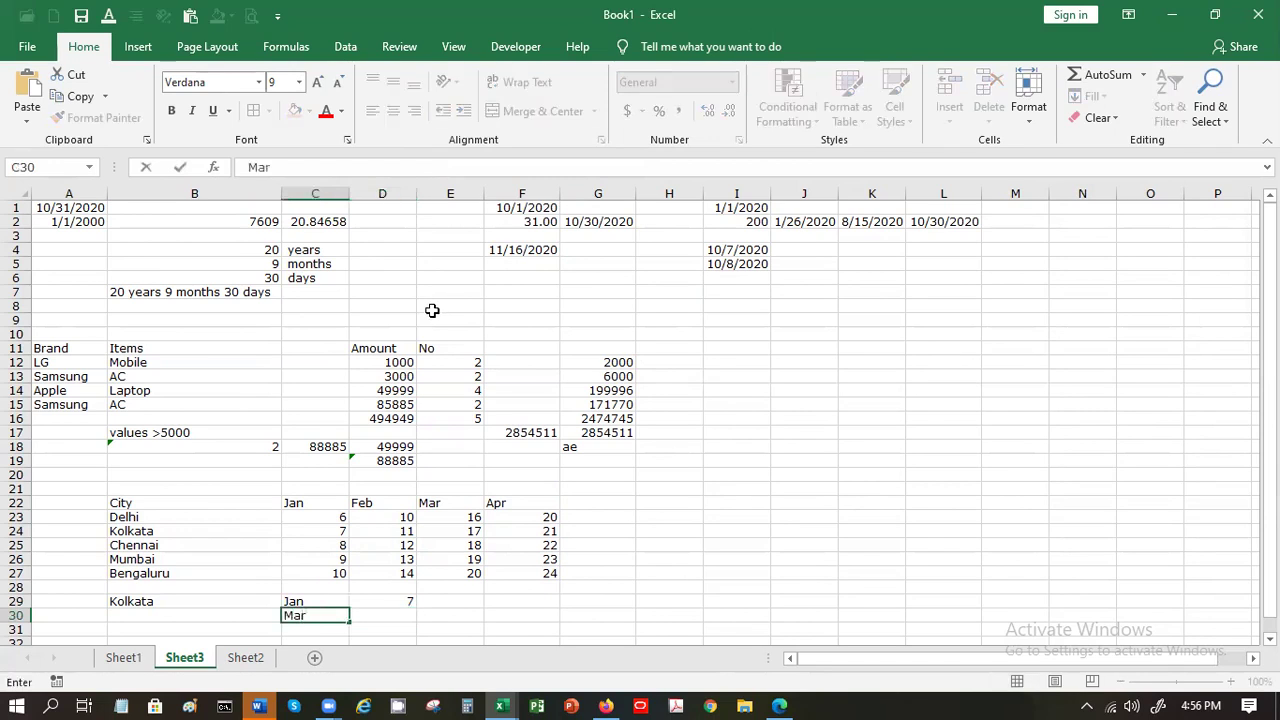
key(Left)
text(Kolkata)
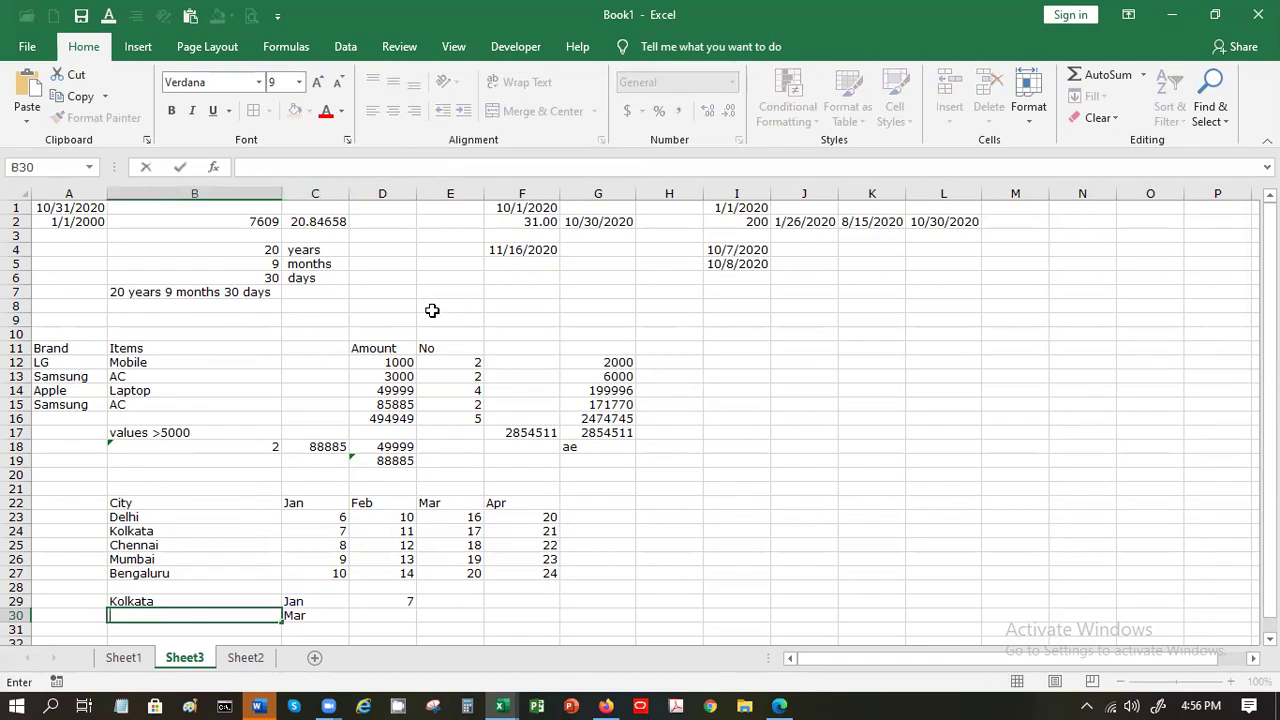
key(Right)
key(Right)
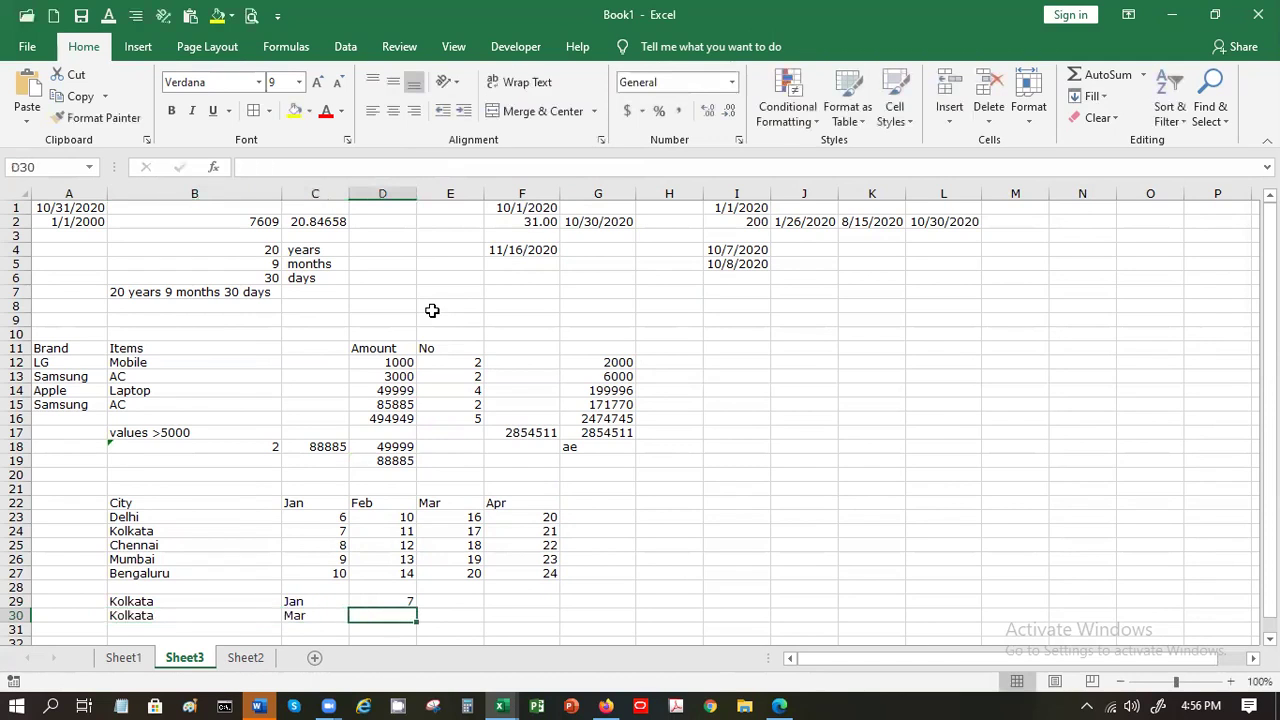
Step: Look up Kolkata's March value in D30 with VLOOKUP, using B30, table B23:F27, column 4 and an exact match (FALSE)
text(=vlooo)
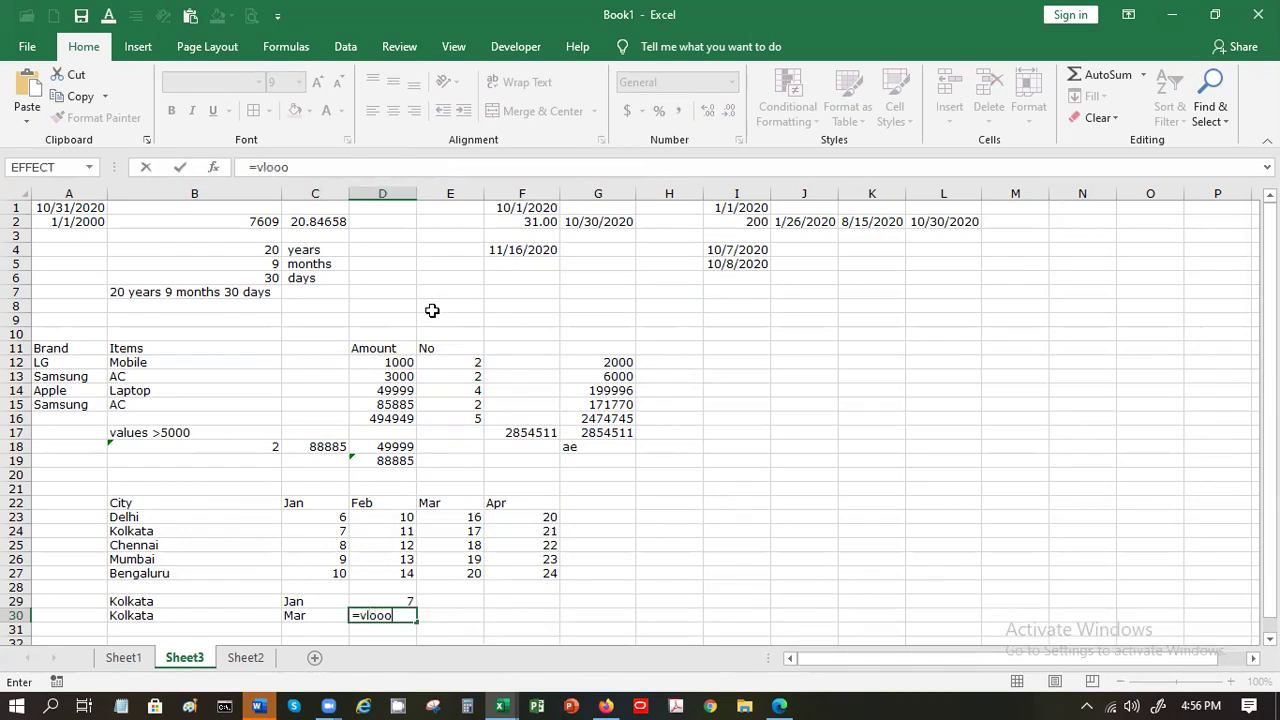
key(BackSpace)
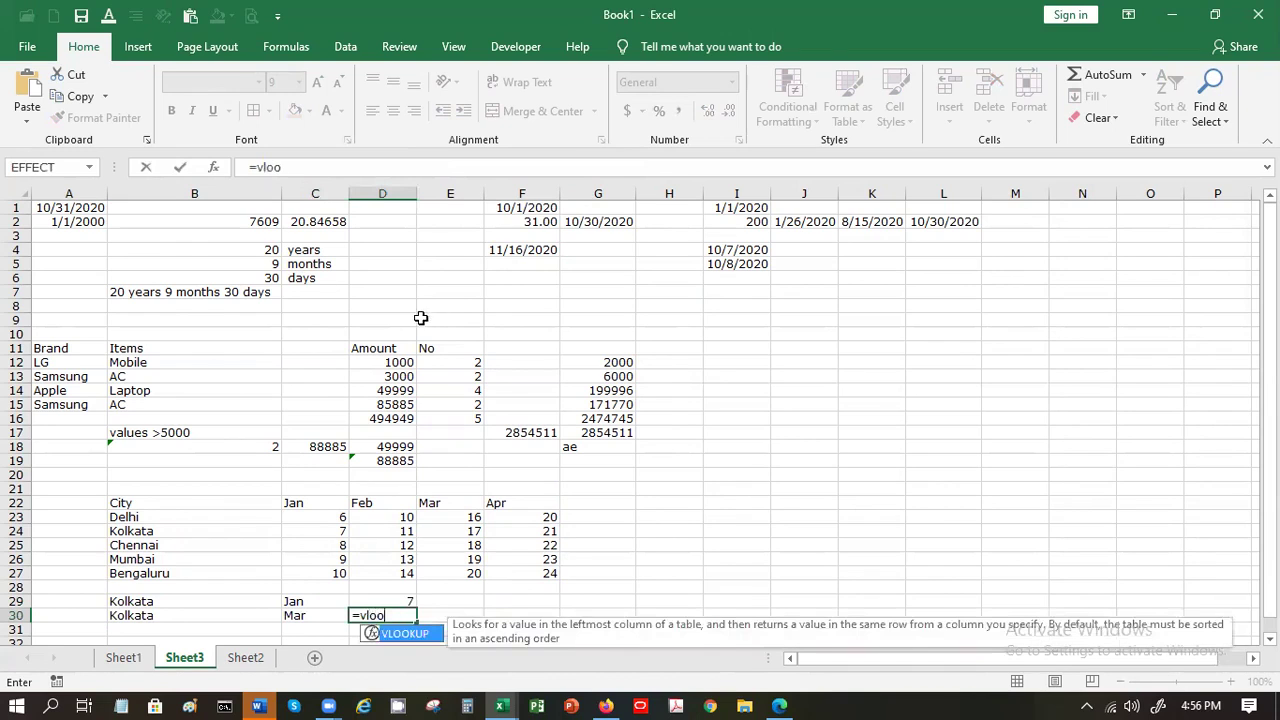
double_click(405, 633)
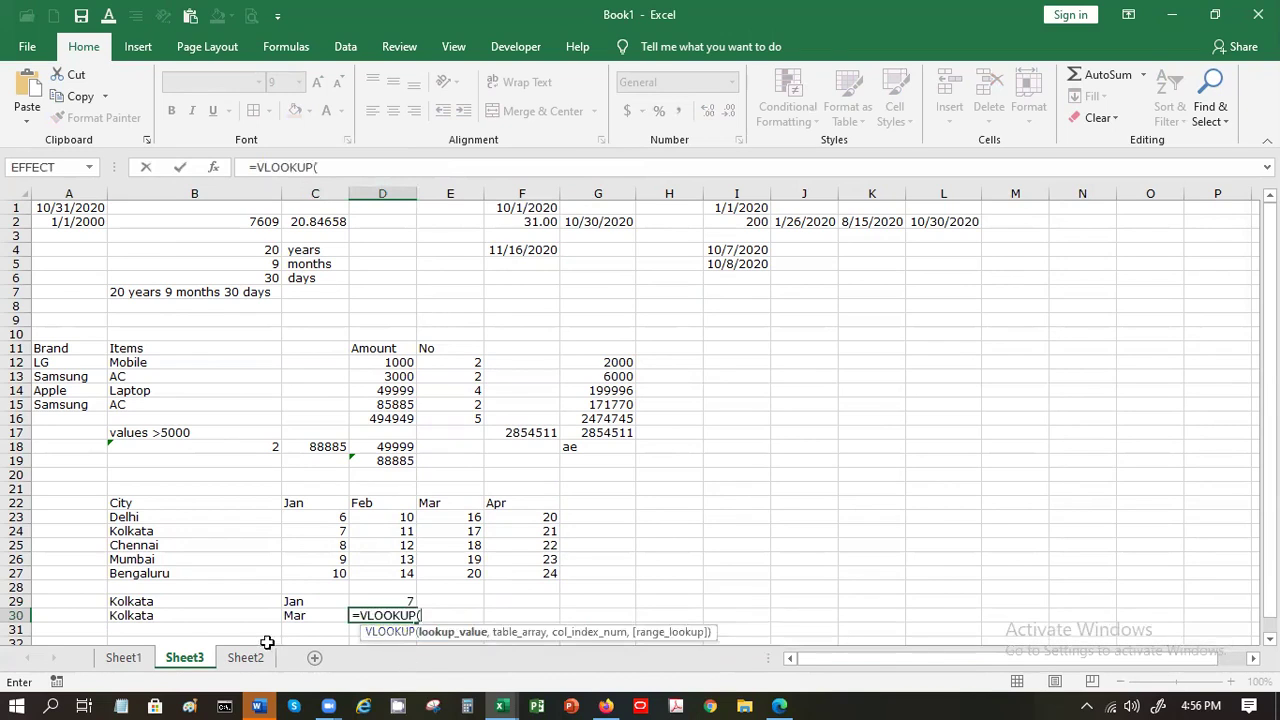
click(190, 615)
text(,)
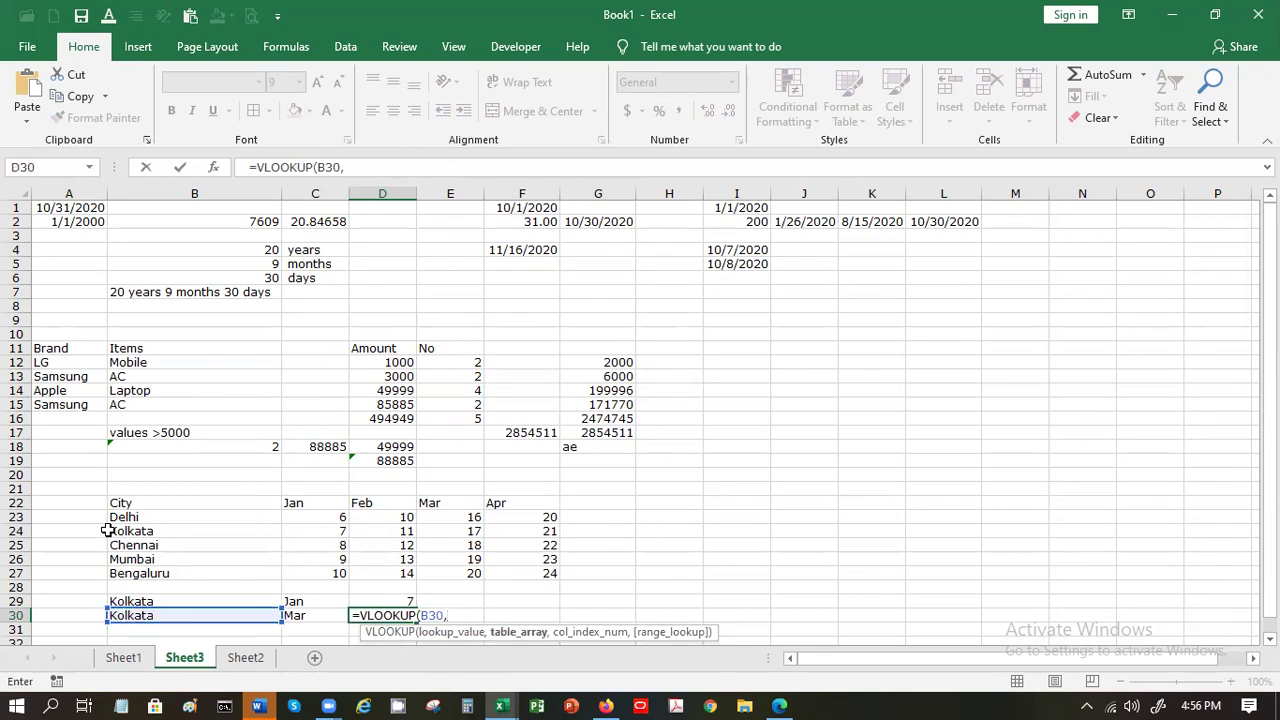
drag(128, 518, 526, 573)
text(,)
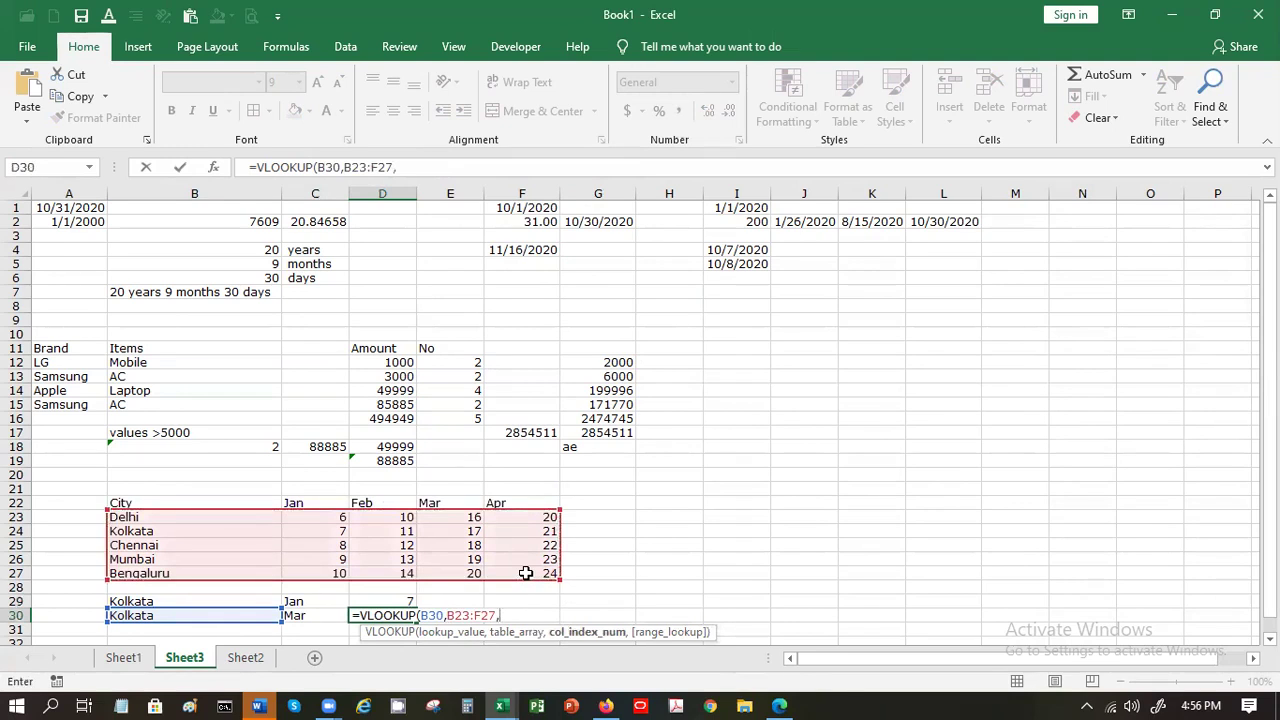
text(4,)
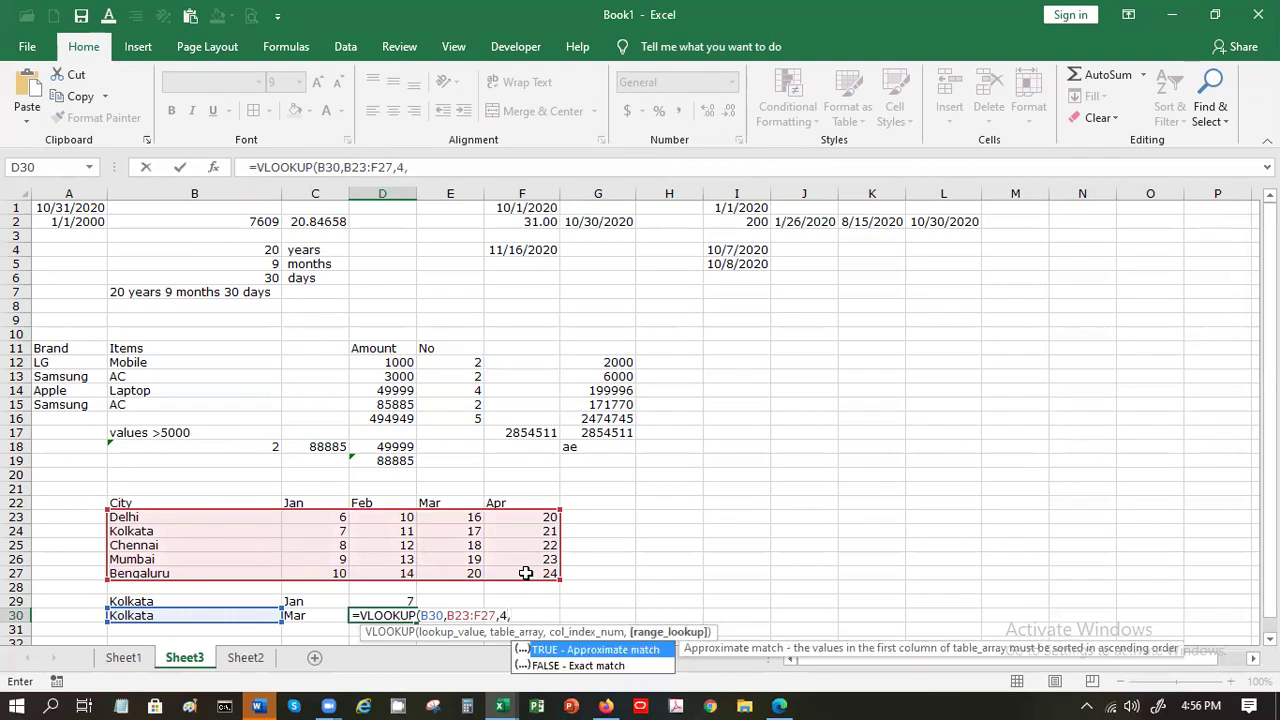
click(622, 666)
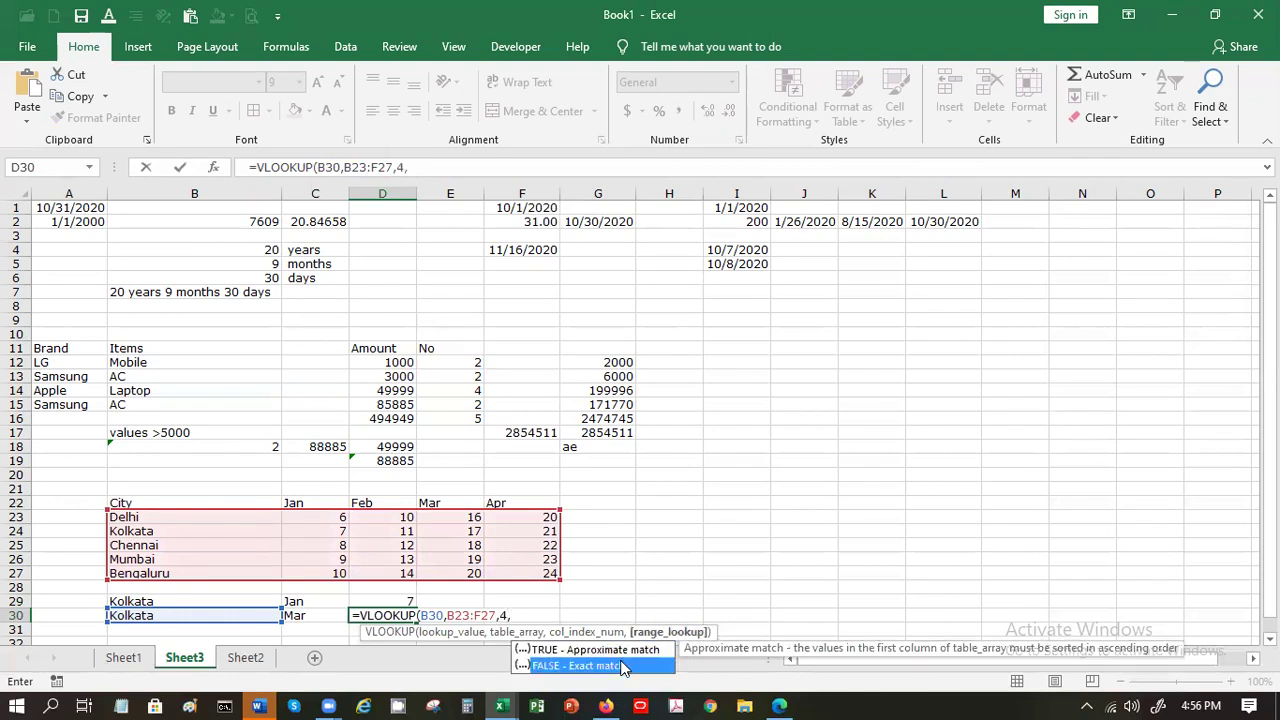
double_click(622, 666)
key(Return)
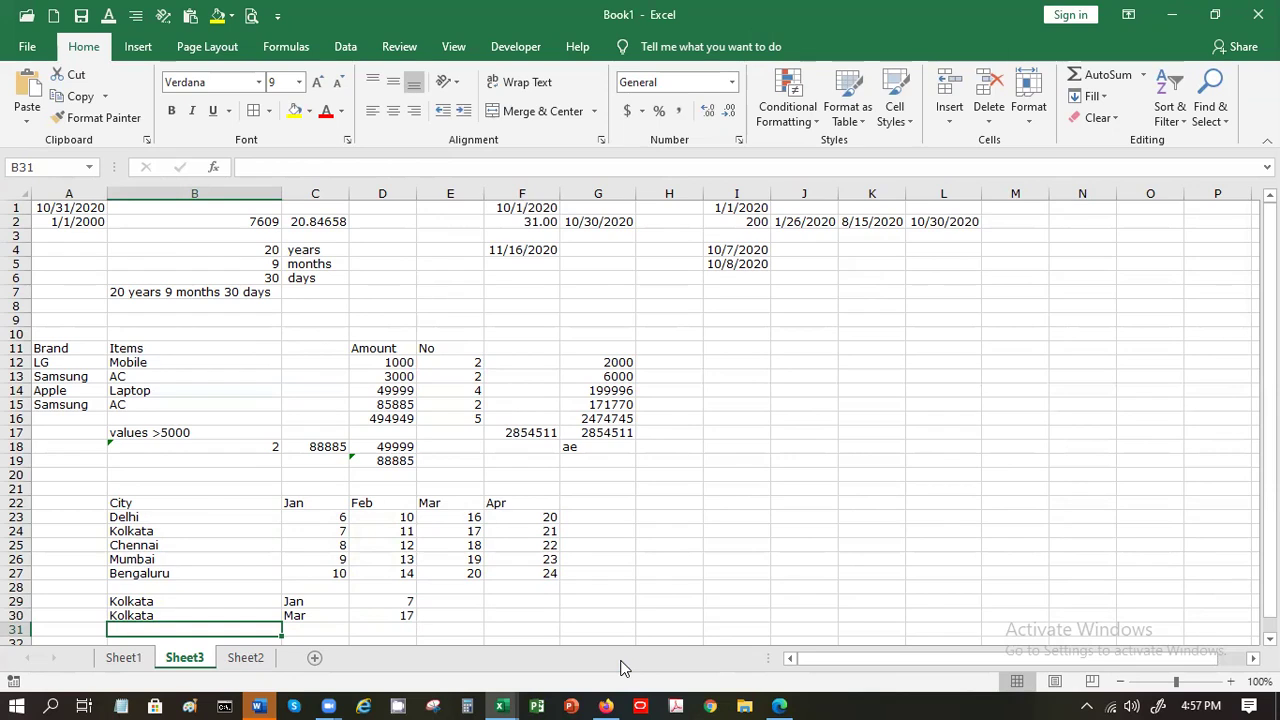
Step: Add a third set of lookup criteria, with Mumbai in B31 and Apr in C31
text(Mumn)
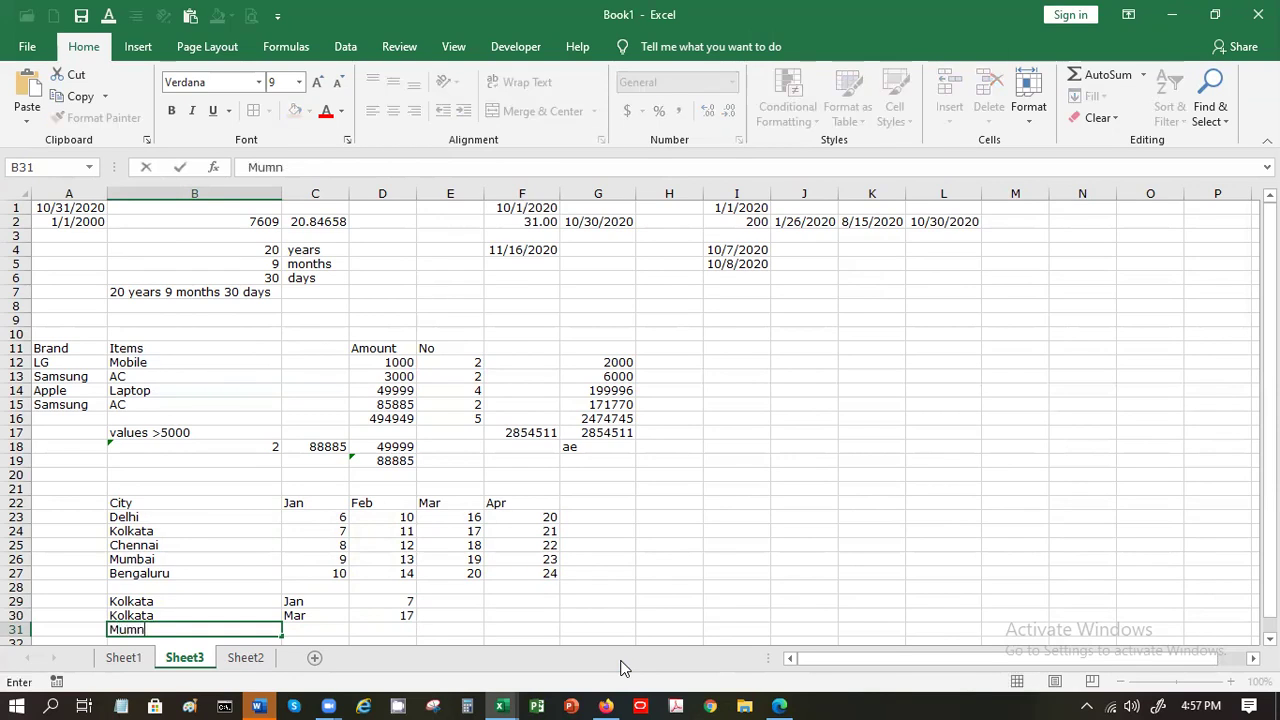
key(BackSpace)
text(bai)
key(Tab)
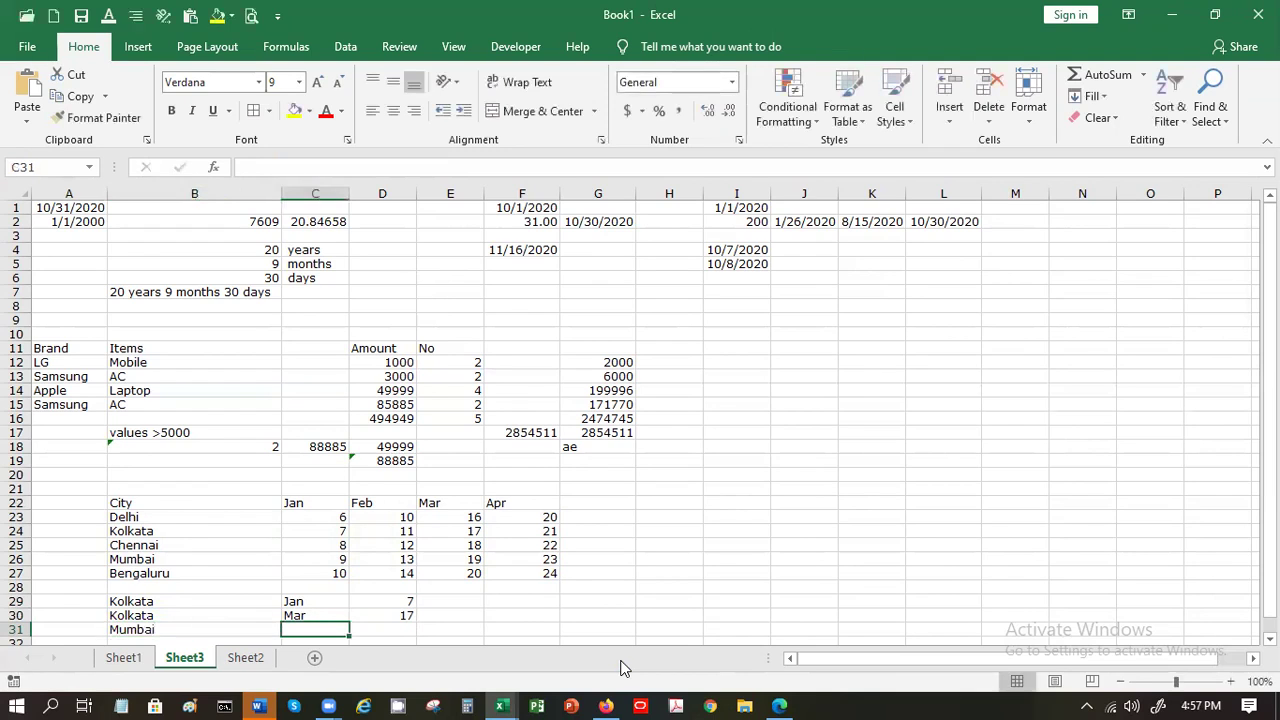
text(Apr)
key(Tab)
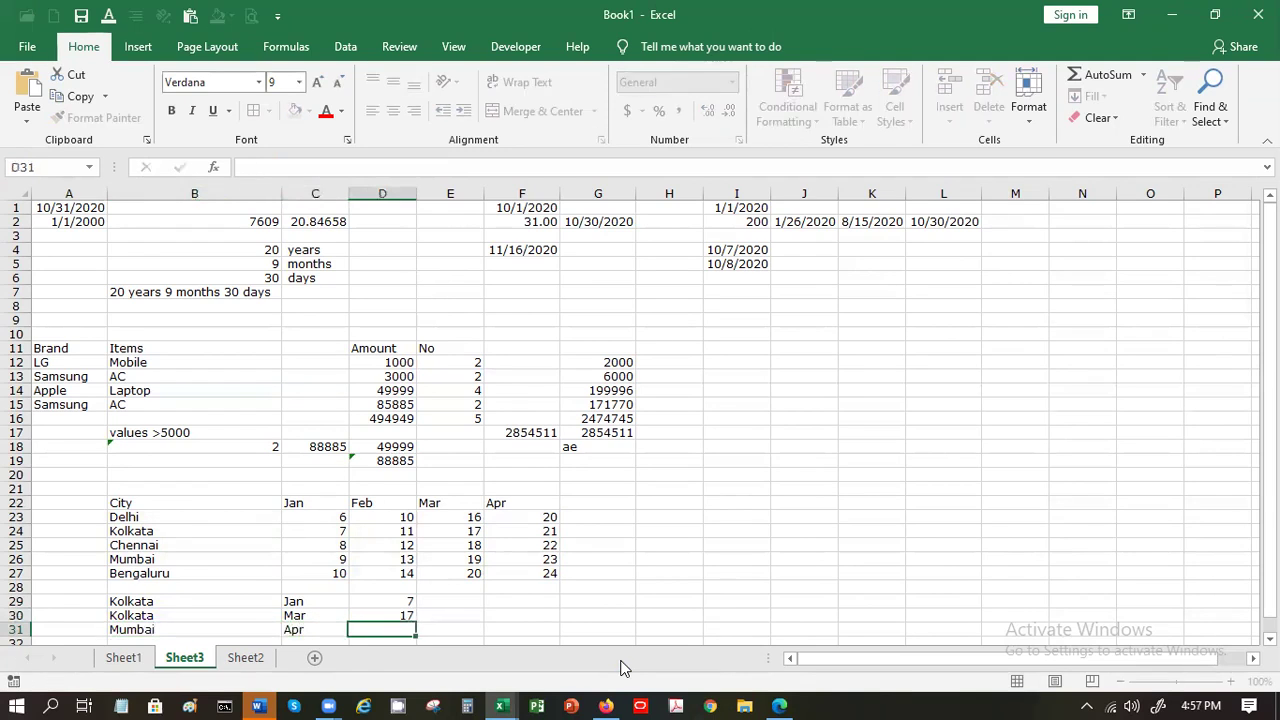
Step: Look up Mumbai's April value in D31 with VLOOKUP, using B31, table B23:F27 and column 5
text(=v)
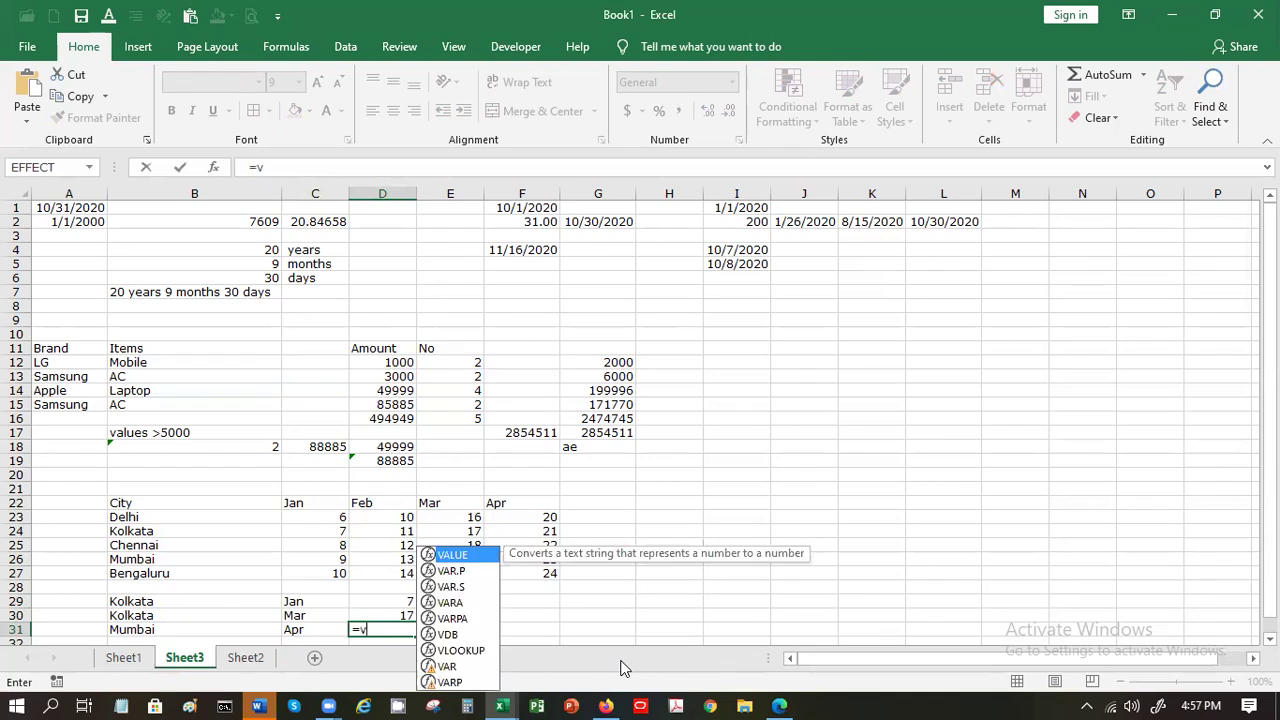
text(l)
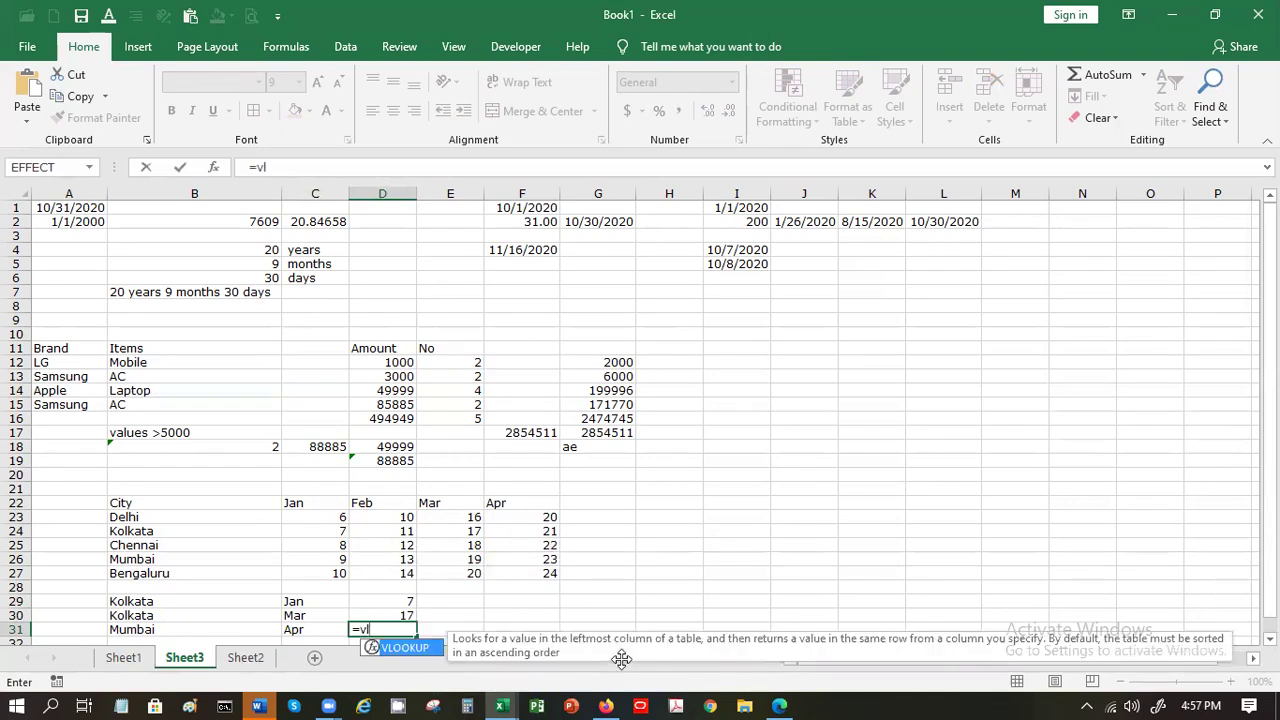
double_click(390, 647)
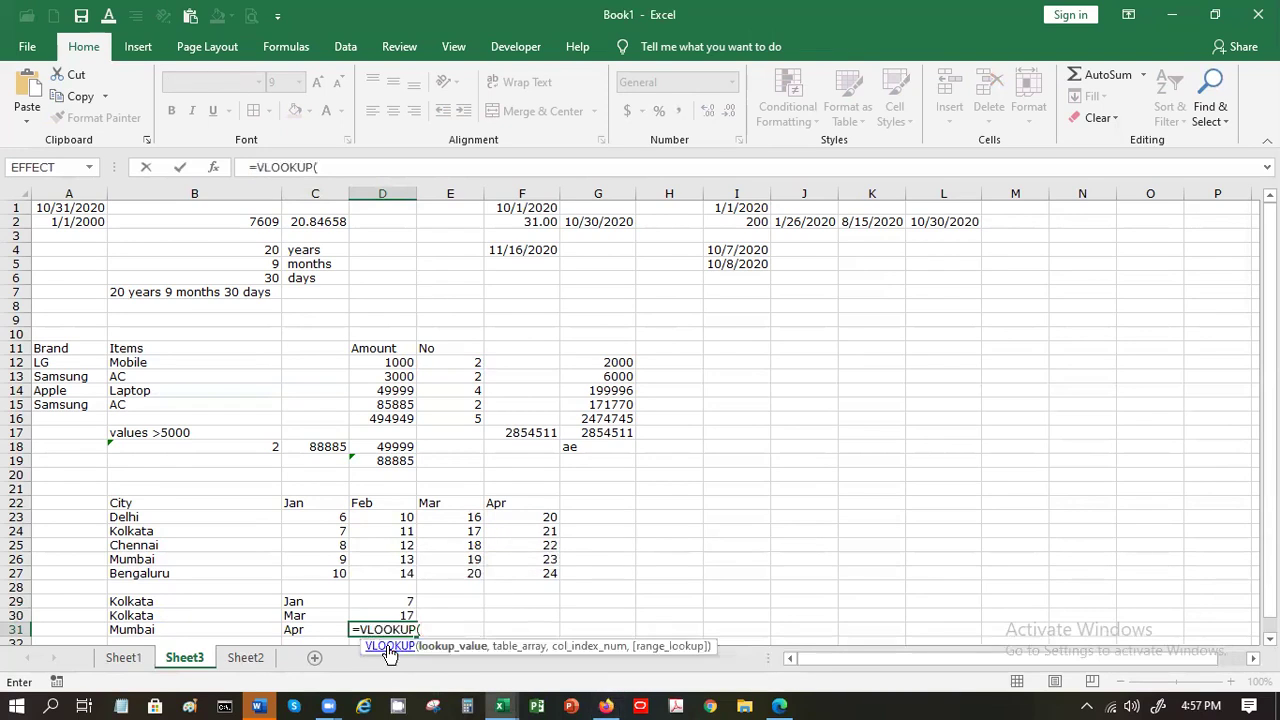
click(203, 628)
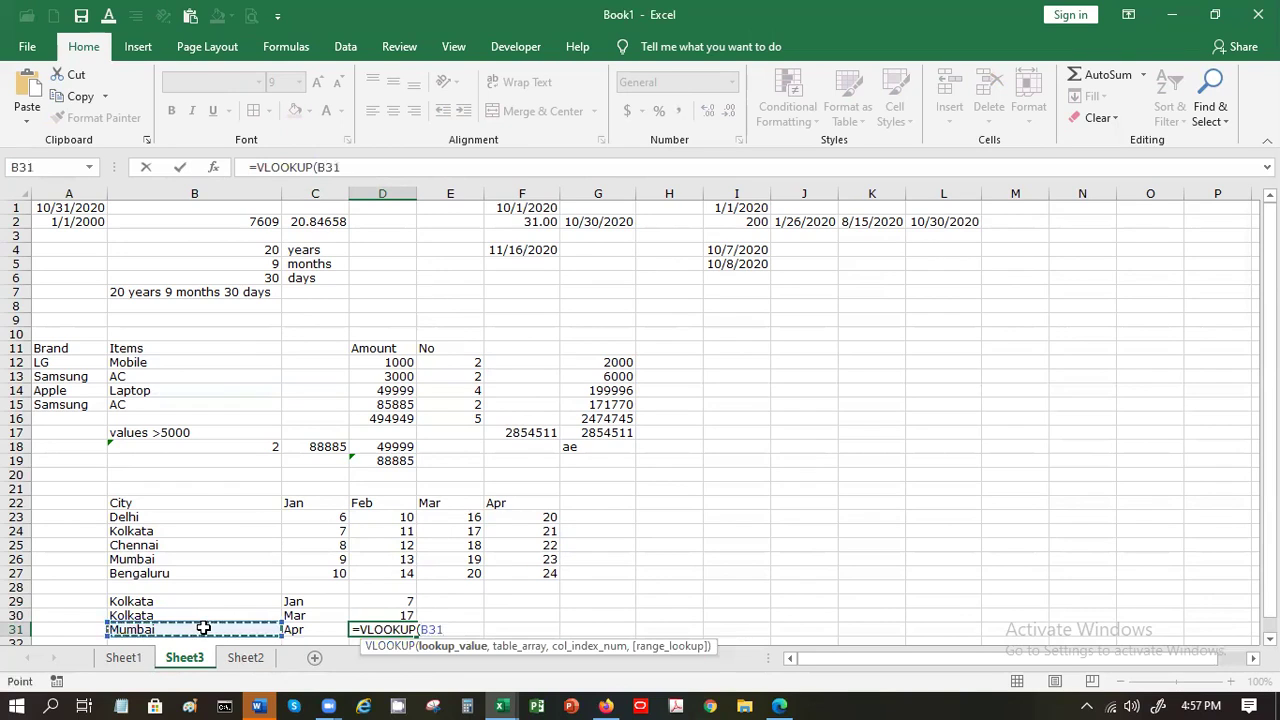
text(,)
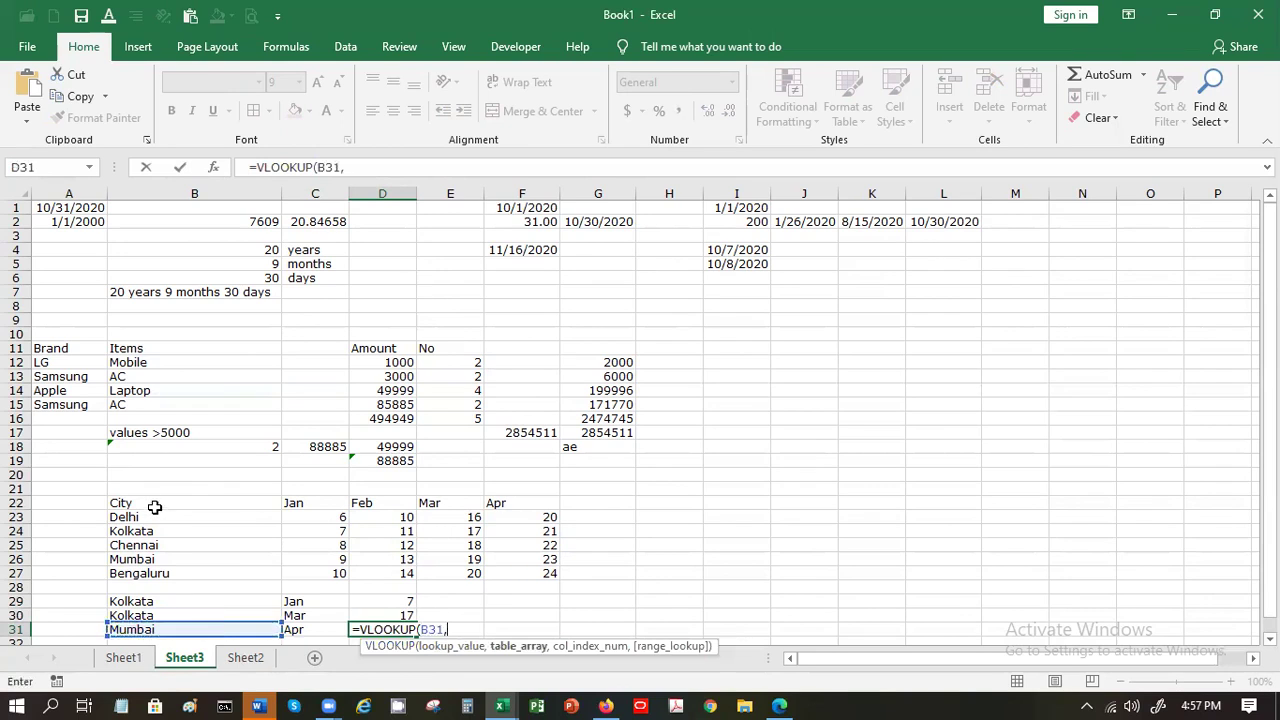
drag(155, 510, 534, 572)
text(,)
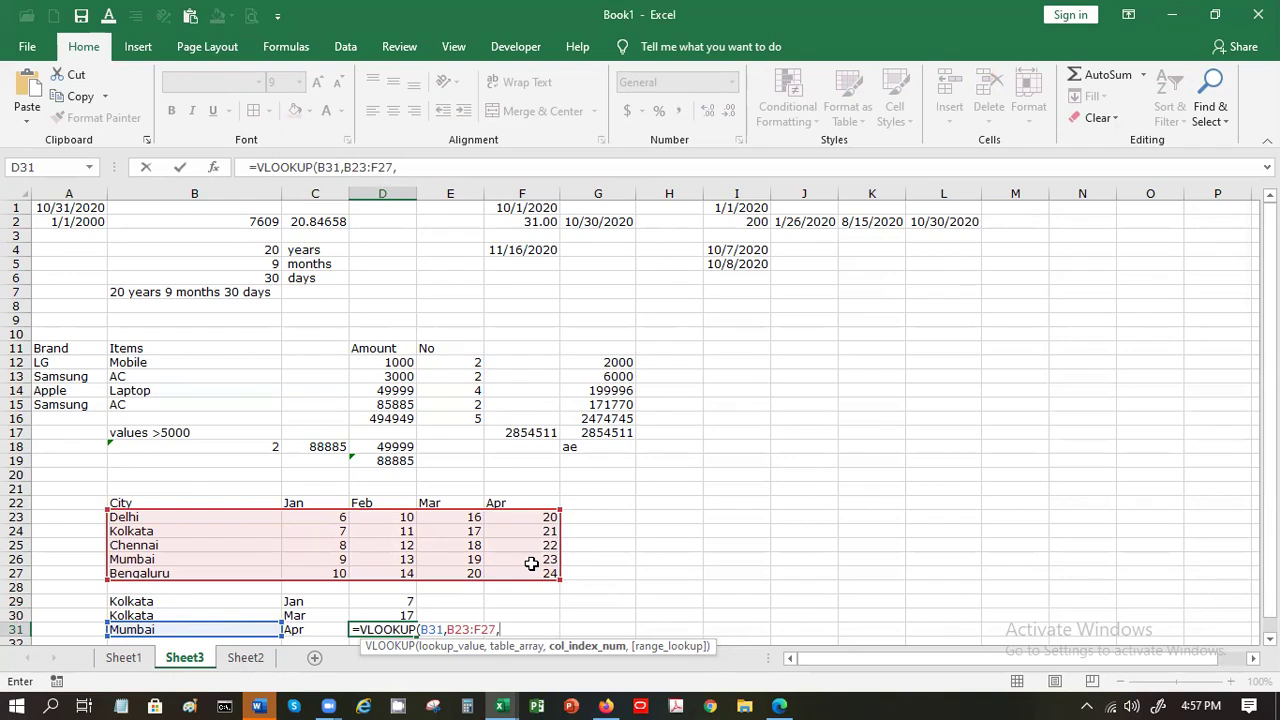
text(5)
key(Return)
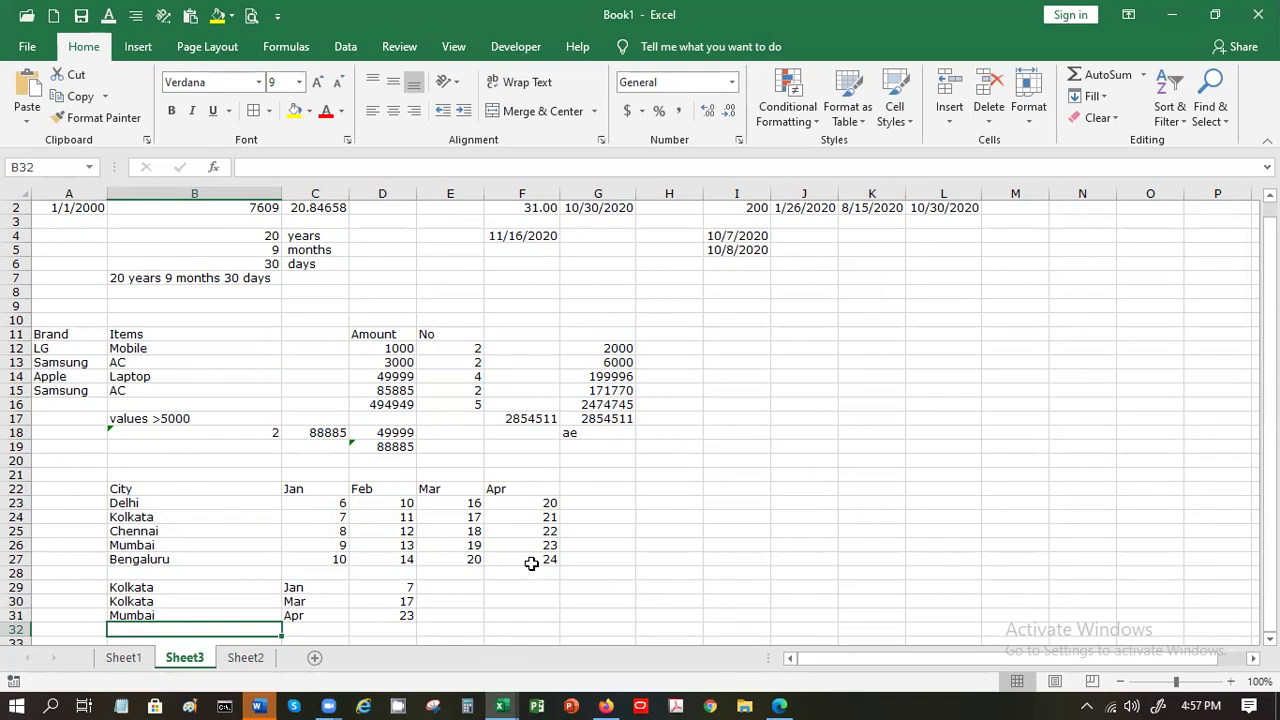
Step: Change the spelling of Kolkata in the city table's B24 to Kolkatta
click(513, 490)
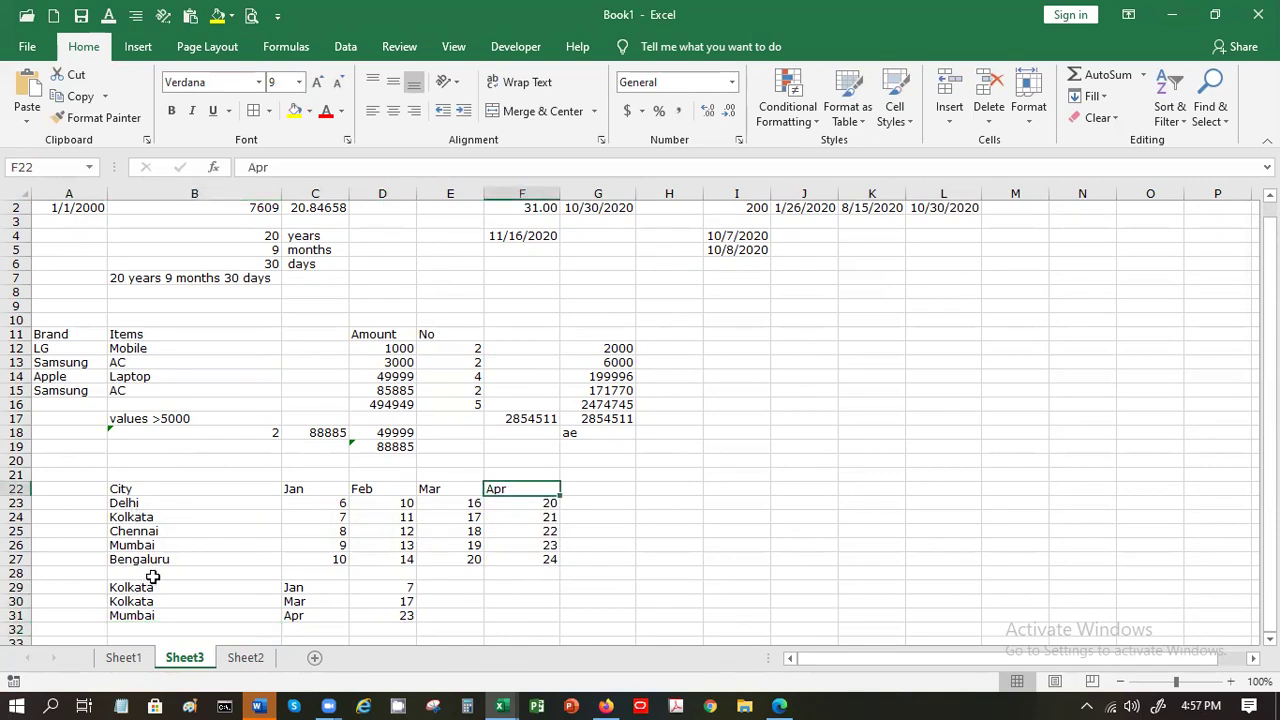
click(152, 536)
click(152, 519)
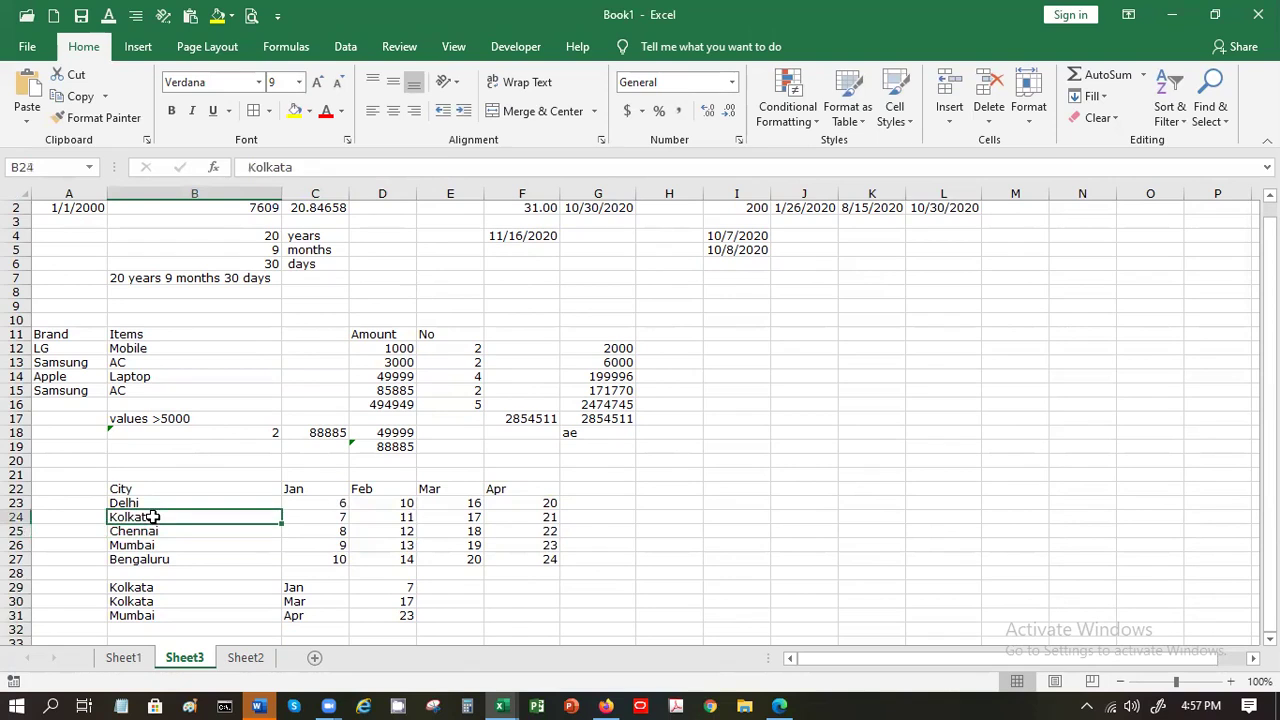
click(288, 170)
text(t)
key(Return)
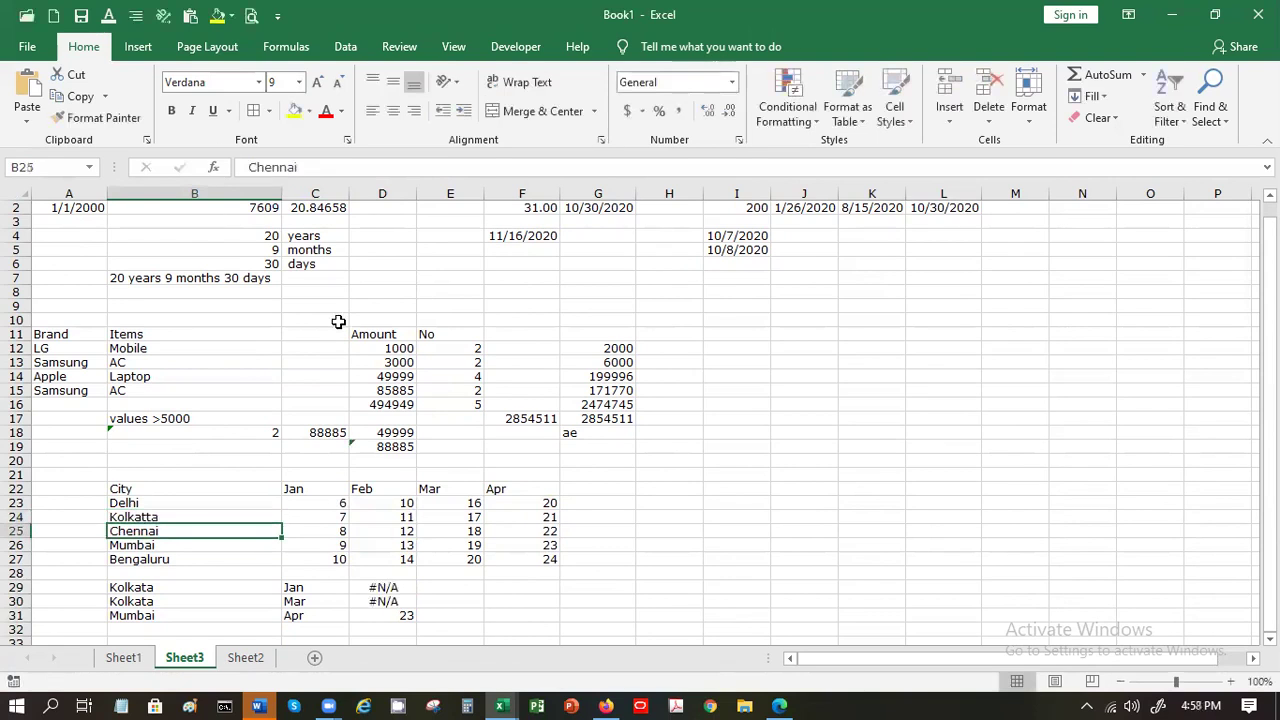
Step: Switch D29's VLOOKUP to an approximate match by replacing its last argument with TRUE
click(387, 585)
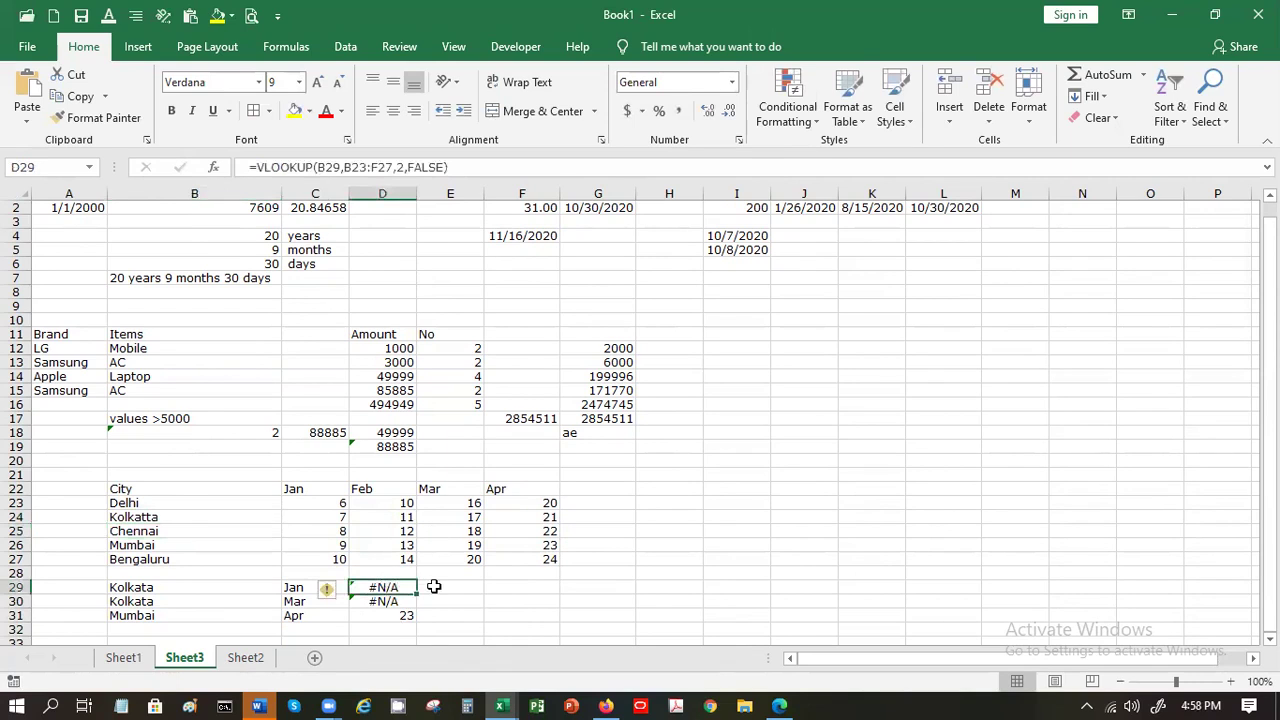
click(443, 167)
key(BackSpace)
key(BackSpace)
key(BackSpace)
key(BackSpace)
key(BackSpace)
text(TRUE)
key(BackSpace)
key(BackSpace)
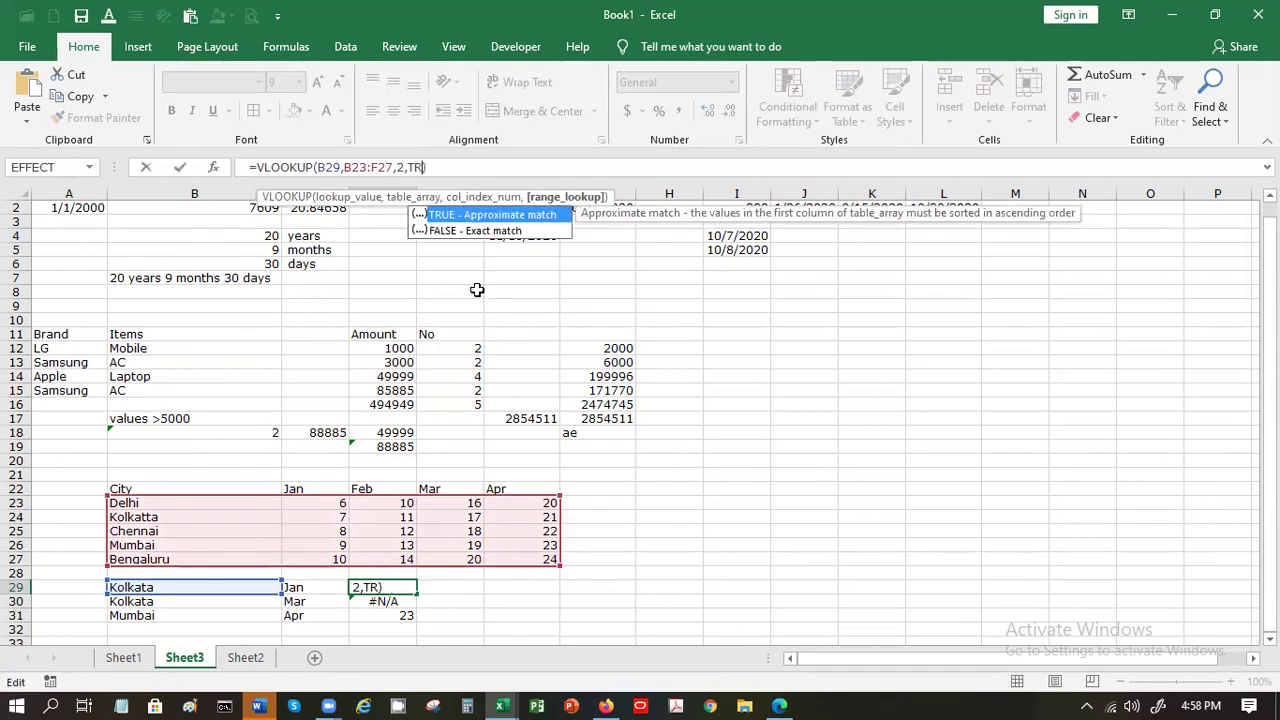
text(UE)
key(Return)
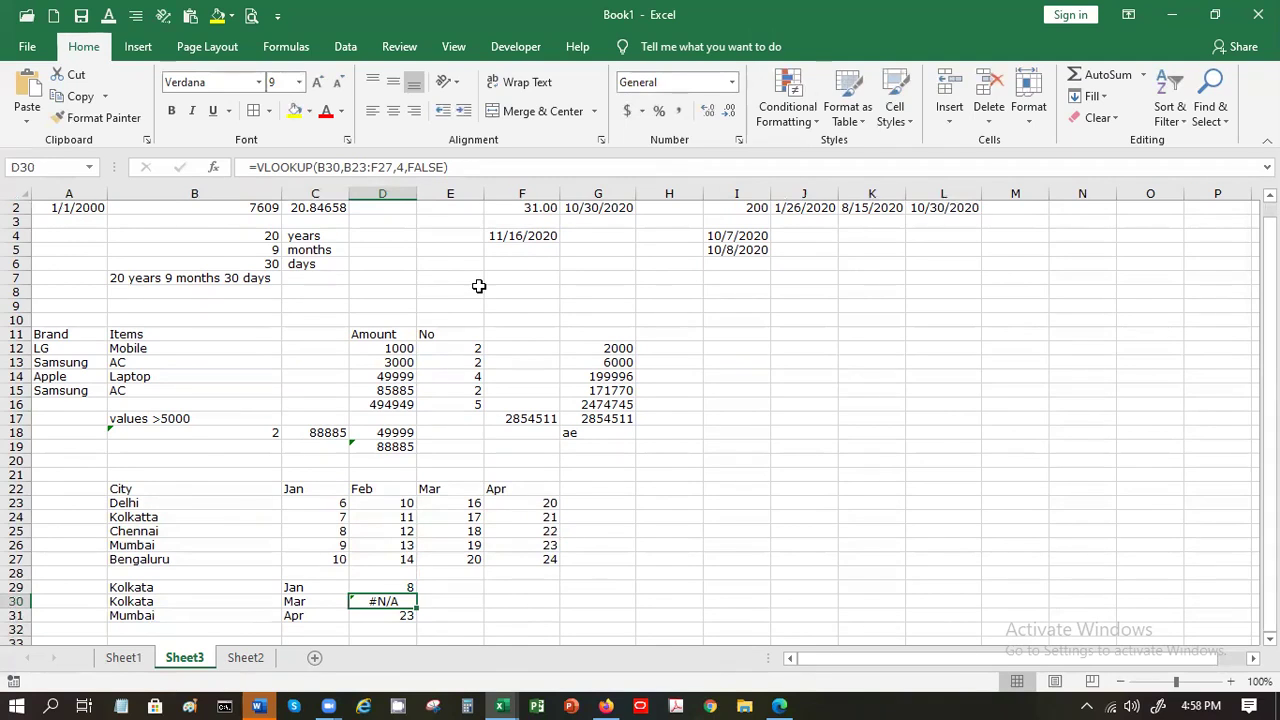
Step: Sort the city table in B23:F27 by city name in ascending order
click(155, 505)
drag(155, 505, 527, 559)
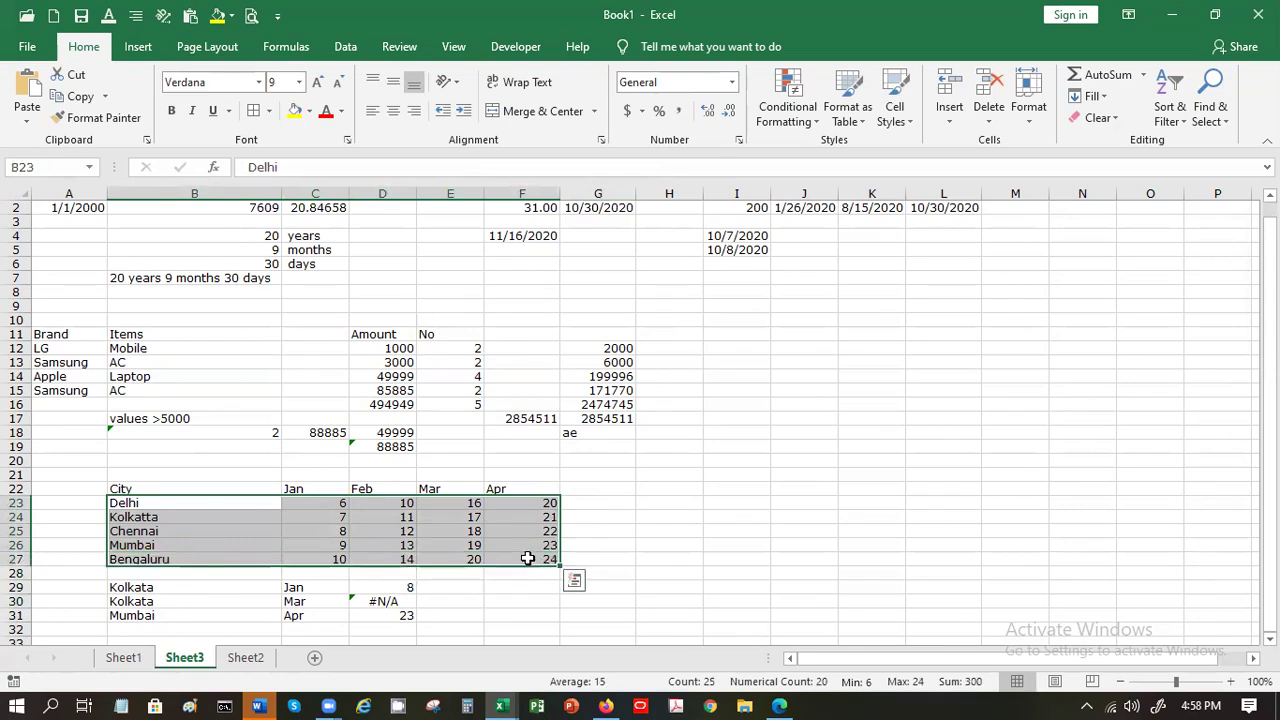
click(164, 504)
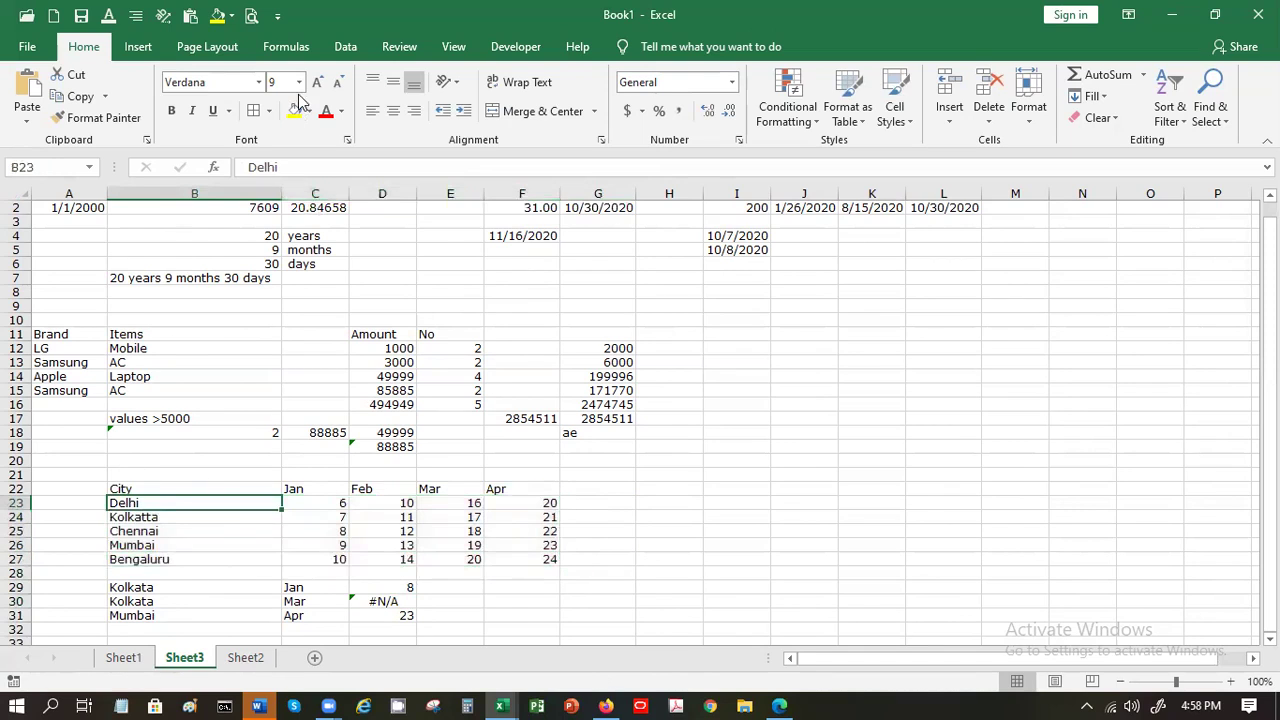
click(344, 46)
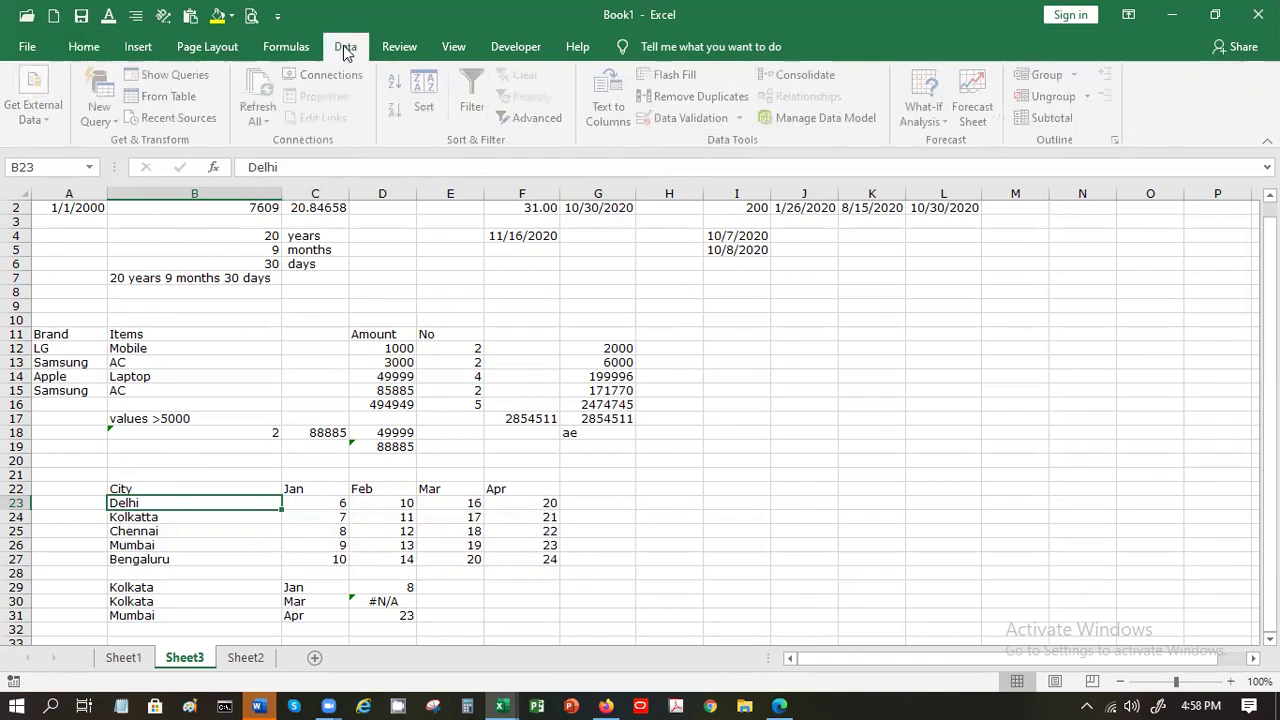
click(398, 82)
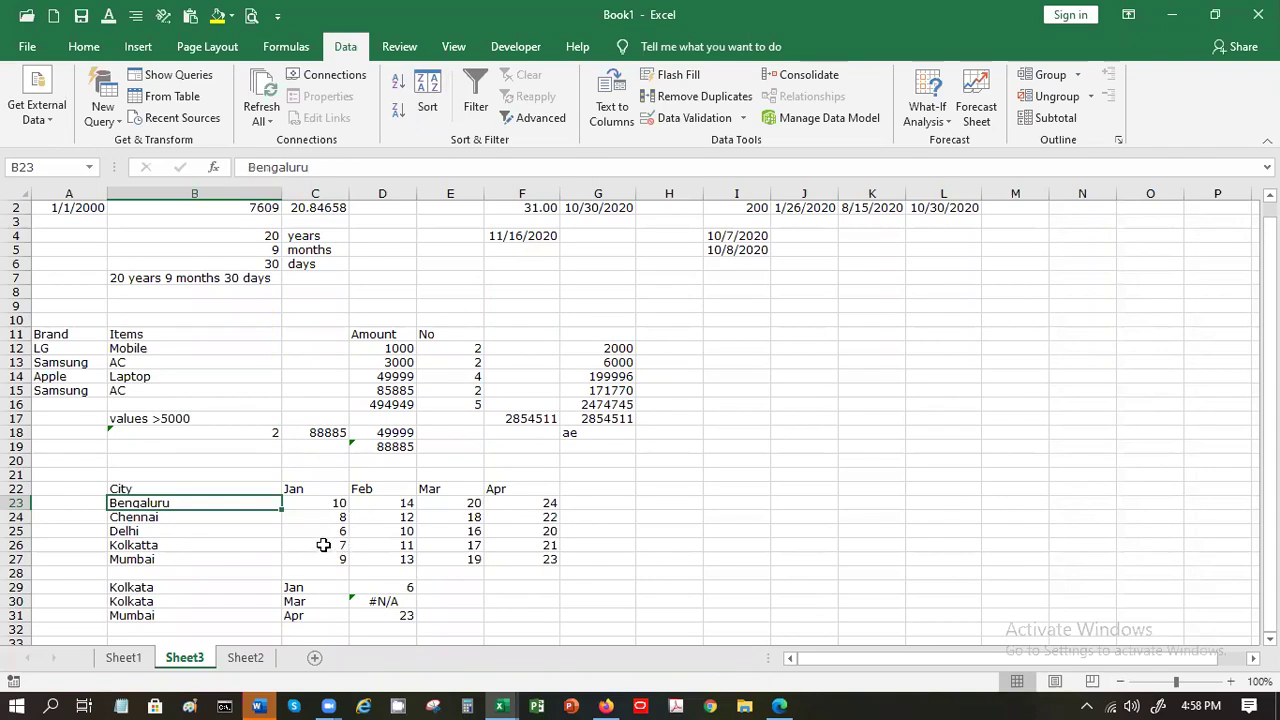
Step: Check D29's lookup against the sorted table, and undo the sort, the TRUE match argument and the B24 spelling change
click(323, 545)
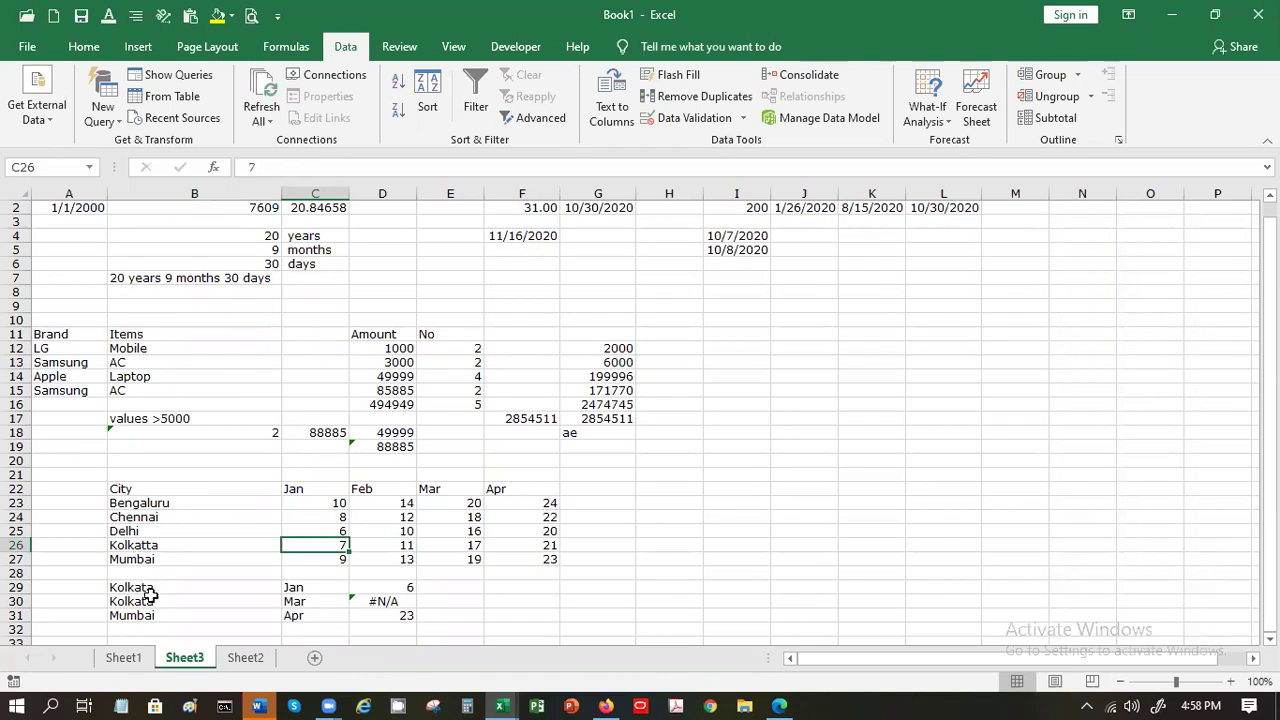
click(145, 530)
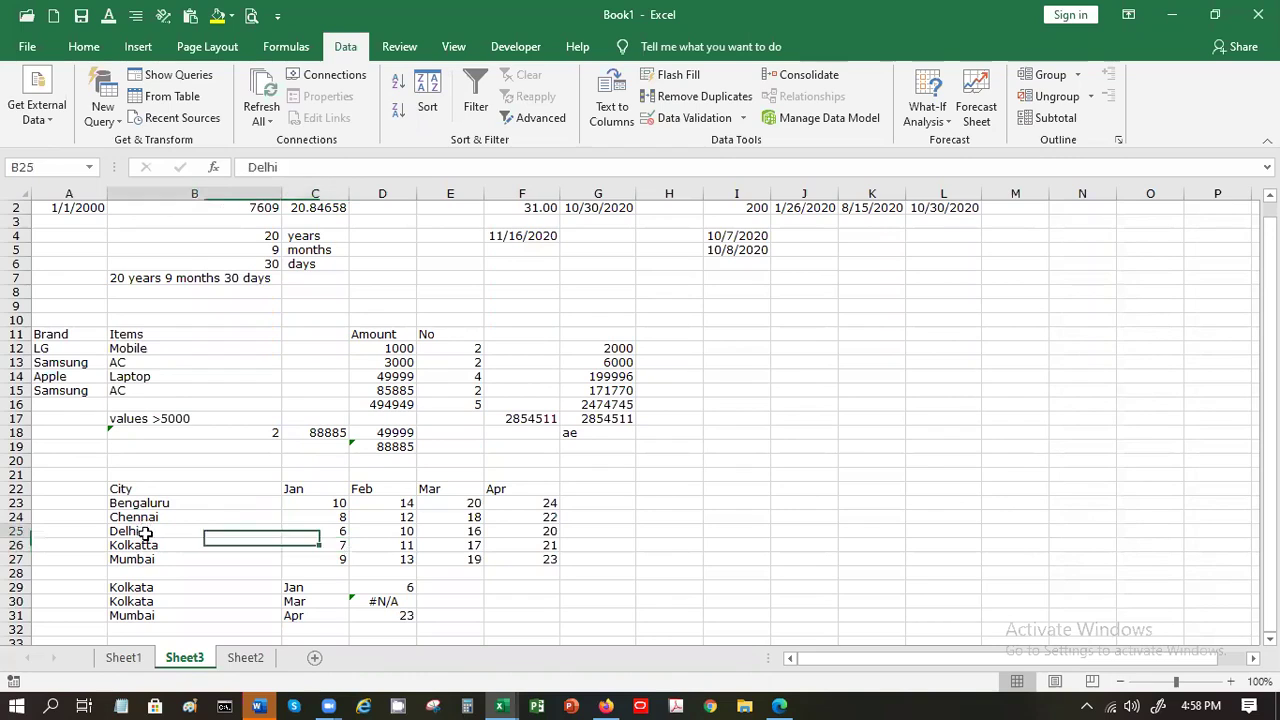
click(379, 590)
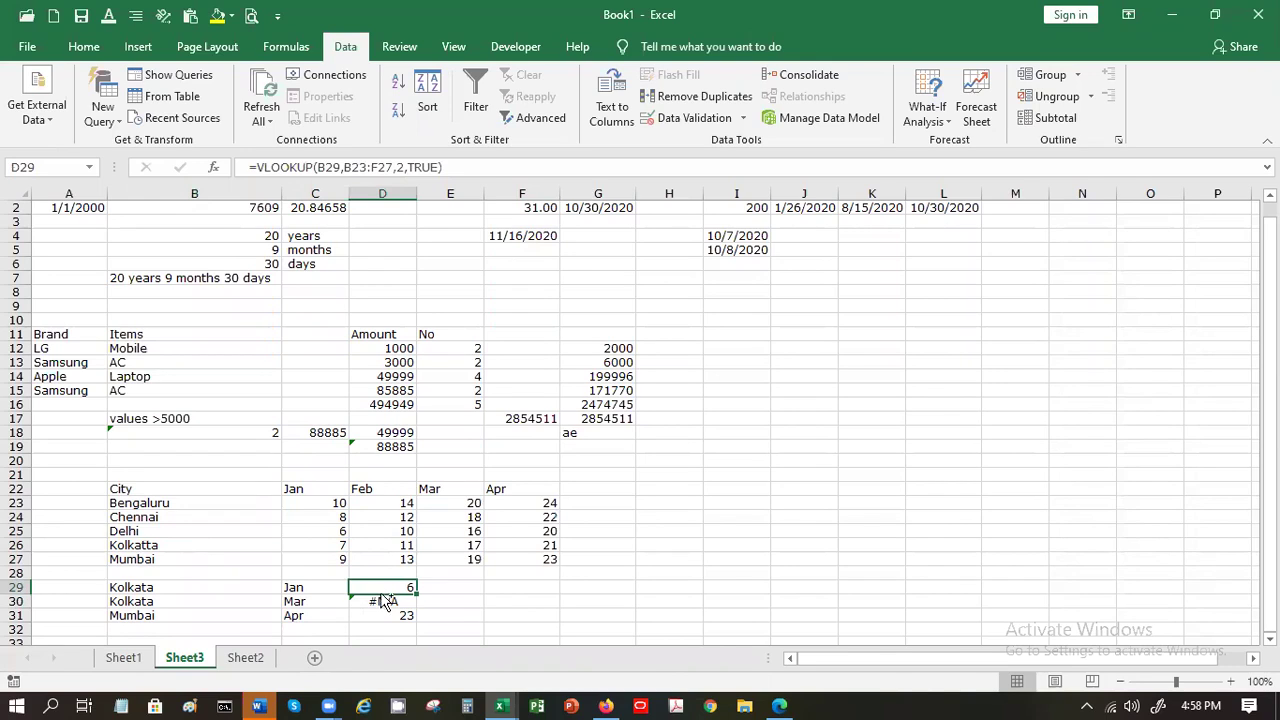
key(ctrl+z)
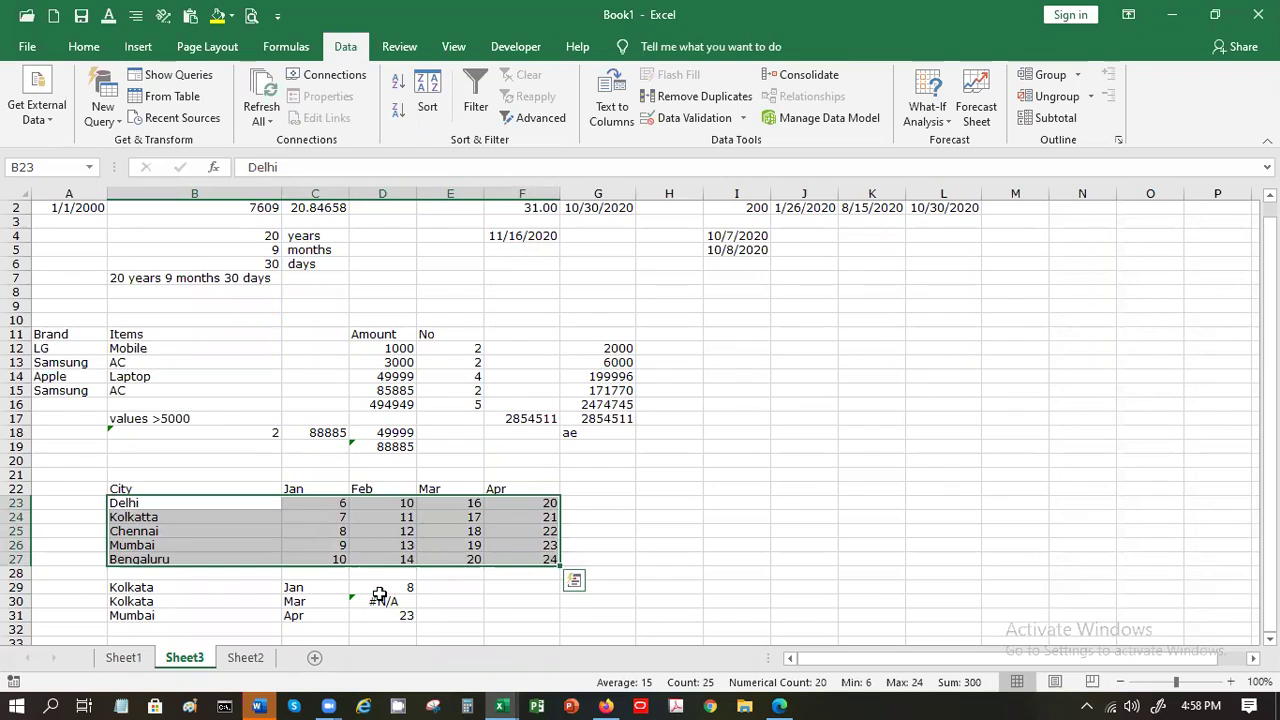
key(ctrl+z)
key(ctrl+z)
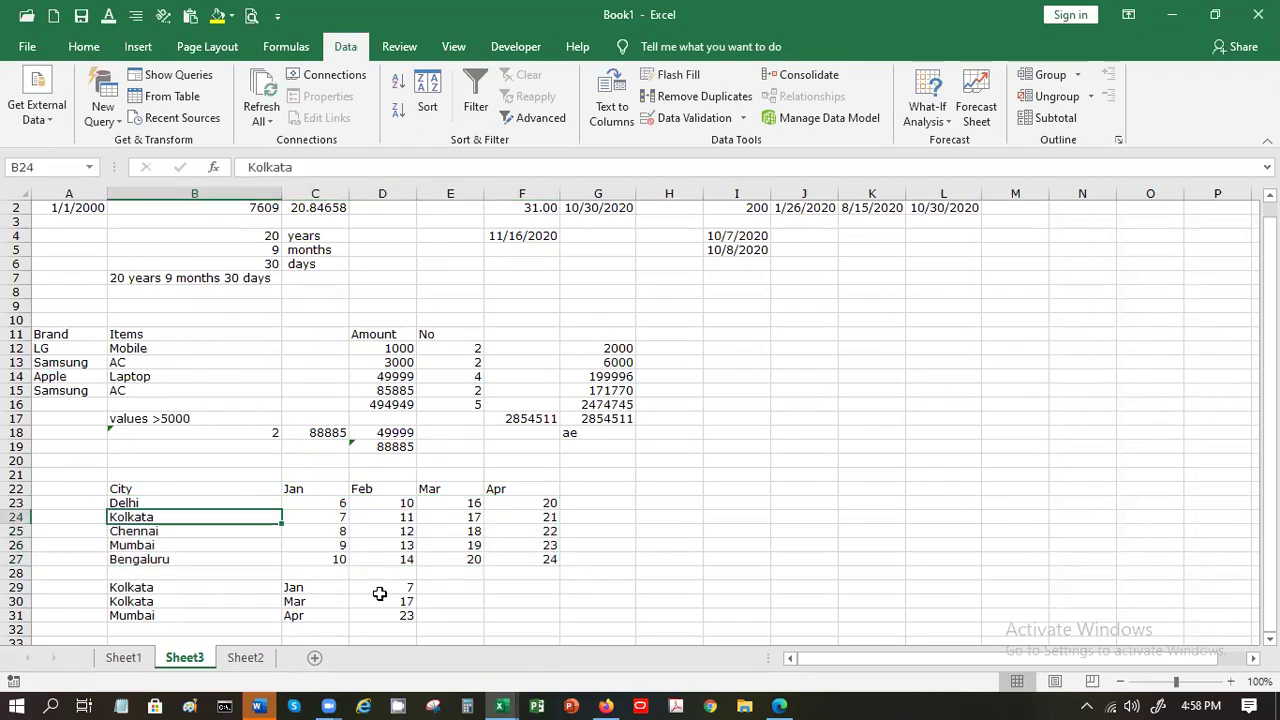
Step: Add a fourth set of lookup criteria, with Bengaluru in B32 and Feb in C32
click(897, 555)
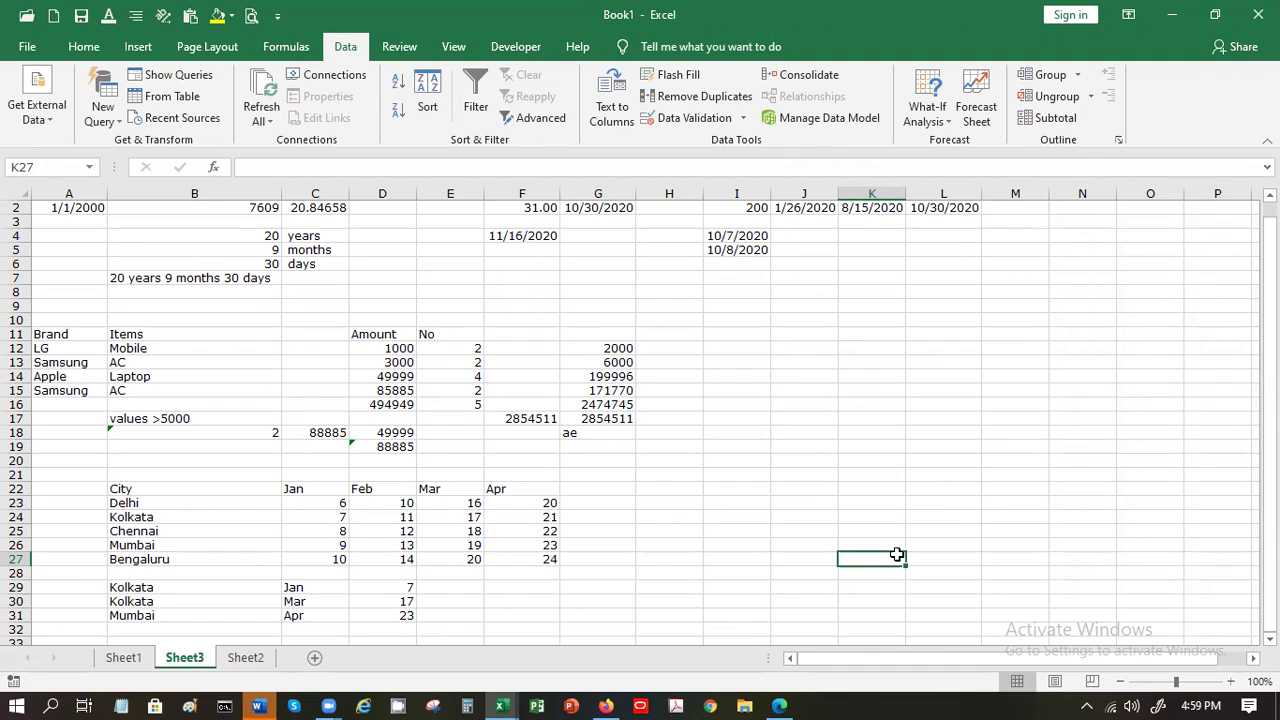
key(Down)
key(Down)
key(Down)
key(Down)
key(Down)
key(Down)
key(Down)
key(Down)
key(Down)
key(Down)
key(Down)
key(Down)
key(Down)
key(Down)
key(Down)
key(Down)
key(Down)
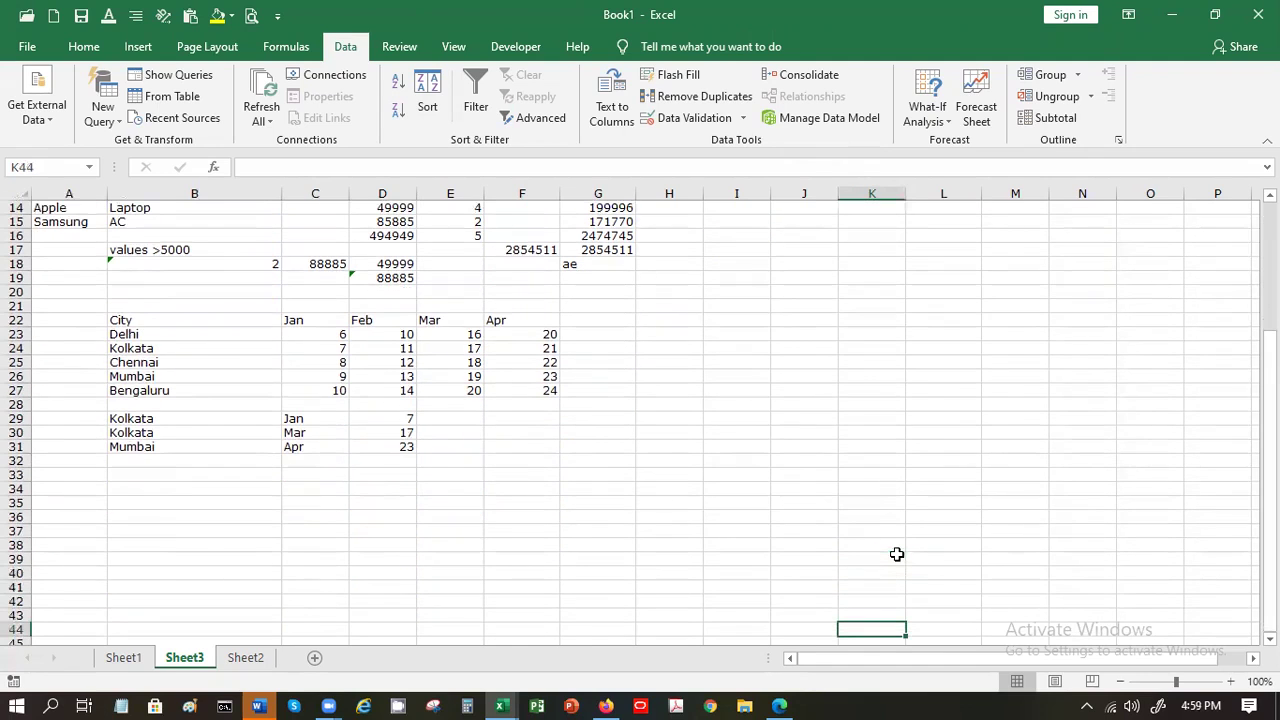
click(132, 463)
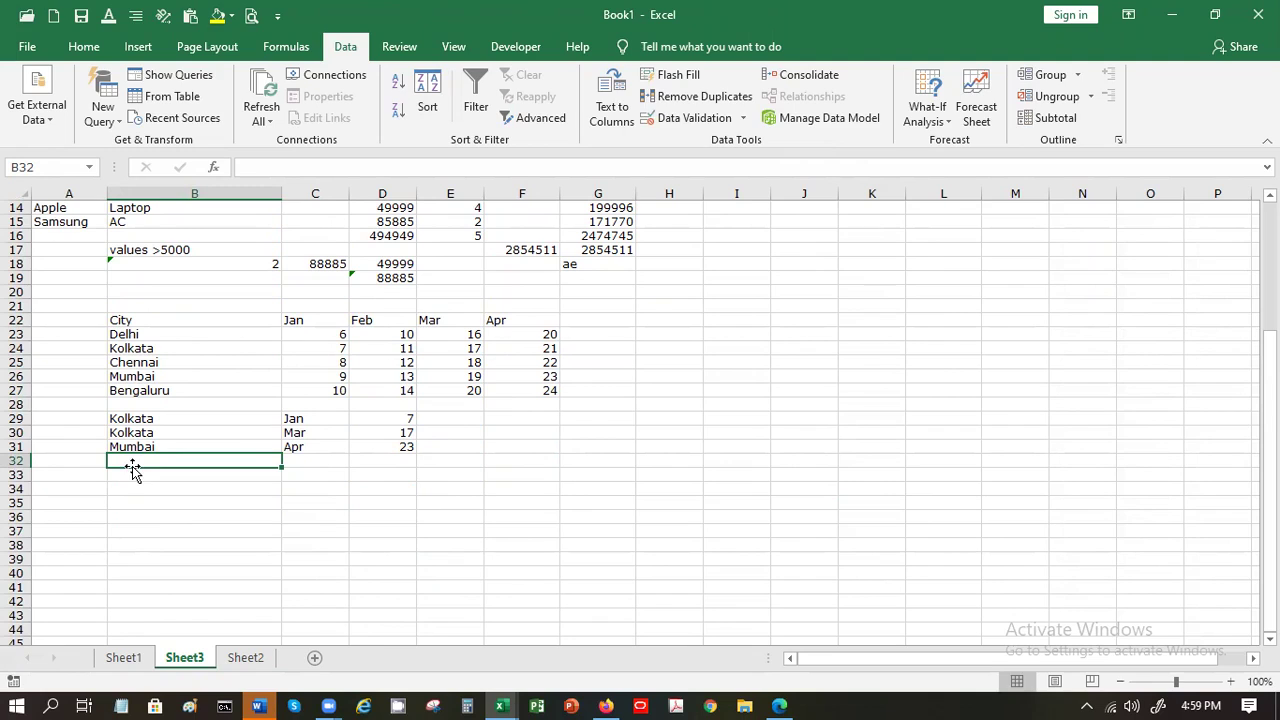
text(Bengaluru)
key(Tab)
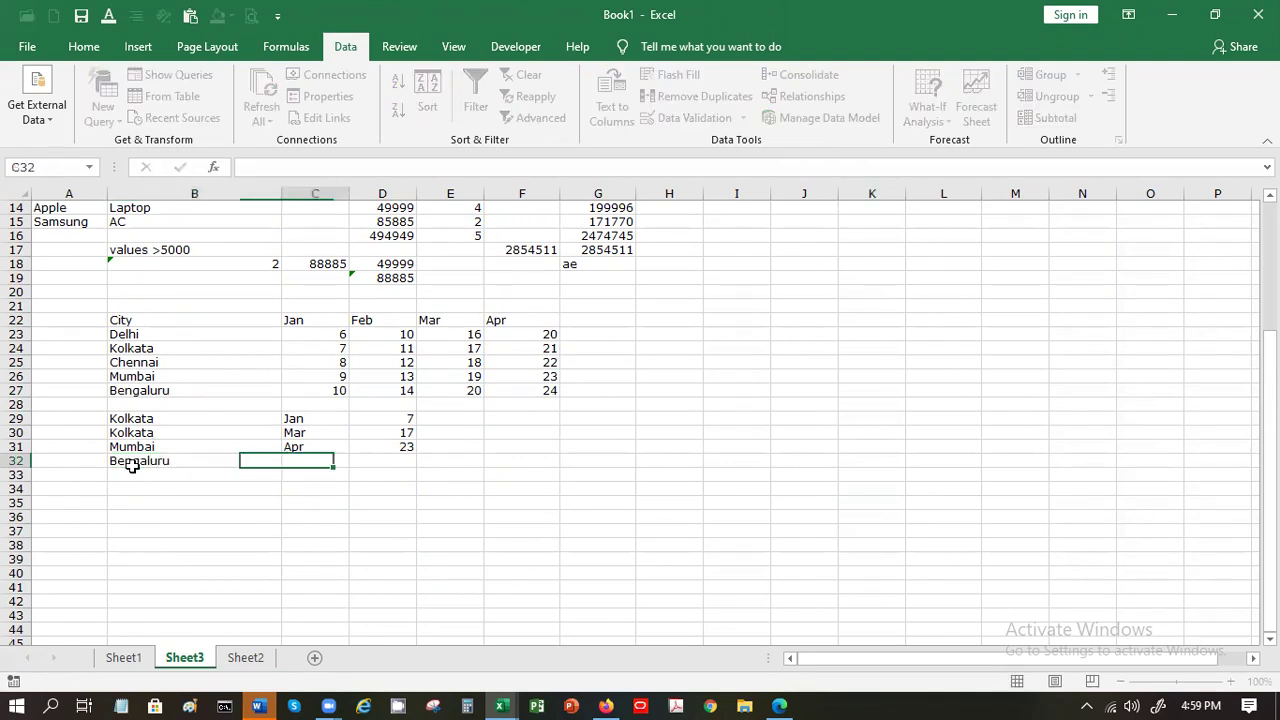
text(Feb)
key(Tab)
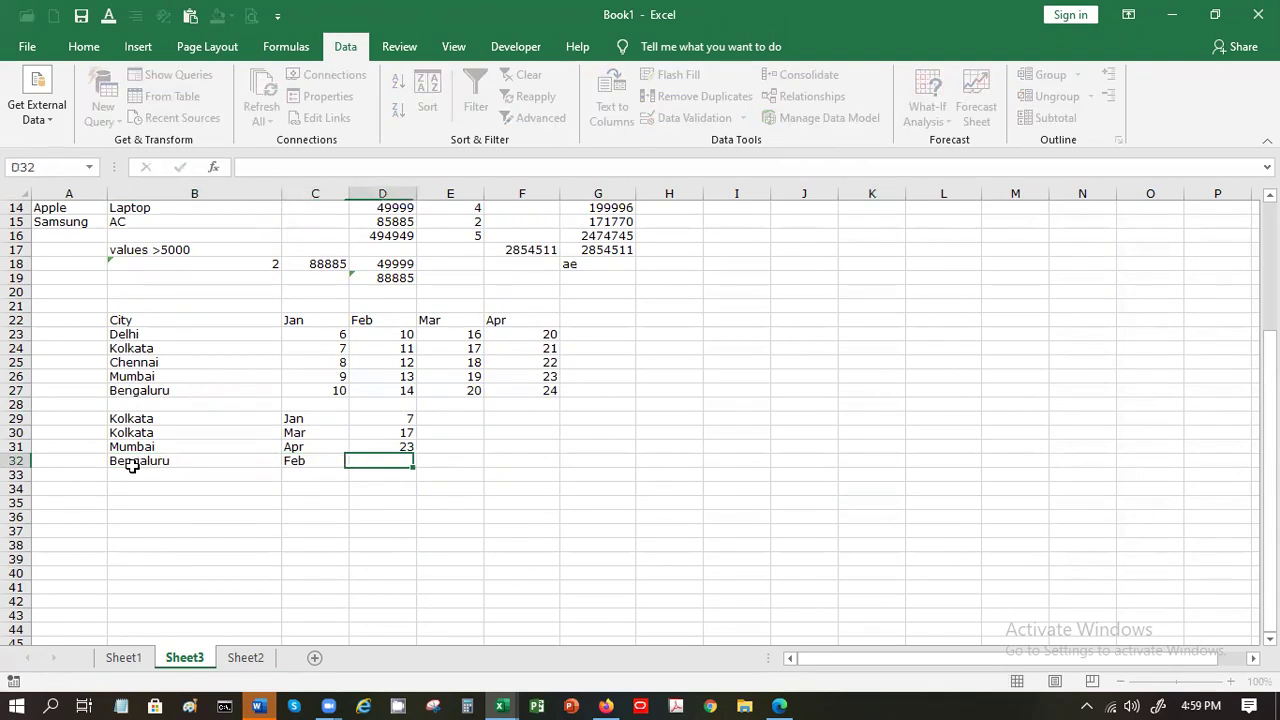
Step: Try a VLOOKUP in D32 for Bengaluru's February value, using B32, table B23:F27 and column 3, without a match type
text(=)
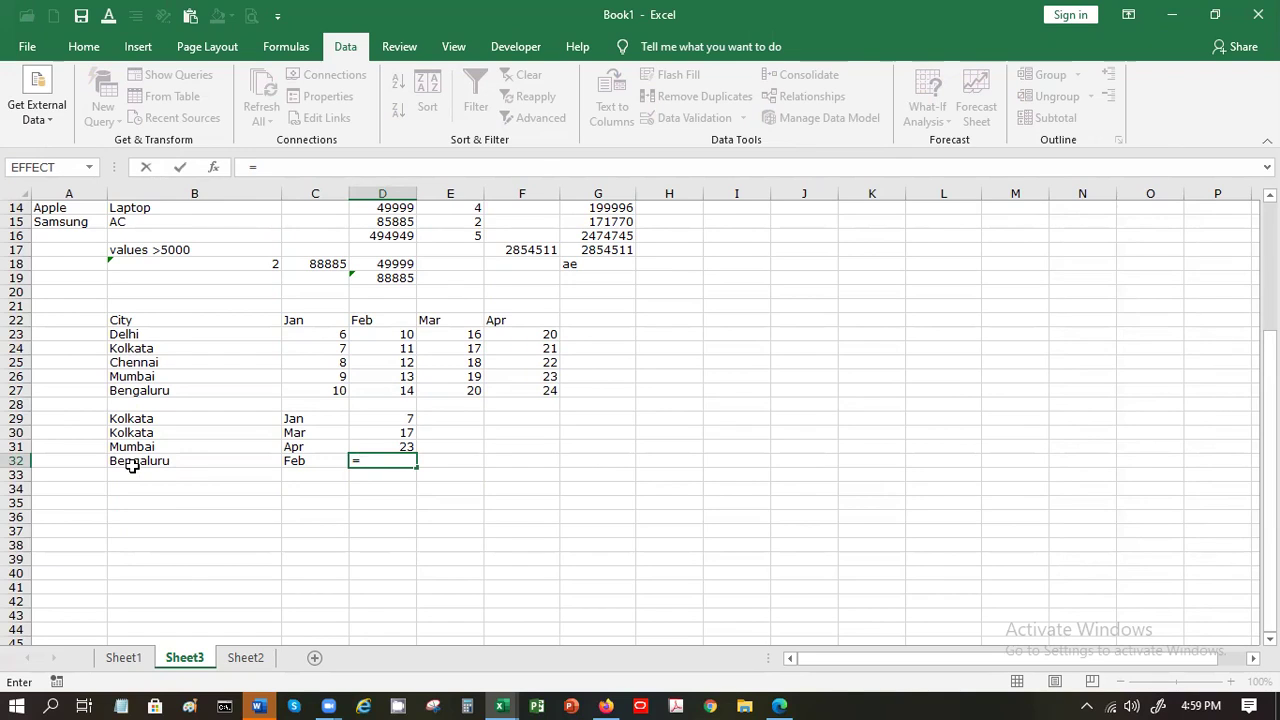
text(vlo)
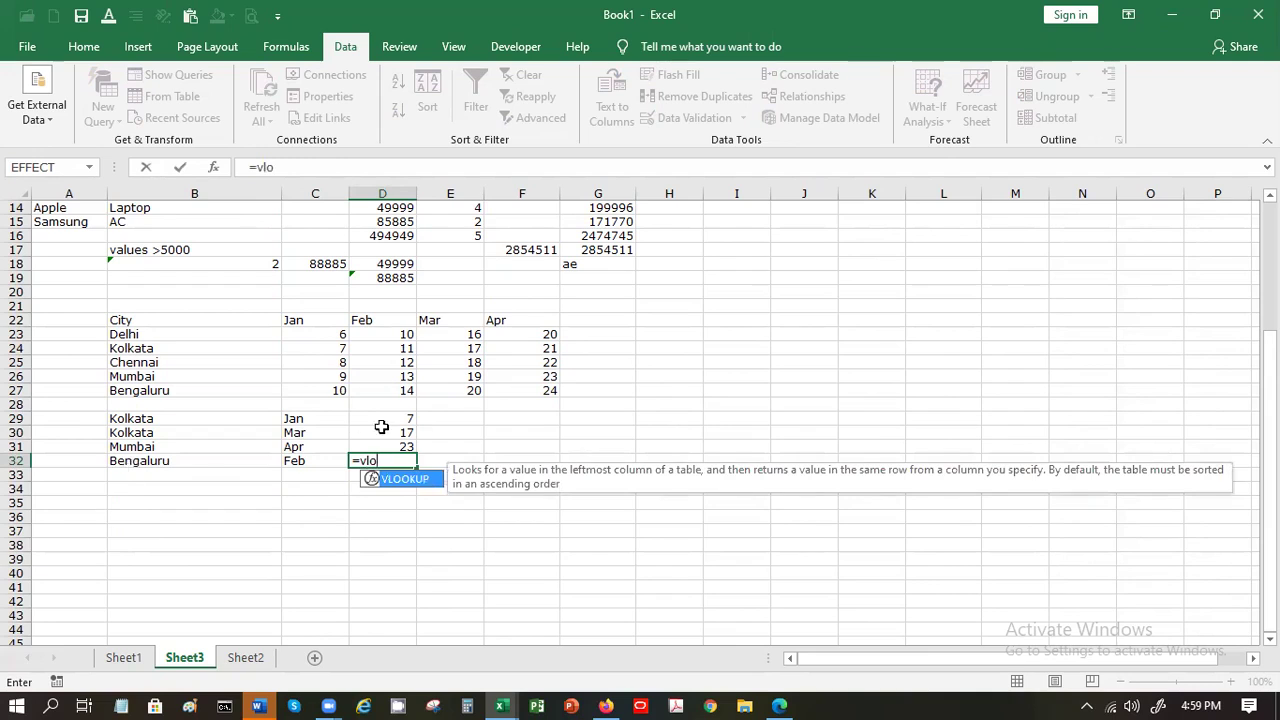
double_click(395, 480)
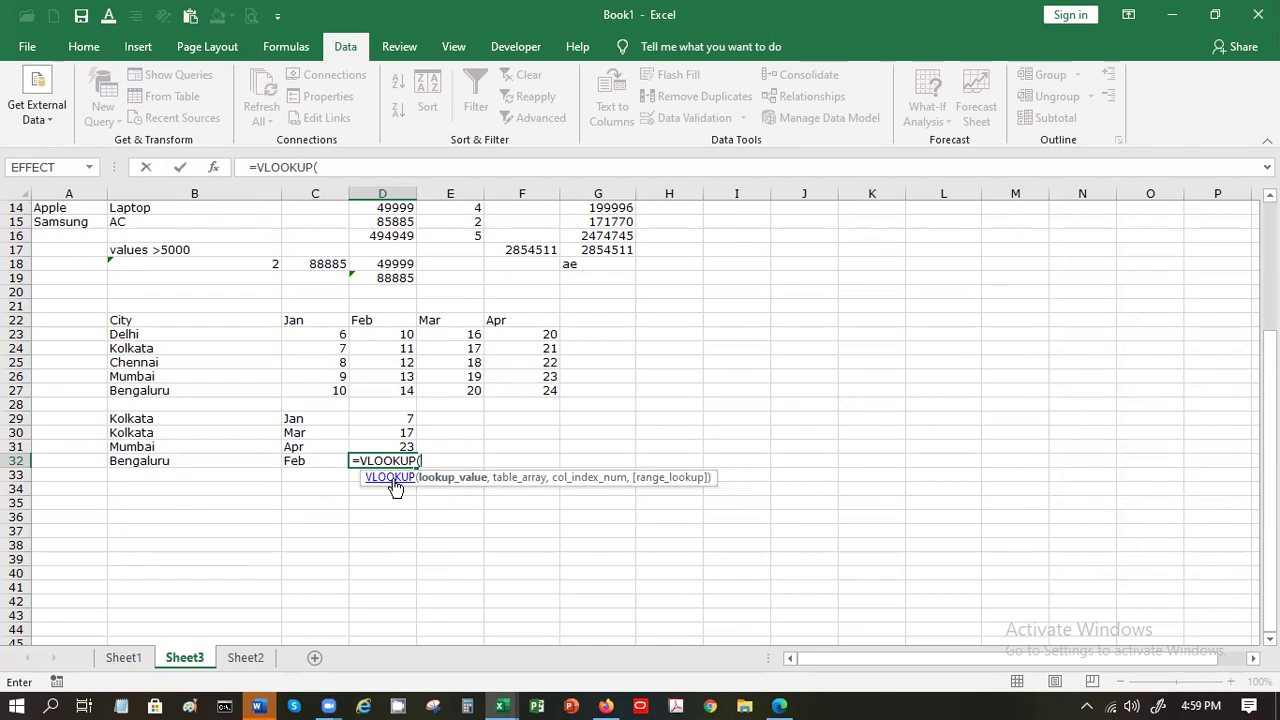
click(157, 461)
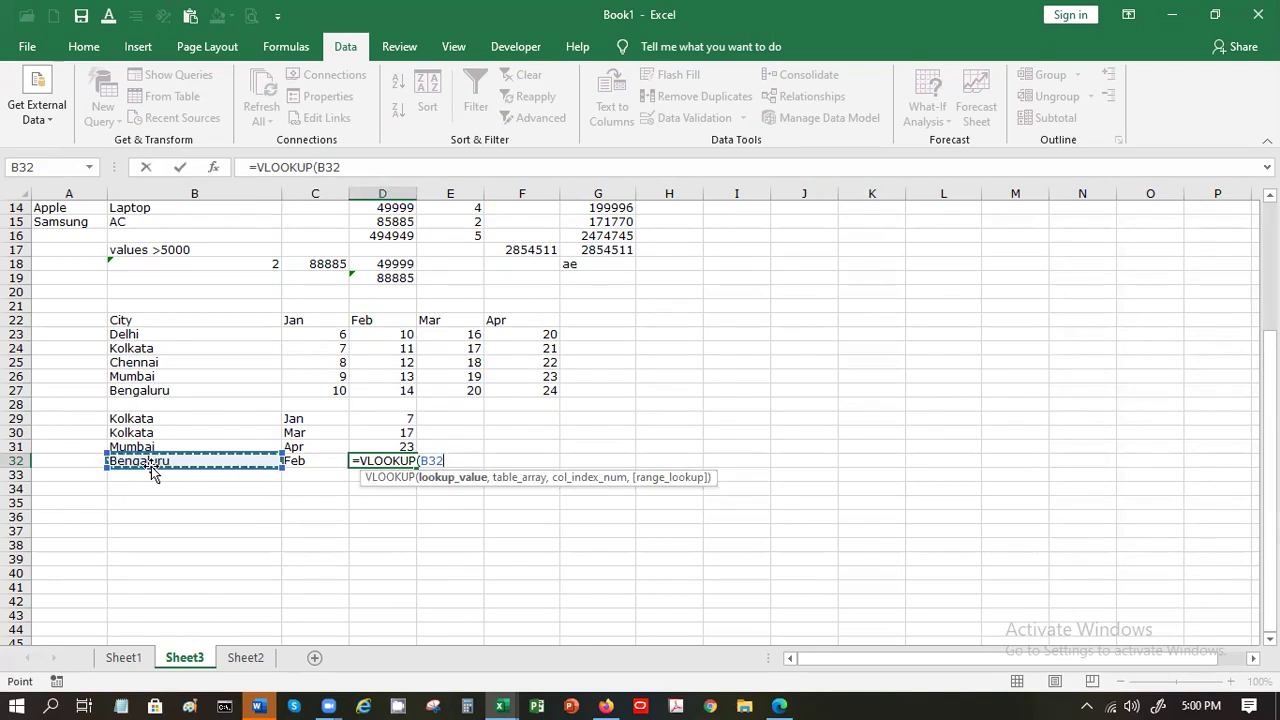
text(,)
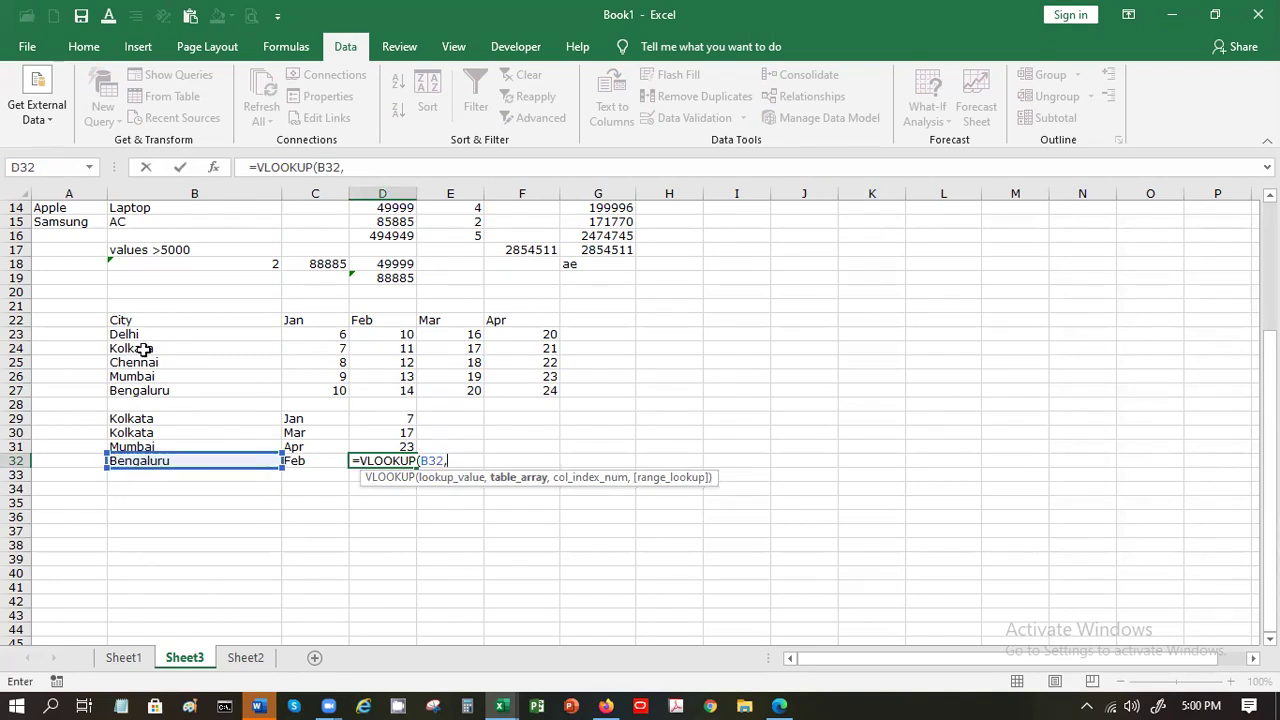
click(137, 334)
drag(137, 334, 547, 391)
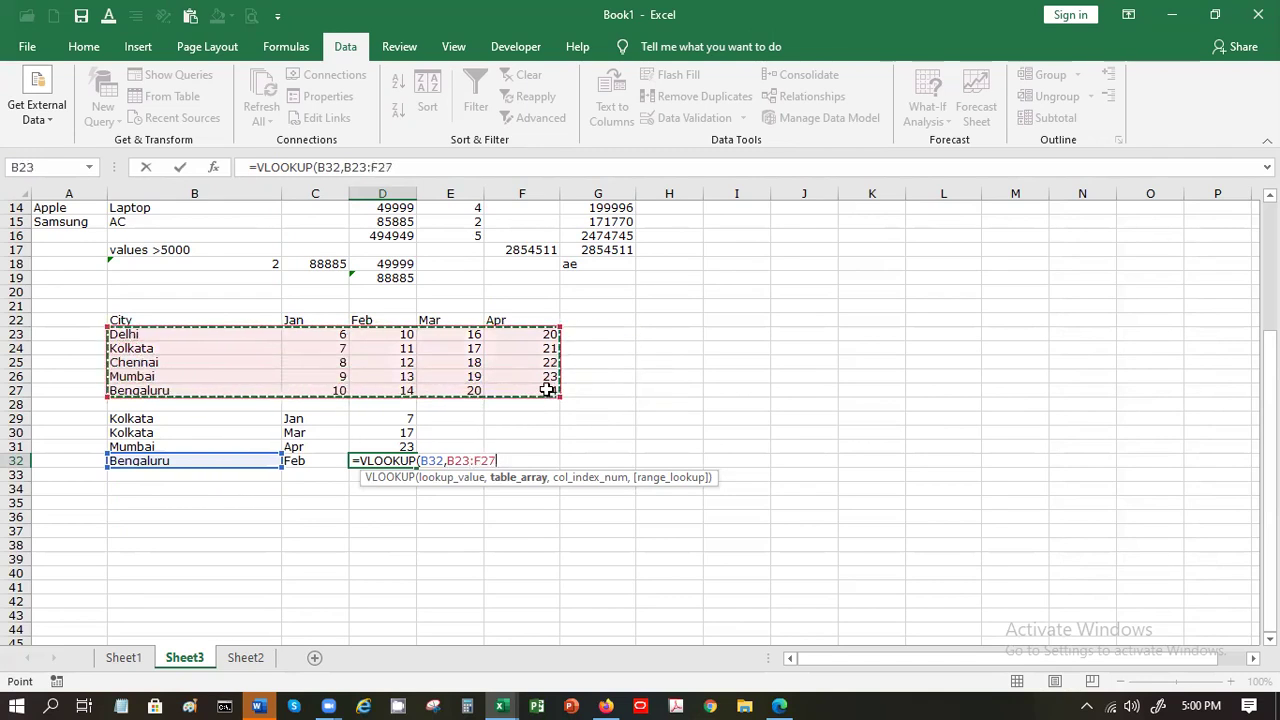
text(,)
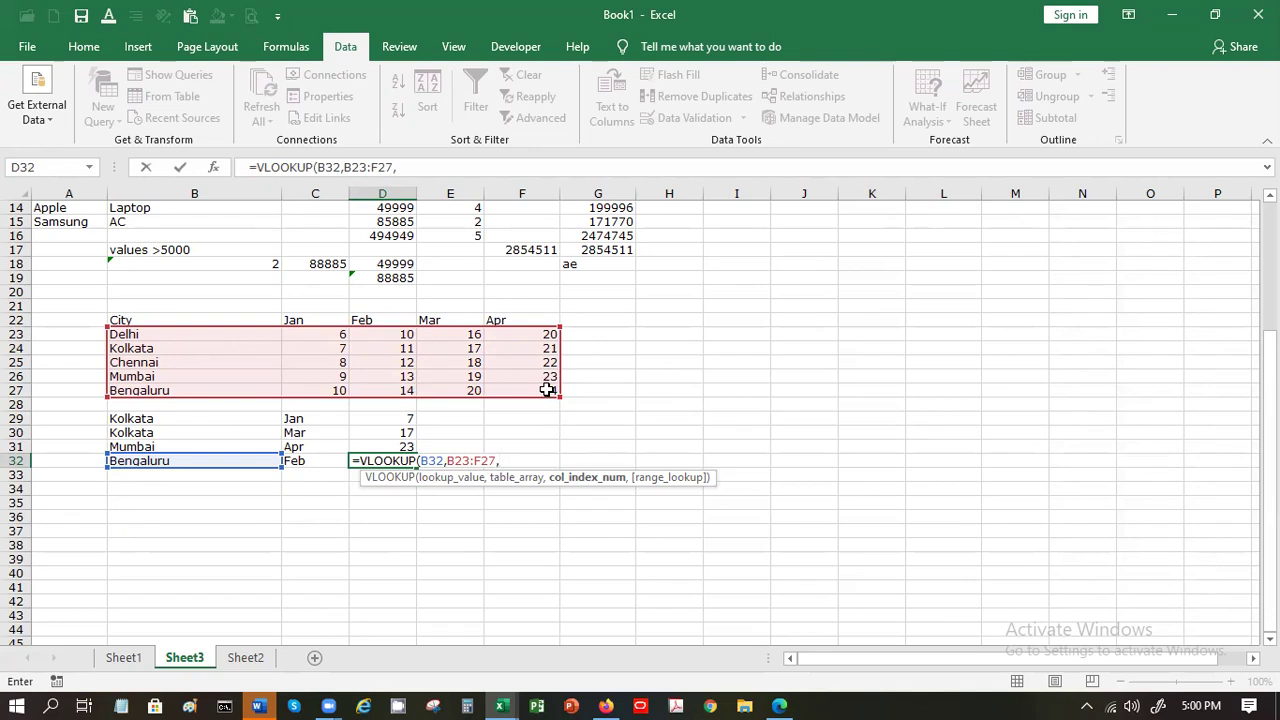
text(3)
key(Return)
key(Up)
key(Right)
key(Right)
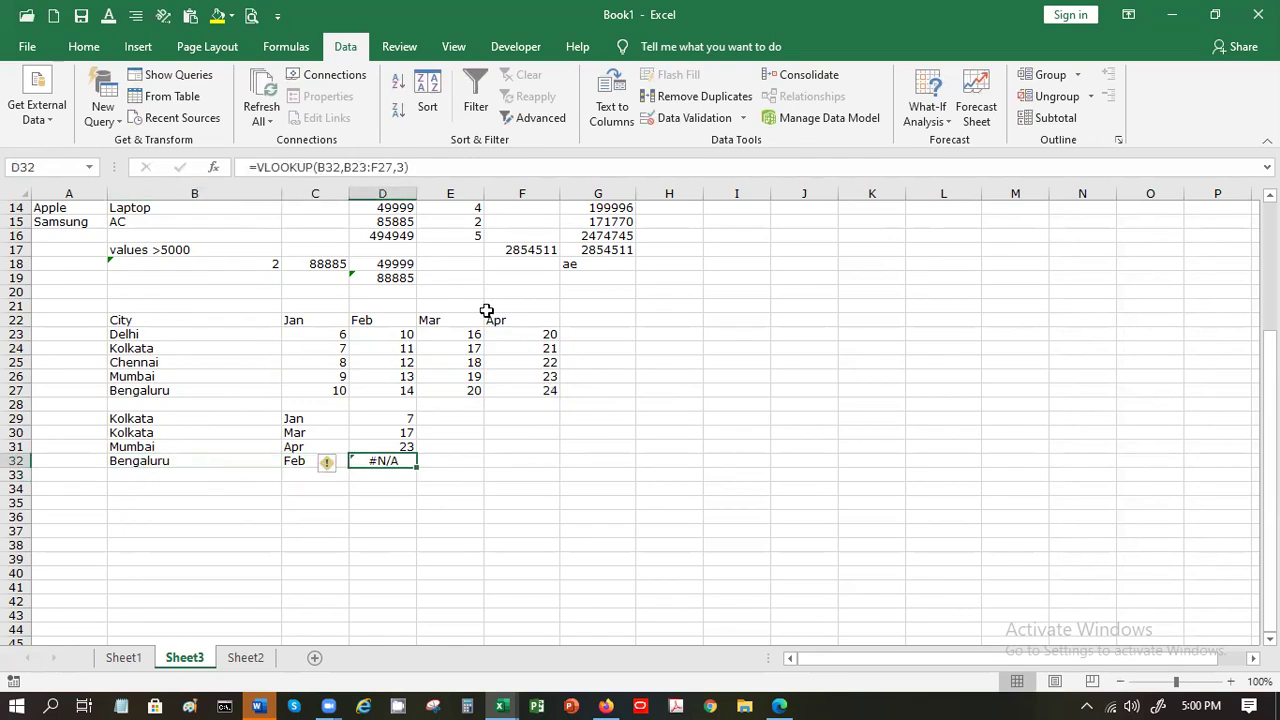
Step: Add FALSE as the match type to D32's VLOOKUP so that it requires an exact match
click(408, 167)
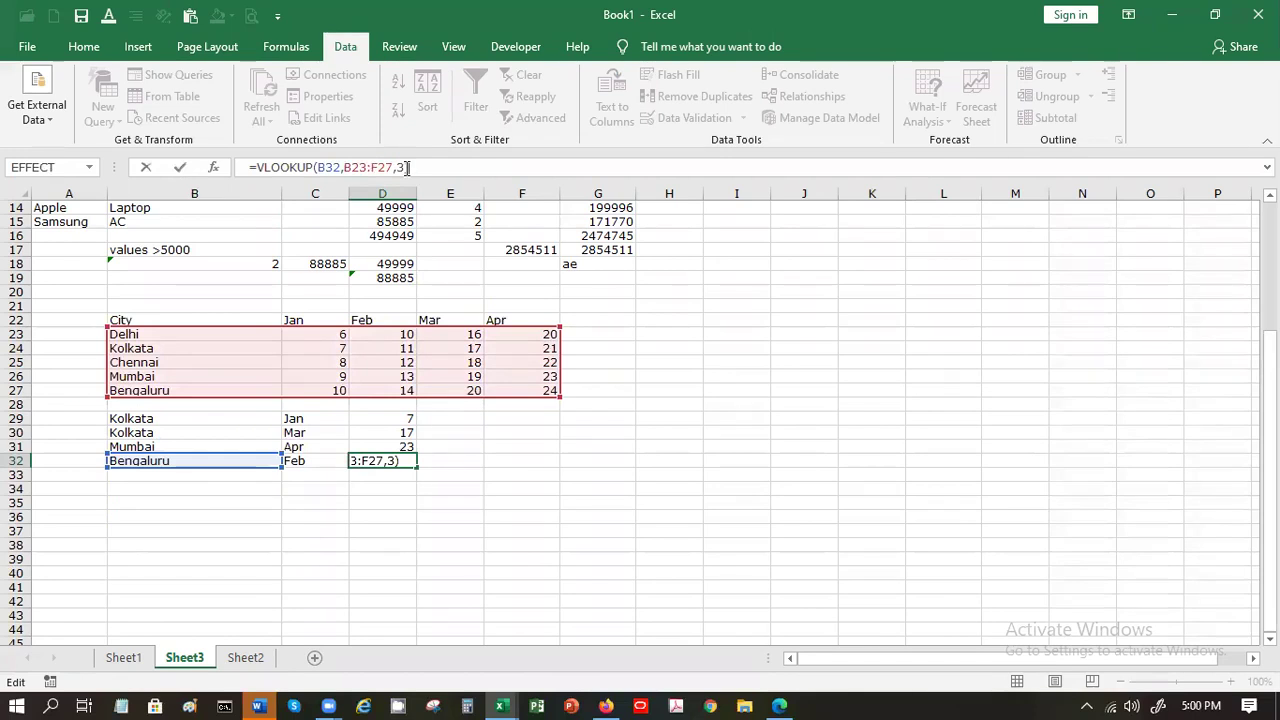
click(354, 167)
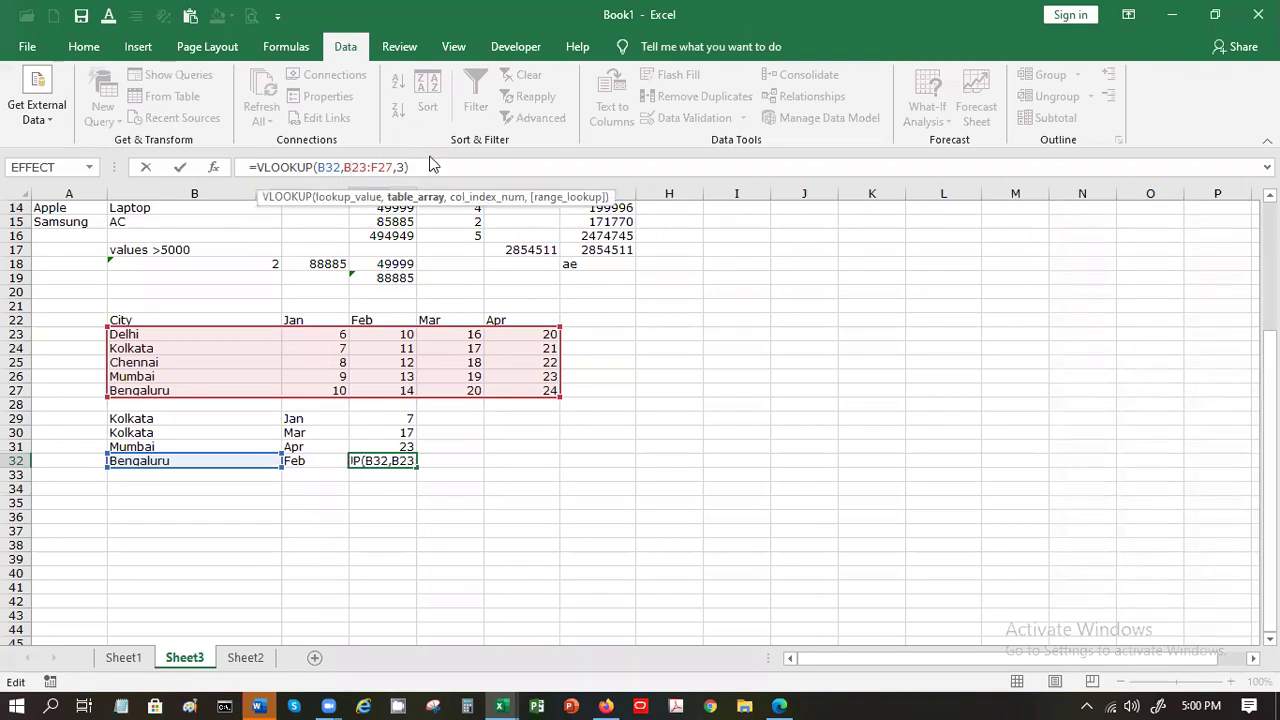
click(405, 167)
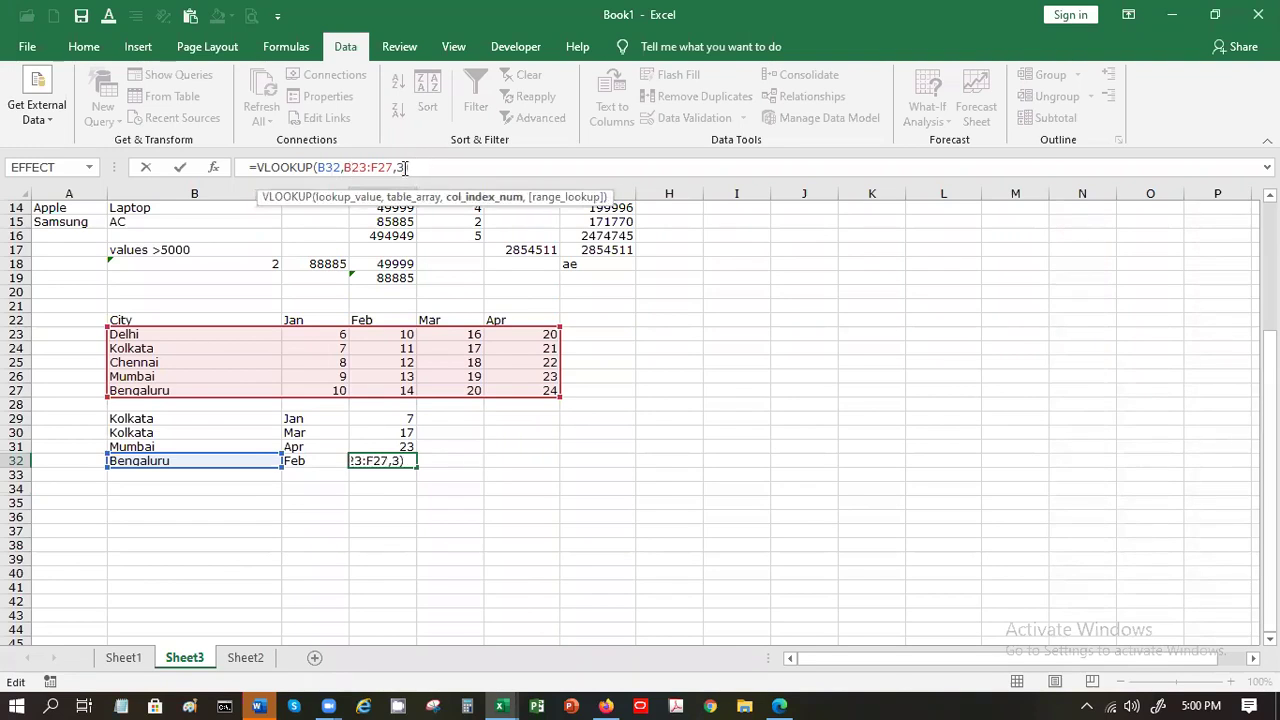
text(,)
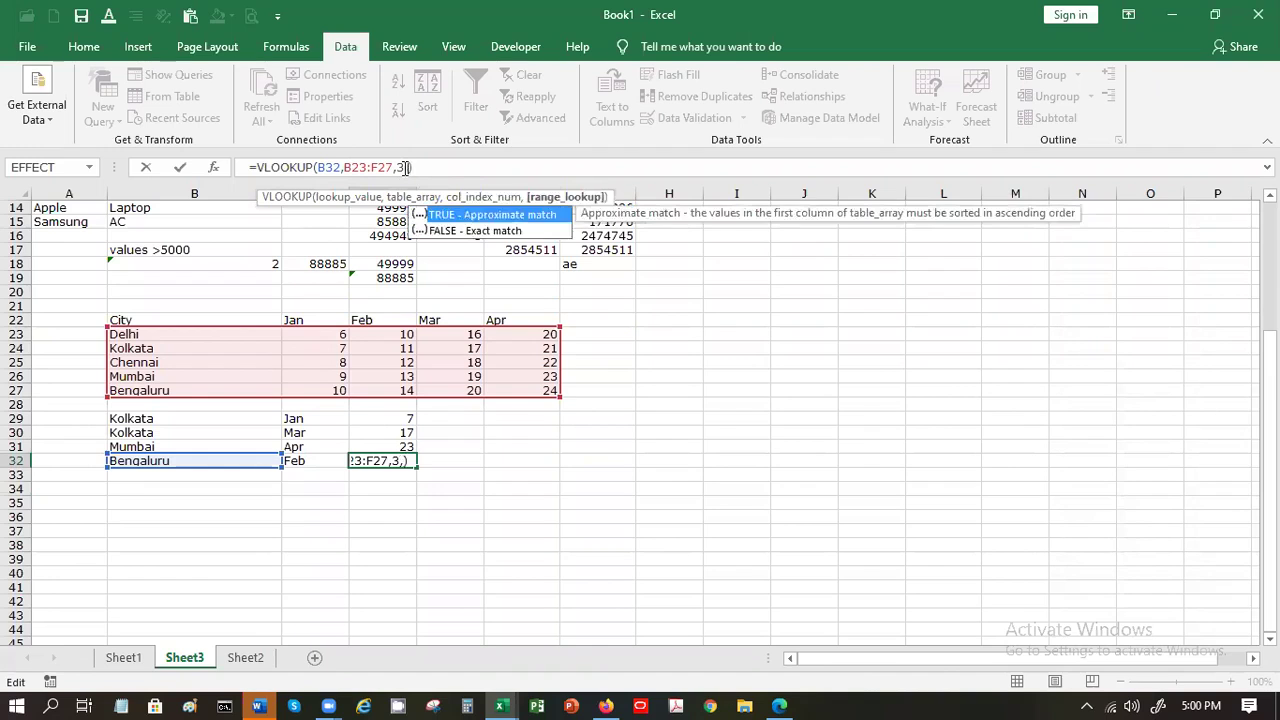
double_click(470, 230)
key(Return)
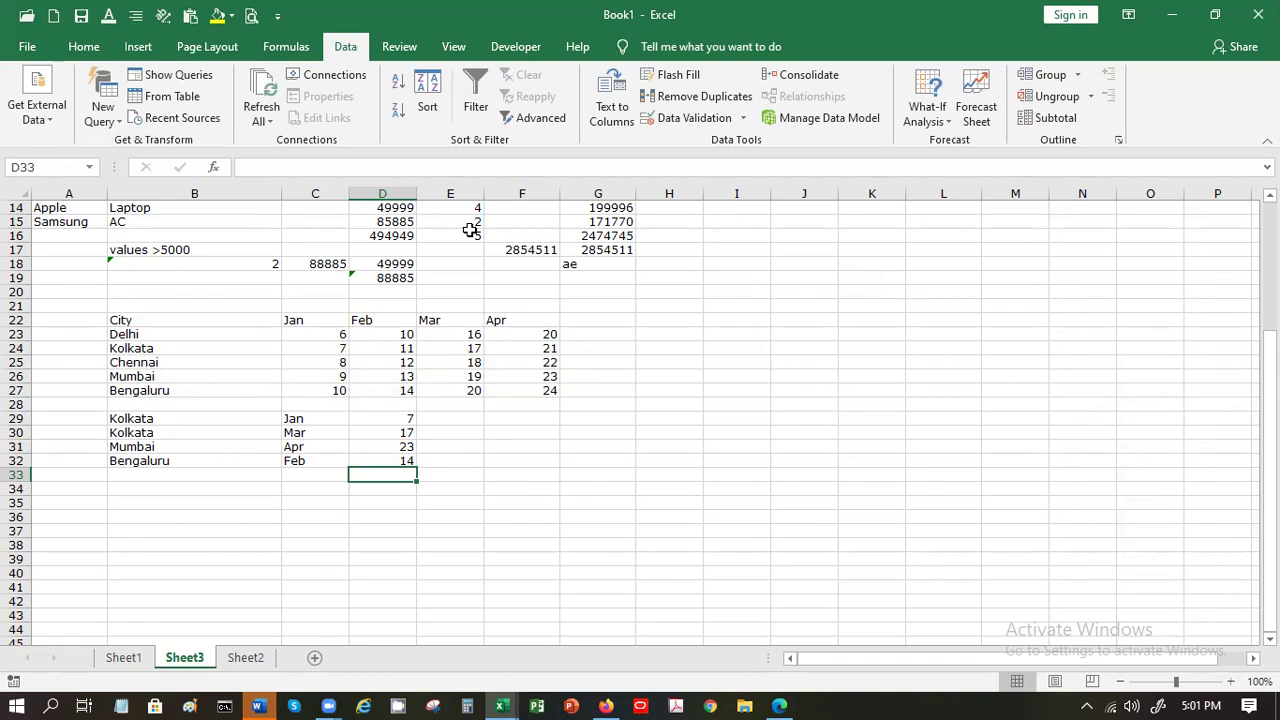
Step: In E29, enter a MATCH formula that finds C29 in the month headings C22:F22 with exact match type 0
key(Up)
key(Up)
key(Up)
key(Up)
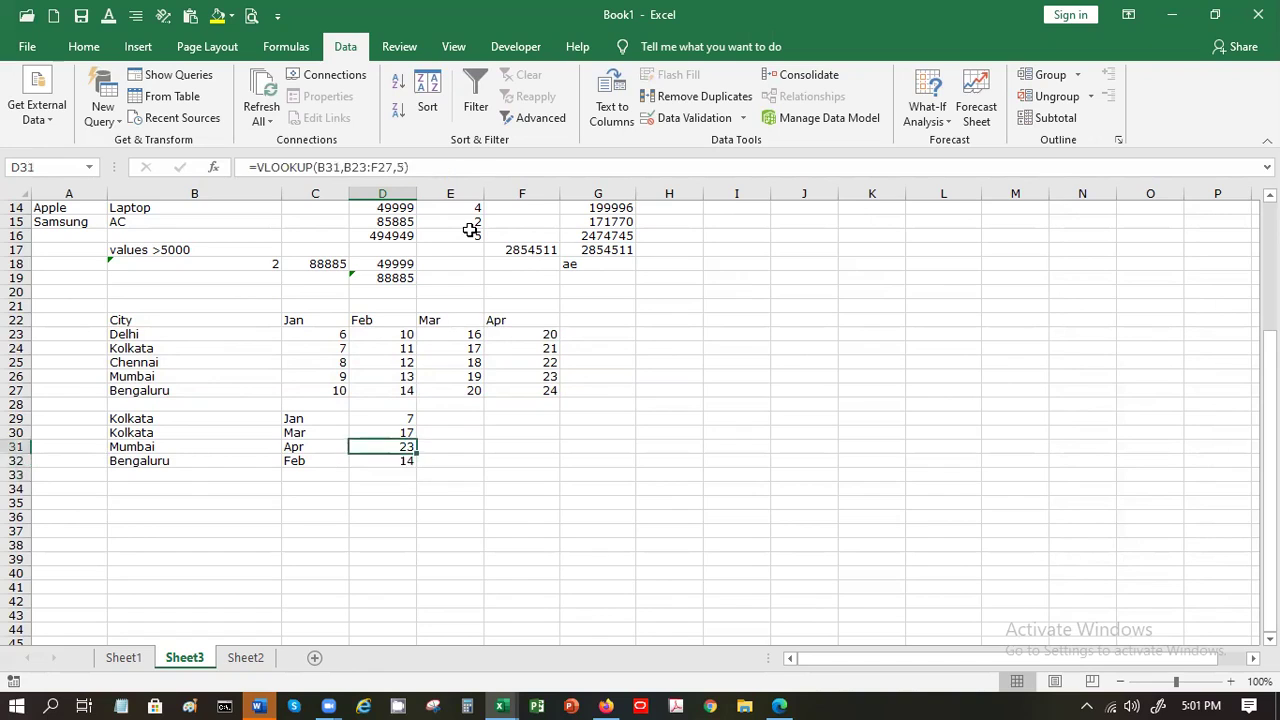
key(Right)
text(=ma)
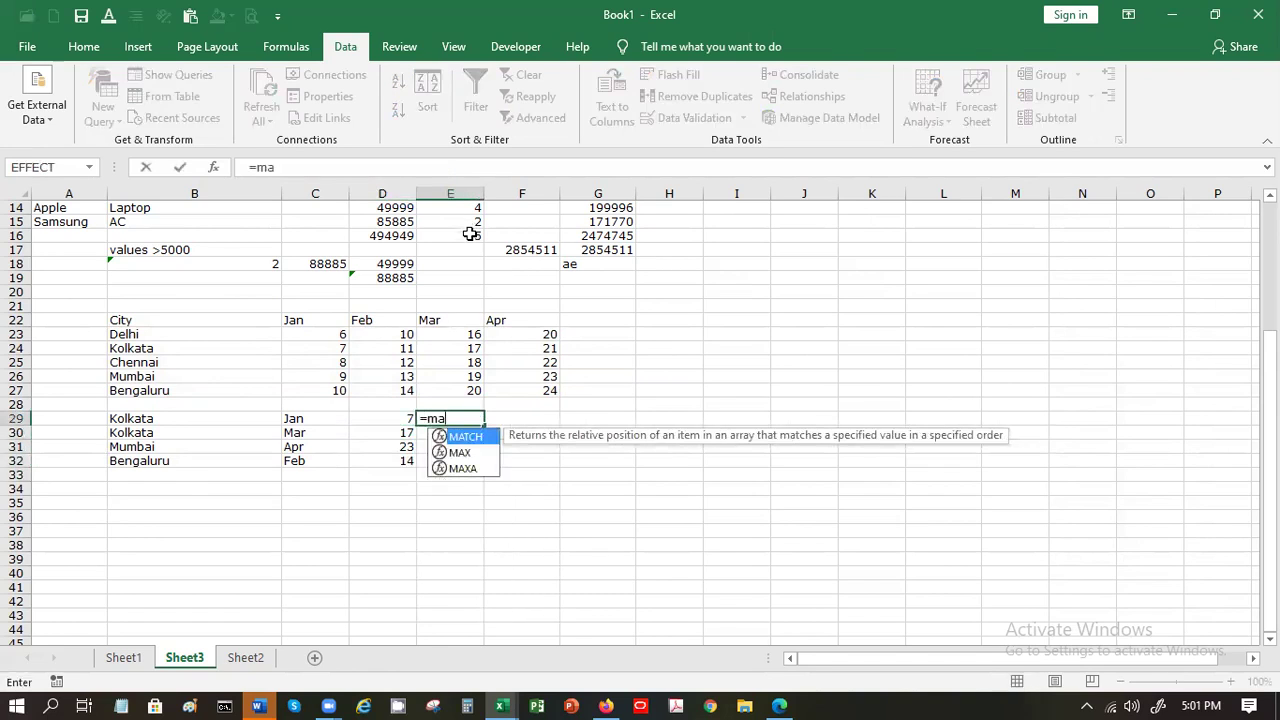
double_click(472, 441)
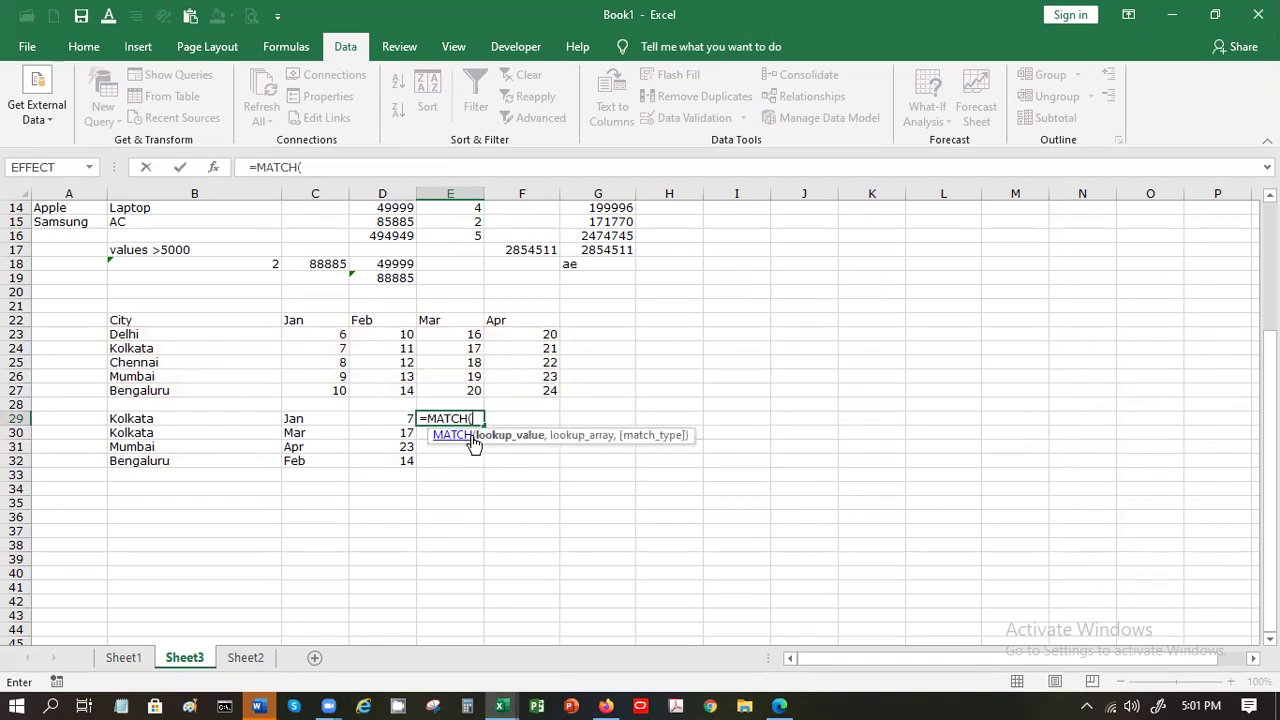
click(297, 418)
text(,)
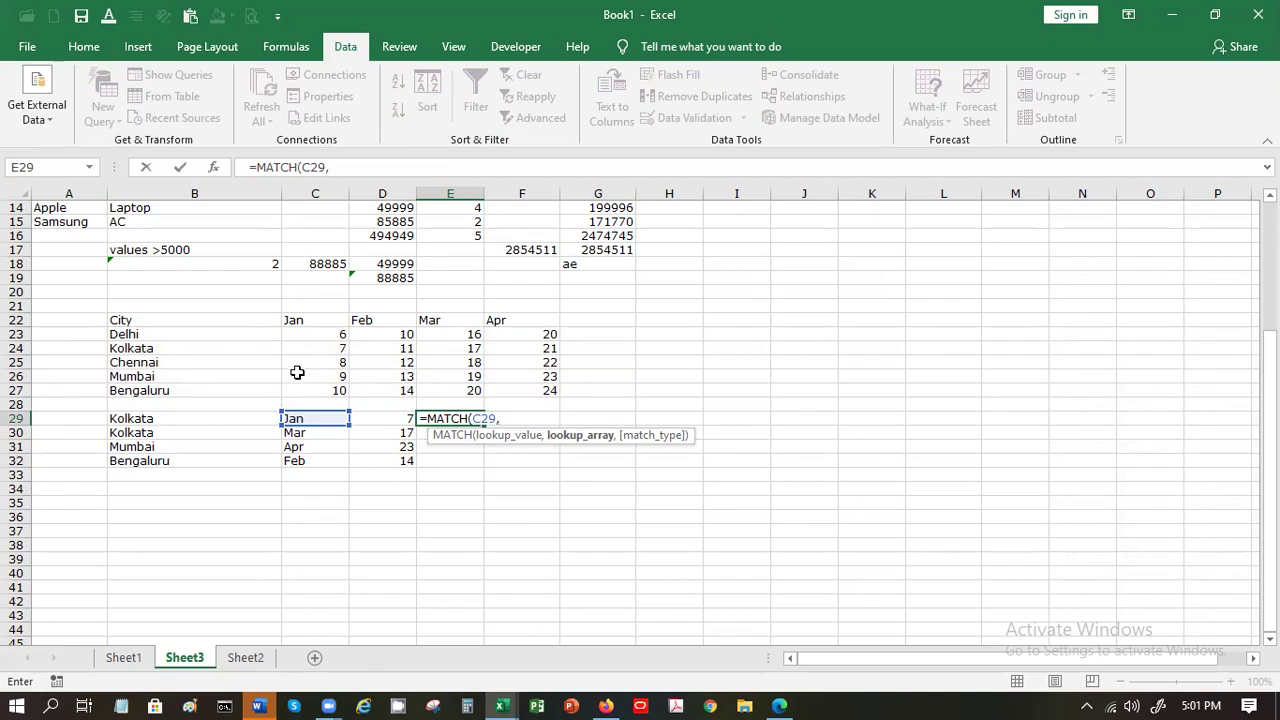
click(315, 321)
drag(315, 324, 535, 325)
text(,)
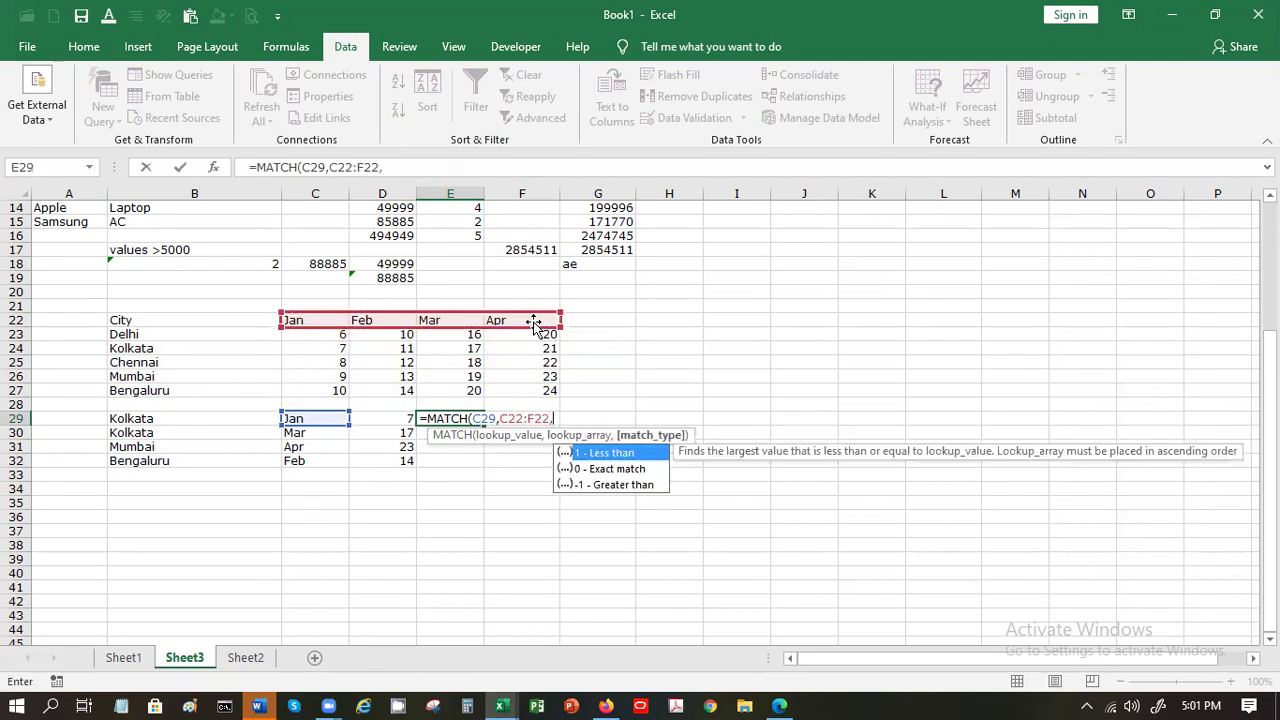
double_click(631, 469)
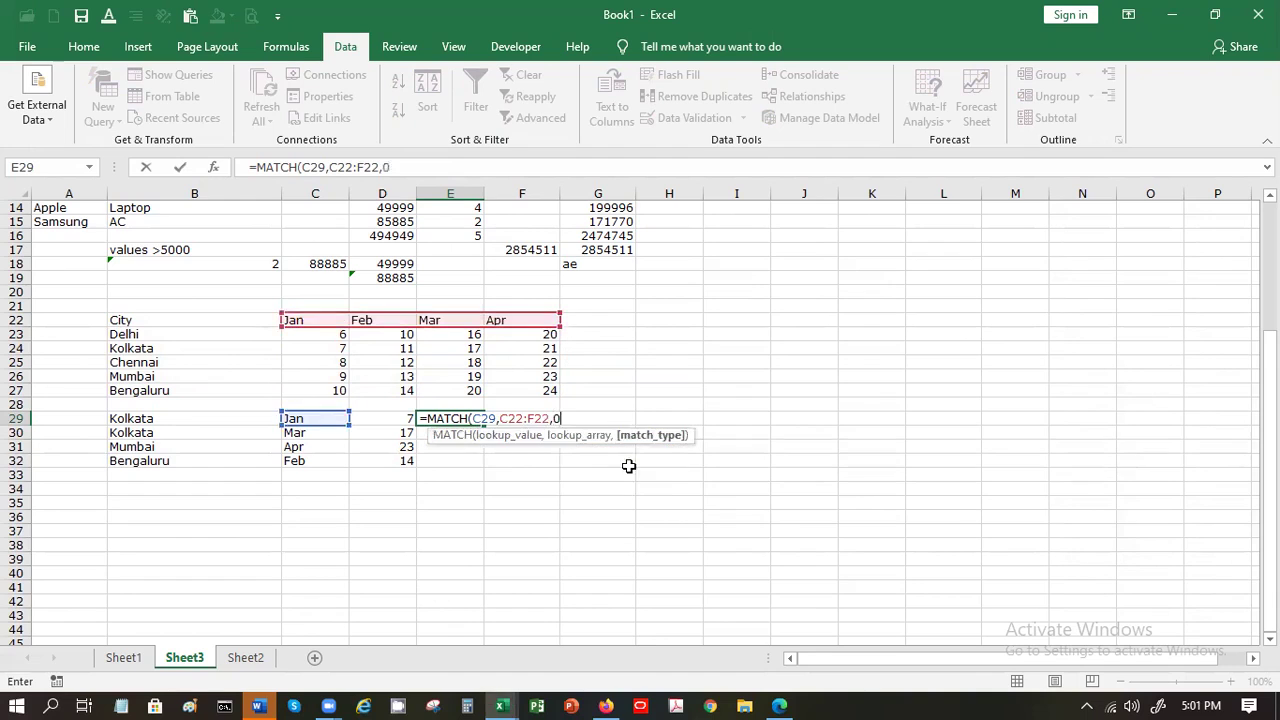
key(Return)
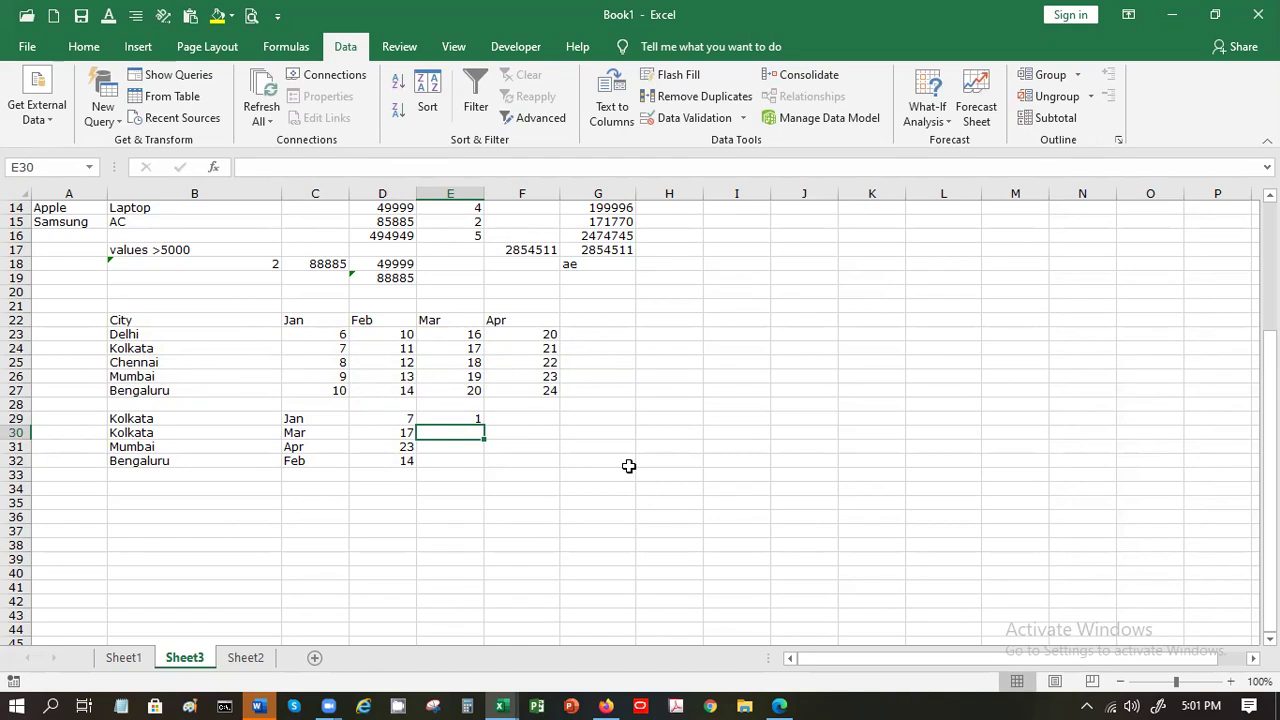
Step: In E30, enter a MATCH formula that finds C30 in the month headings C22:F22 with exact match type 0
click(462, 416)
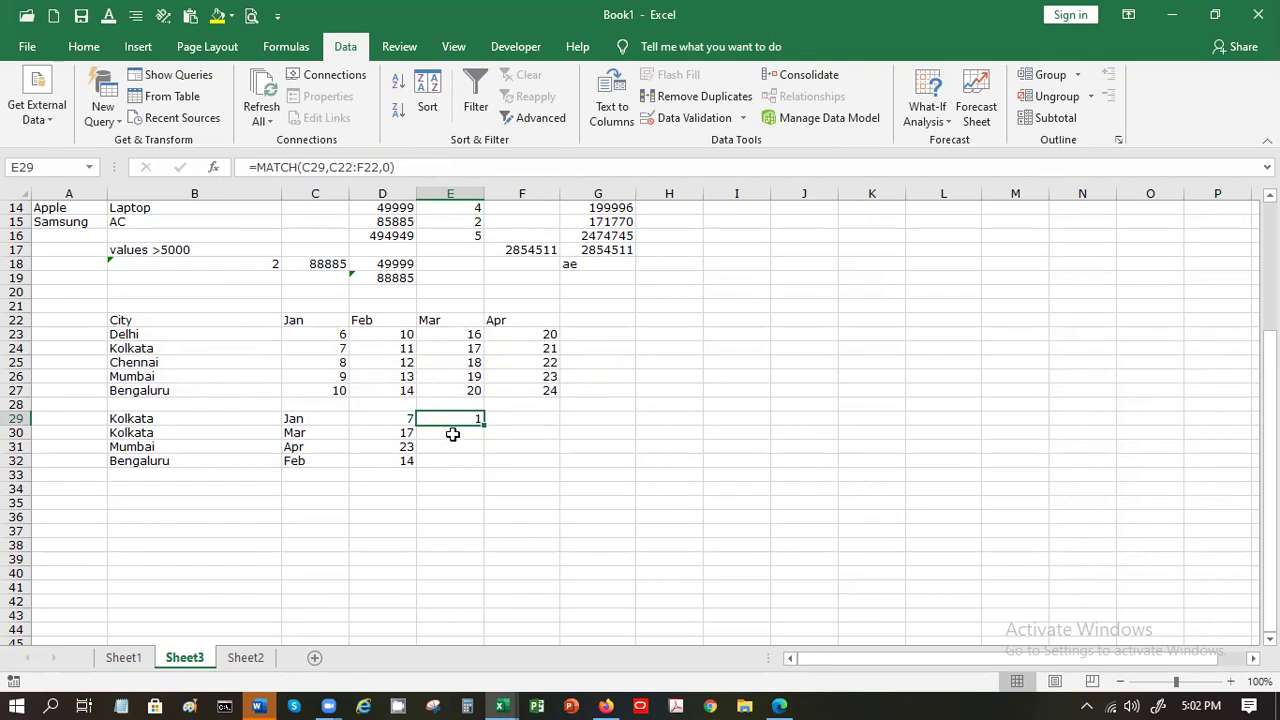
click(452, 434)
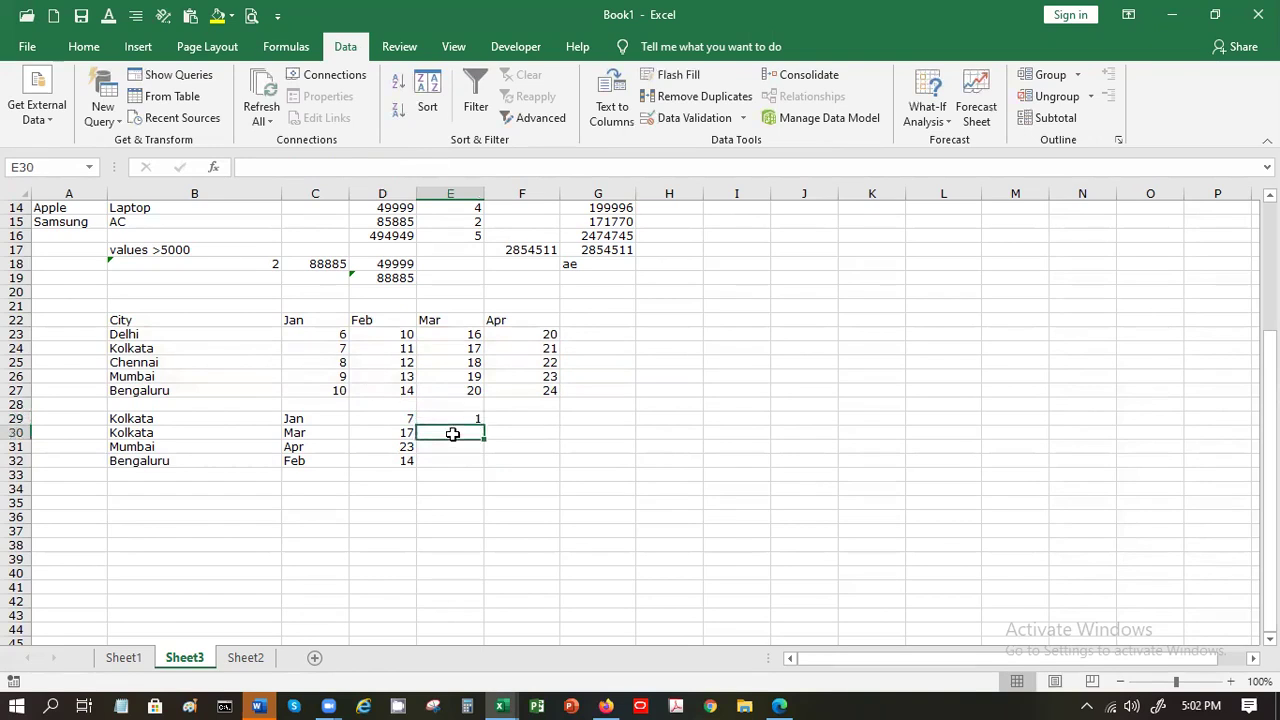
text(=)
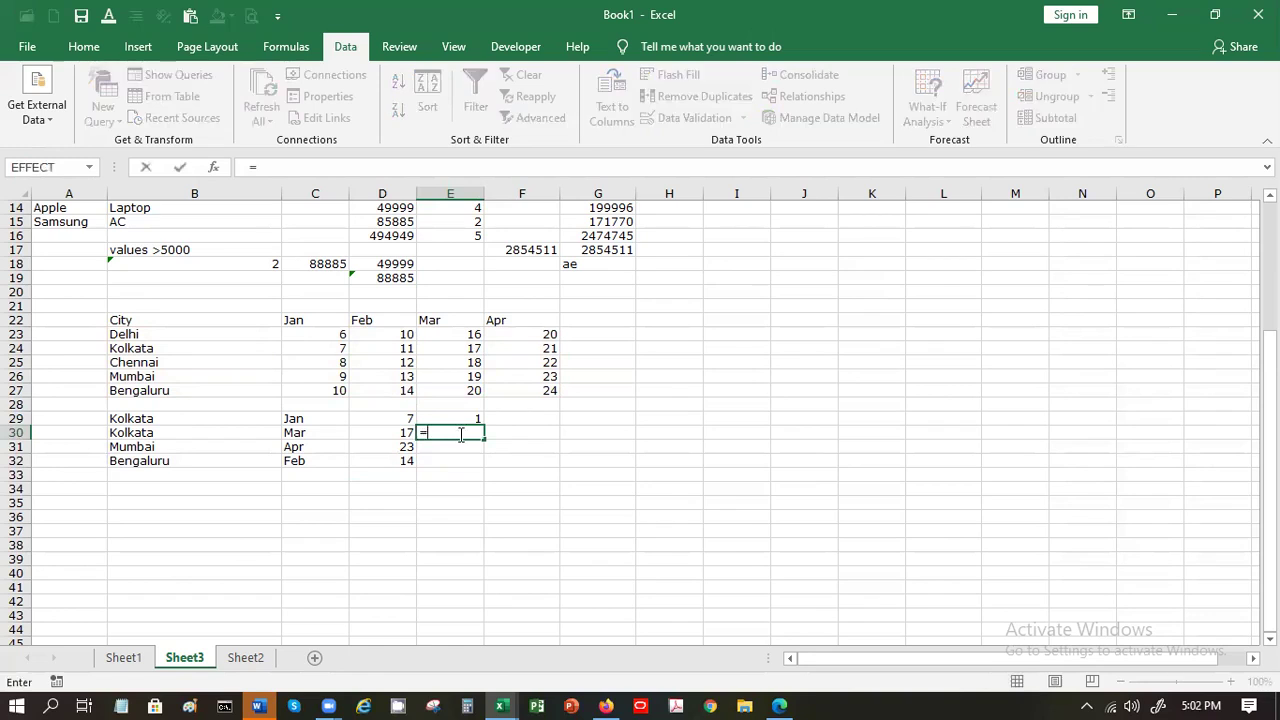
text(mat)
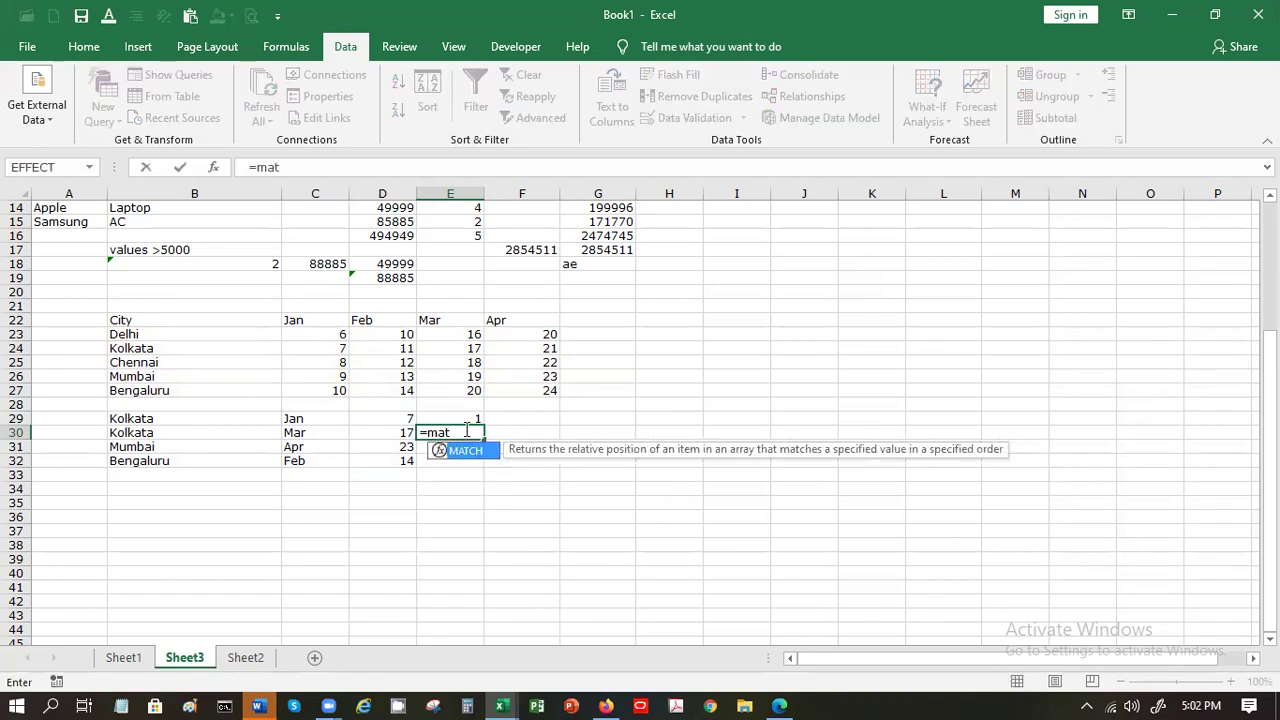
double_click(466, 452)
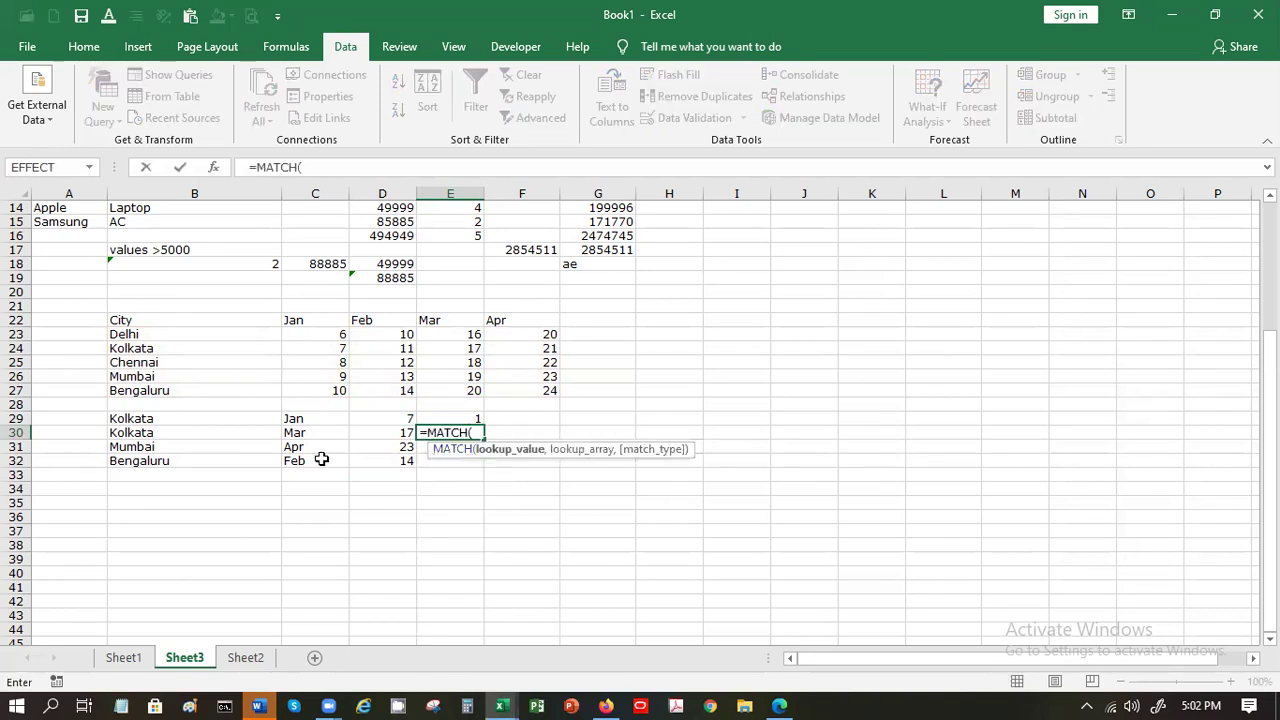
click(300, 432)
text(,)
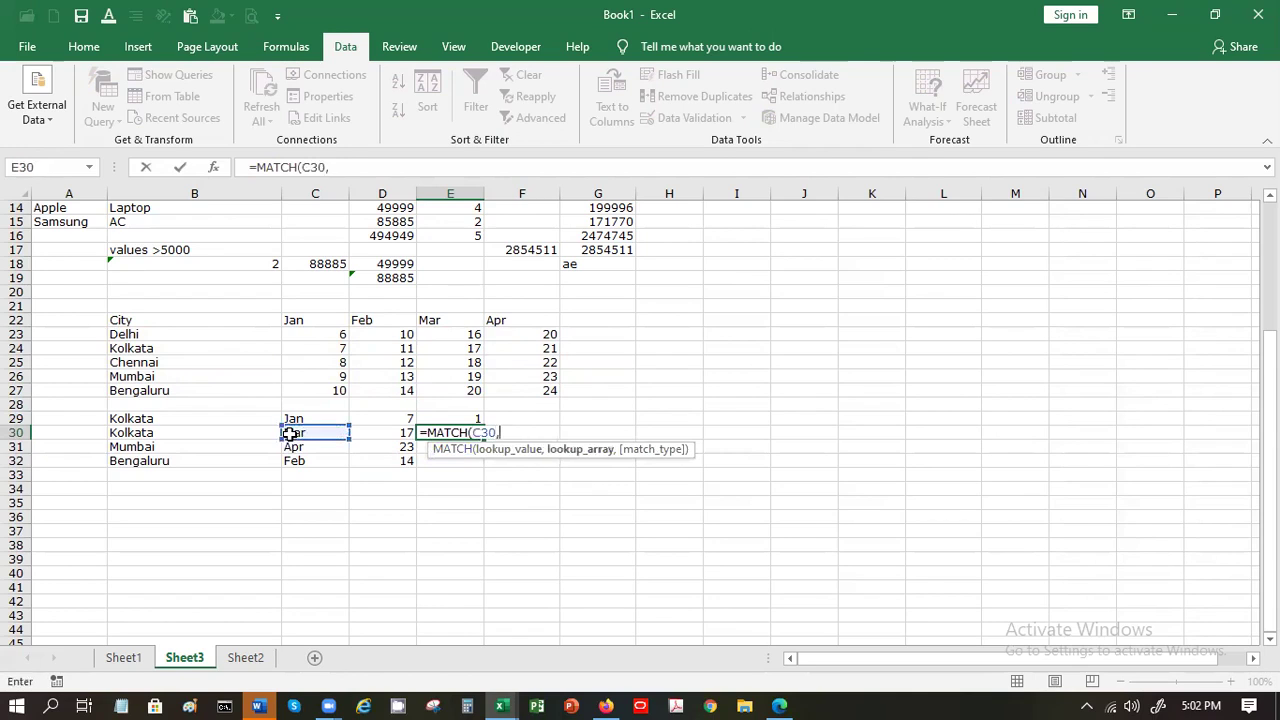
drag(303, 322, 526, 320)
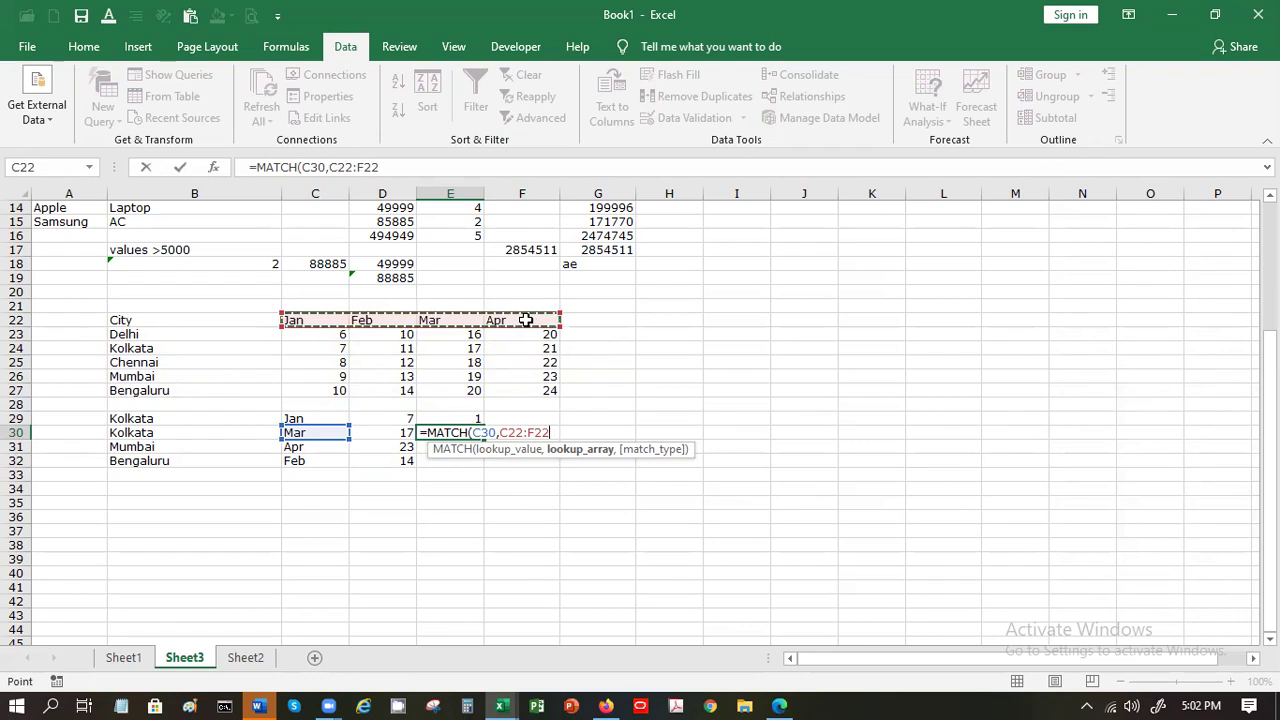
text(,)
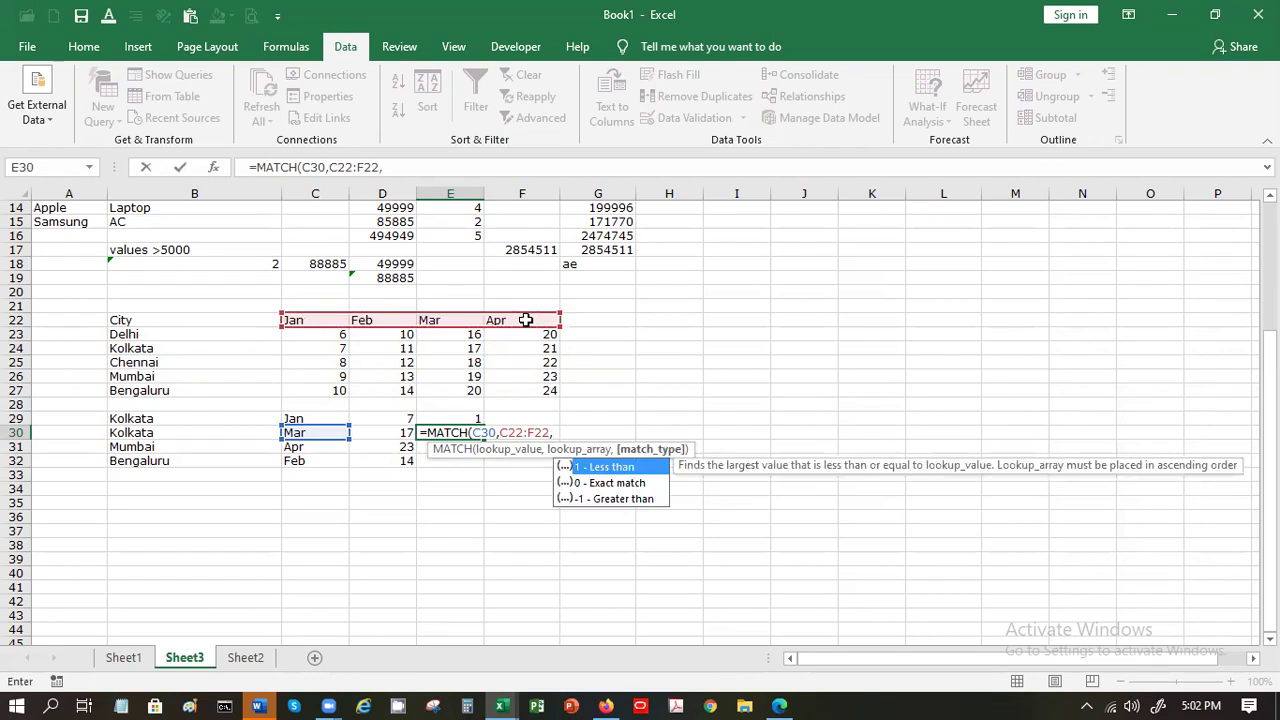
double_click(597, 484)
text())
key(Return)
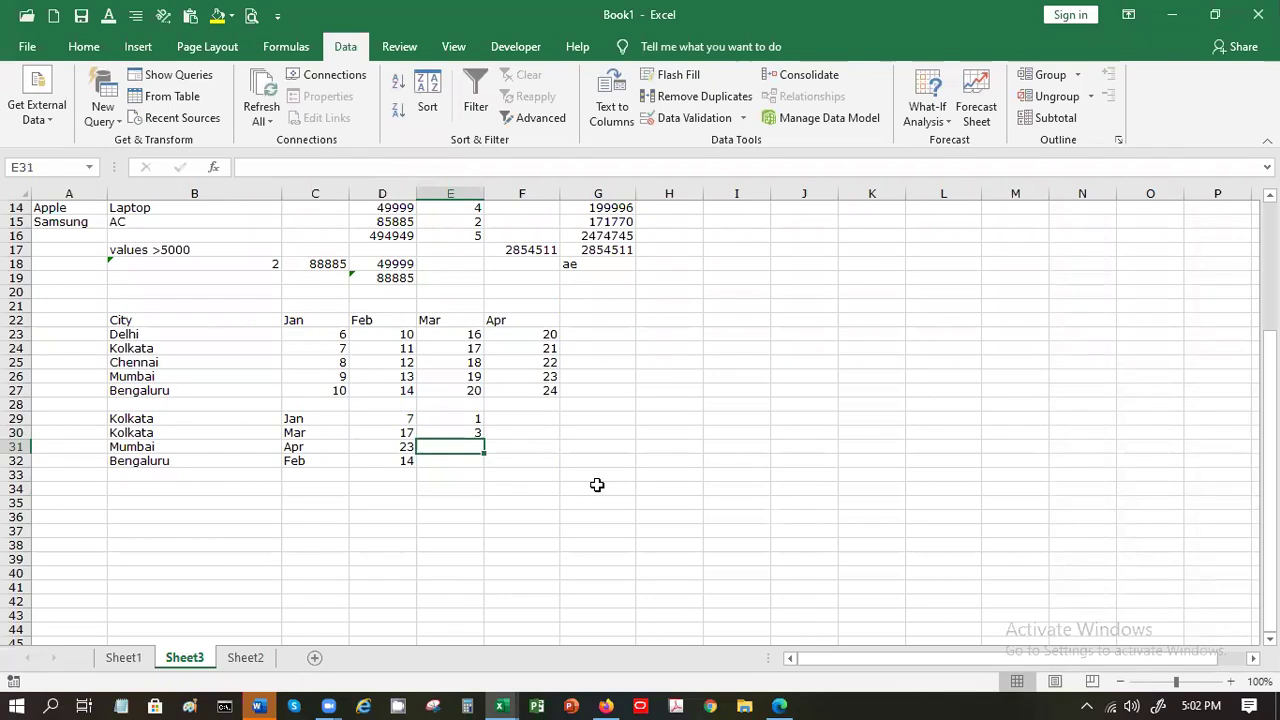
Step: Review the arguments of D29's VLOOKUP, especially its column index, in the Function Arguments dialog and in the cell
key(Up)
key(Up)
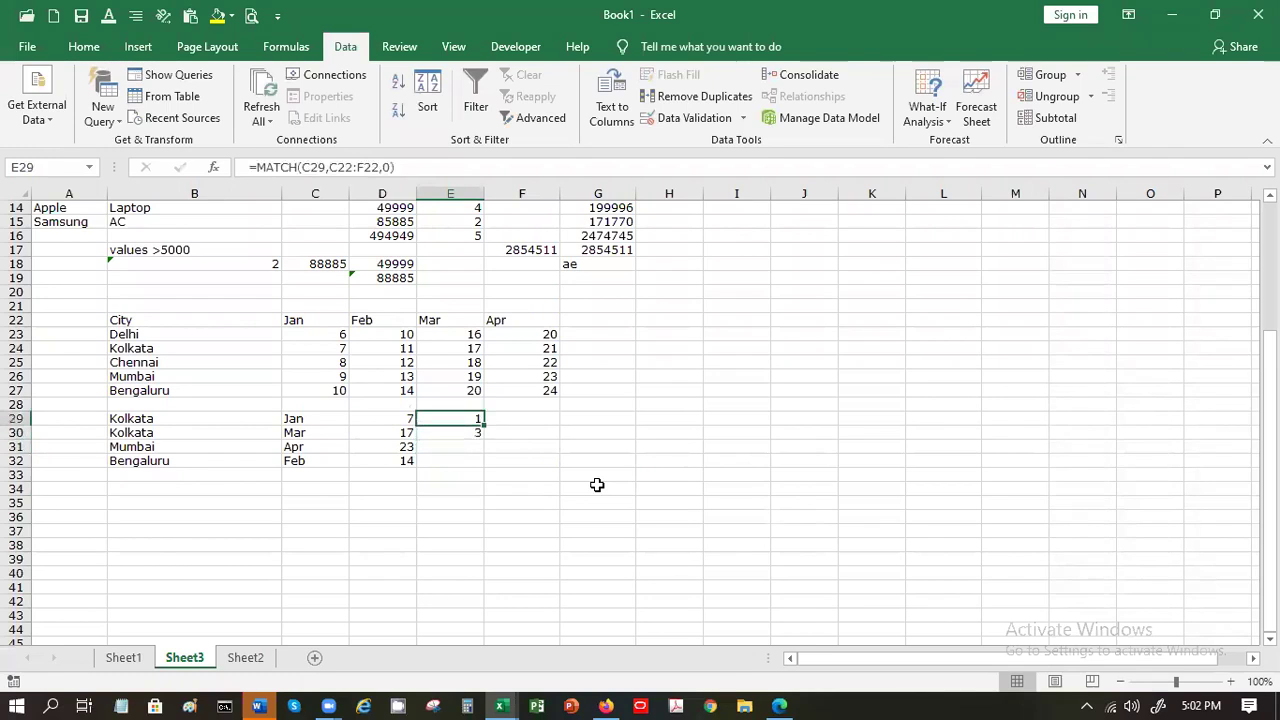
key(Left)
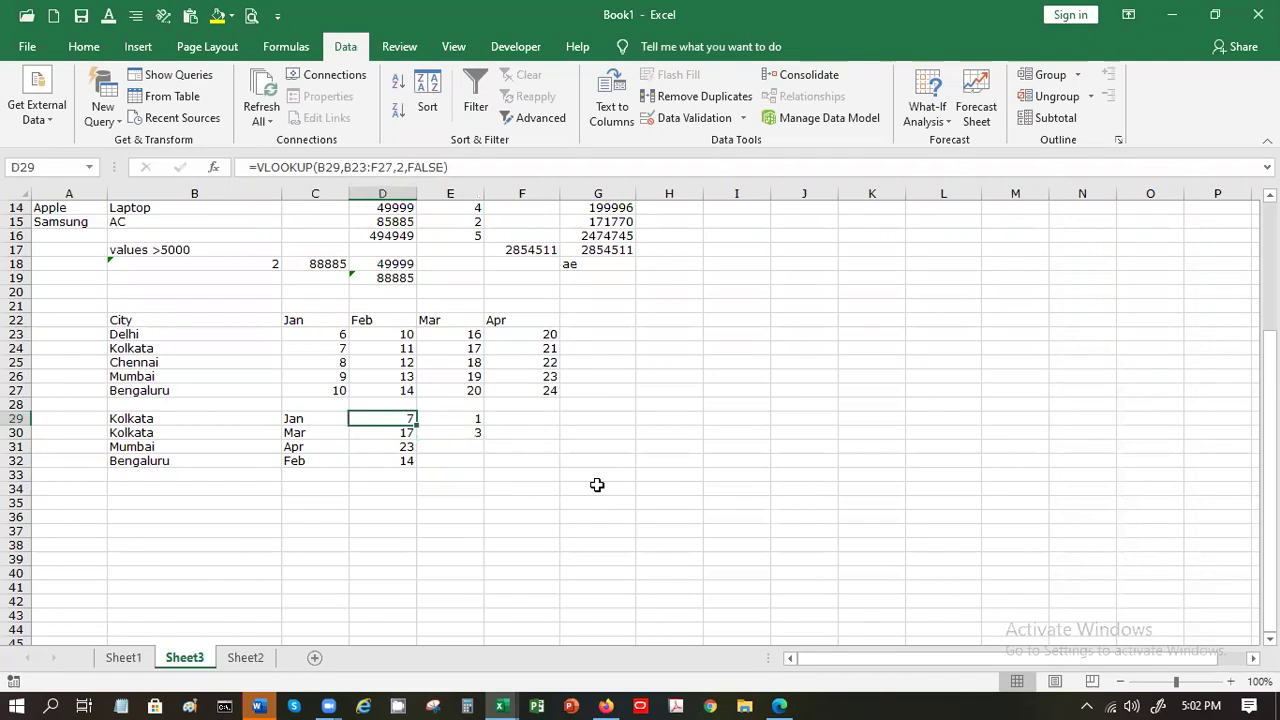
click(214, 167)
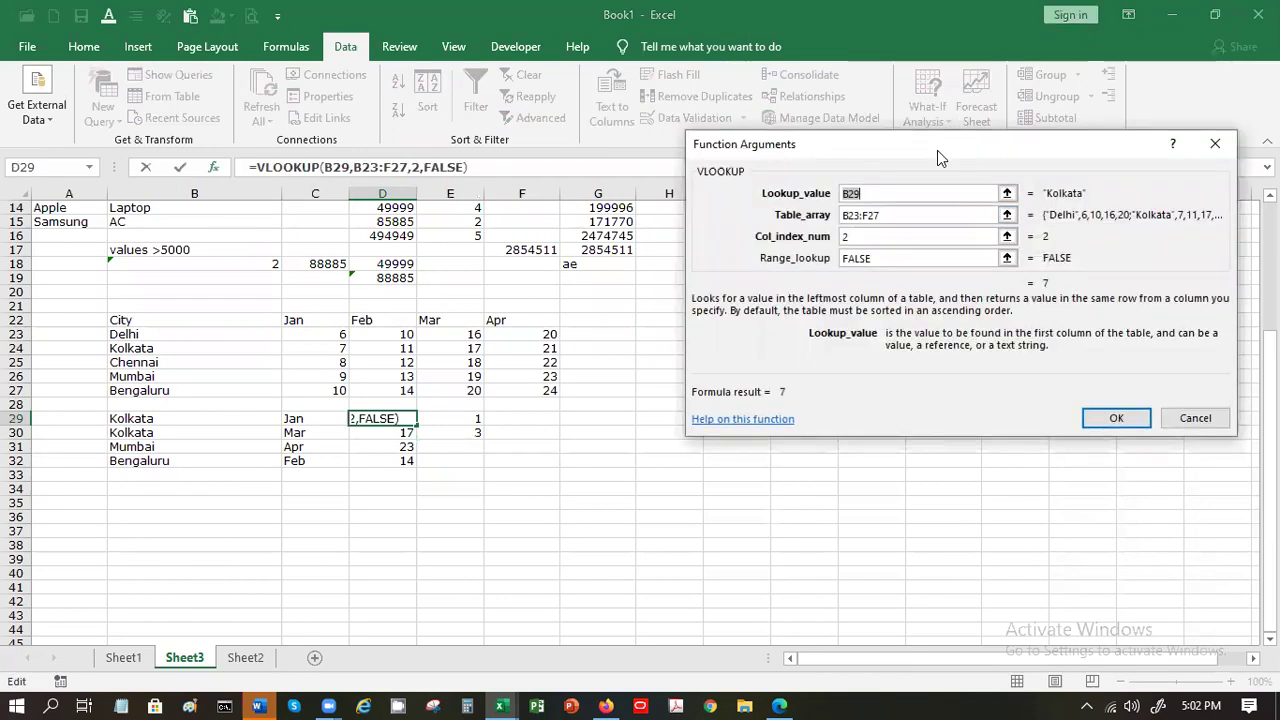
drag(937, 150, 843, 325)
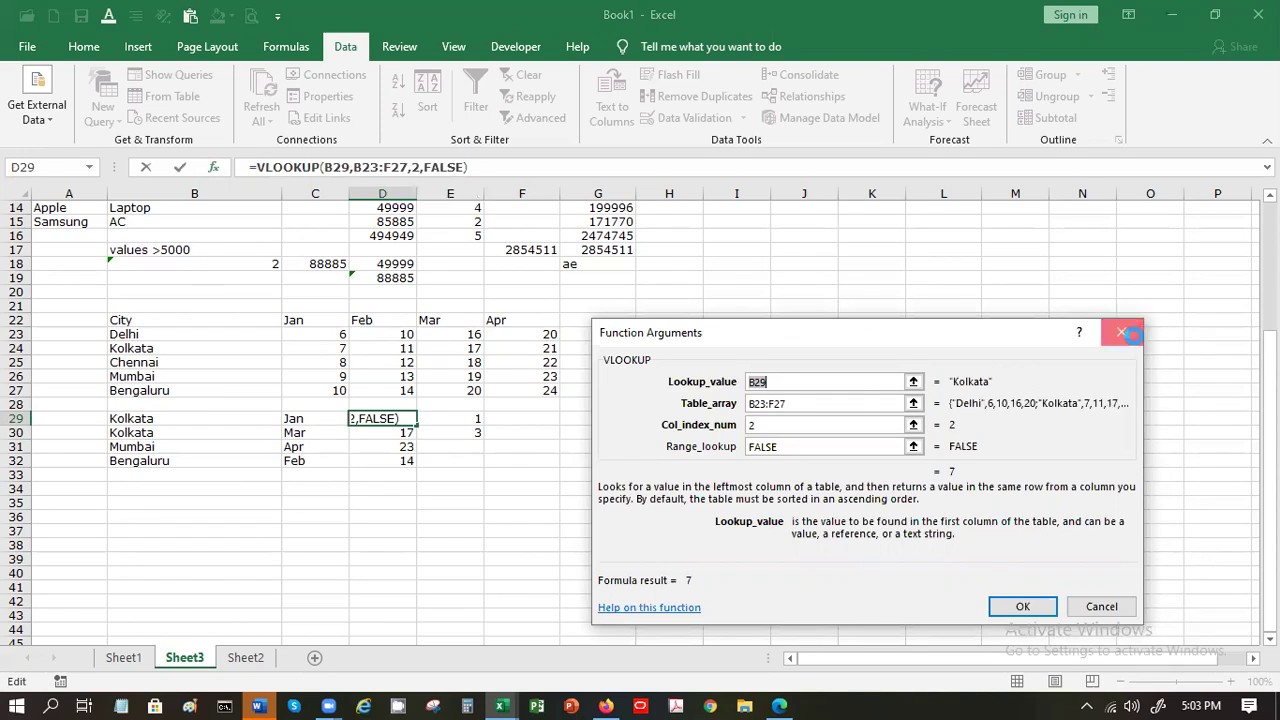
click(1121, 332)
double_click(398, 418)
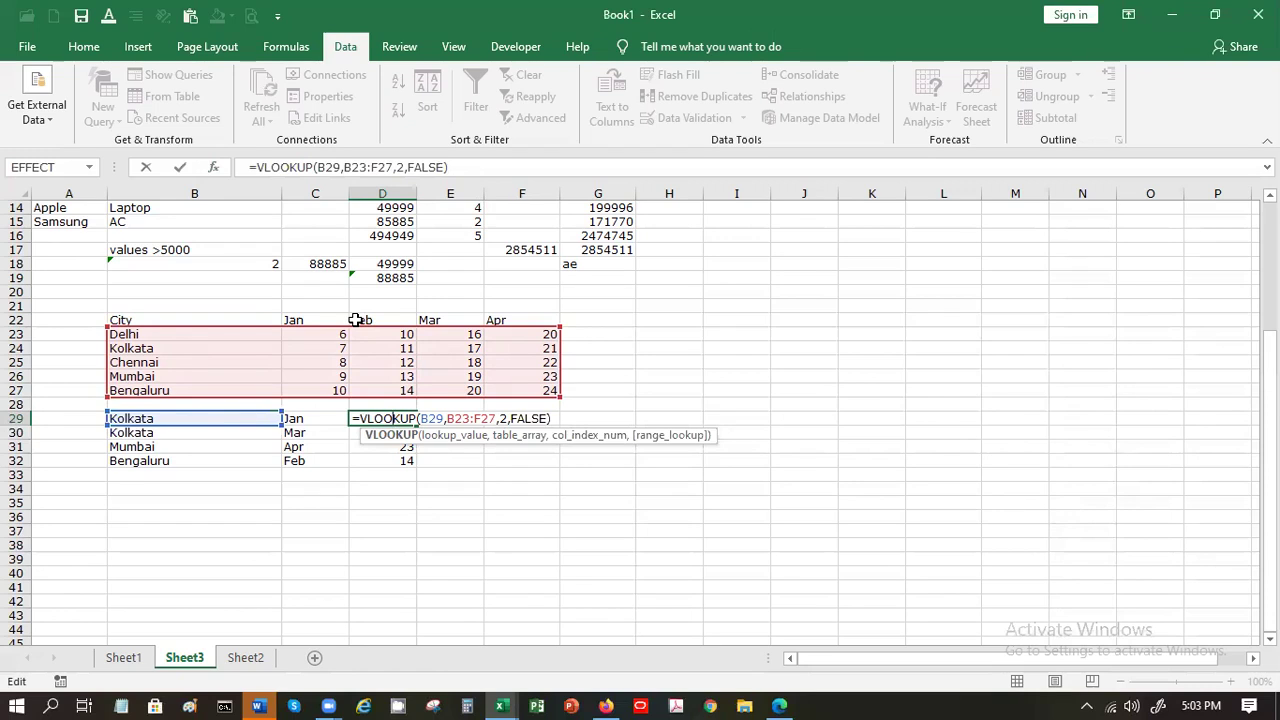
click(329, 574)
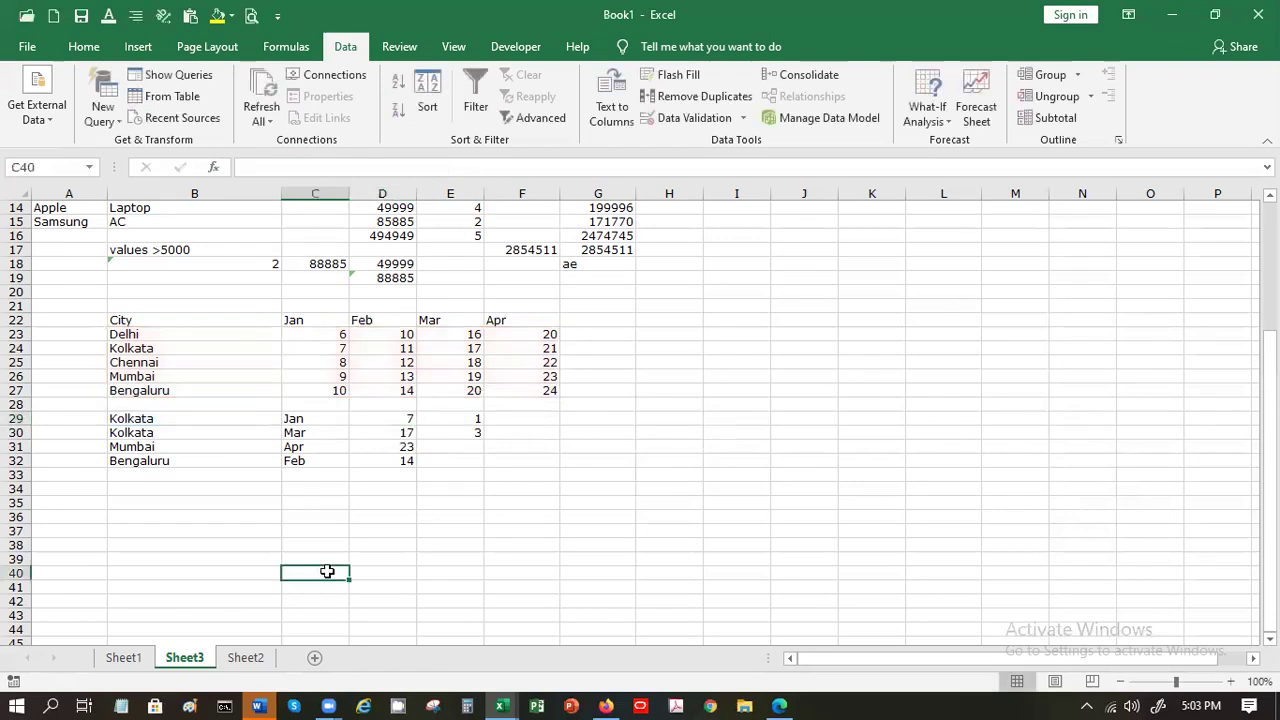
Step: Number the full table's columns 1 to 5 in B21:F21, above the City to Apr headings
click(190, 305)
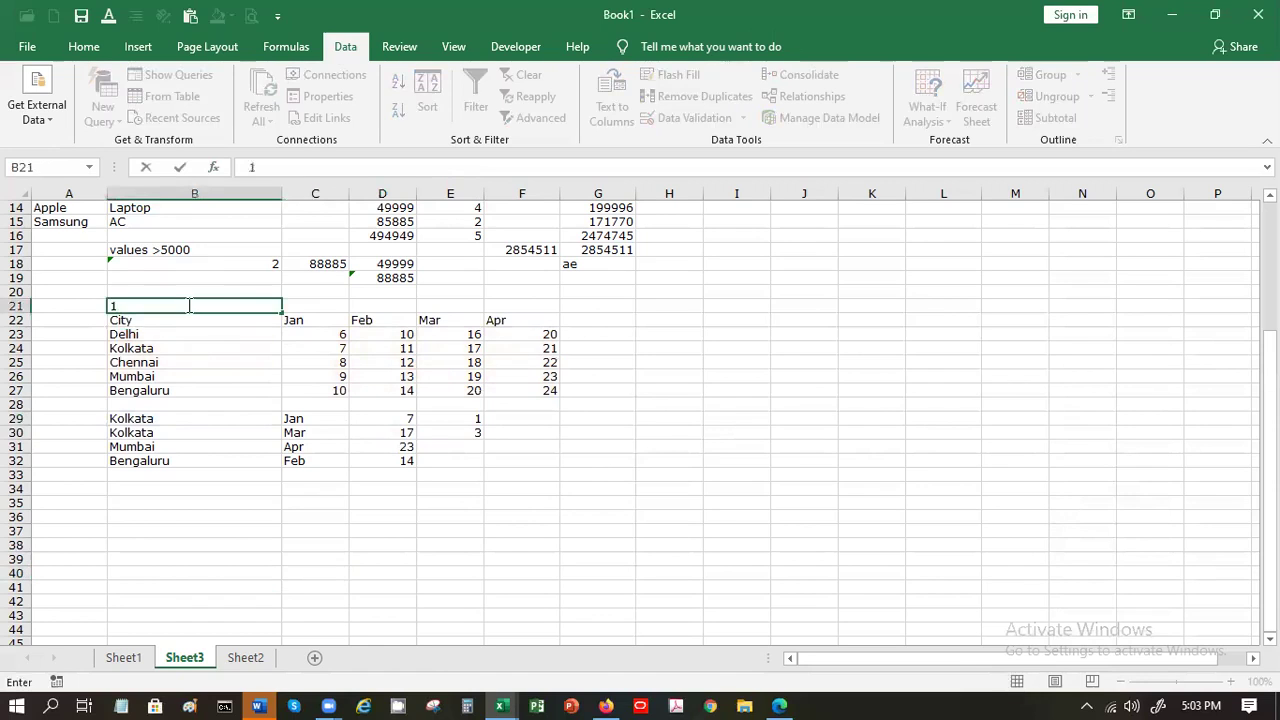
text(1)
key(Tab)
text(2)
key(Tab)
text(3)
key(Right)
text(5)
key(Right)
key(Left)
text(4)
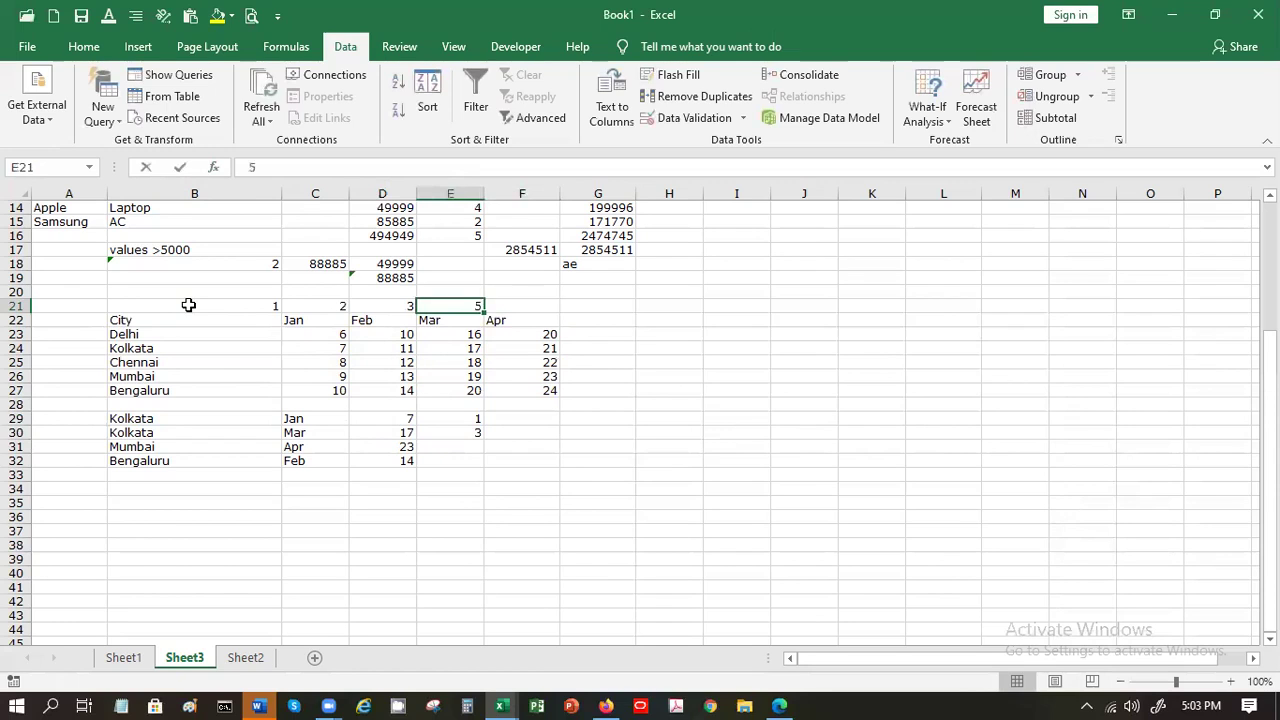
key(Tab)
text(5)
key(BackSpace)
text(5)
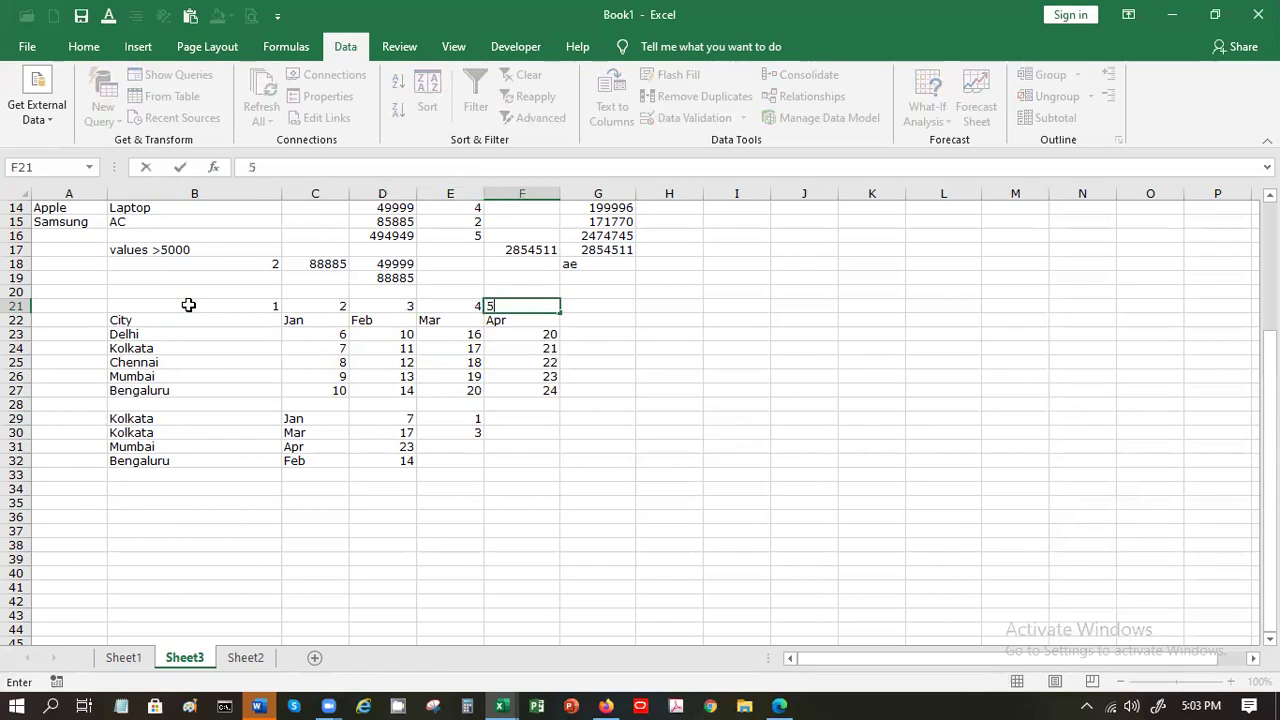
Step: Number only the month columns 1 to 4 in C20:F20, above the Jan to Apr headings
key(Up)
key(Left)
key(Left)
key(Left)
text(1)
key(Right)
text(2)
key(Right)
text(3)
key(Right)
text(4)
key(Right)
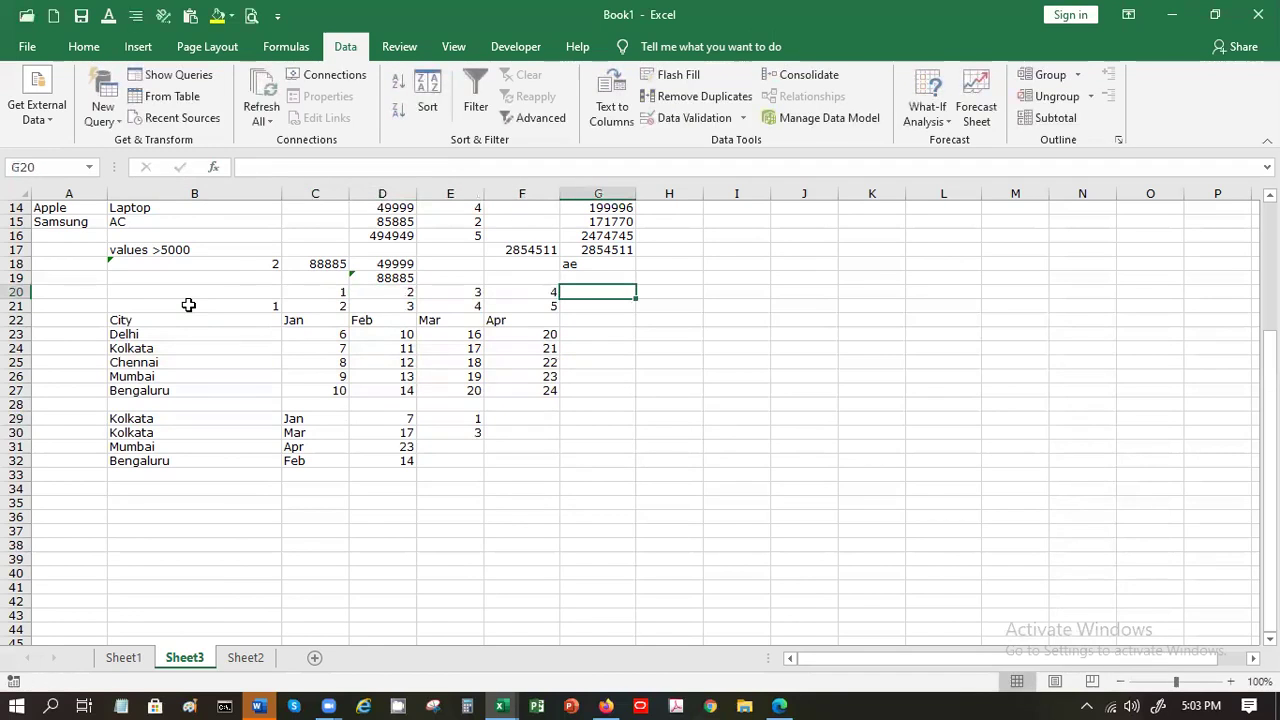
Step: Add +1 to the end of E29's MATCH formula to offset the position for the City column
key(Down)
key(Down)
key(Down)
key(Down)
key(Down)
key(Down)
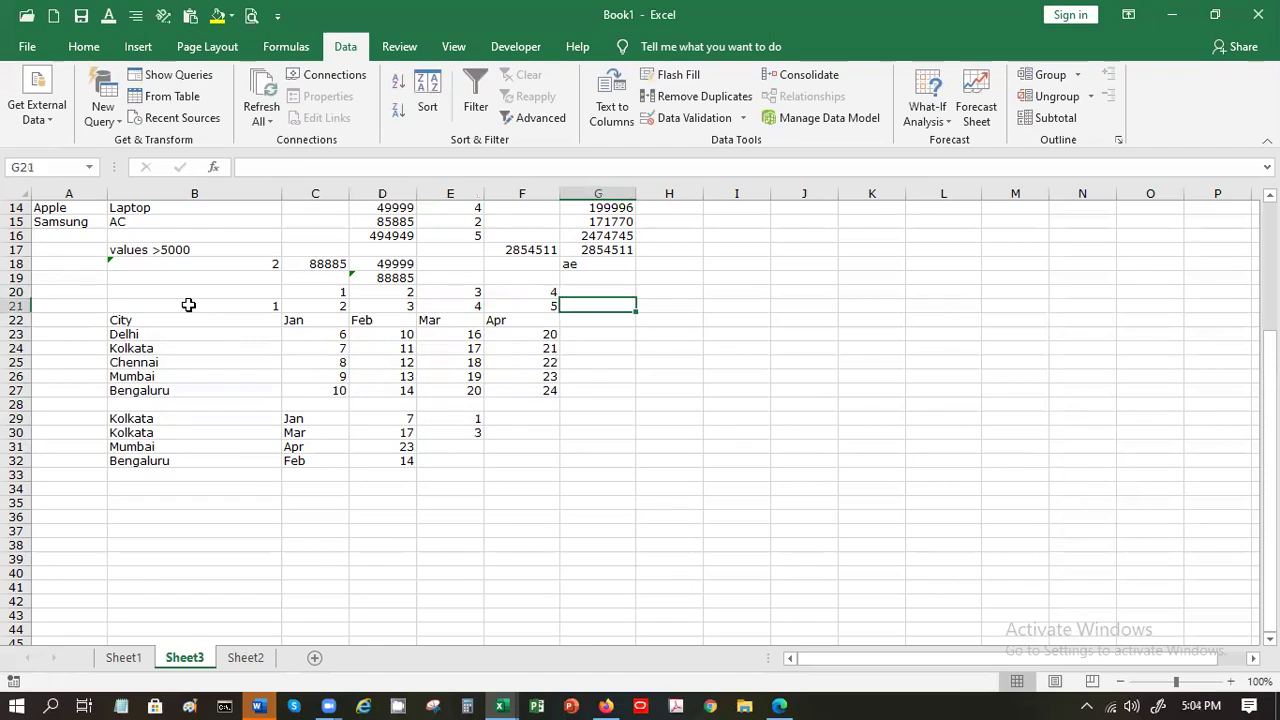
key(Down)
key(Down)
key(Down)
key(Left)
key(Left)
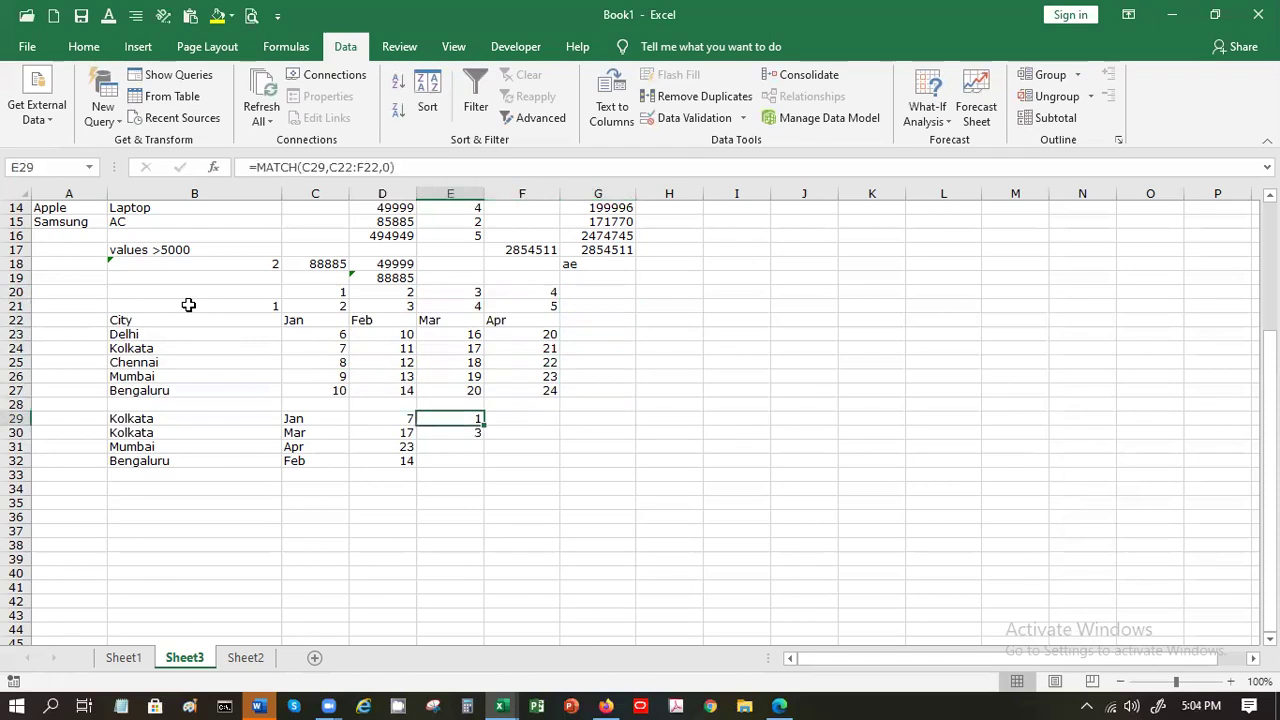
click(440, 171)
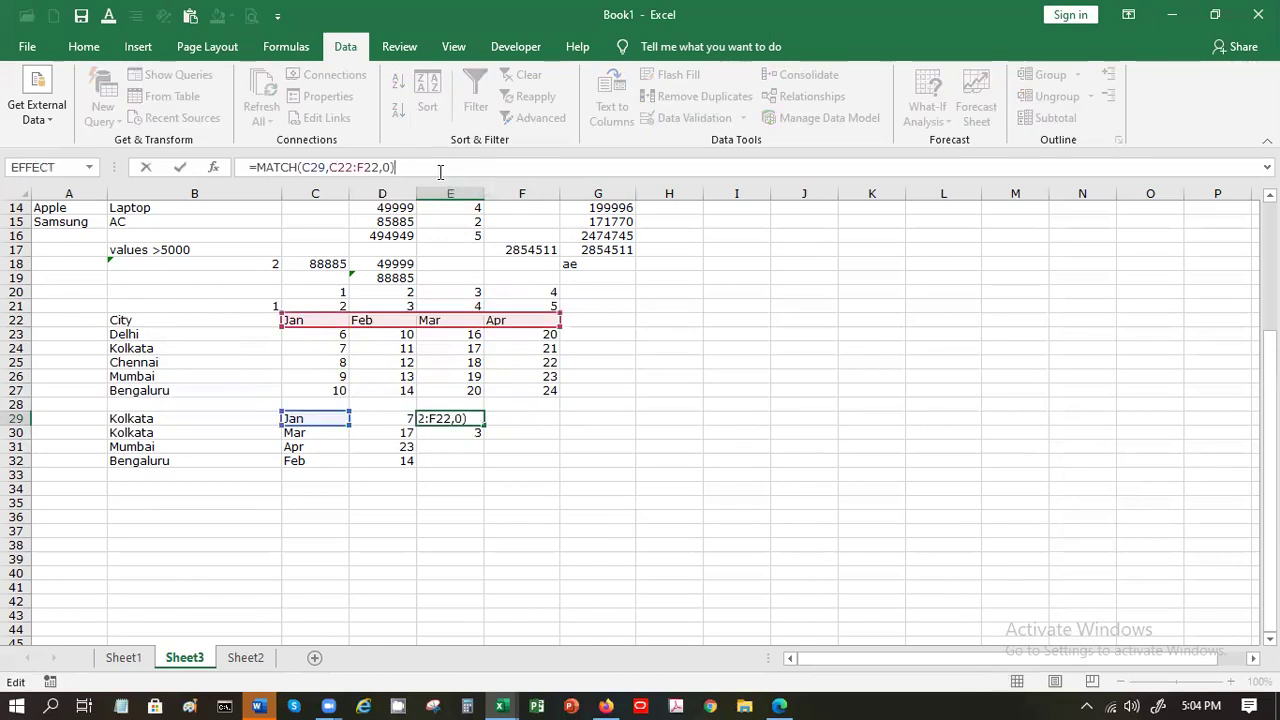
text(+1)
key(Return)
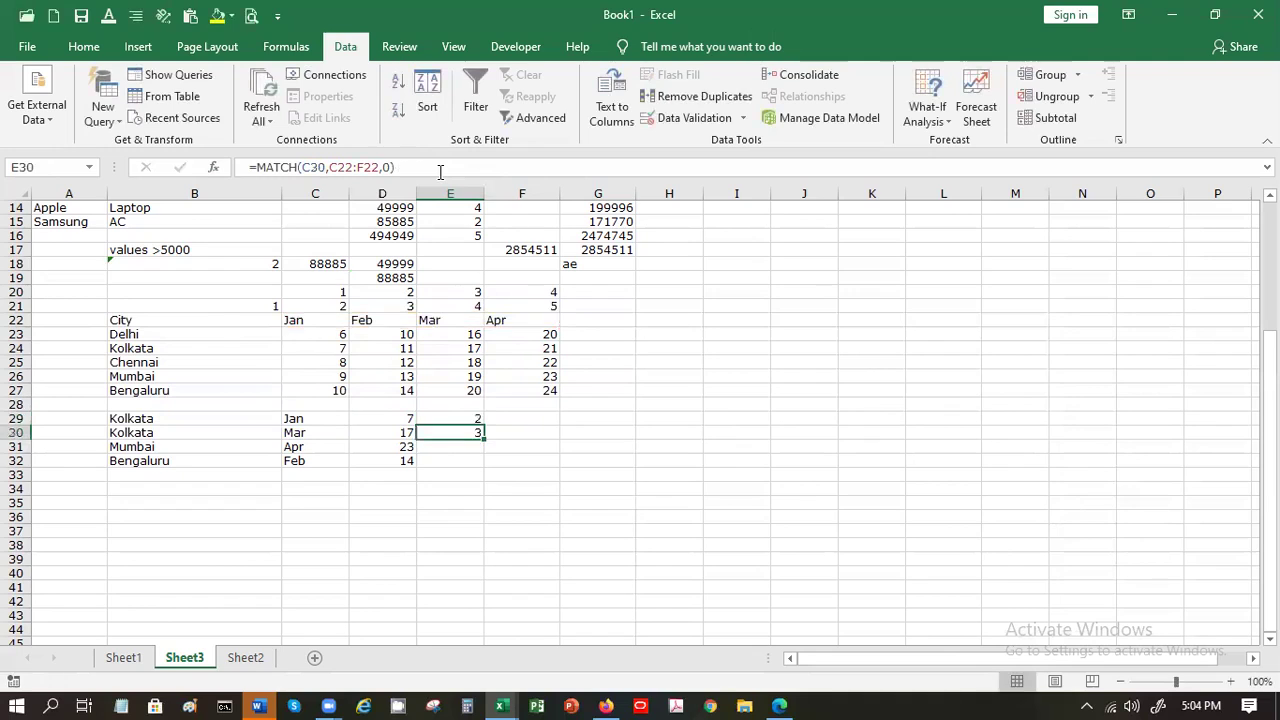
Step: Append +1 to the MATCH formula in E30 to account for the City column
click(440, 171)
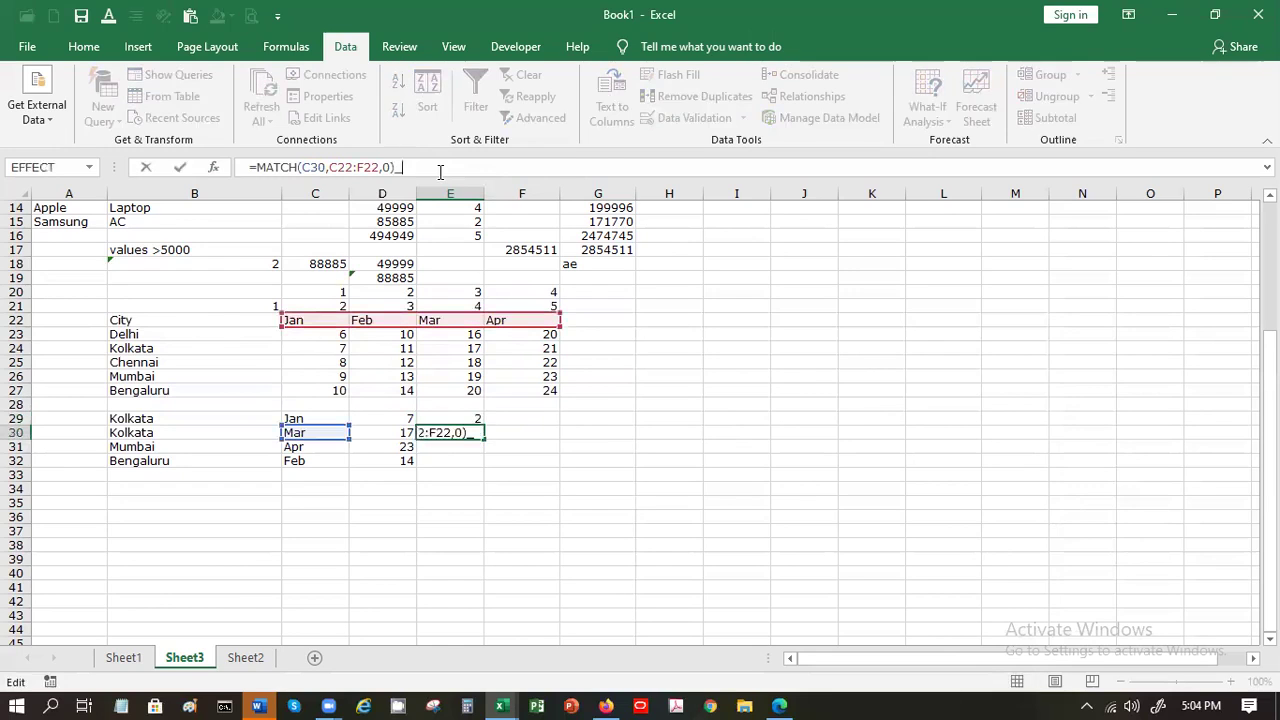
text(+1)
key(Return)
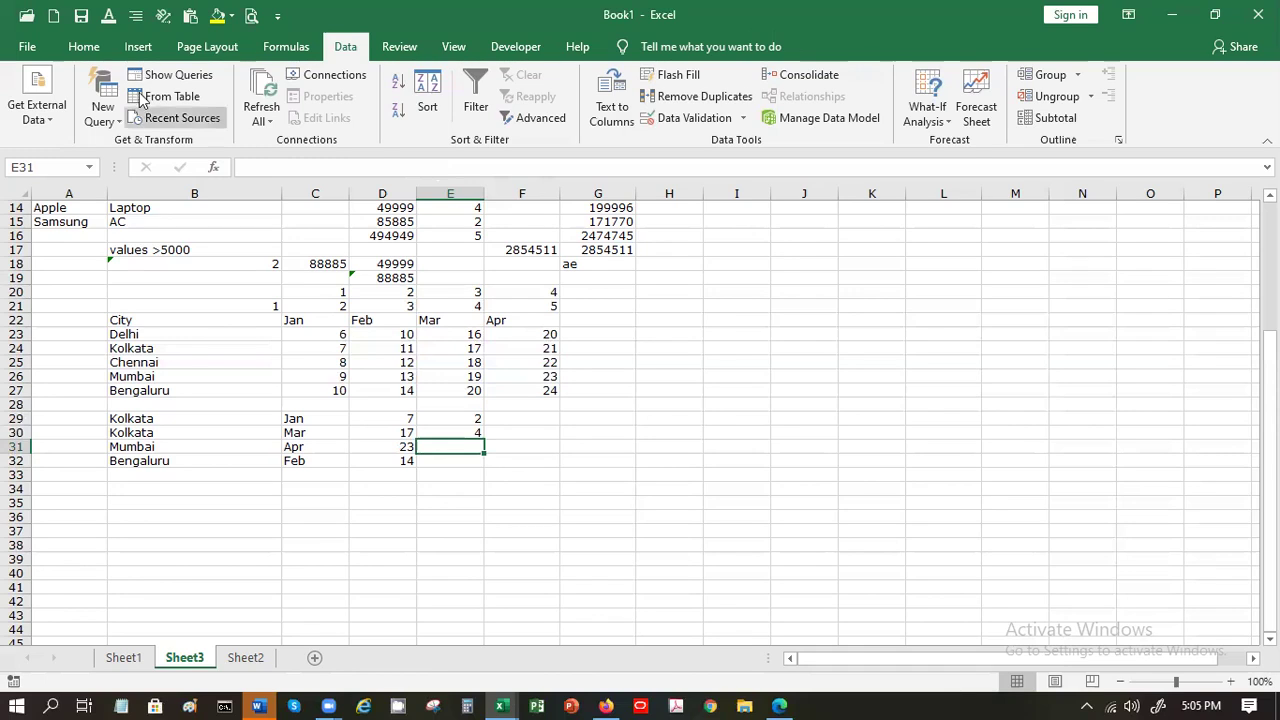
Step: Number the city rows from Delhi to Bengaluru 1 to 5 in A23:A27
click(53, 329)
text(1)
key(Return)
text(2)
key(Return)
text(3)
key(Return)
text(4)
key(Return)
text(5)
key(Return)
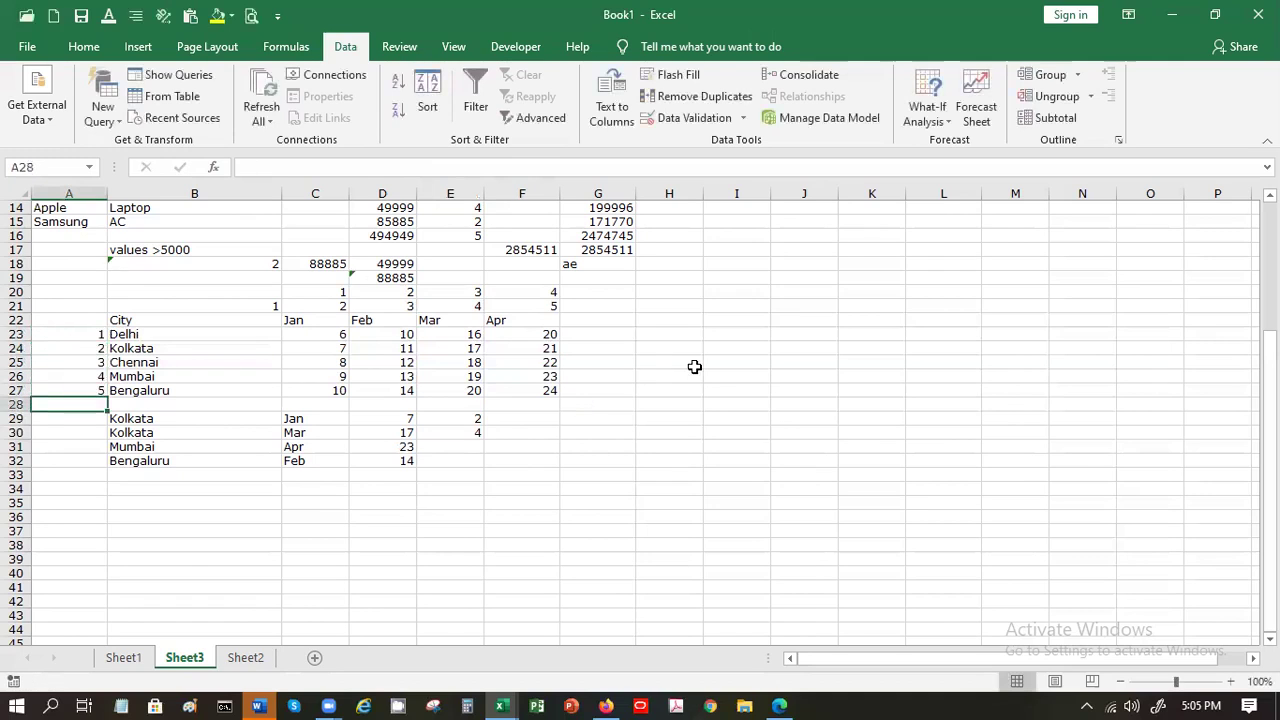
Step: Start a VLOOKUP in F29 with B29 as the lookup value and B23:F27 as the table array
click(200, 488)
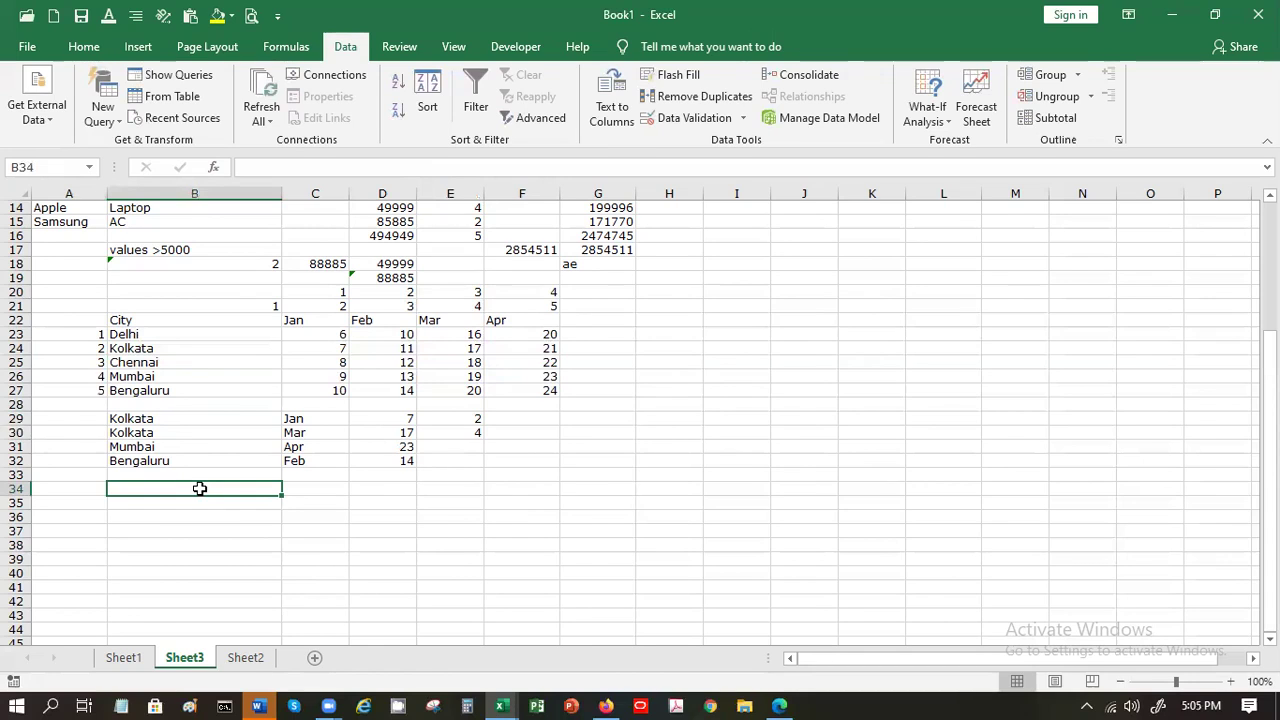
click(533, 420)
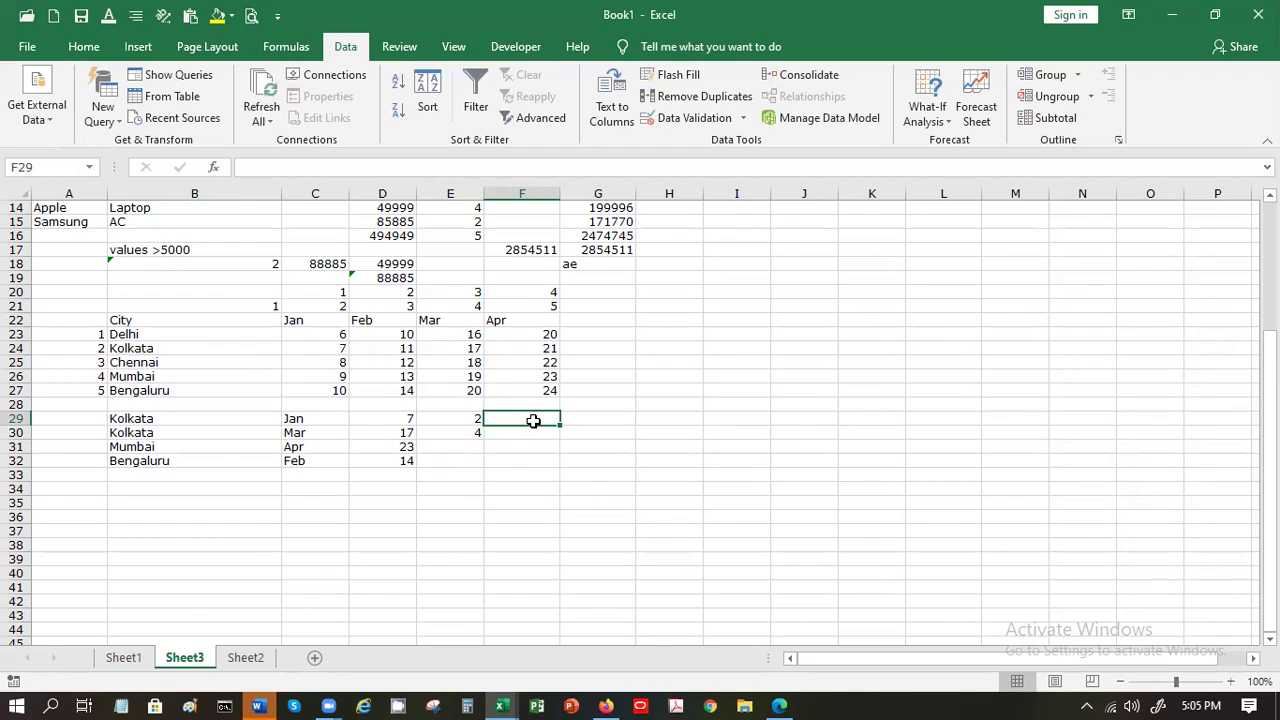
click(376, 419)
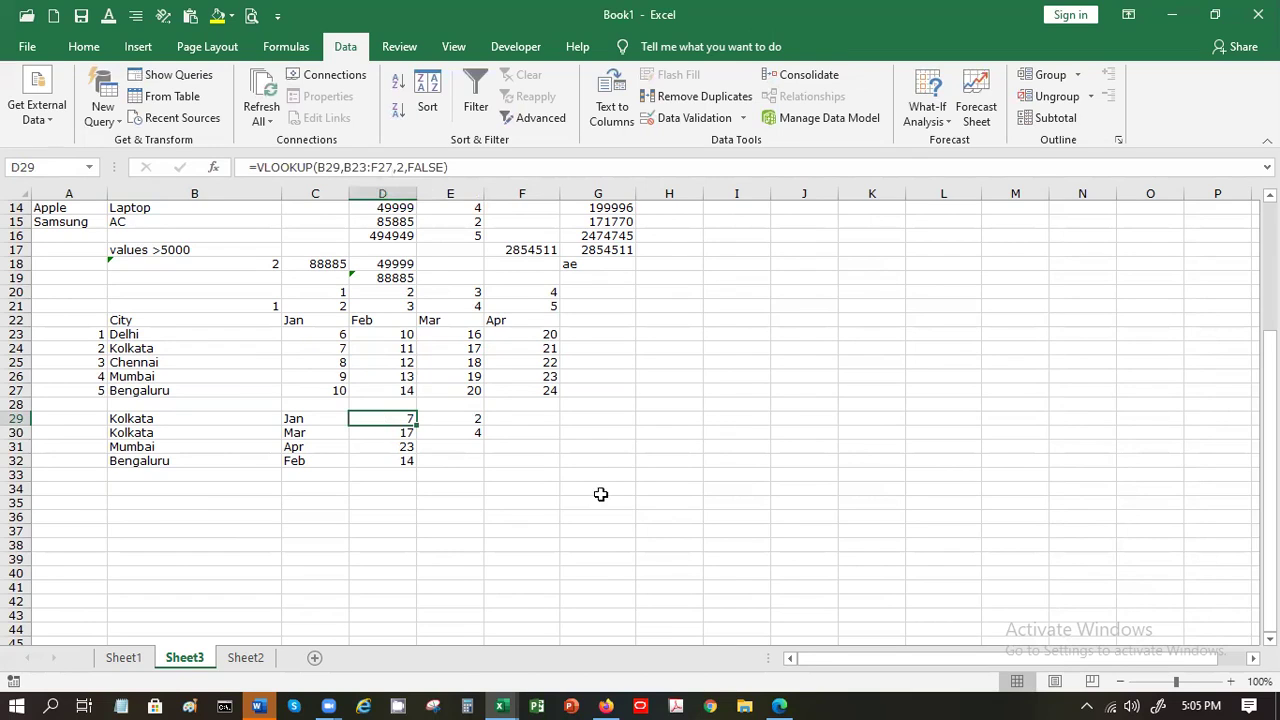
click(542, 421)
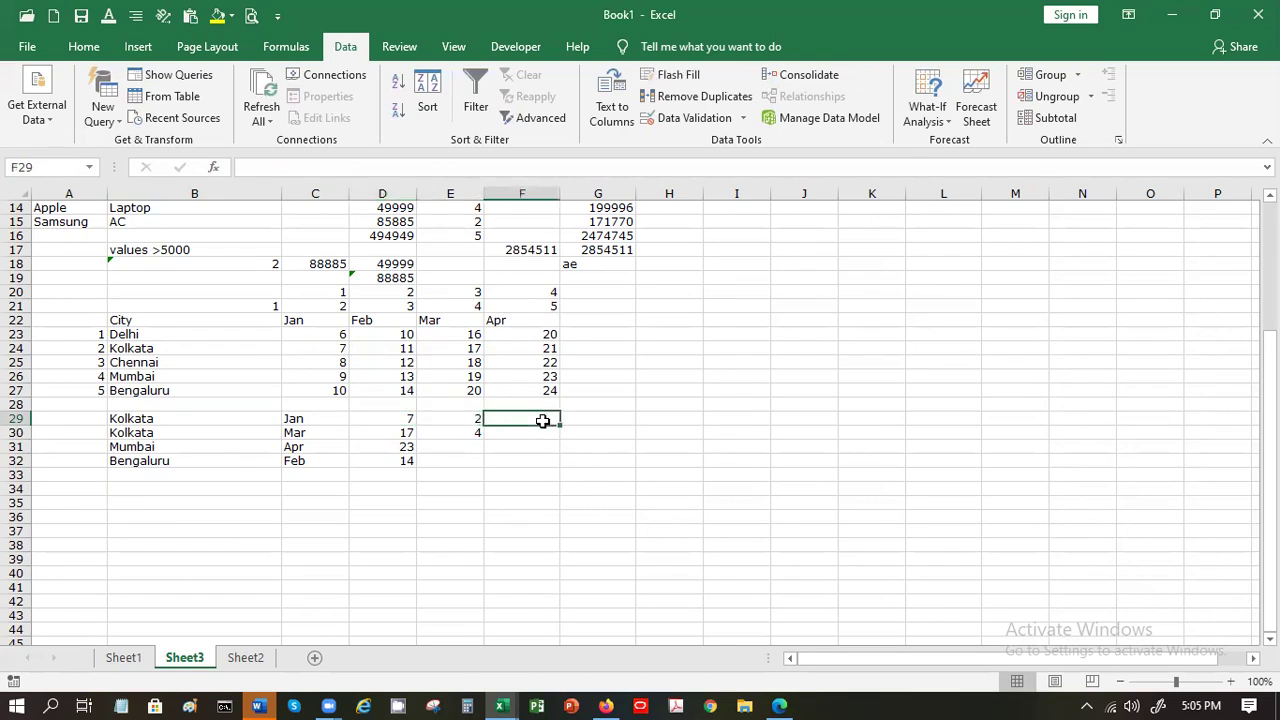
text(=vlo)
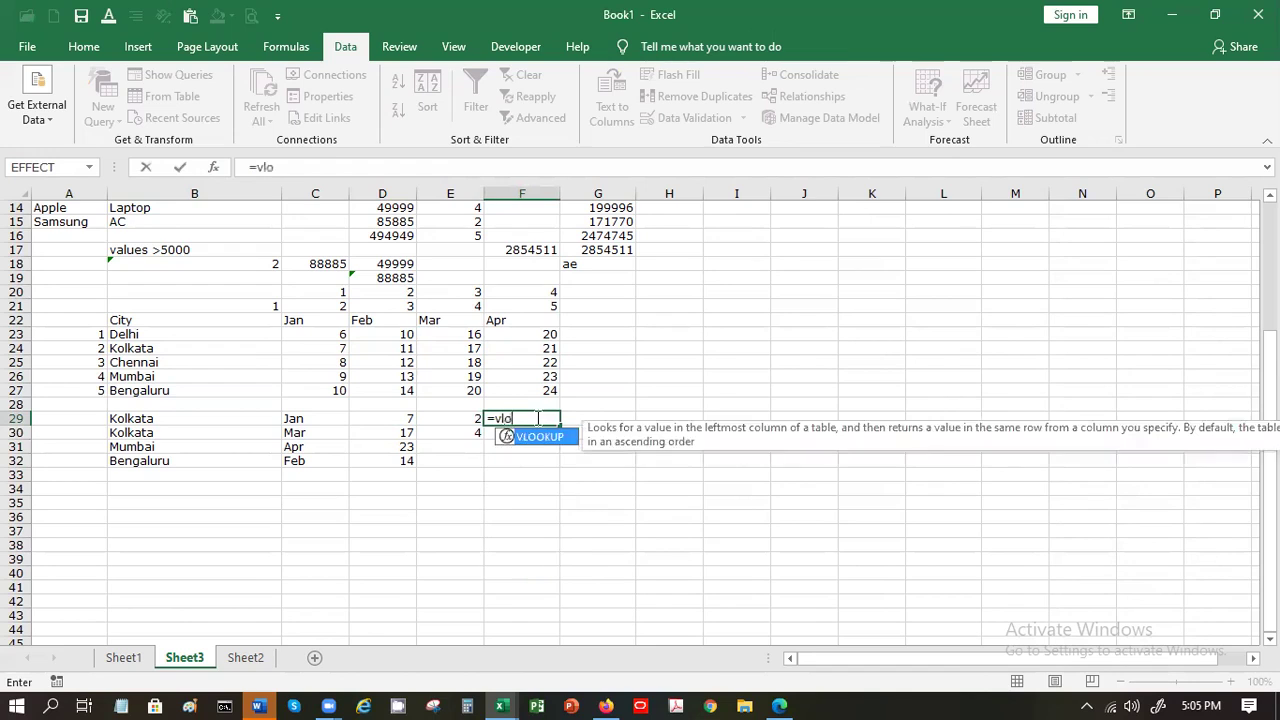
double_click(543, 436)
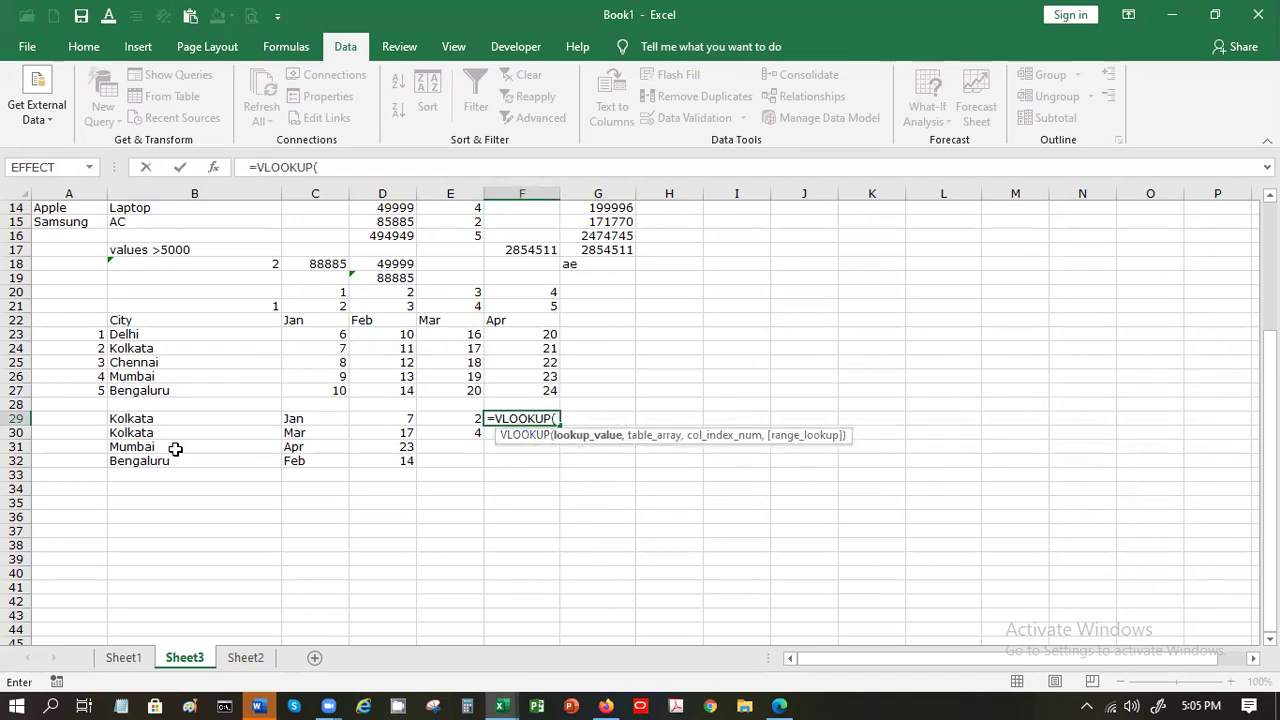
click(160, 417)
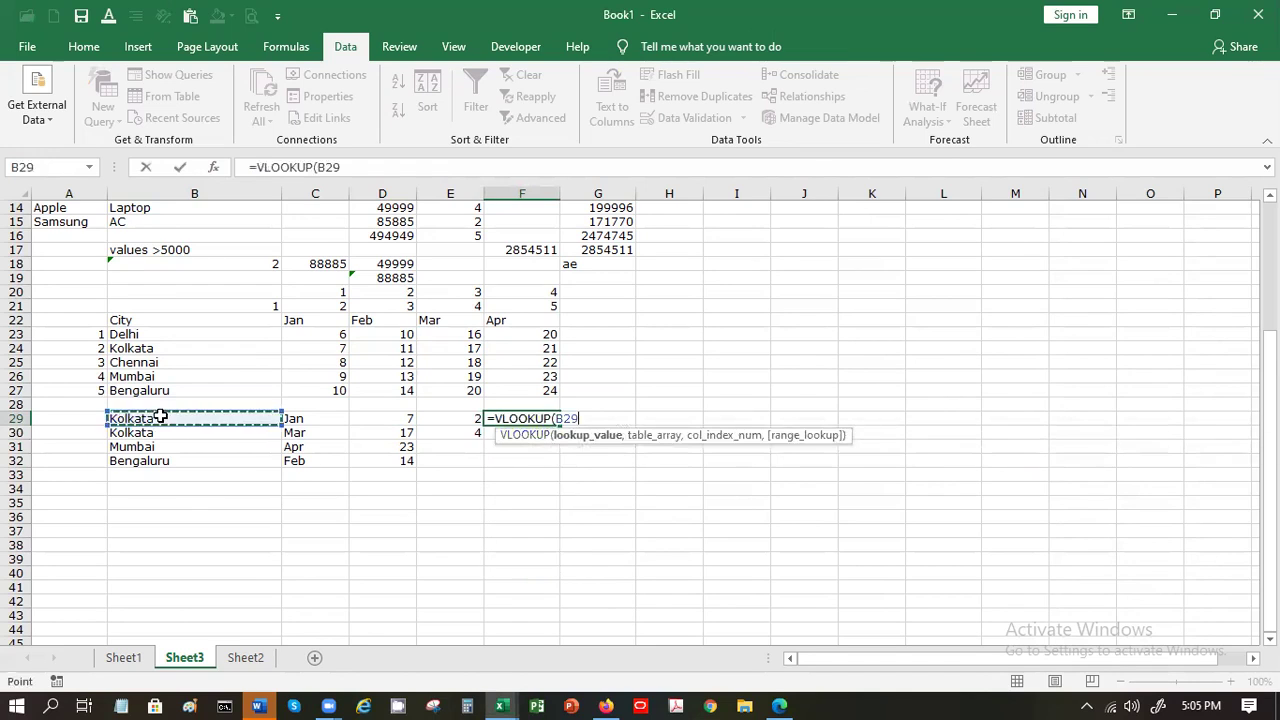
text(,)
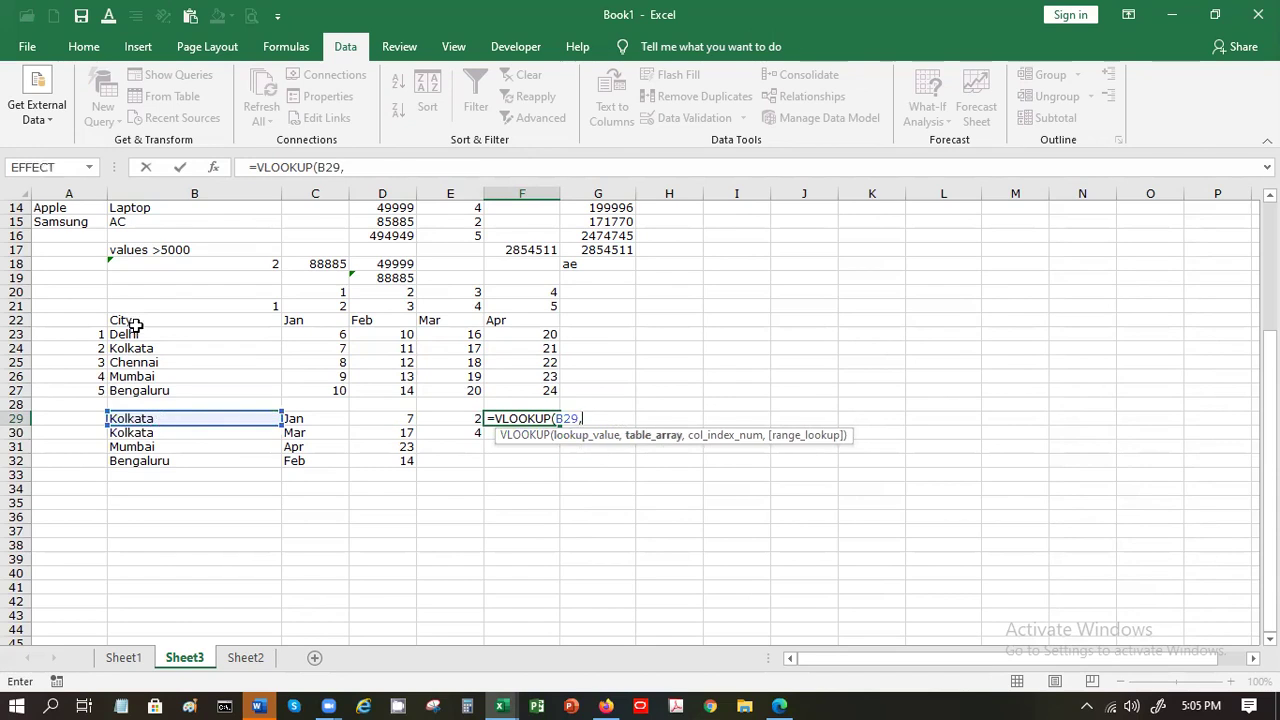
drag(130, 333, 520, 391)
text(,)
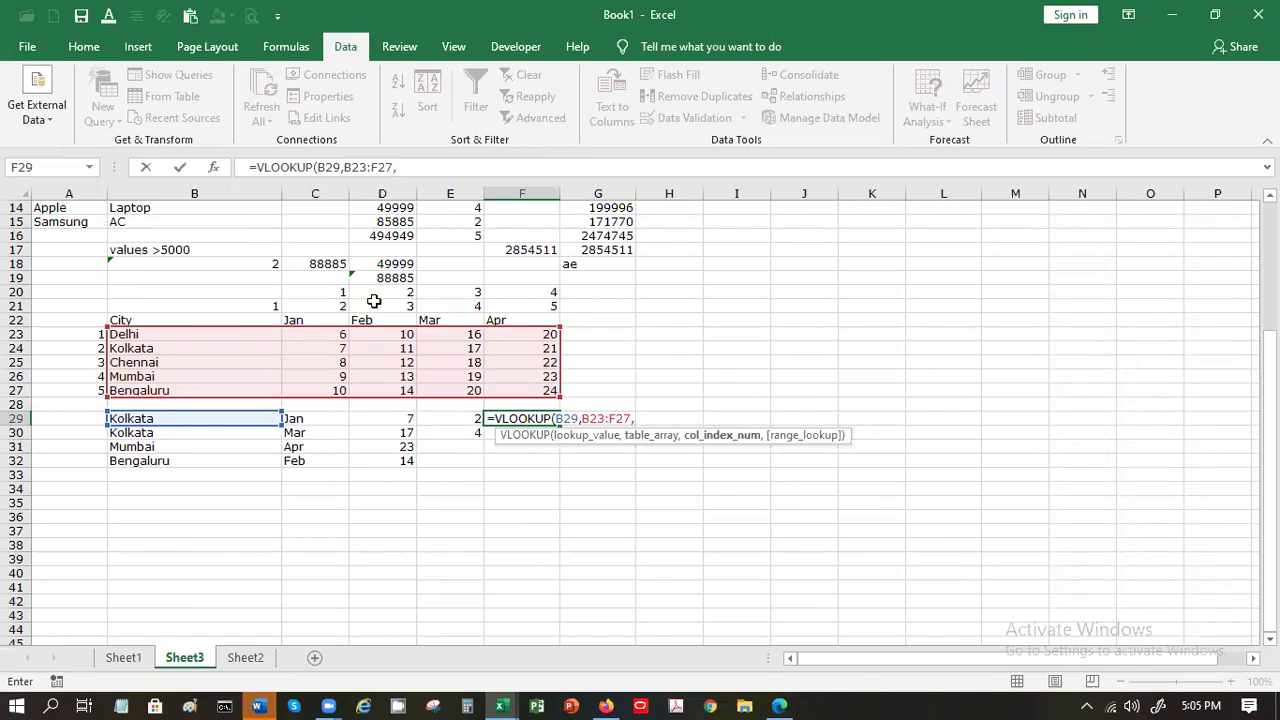
Step: Nest a MATCH as the column index, looking up C29 in the month headings C22:F22 with match type 0
text(ma)
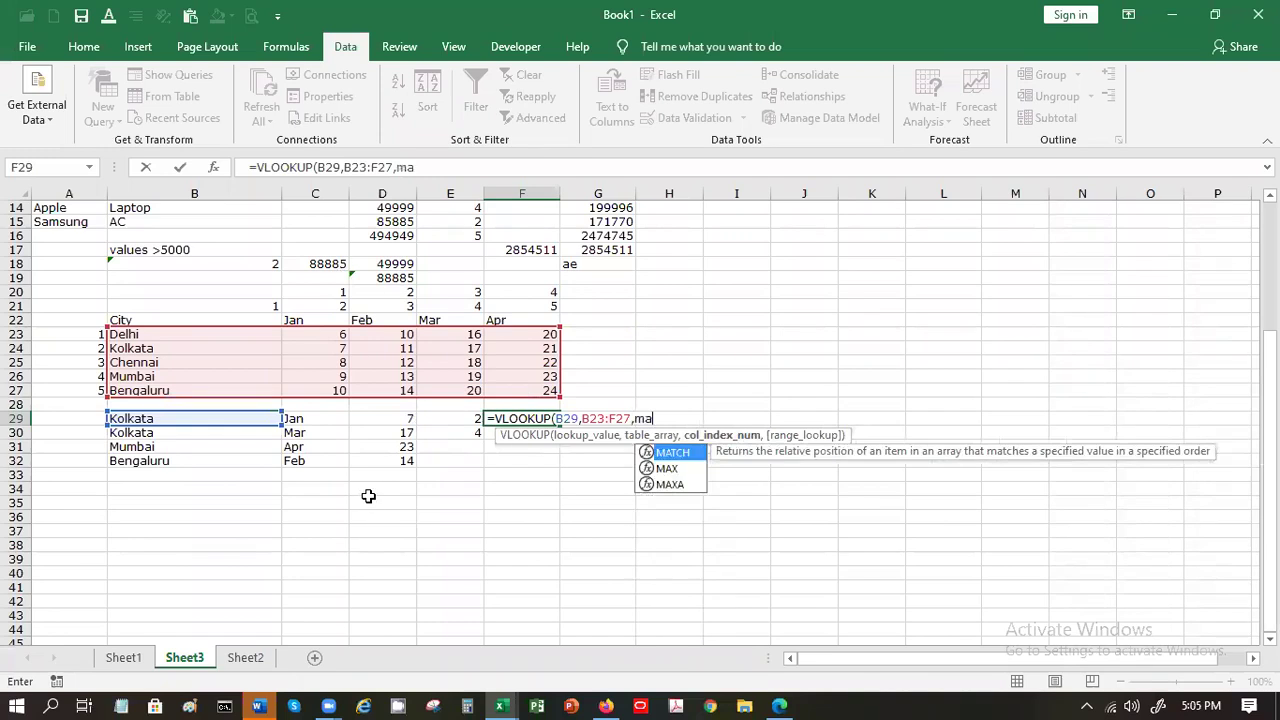
text(t)
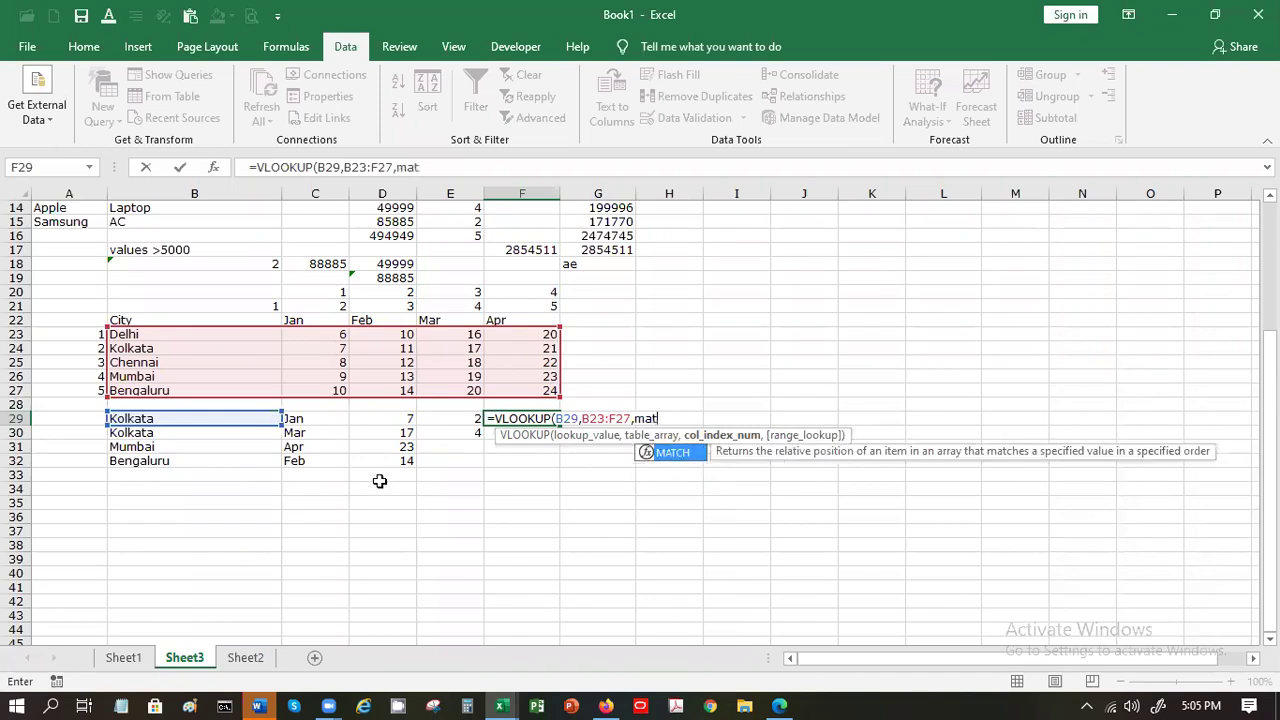
double_click(672, 452)
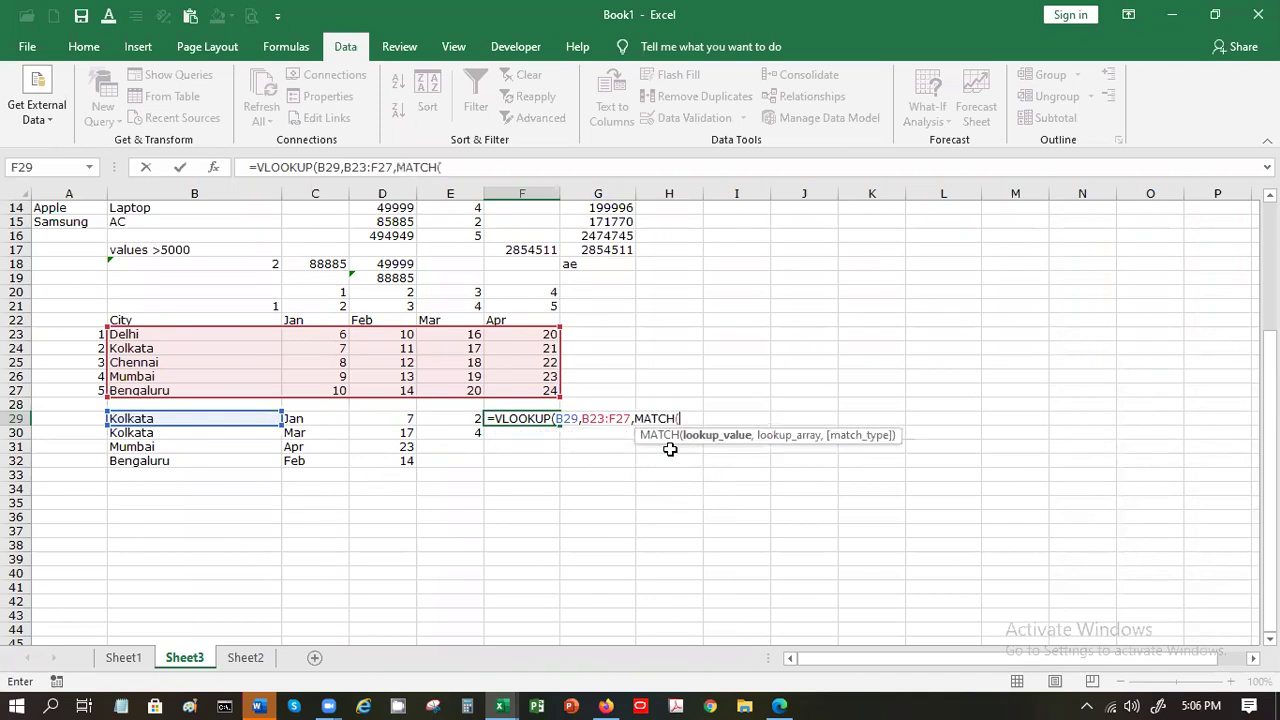
click(296, 421)
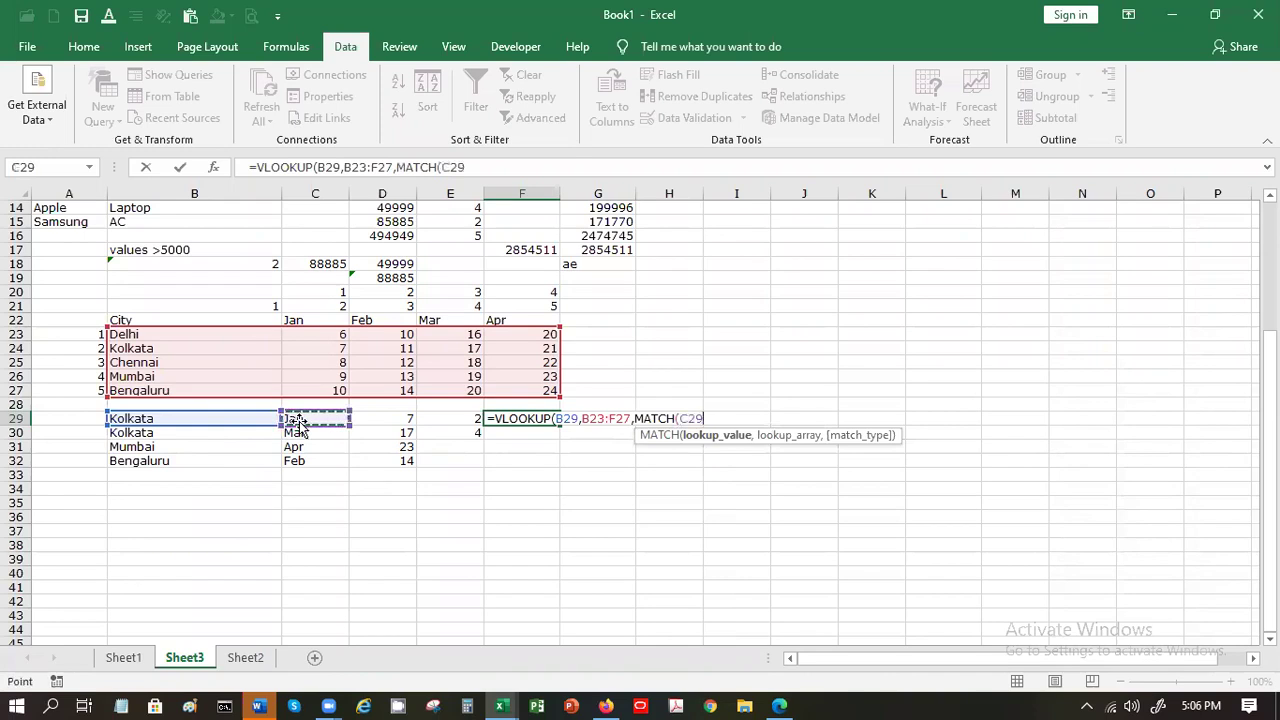
text(,)
drag(300, 319, 515, 320)
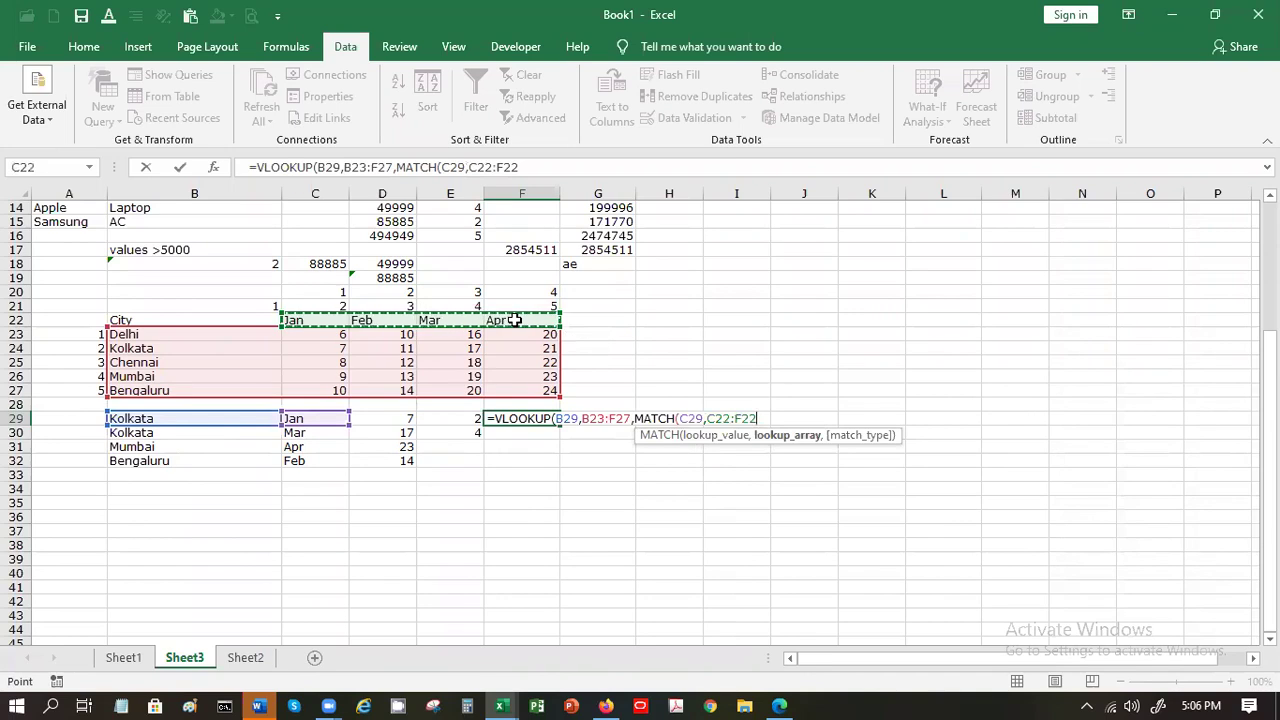
text(,)
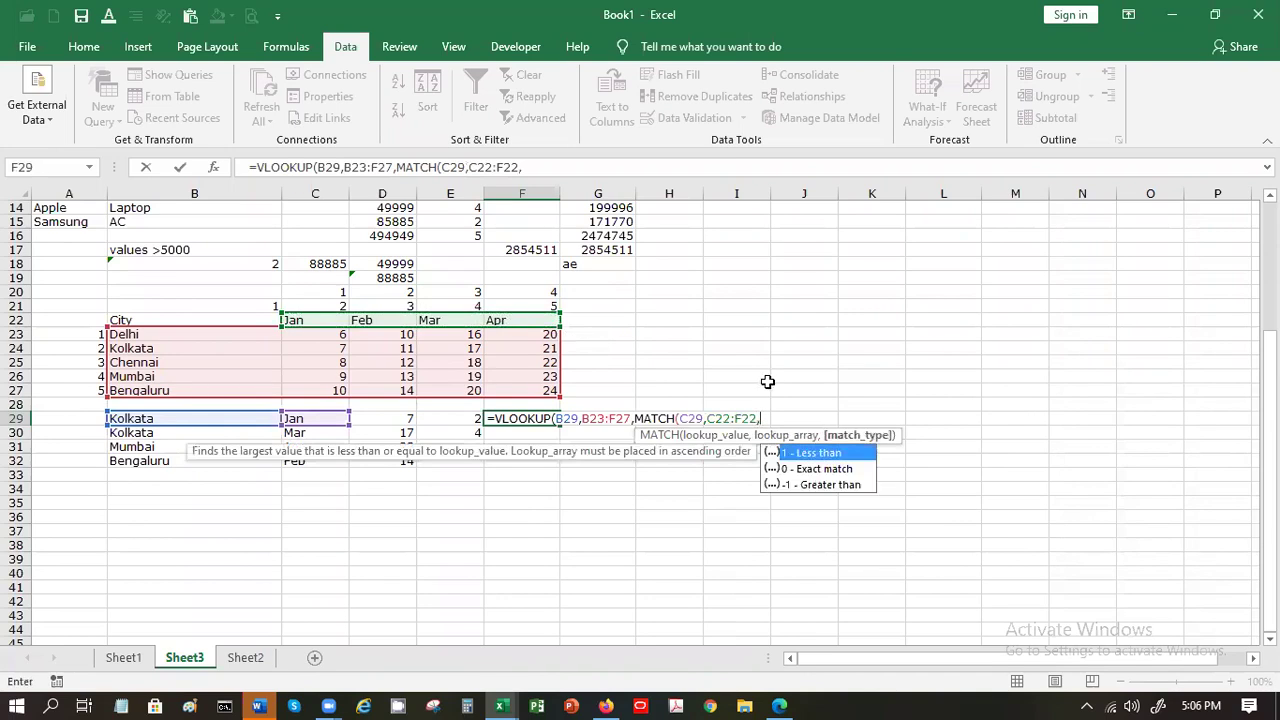
double_click(810, 468)
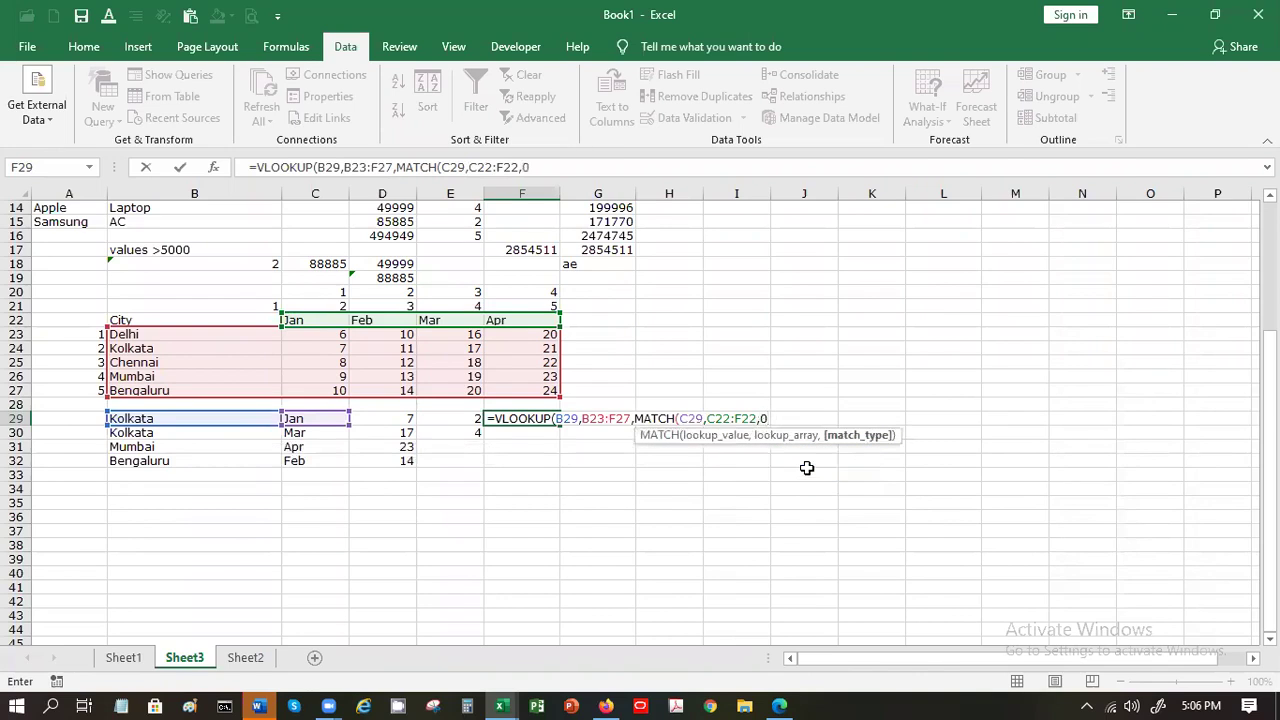
Step: Add +1 after the nested MATCH, set the range lookup to FALSE and enter the completed formula in F29
text()+)
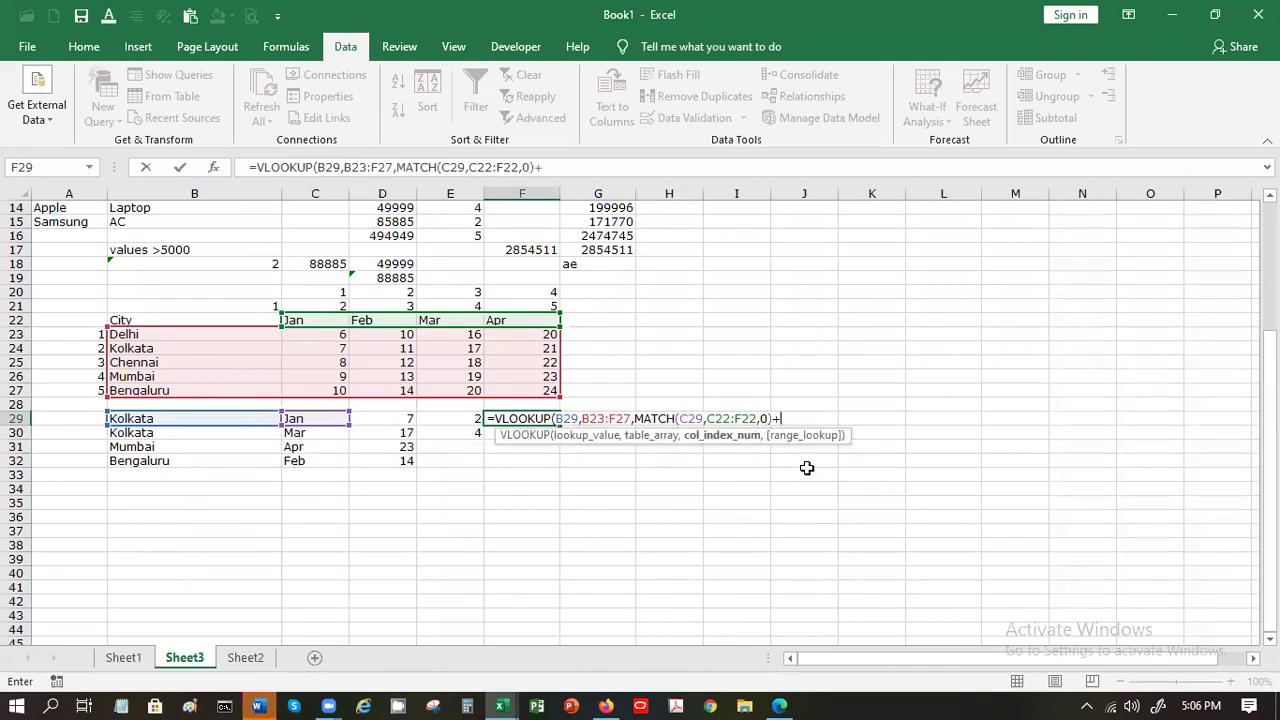
text(1,)
double_click(812, 469)
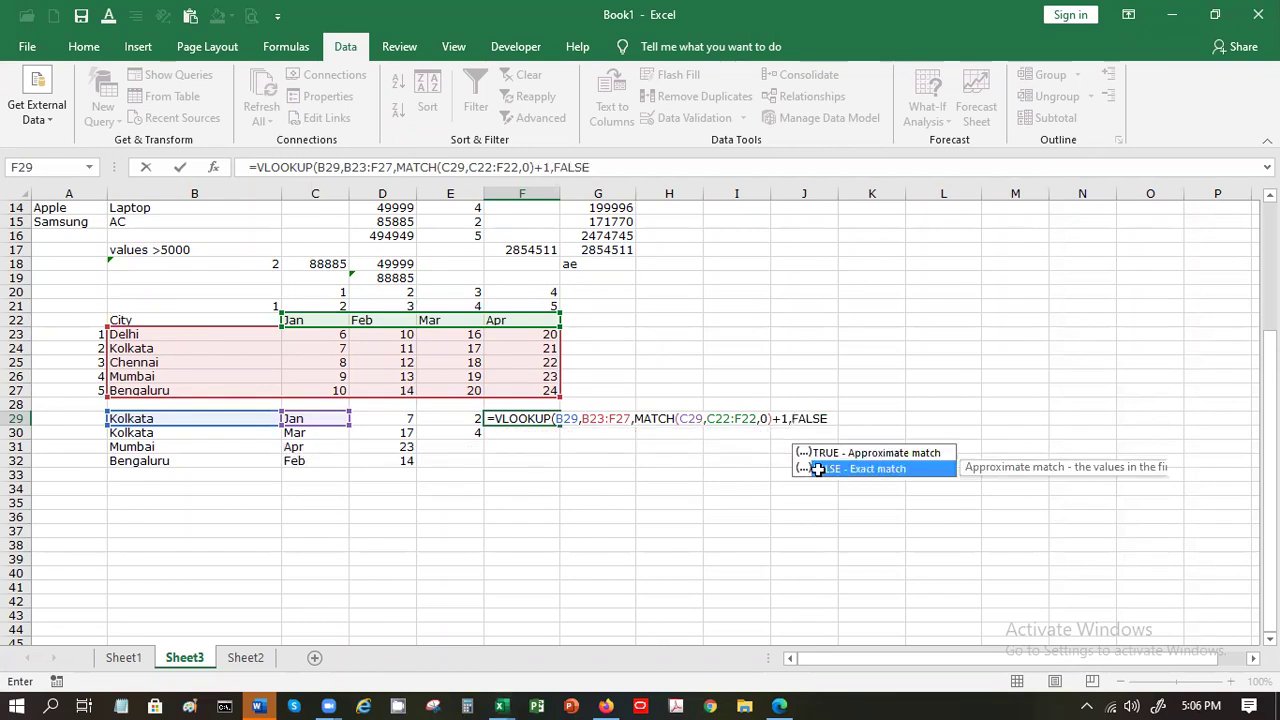
key(Return)
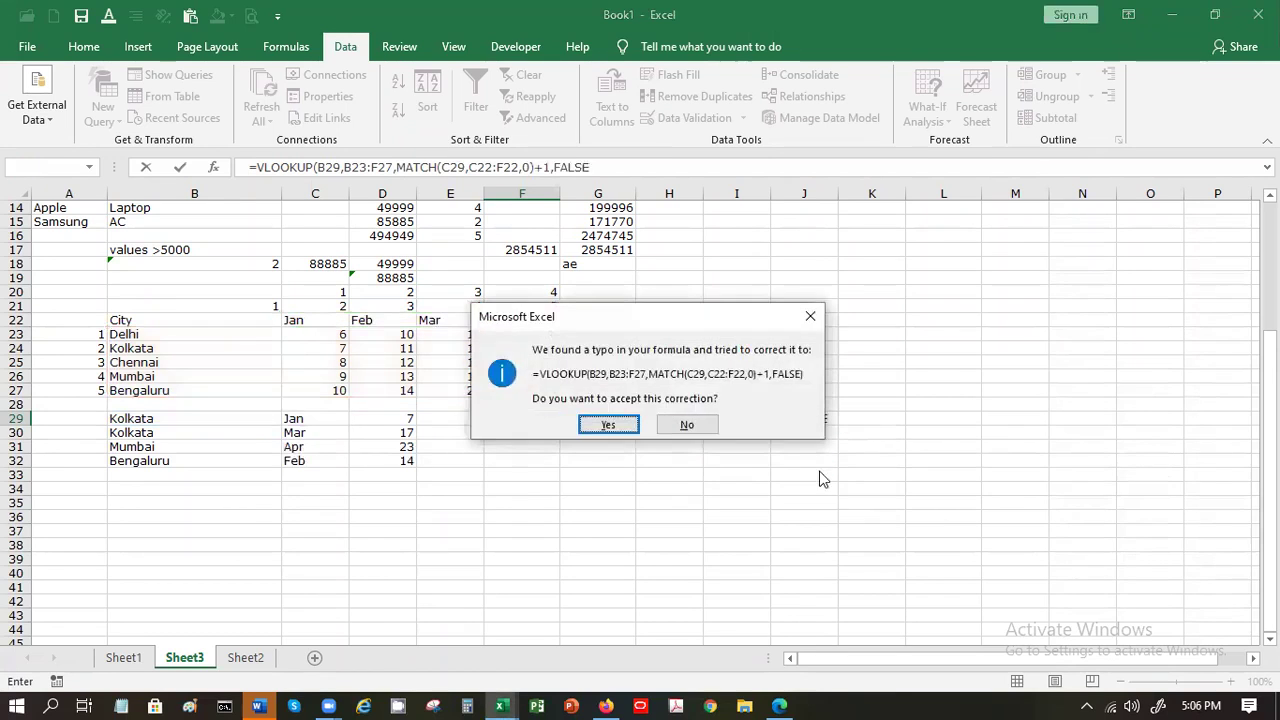
key(Return)
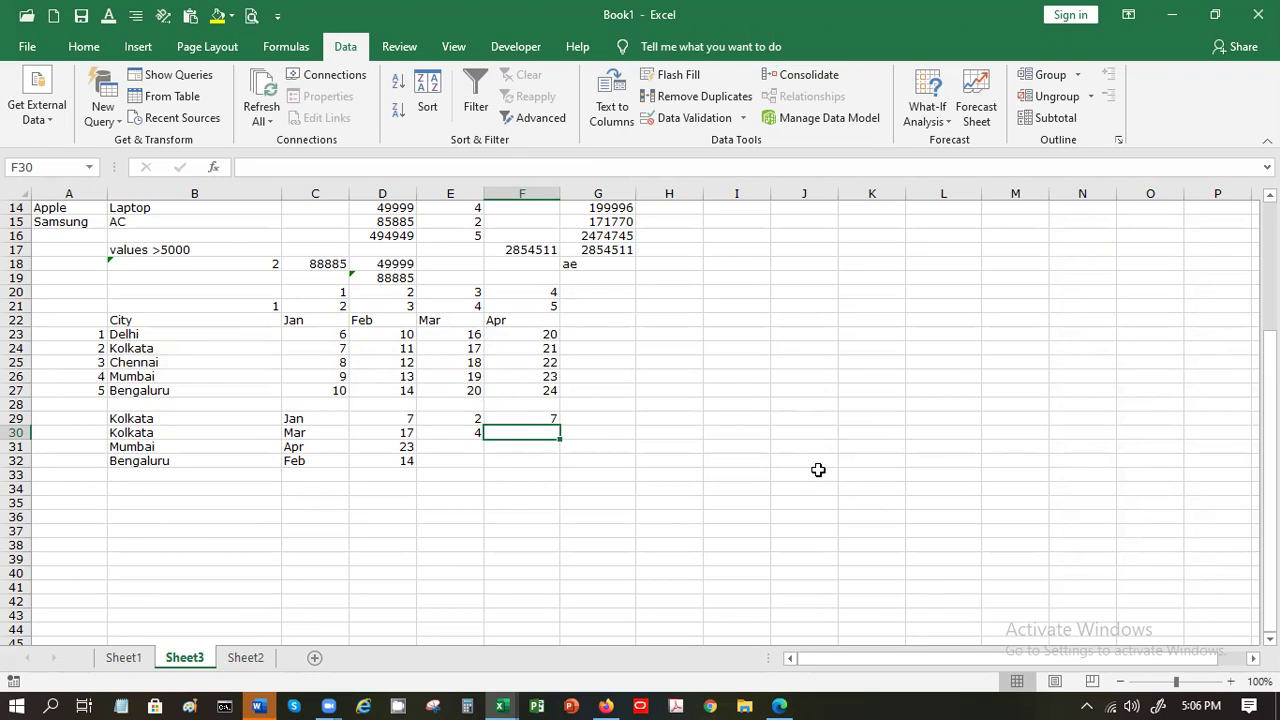
Step: Change the month in C29 to Mar and check the combined lookup in F29
click(321, 418)
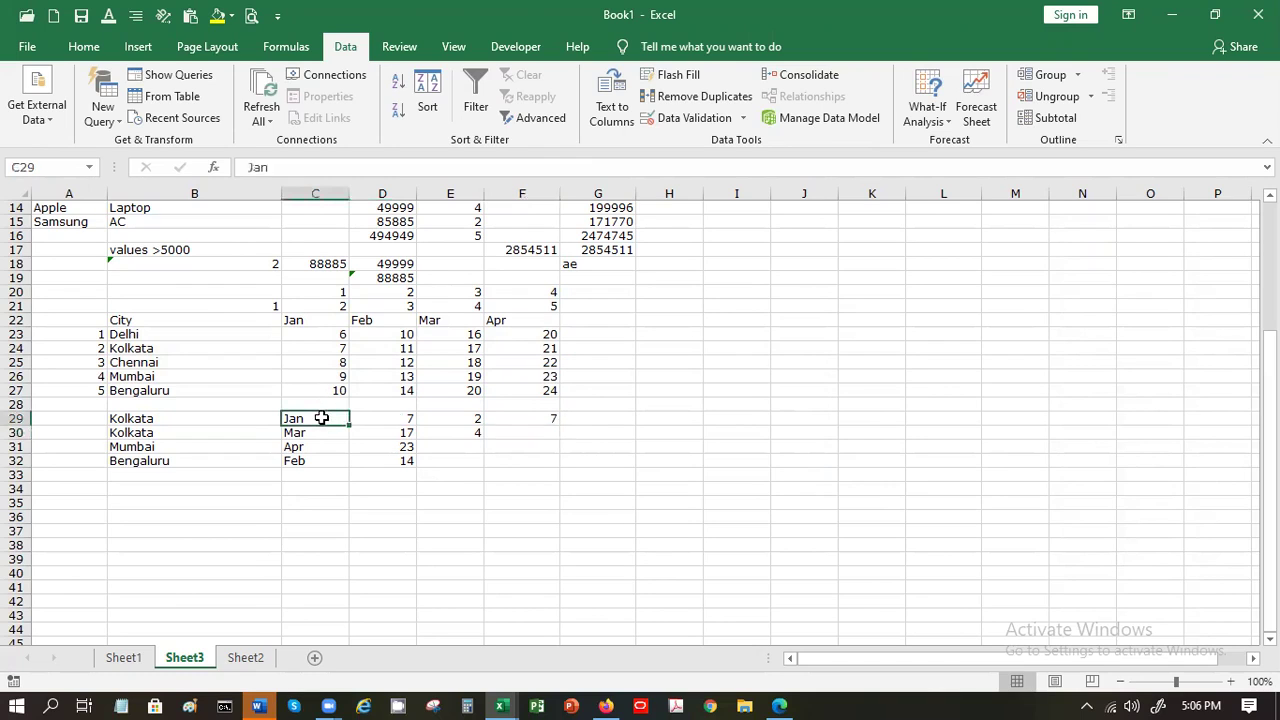
text(Mar)
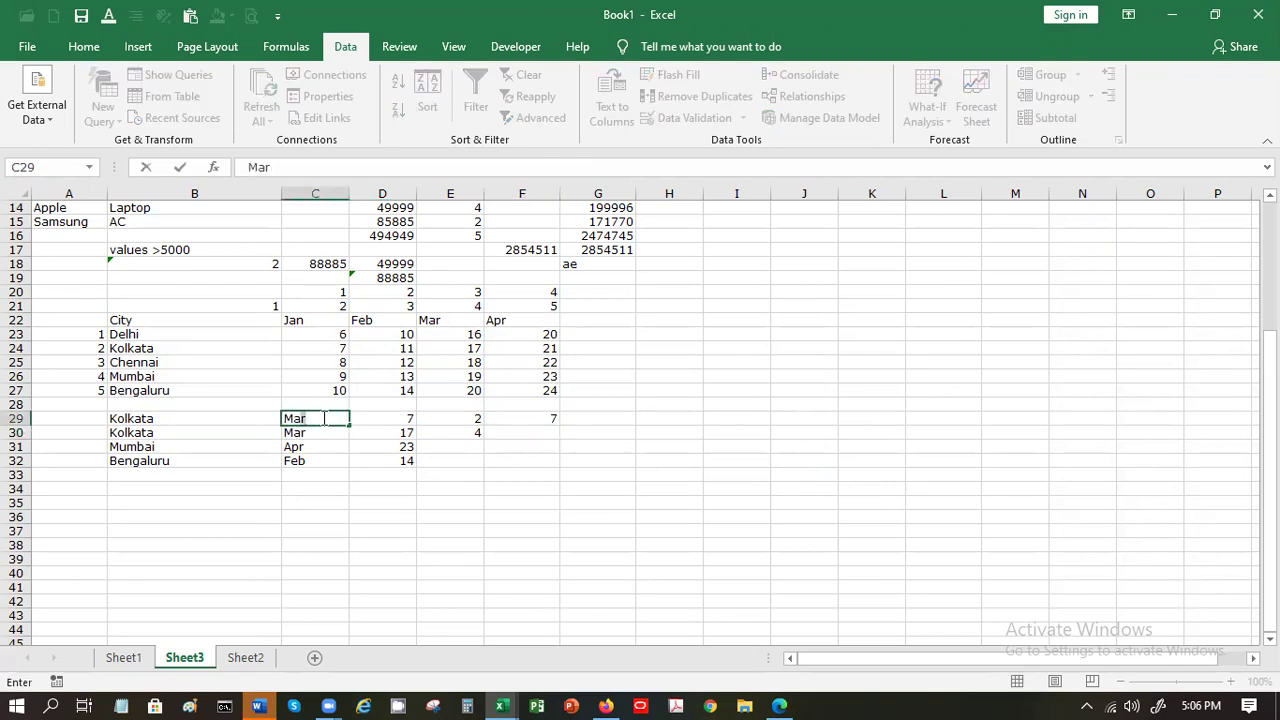
key(Return)
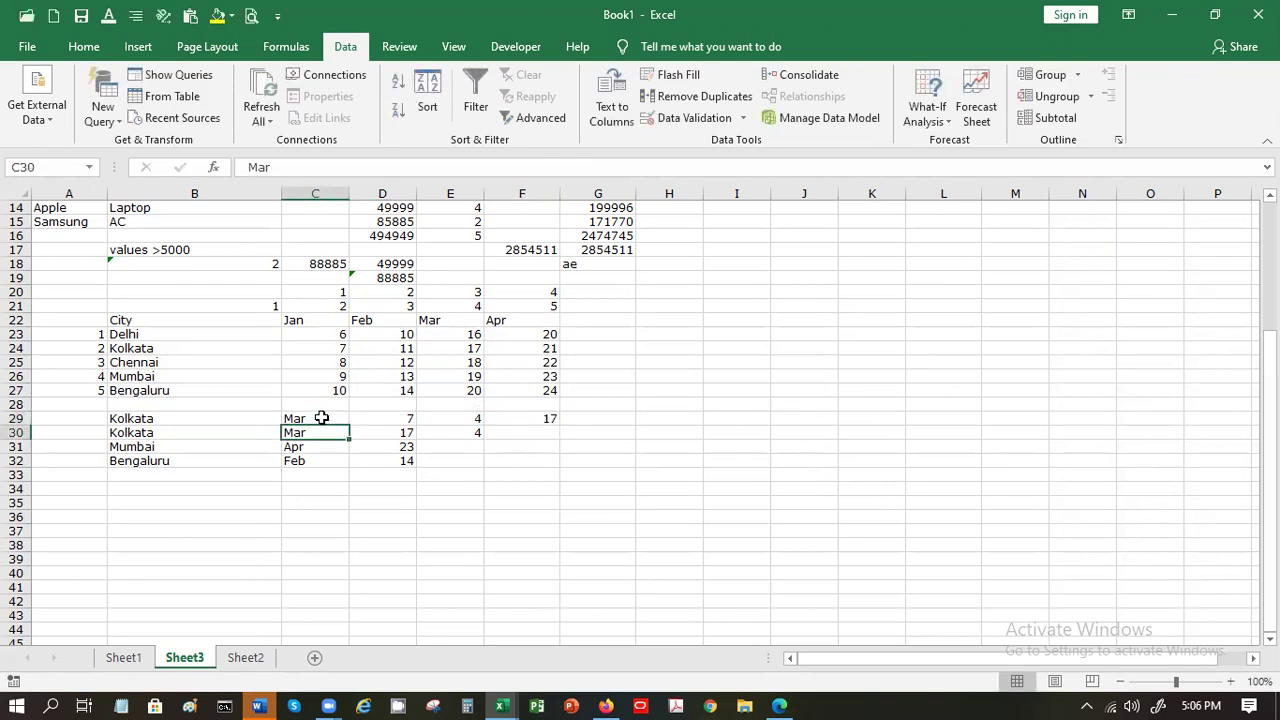
click(537, 421)
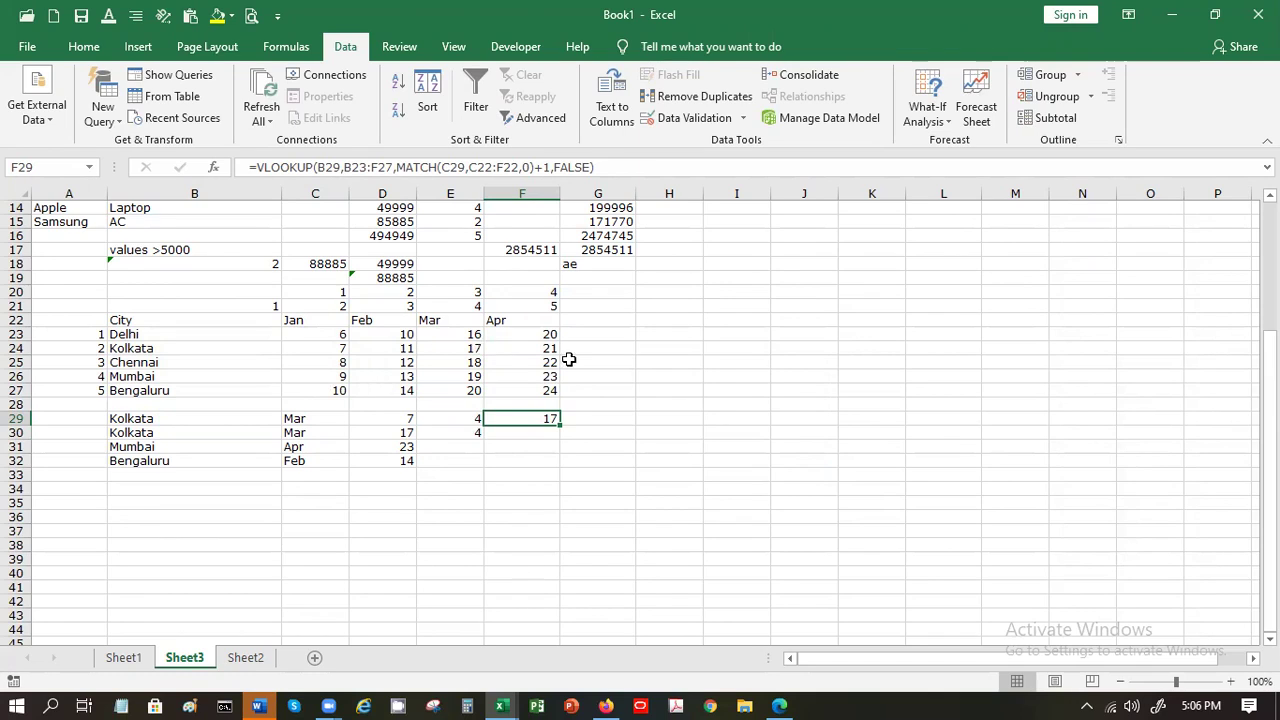
Step: Change the month in C29 to Apr and open the function arguments of F29's VLOOKUP
click(331, 418)
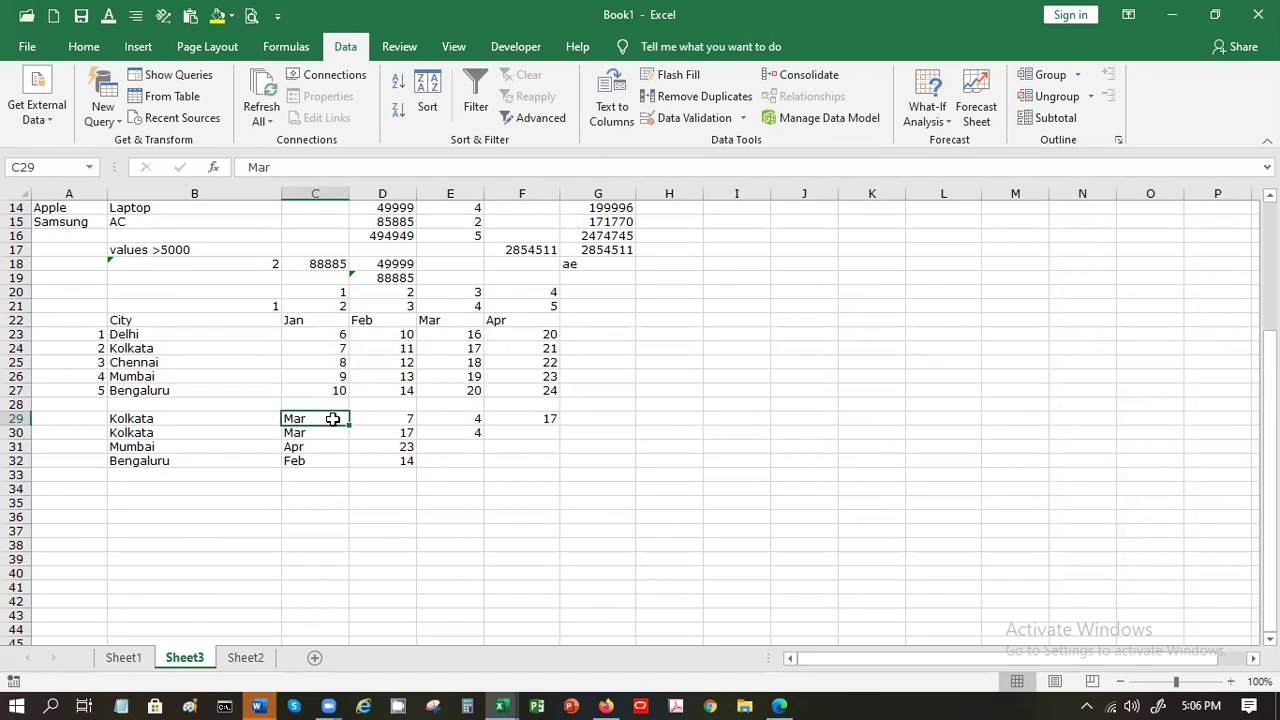
text(Apr)
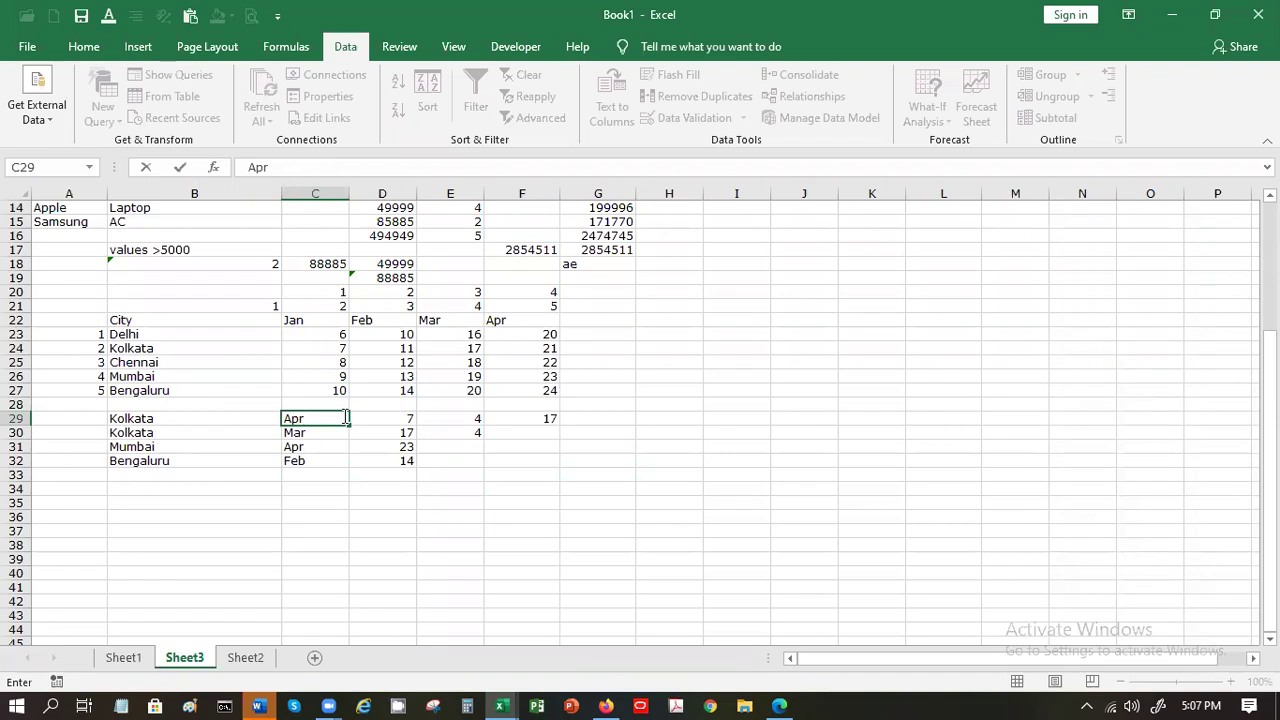
key(Return)
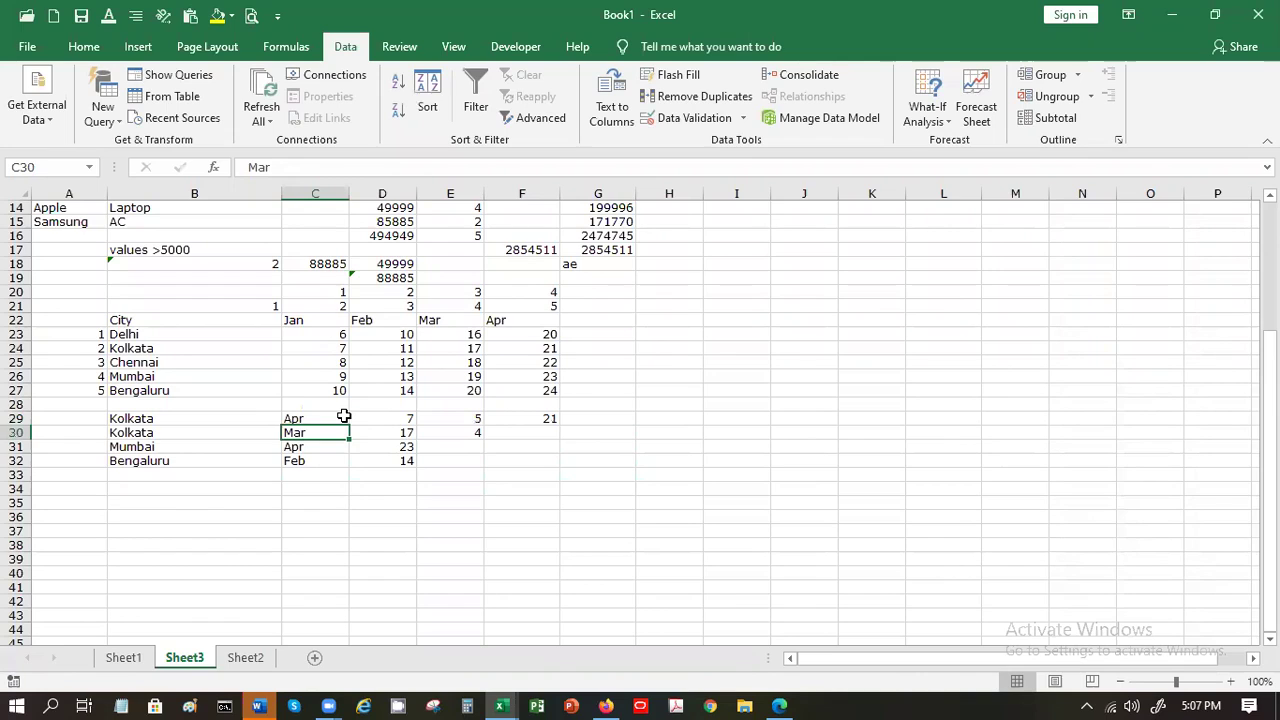
click(530, 421)
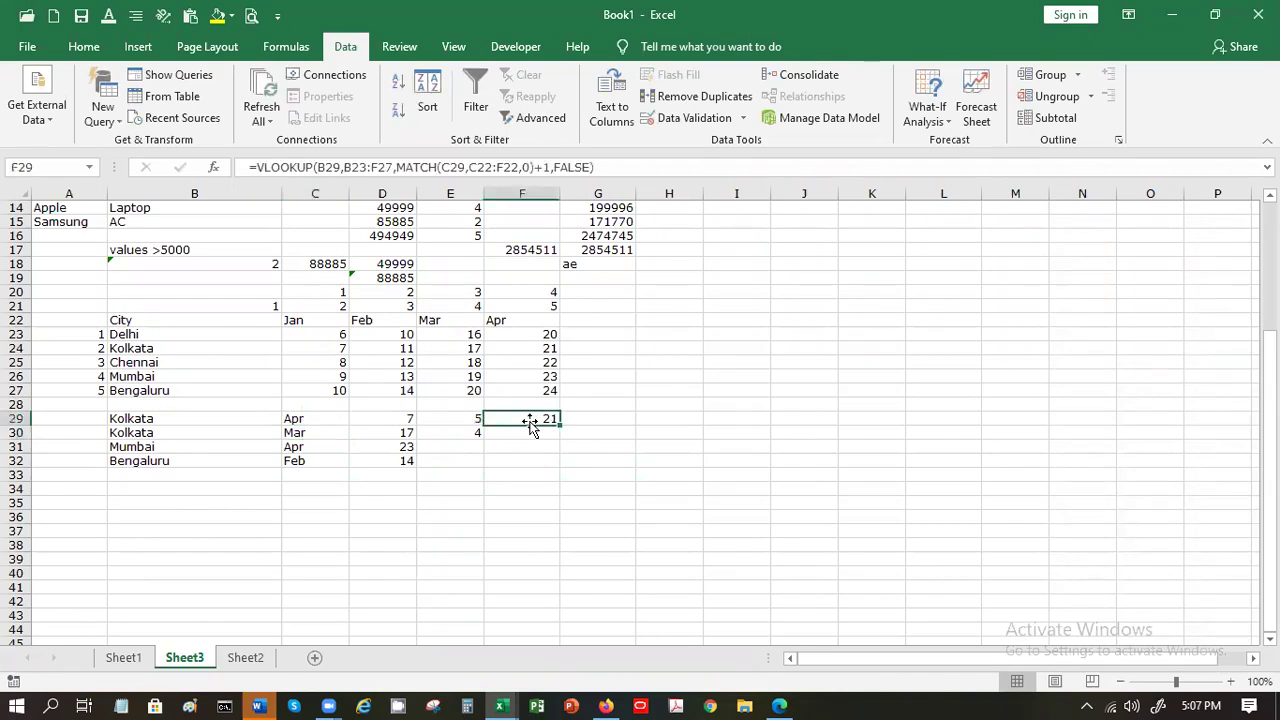
click(218, 170)
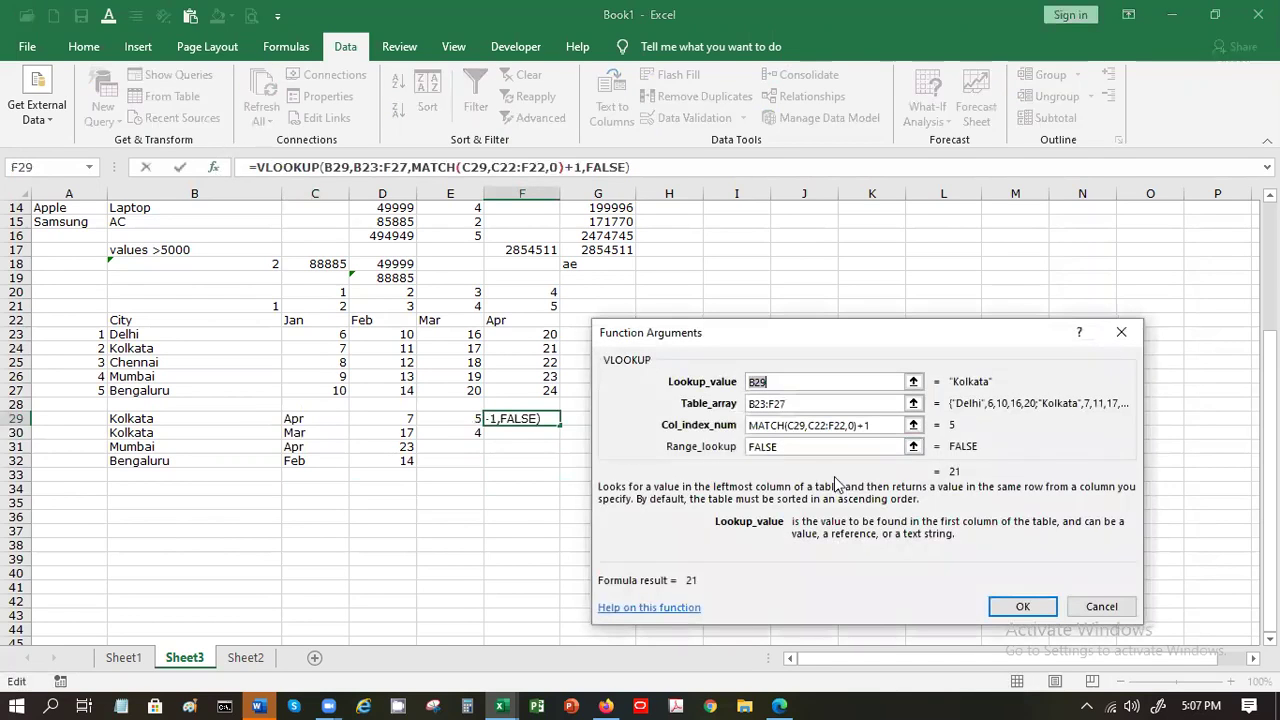
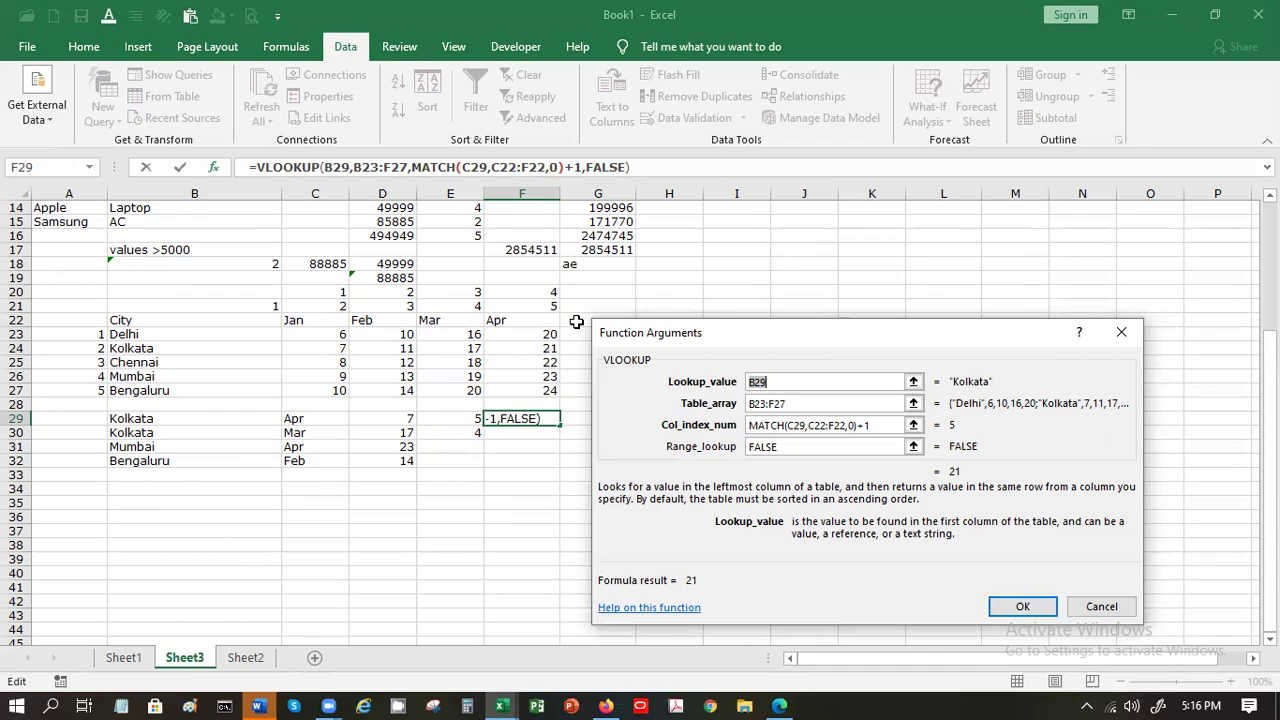
click(411, 75)
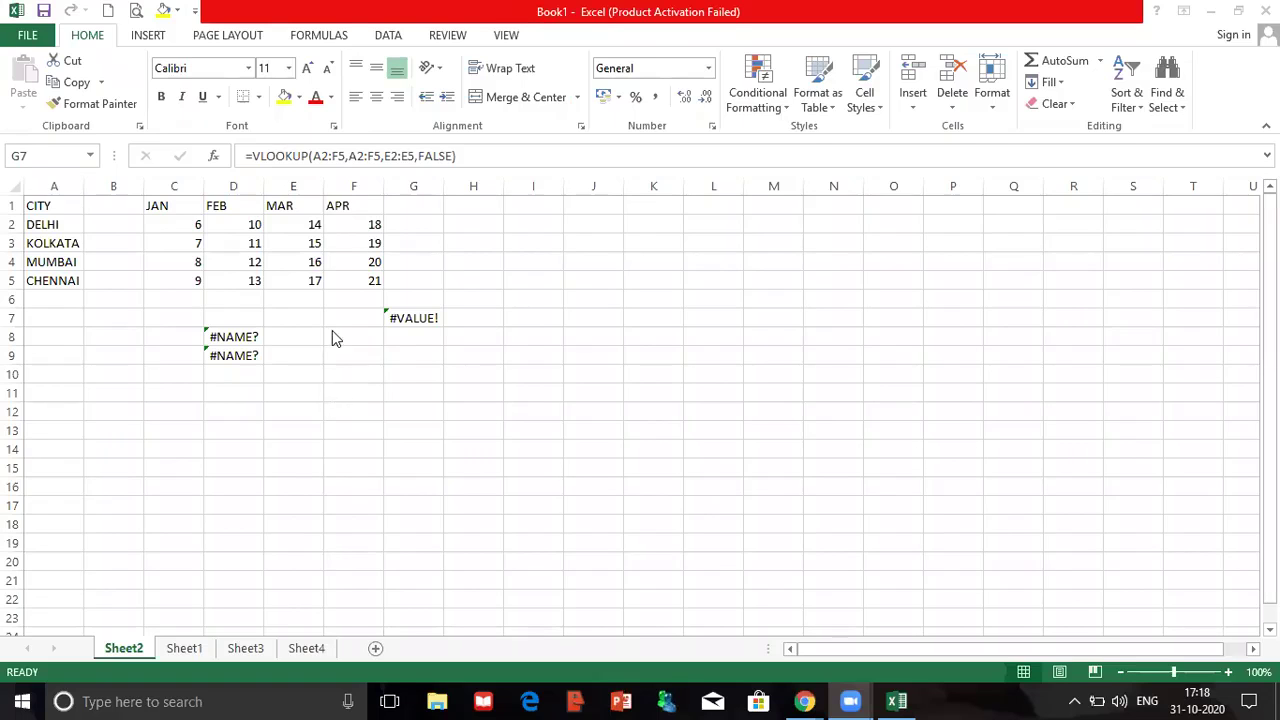
click(333, 331)
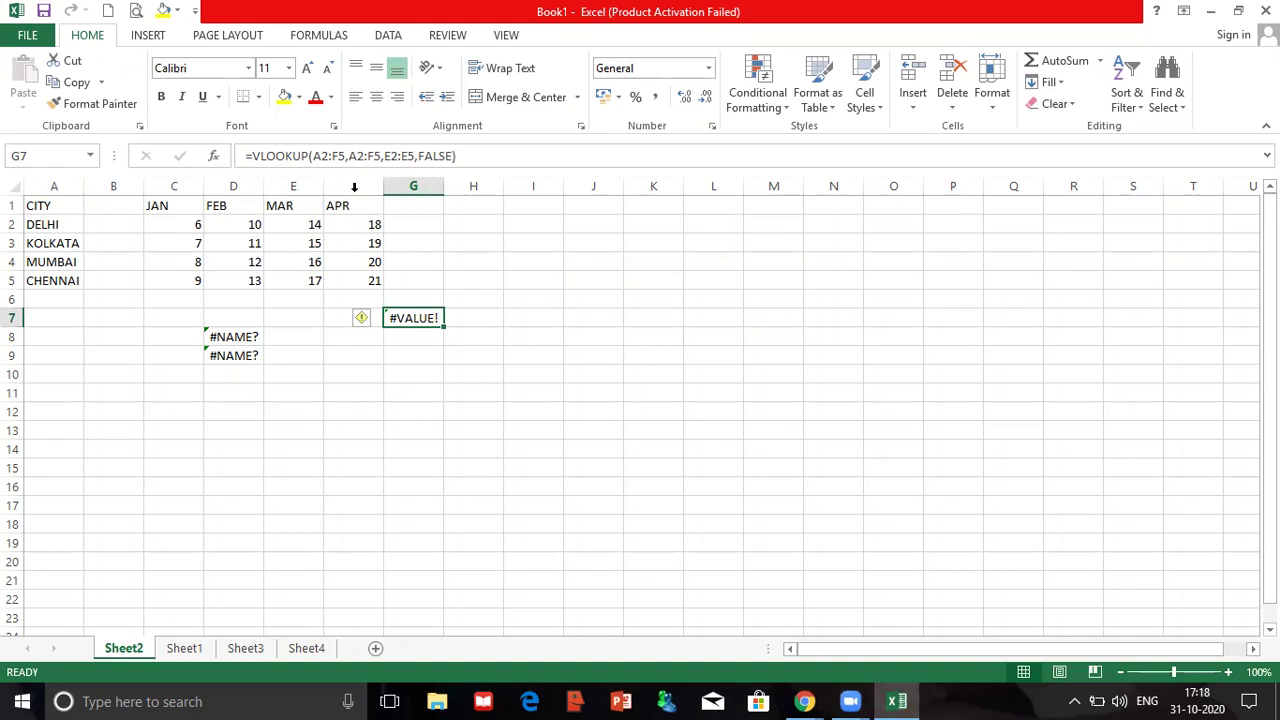
Step: Compare the KOLKATA entry in A3 with the argument ranges of the failing VLOOKUP in G7
click(57, 241)
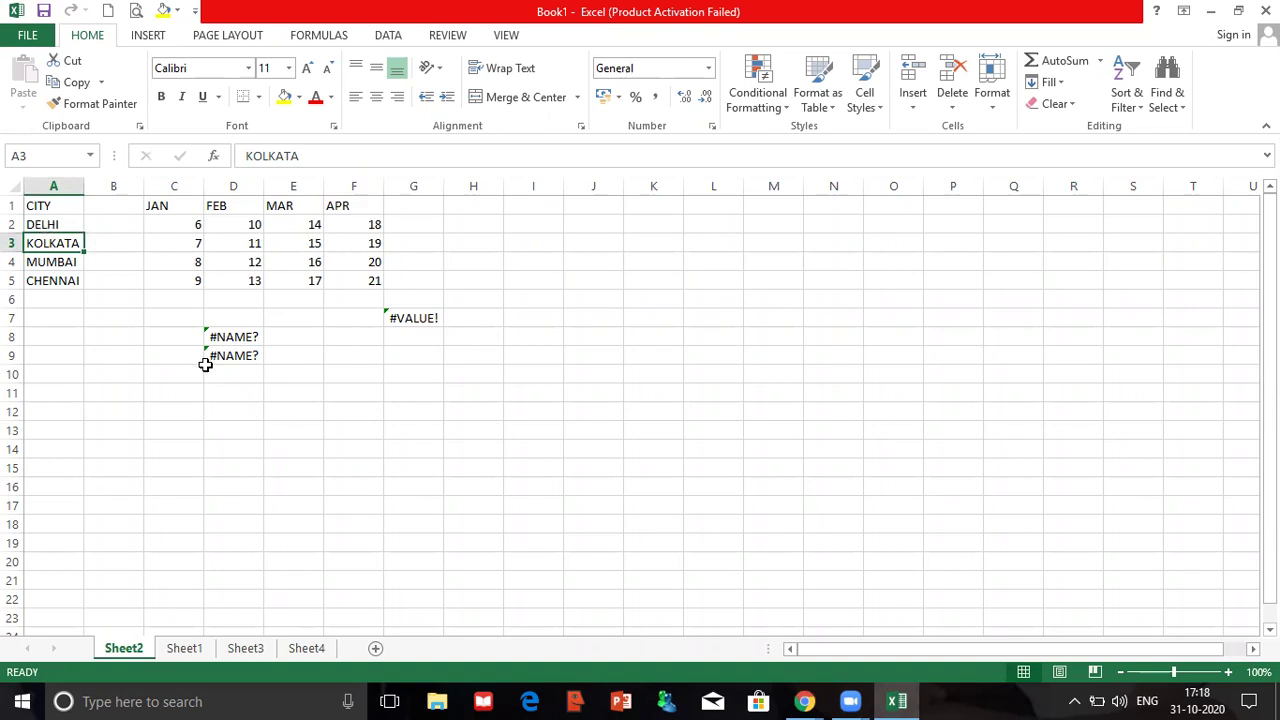
click(427, 314)
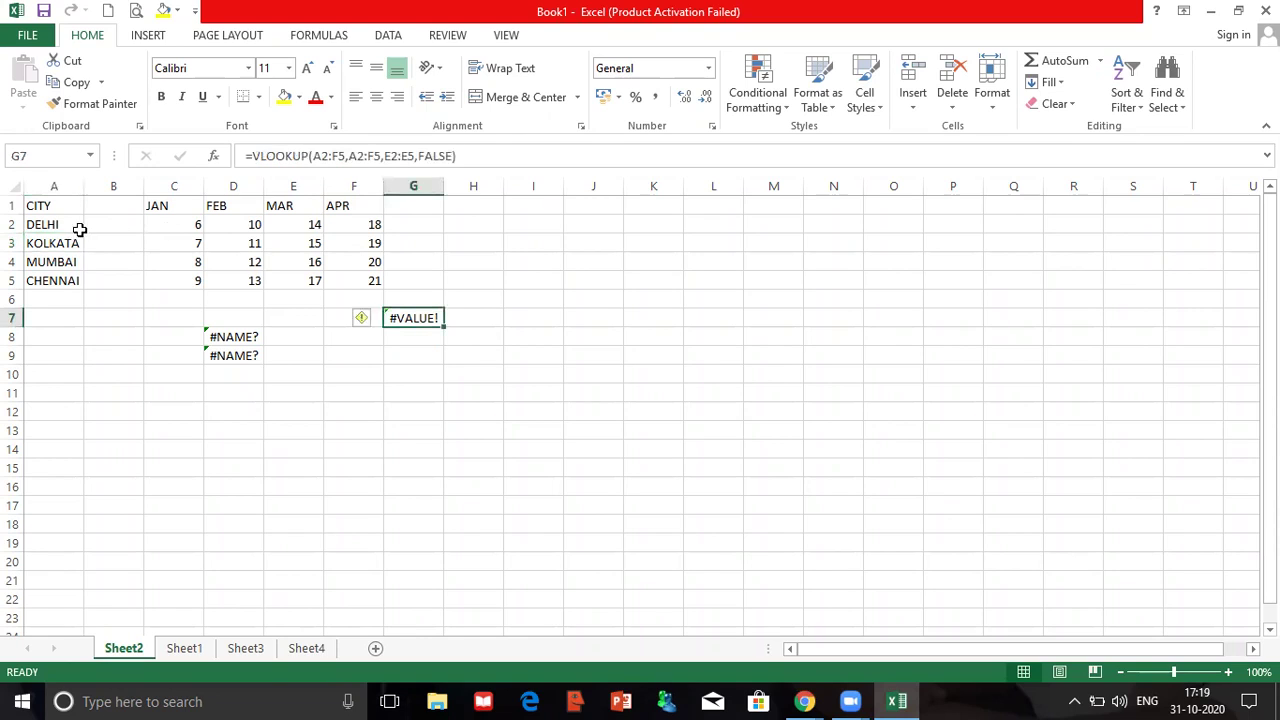
double_click(431, 315)
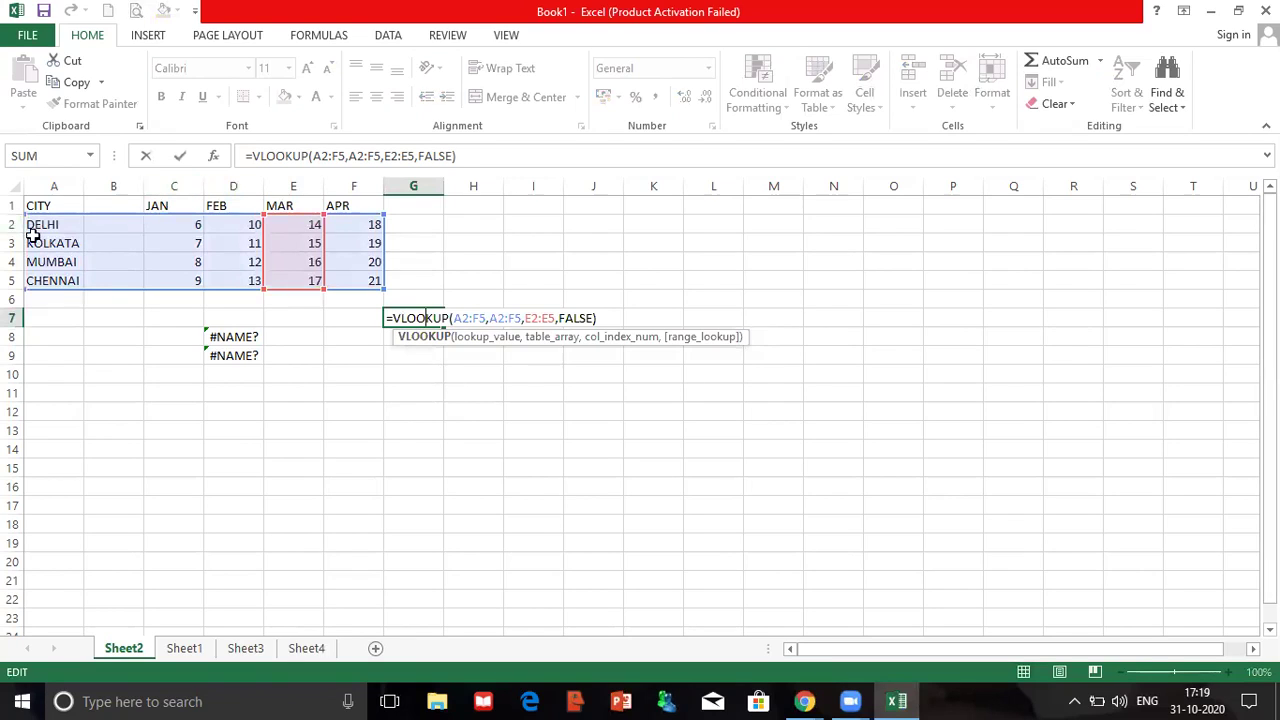
key(ctrl+Return)
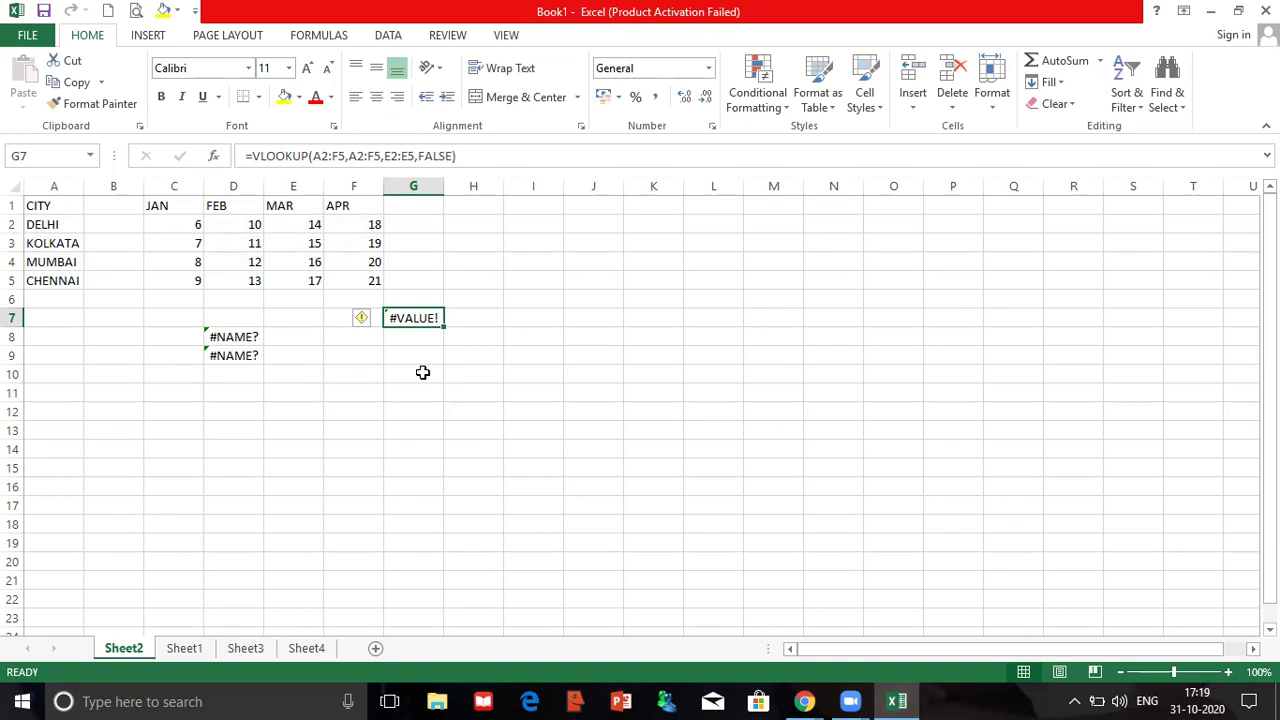
Step: Enter the lookup city KOLKATA in E7 and the lookup month MAR in F7
click(291, 316)
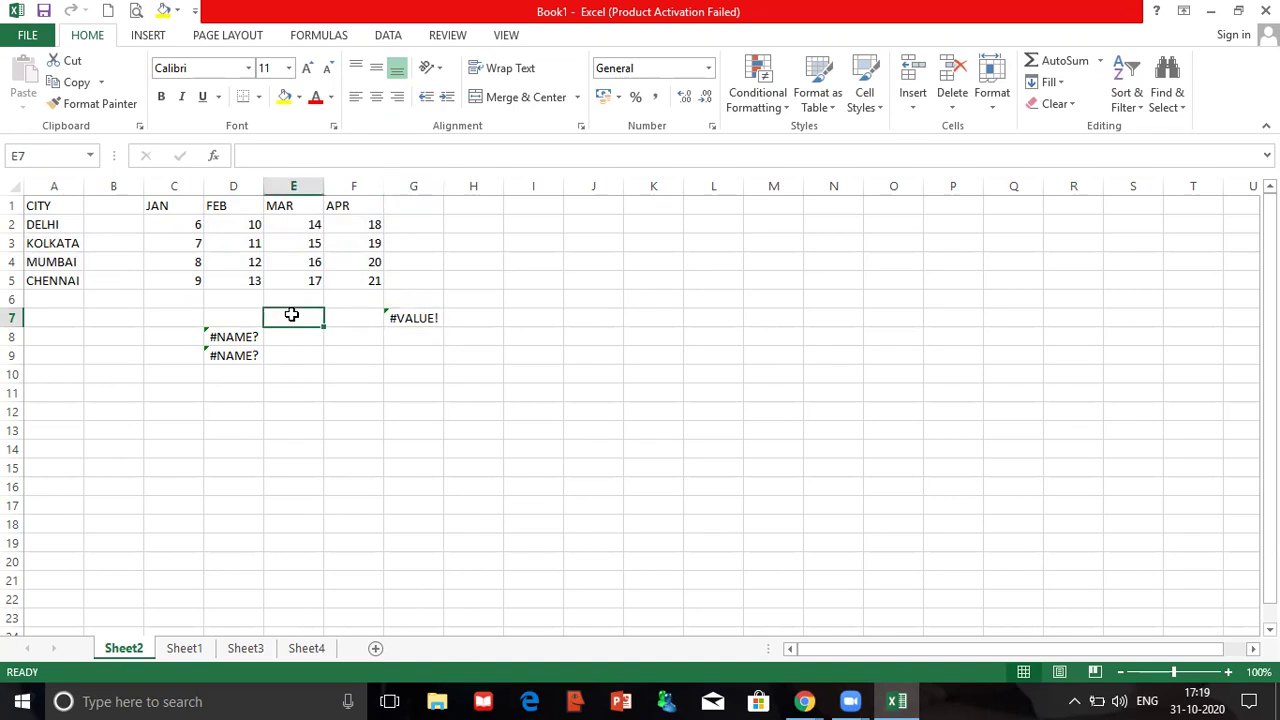
text(KOLKATA)
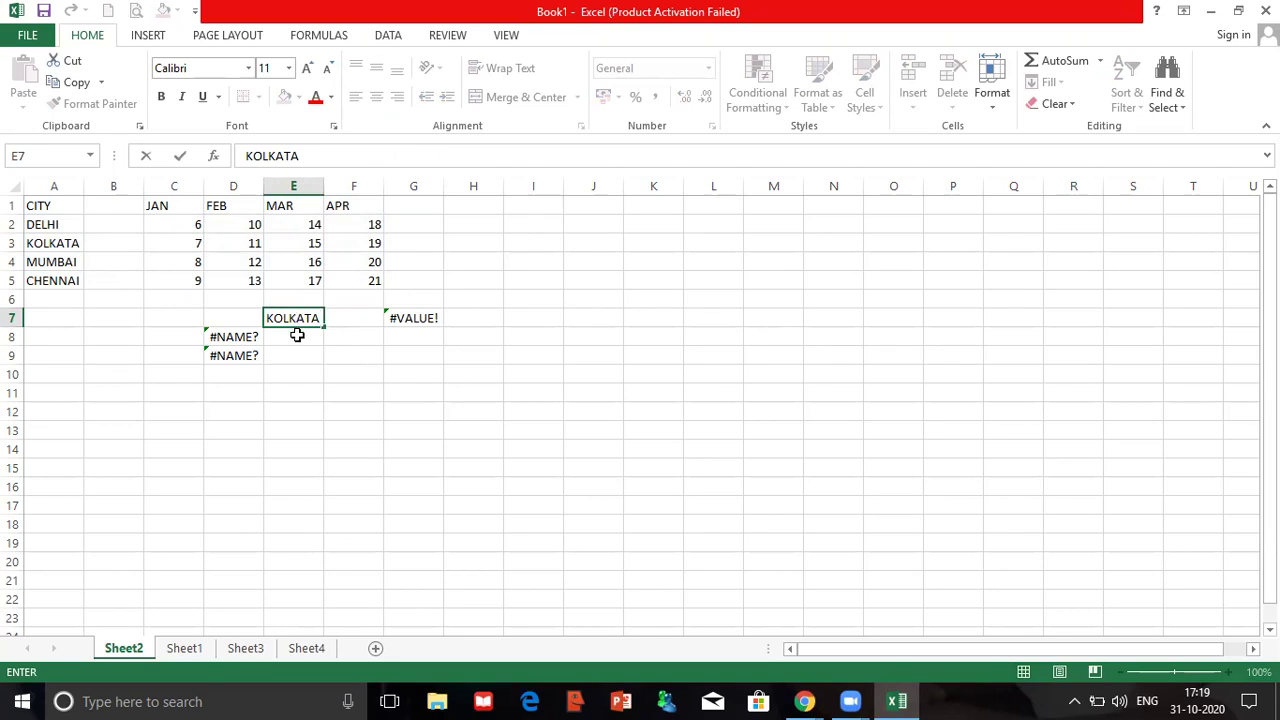
click(297, 335)
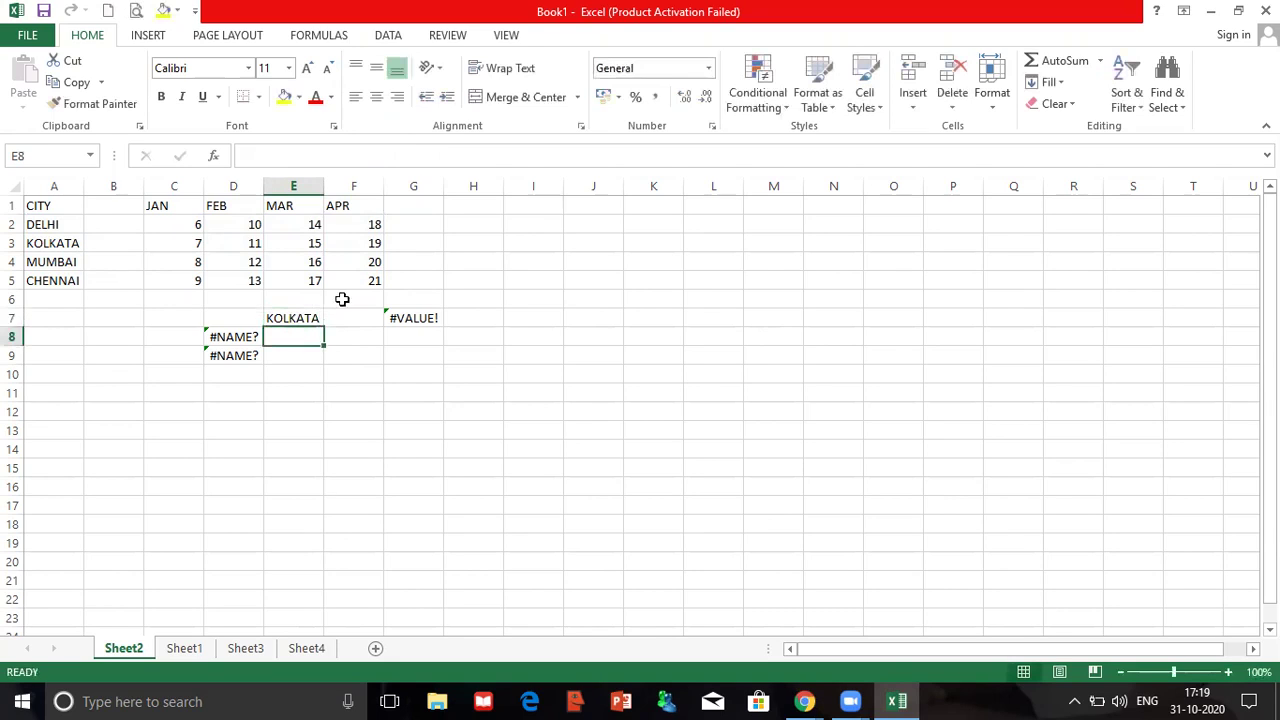
click(342, 315)
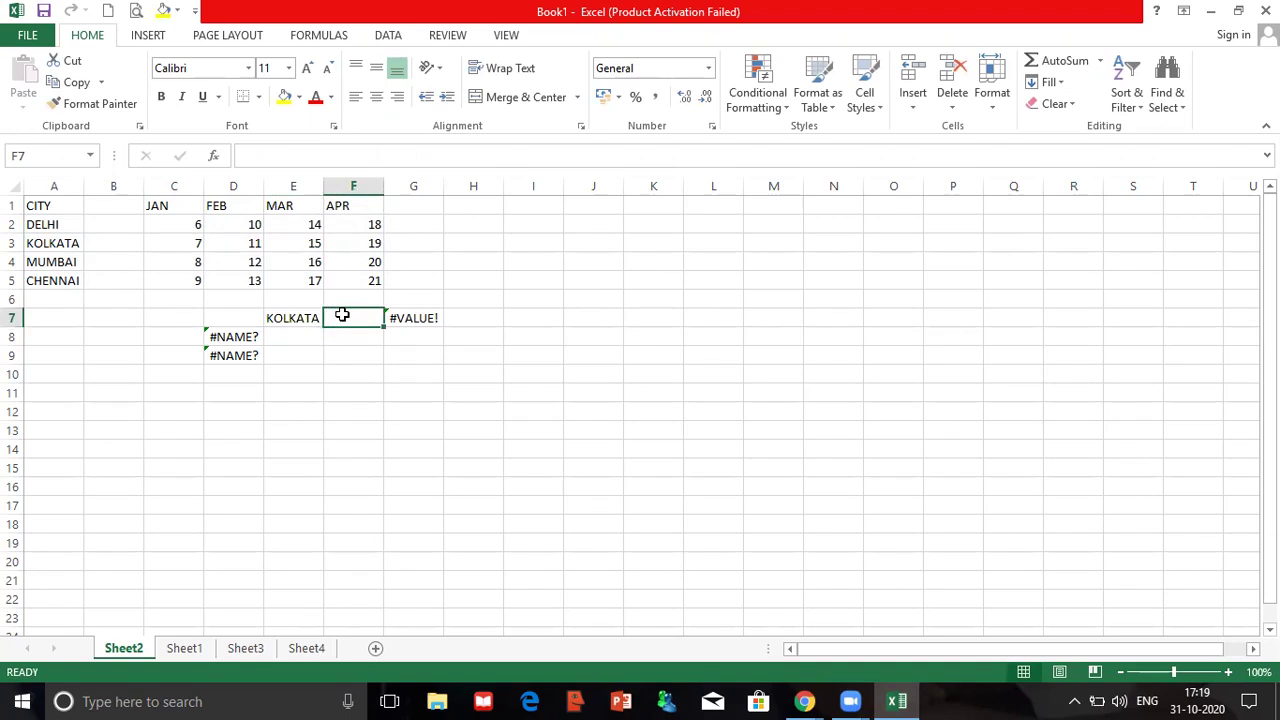
text(MARCH)
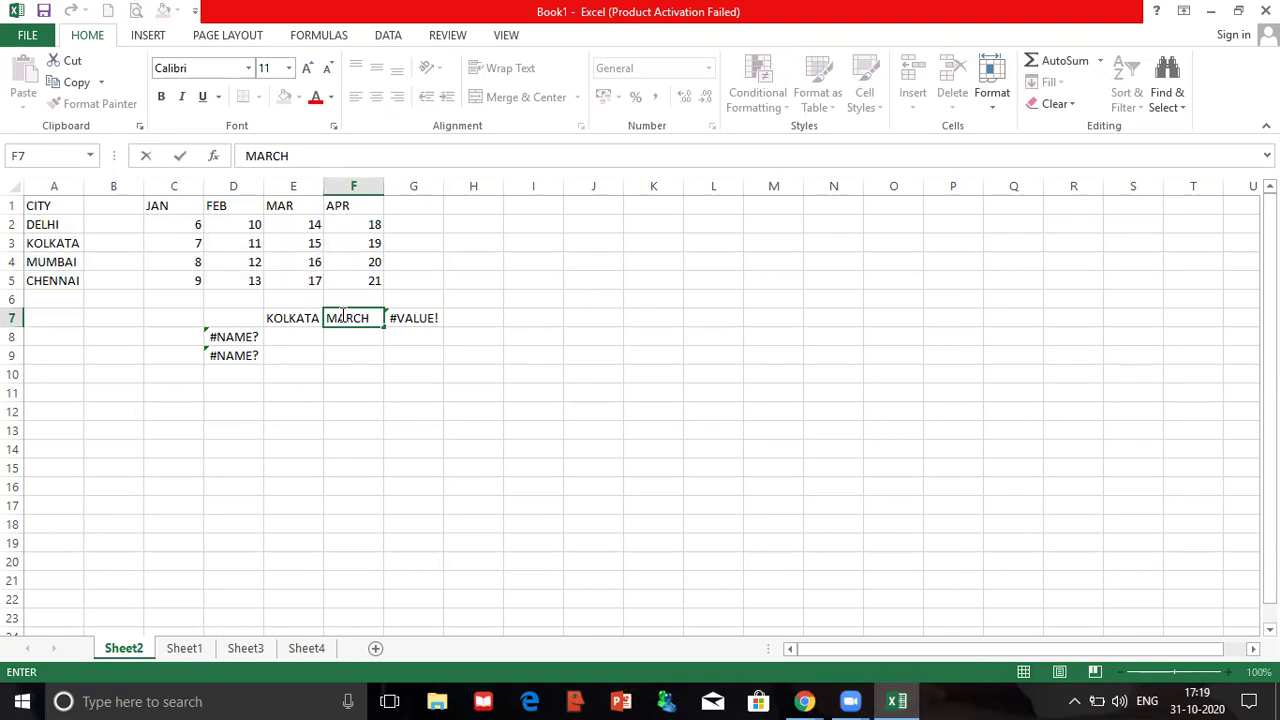
key(shift+Left)
key(shift+Left)
click(374, 311)
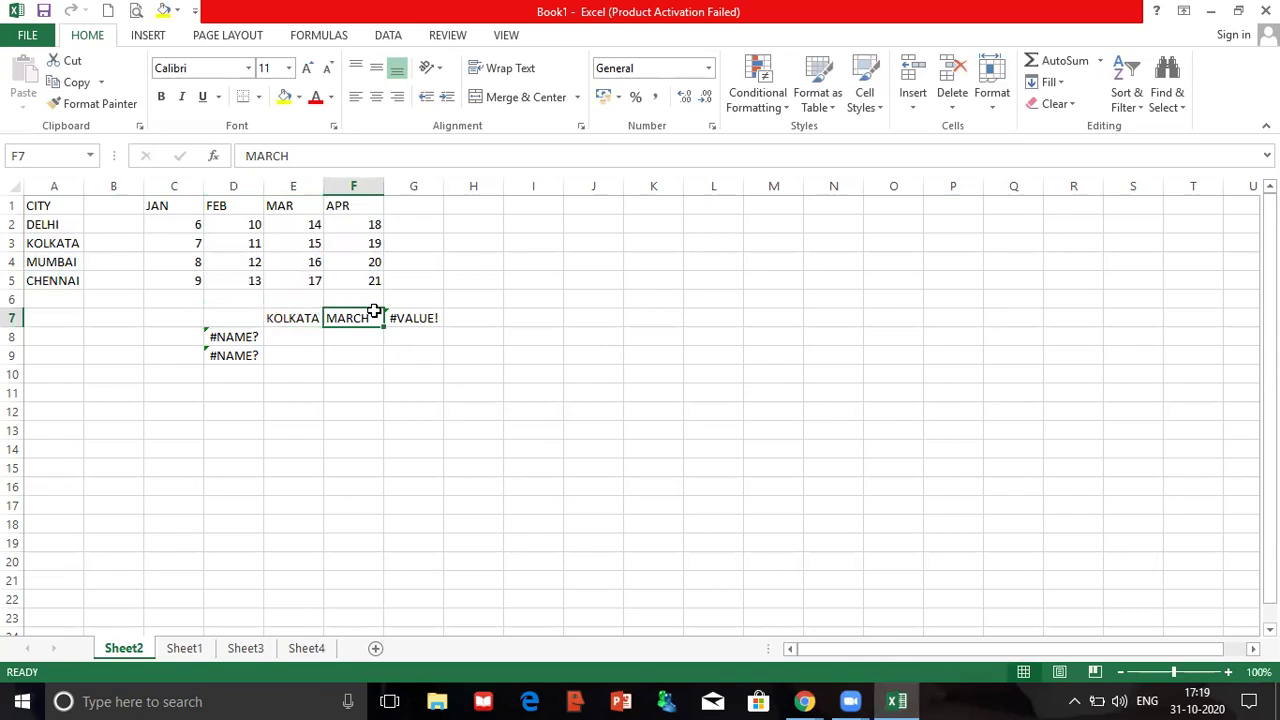
text(MAR)
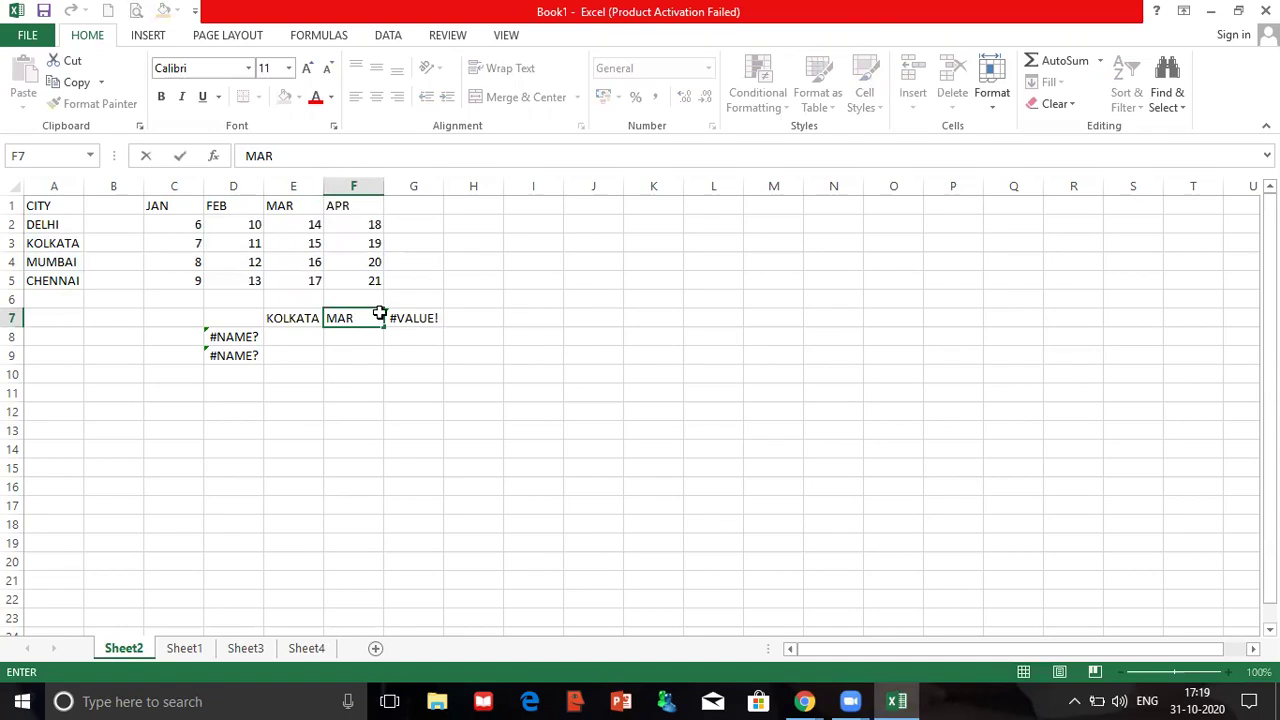
Step: Insert E7 as the lookup value of the VLOOKUP in G7, ahead of the A2:F5 table array
click(403, 330)
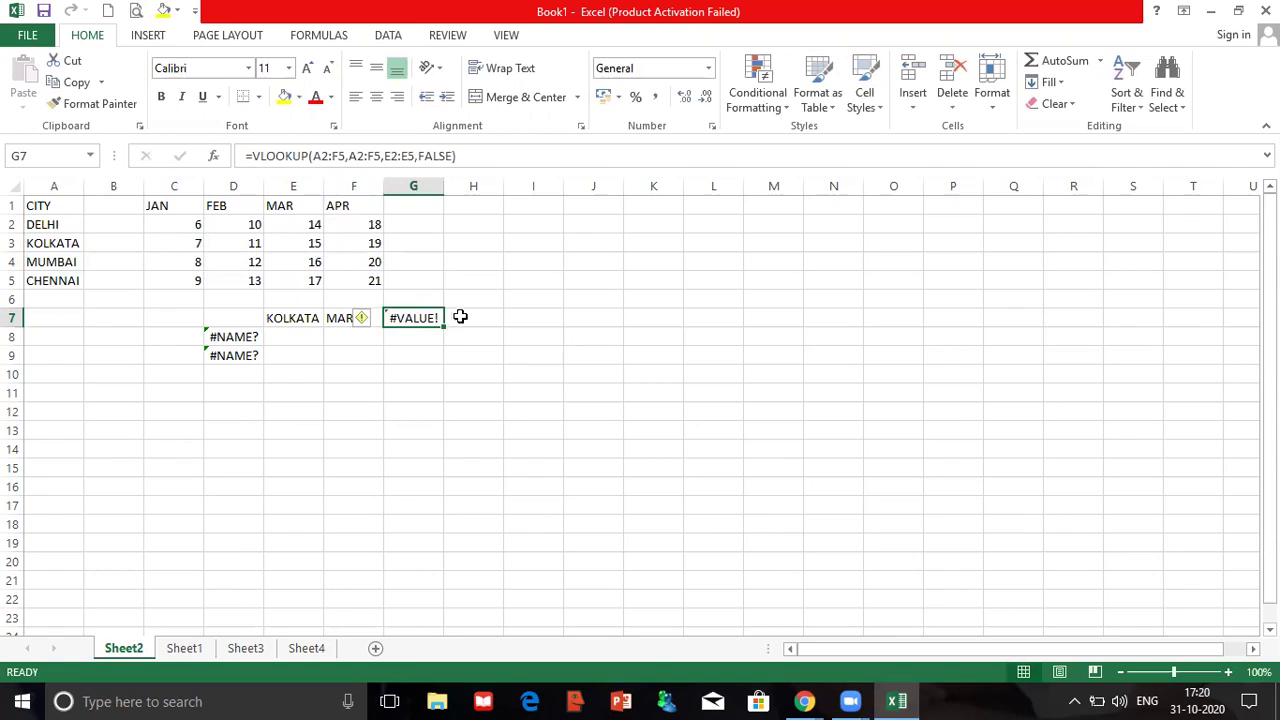
double_click(434, 317)
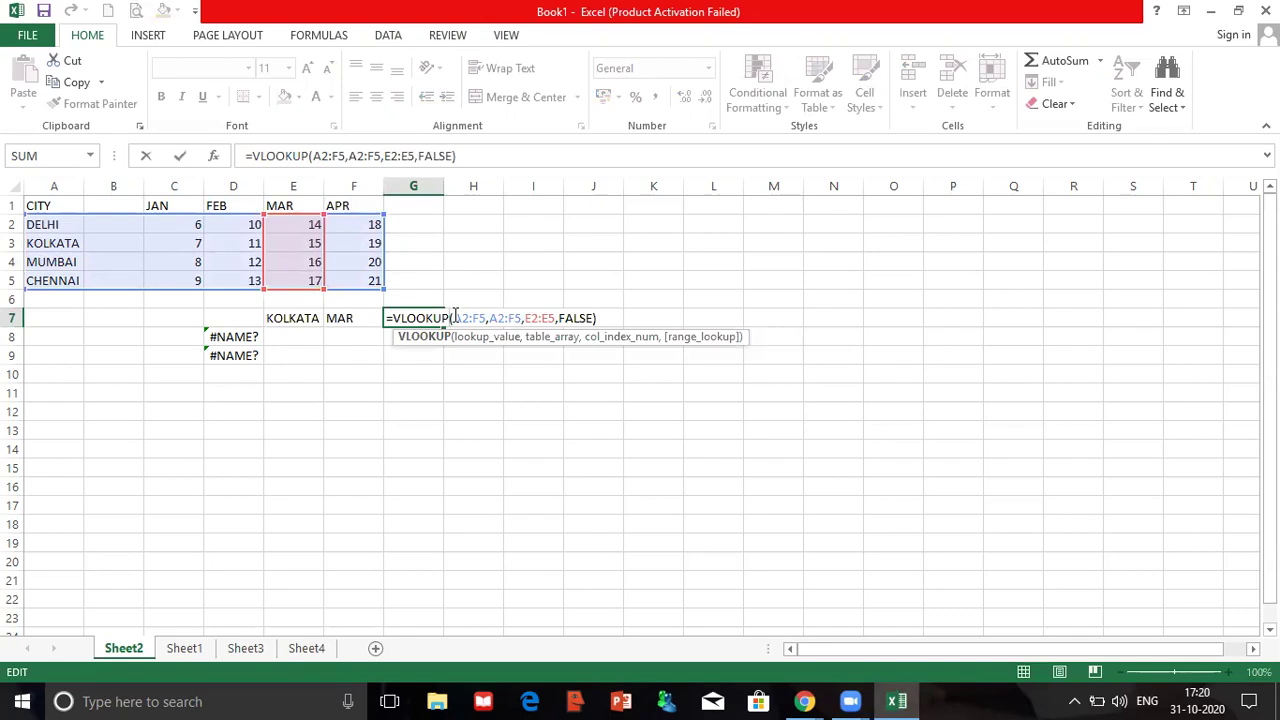
click(455, 315)
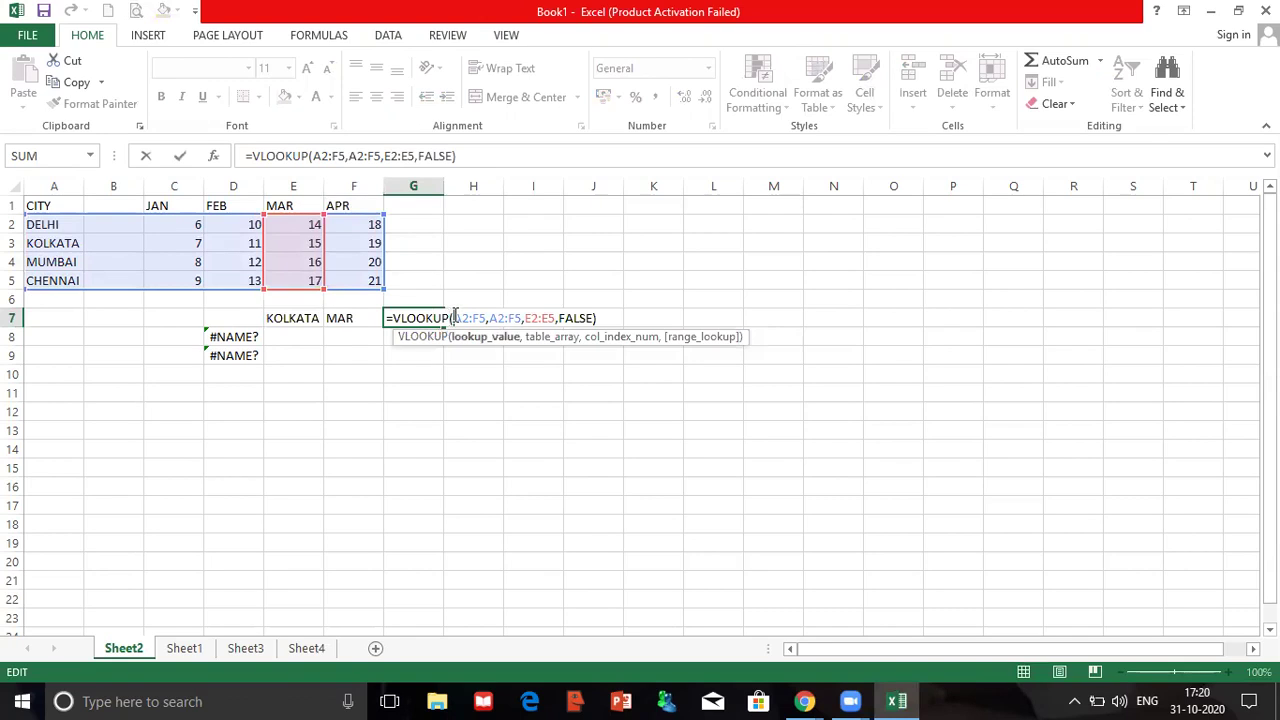
click(286, 320)
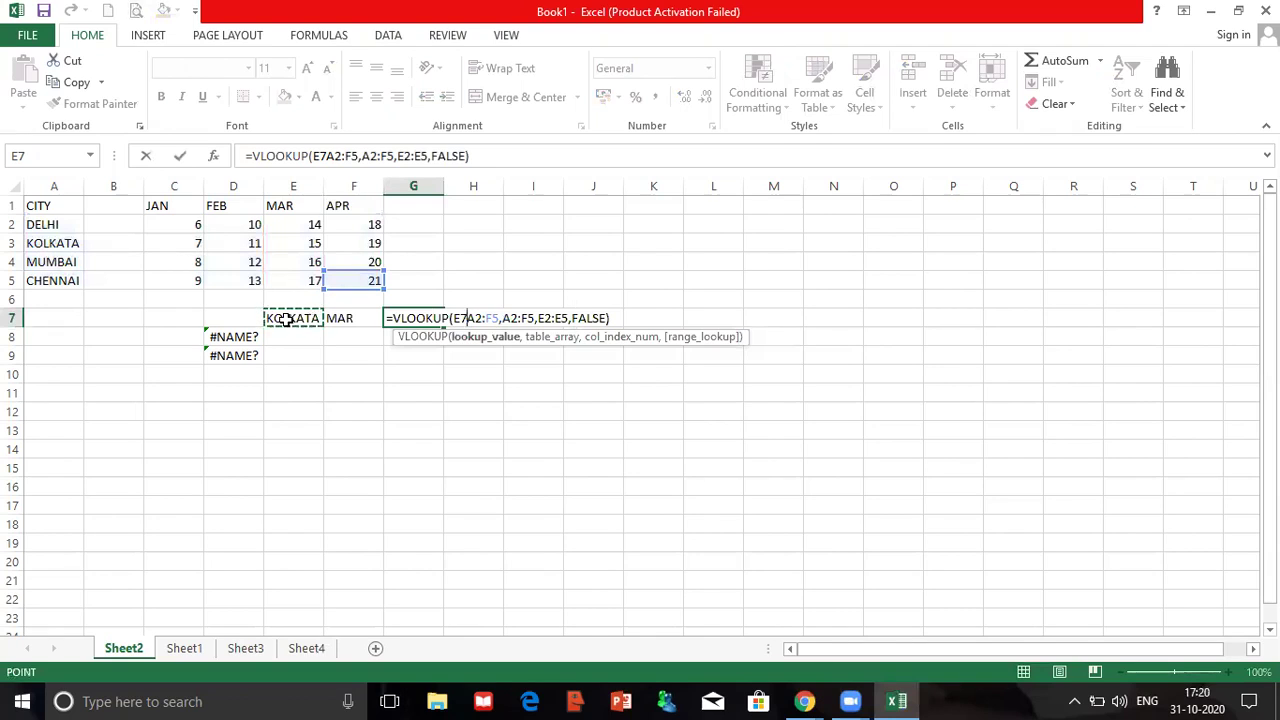
text(,)
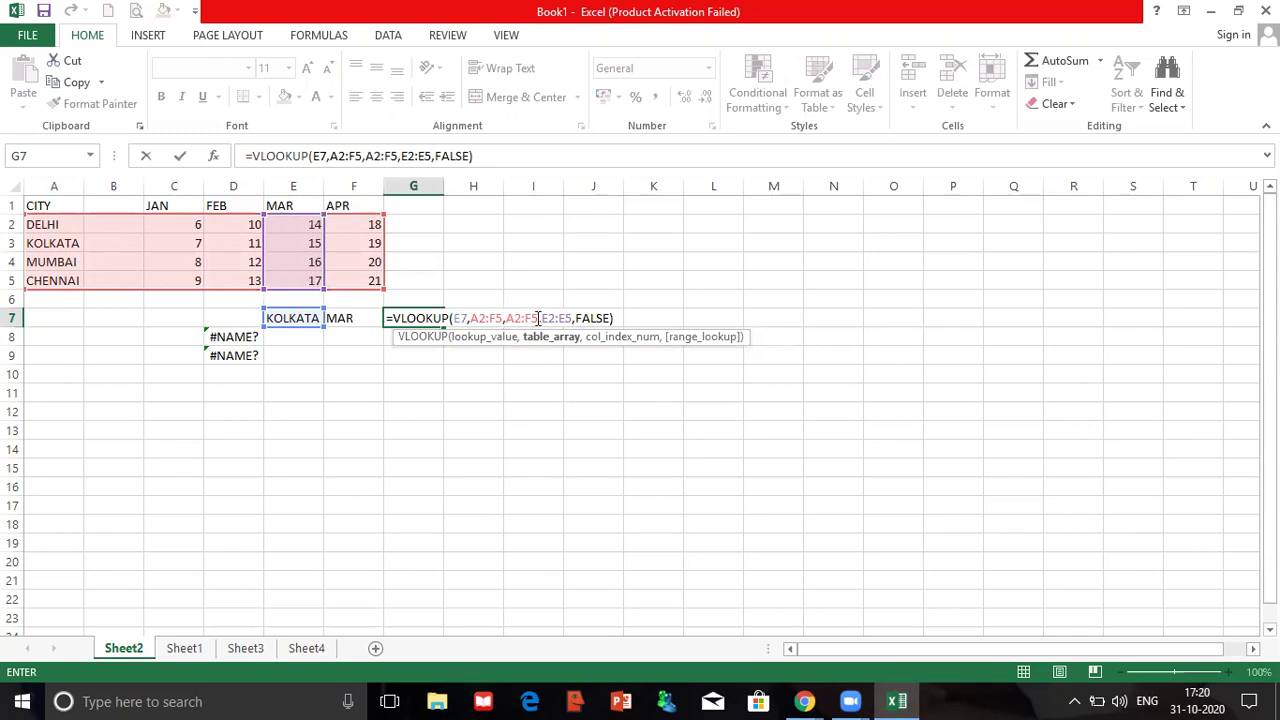
Step: Replace the second A2:F5 in G7's VLOOKUP with a nested MATCH that uses F7 as its lookup value
double_click(537, 318)
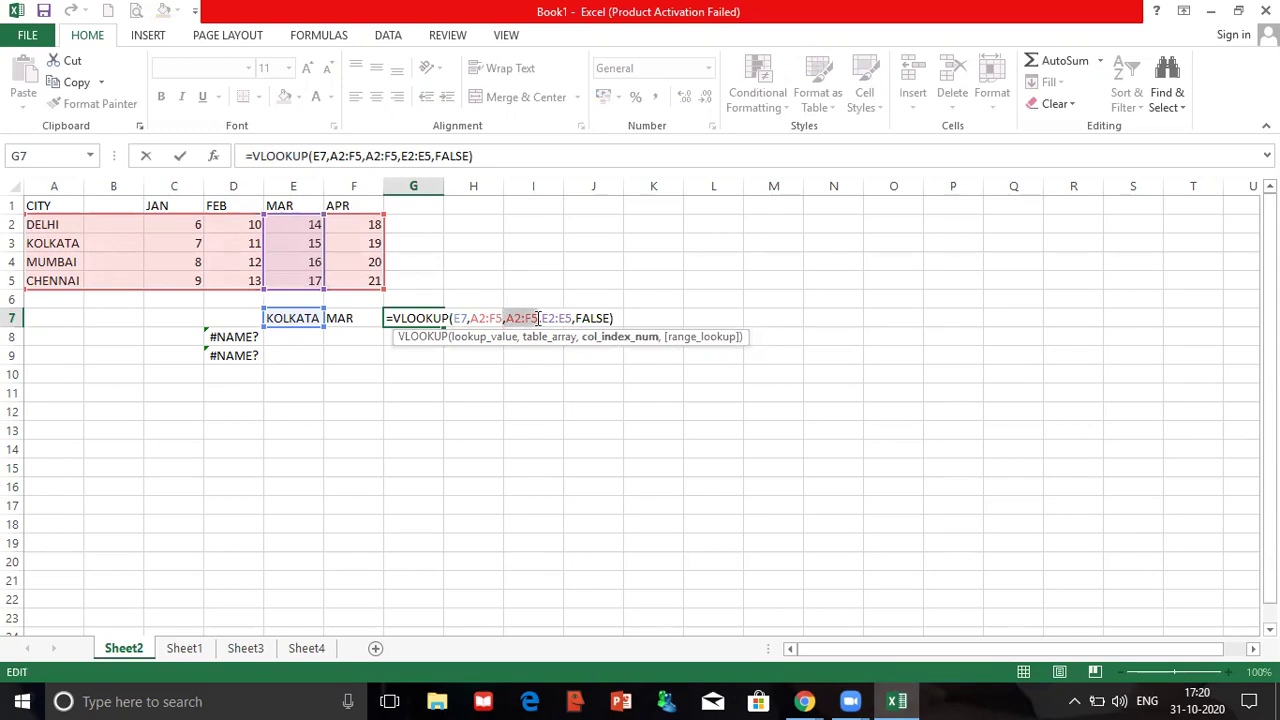
text(MAT)
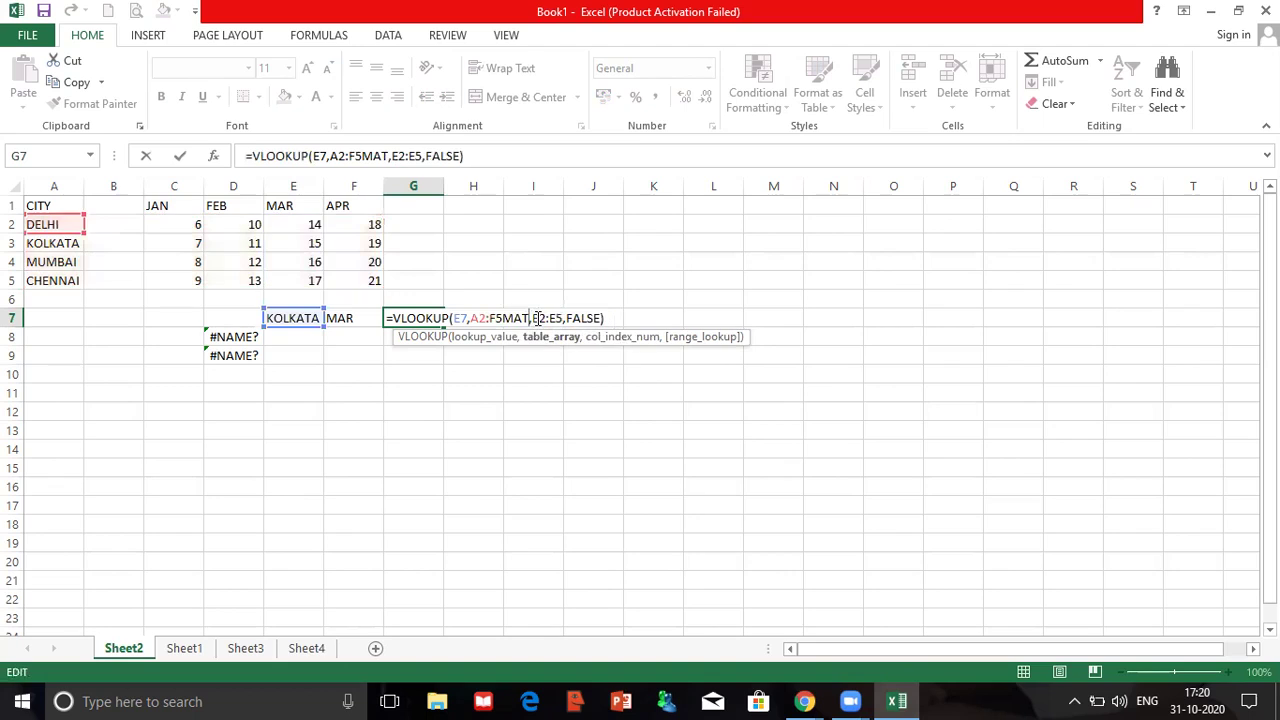
text(CH)
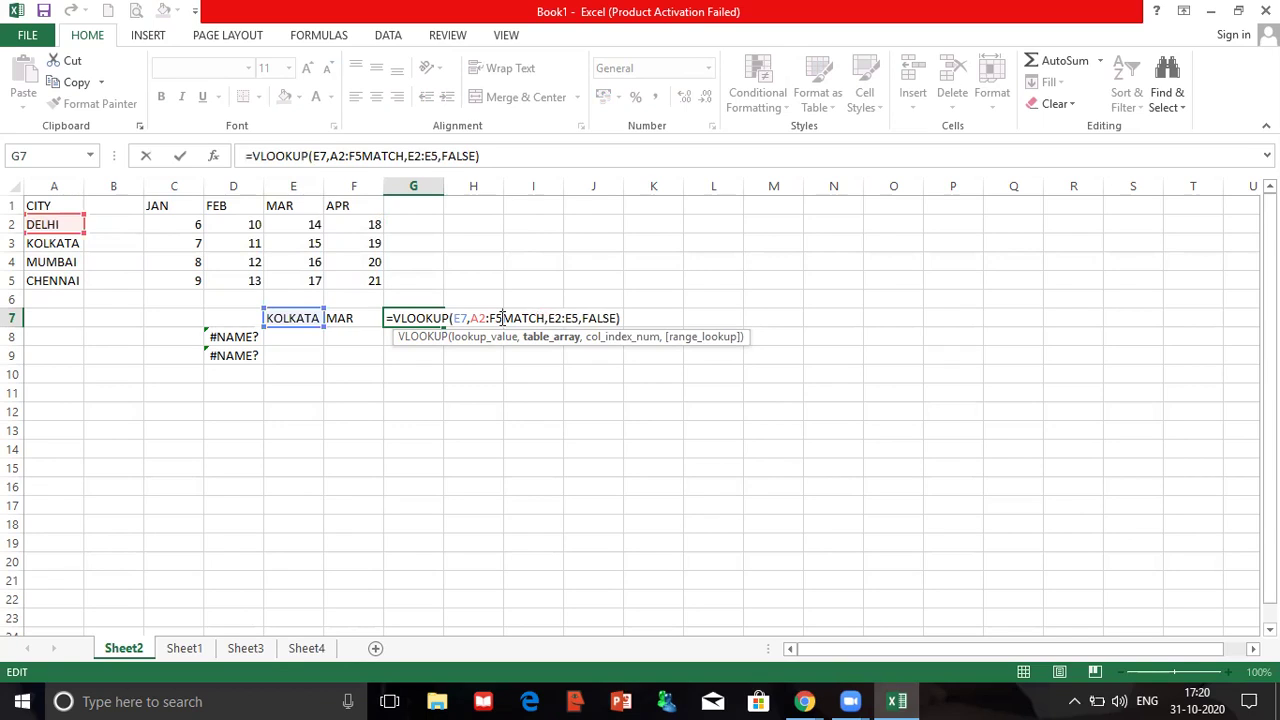
text(,)
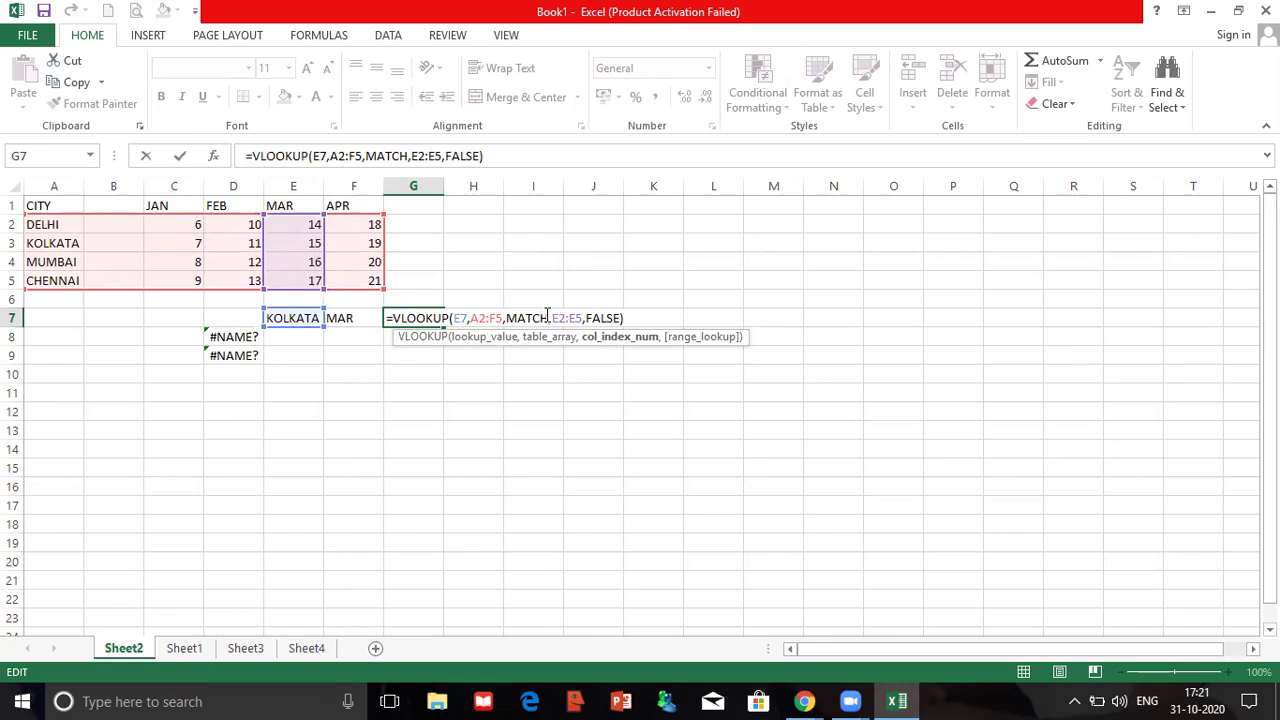
text(()
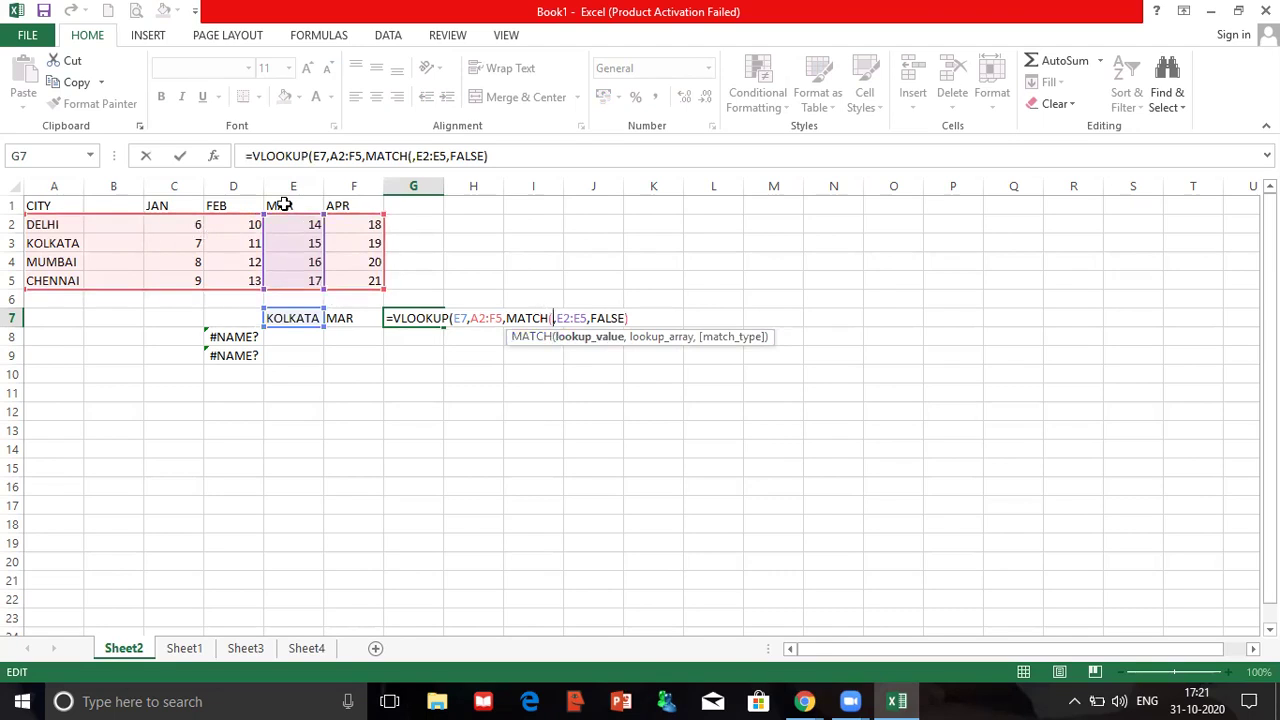
click(357, 320)
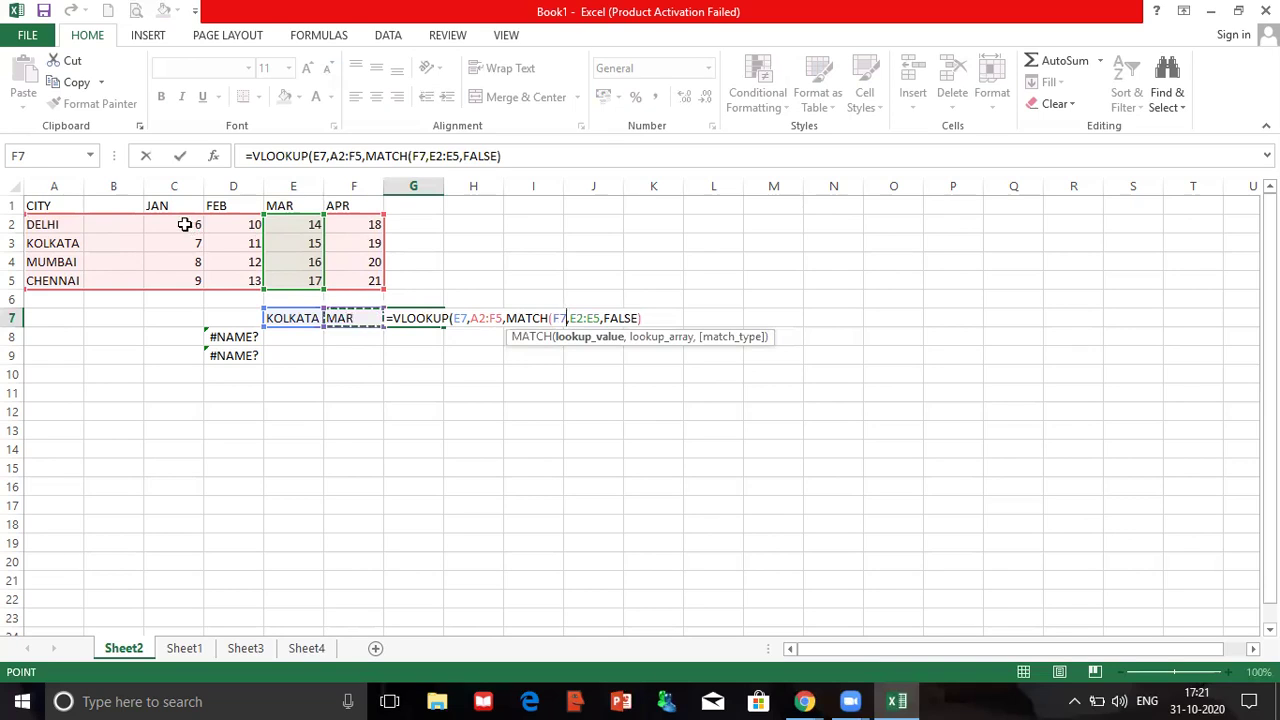
mouse_move(185, 224)
mouse_down()
mouse_move(272, 244)
mouse_move(178, 224)
mouse_up()
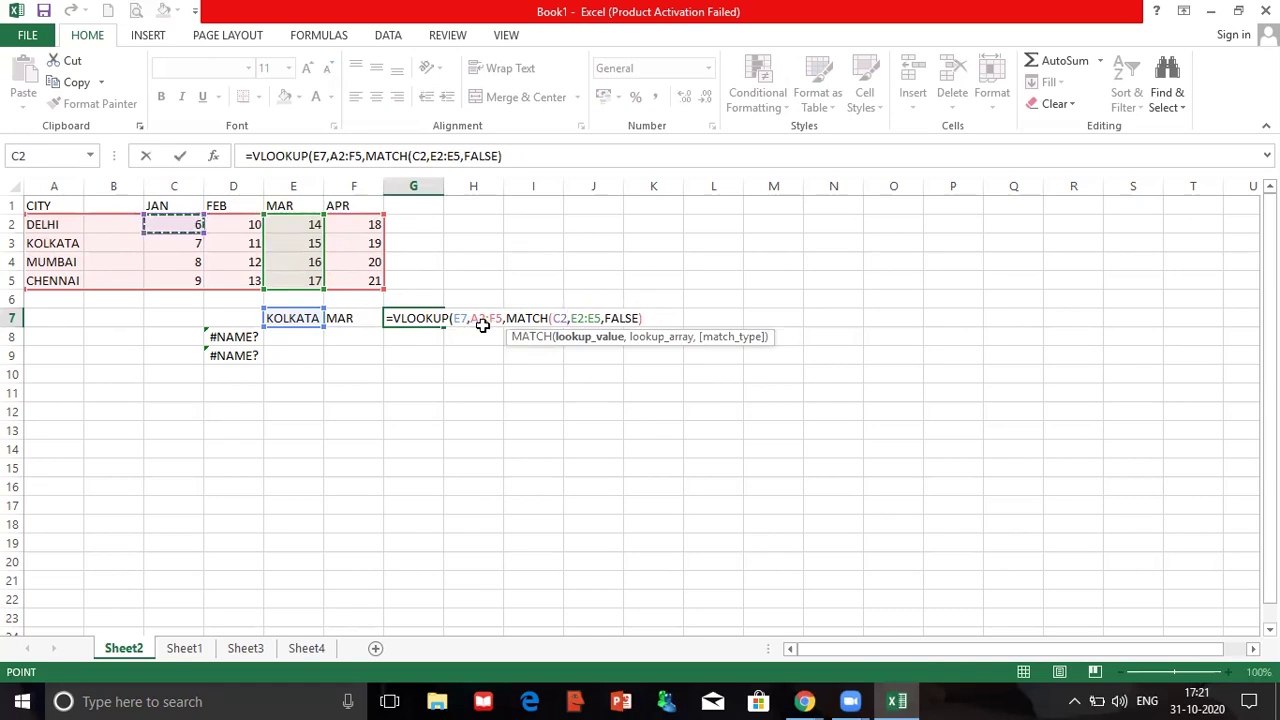
key(shift+Left)
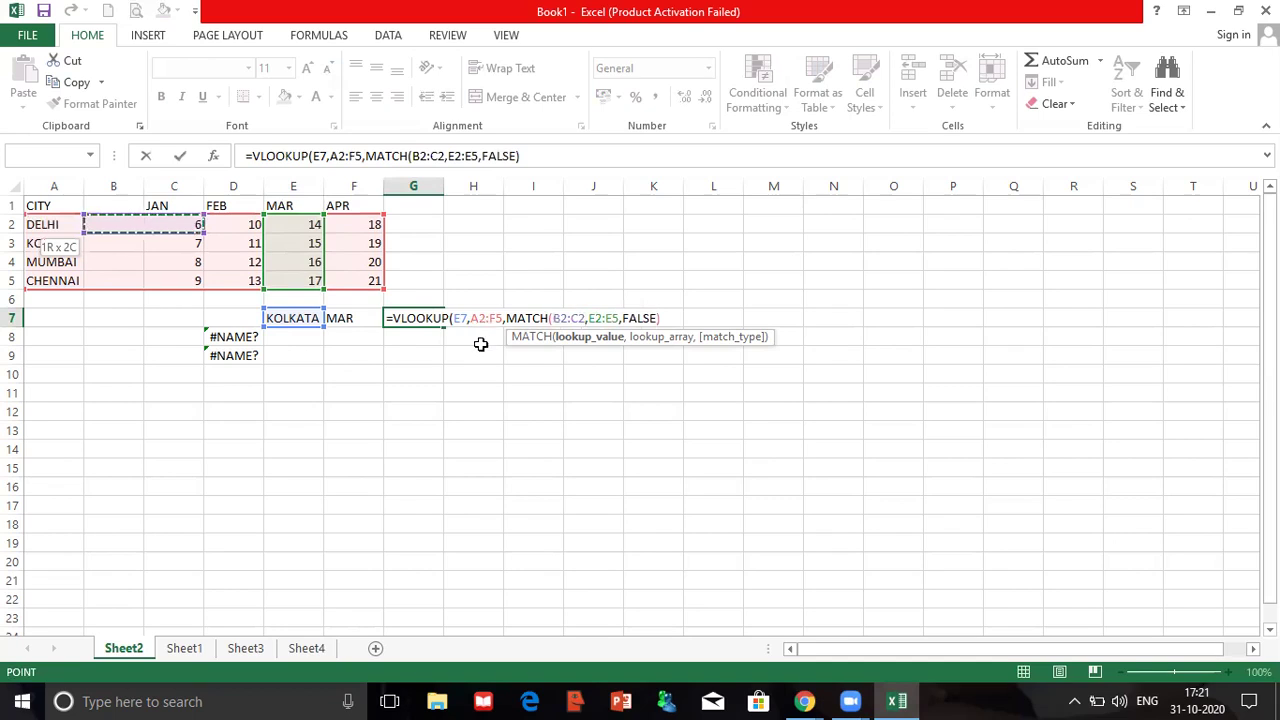
click(578, 320)
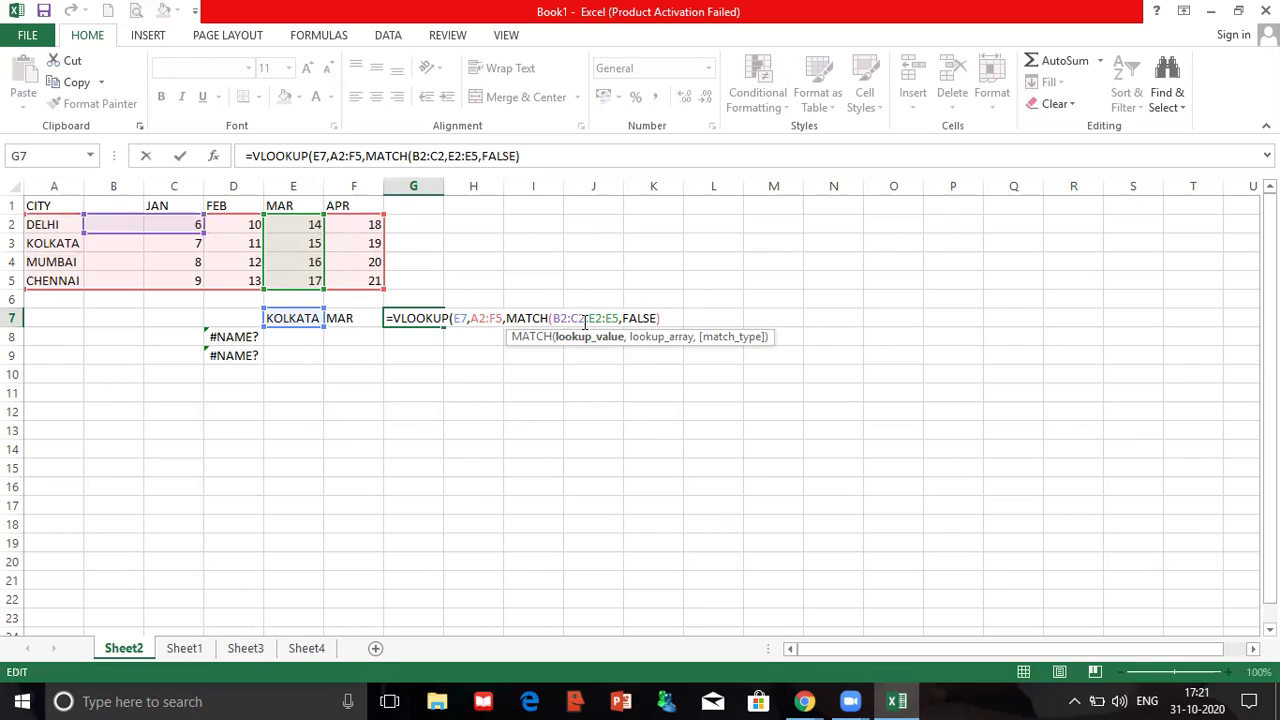
drag(584, 318, 553, 318)
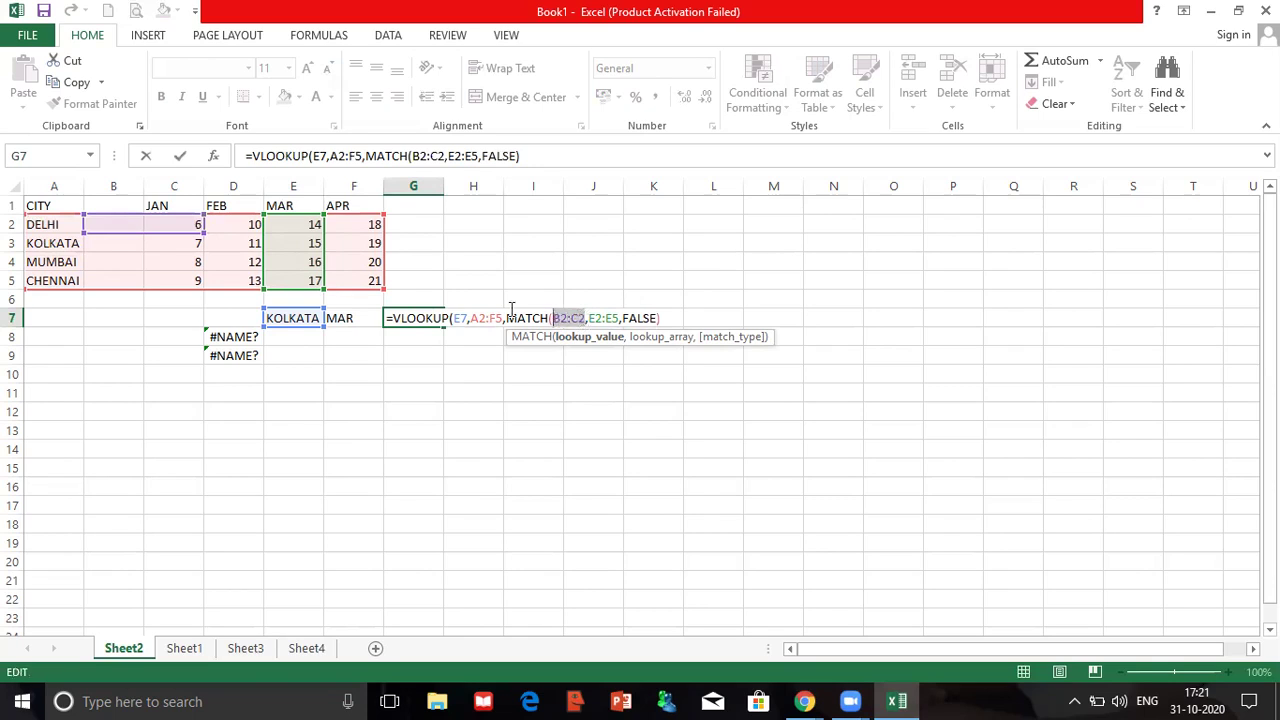
click(346, 318)
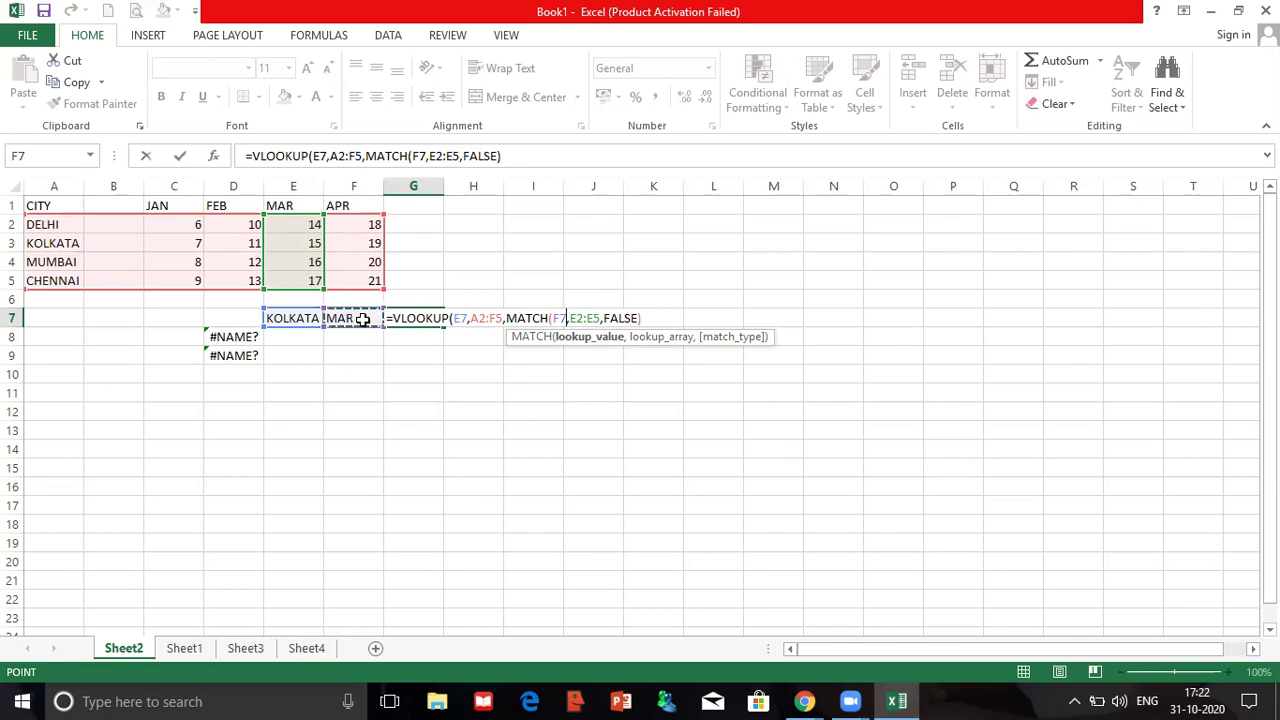
Step: Try to replace E2 at the start of the nested MATCH's lookup array with C2, extended to A2:C2
double_click(568, 316)
key(F2)
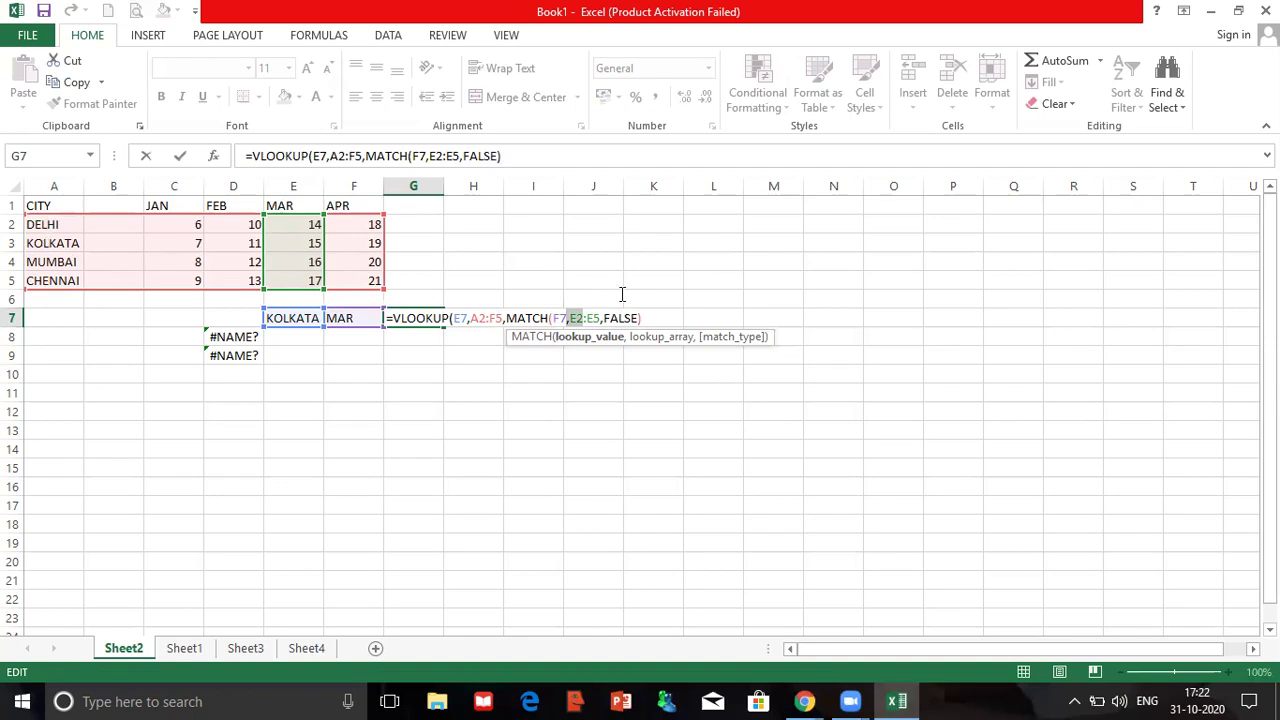
click(573, 317)
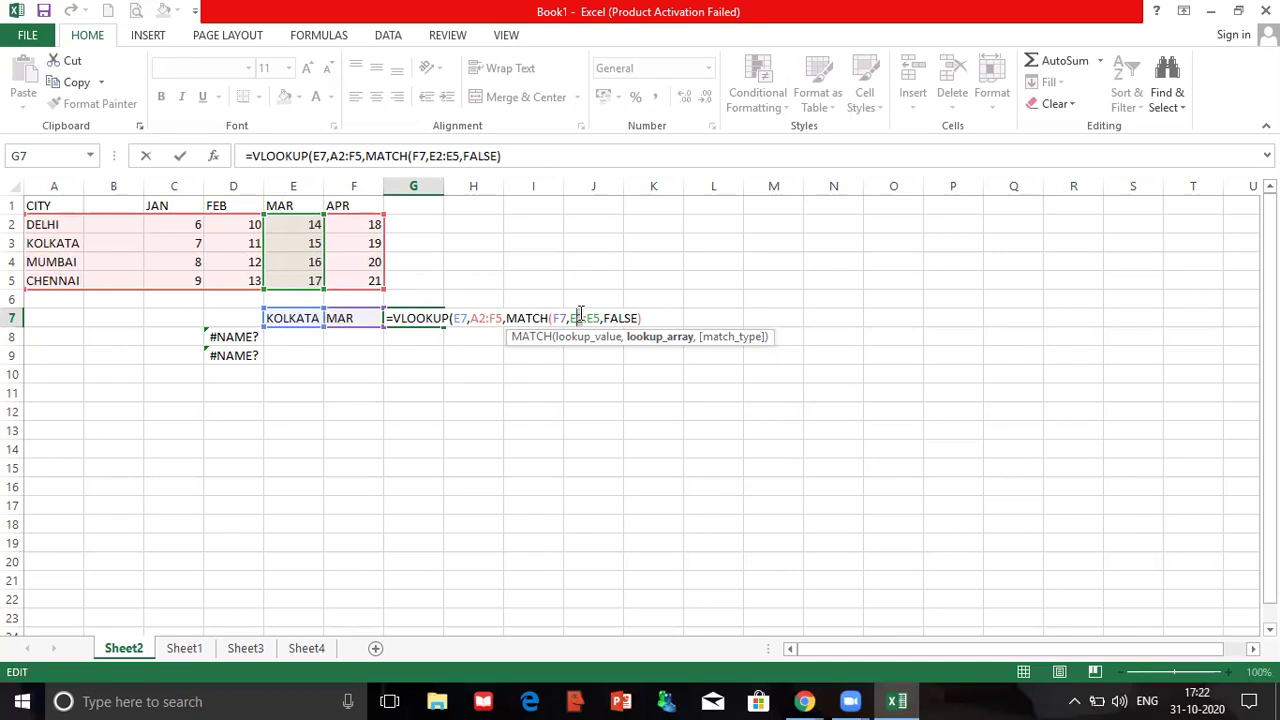
double_click(578, 317)
click(181, 222)
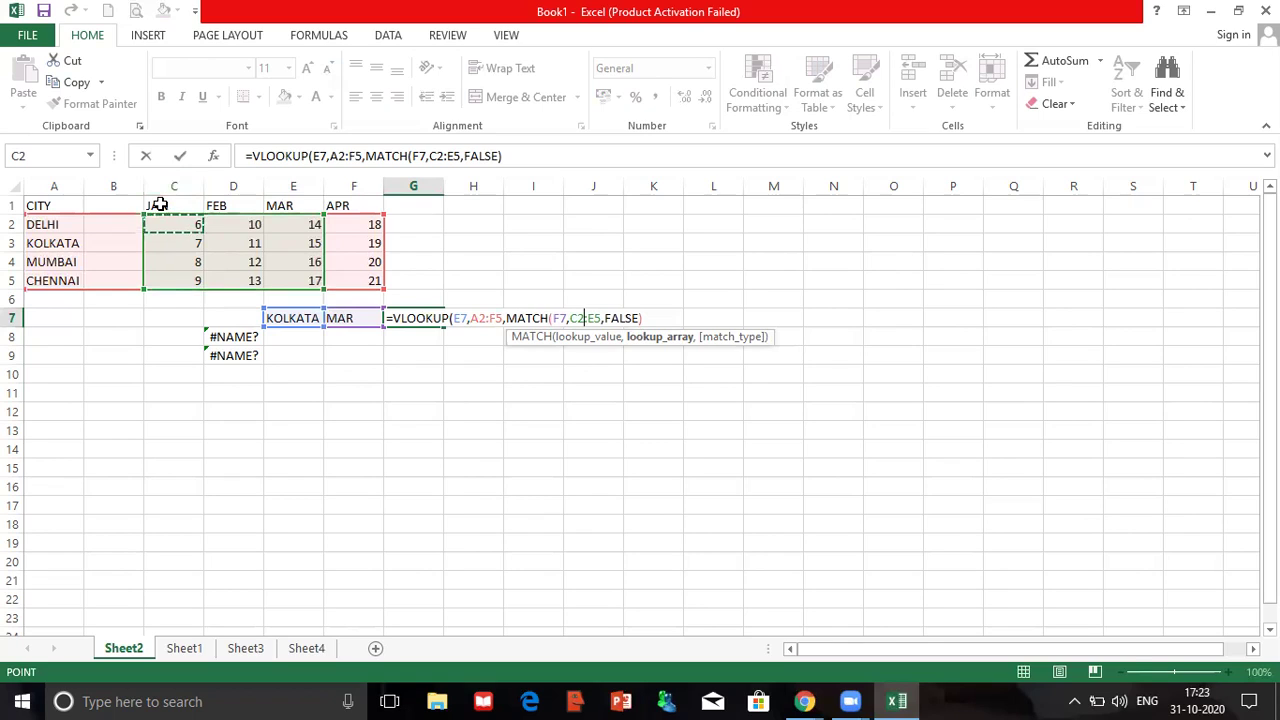
drag(160, 204, 114, 224)
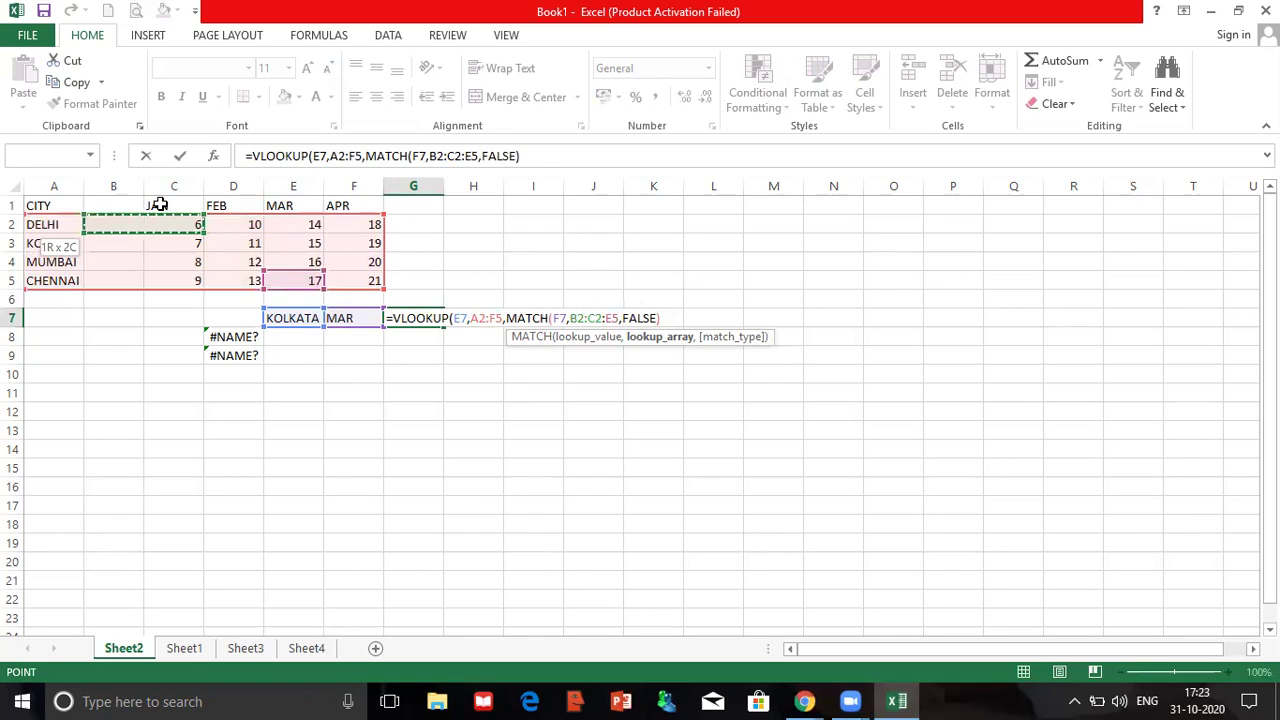
key(shift+Left)
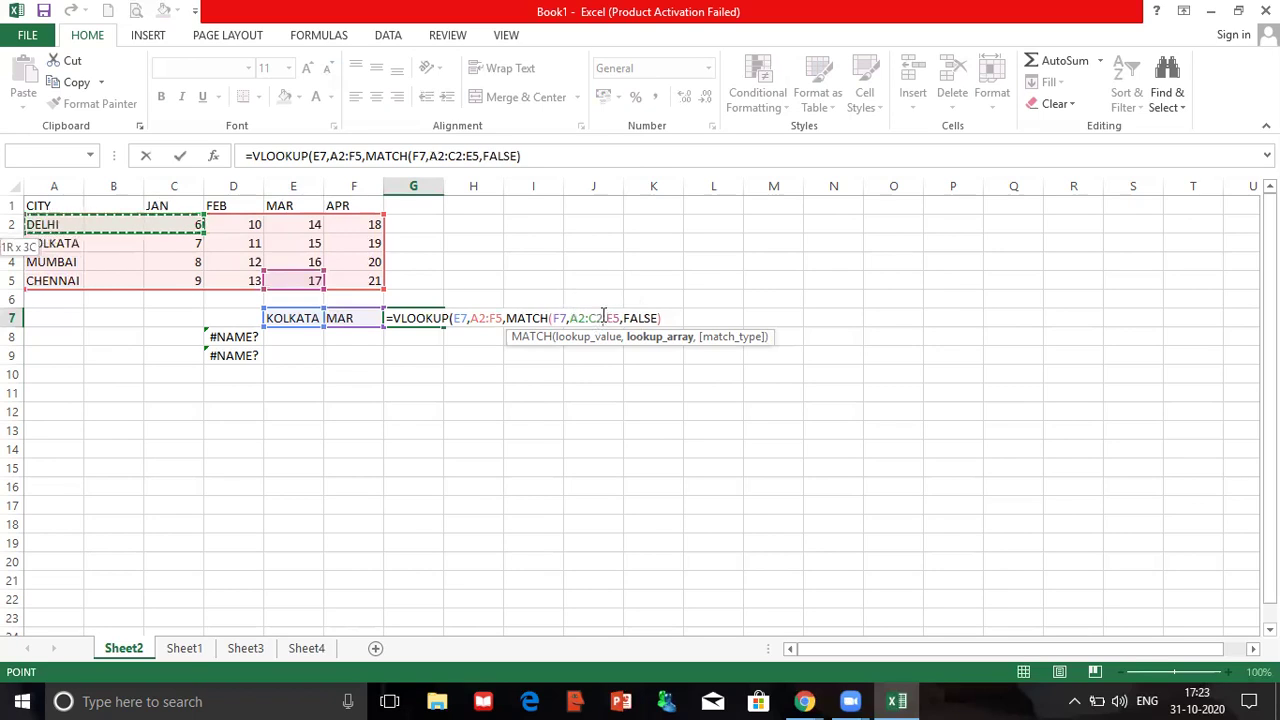
drag(603, 316, 568, 317)
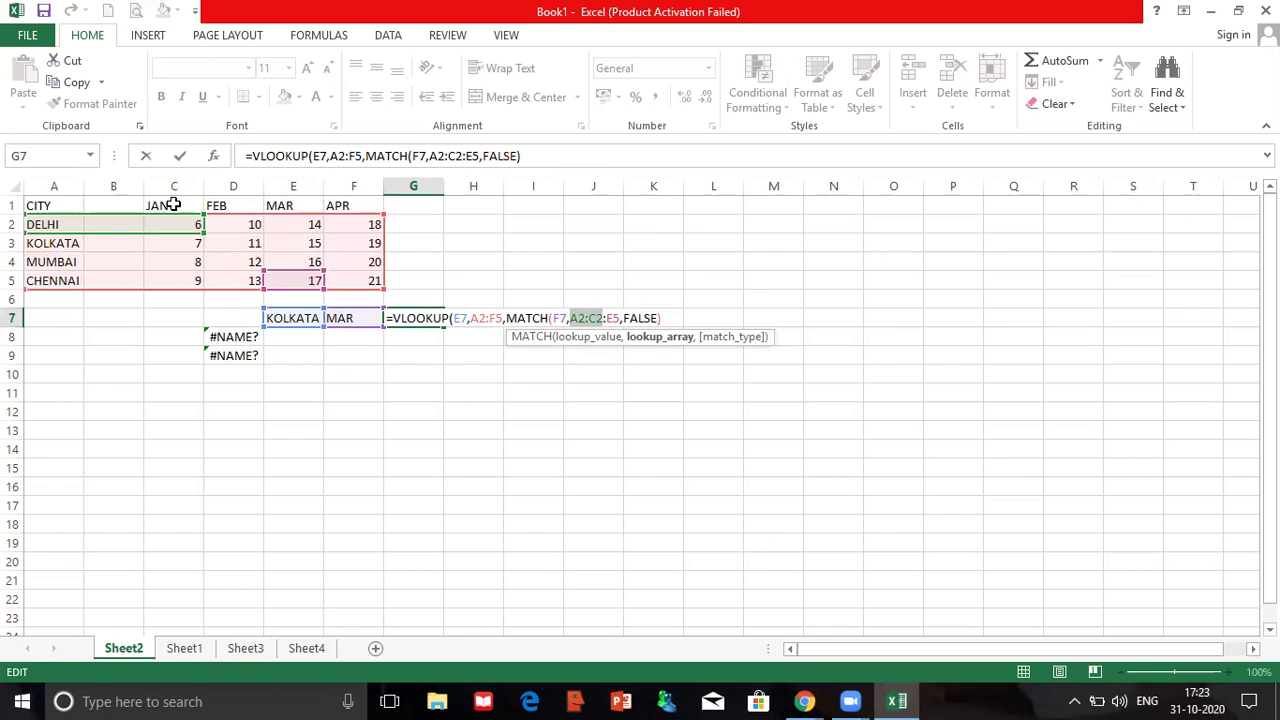
Step: Replace A2:C2 in the nested MATCH's lookup array with C1, the JAN heading
click(173, 204)
key(shift+Right)
key(shift+Right)
key(shift+Down)
key(shift+Down)
key(shift+Down)
key(shift+Down)
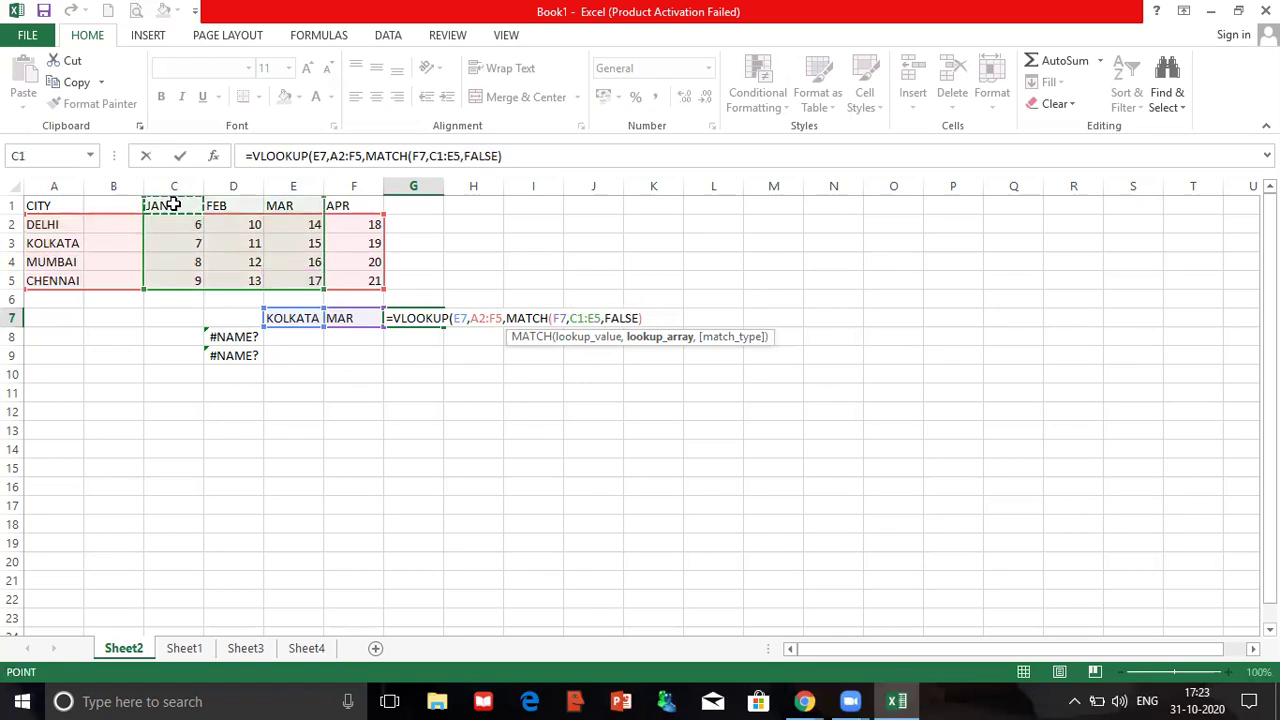
Step: Try to replace C1 at the start of the nested MATCH's lookup array with F1, the APR heading
click(338, 206)
key(shift+Left)
key(shift+Down)
key(shift+Down)
key(shift+Down)
key(shift+Down)
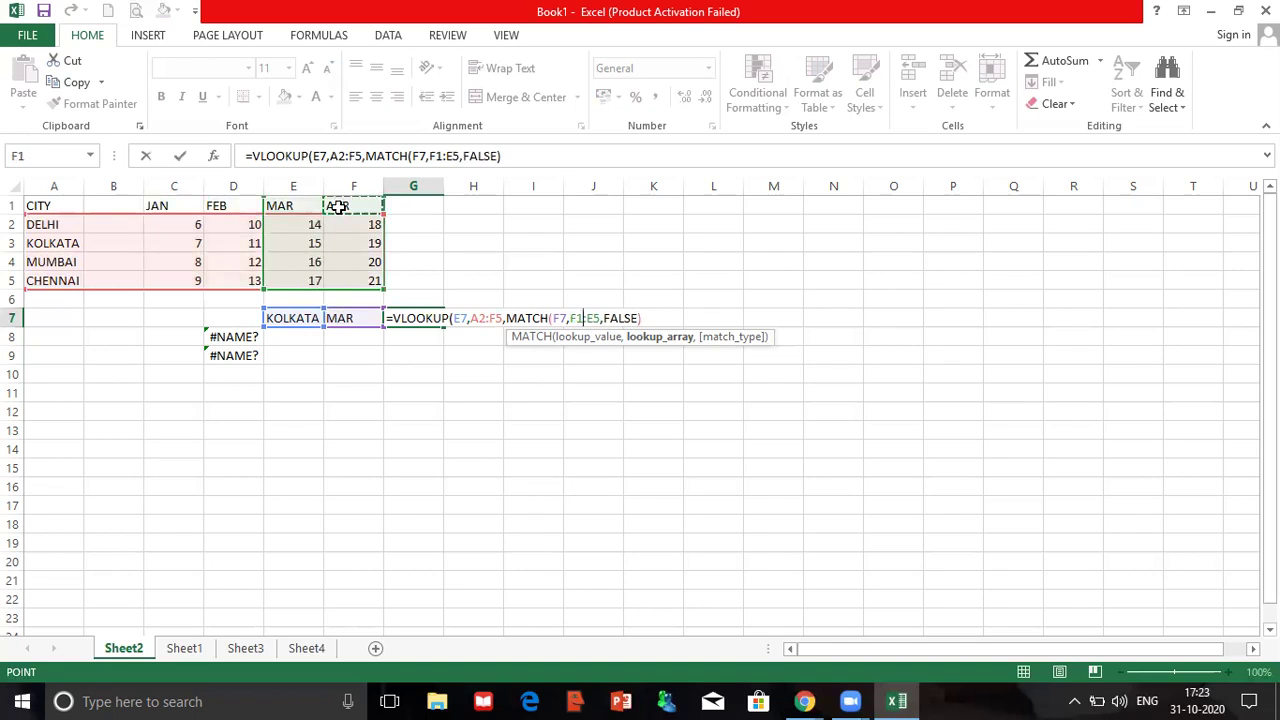
Step: Set the nested MATCH's lookup array in G7 to the month headings C1:F1, removing the leftover :E5 reference
click(171, 204)
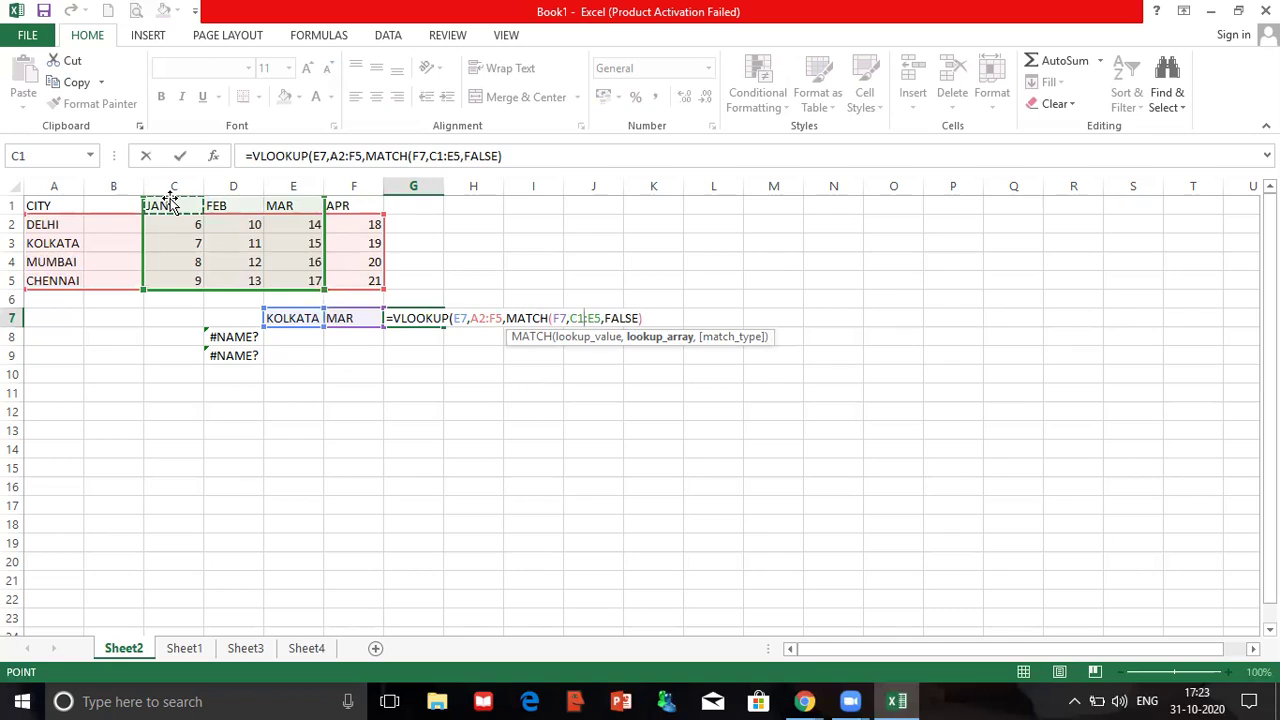
key(shift+Right)
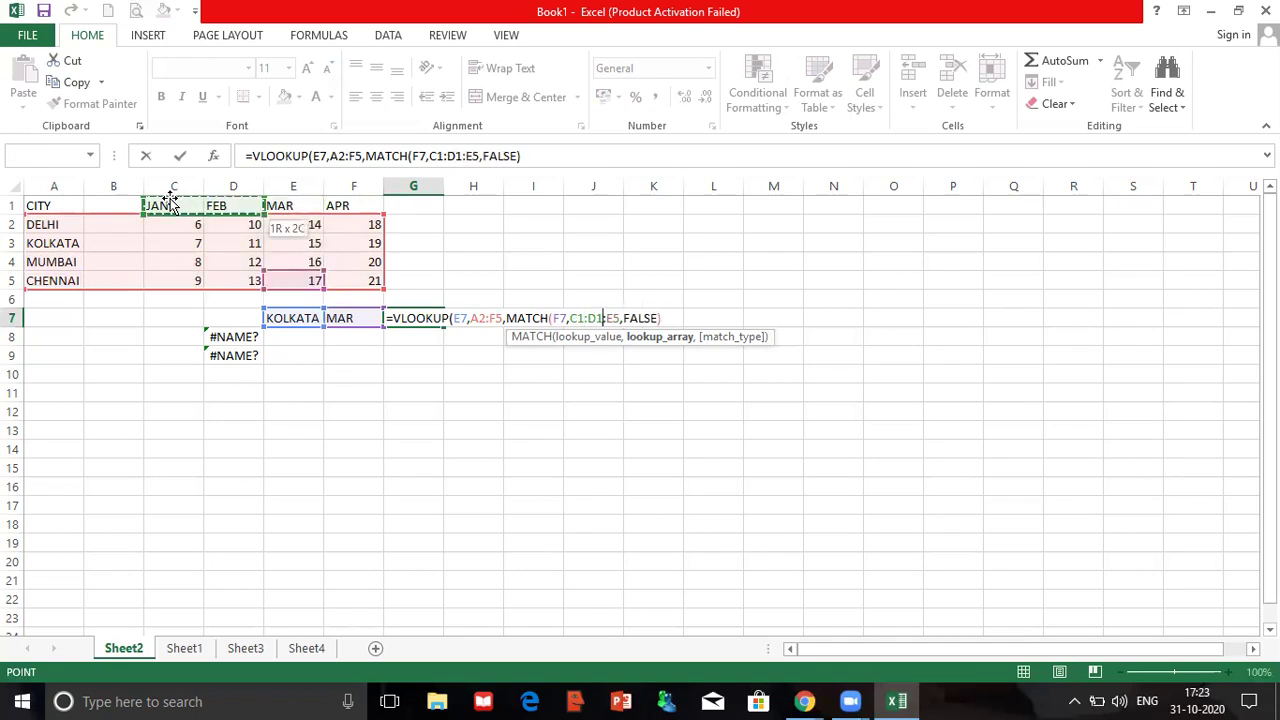
key(shift+Right)
key(shift+Right)
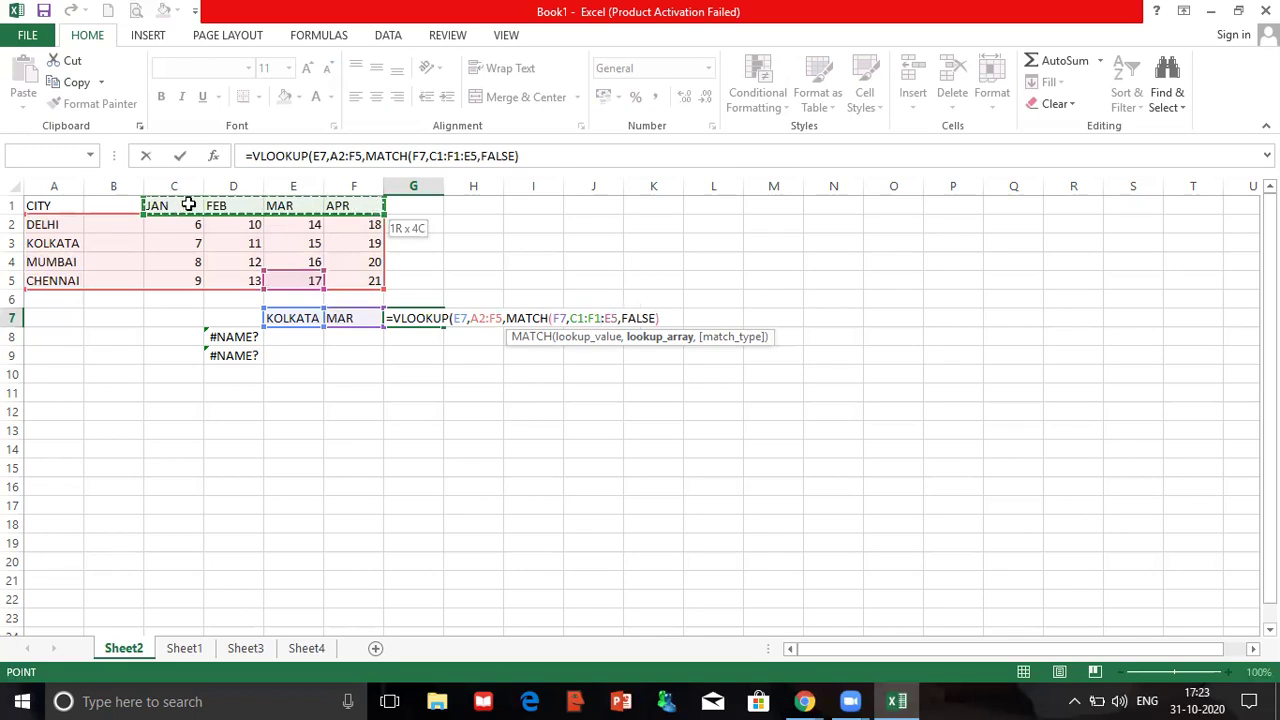
click(617, 318)
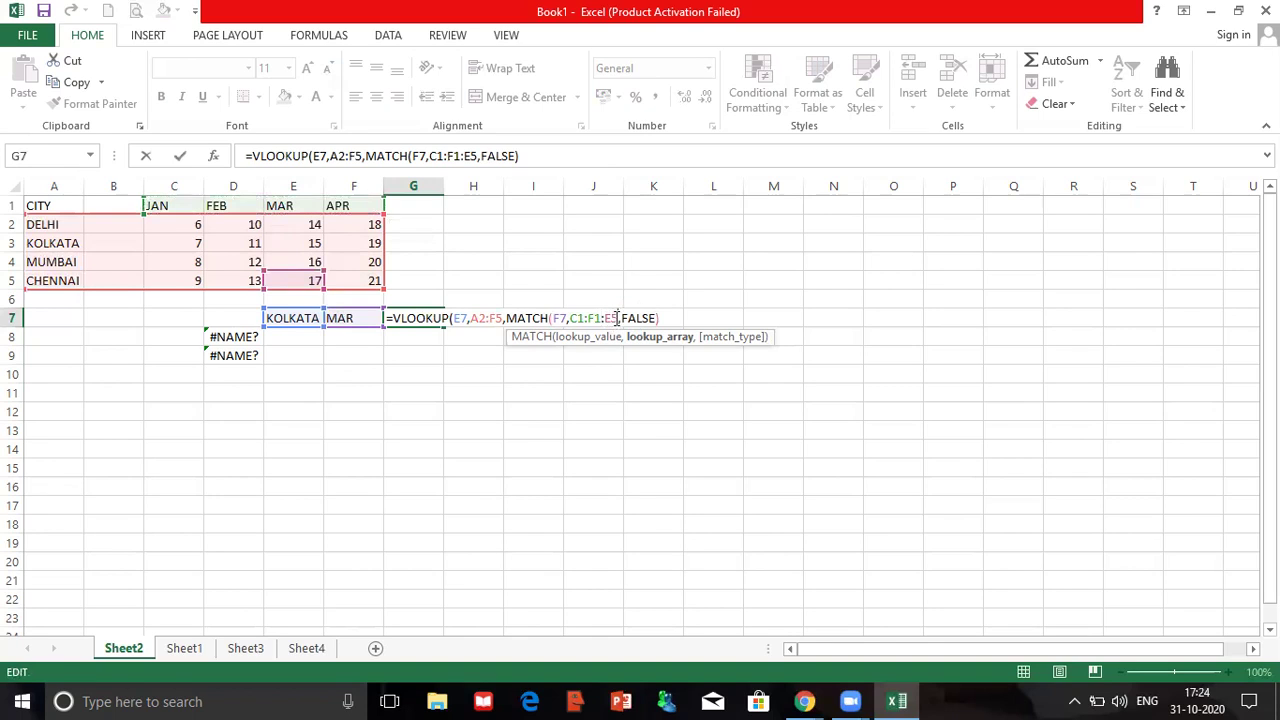
drag(617, 318, 613, 318)
double_click(614, 318)
key(BackSpace)
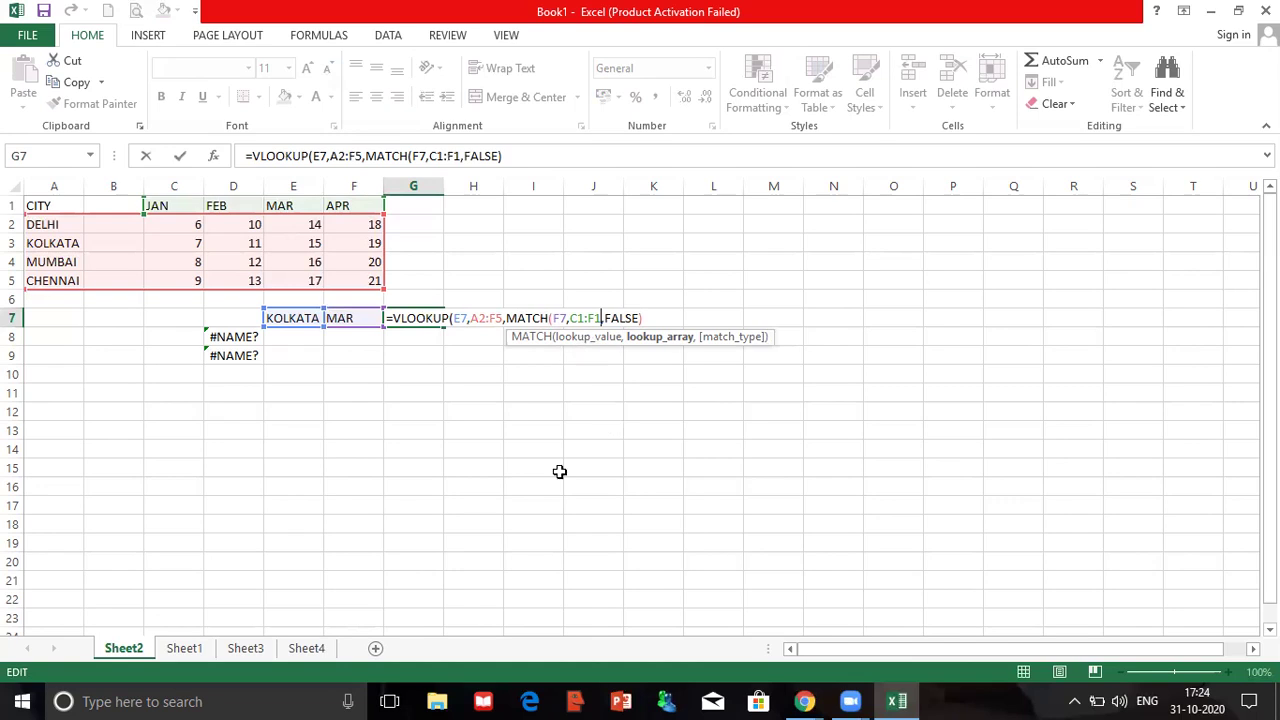
Step: Close G7's nested MATCH with match type 0, add +1 to it, keep FALSE as the range lookup, and enter the formula
click(630, 317)
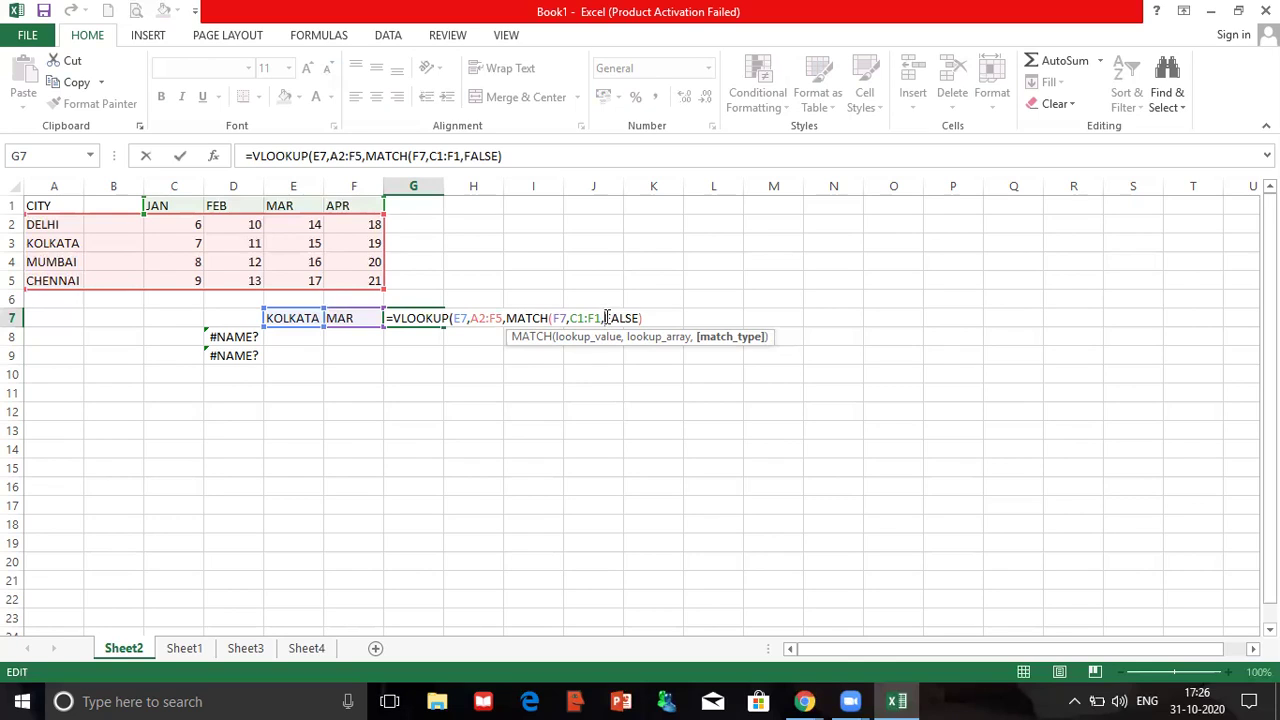
click(606, 318)
text(0)
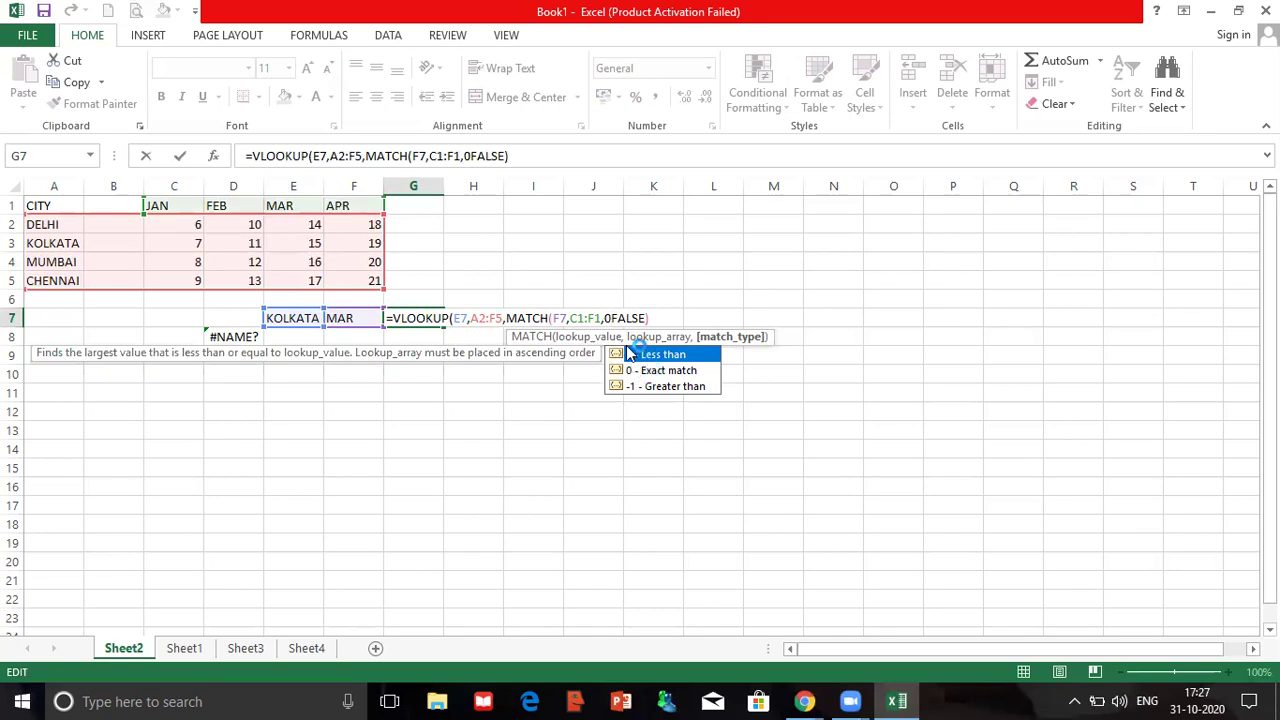
text())
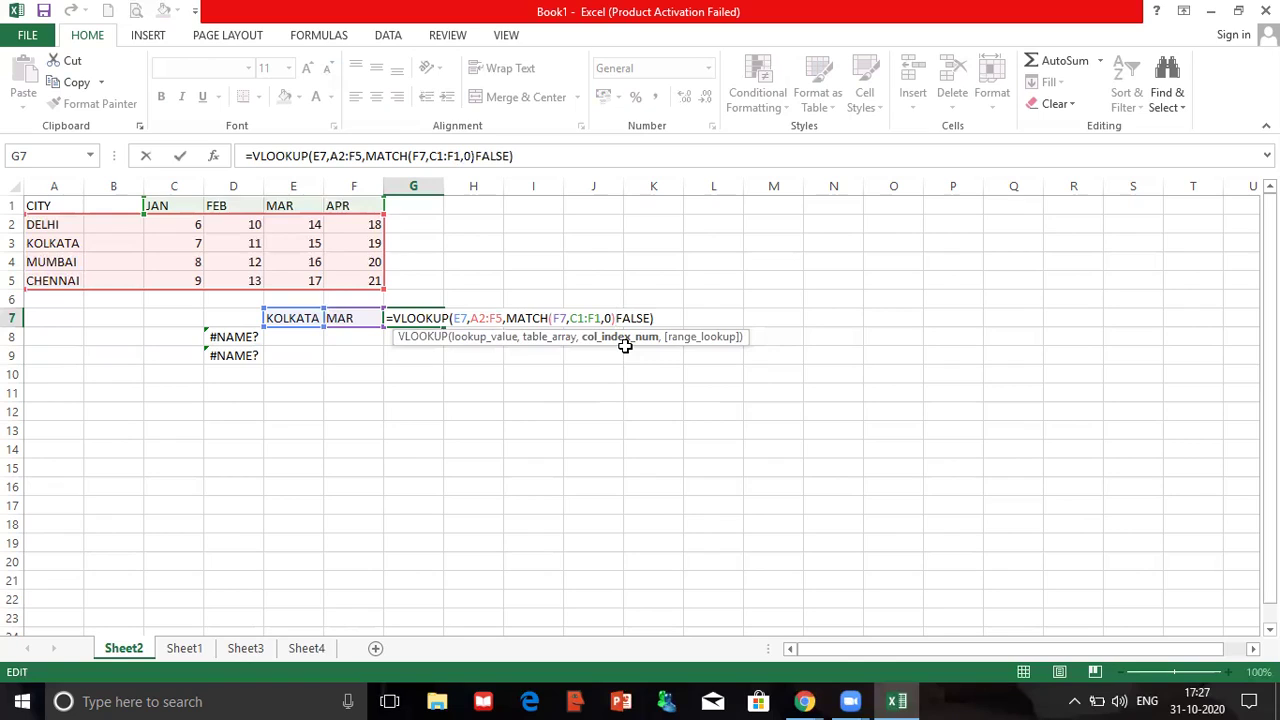
text(+1,)
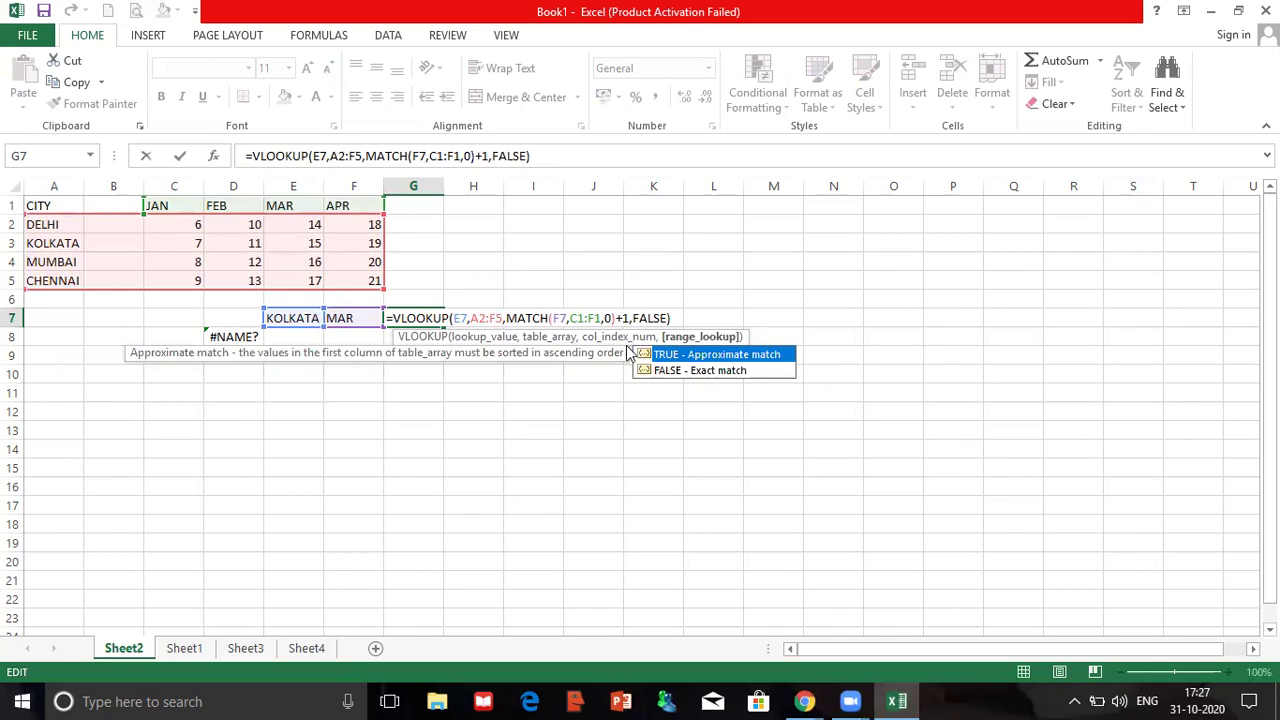
click(713, 374)
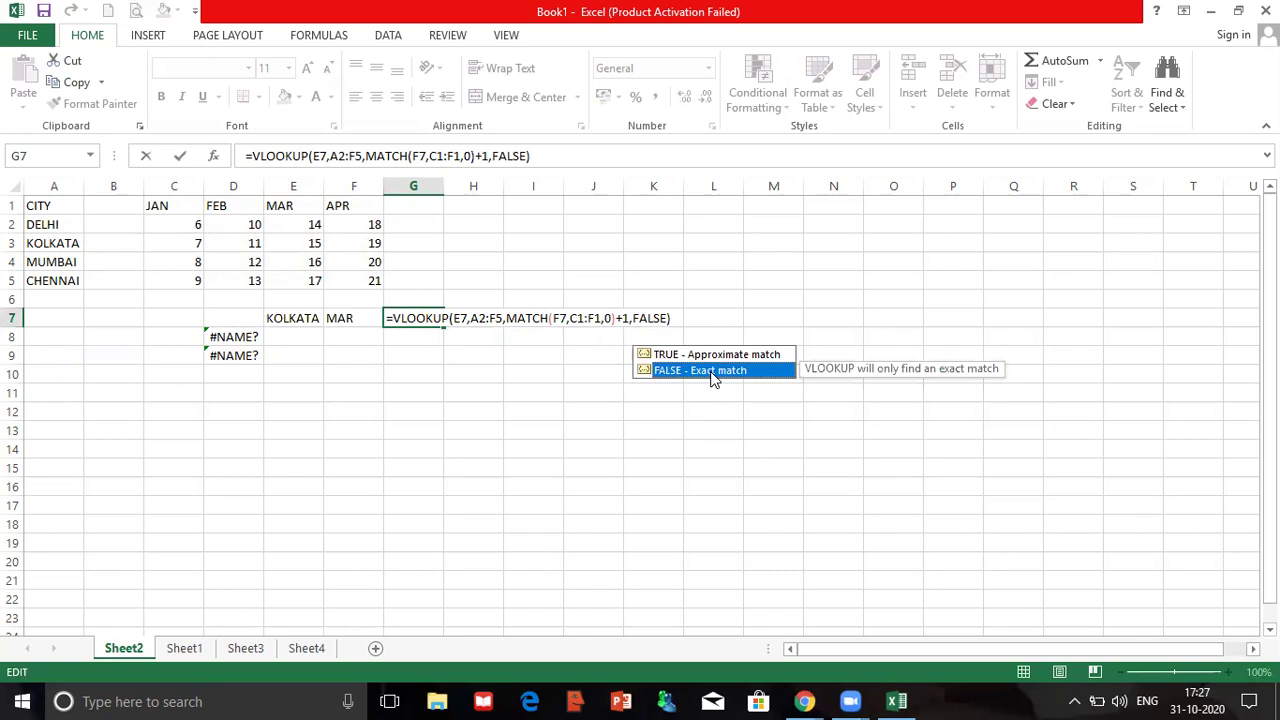
key(Return)
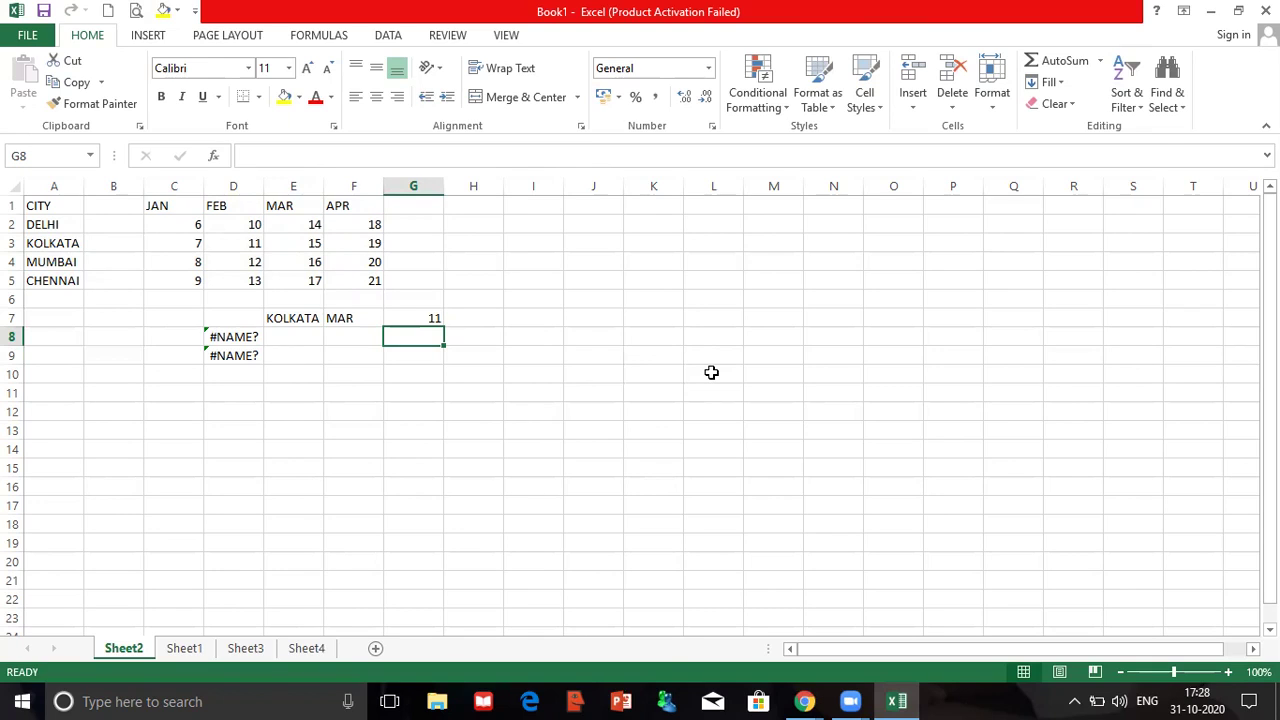
Step: Enter MUMBAI in E8 and APR in F8 as a second city and month pair
click(293, 325)
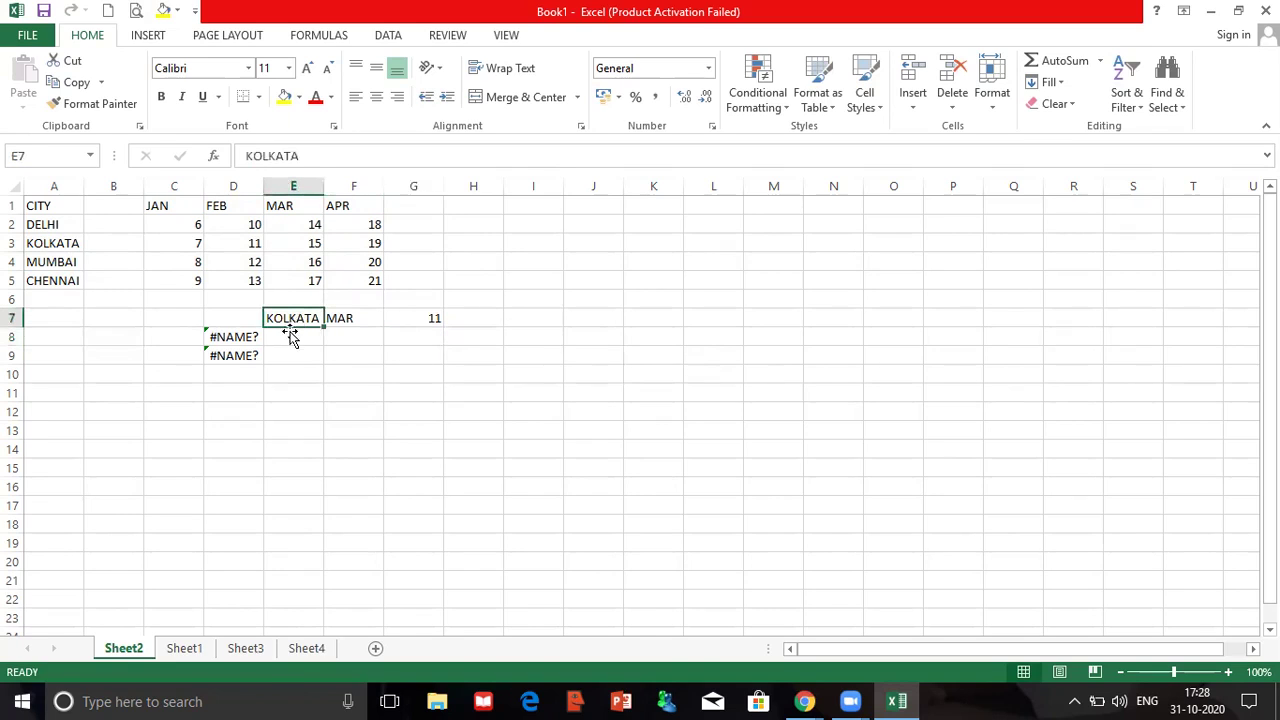
click(289, 337)
text(MUMBAI)
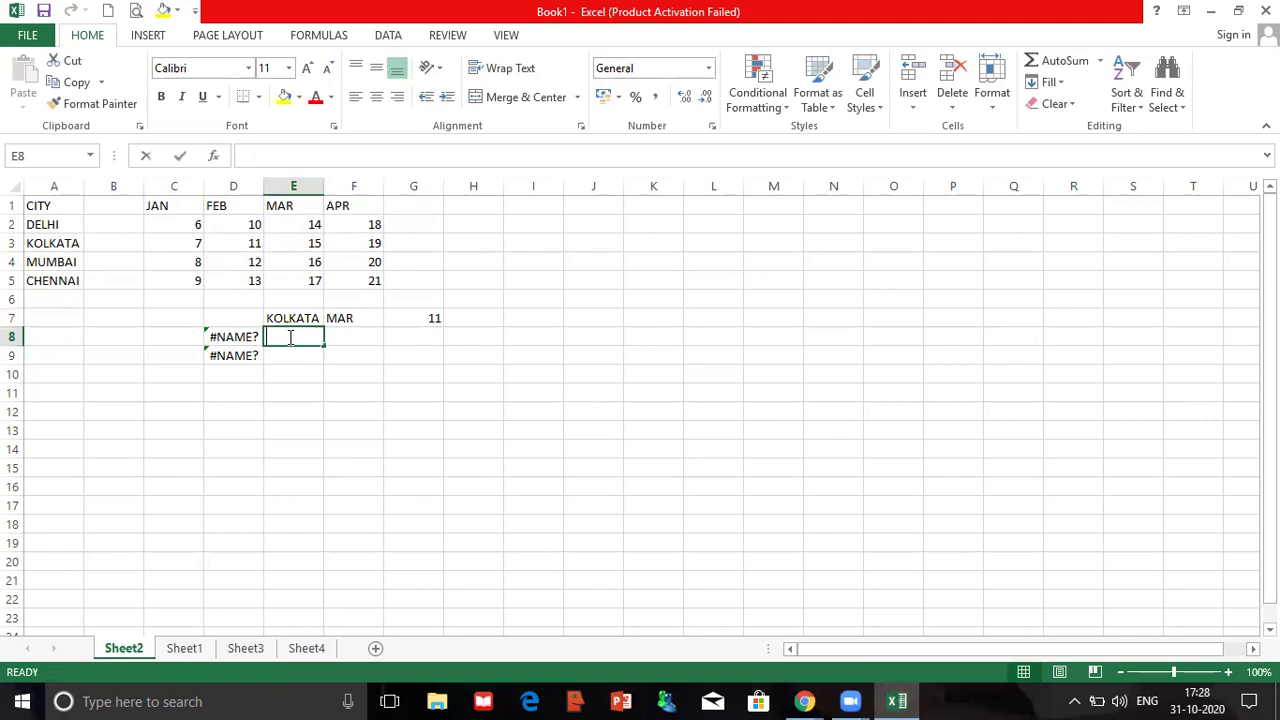
key(Tab)
text(AP)
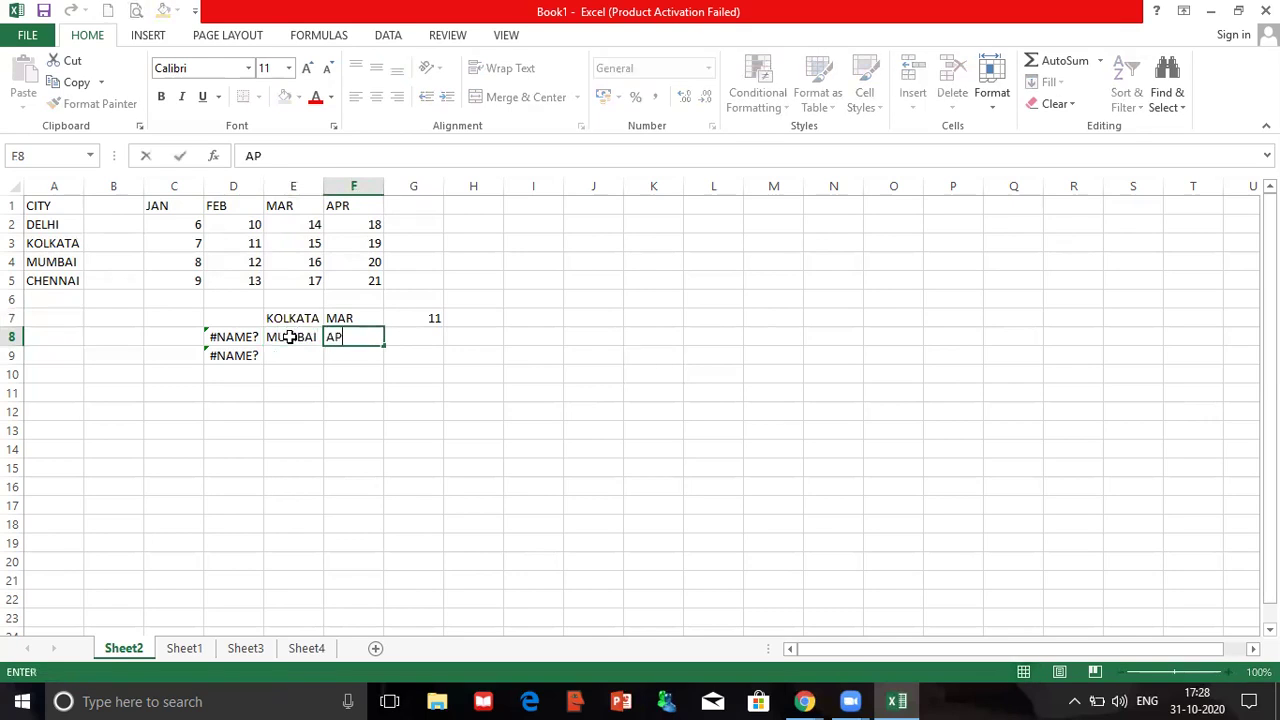
text(R)
key(Tab)
Step: Start a VLOOKUP in G8 with E8 as the lookup value and A2:F5 as the table array
text(=VLOO)
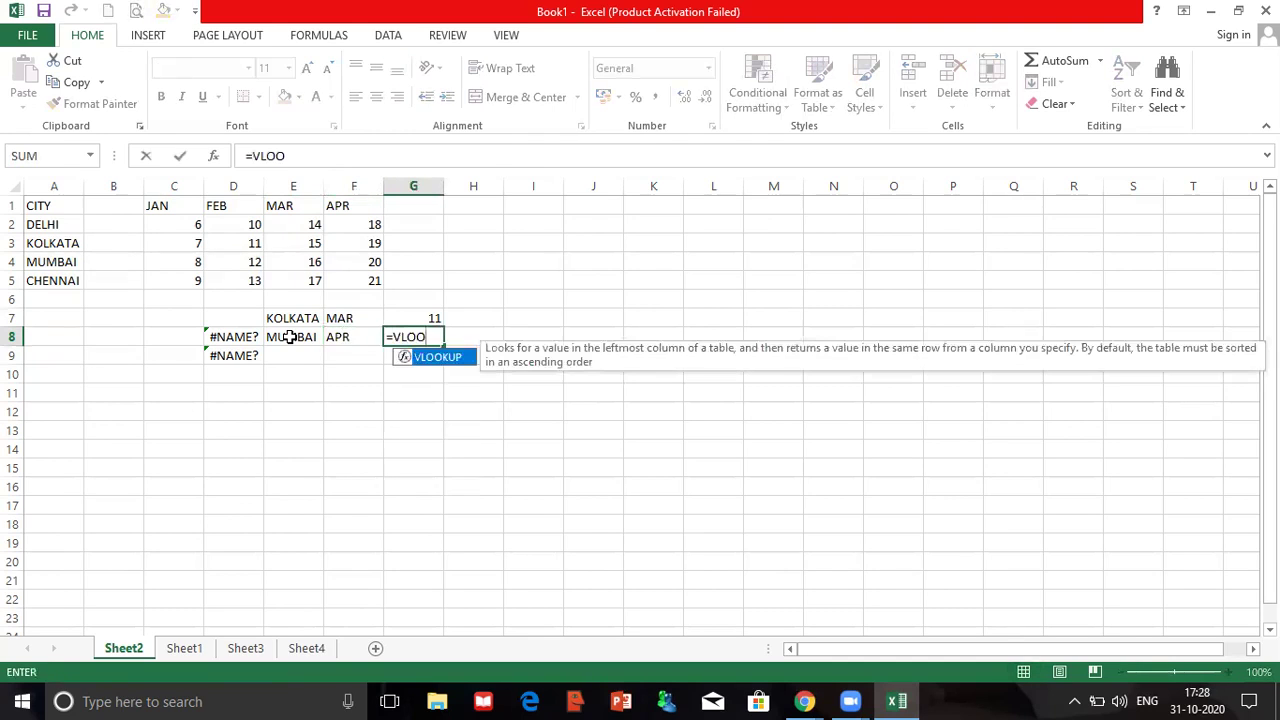
text(KUP()
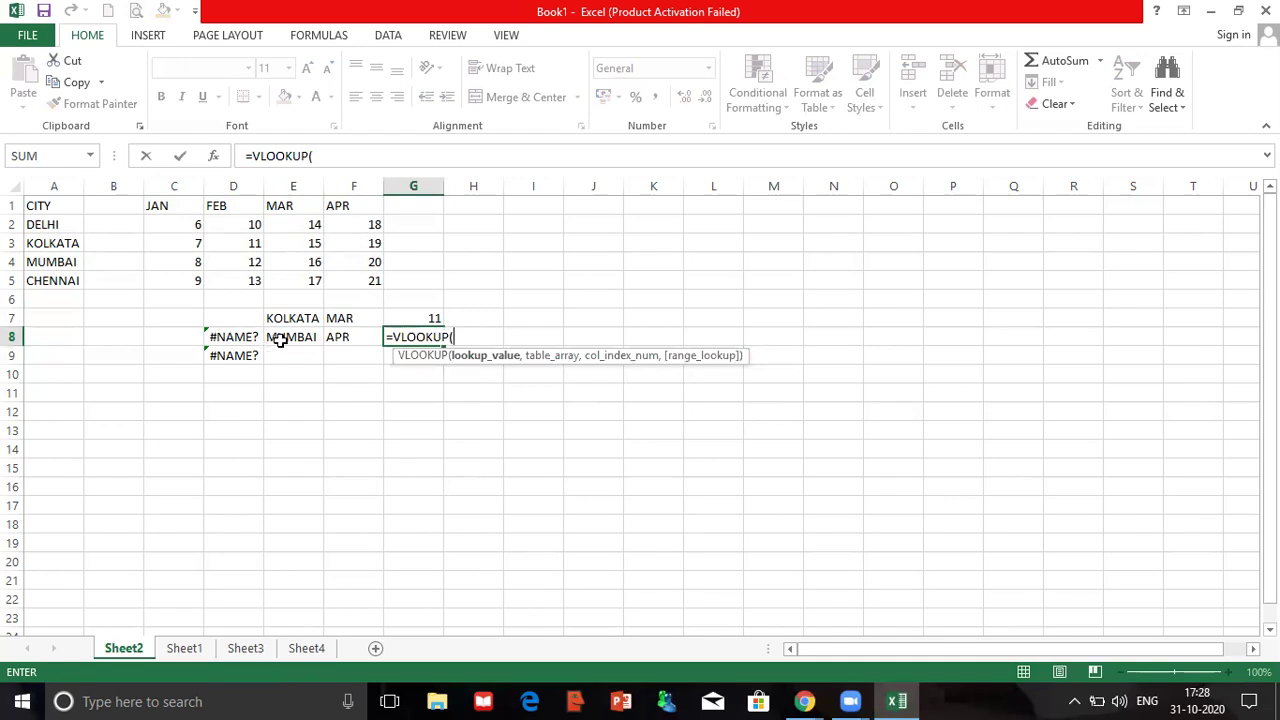
click(281, 340)
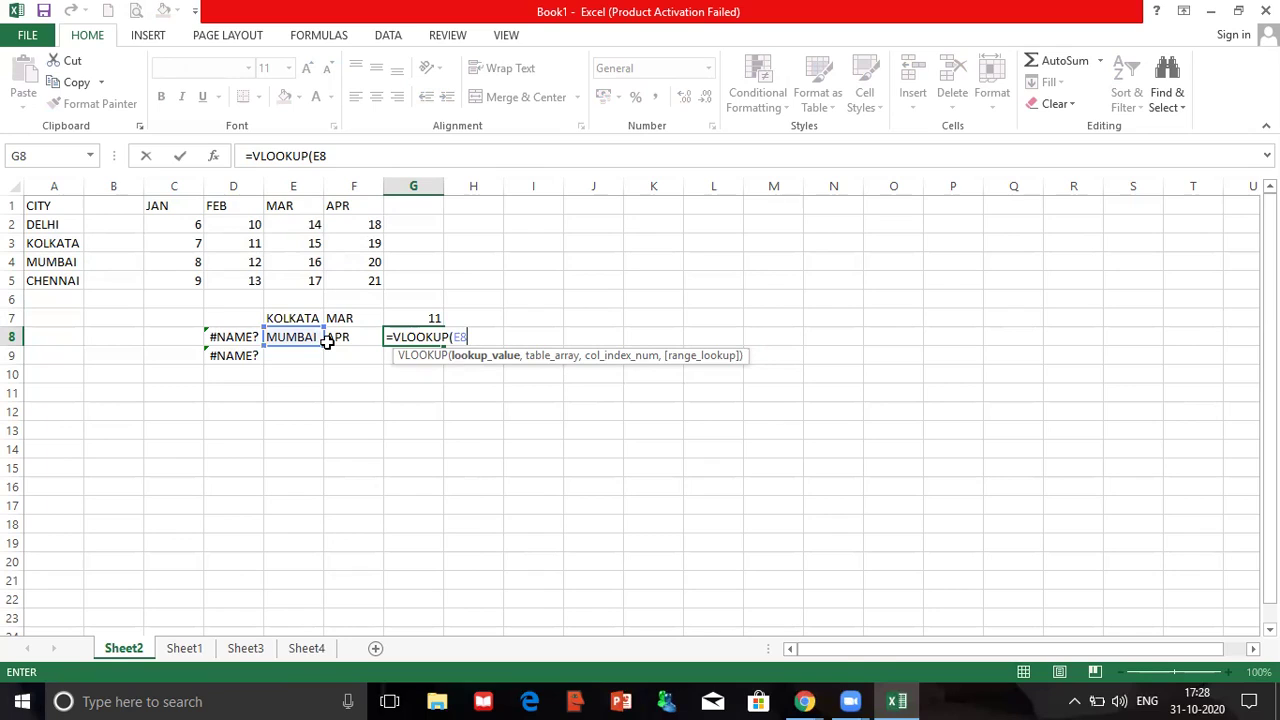
text(,)
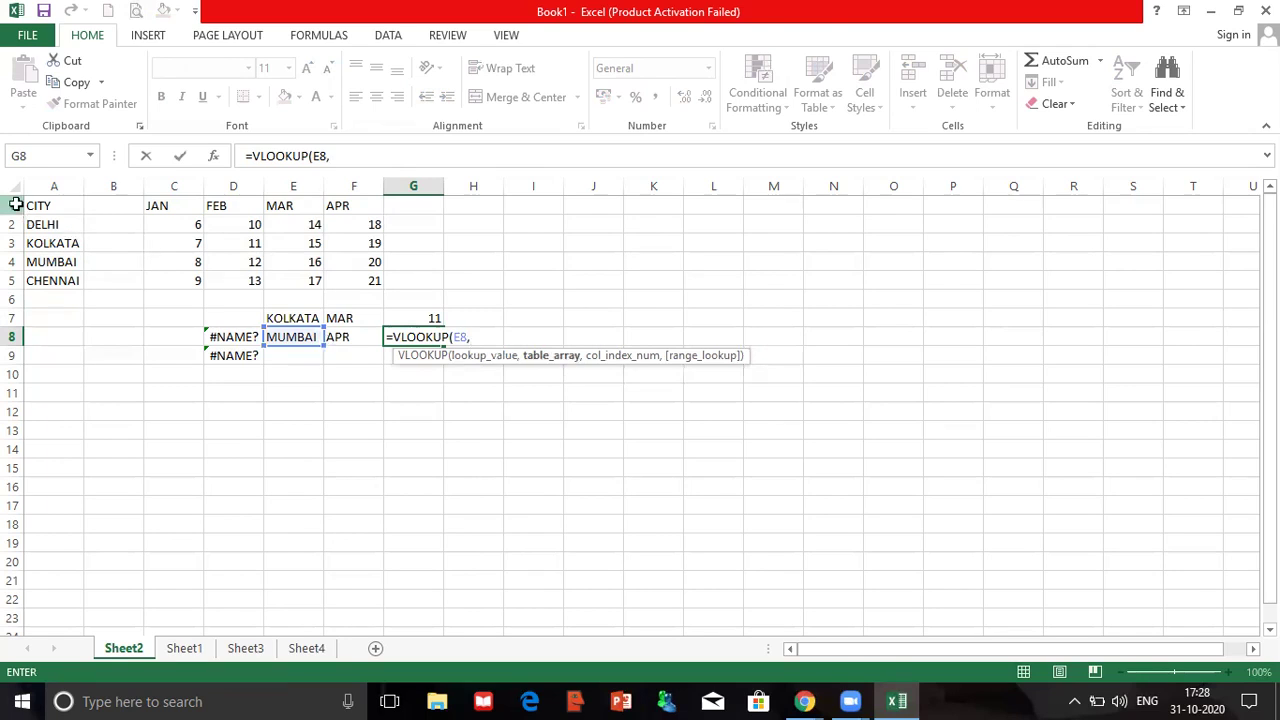
drag(47, 225, 135, 264)
drag(286, 280, 286, 273)
text(,)
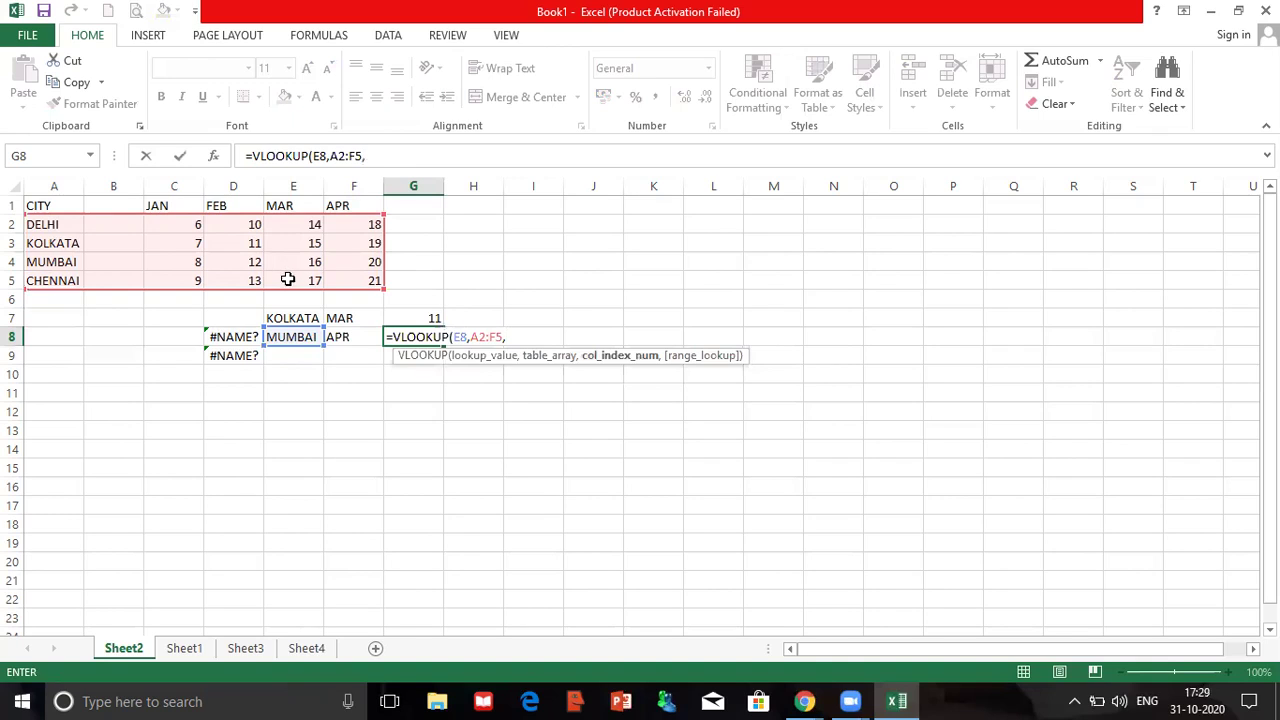
Step: Nest a MATCH as G8's column index, looking up F8 in the month headings C1:F1 with match type 0
text(M)
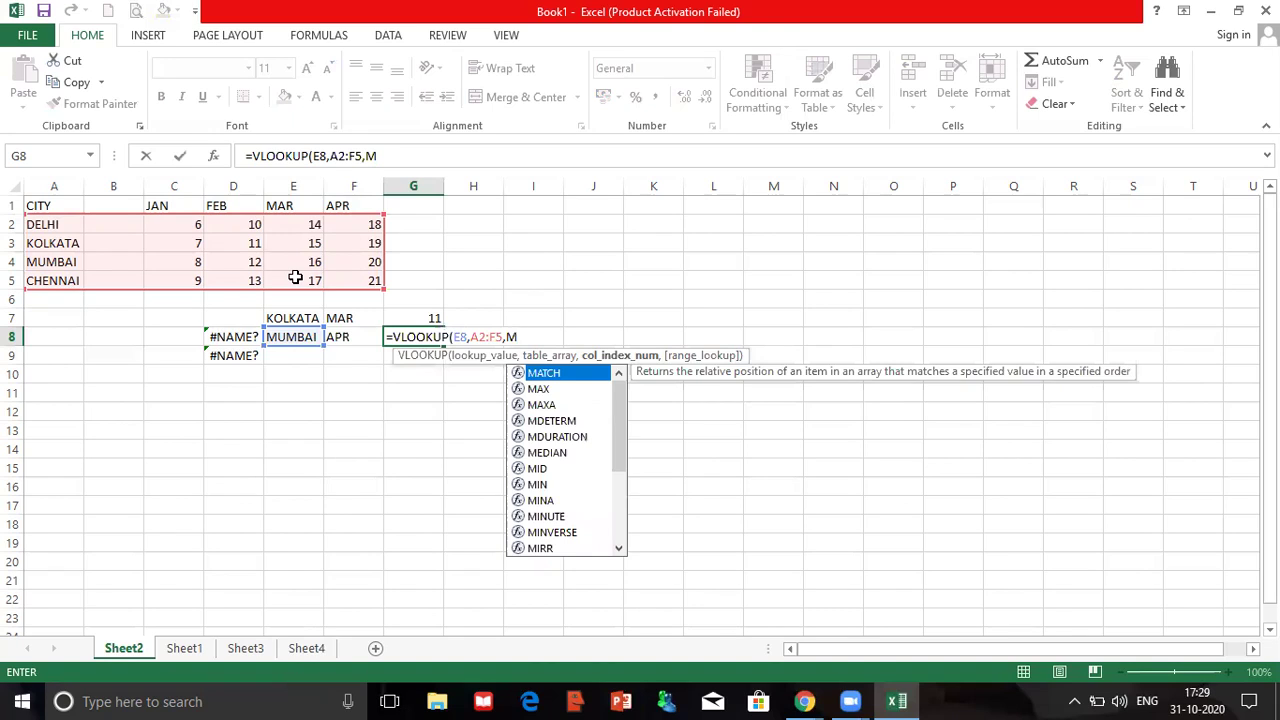
text(ATC)
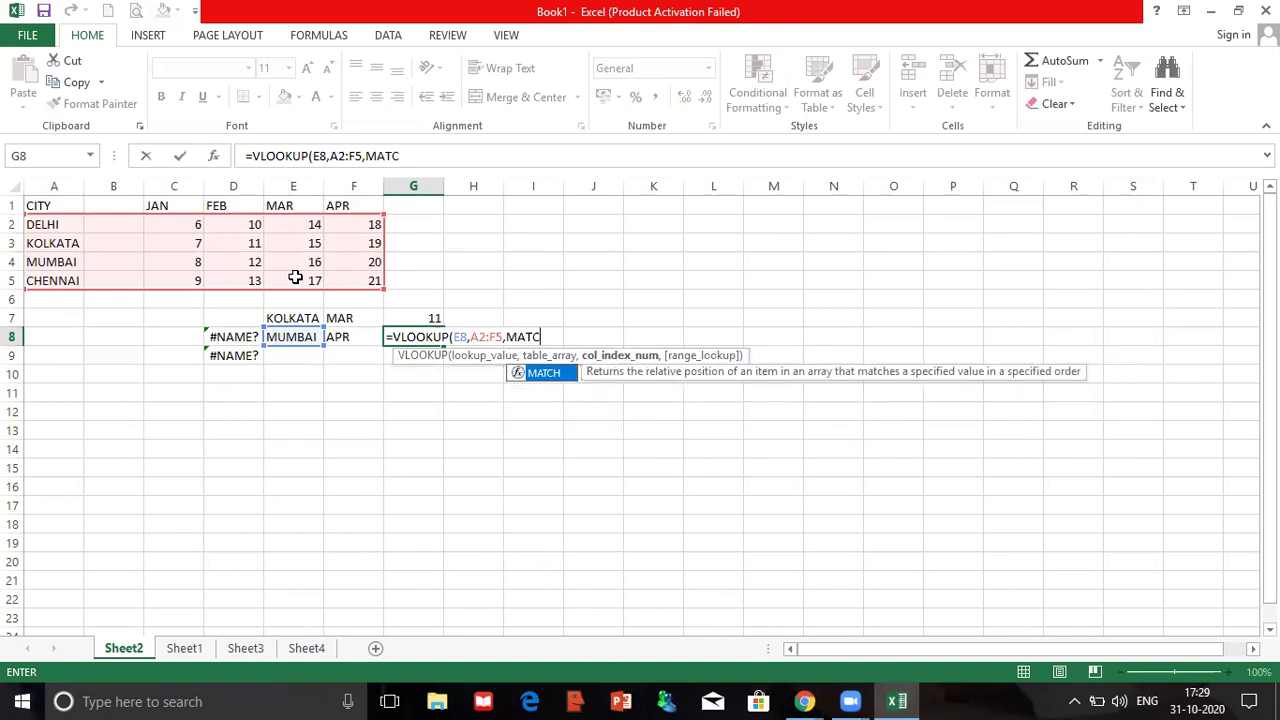
text(H)
text(()
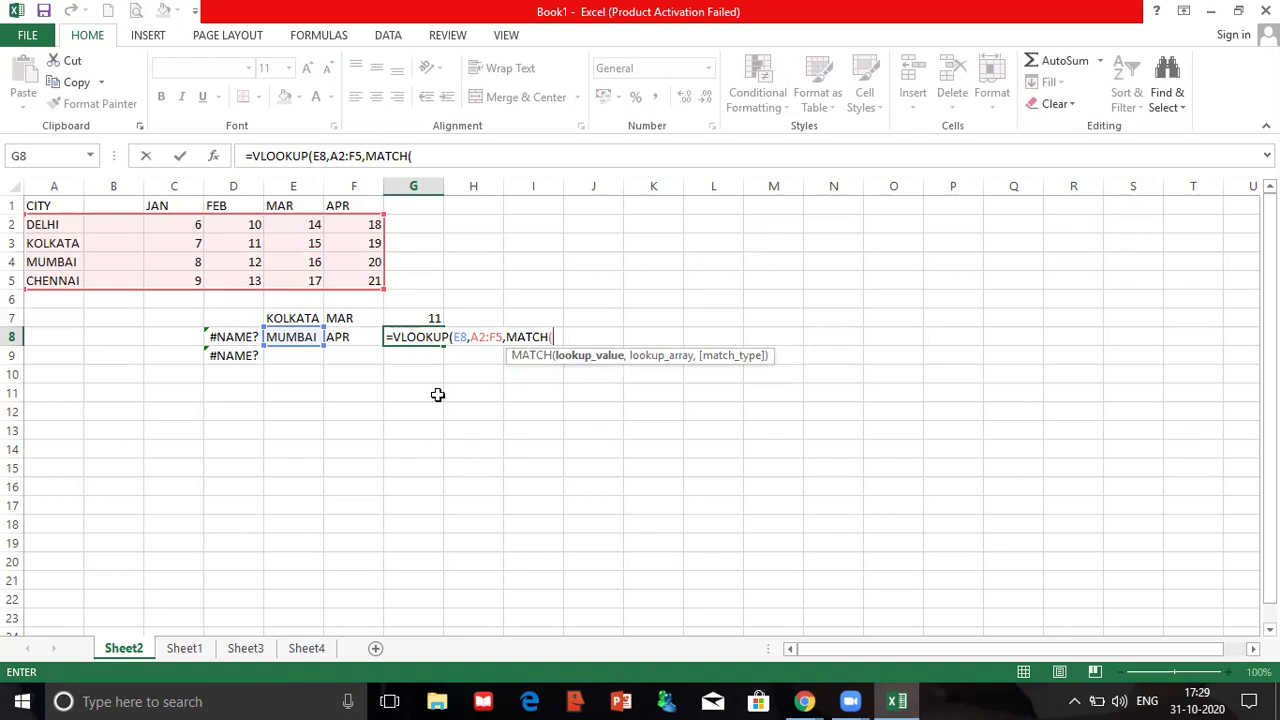
click(302, 340)
click(341, 343)
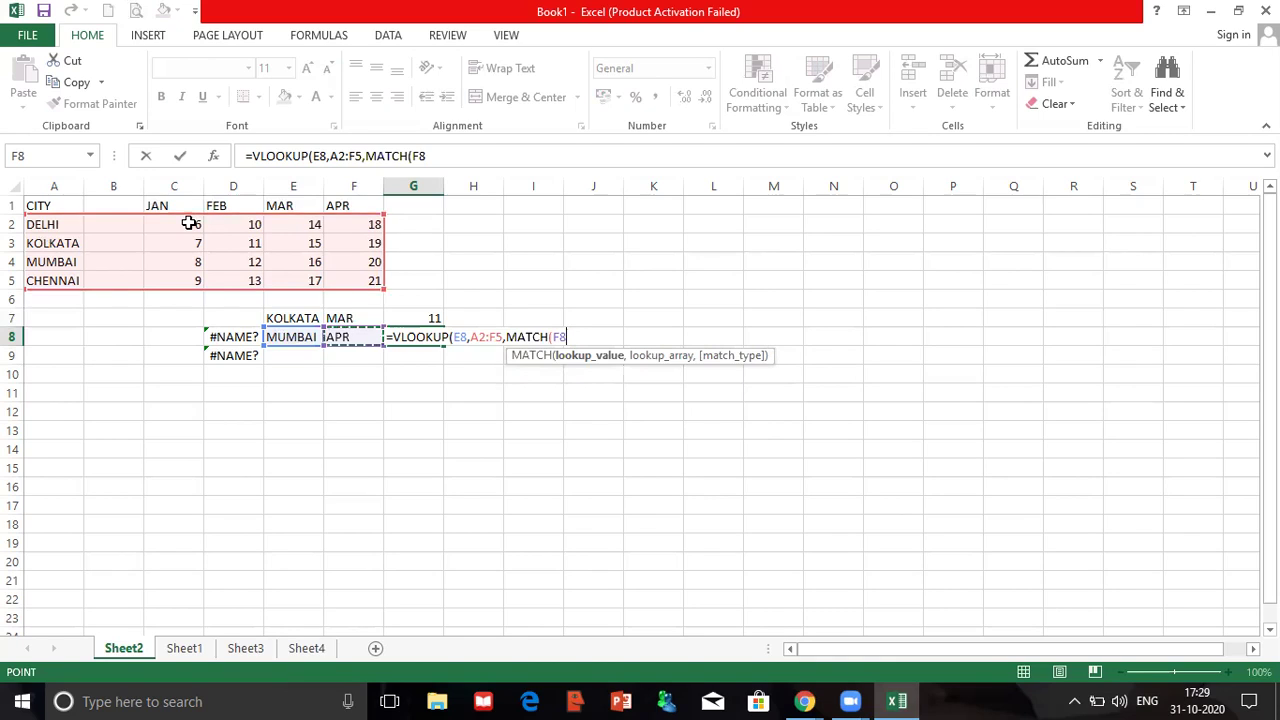
text(,)
drag(170, 207, 355, 201)
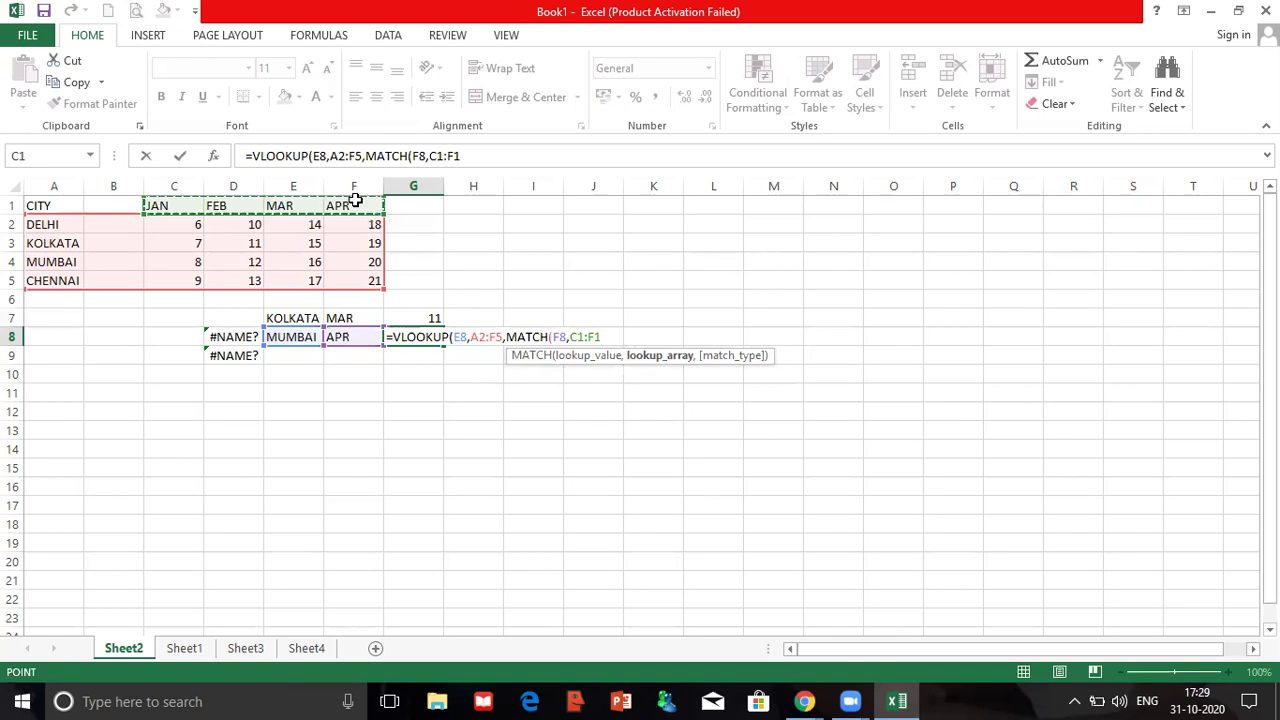
text(,)
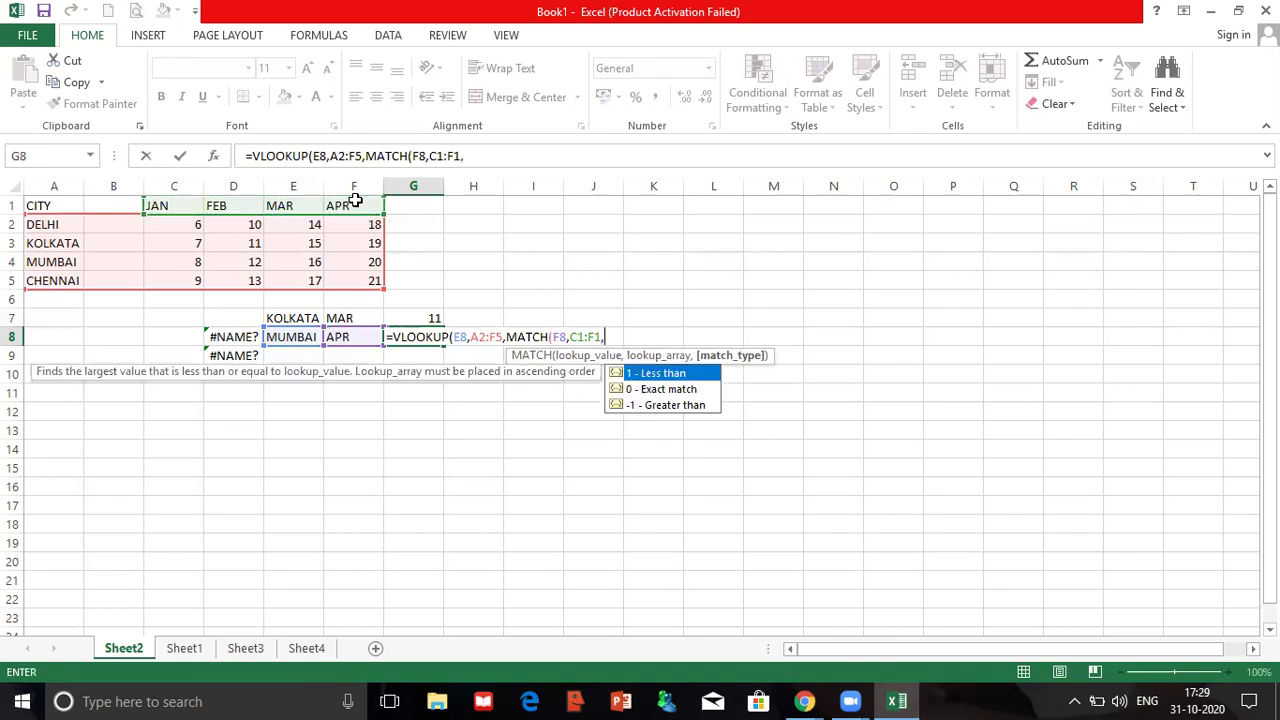
text(0)
text())
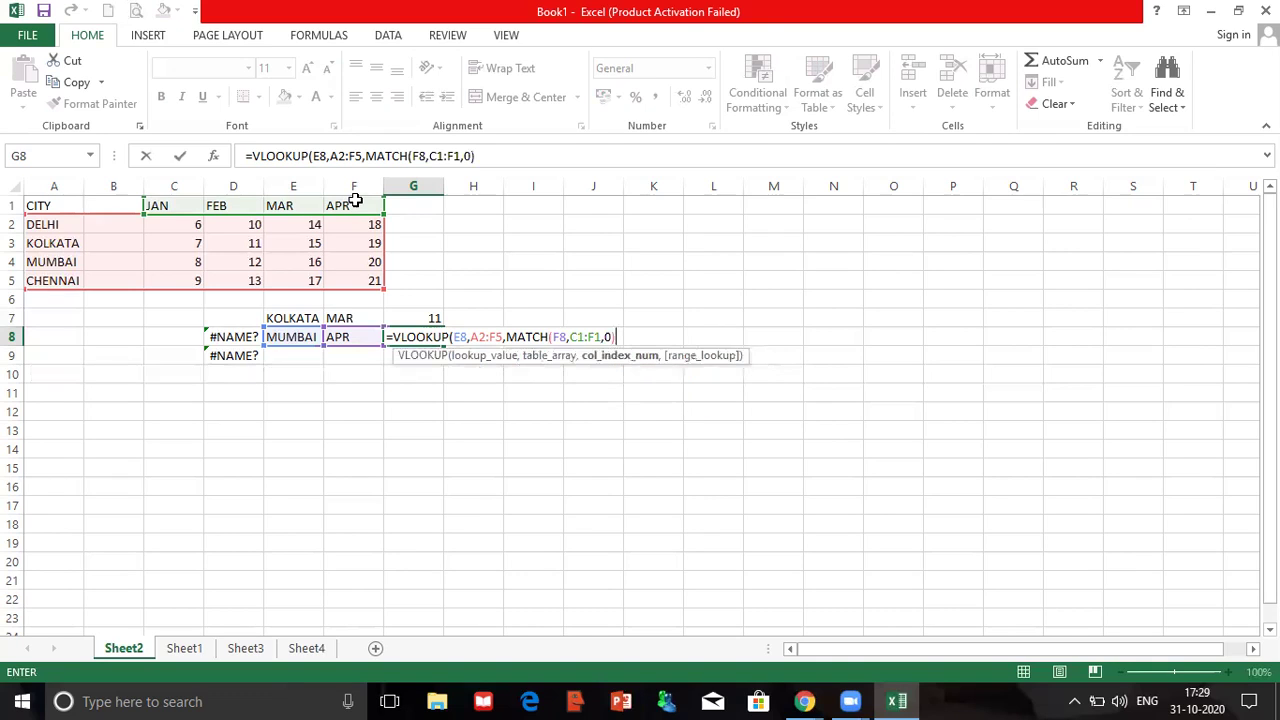
Step: Add +1 to G8's nested MATCH and enter the VLOOKUP with an empty range lookup argument
text(+1,)
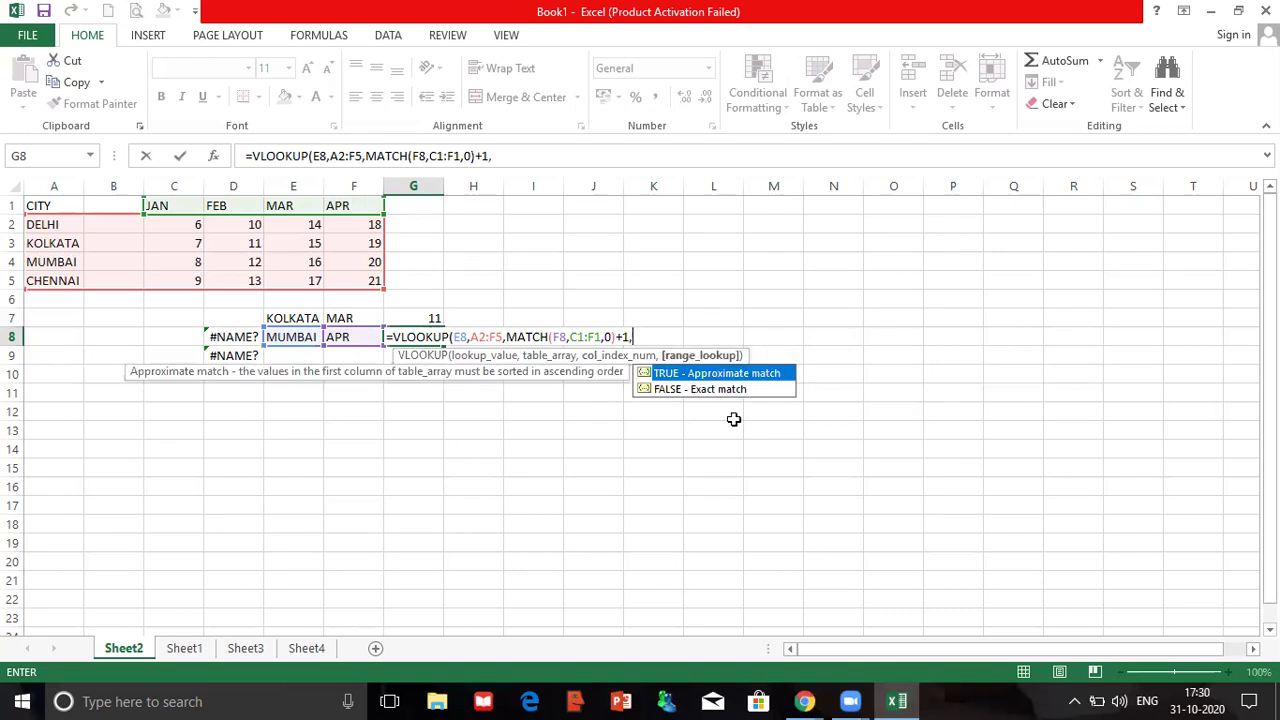
click(717, 390)
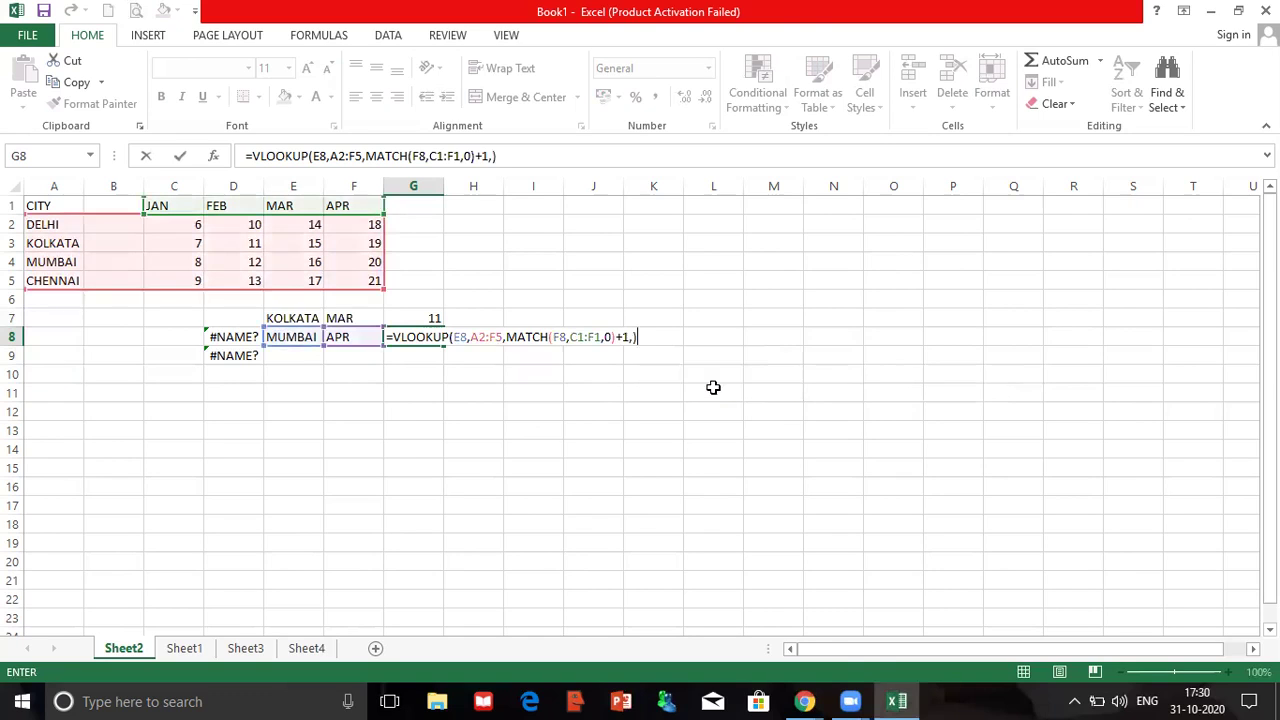
key(Return)
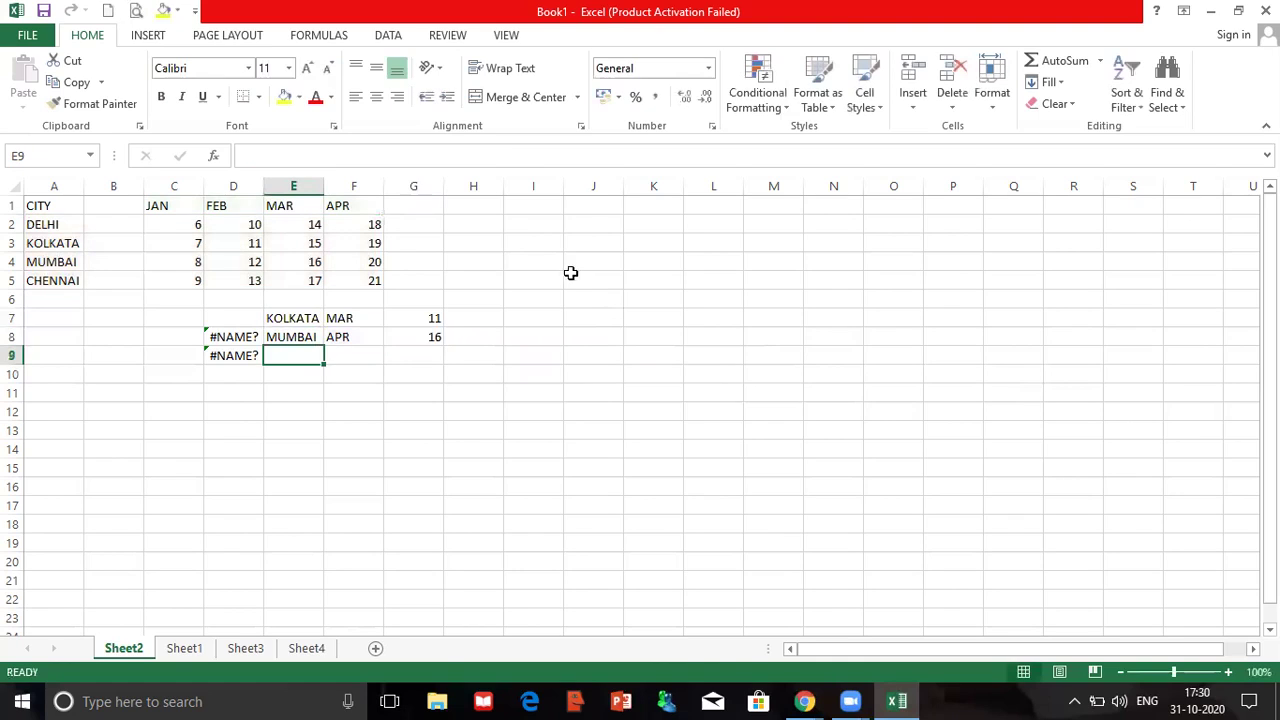
Step: Compare MUMBAI's MAR and APR values in the table and set the range lookup argument of G8's VLOOKUP to FALSE
click(314, 266)
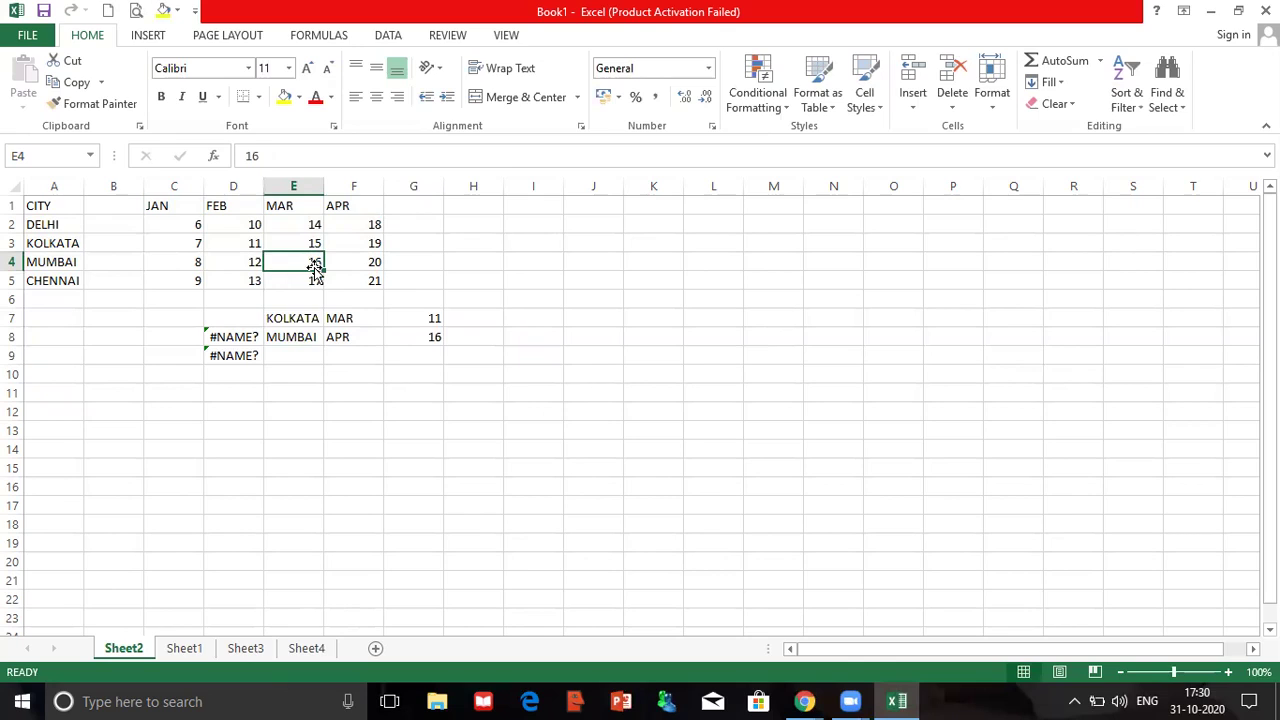
click(368, 268)
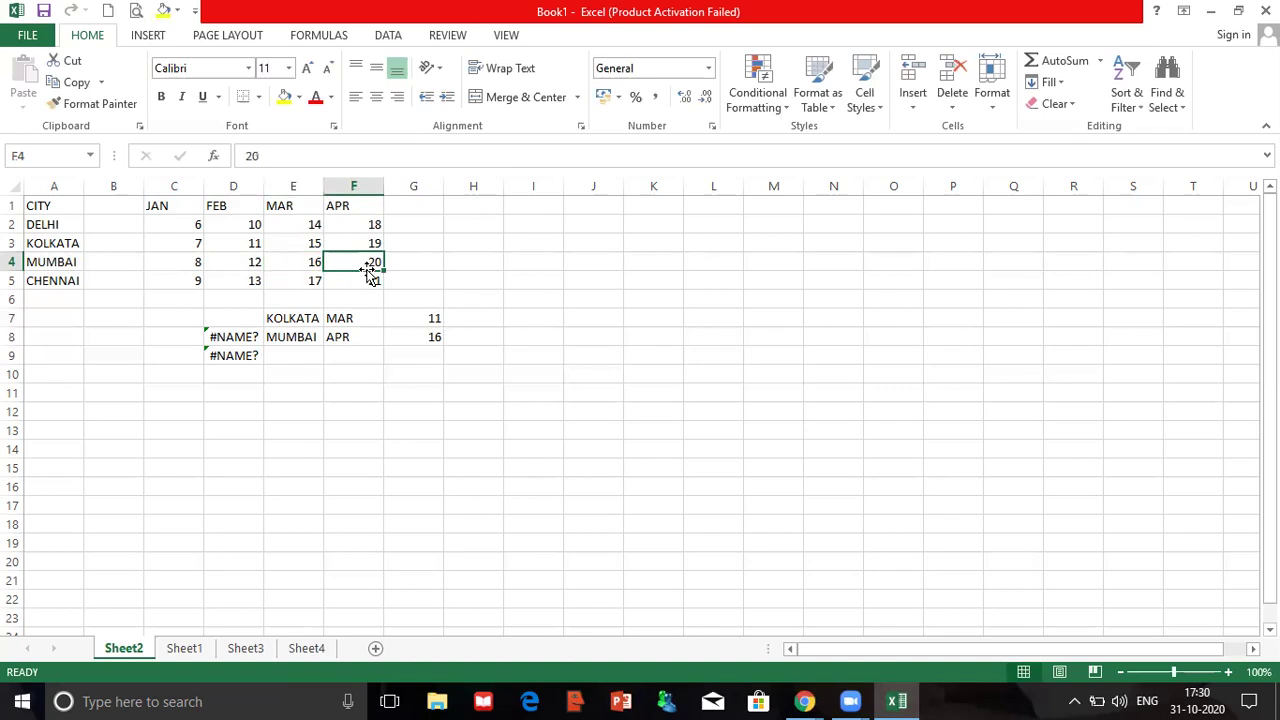
double_click(411, 335)
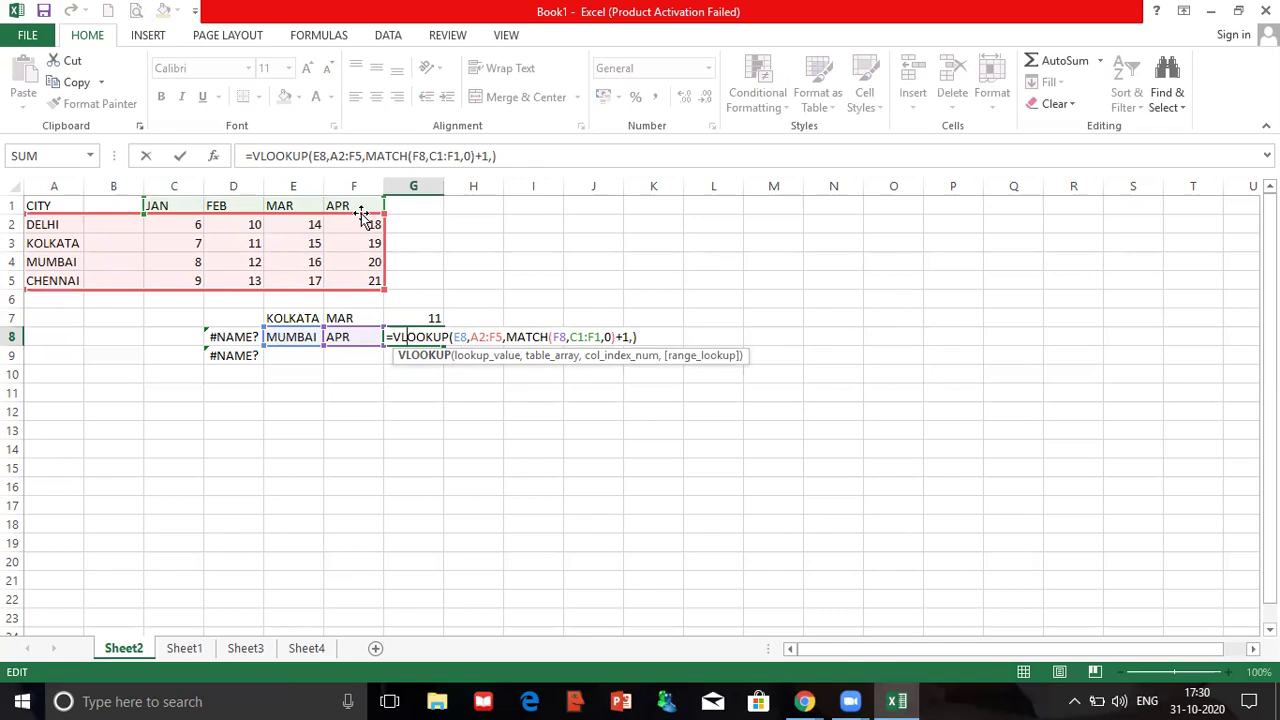
click(631, 337)
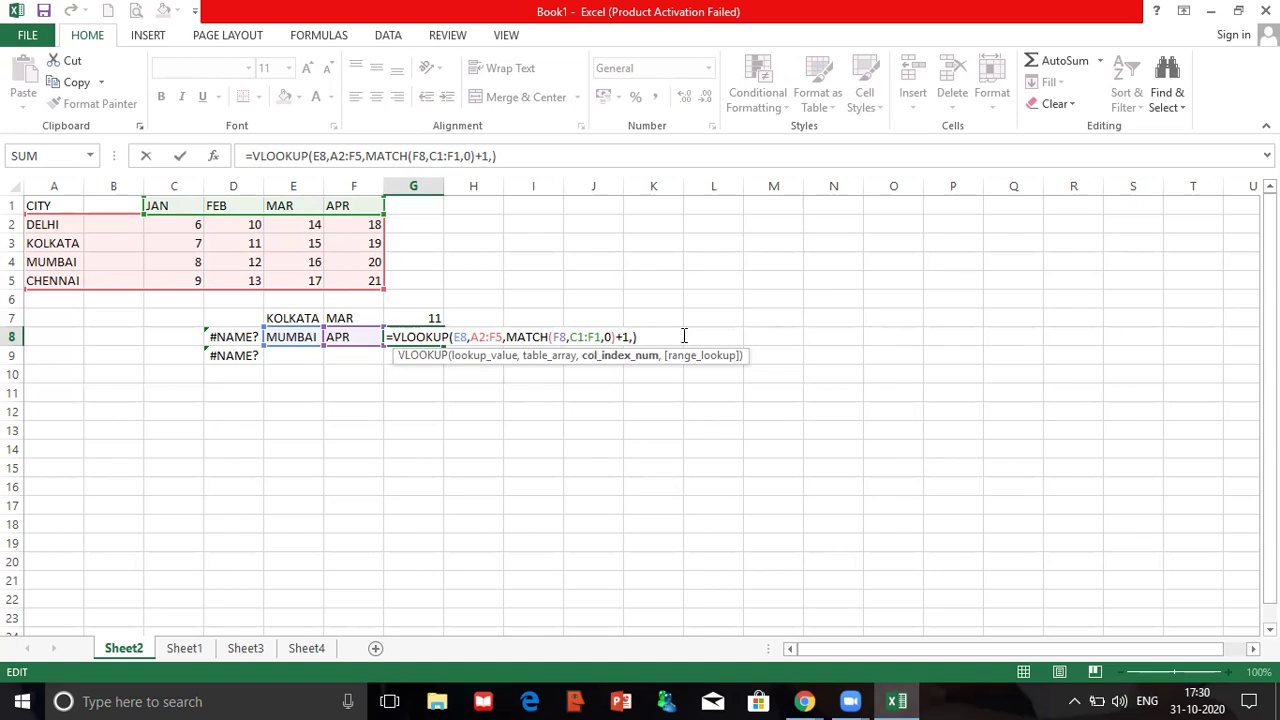
key(Right)
text(F)
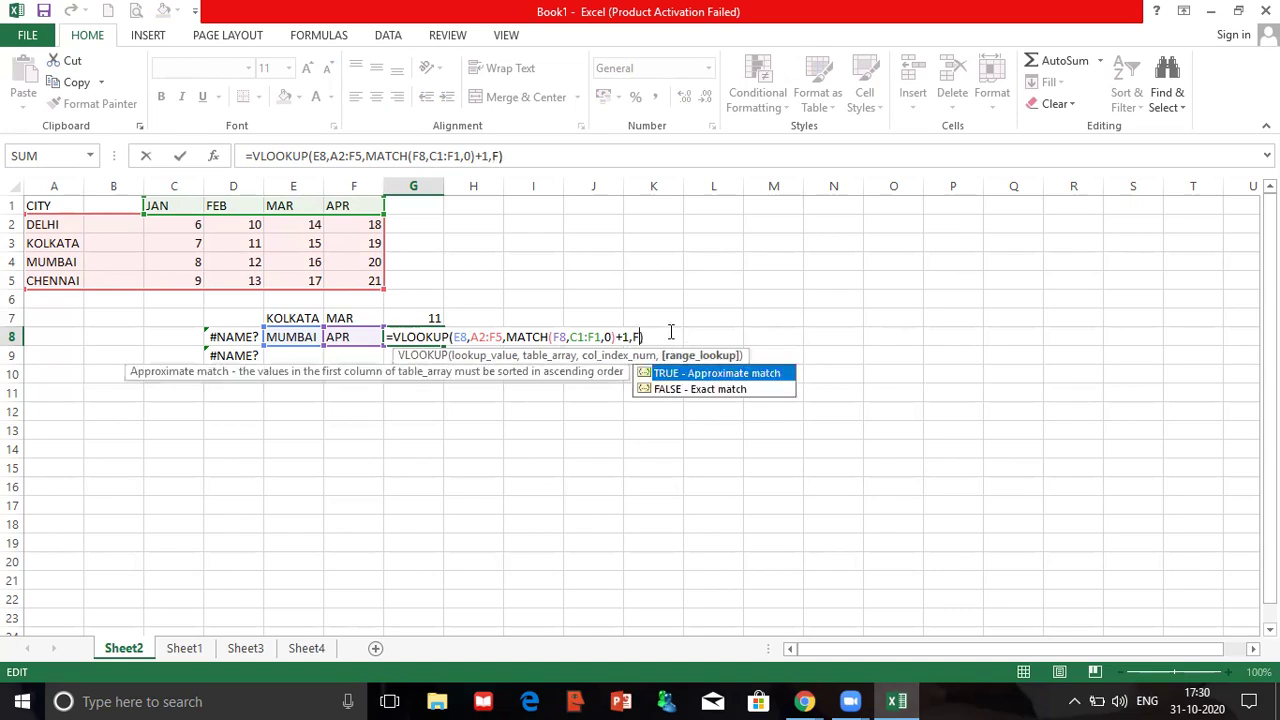
text(ALSE)
key(Return)
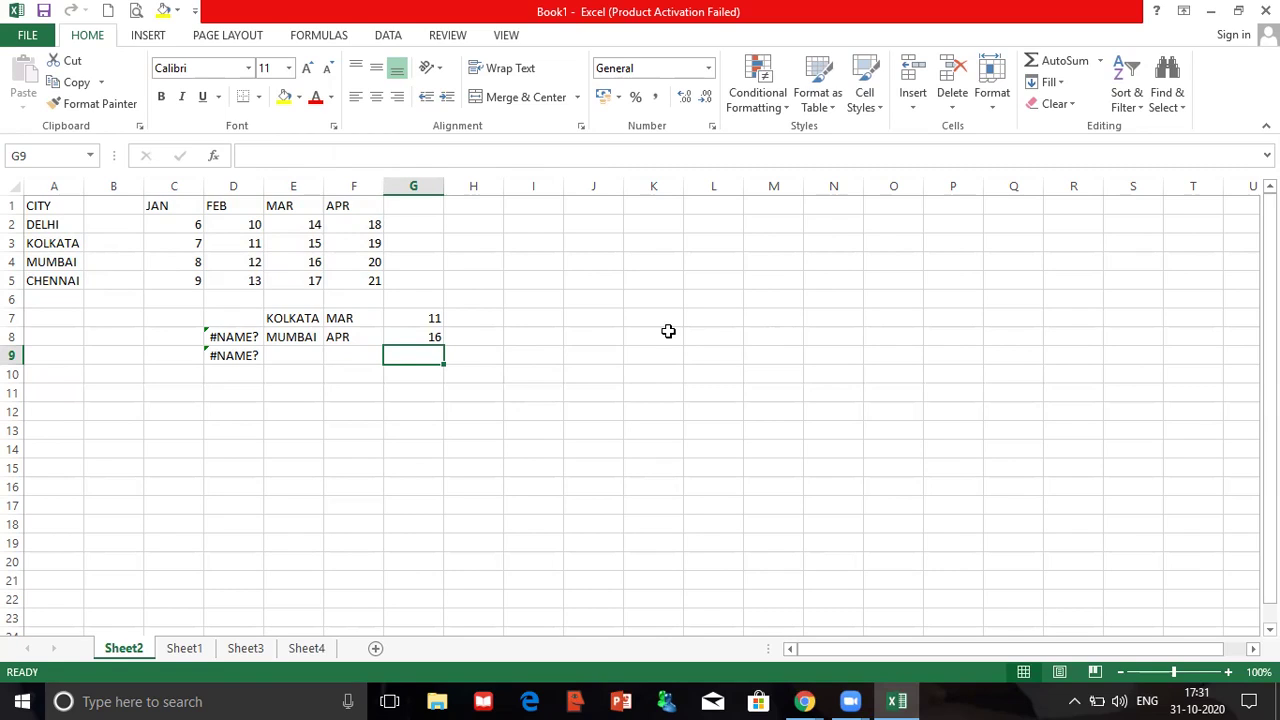
Step: Review G8's formula references, delete the empty column B between the cities and months, and recheck the MUMBAI lookup formula
click(415, 337)
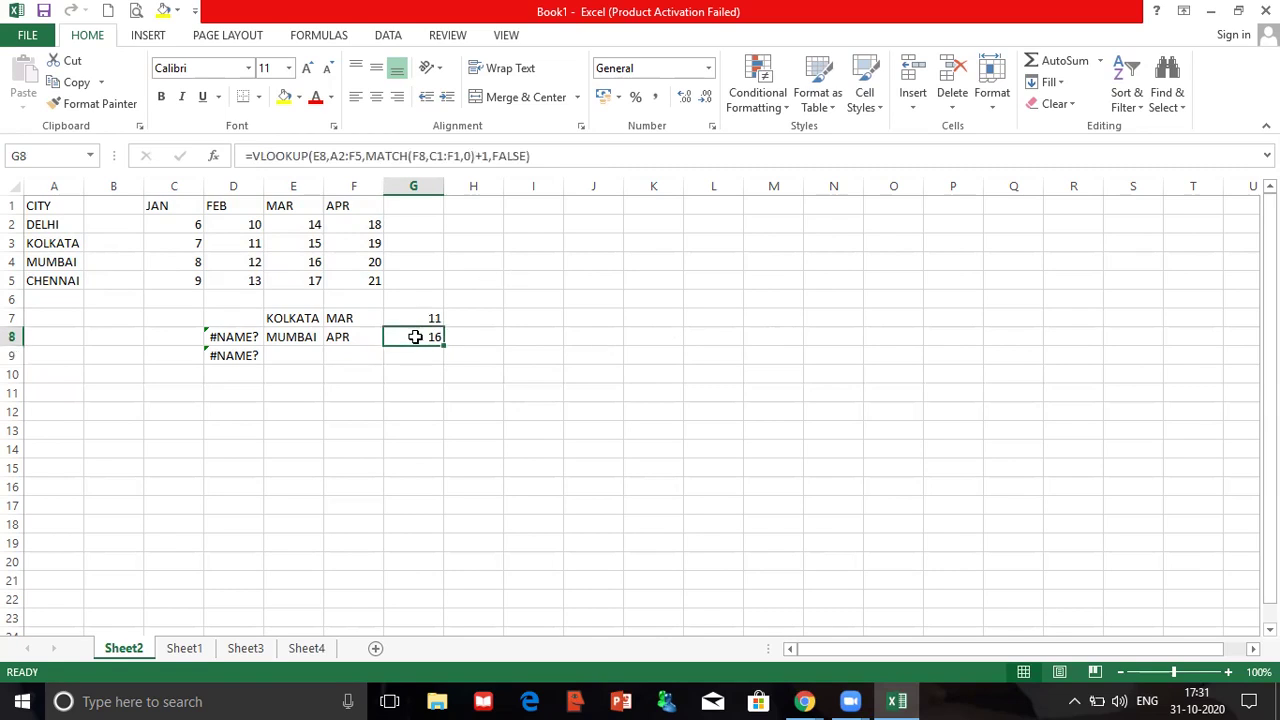
double_click(415, 337)
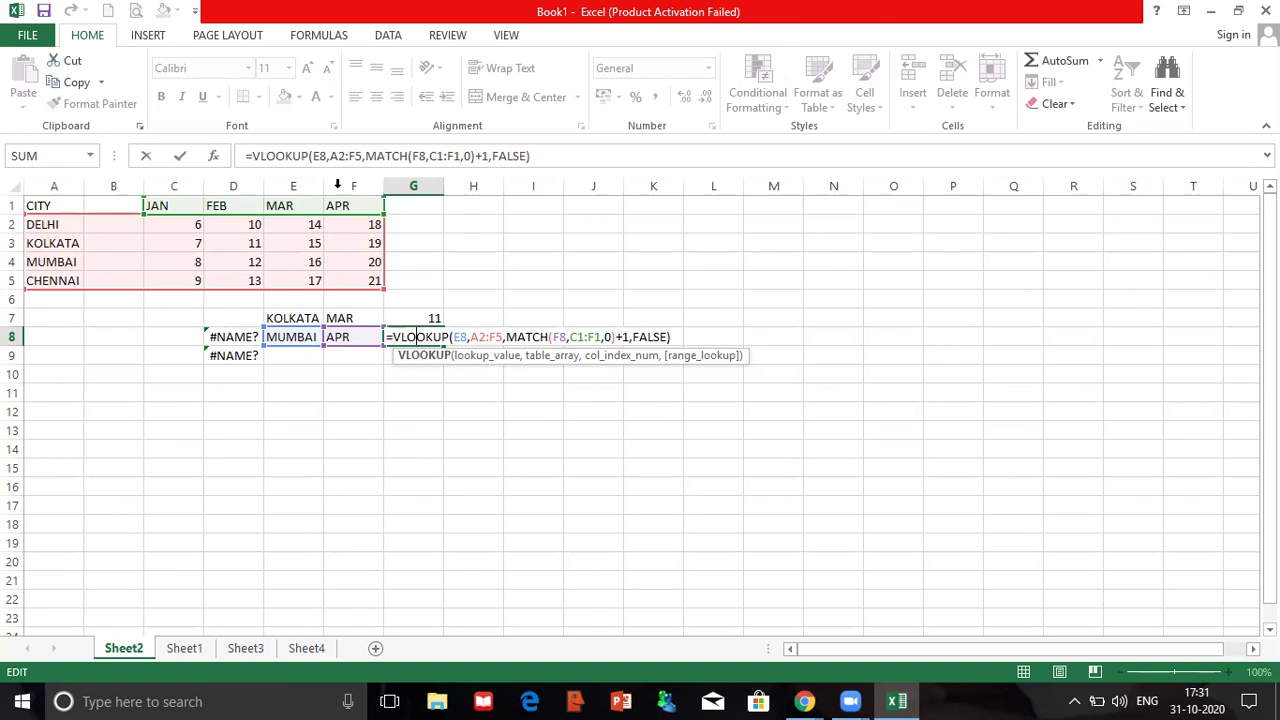
click(113, 185)
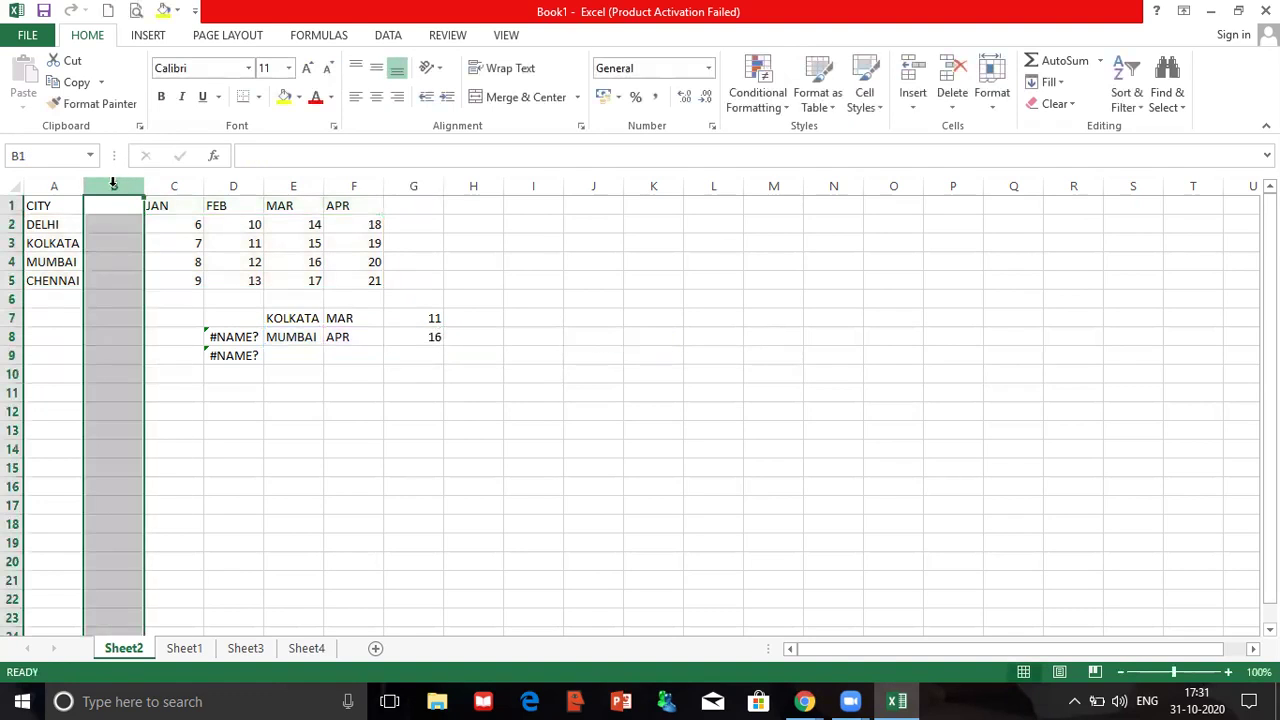
right_click(113, 186)
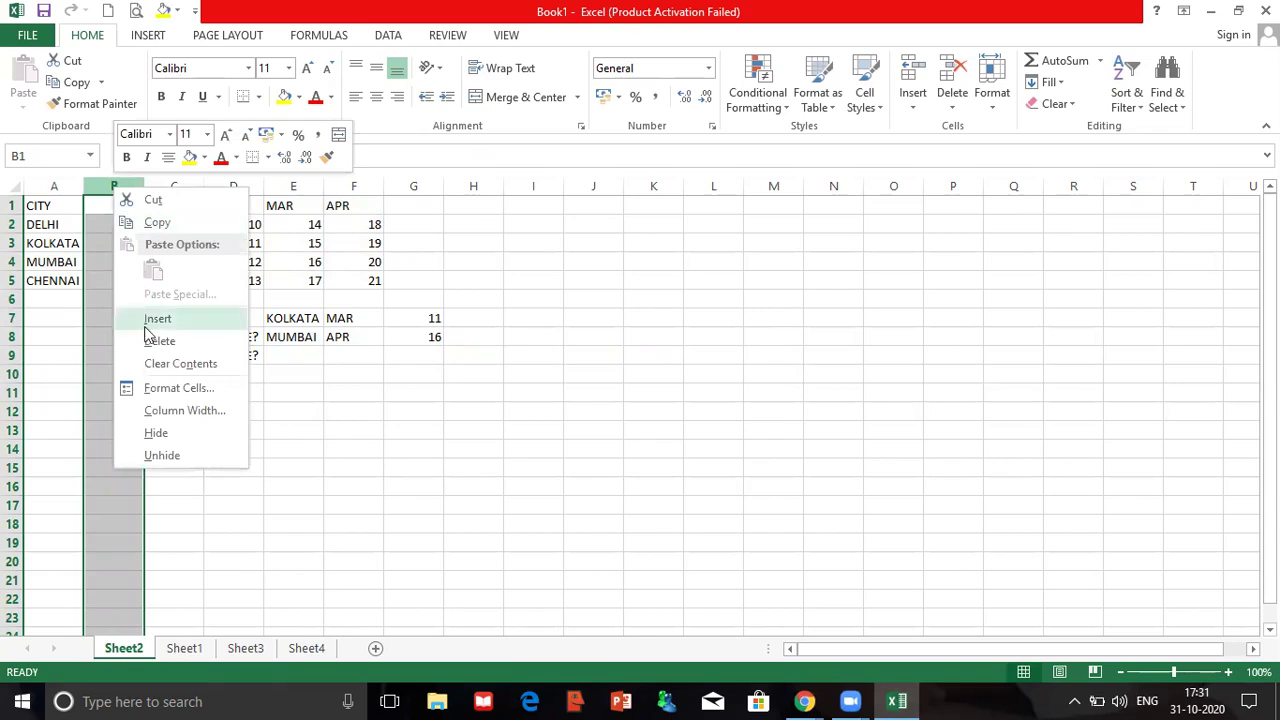
click(152, 341)
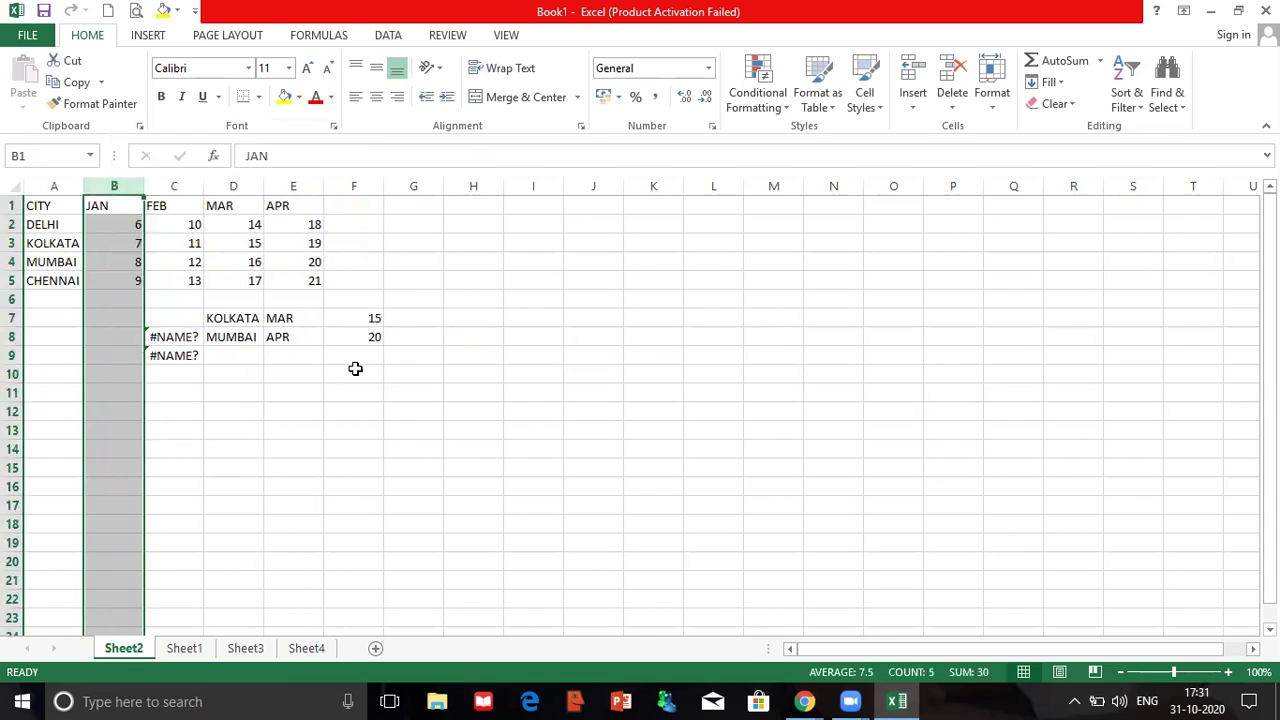
click(370, 335)
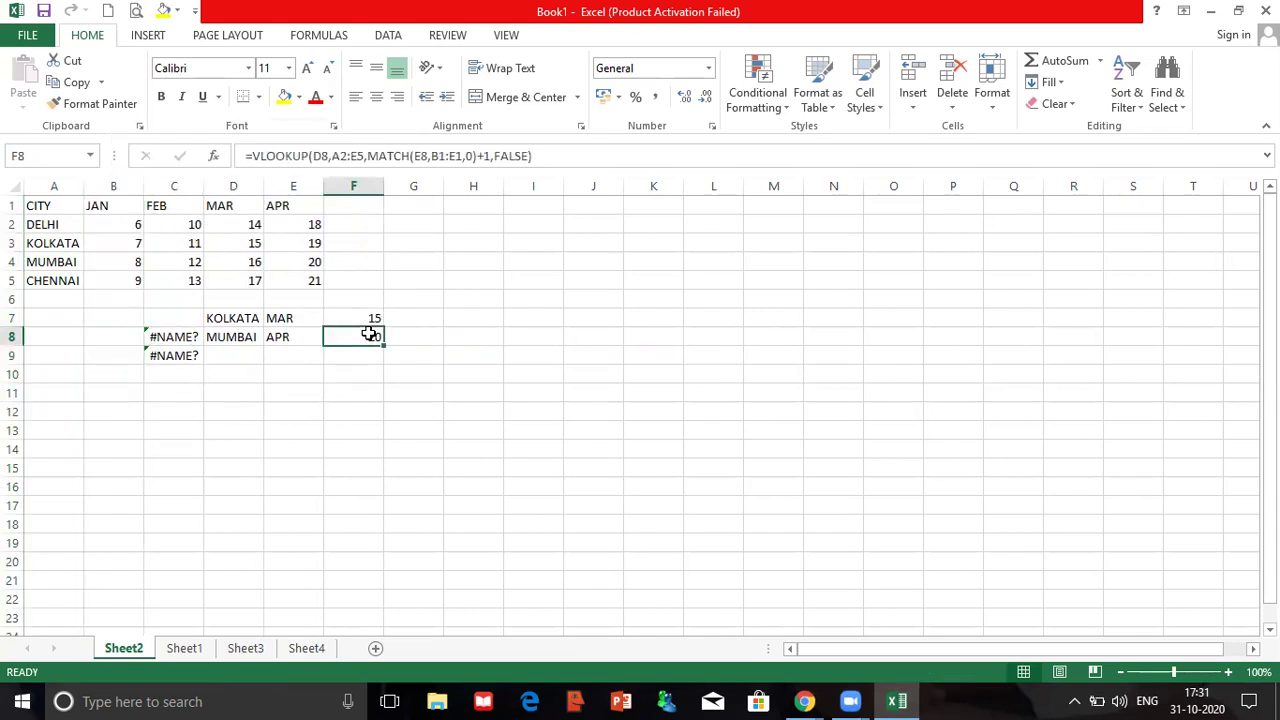